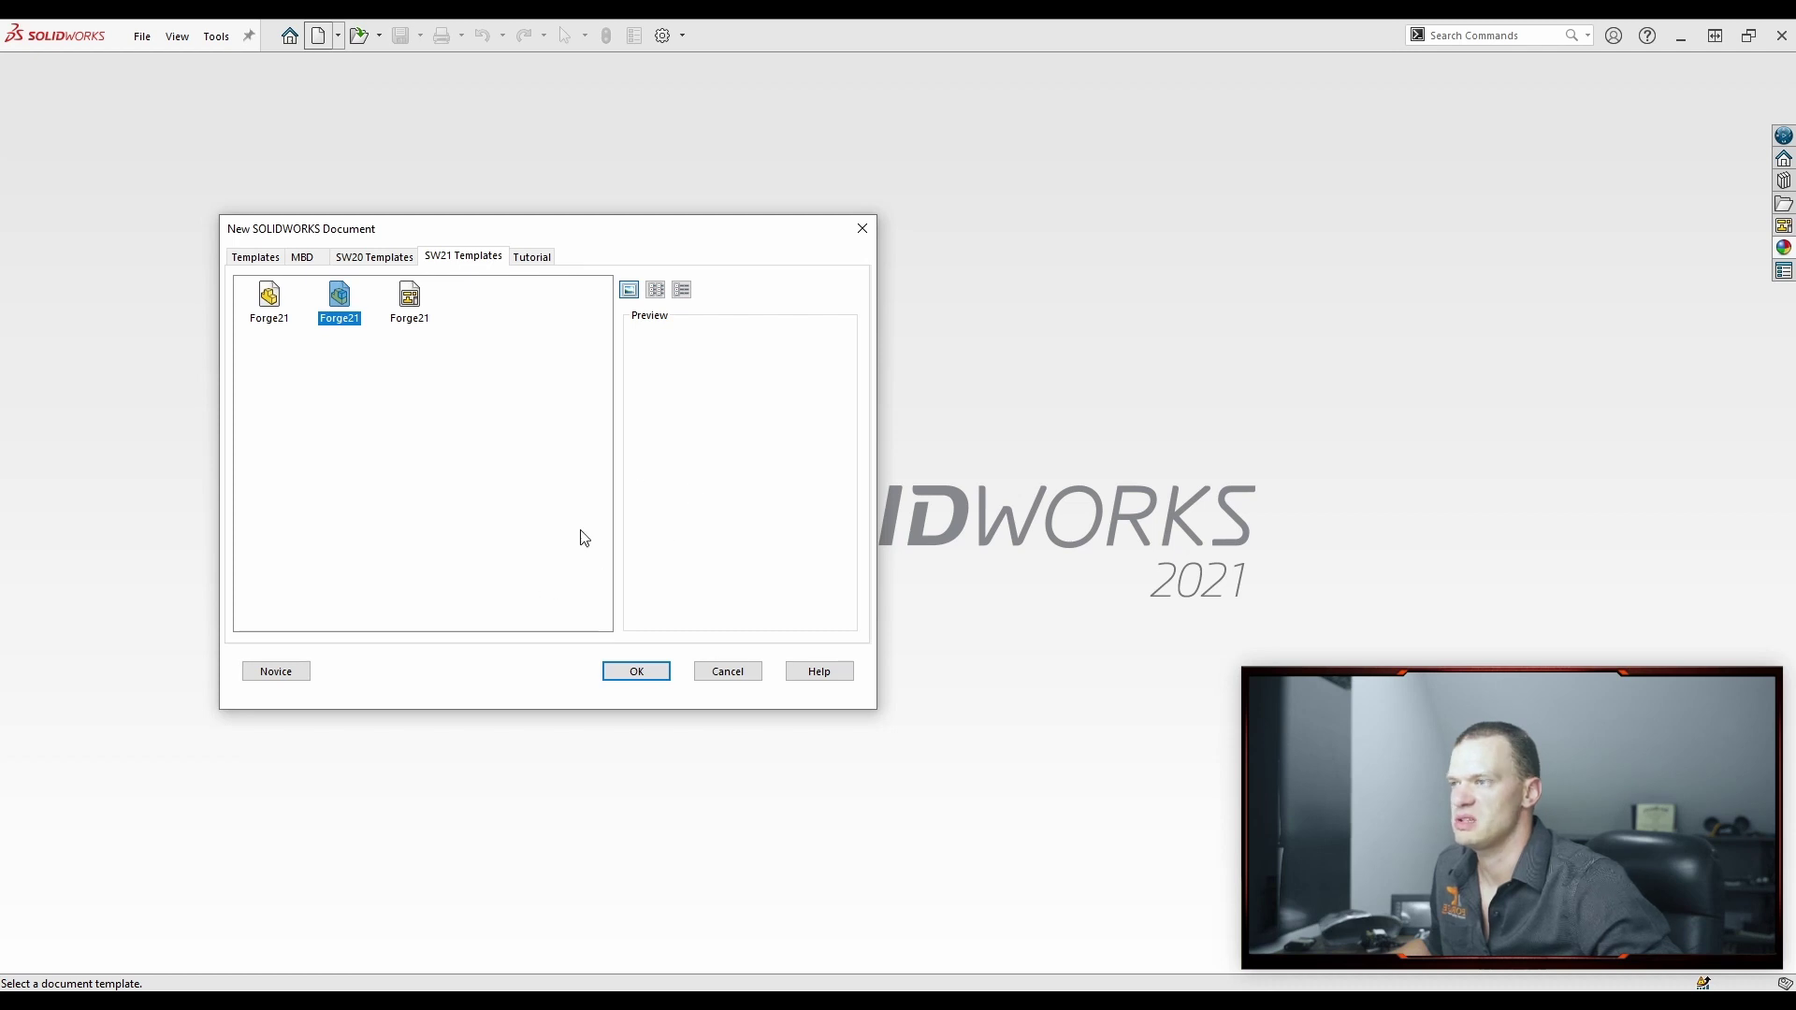
Create an assembly from the Forge21 assembly template without inserting a component and save it as Assem1.SLDASM.
left_click(635, 672)
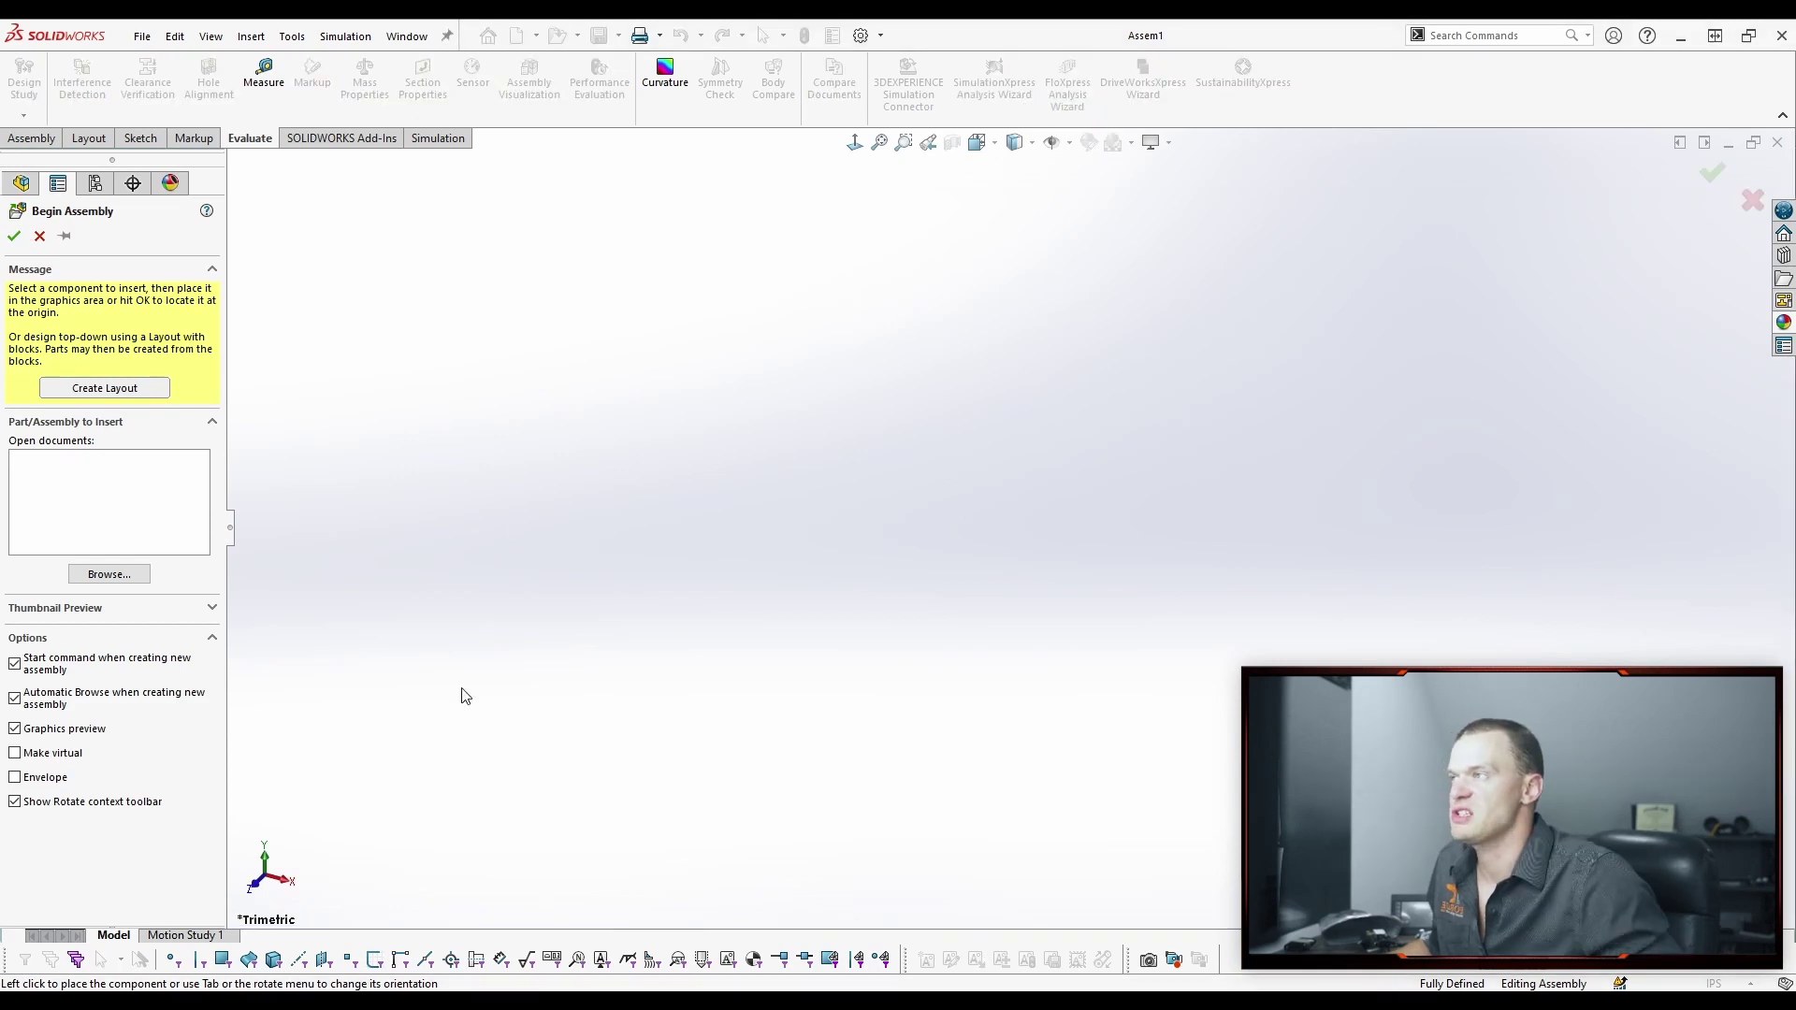
left_click(38, 235)
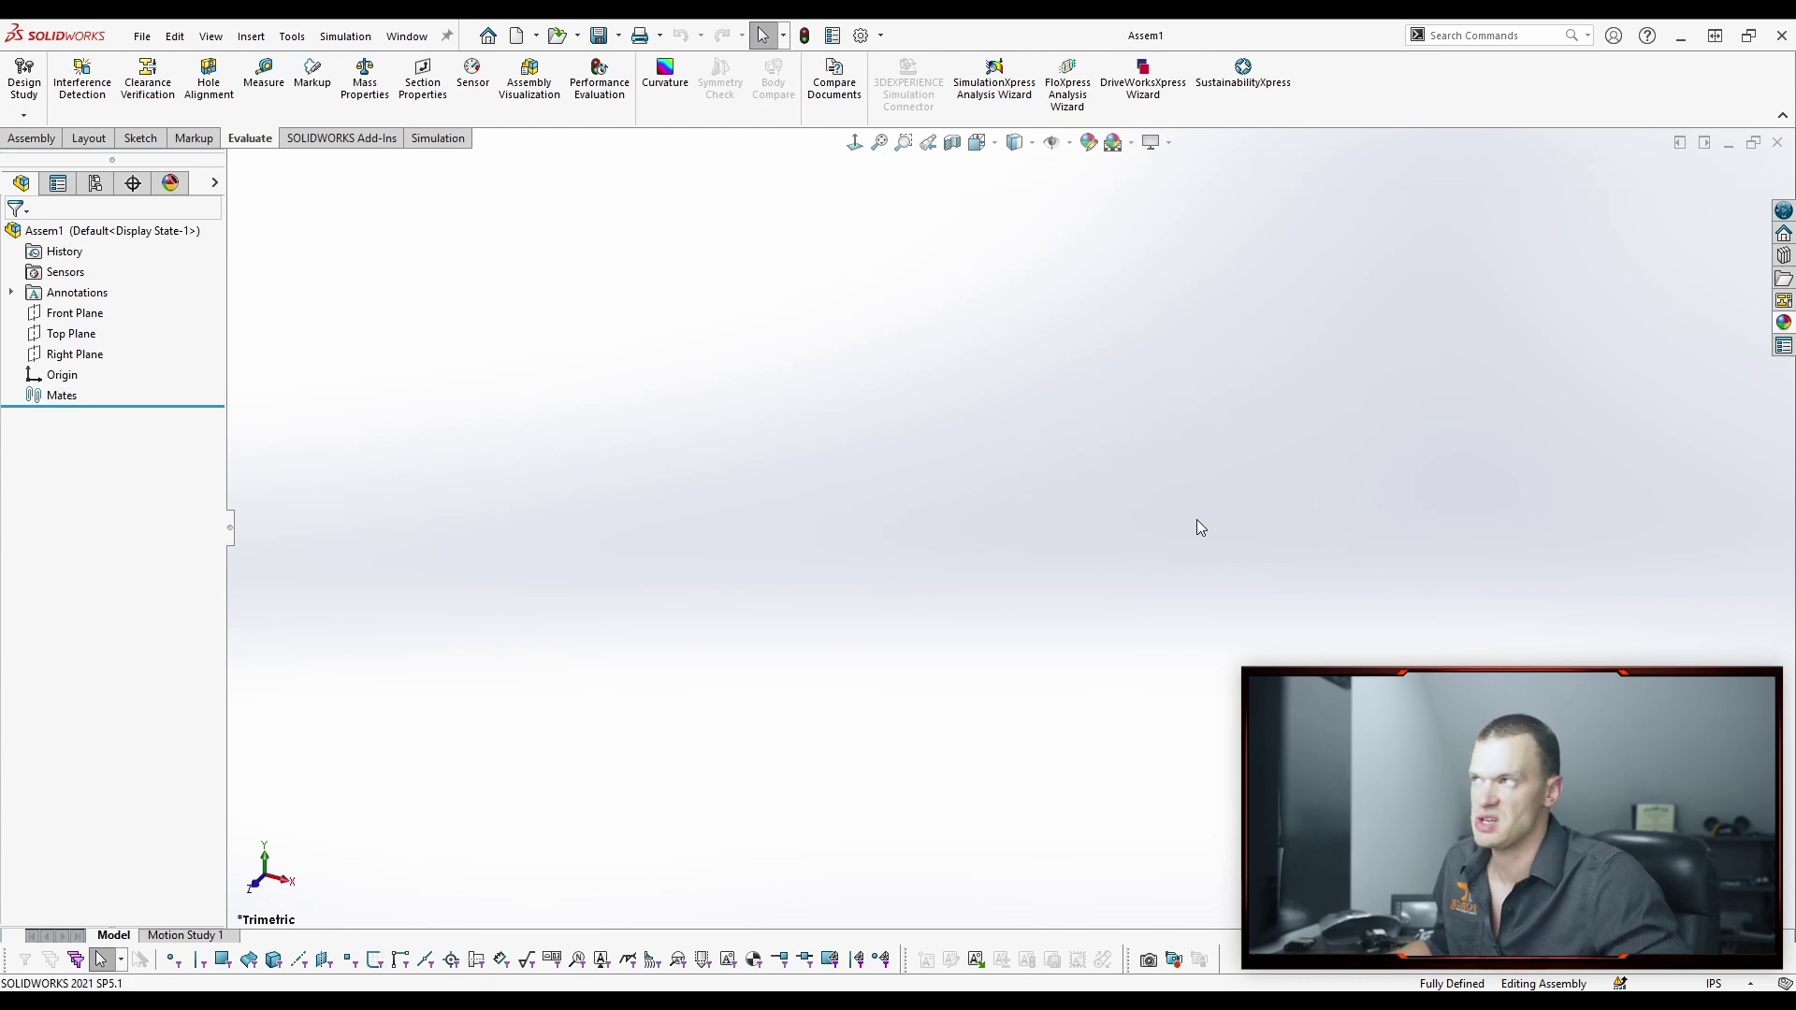
left_click(598, 35)
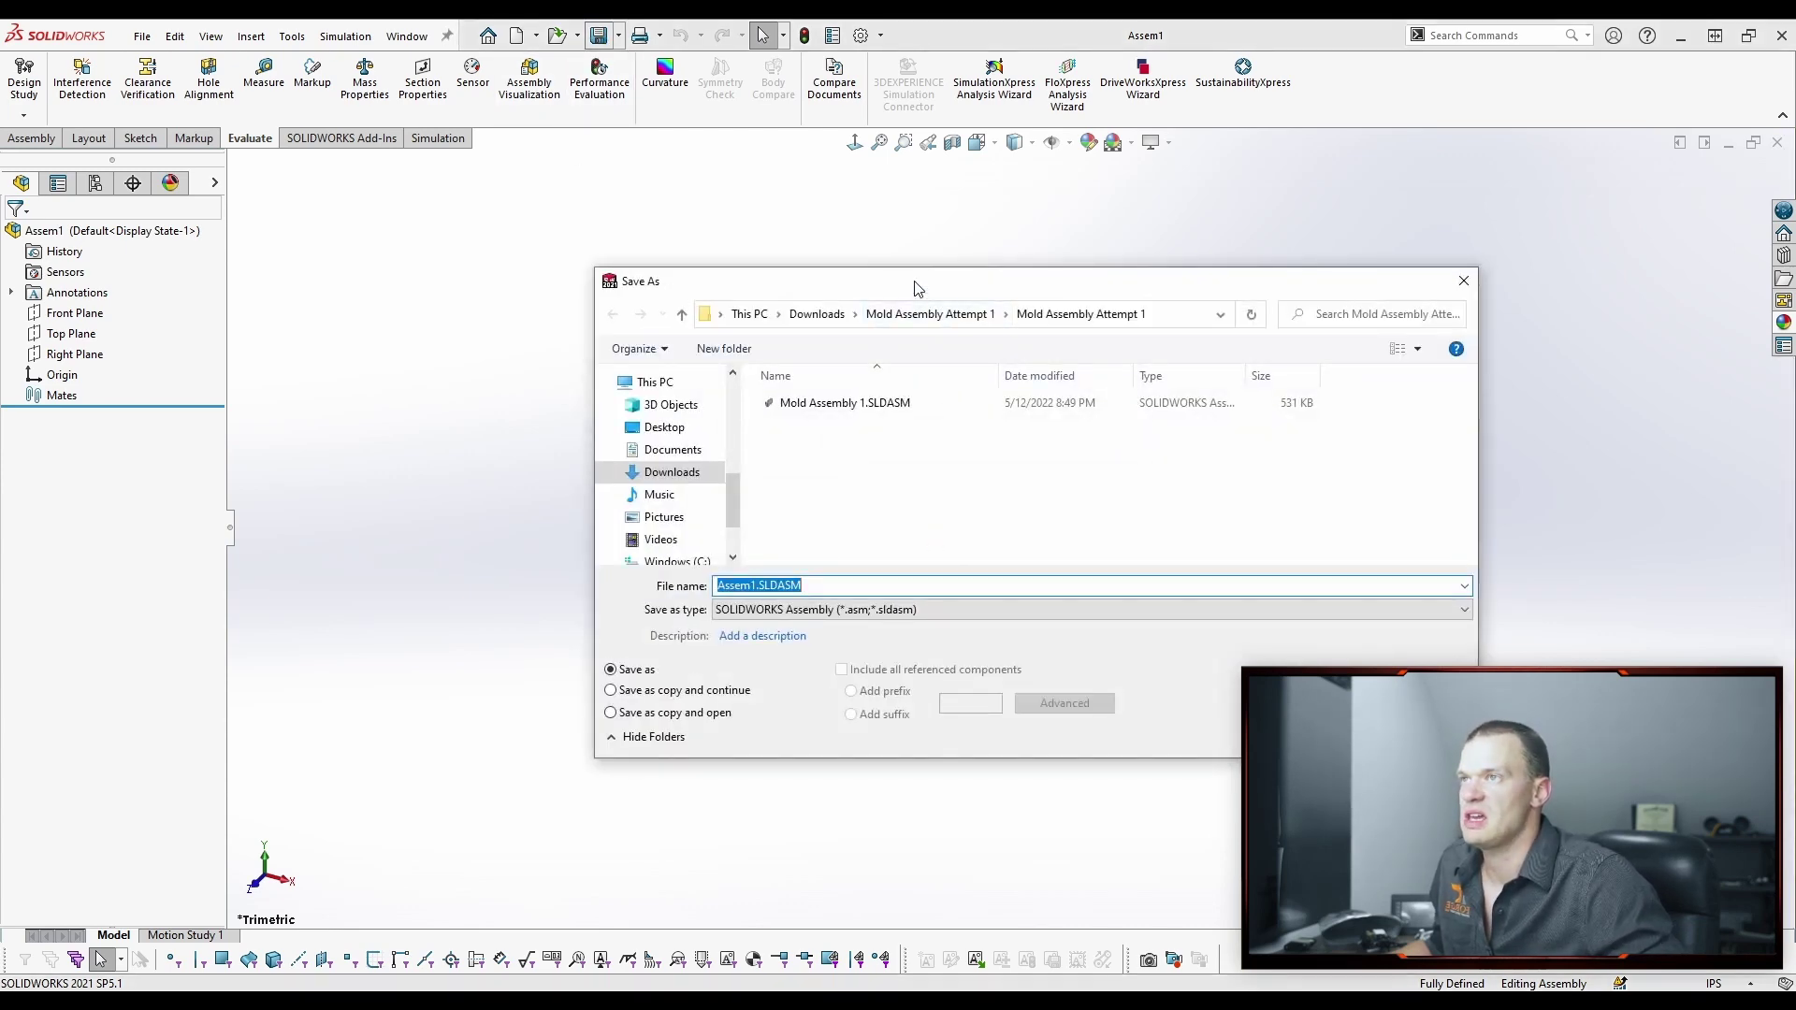
left_click_drag(916, 283, 0, 255)
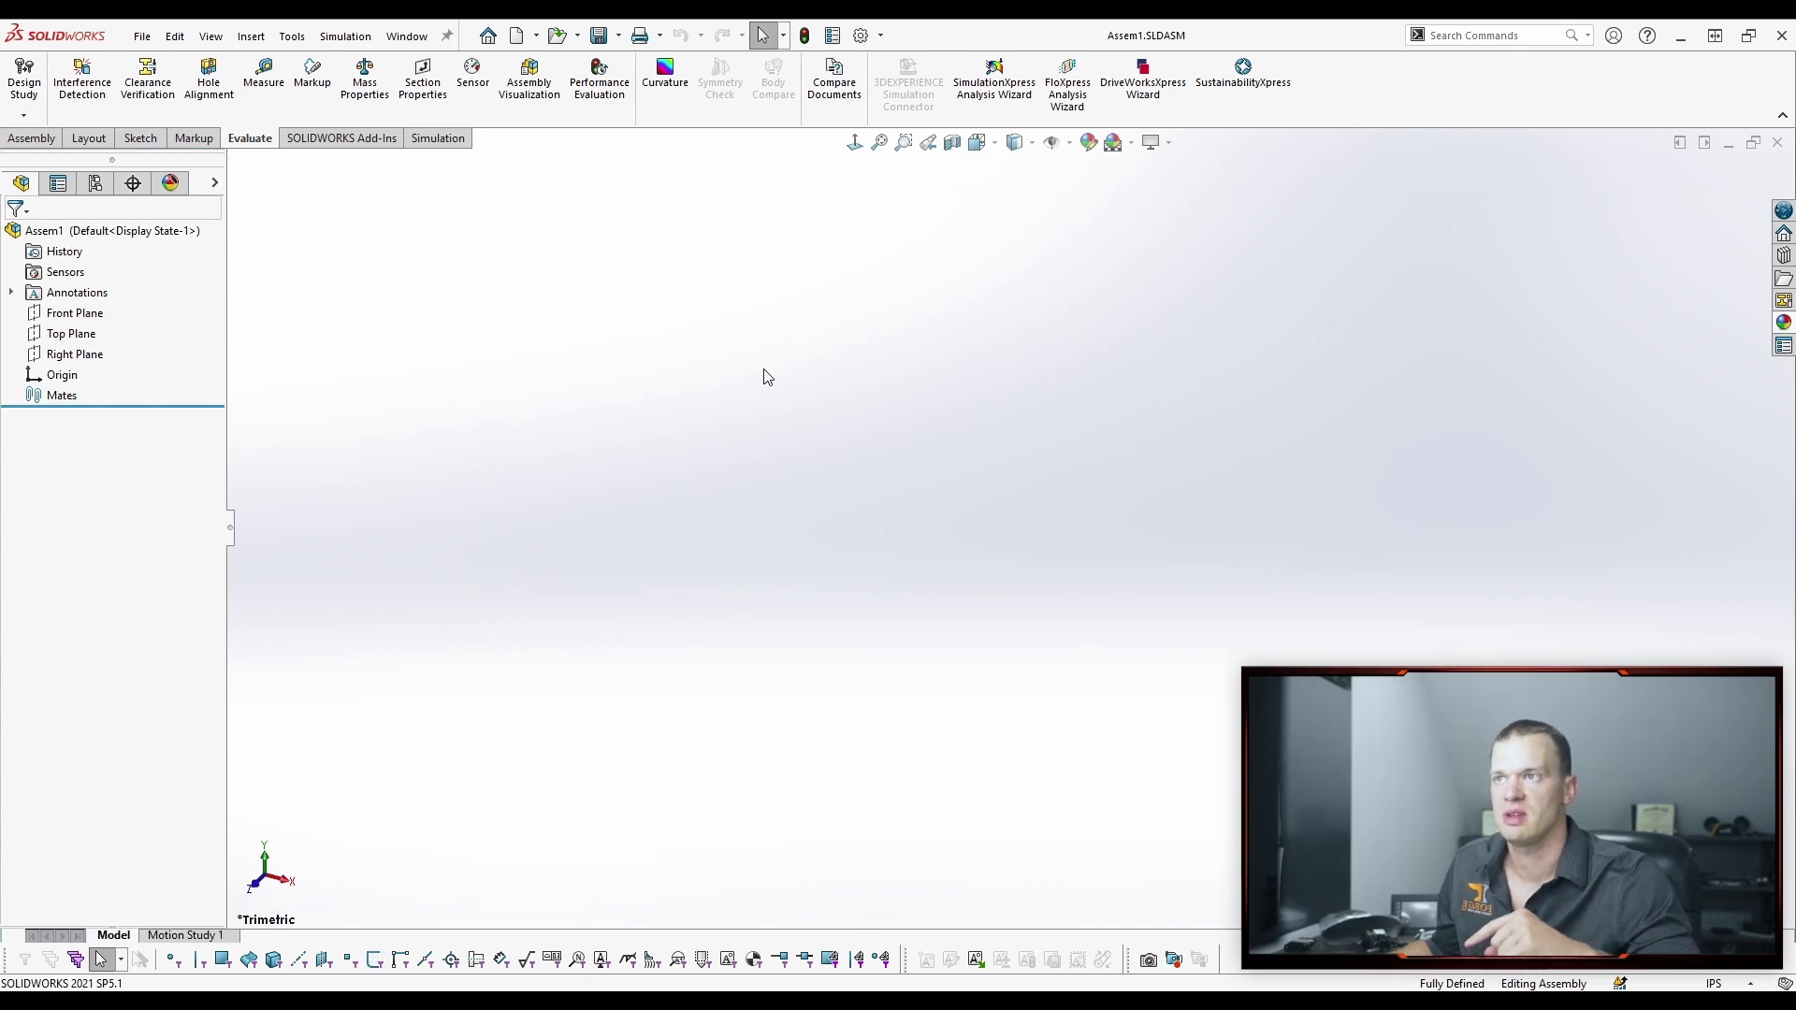
Insert a new part into the assembly, positioned on the assembly's Front Plane.
left_click(38, 138)
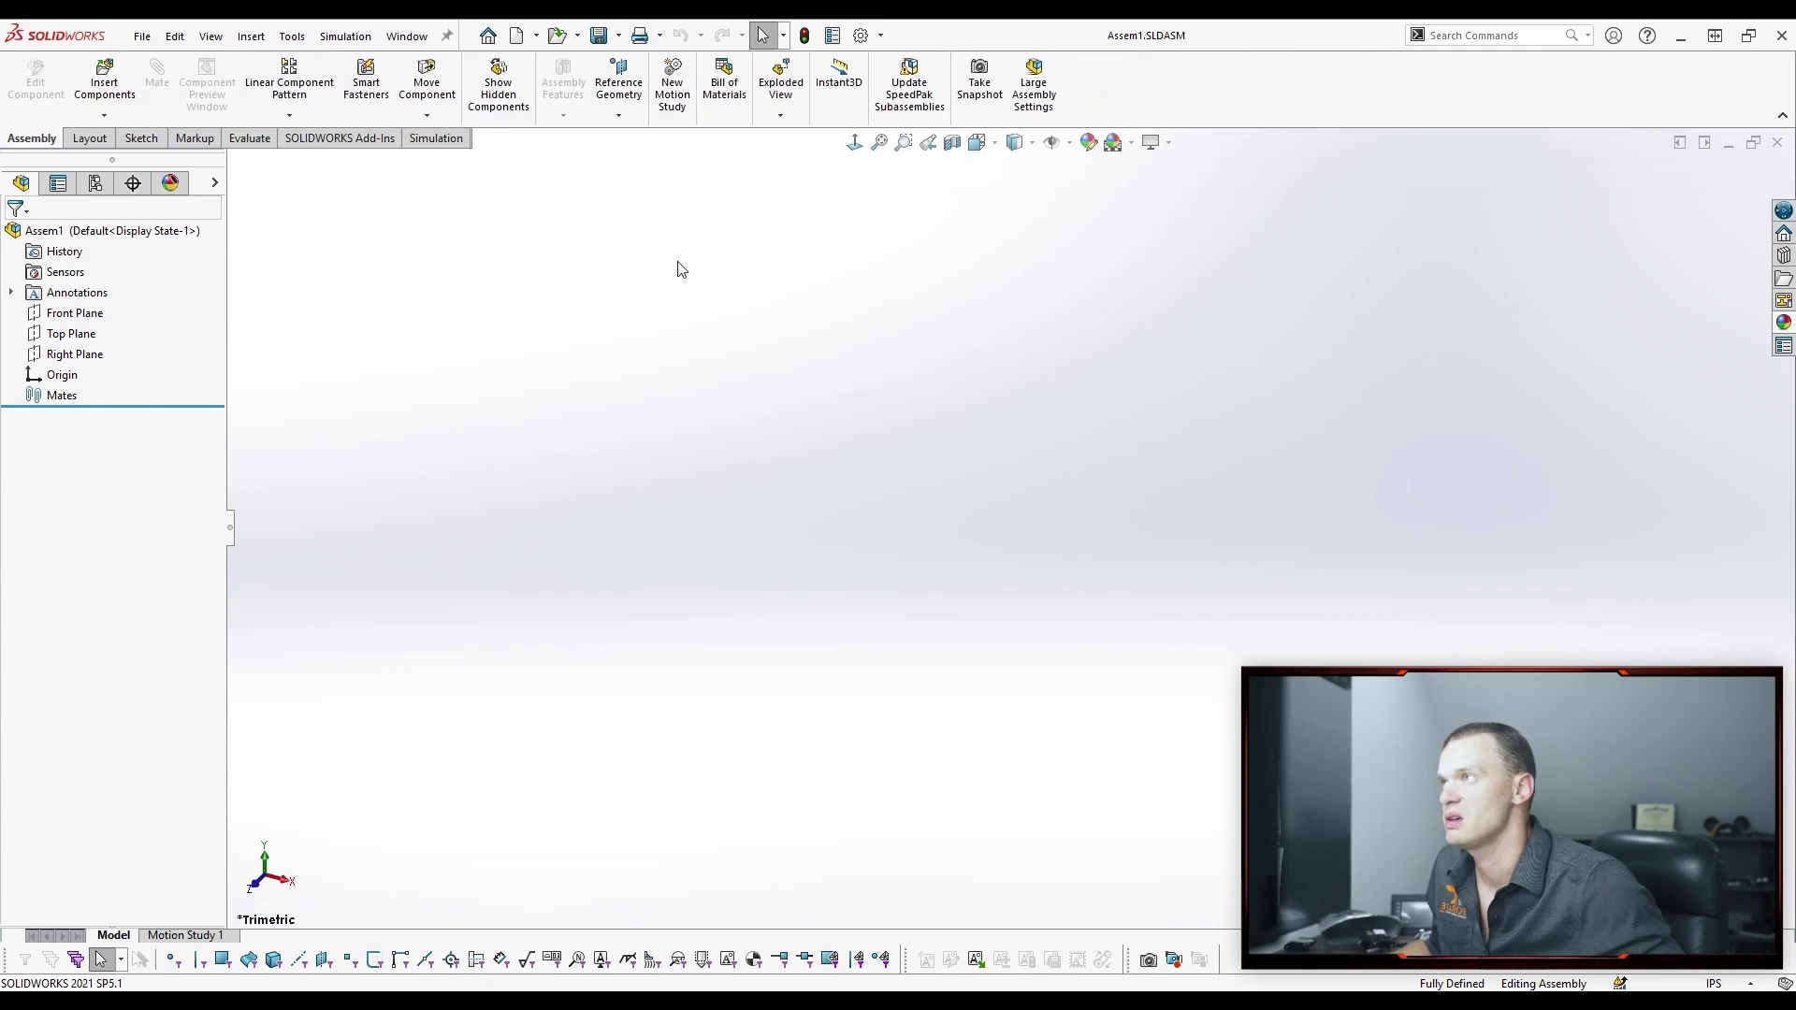
left_click(104, 116)
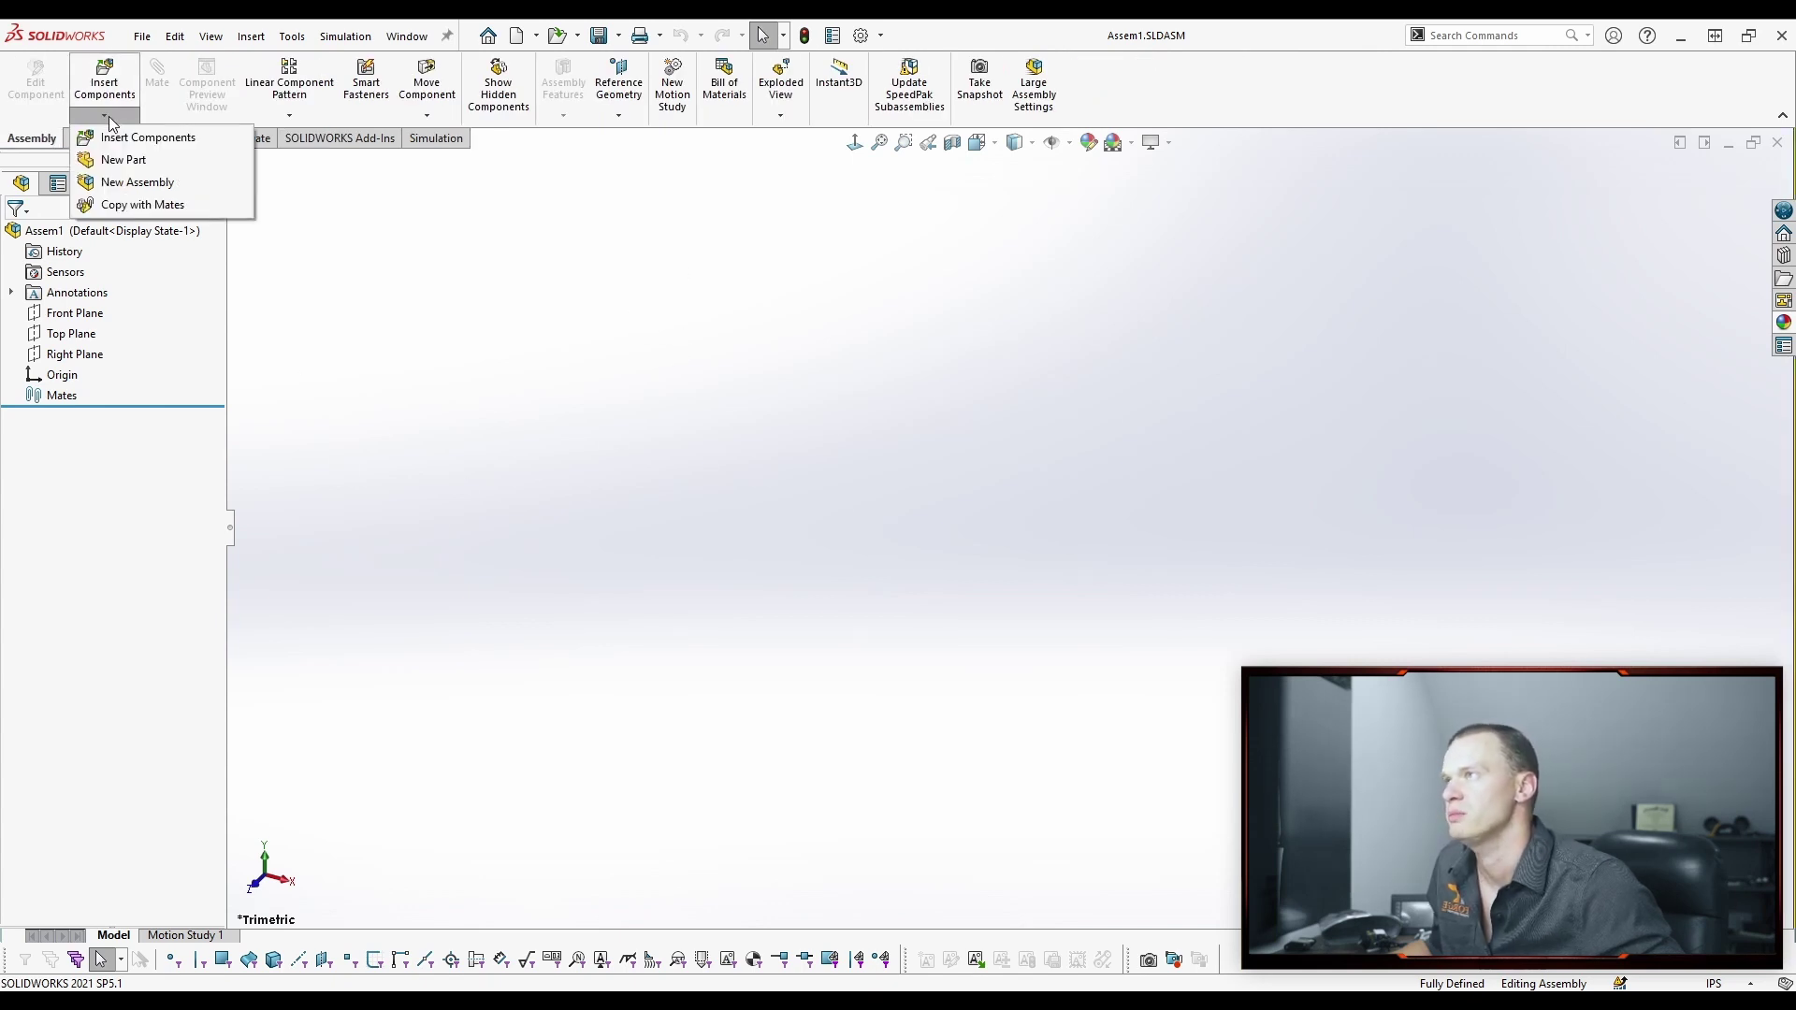
left_click(179, 165)
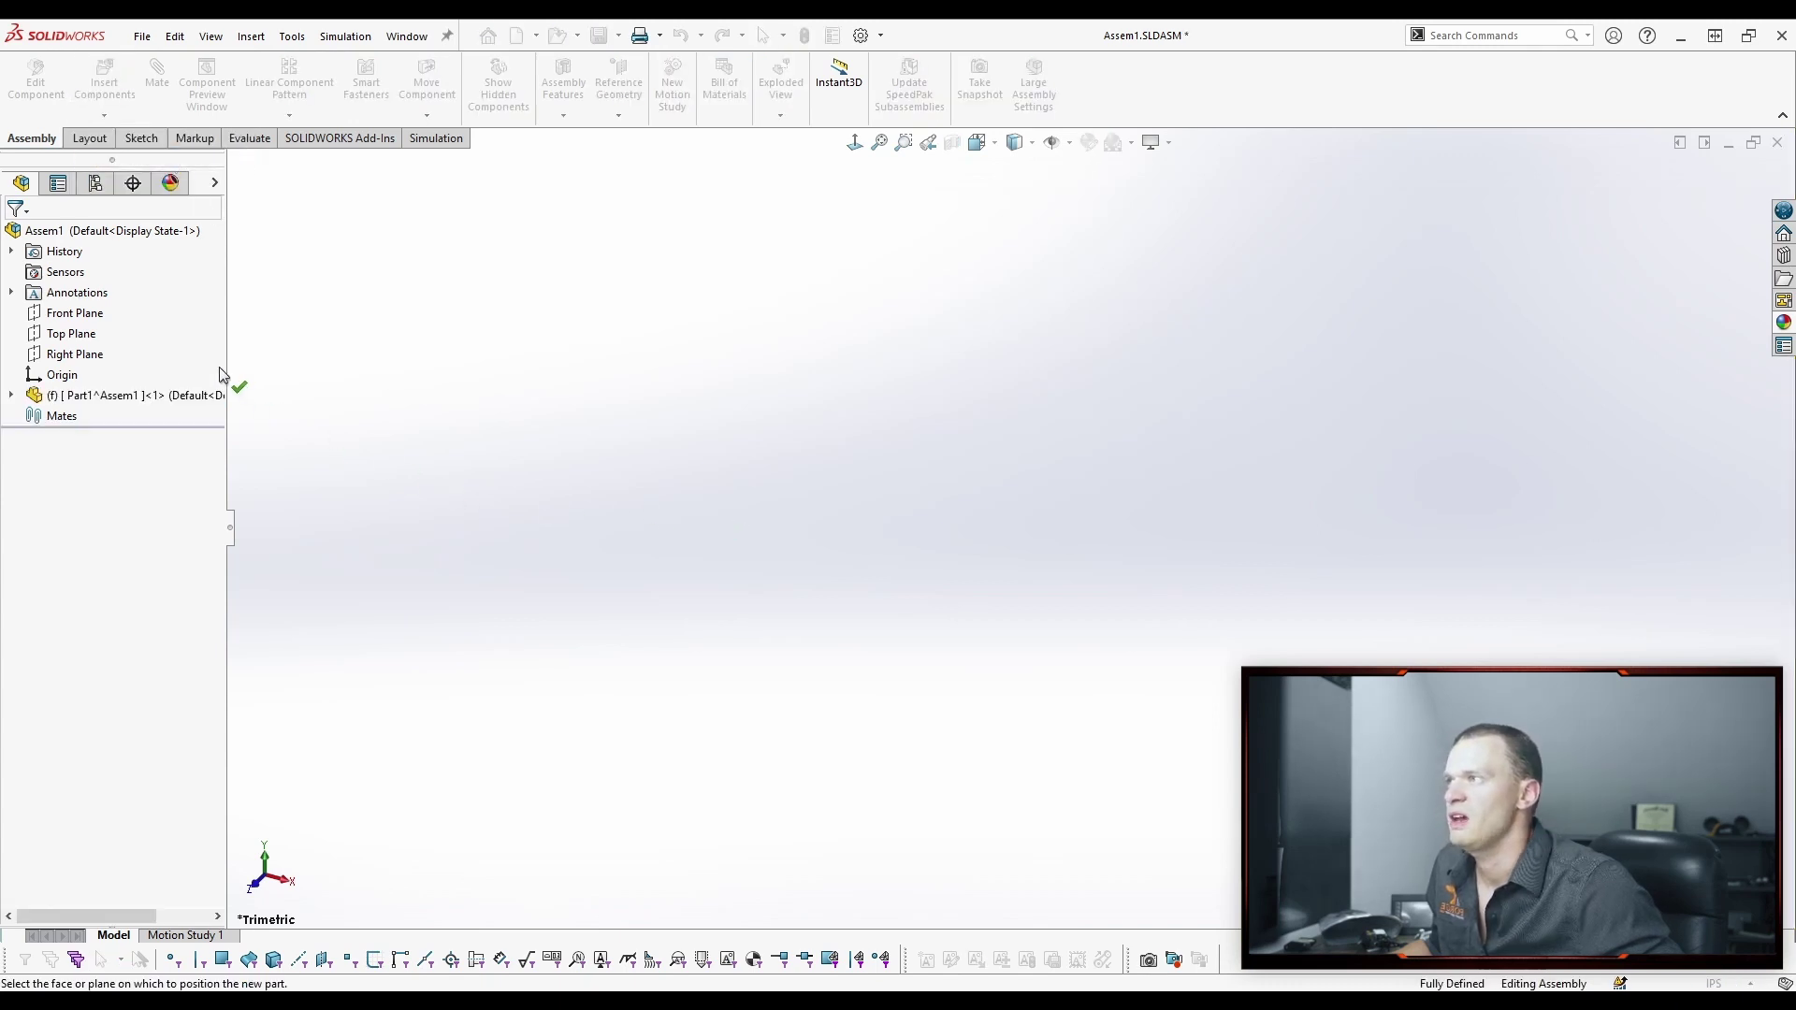
left_click(67, 315)
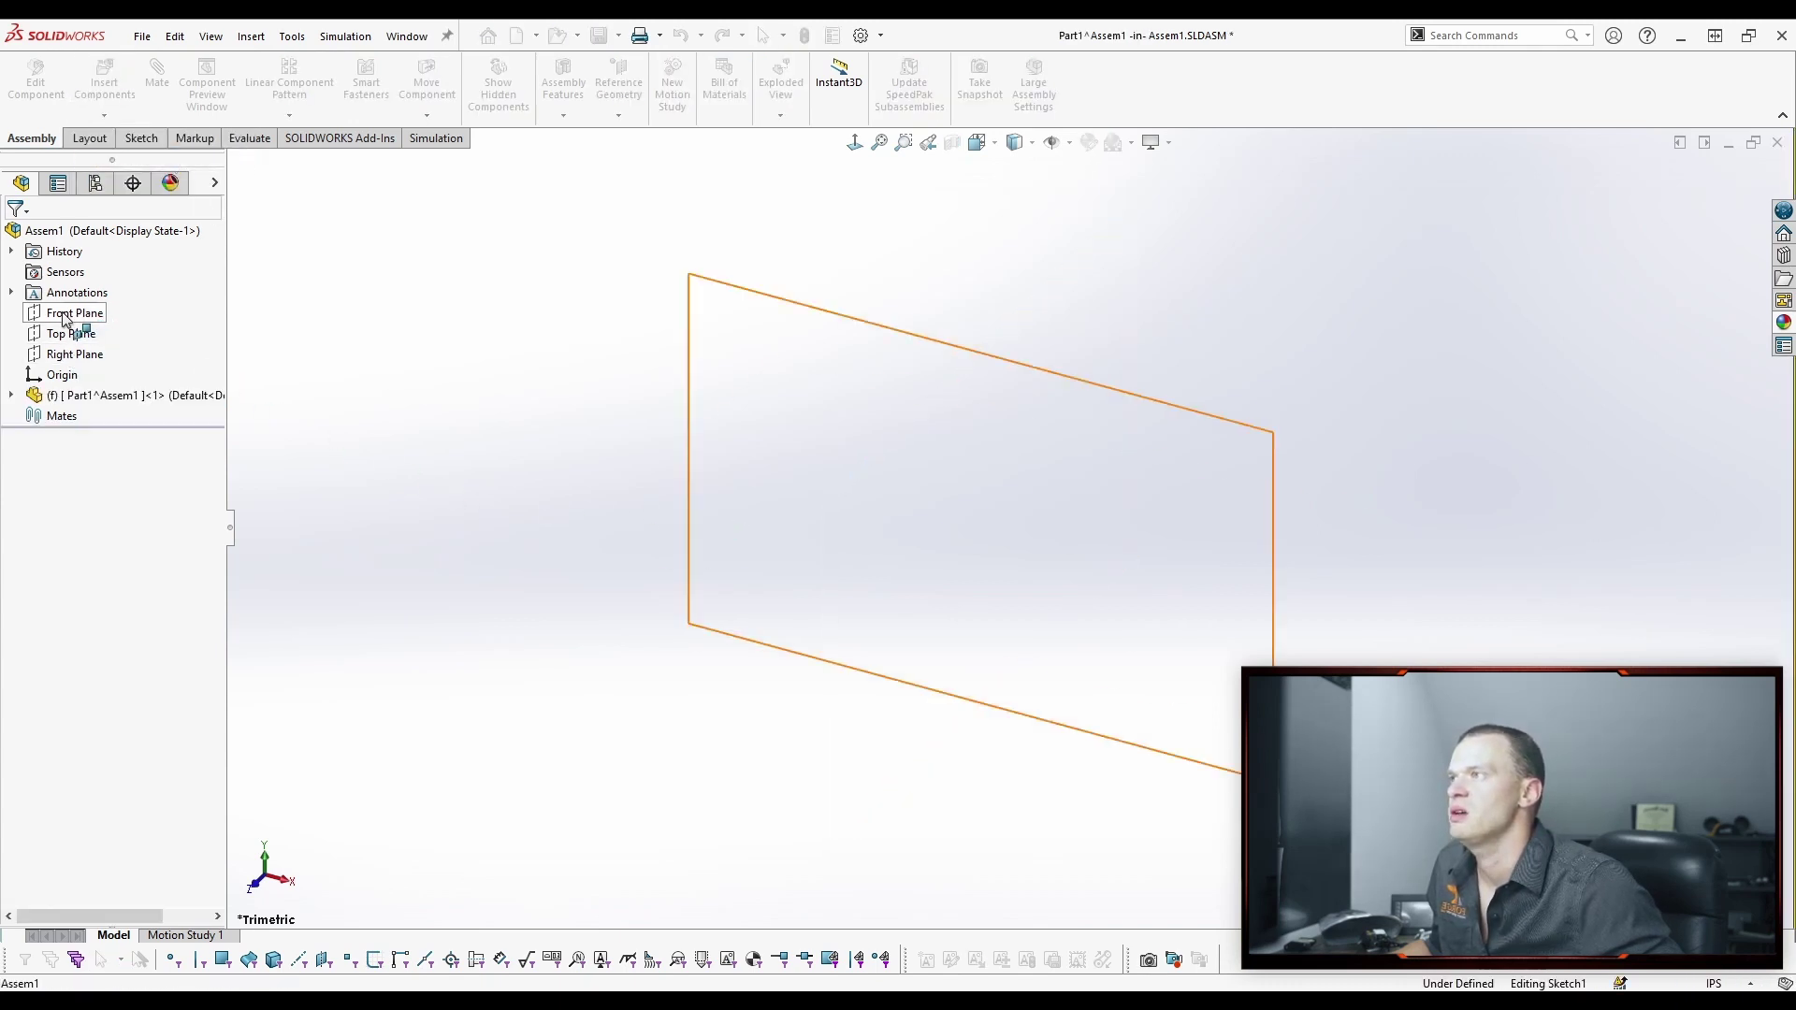
Compare the new part's Front Plane with the assembly's Front Plane and exit the part's empty sketch.
left_click(11, 395)
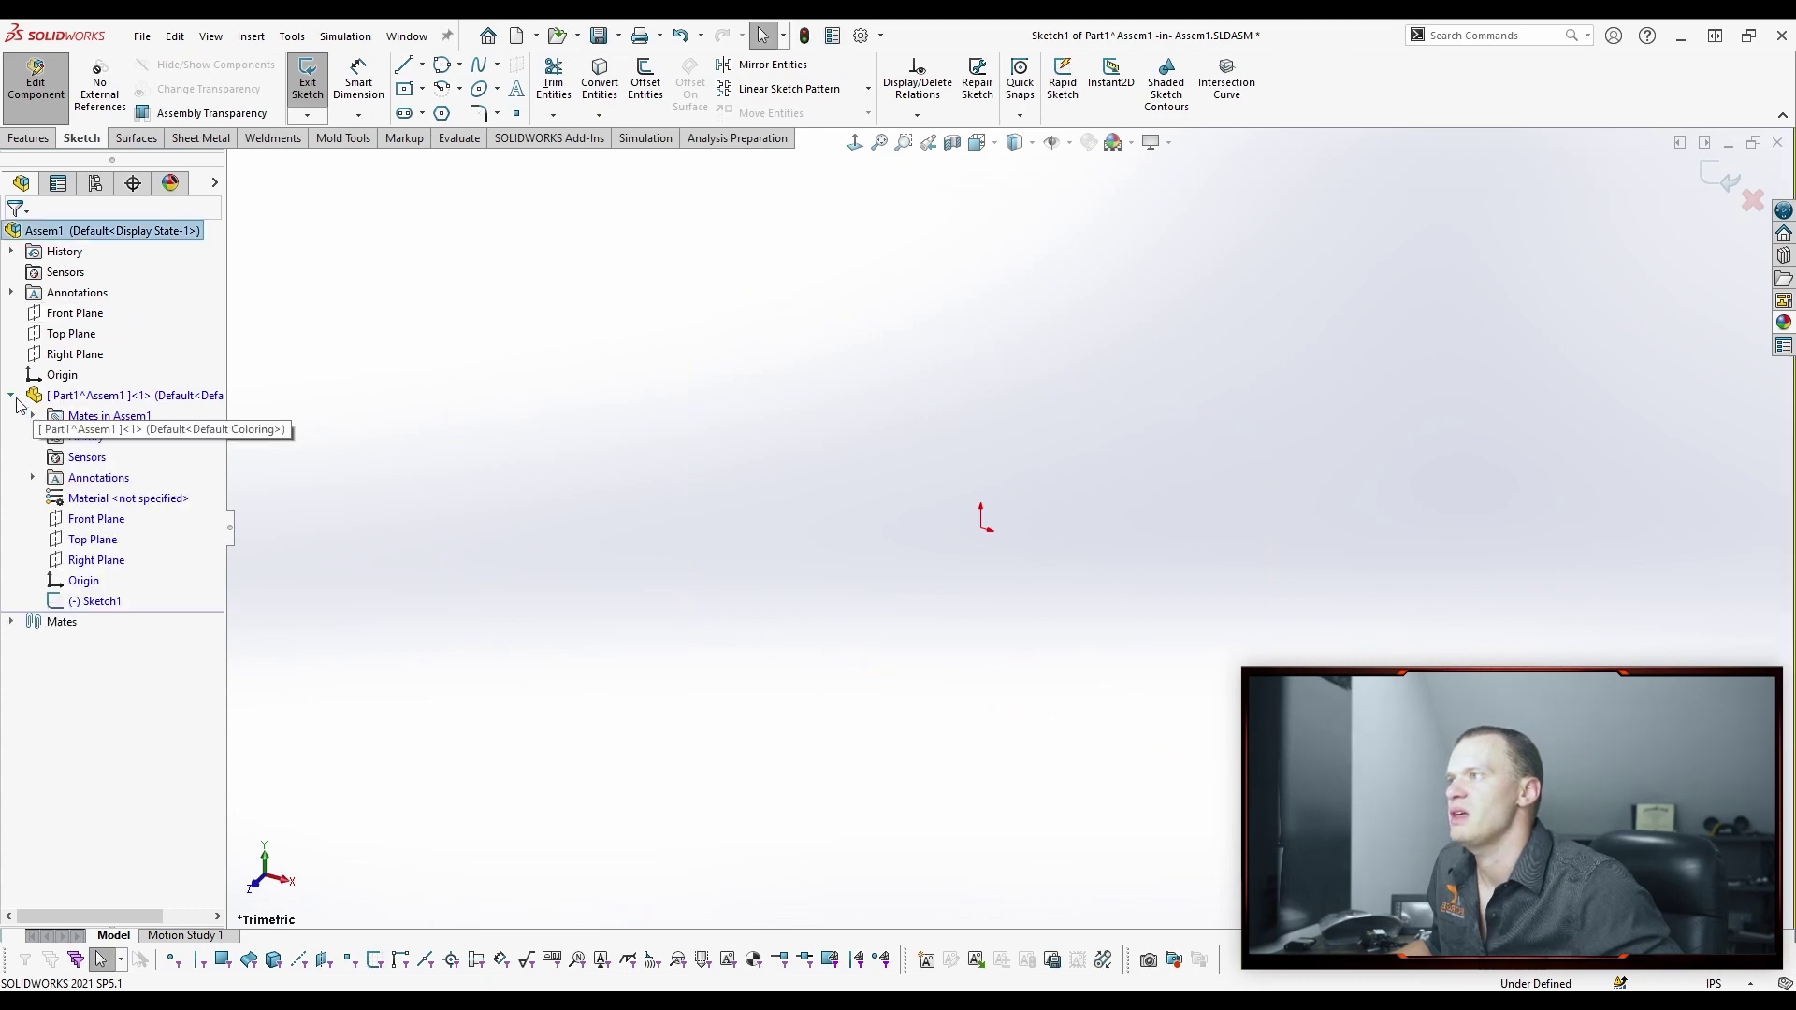
left_click(88, 522)
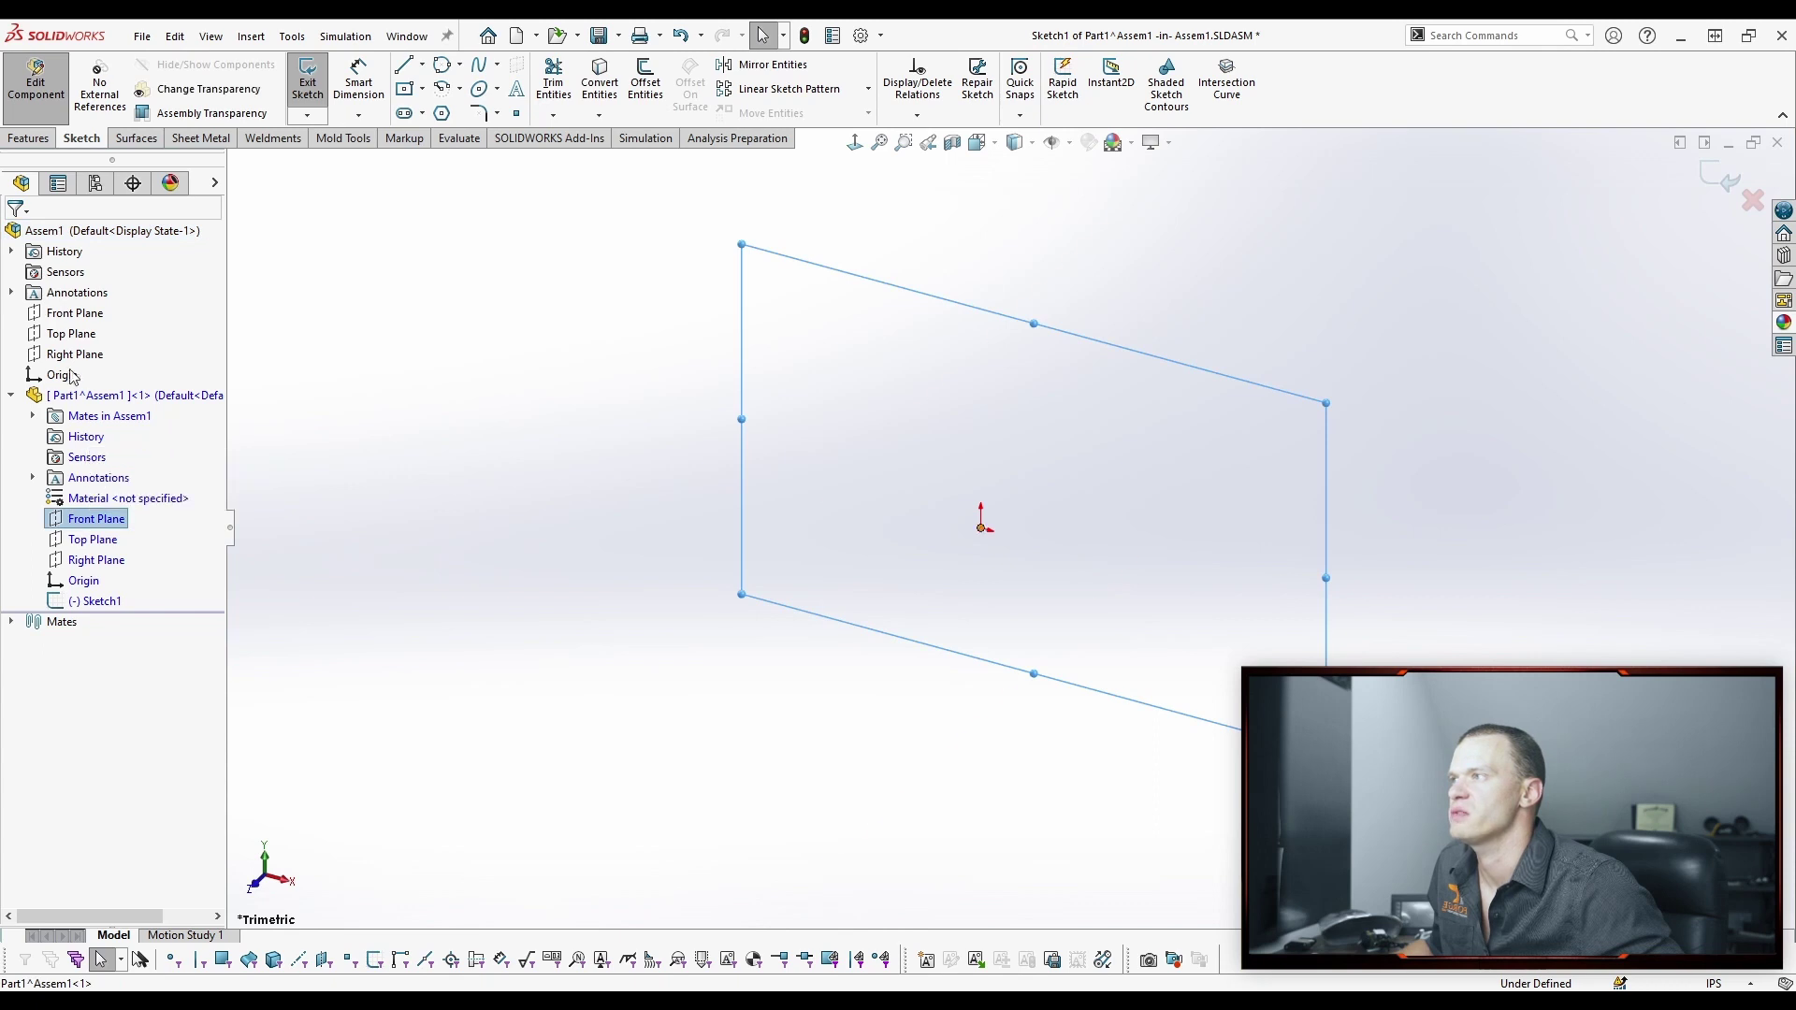
left_click(71, 314)
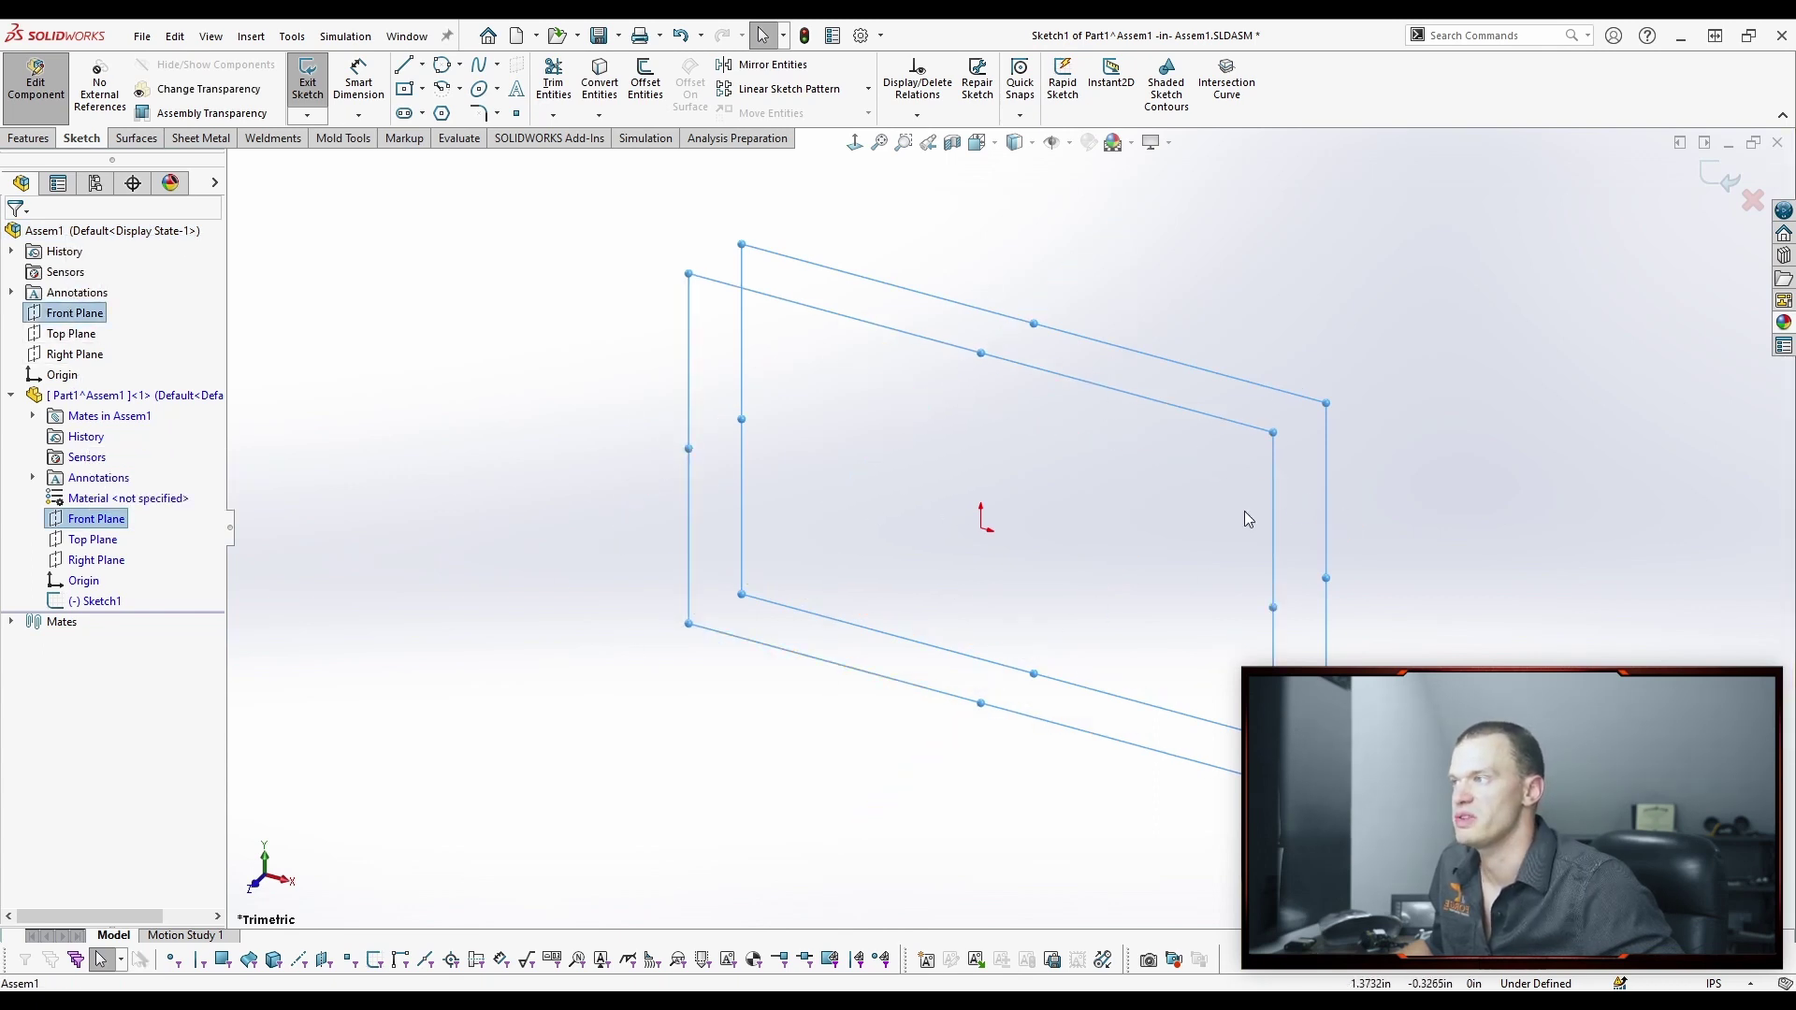
left_click(1519, 199)
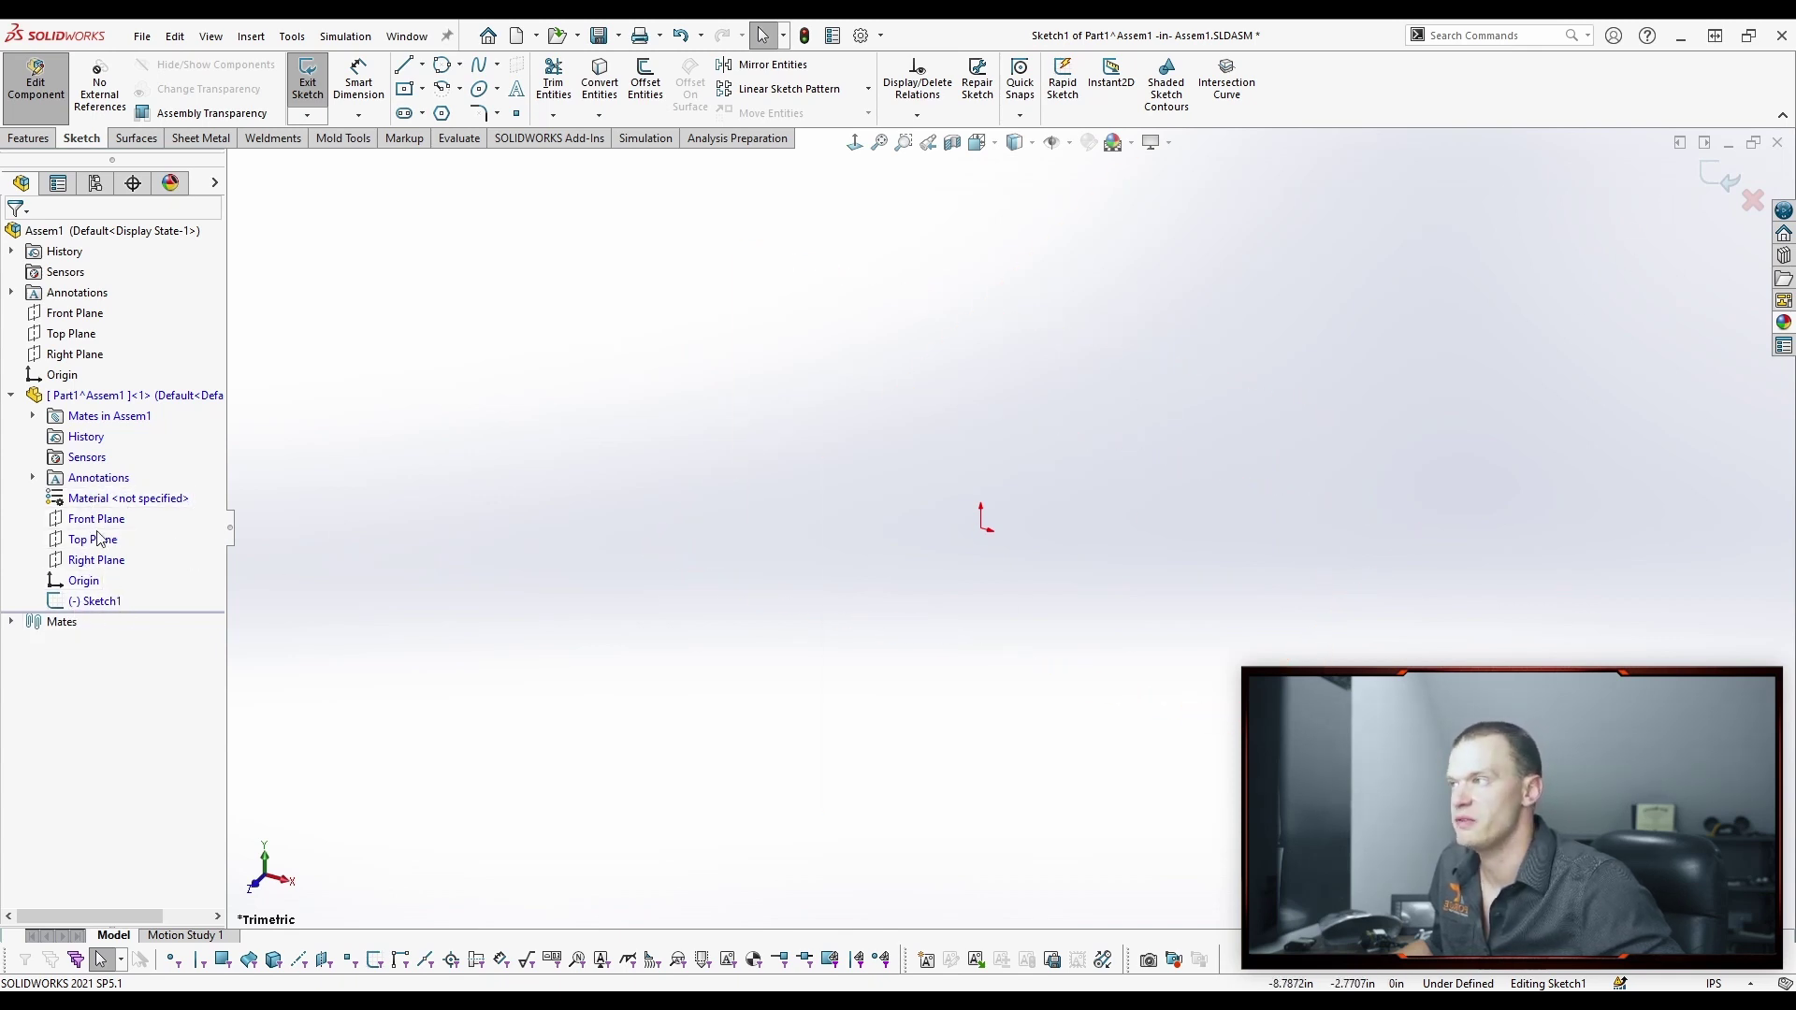
left_click(1718, 178)
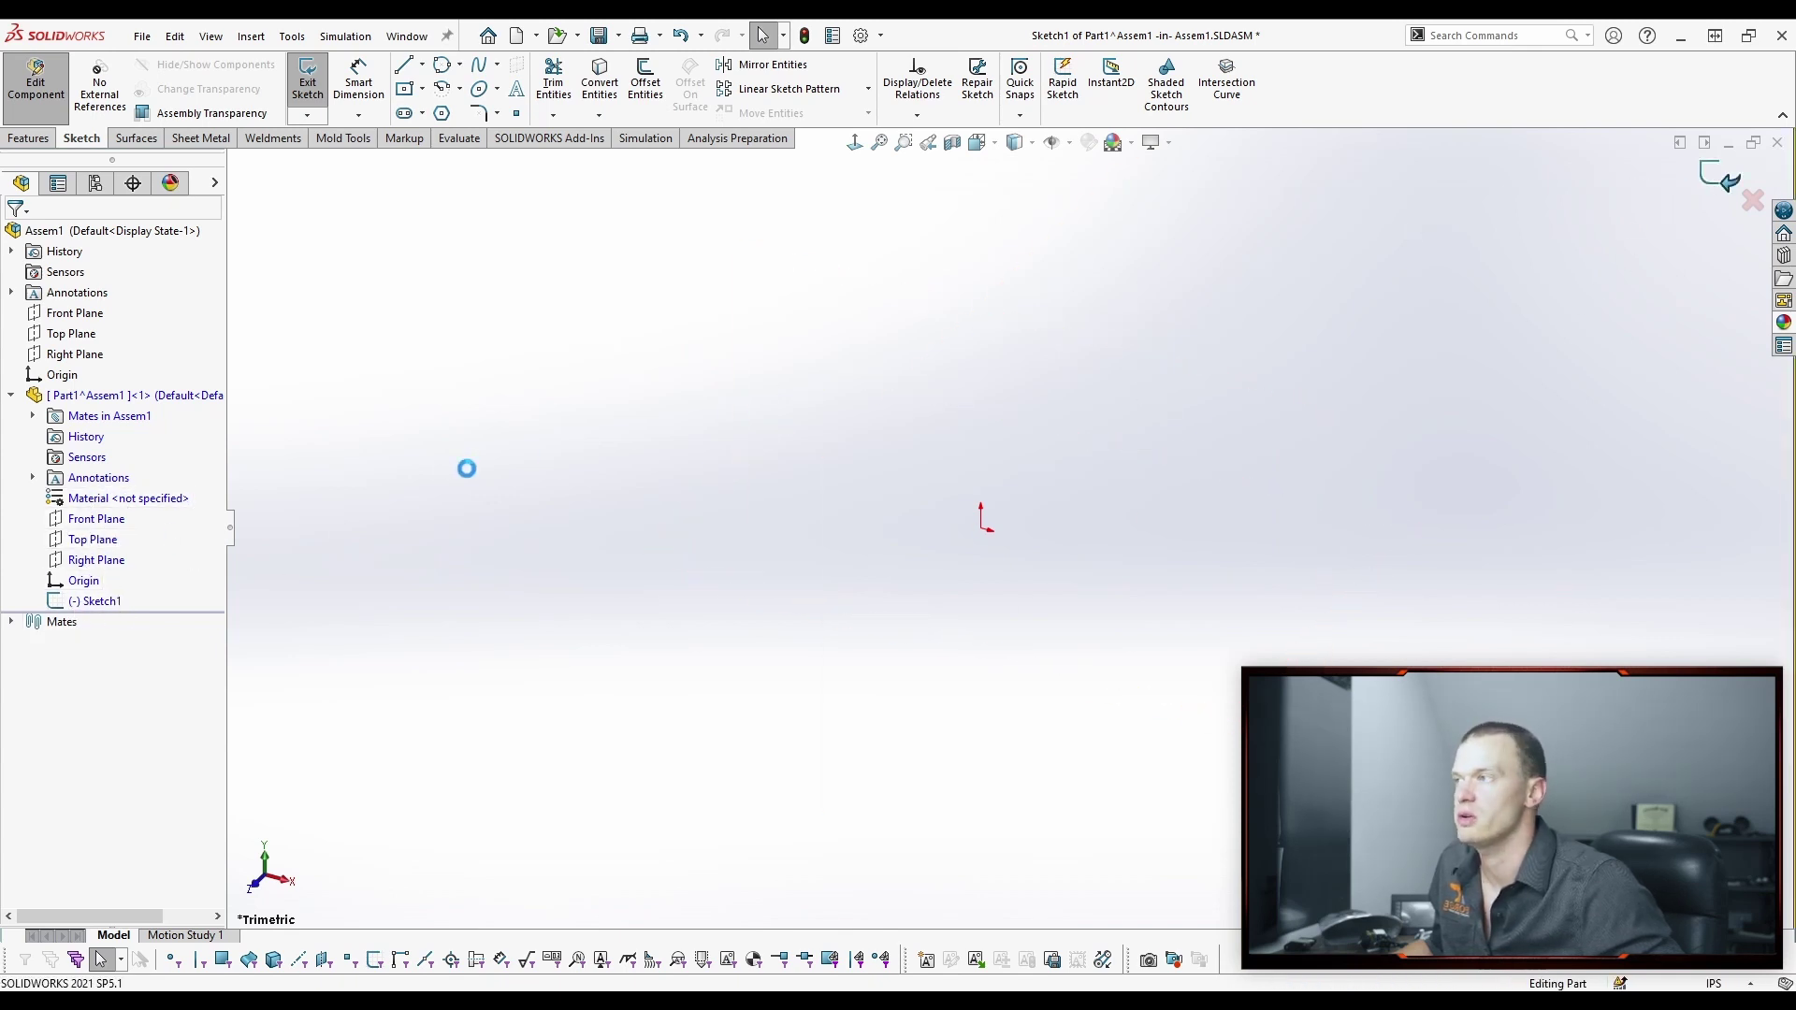
Start a sketch on the part's Top Plane and draw a center rectangle centered on the origin.
left_click(92, 539)
left_click(98, 487)
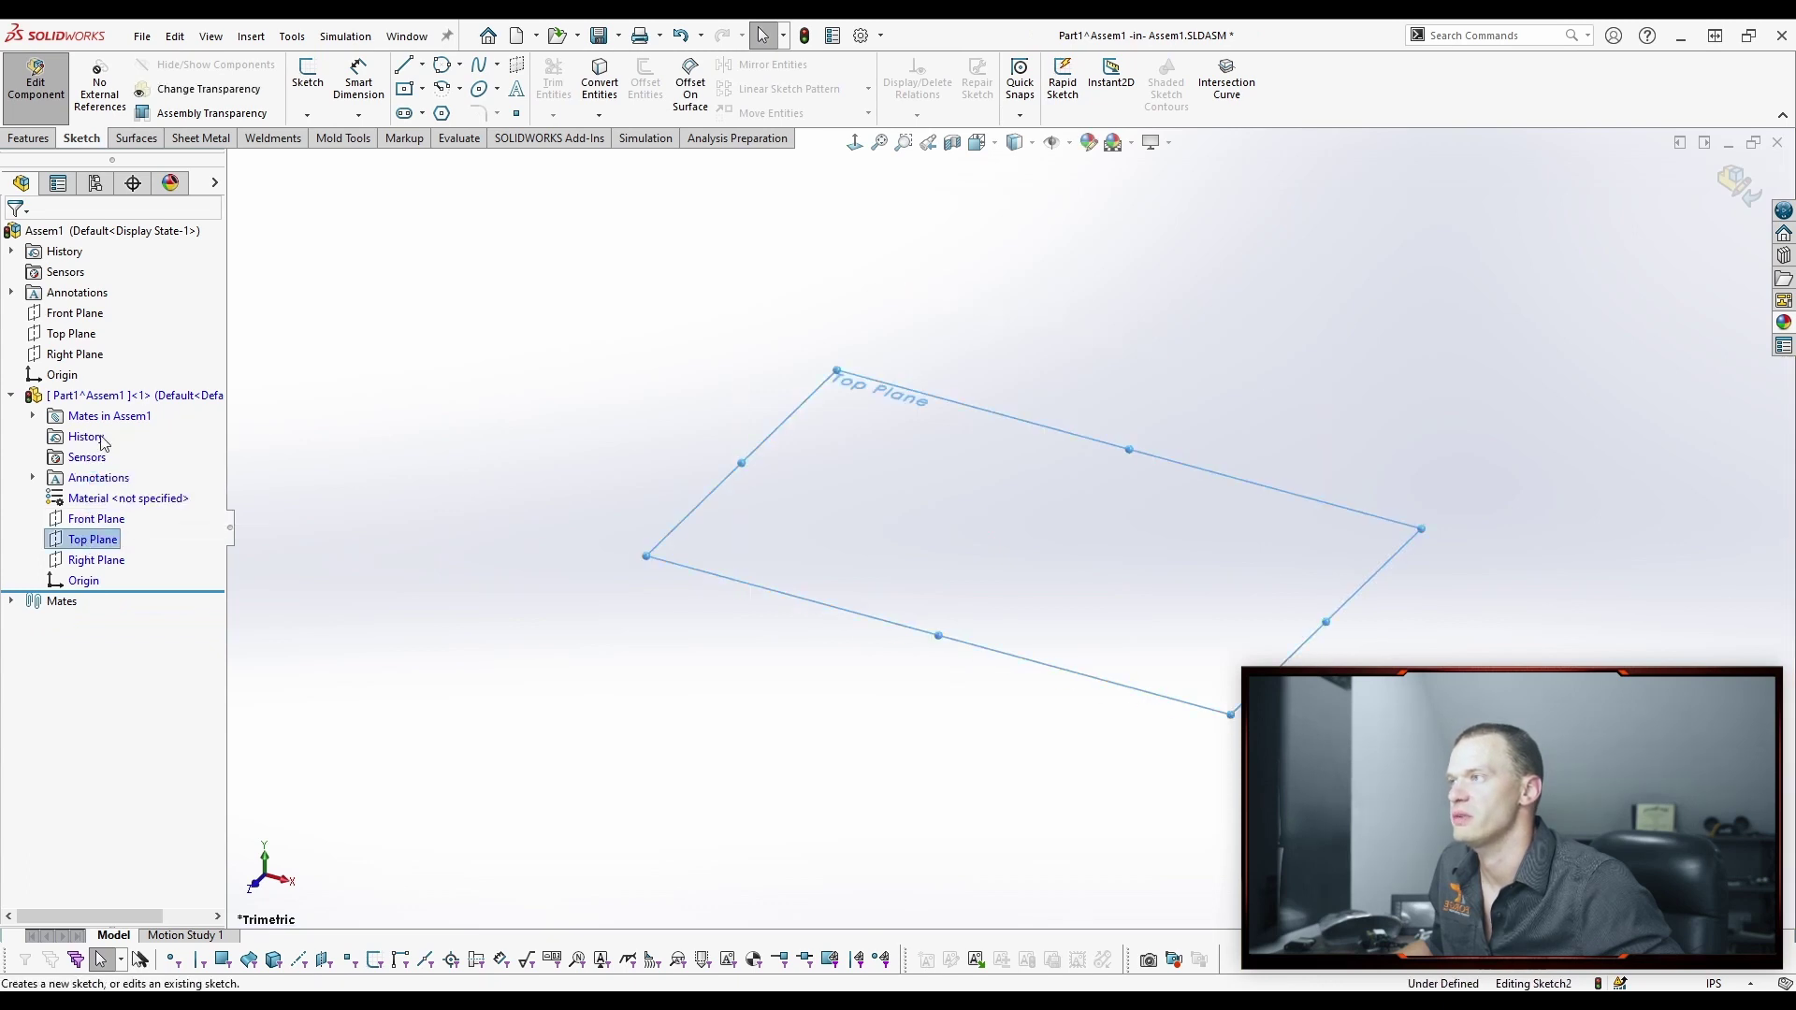
left_click(1082, 331)
key("ctrl+8")
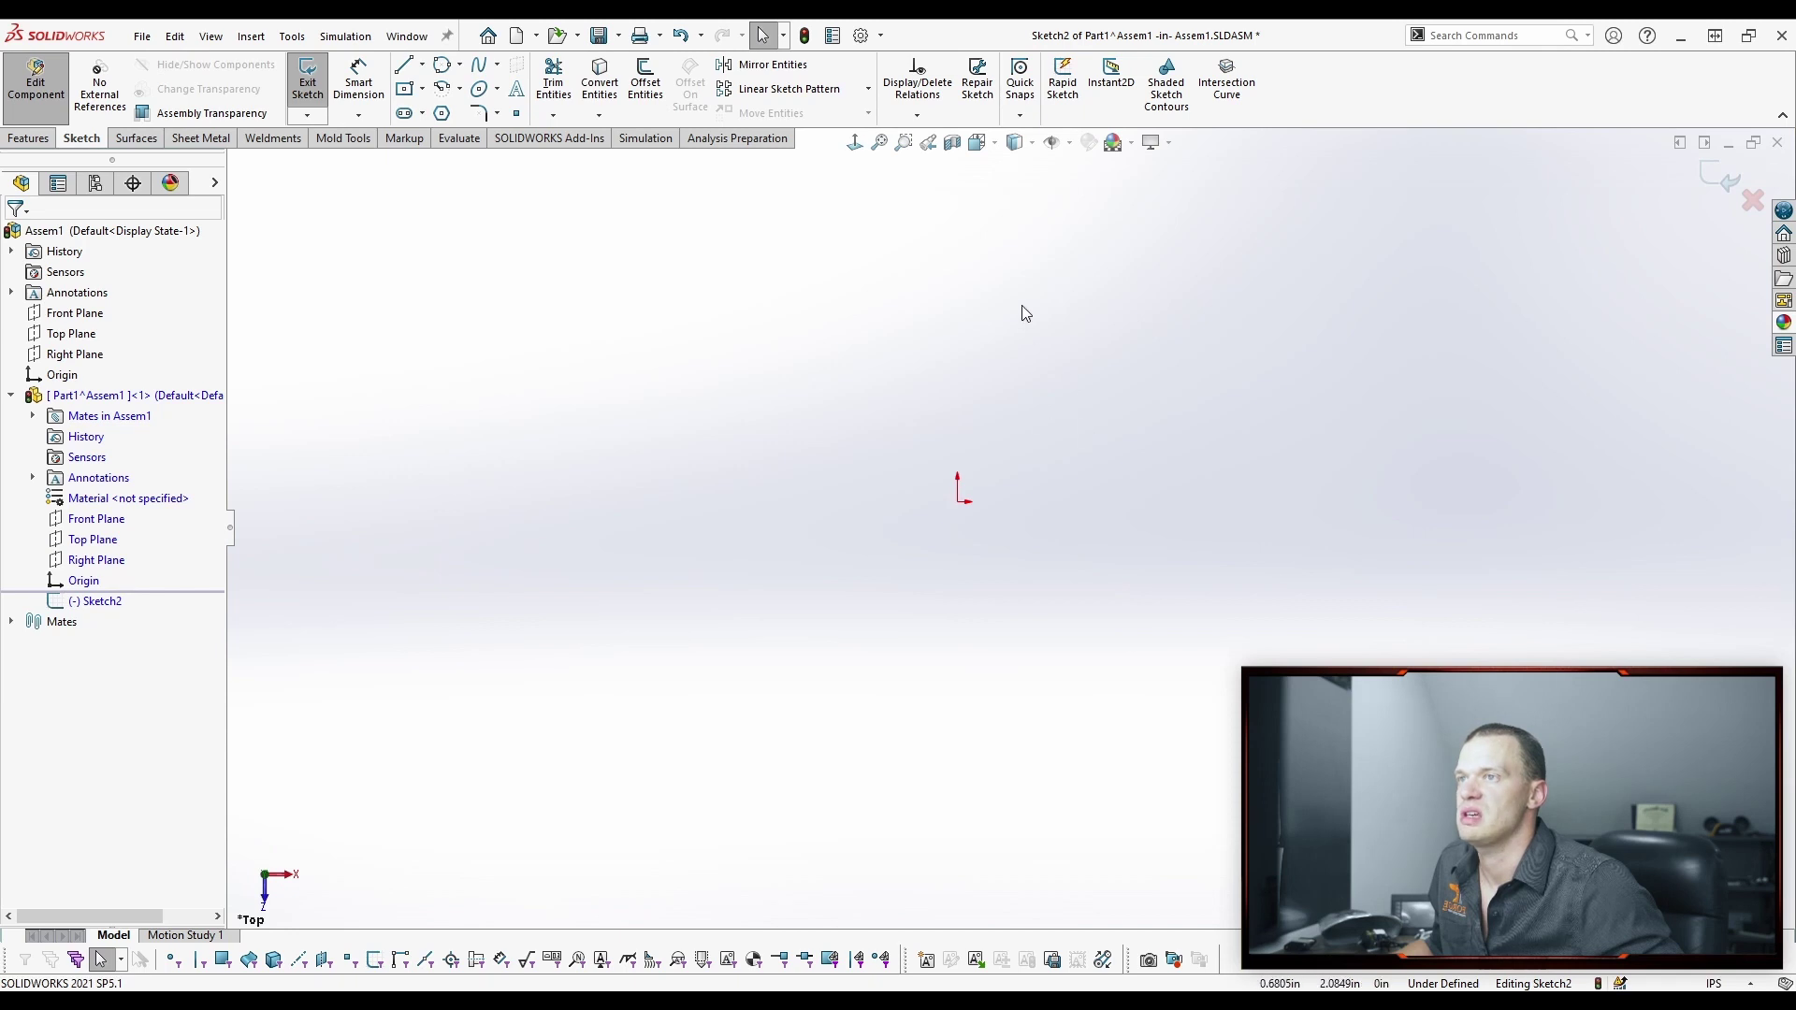
key("s")
left_click(1042, 373)
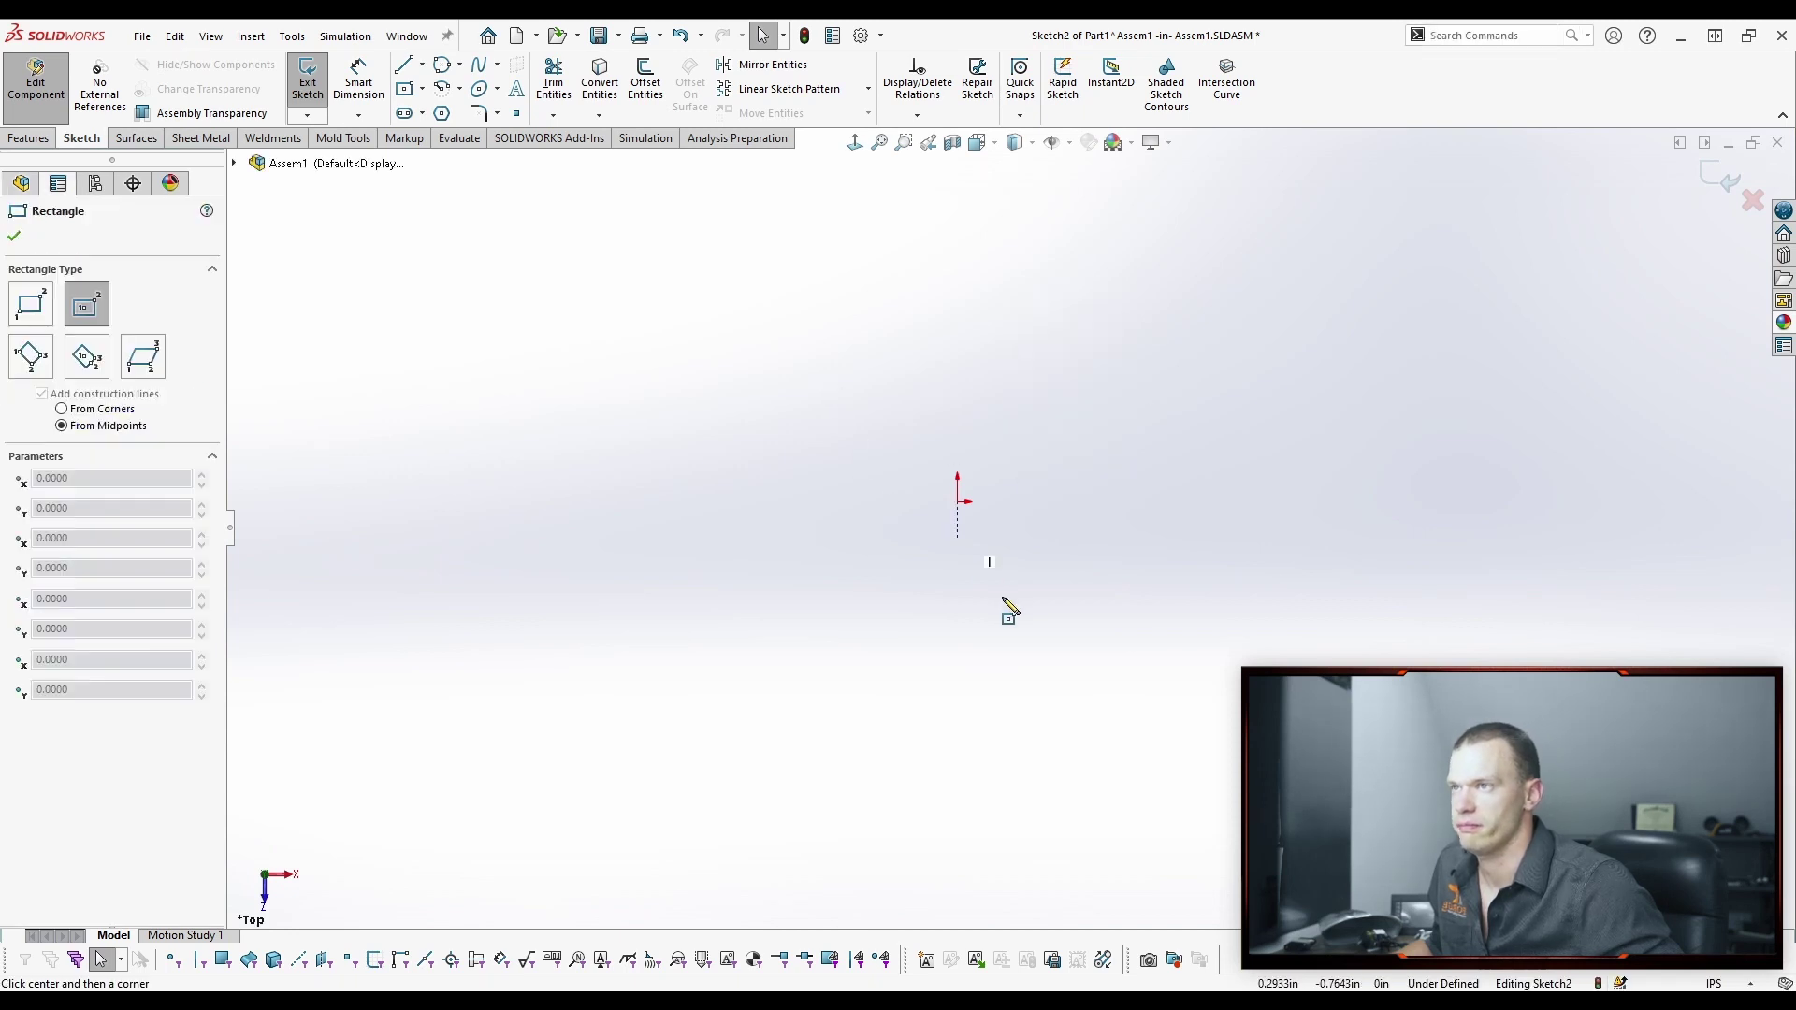
left_click(957, 502)
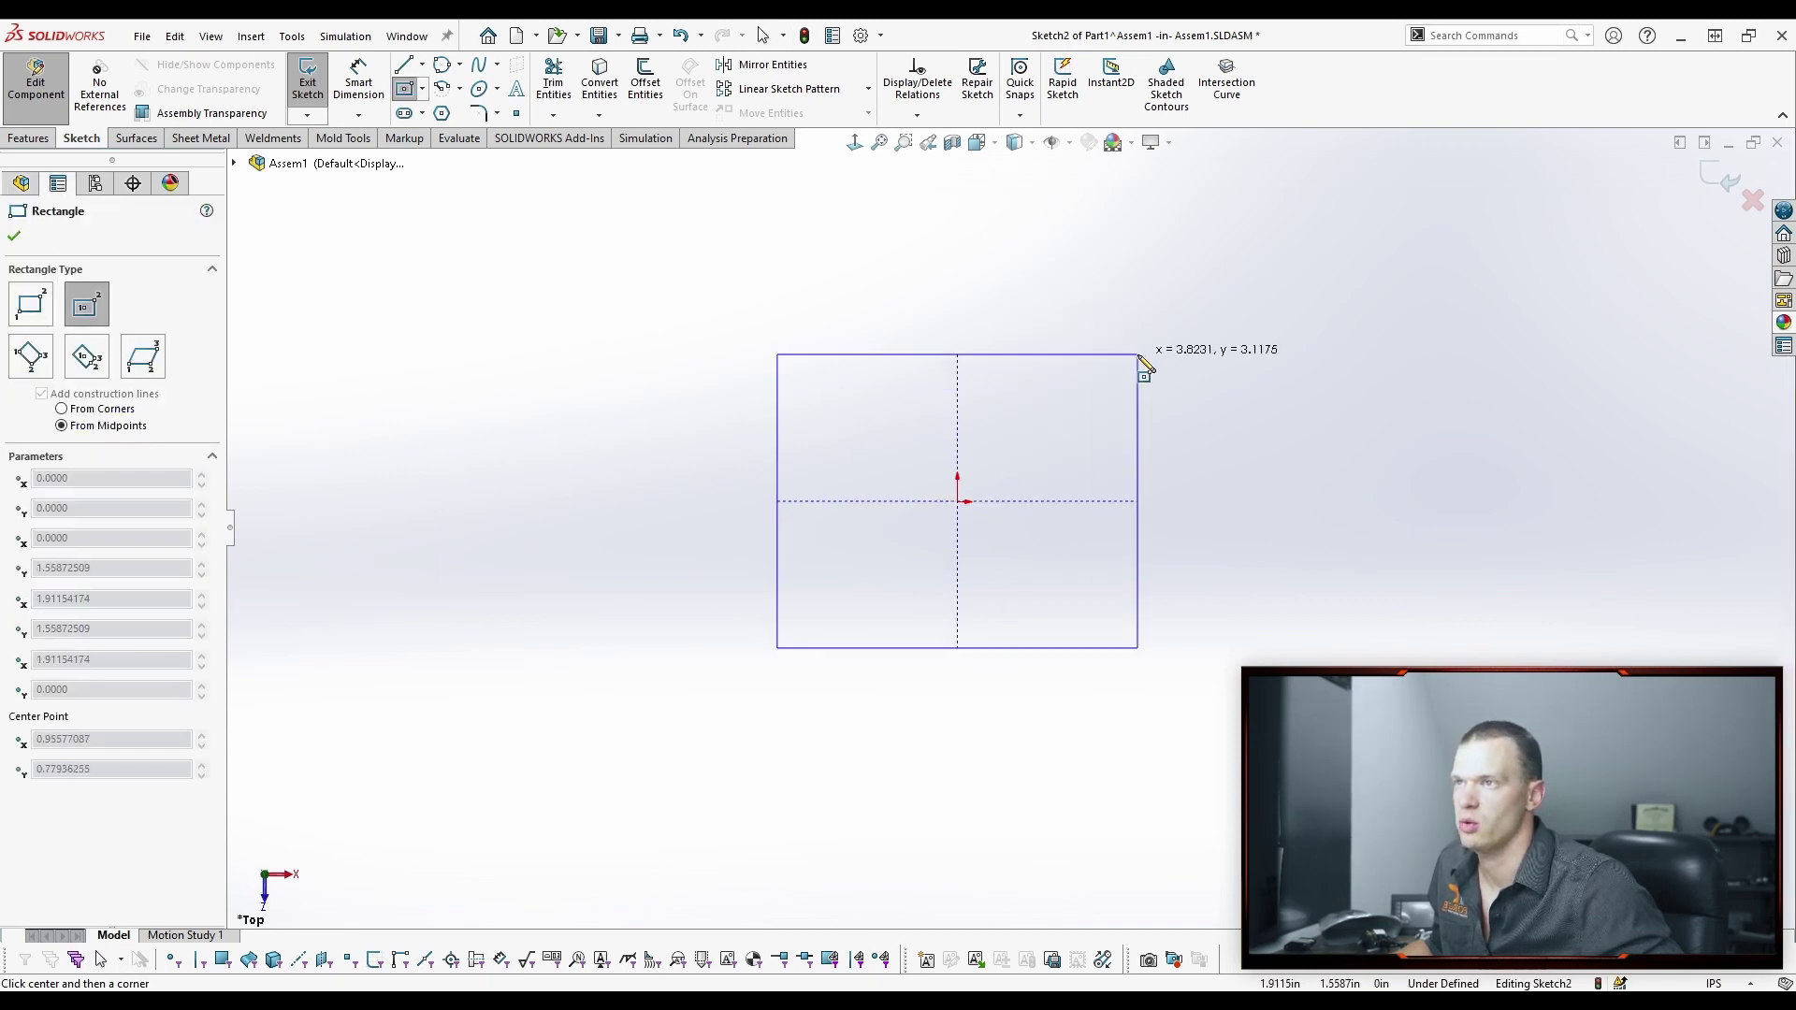
left_click(1168, 328)
key("Escape")
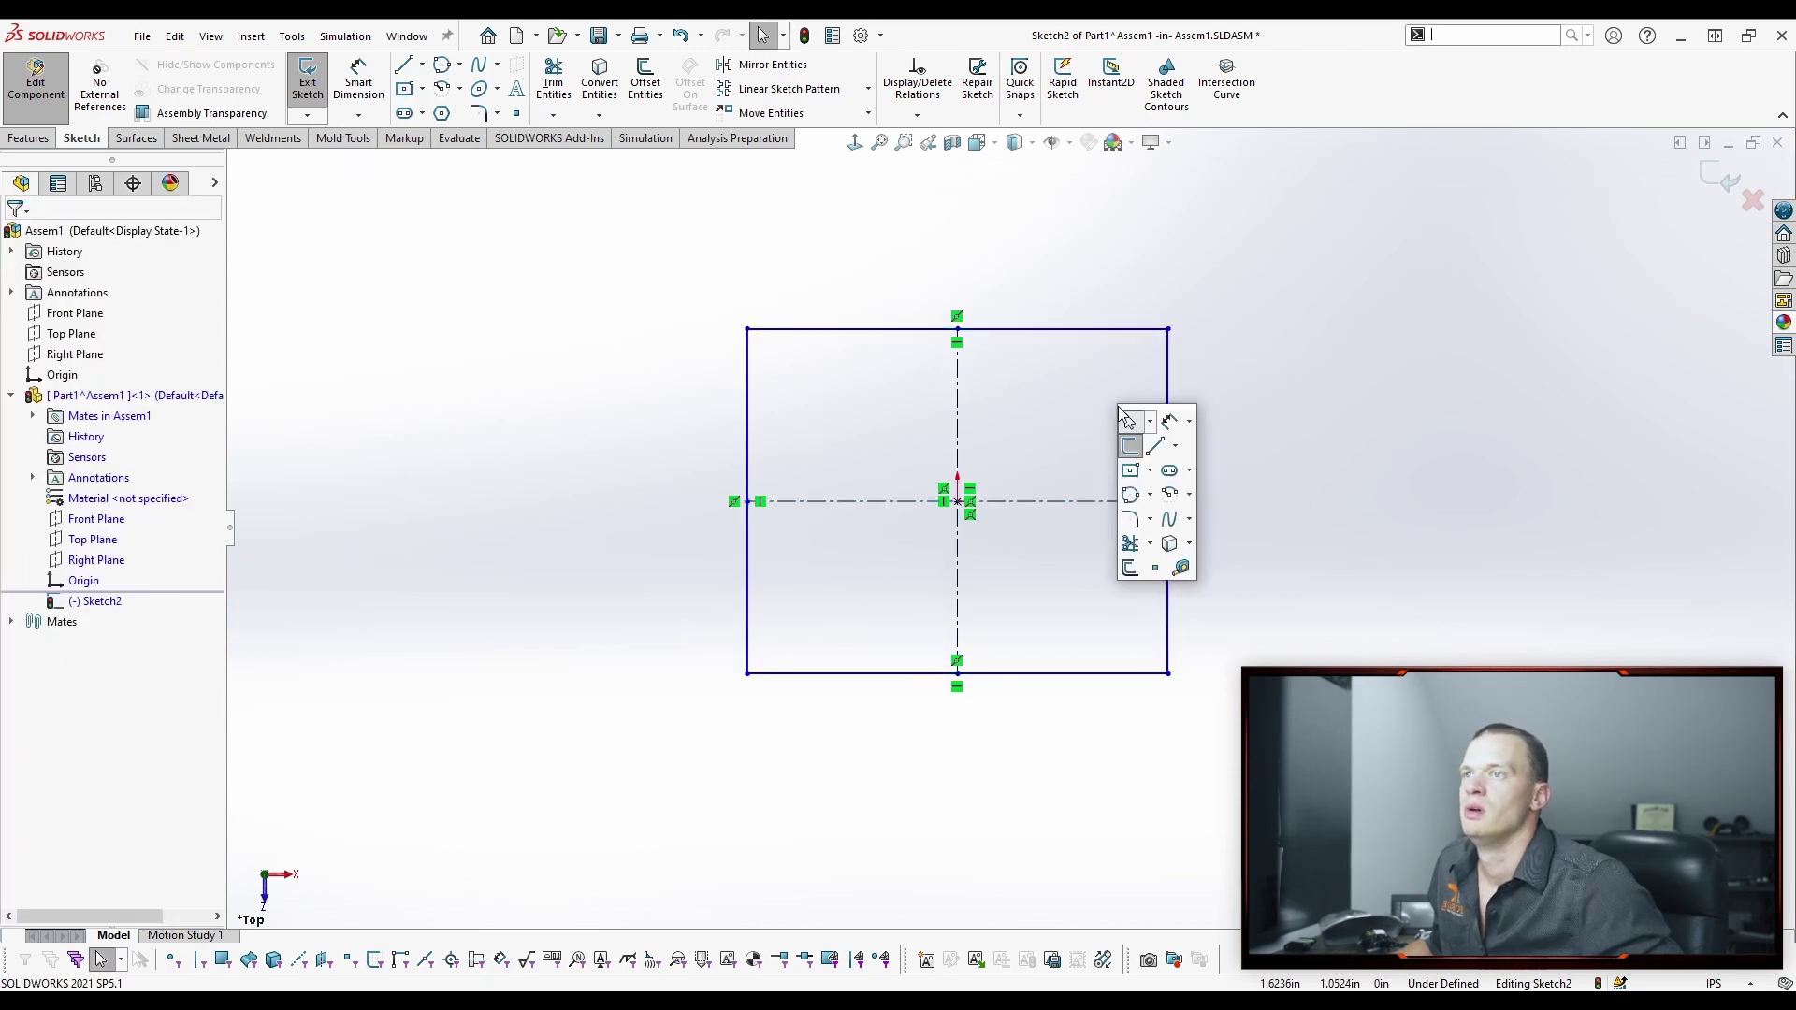
Draw a circle centered on the origin inside the rectangle and exit the sketch.
key("s")
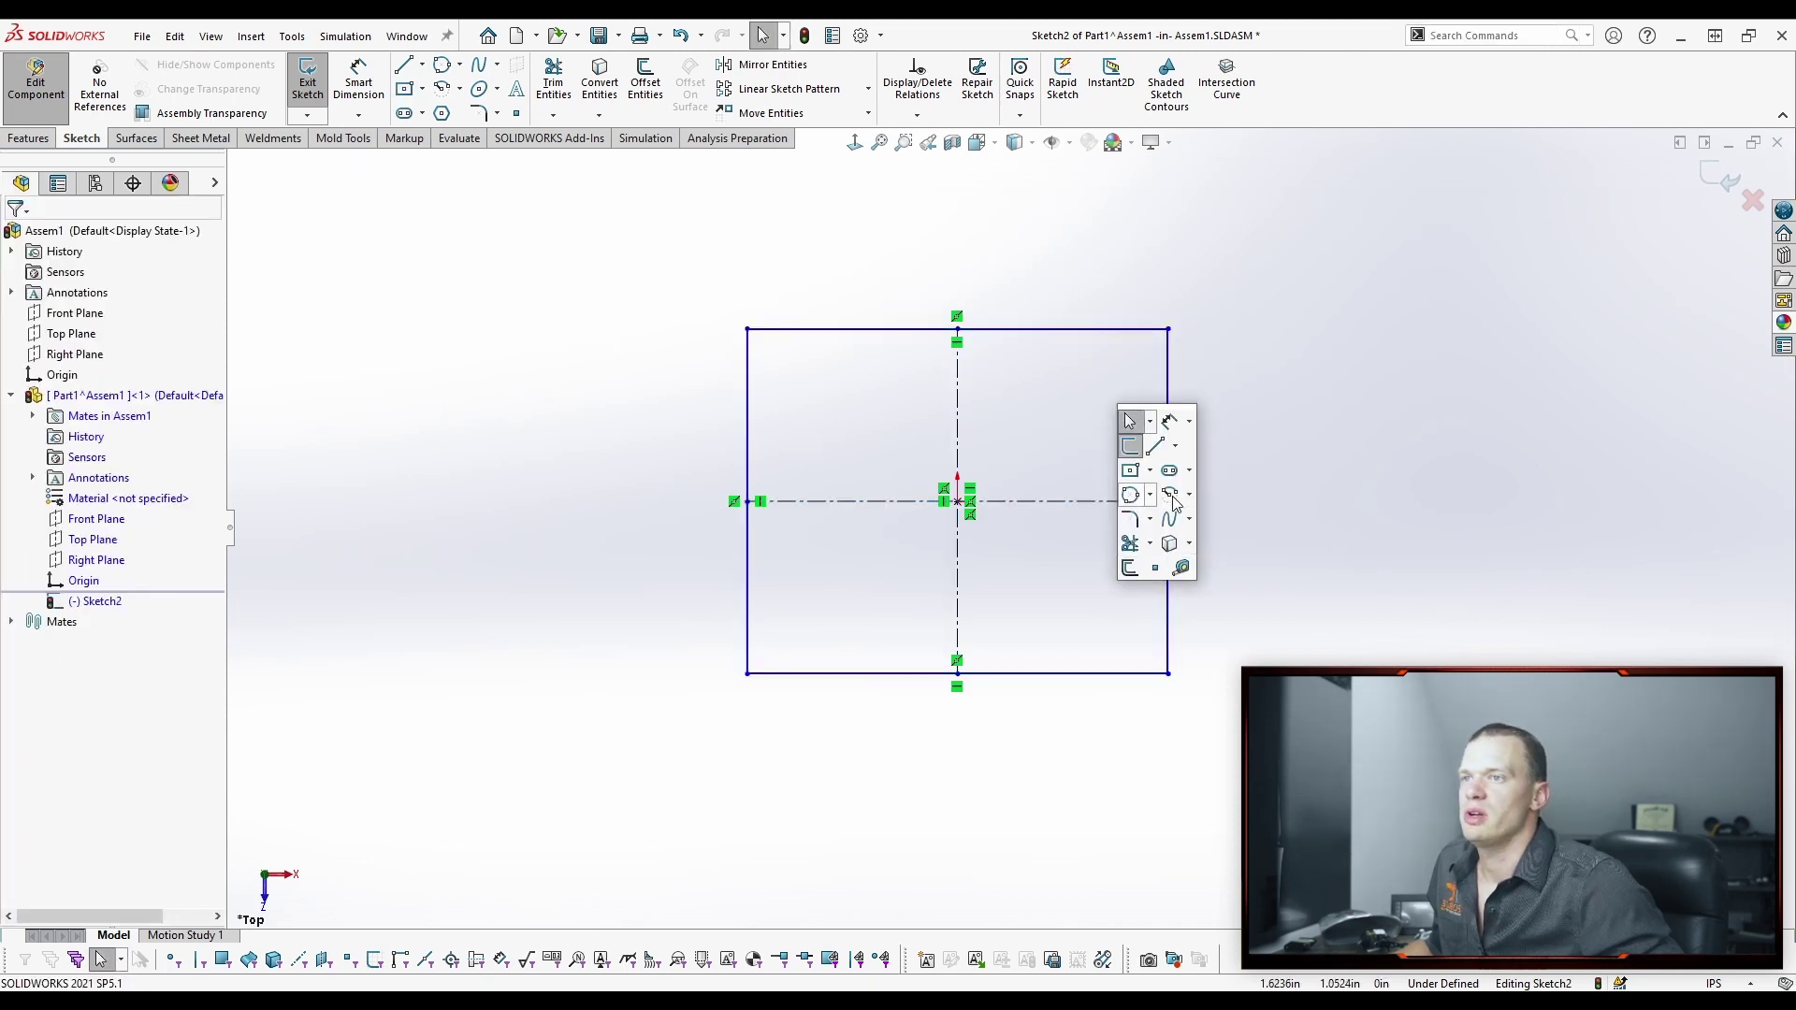
left_click(1131, 495)
left_click(957, 502)
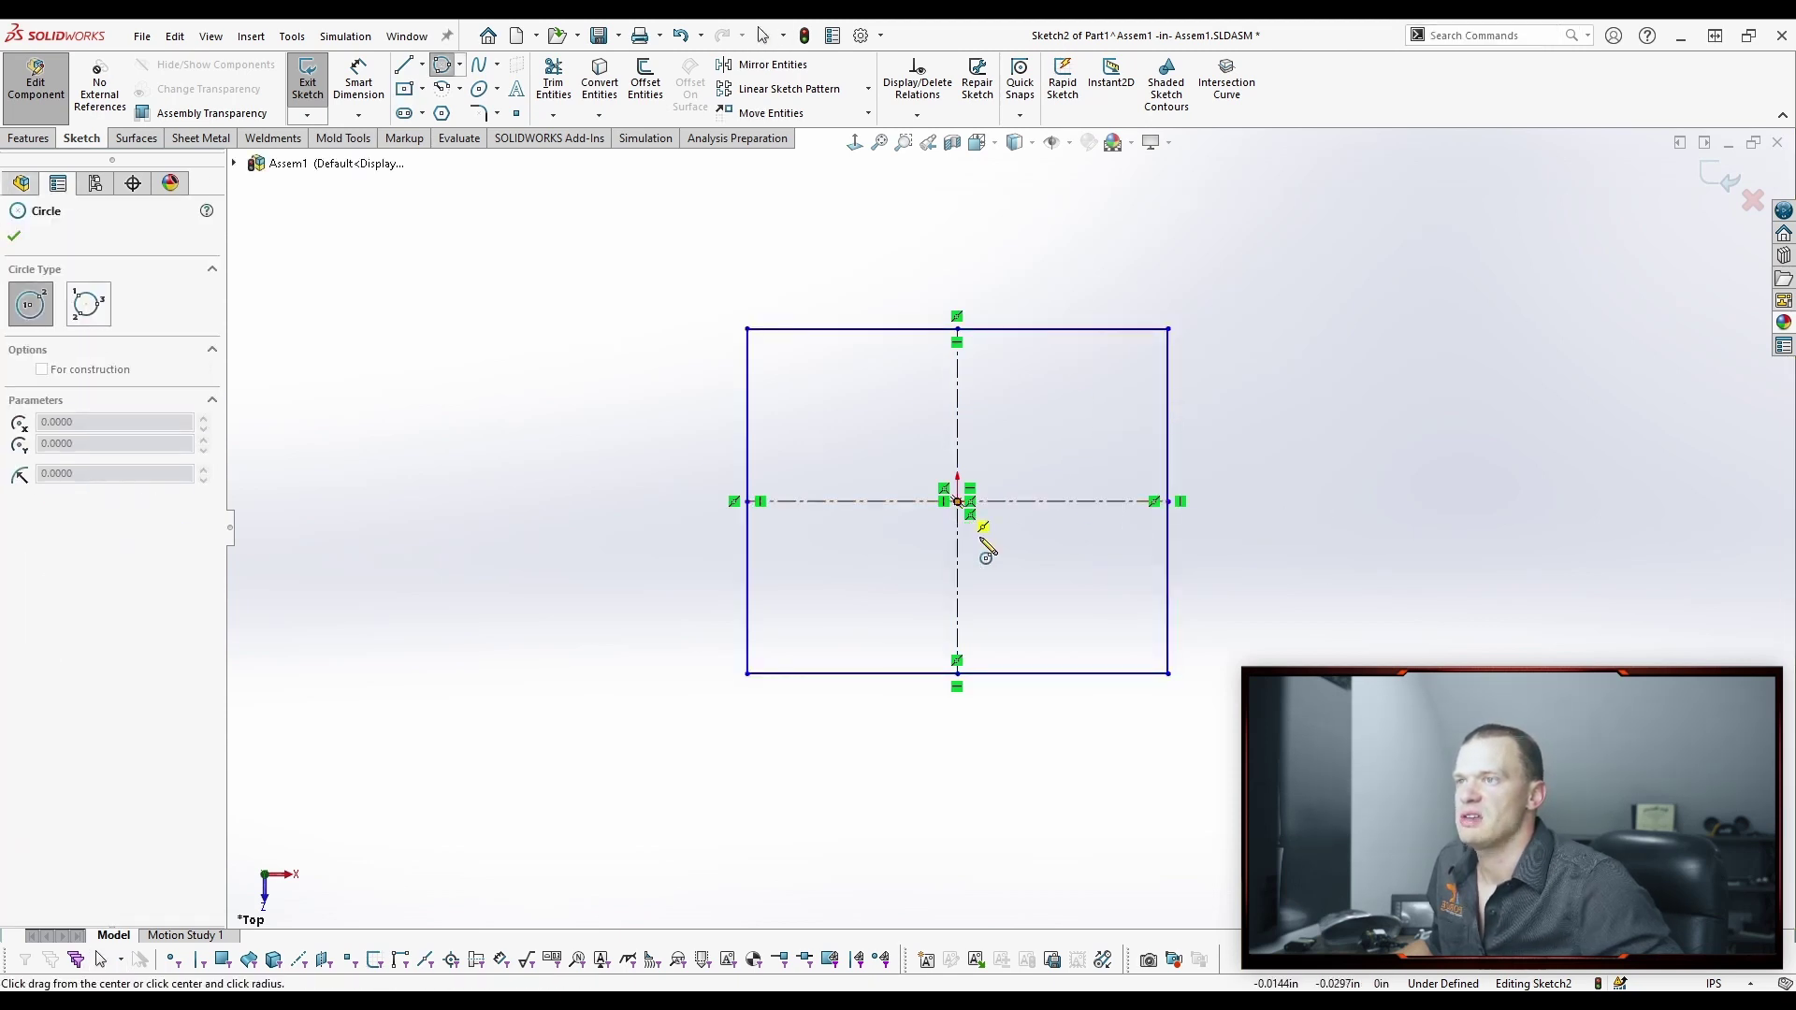
left_click(1010, 561)
key("Escape")
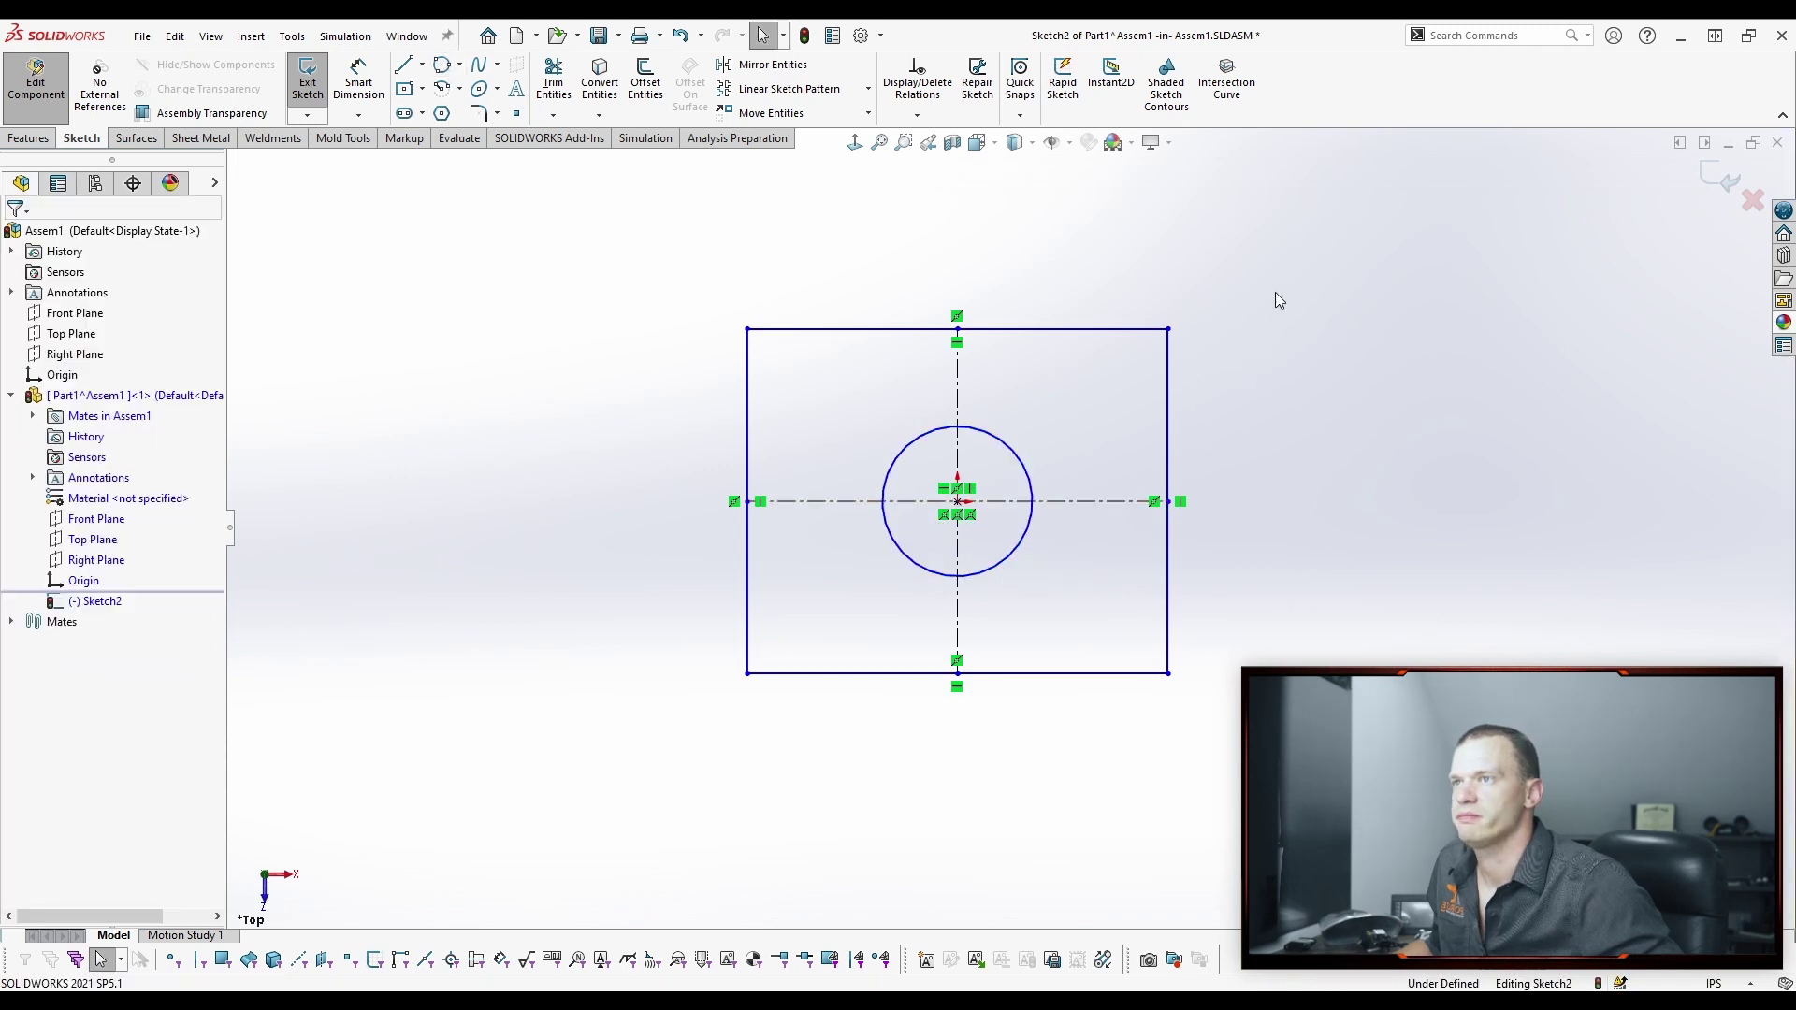
middle_click_drag(1276, 292, 1258, 187)
left_click(1722, 178)
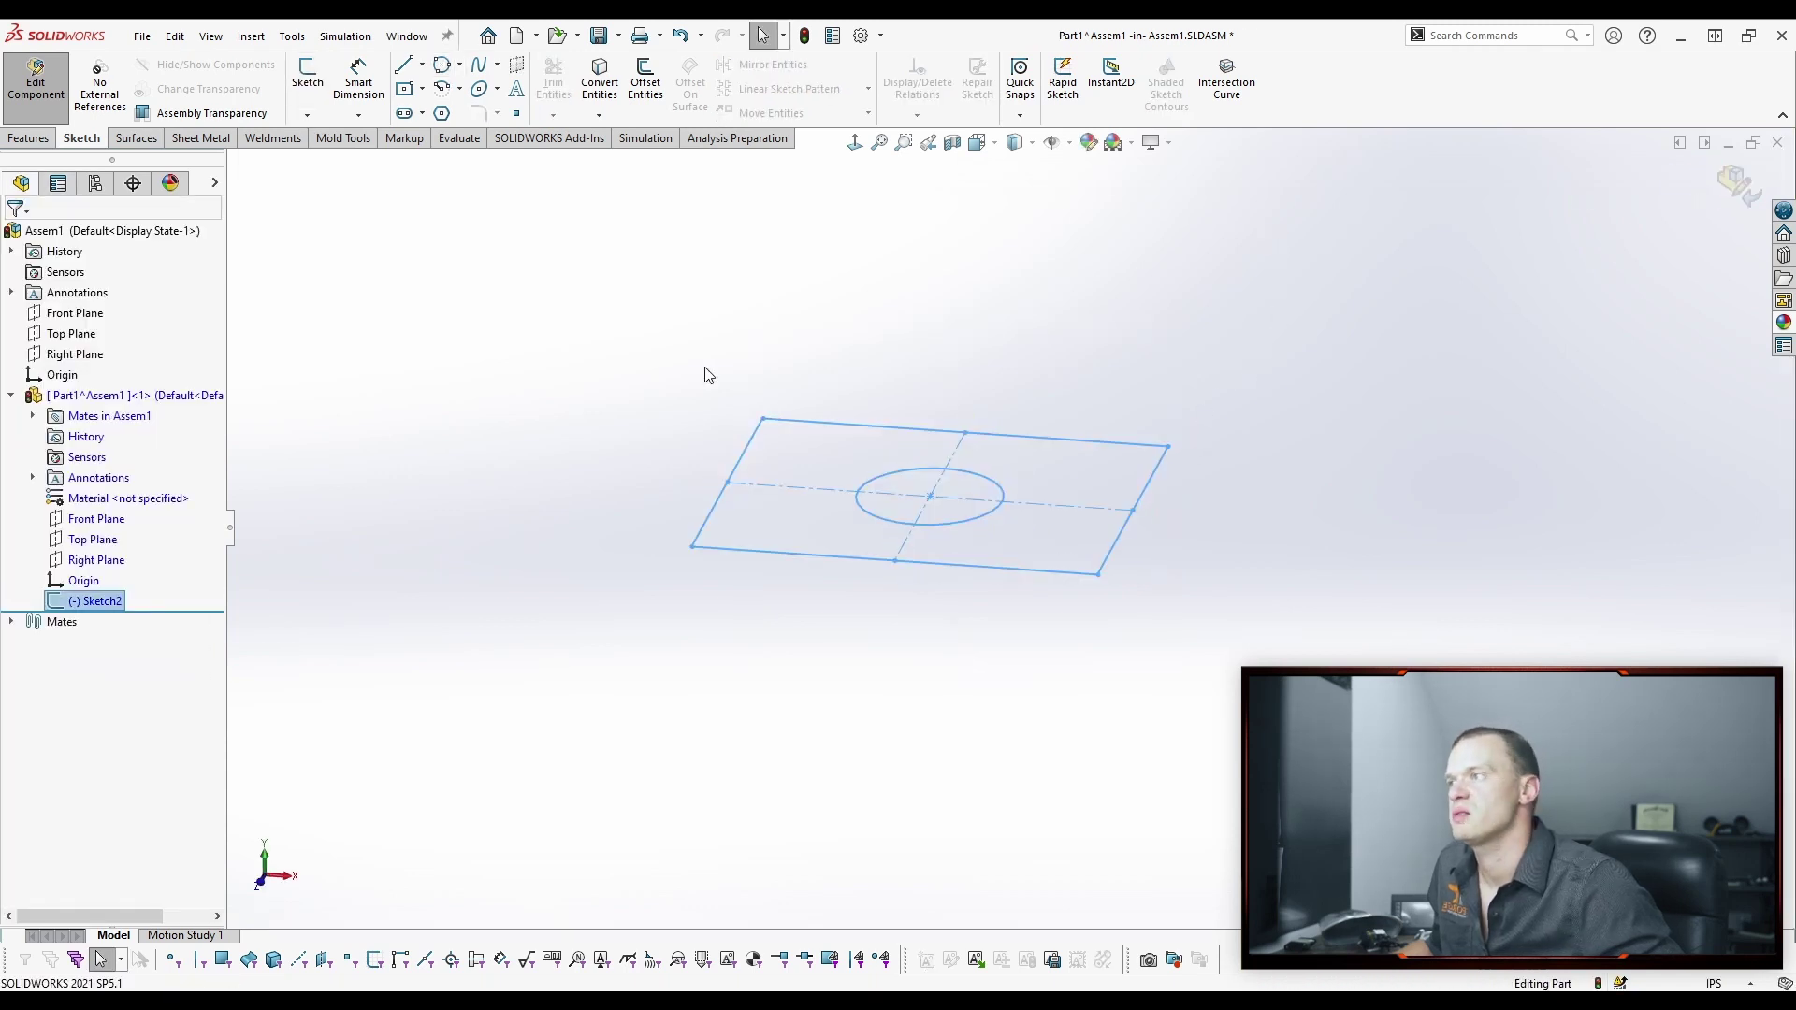
Start a sketch on the part's Front Plane and draw a vertical line about 3.61 in long just left of the origin.
left_click(104, 521)
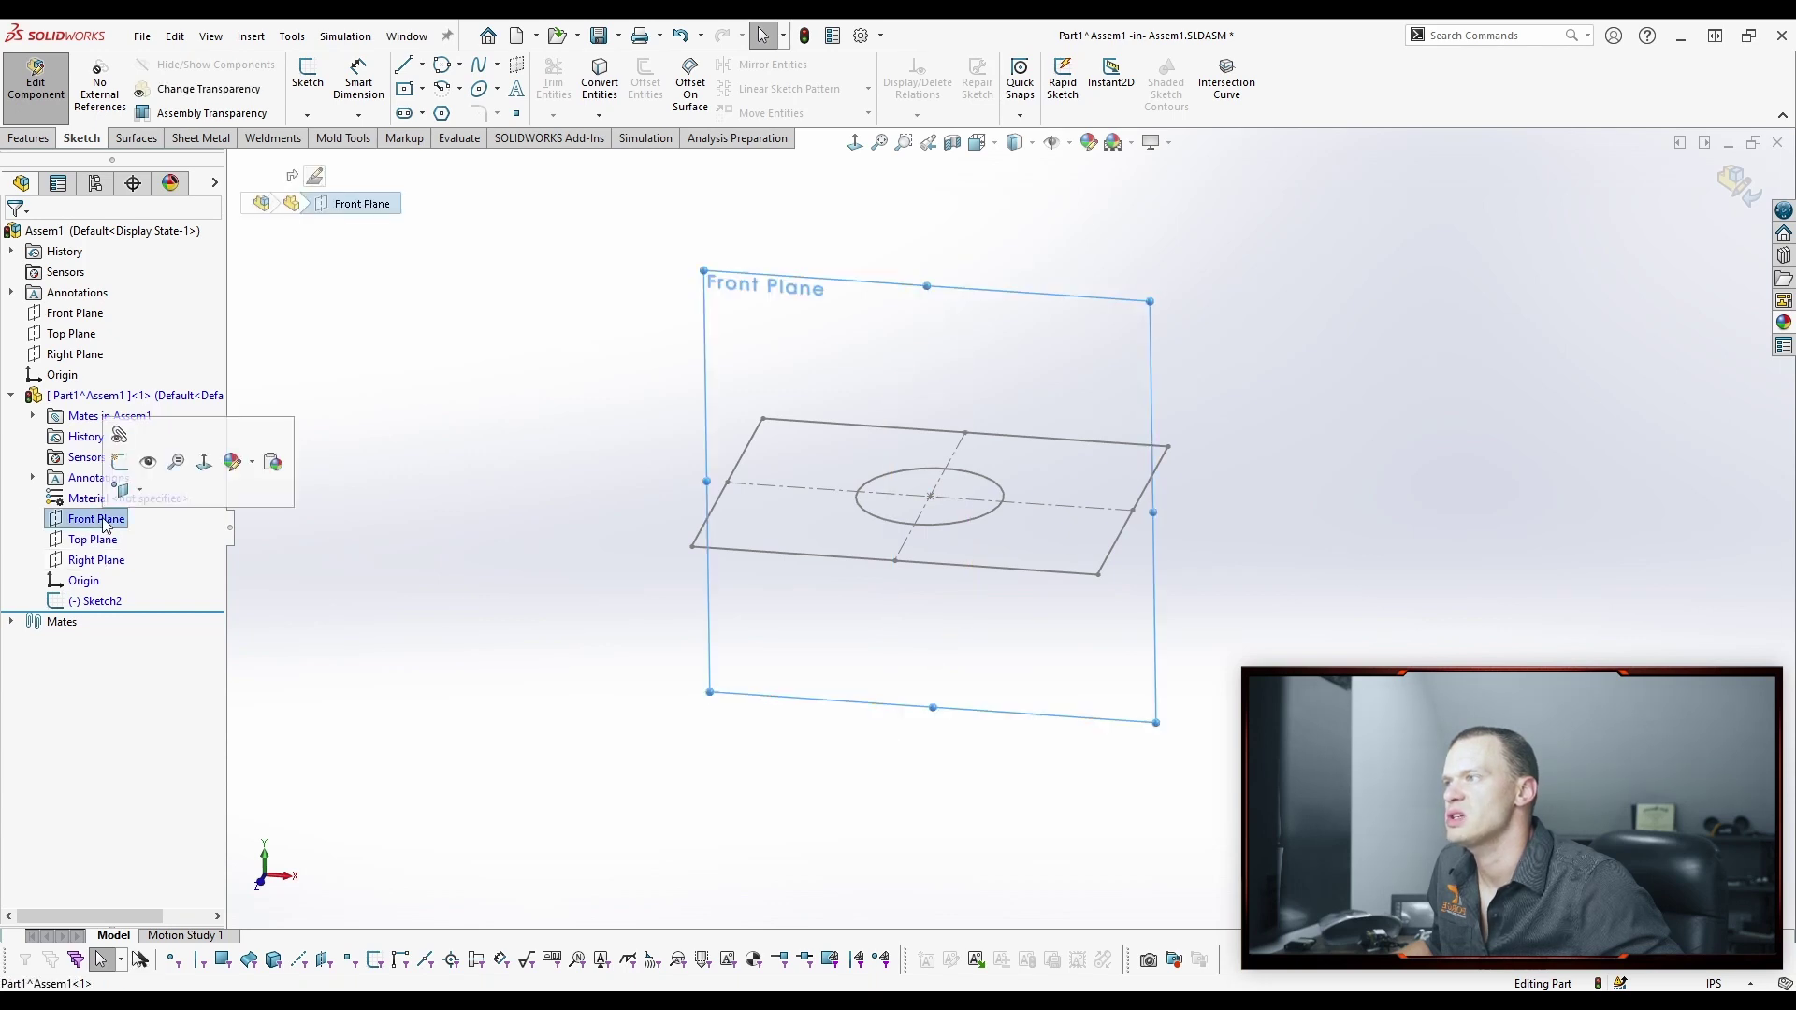
left_click(118, 463)
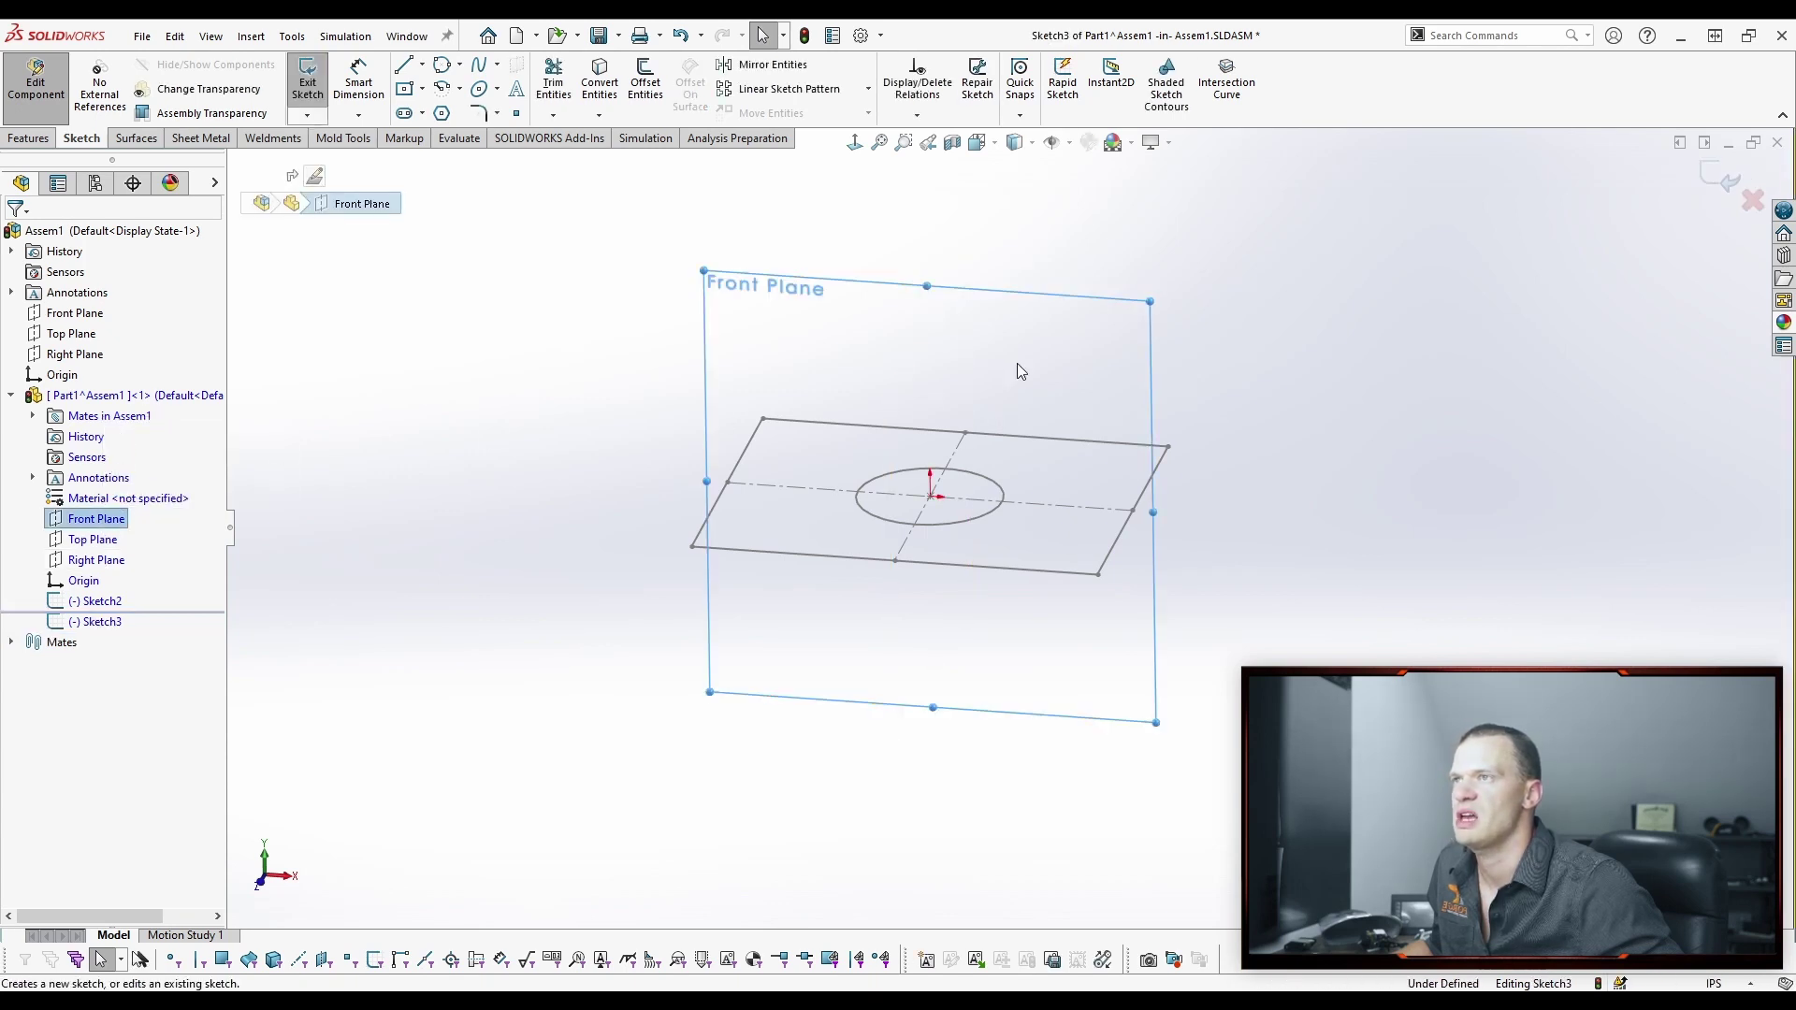
key("s")
left_click(1170, 350)
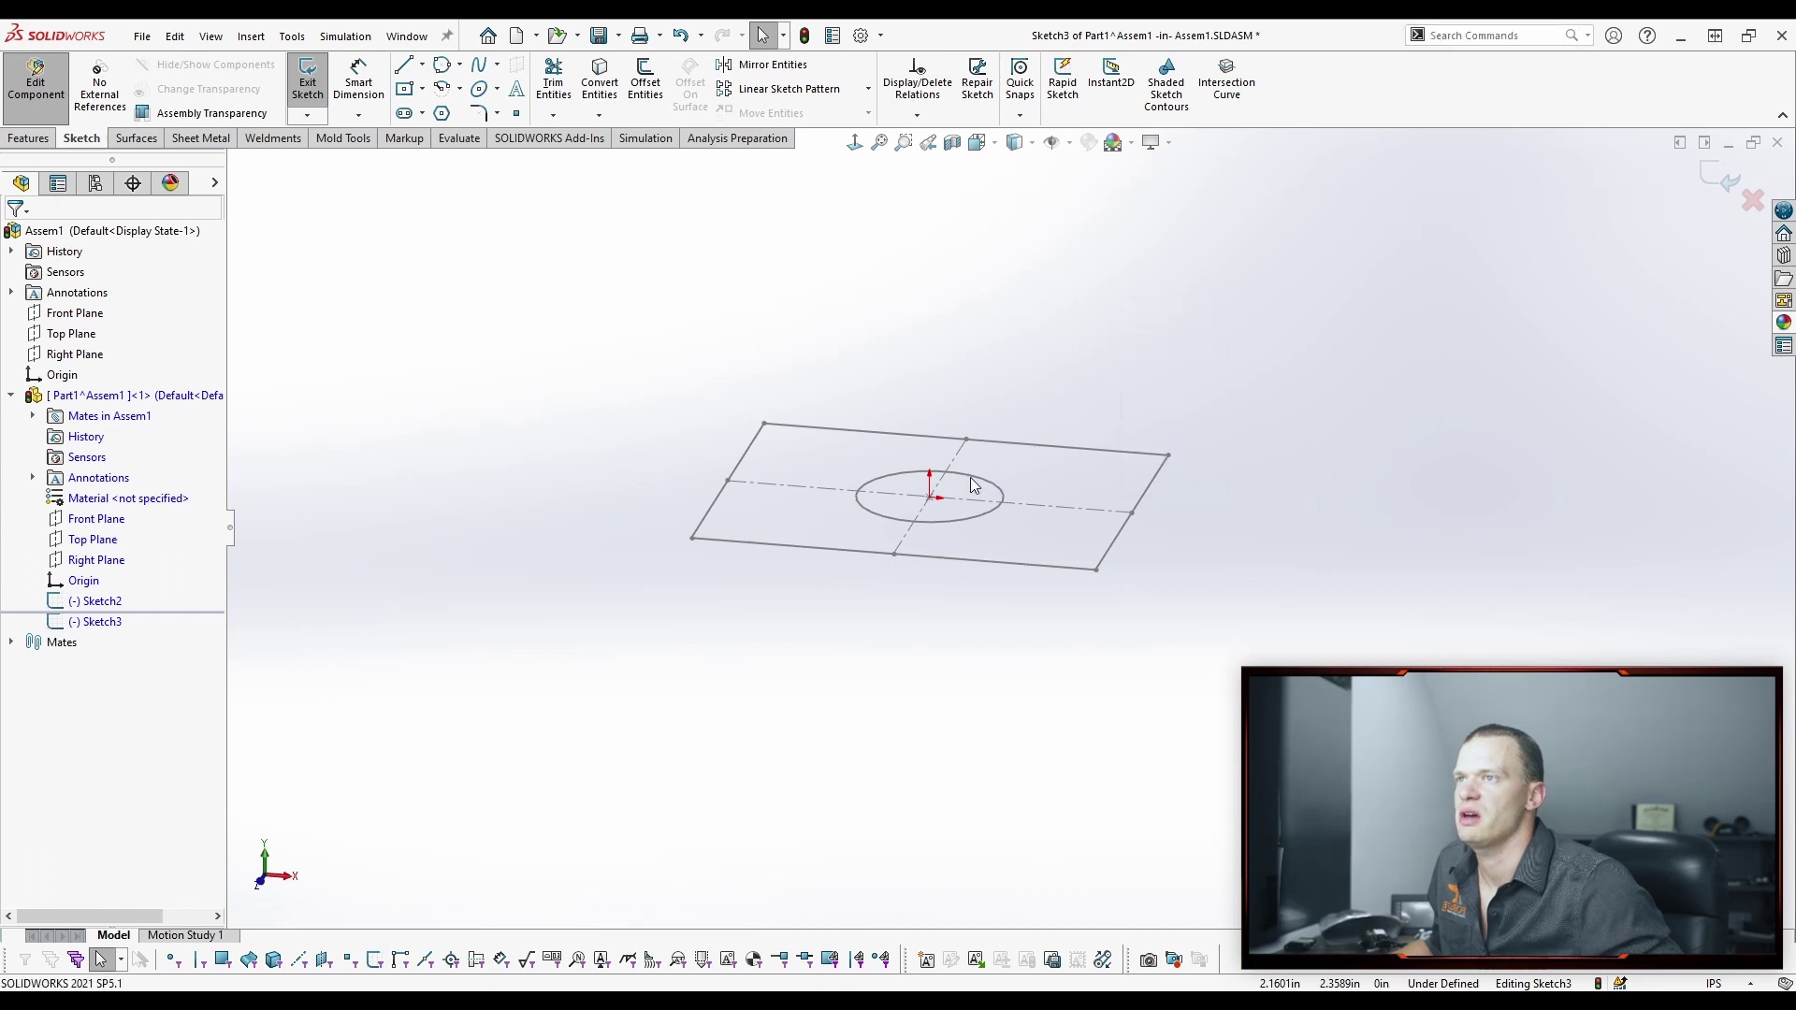
mouse_move(912, 335)
left_mouse_down()
mouse_move(922, 666)
mouse_move(910, 650)
left_mouse_up()
key("Escape")
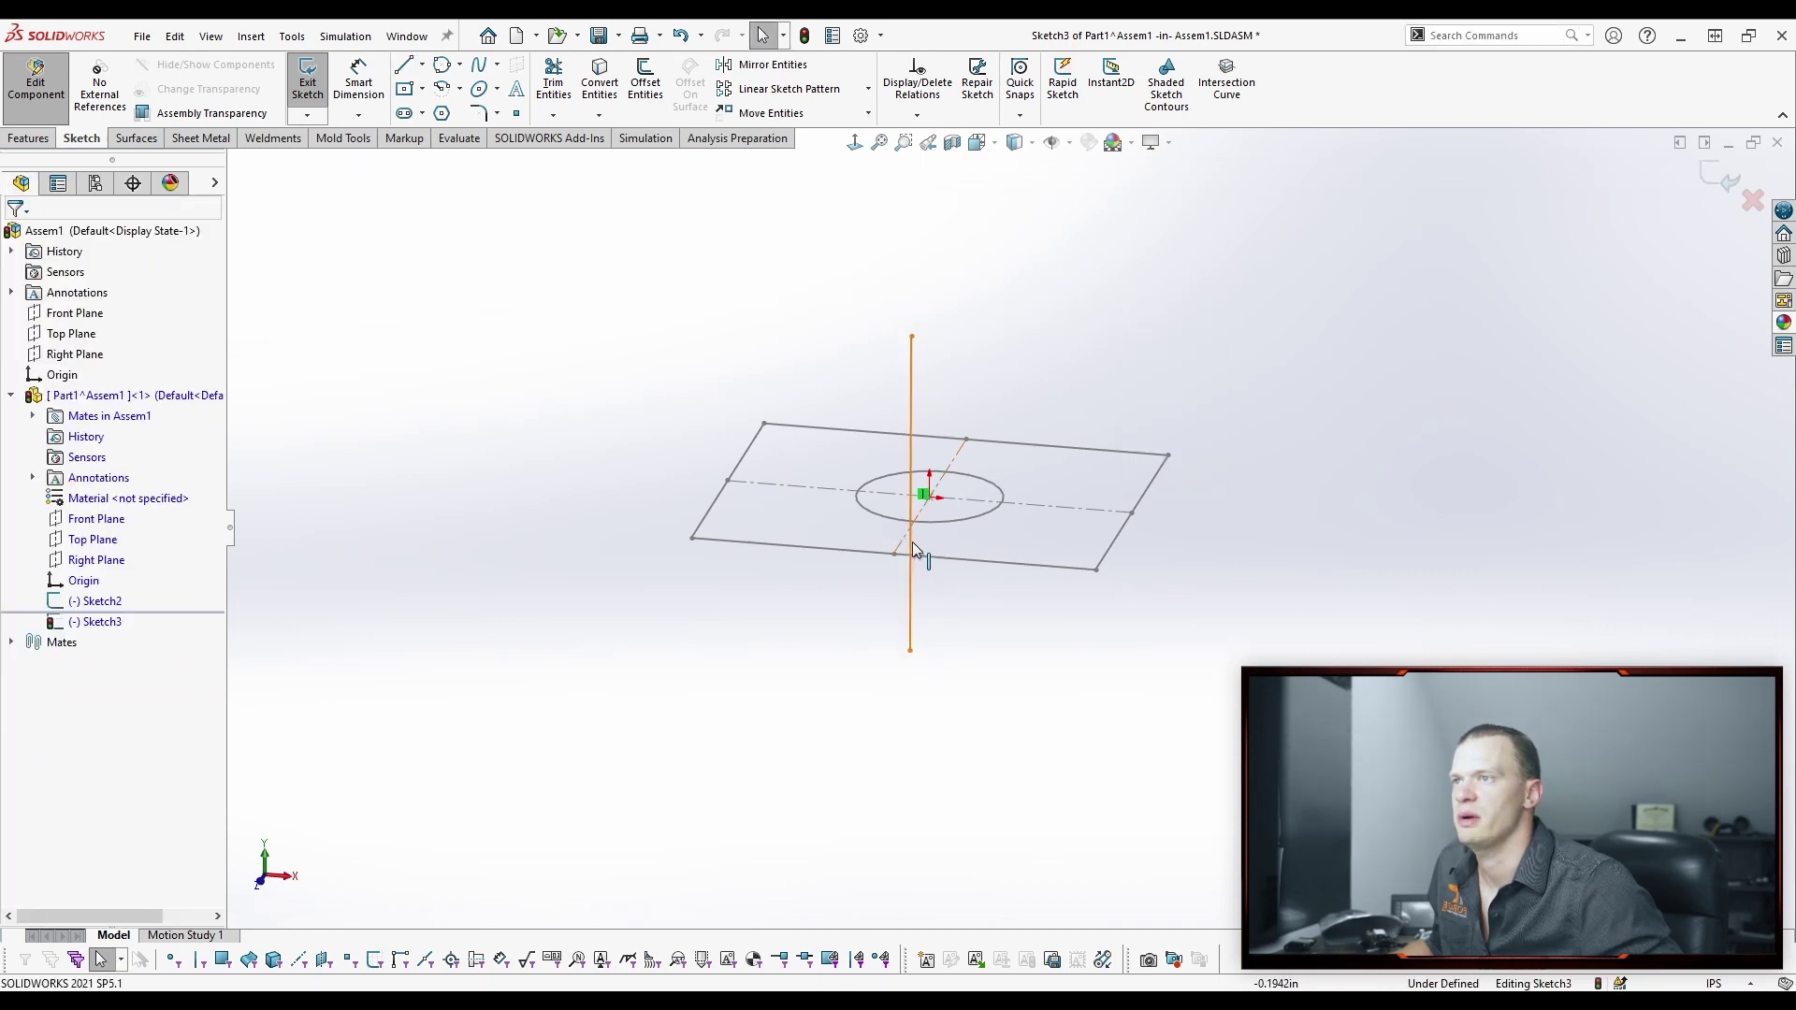
Add a Horizontal relation between the midpoint of the shorter vertical line and the part's origin.
left_click(912, 541)
right_click(912, 542)
left_click(956, 558)
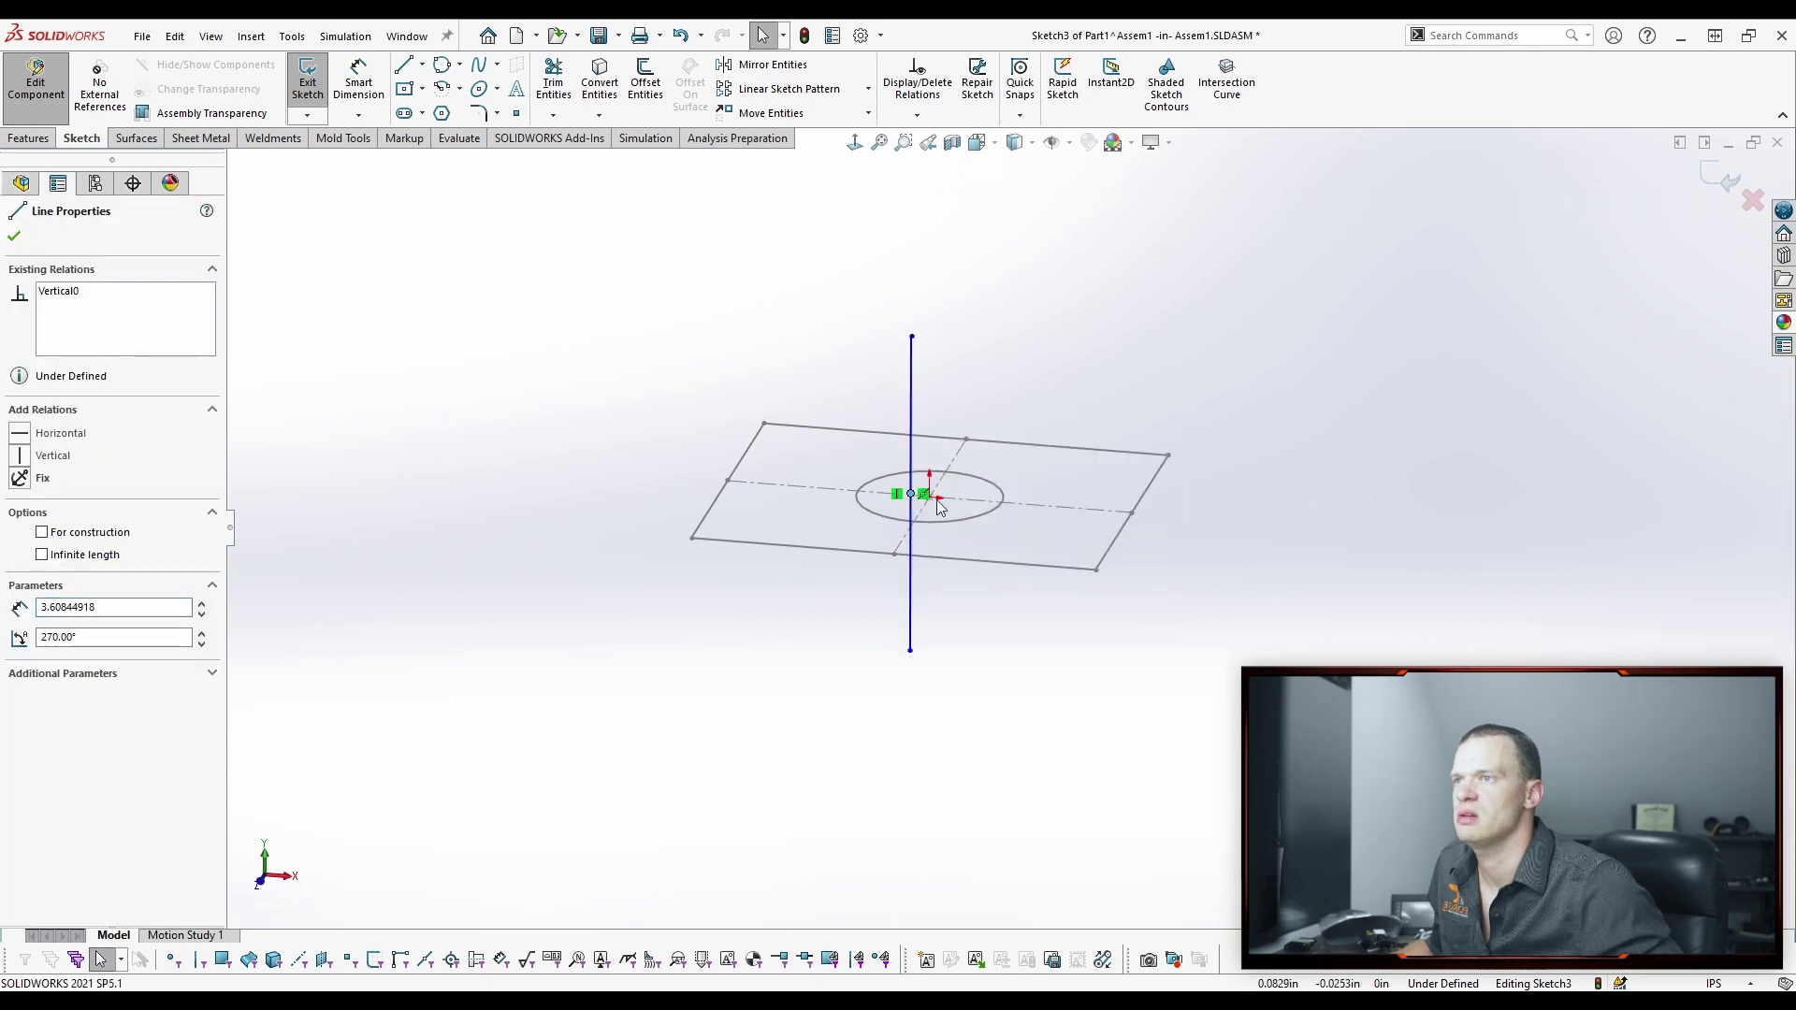
left_click(930, 496, "ctrl")
left_click(985, 387)
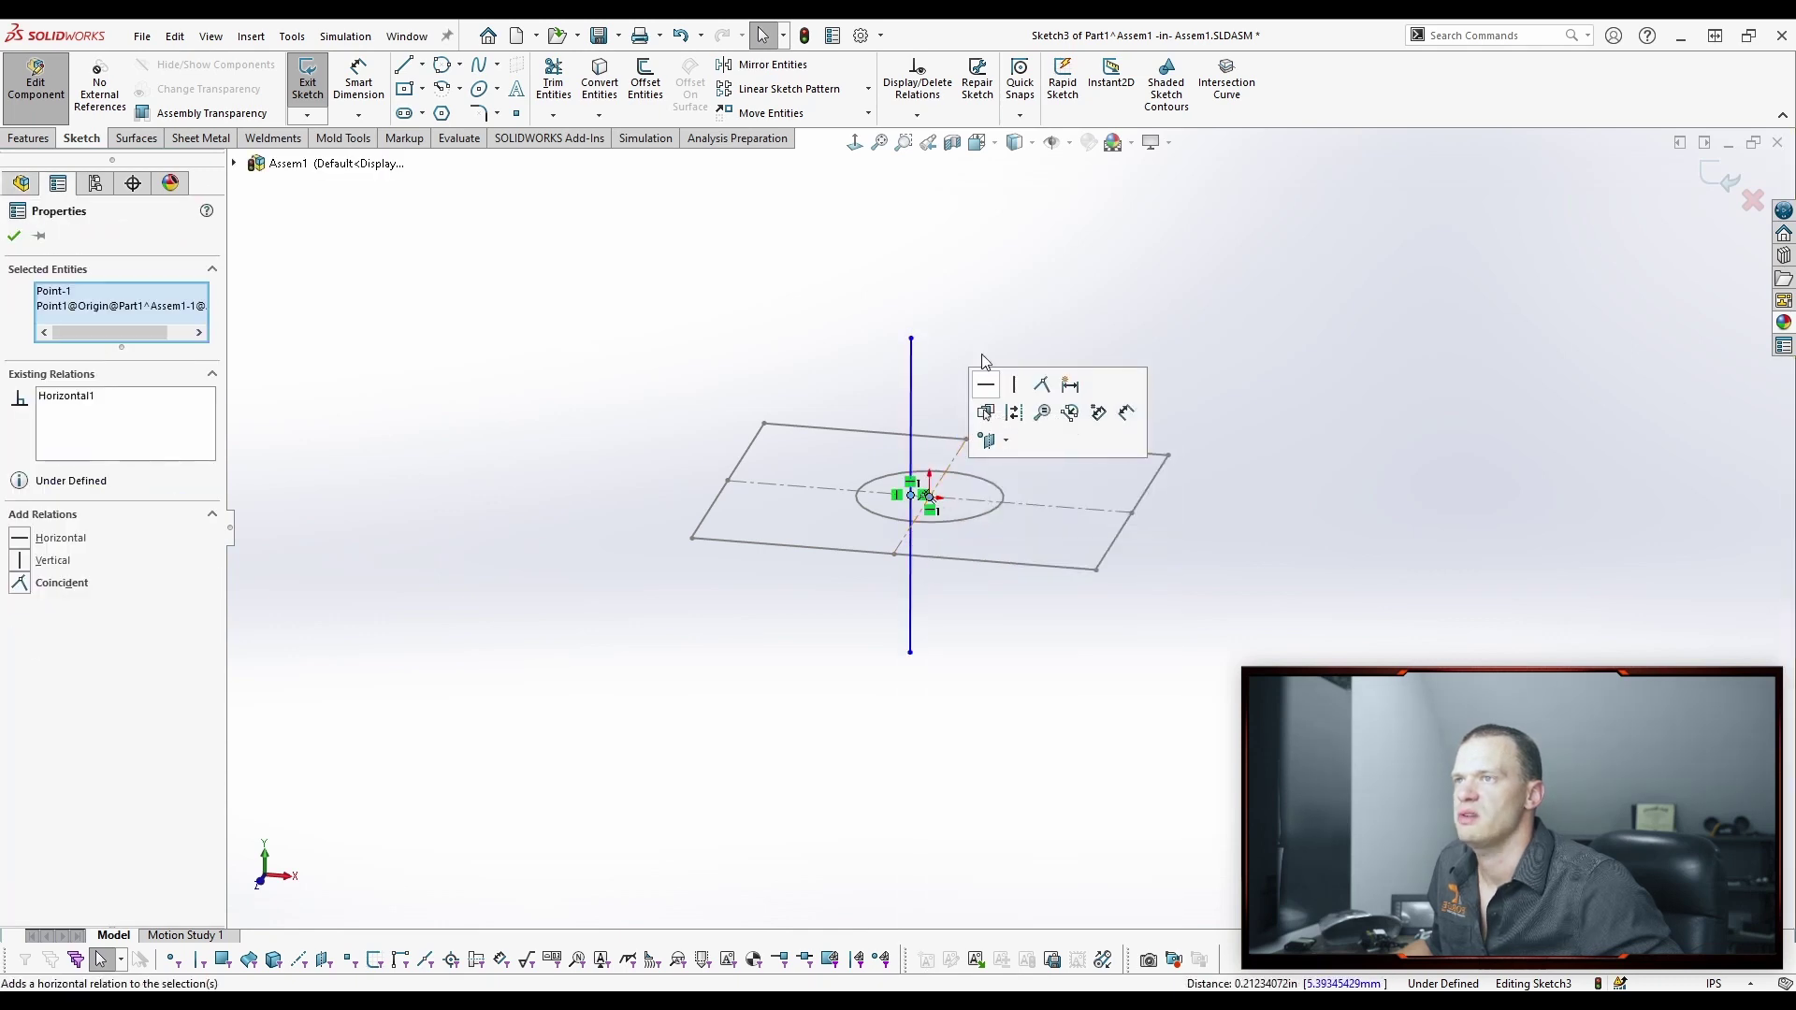
left_click(1071, 265)
Draw a second vertical line about 5.40 in long to the right of the origin, near the circle's edge.
key("s")
left_click(1168, 347)
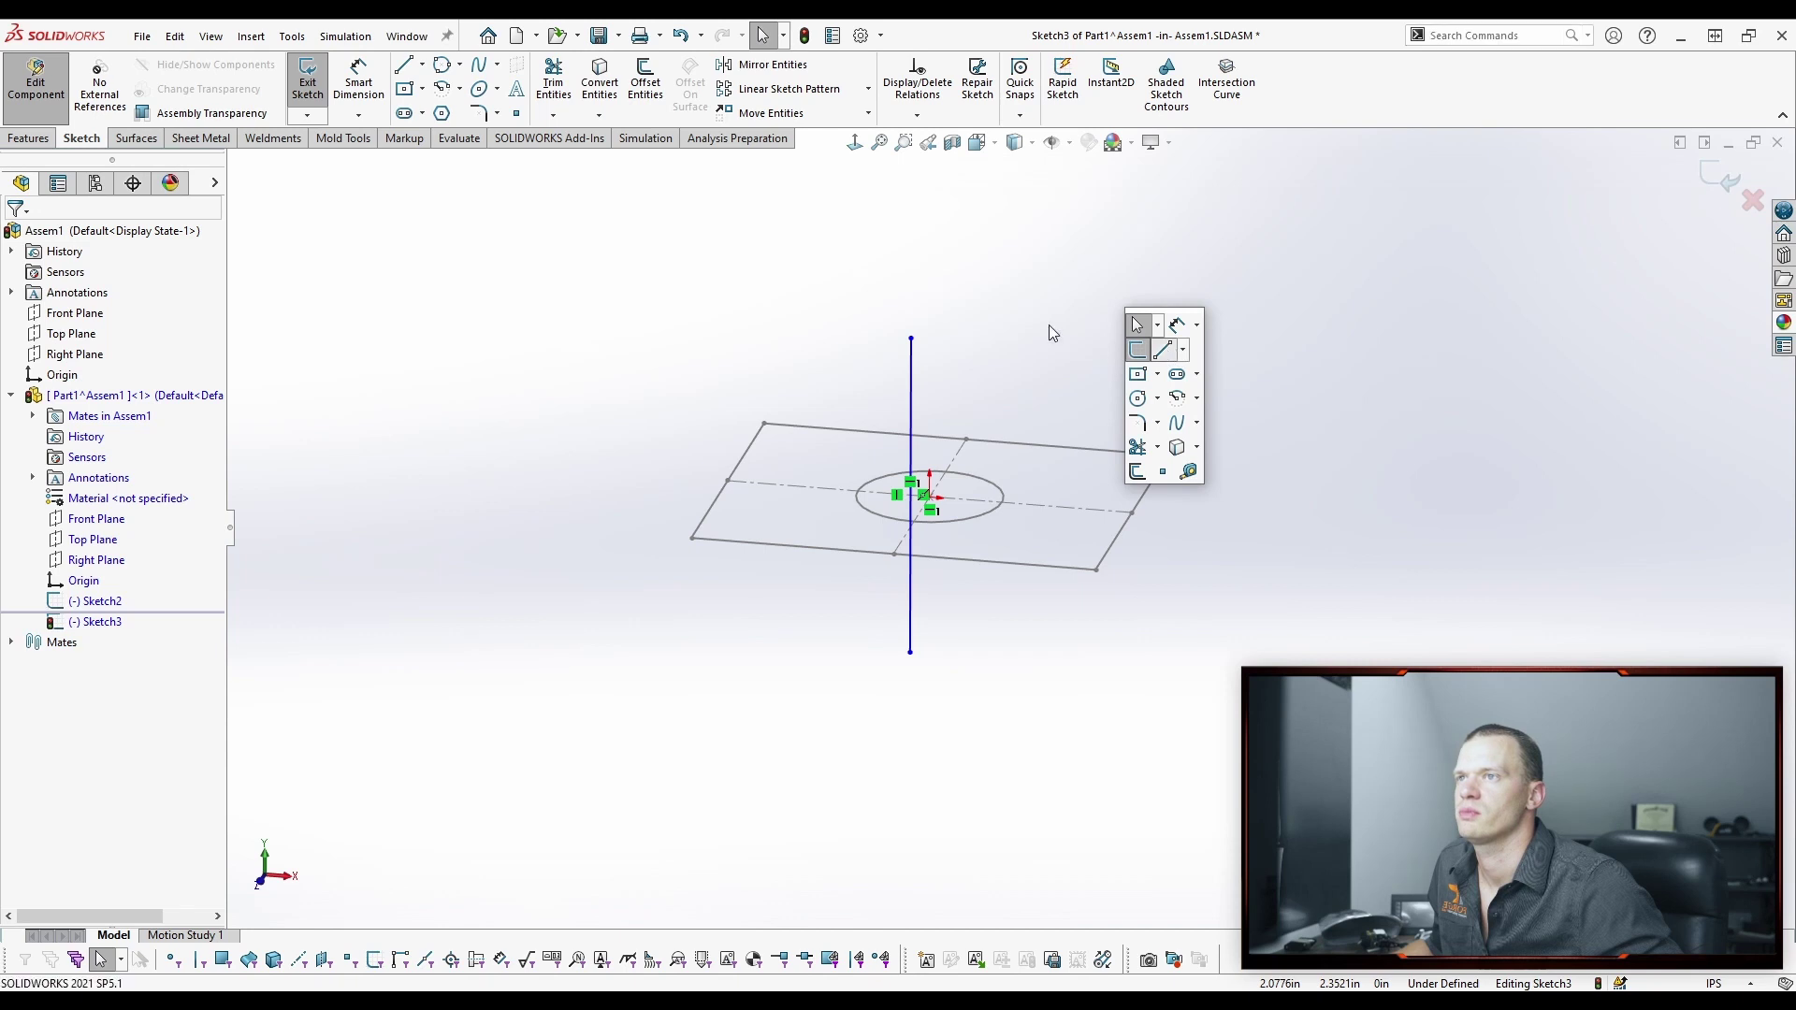
left_click(1008, 262)
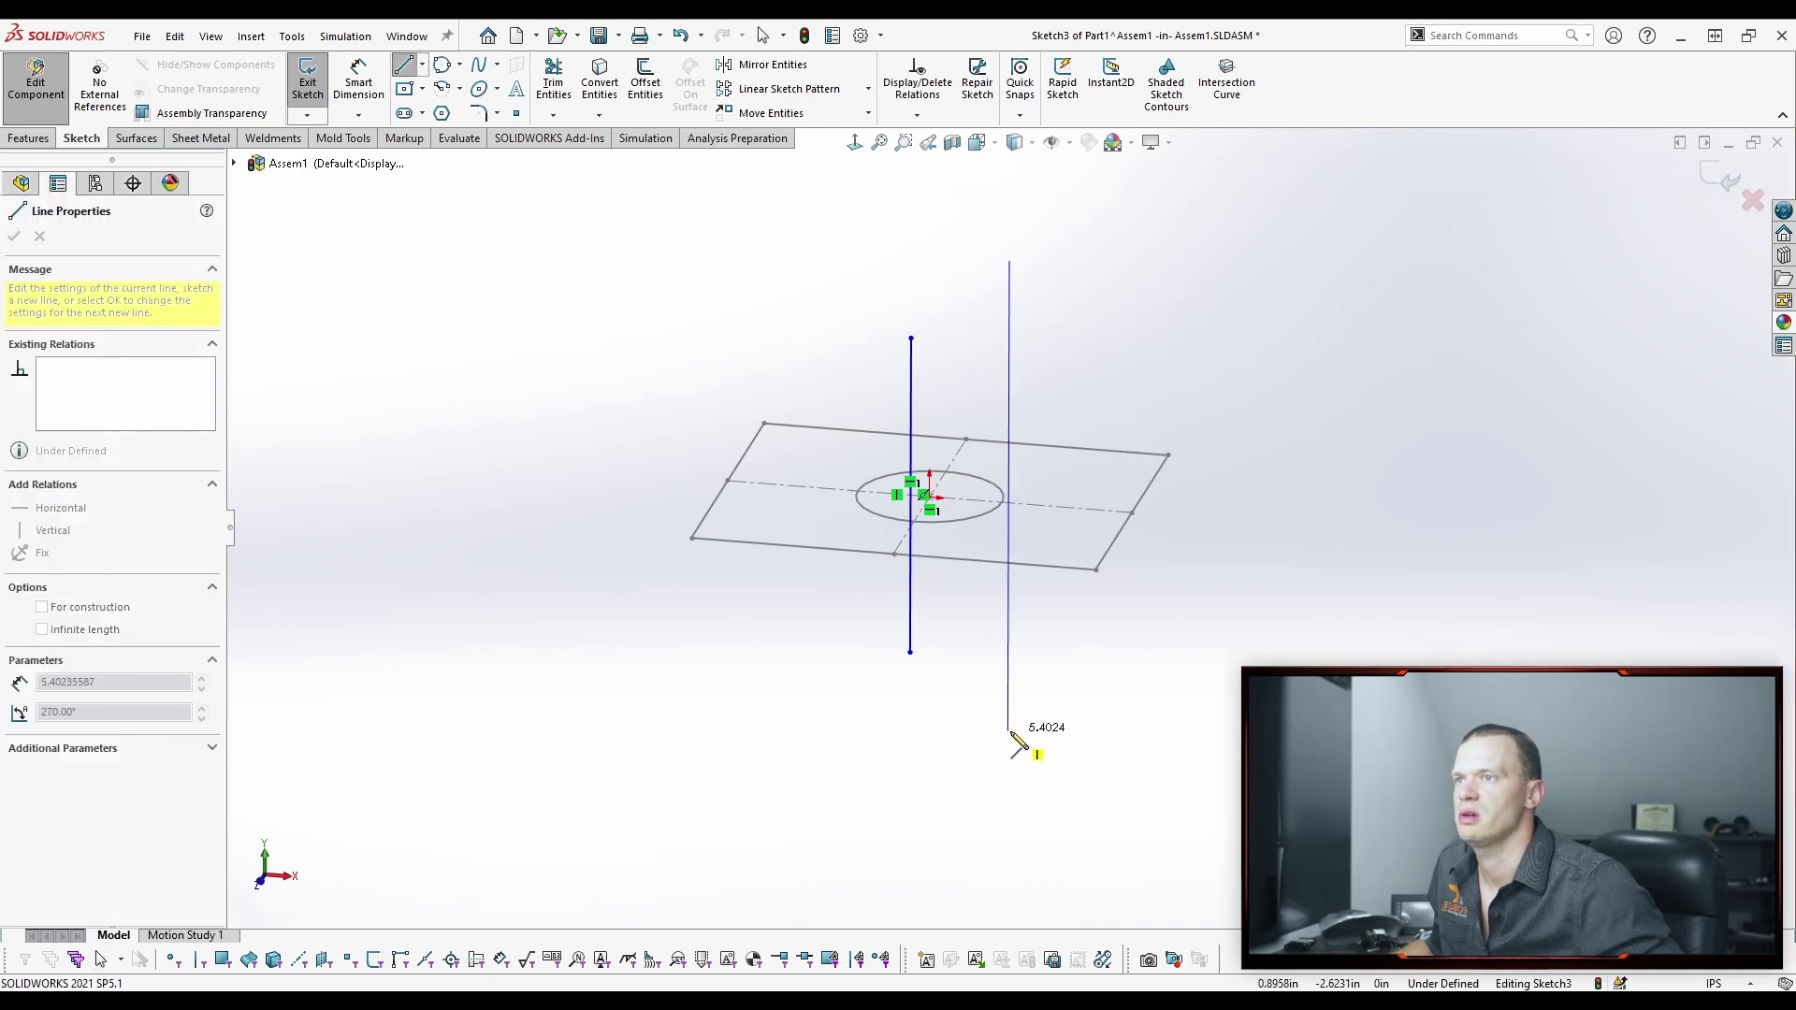
double_click(1009, 731)
key("Escape")
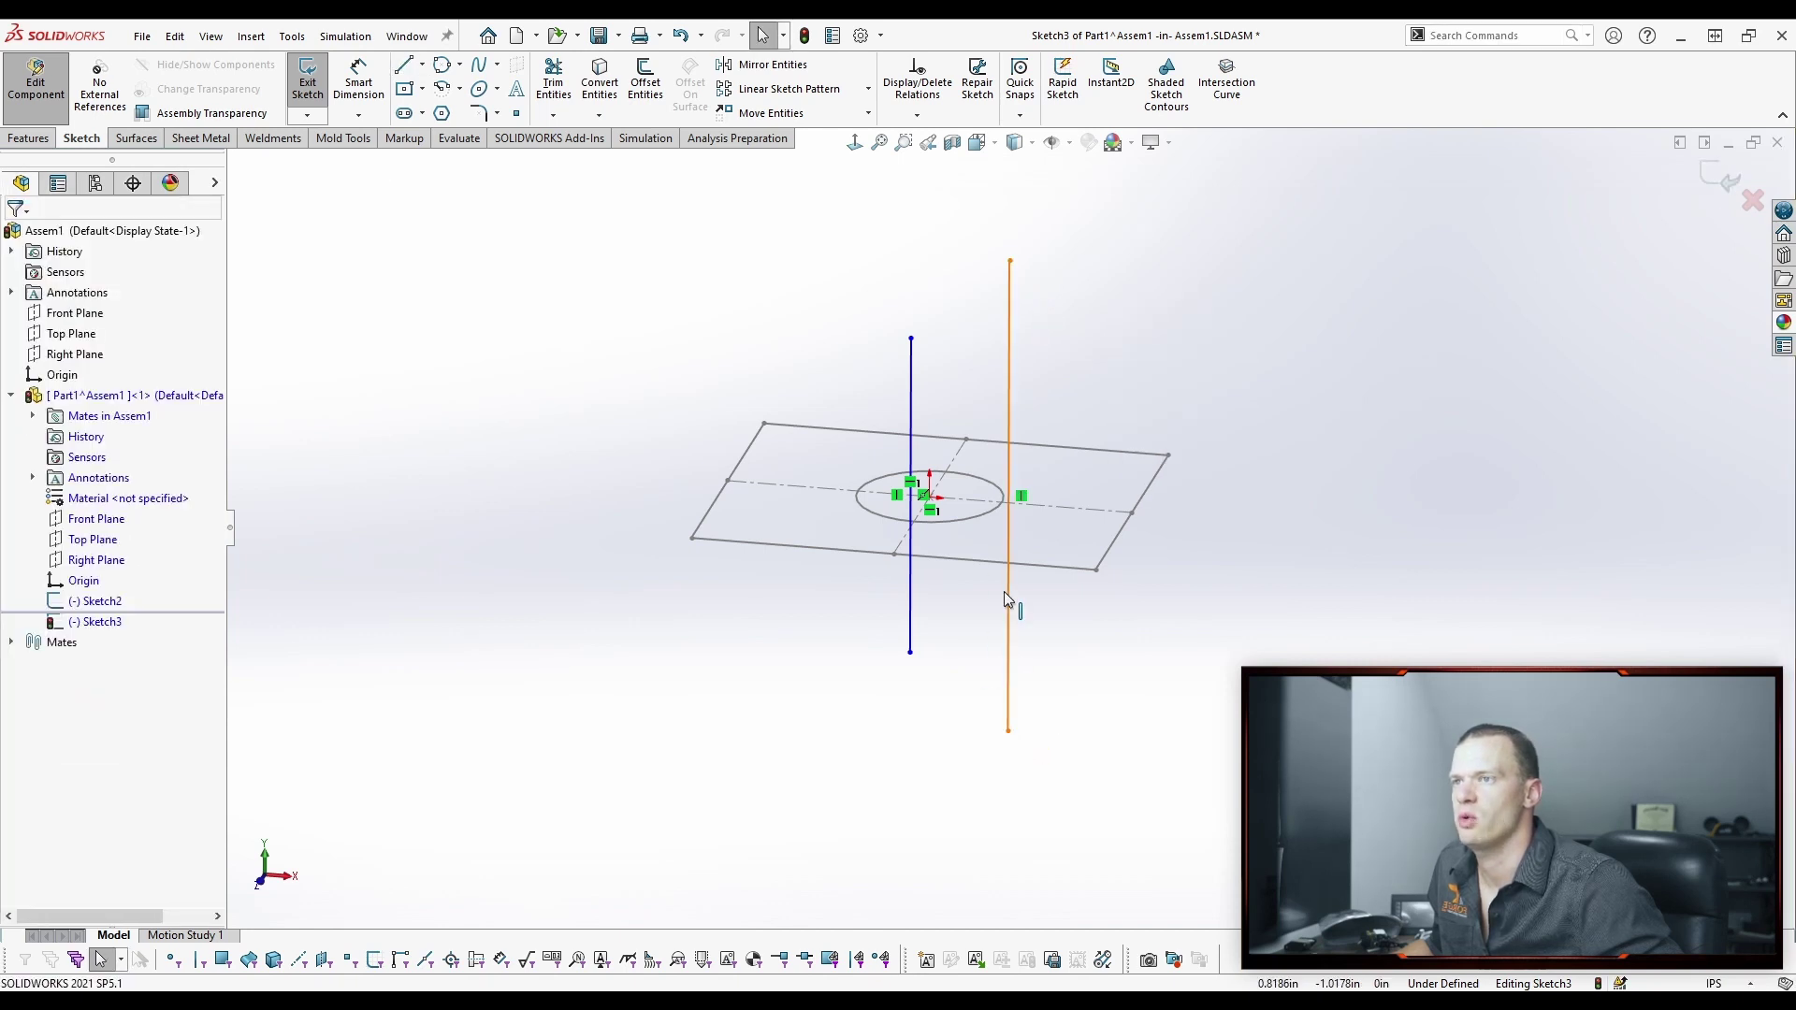
Add a Horizontal relation between the midpoint of the longer vertical line and the part's origin.
right_click(1013, 597)
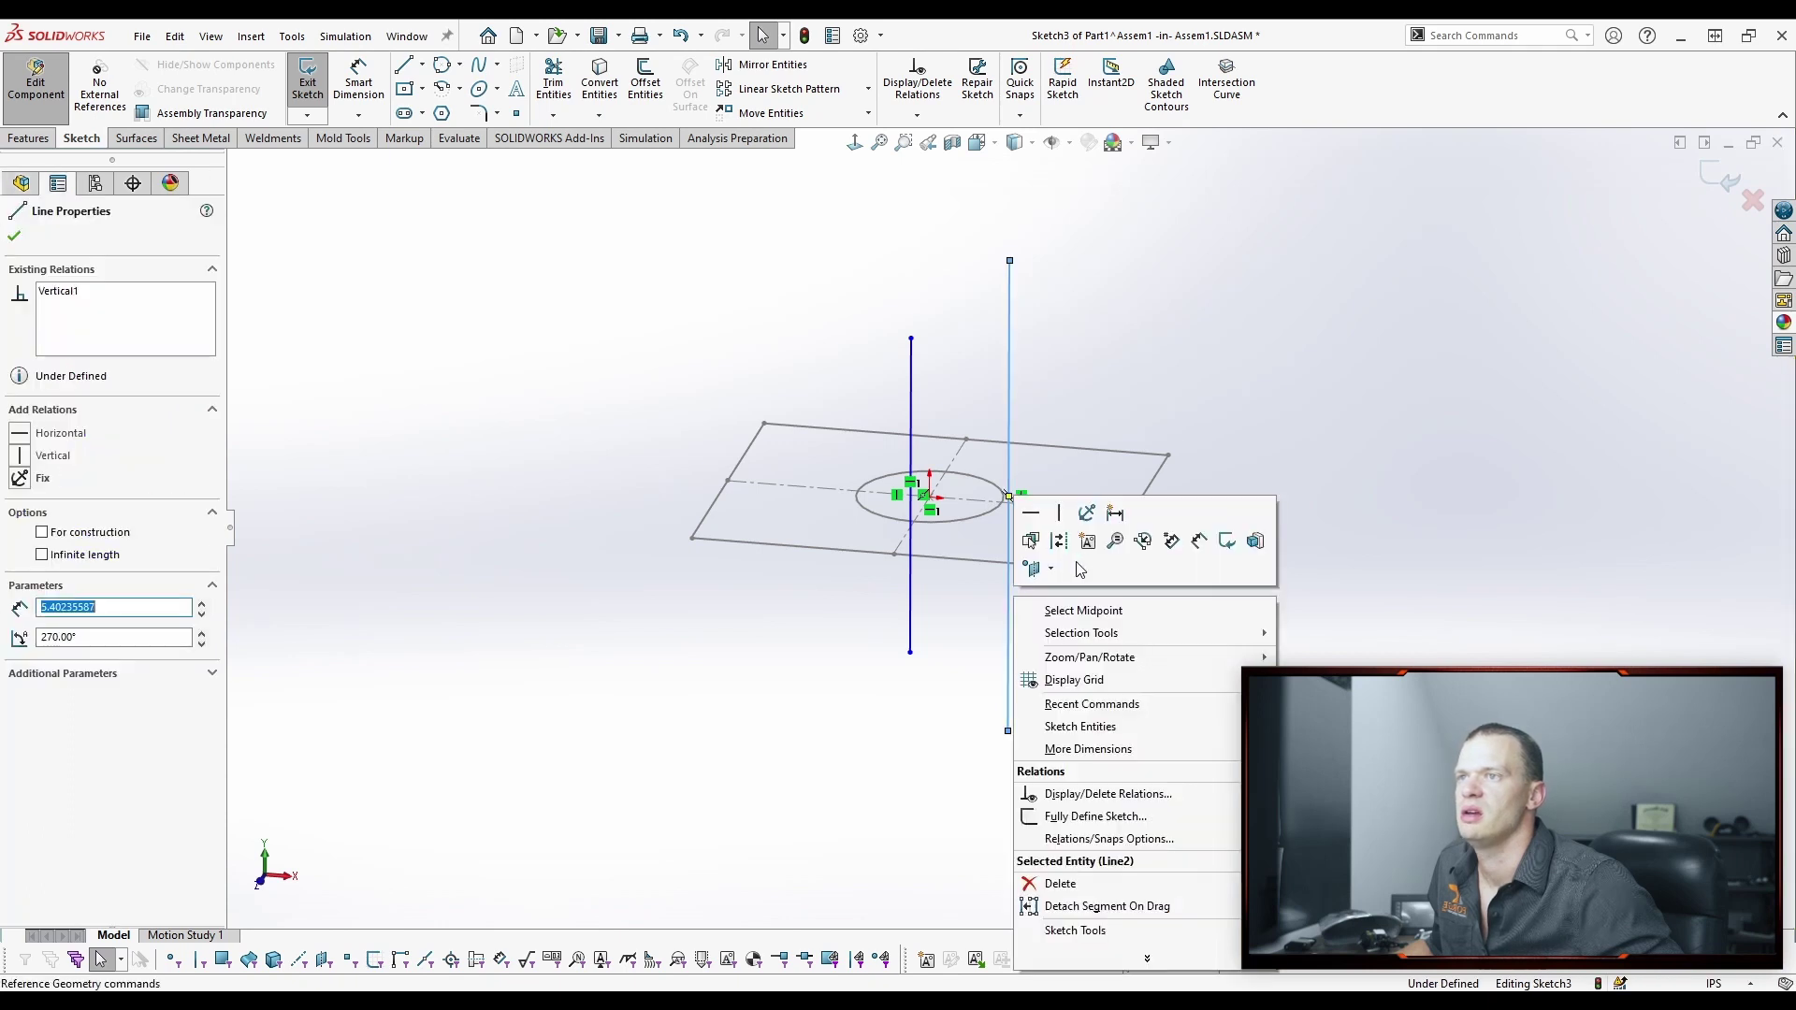
left_click(1120, 611)
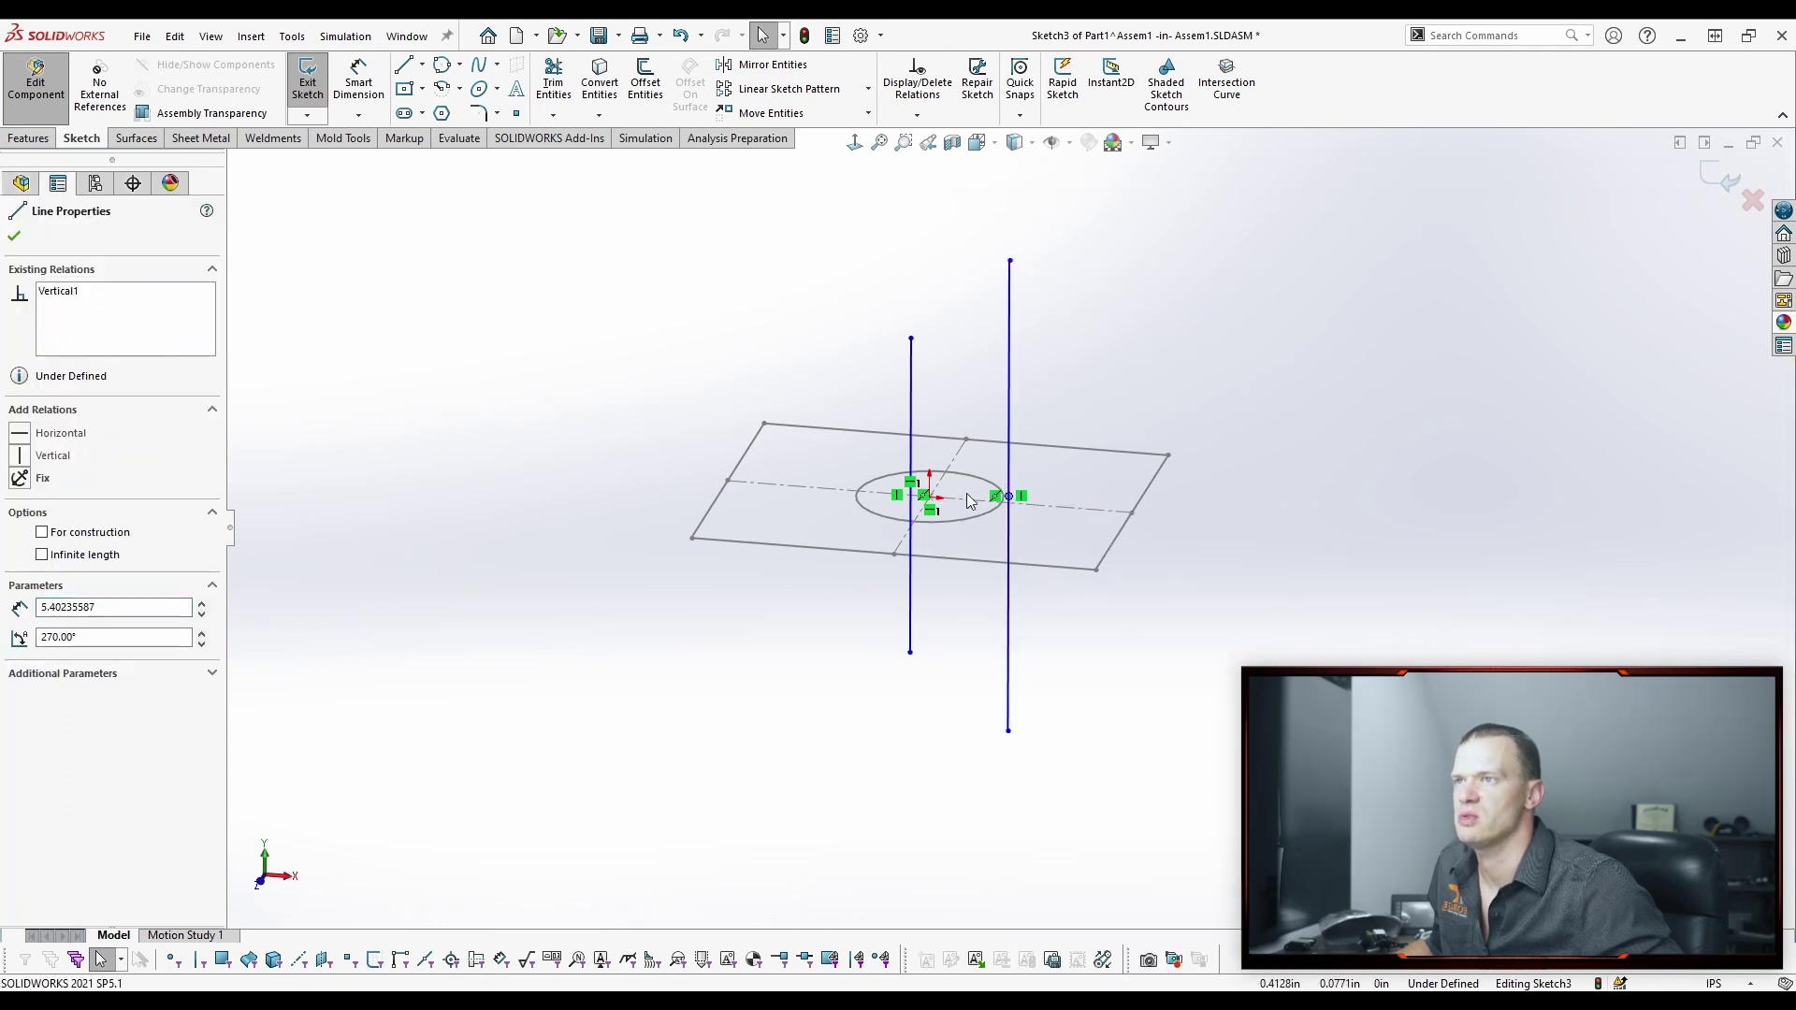
left_click(935, 498, "ctrl")
left_click(959, 418)
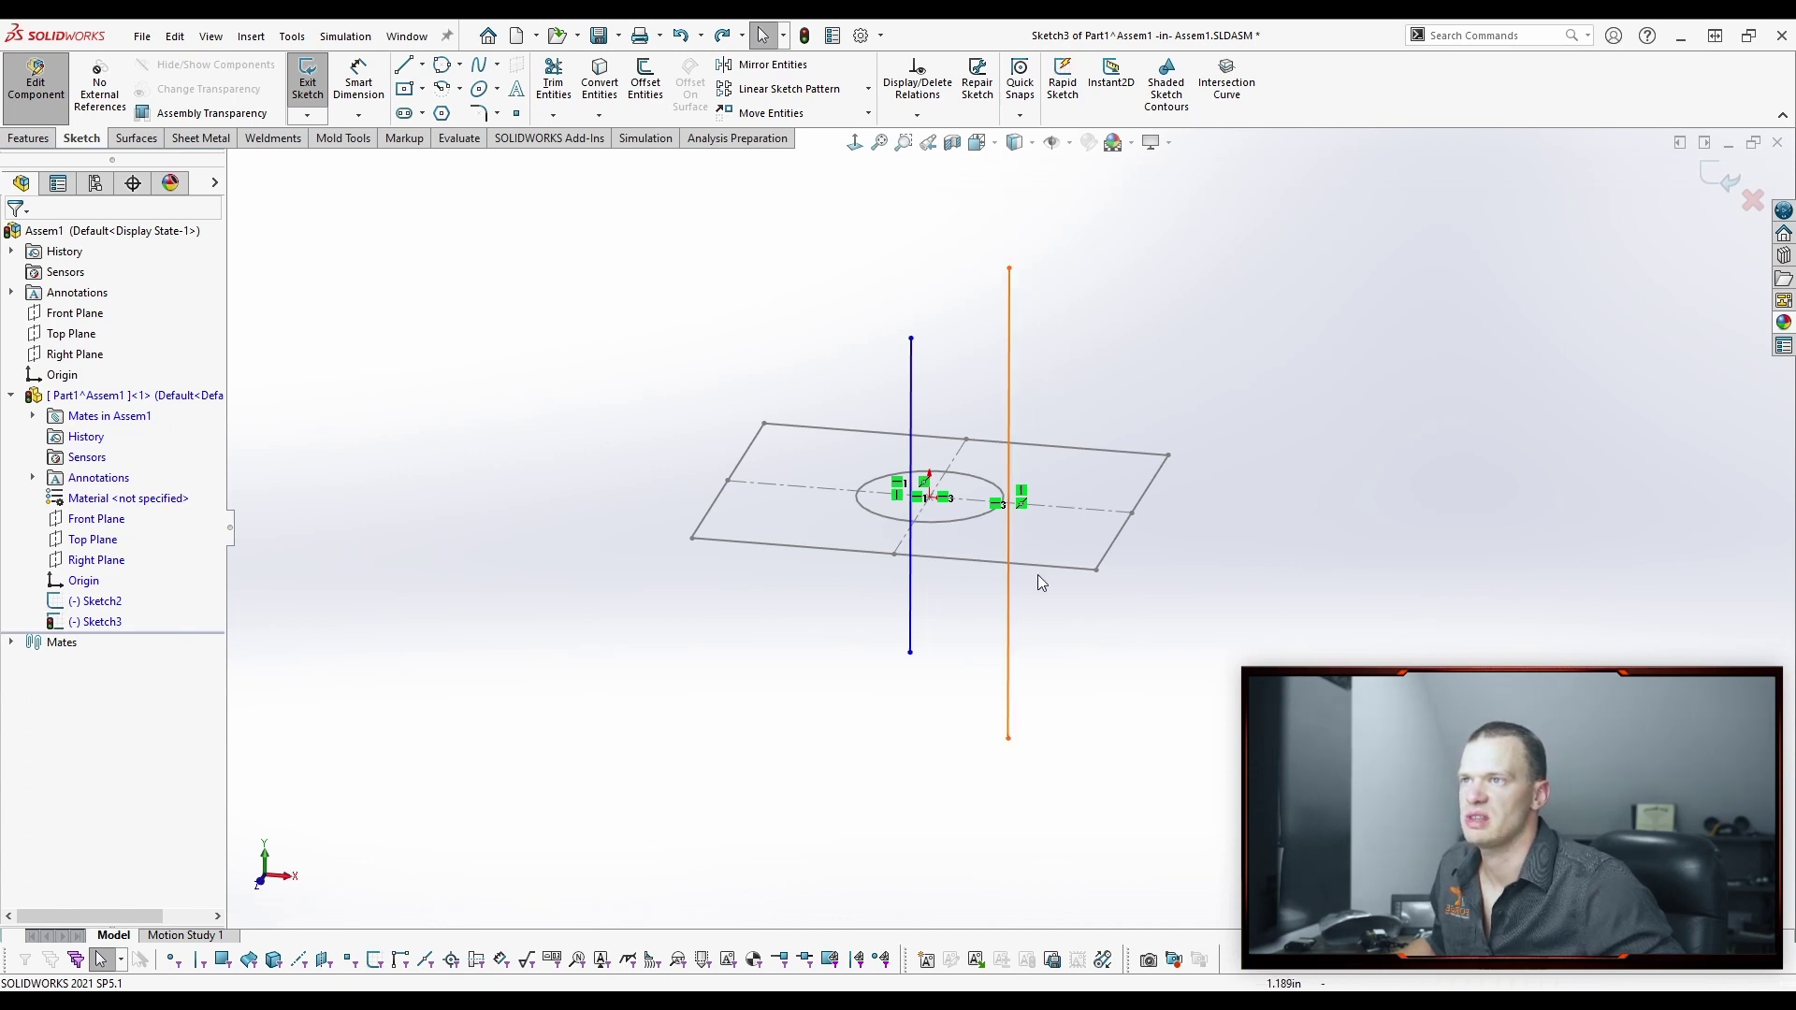
key("s")
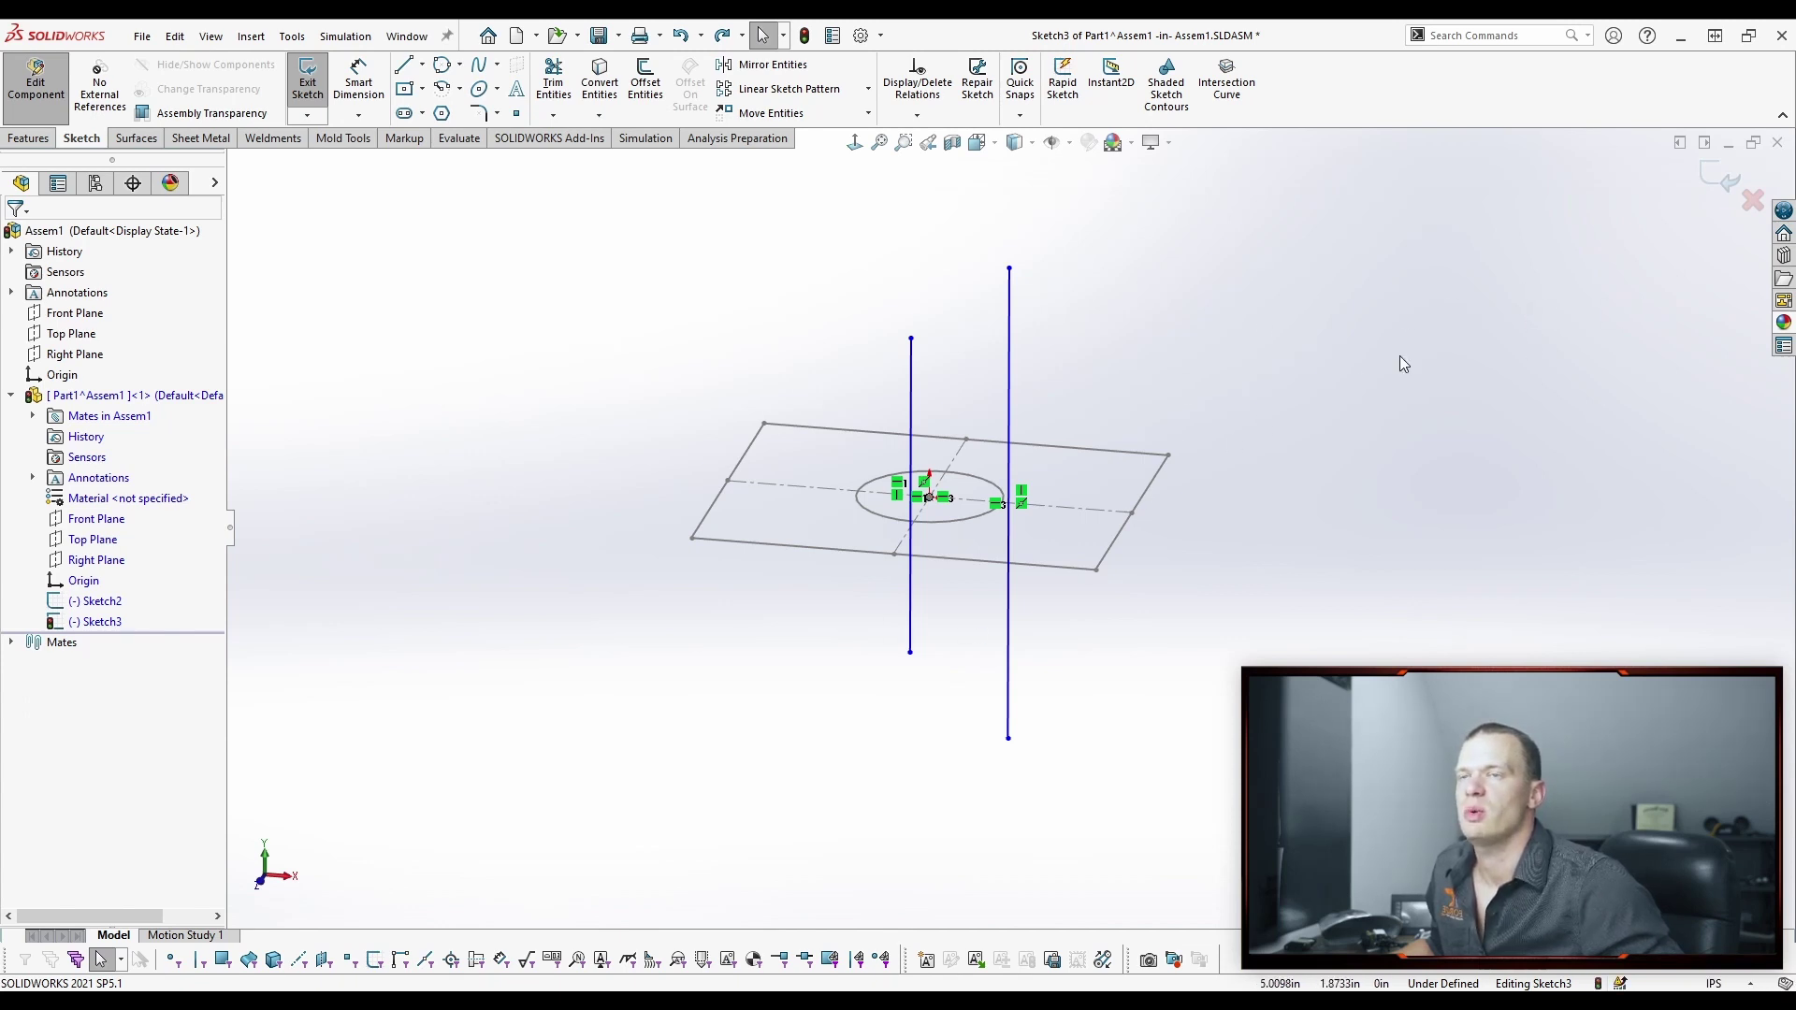
Finish the vertical-line sketch on the part's Front Plane and clear the selection.
left_click(1722, 177)
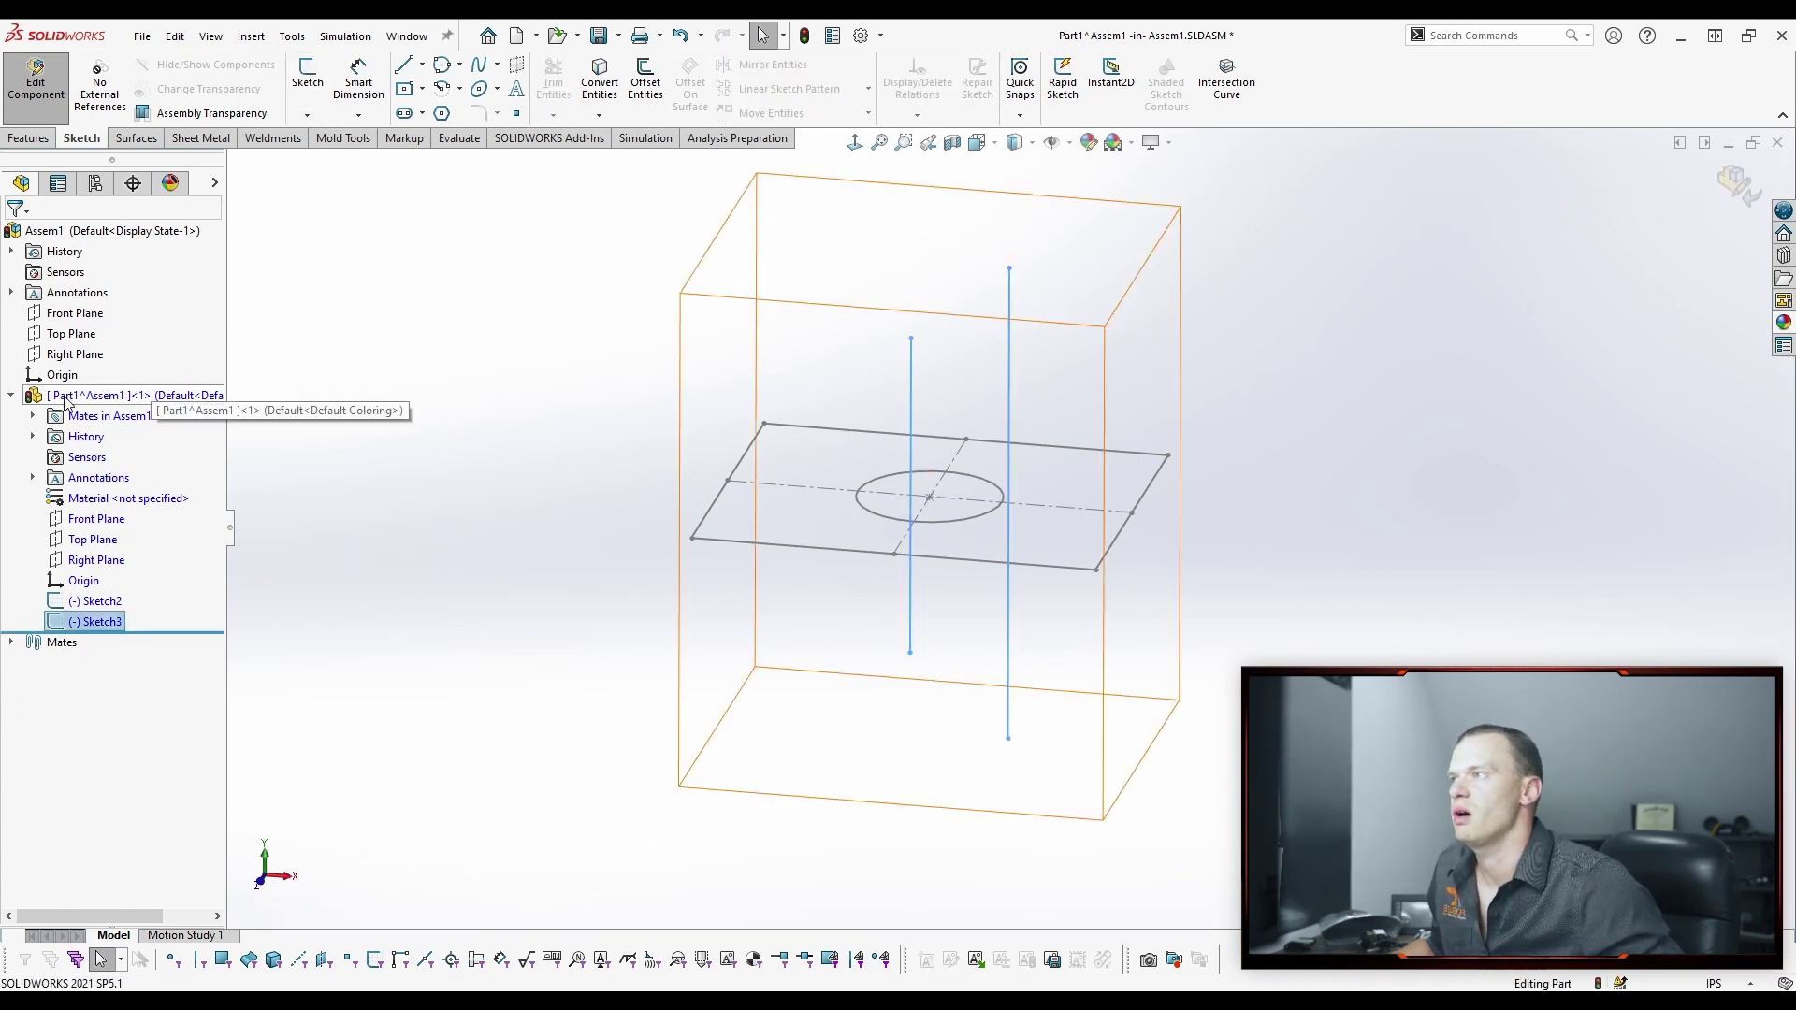
left_click(521, 367)
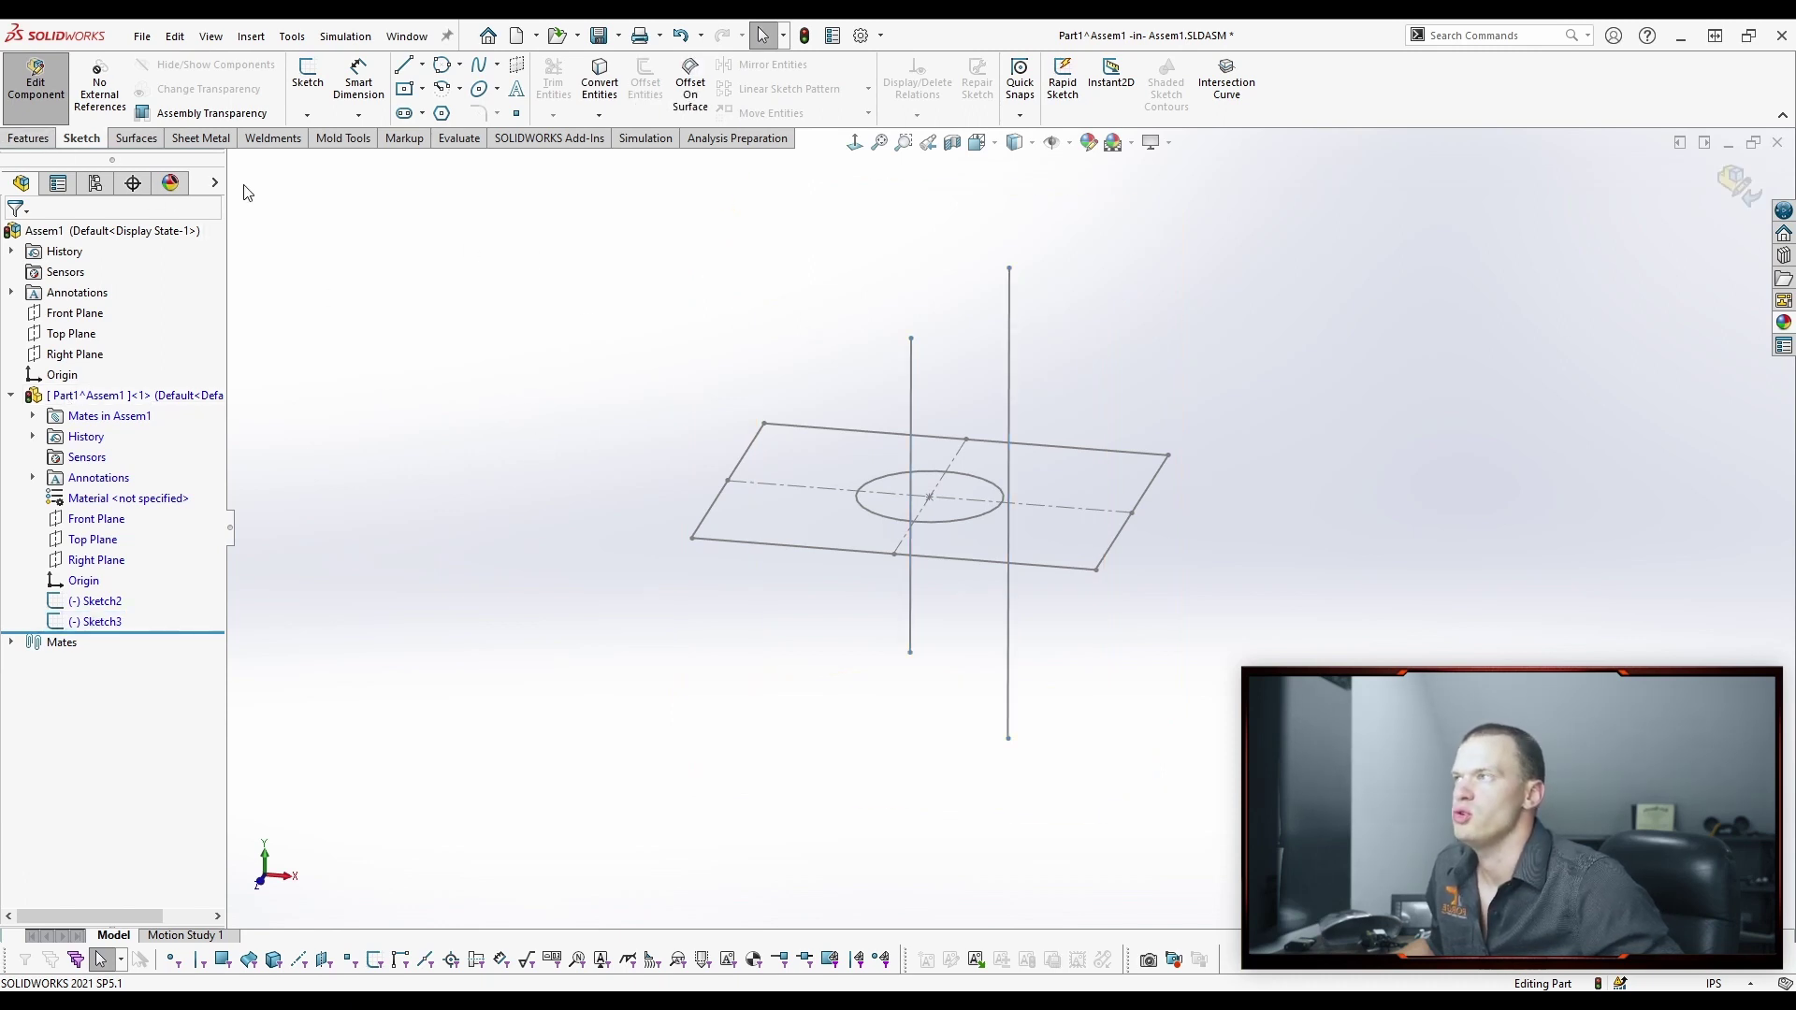
left_click(37, 139)
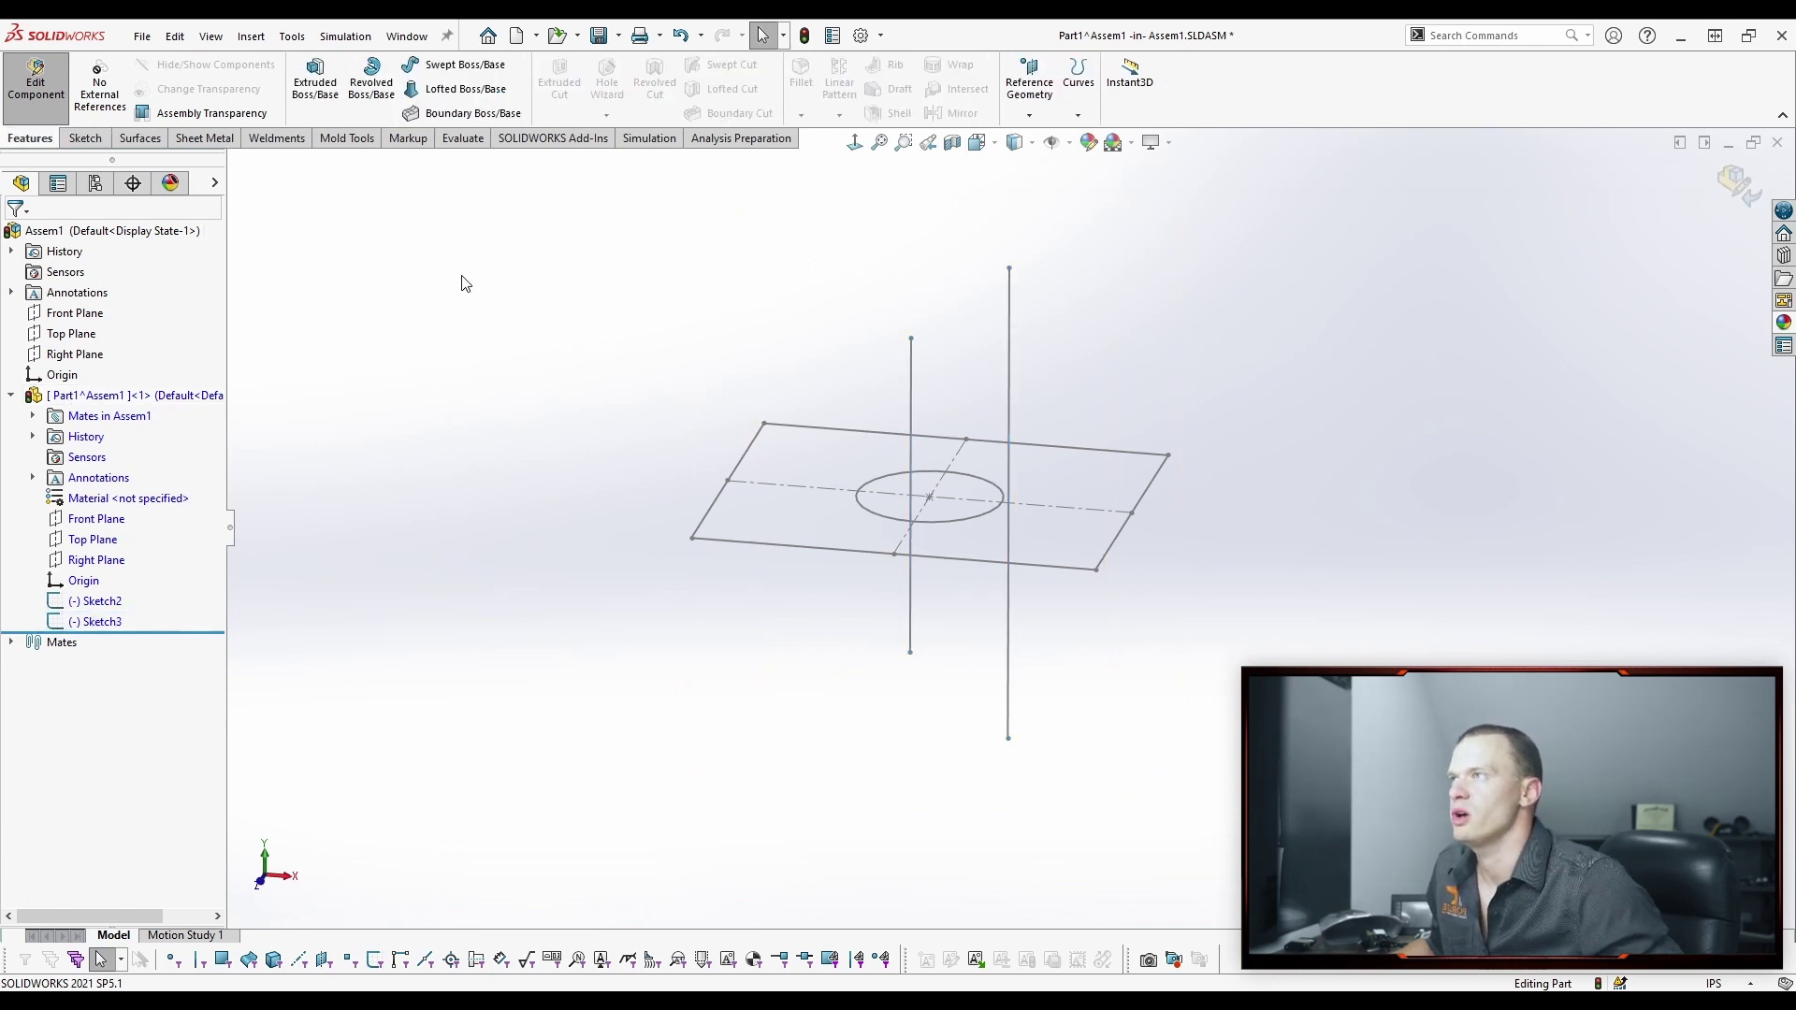
left_click(315, 77)
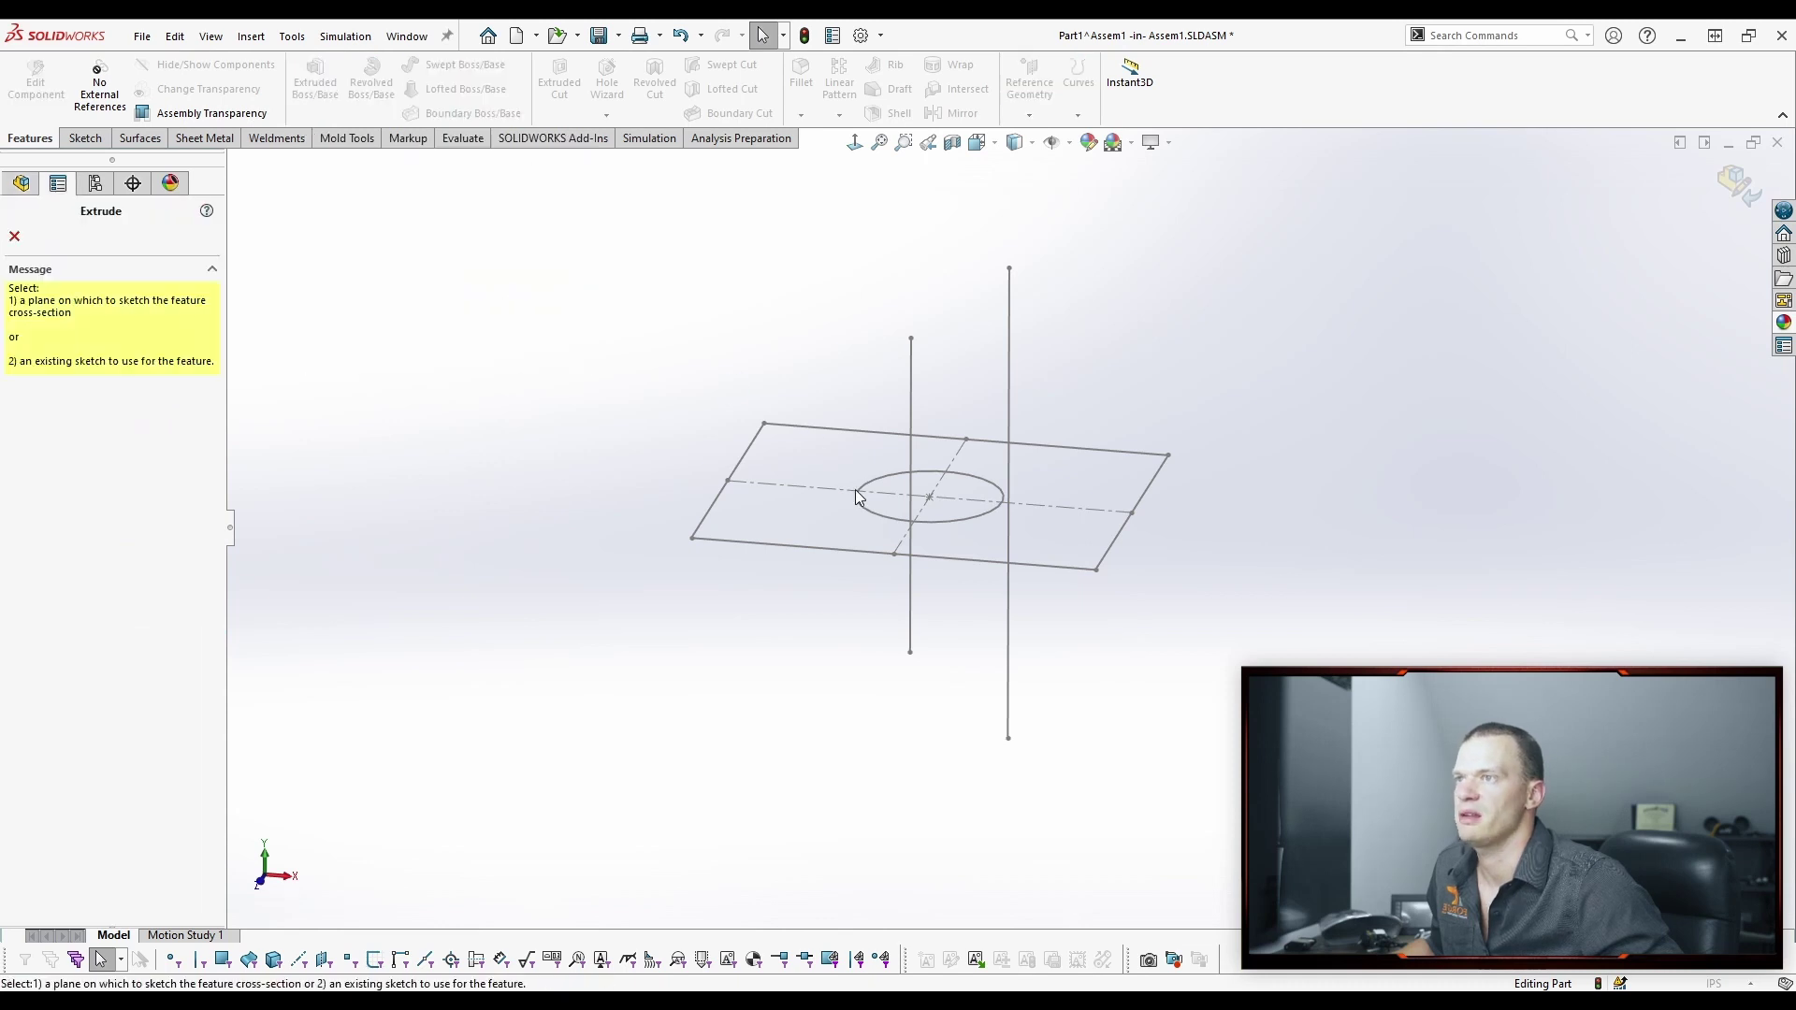
left_click(16, 237)
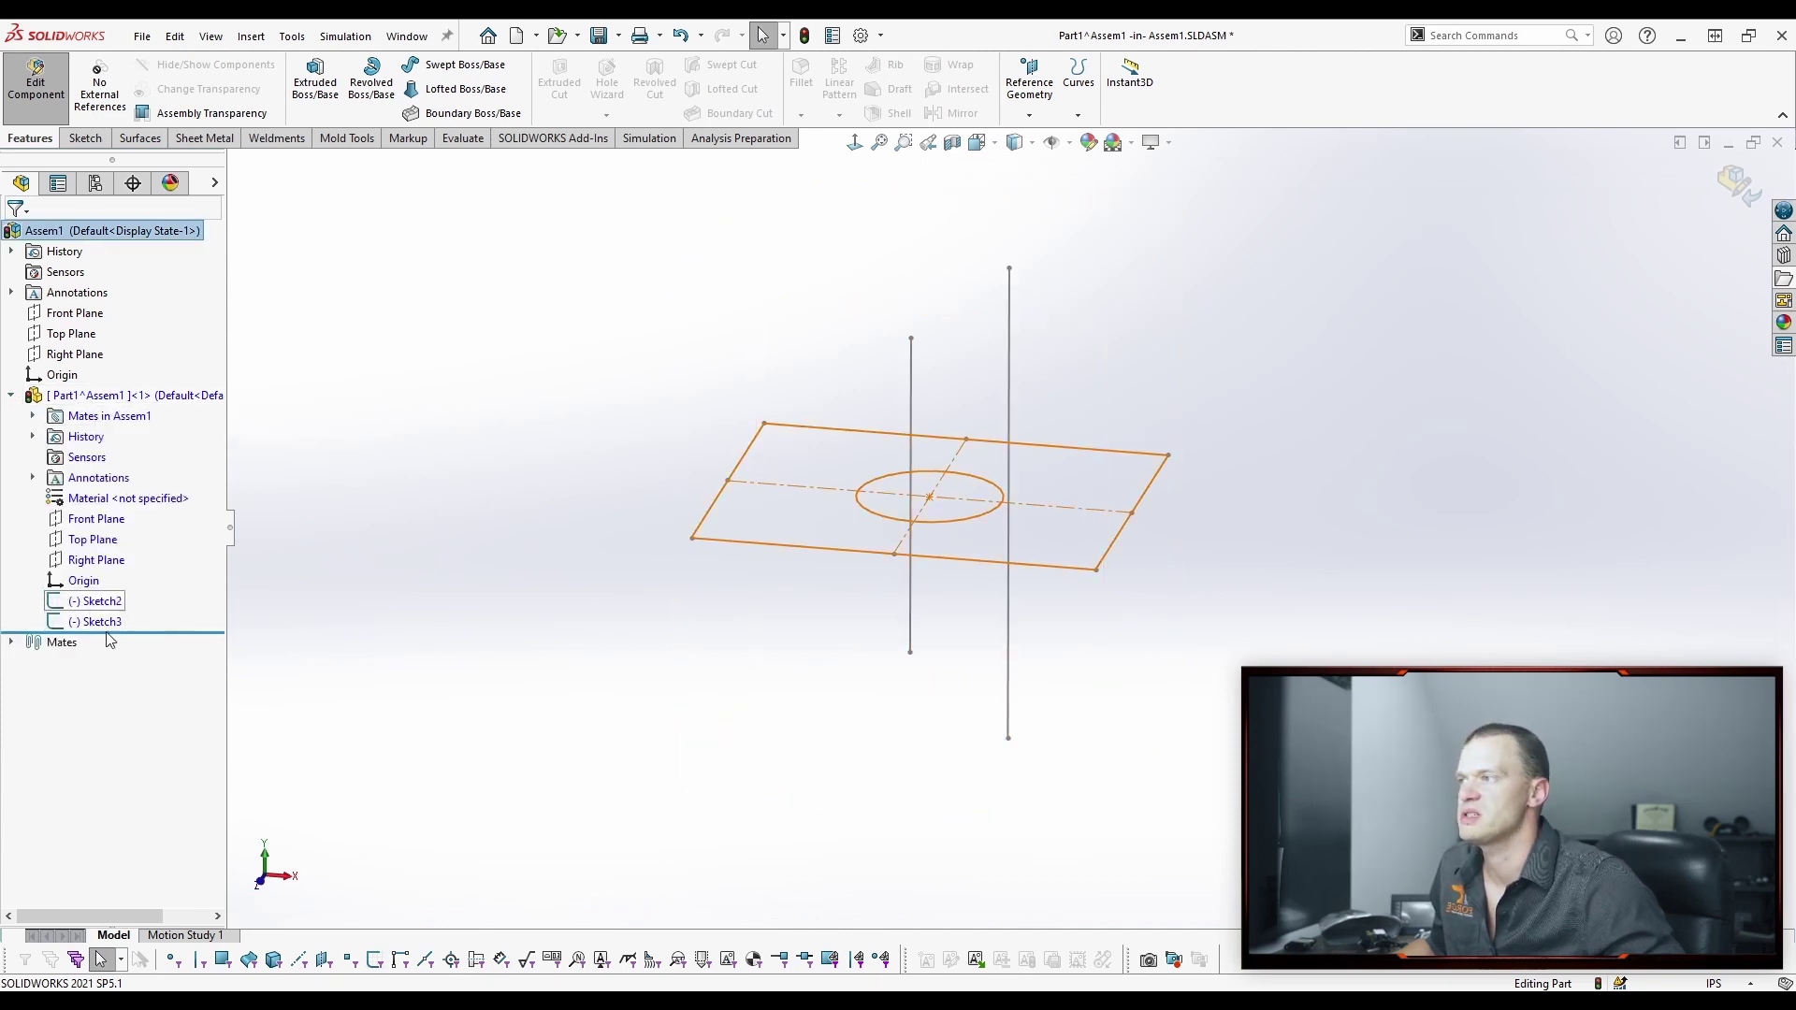
Leave part editing and return to editing the top-level assembly.
left_click(1740, 185)
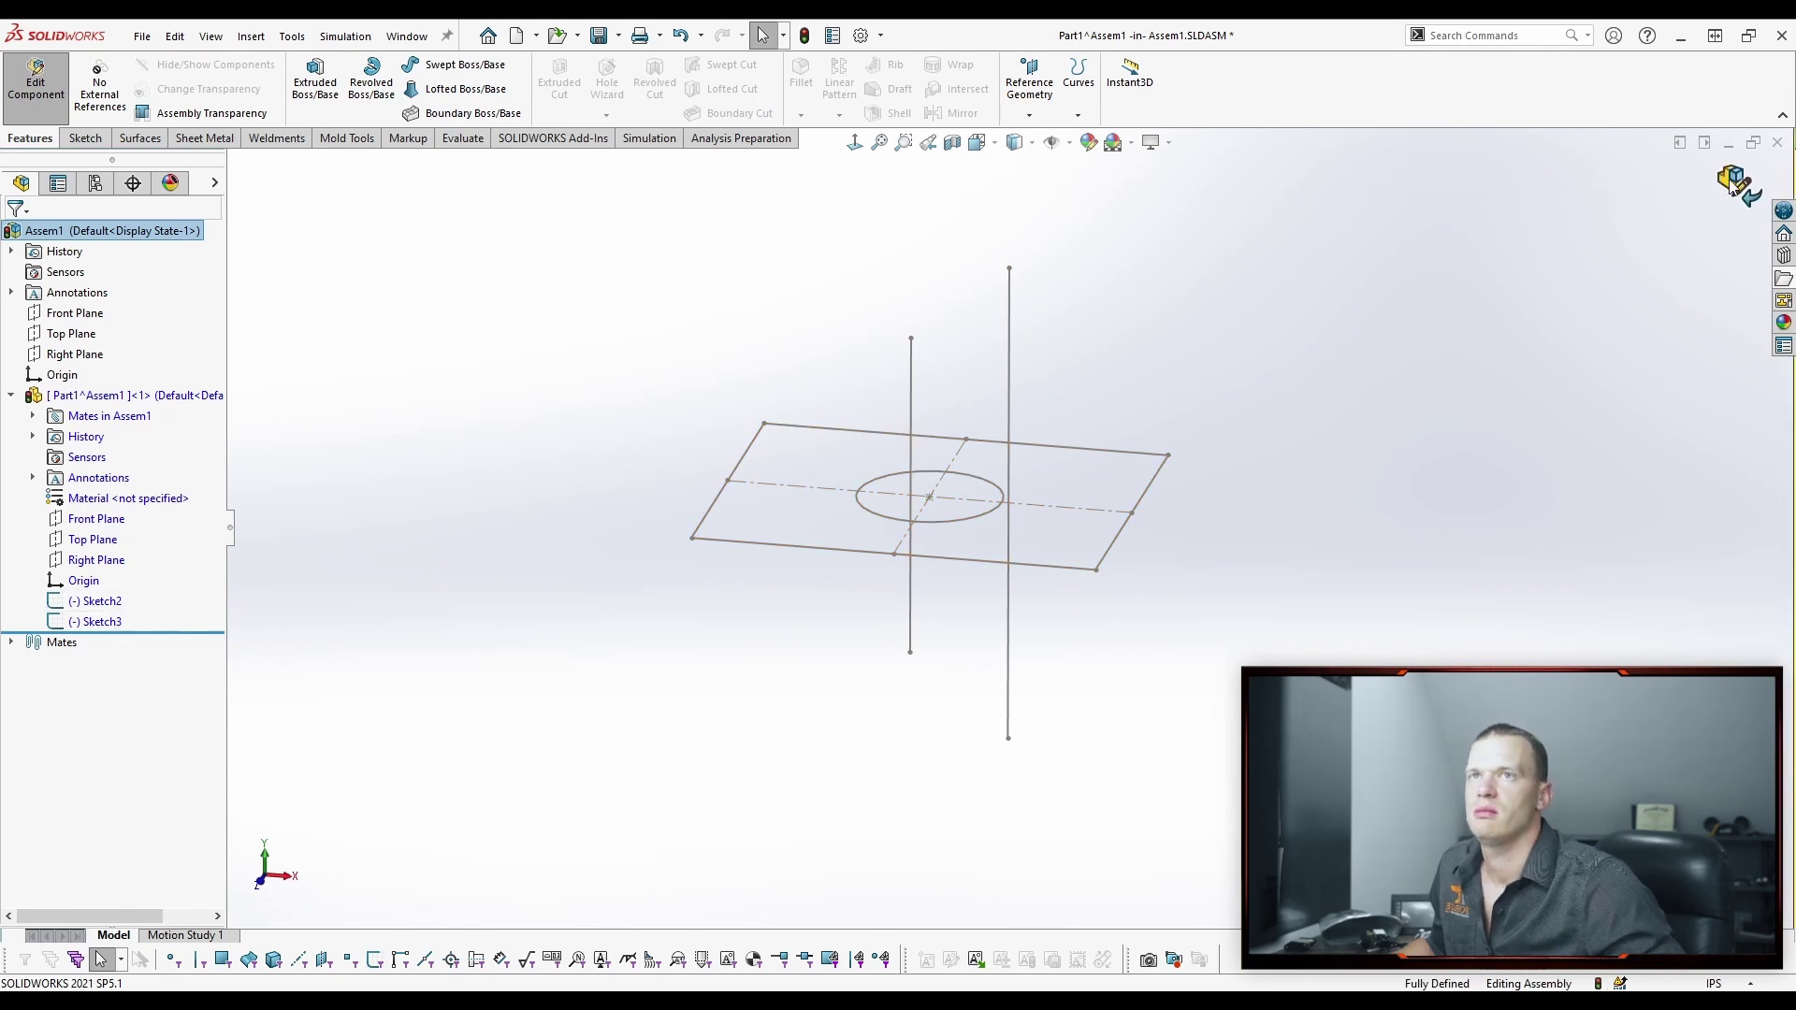
left_click(96, 601)
left_click(96, 622, "ctrl")
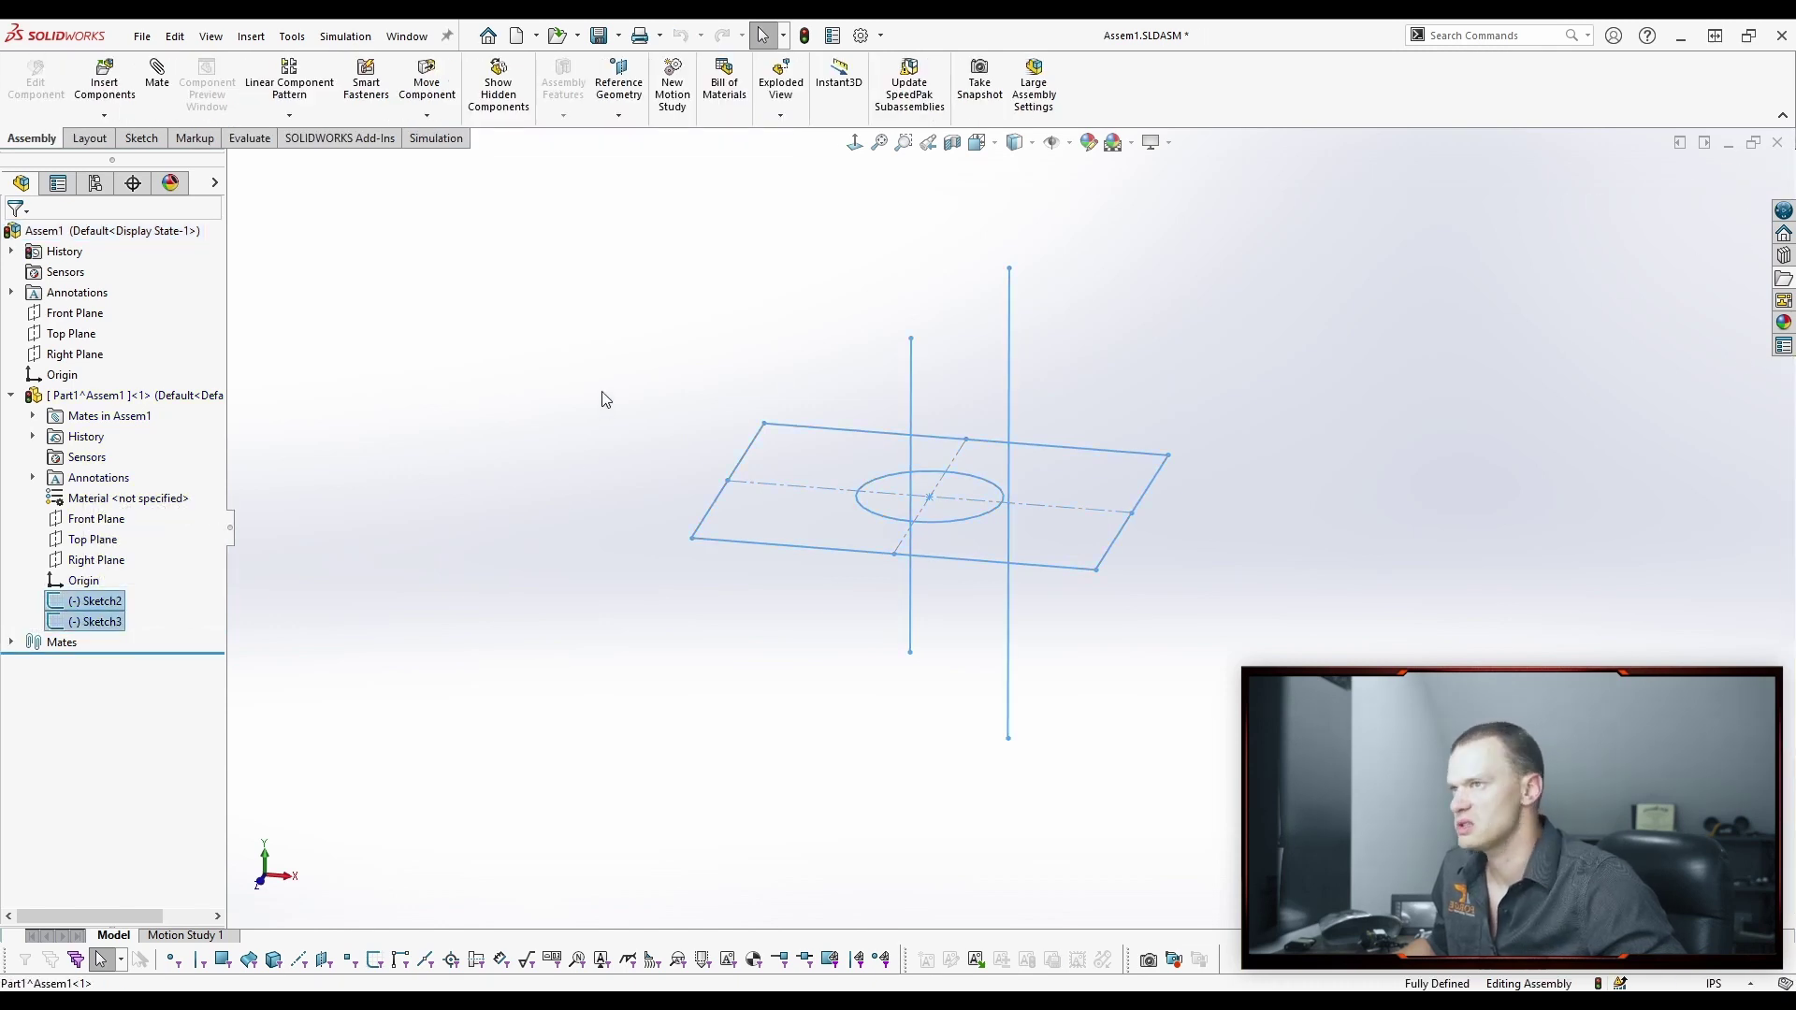
left_click(480, 351)
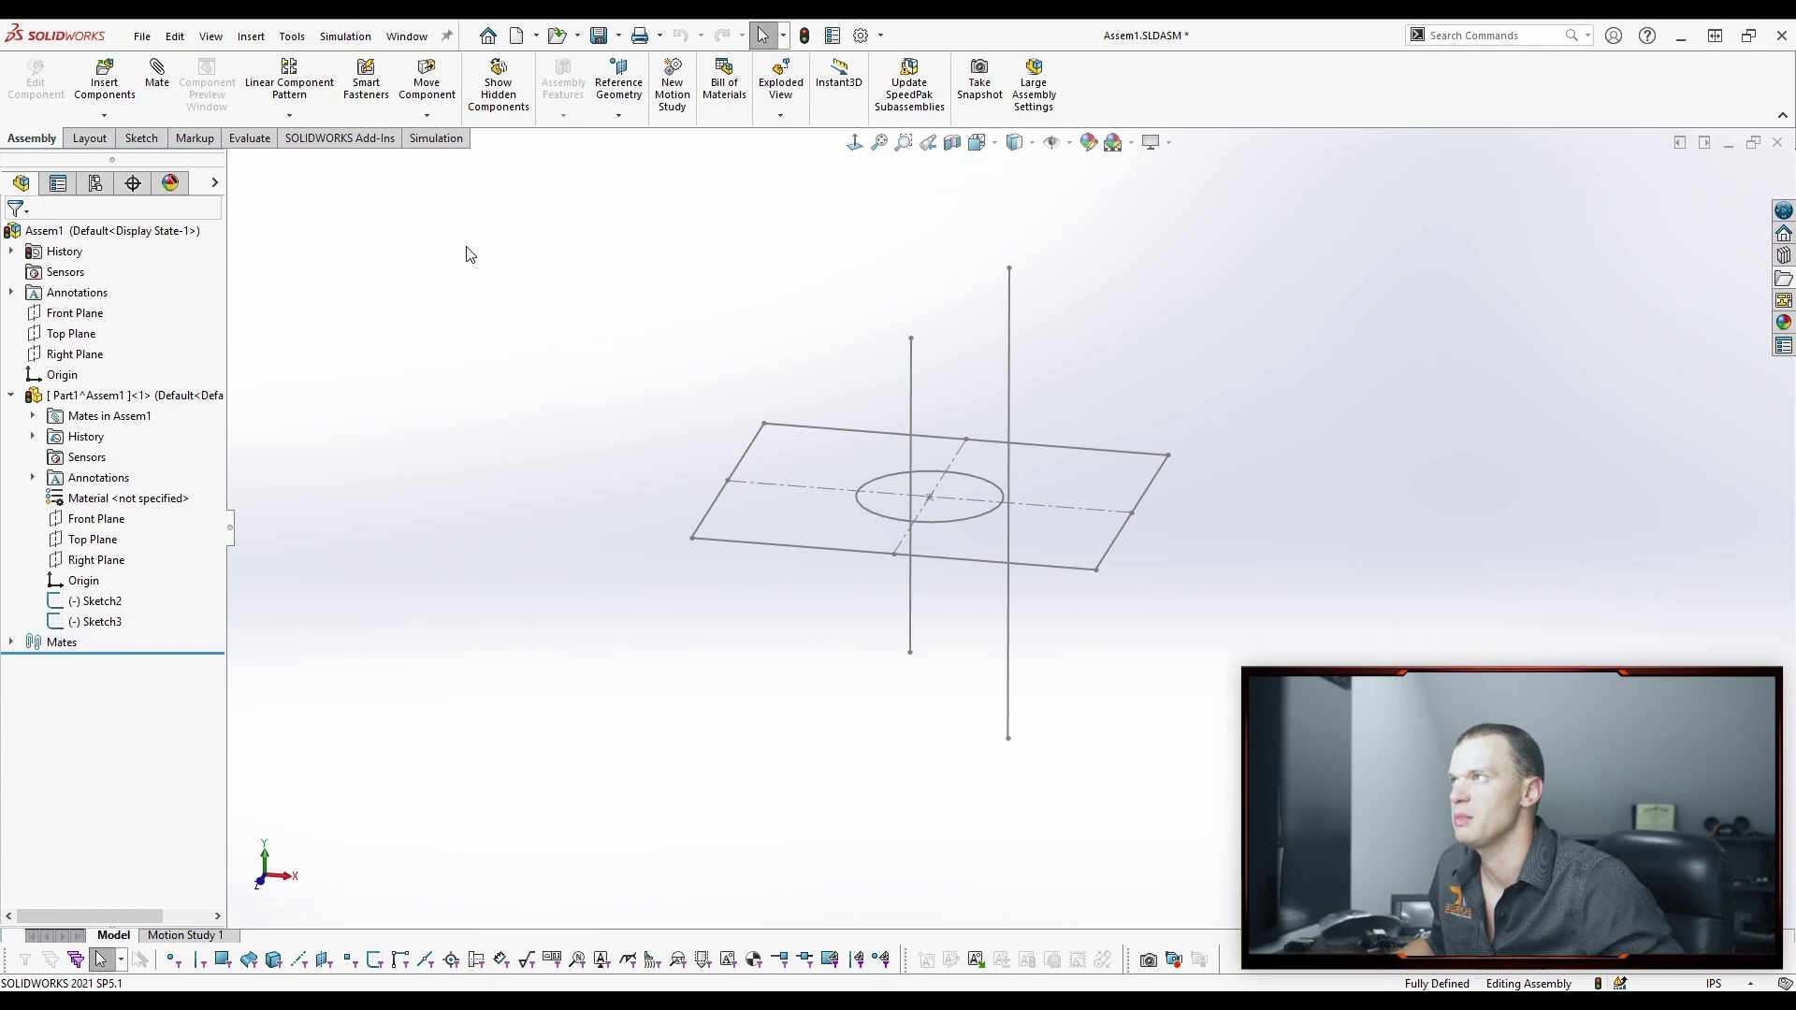
Insert a second new part on the assembly's Front Plane and exit its automatically started sketch.
left_click(106, 116)
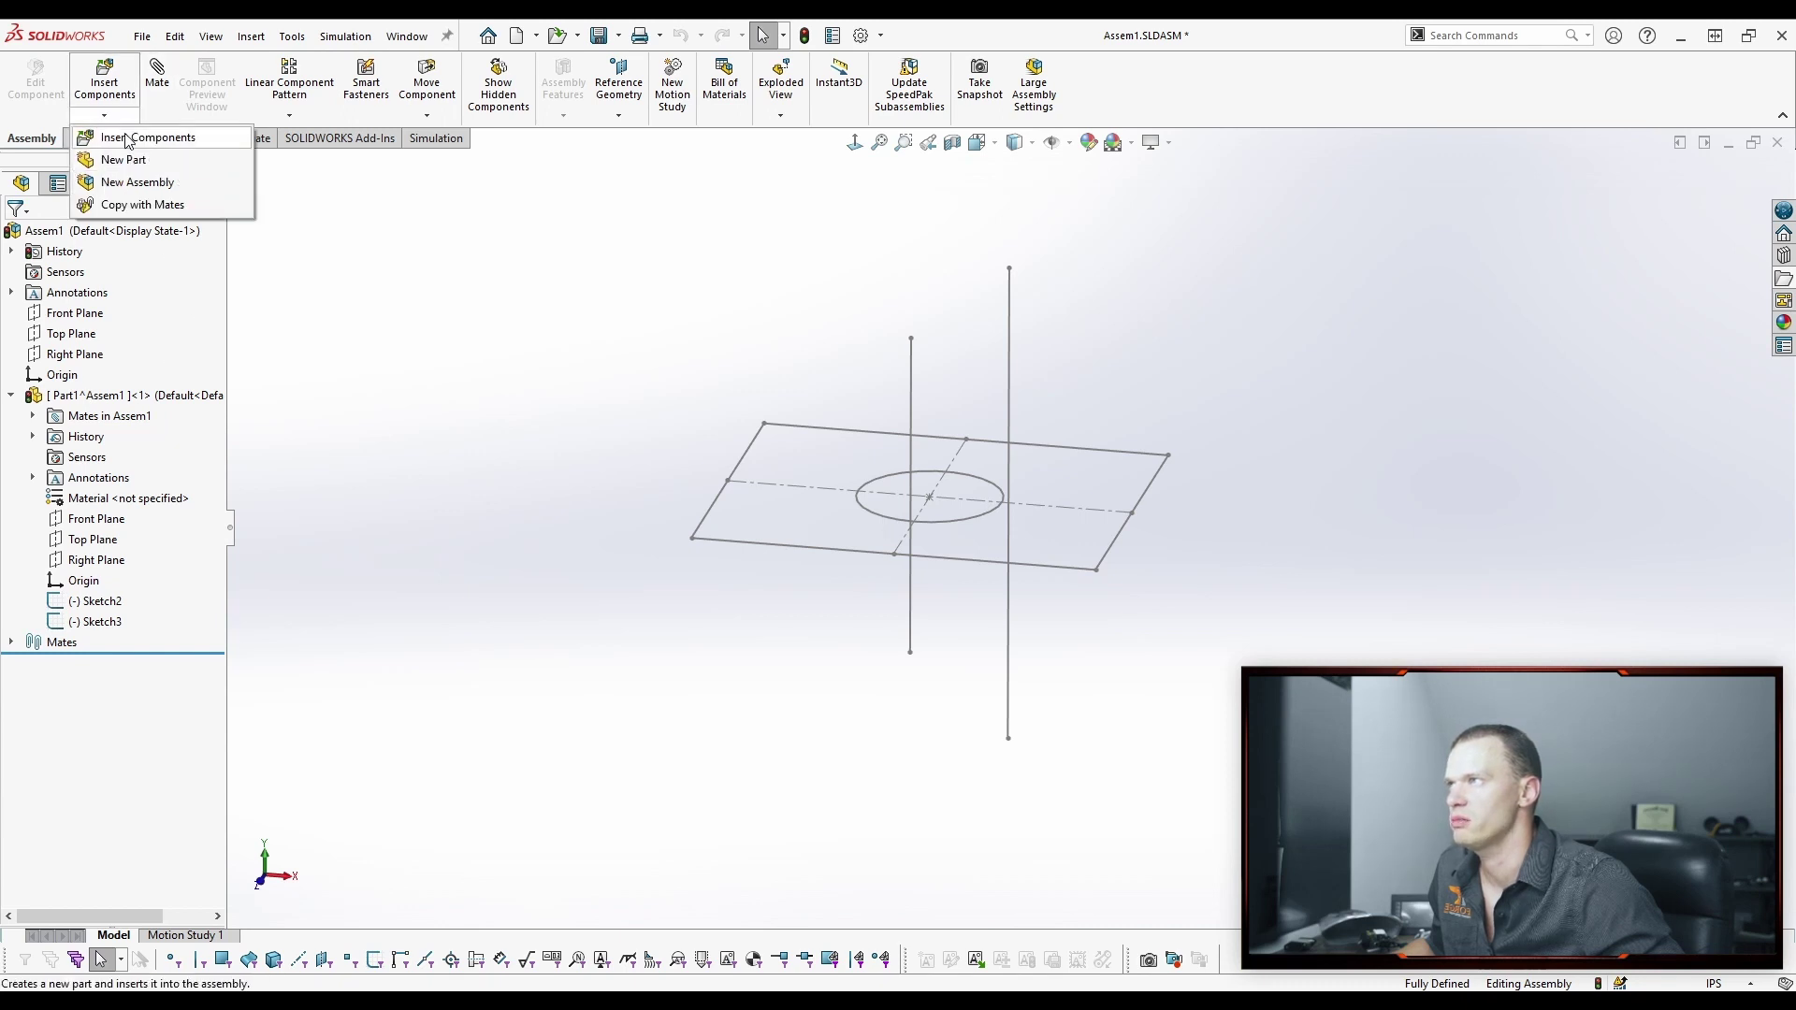
left_click(140, 160)
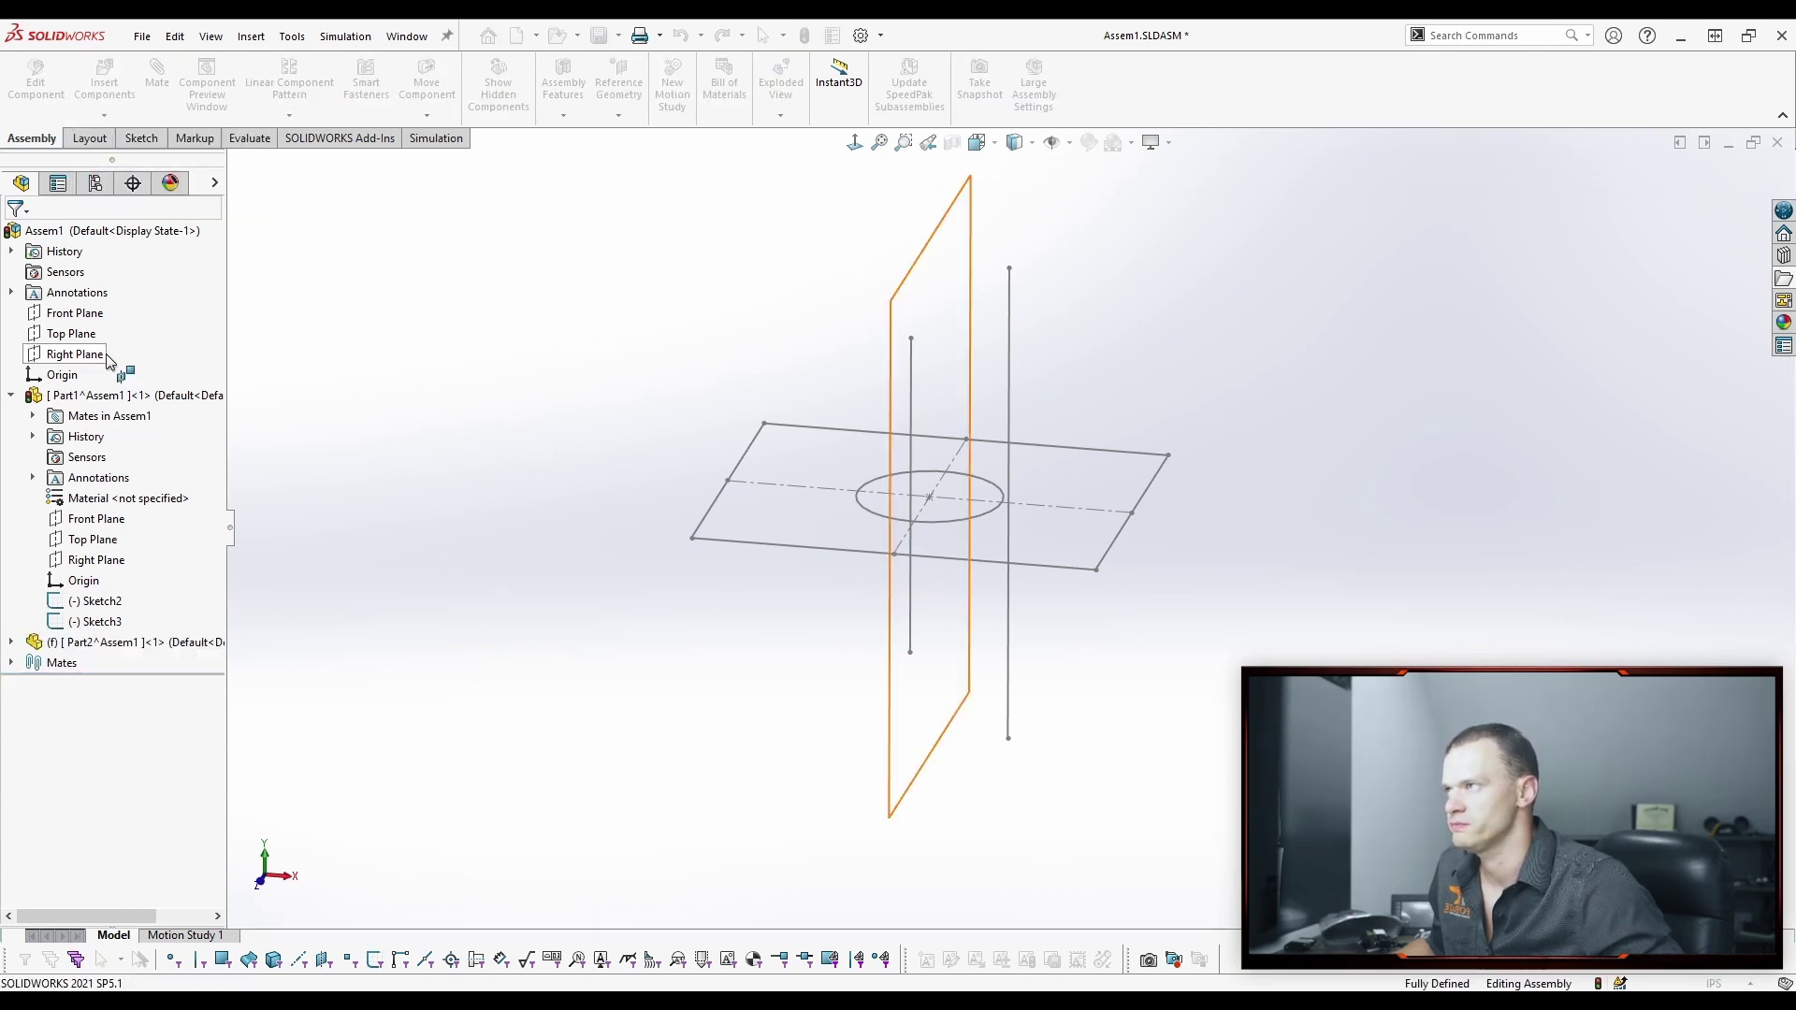
left_click(73, 315)
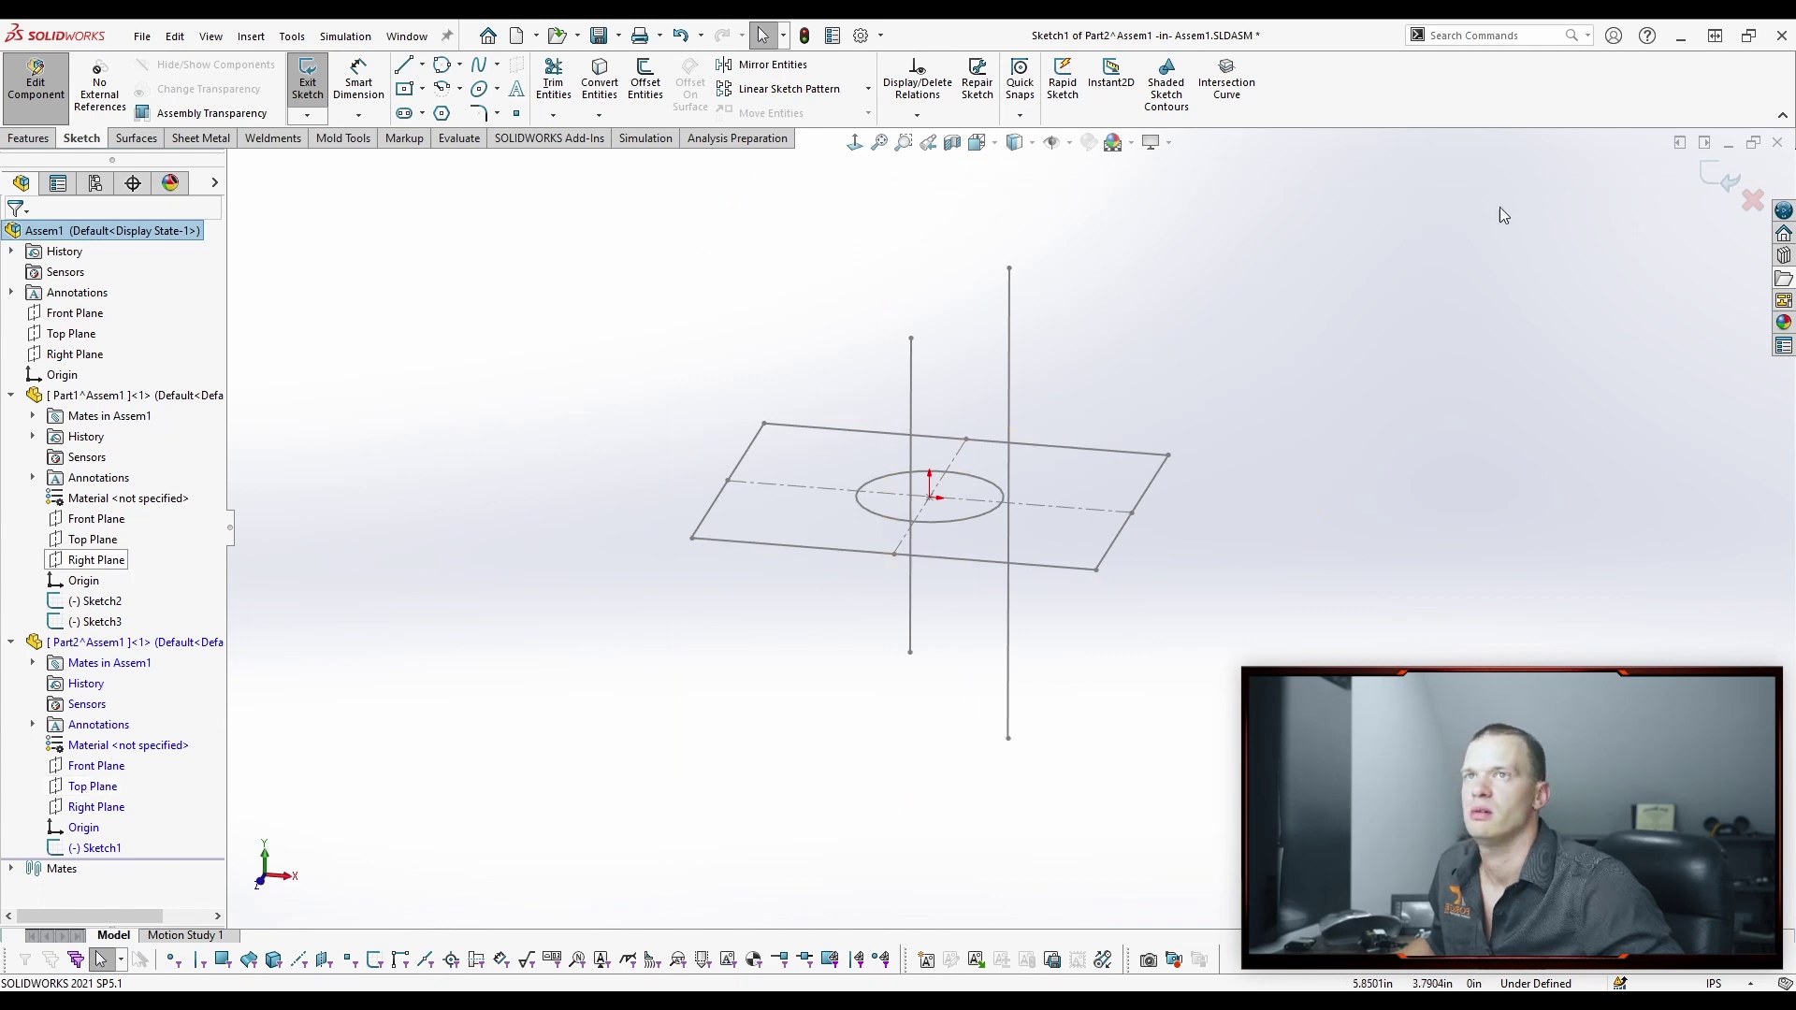
left_click(1719, 178)
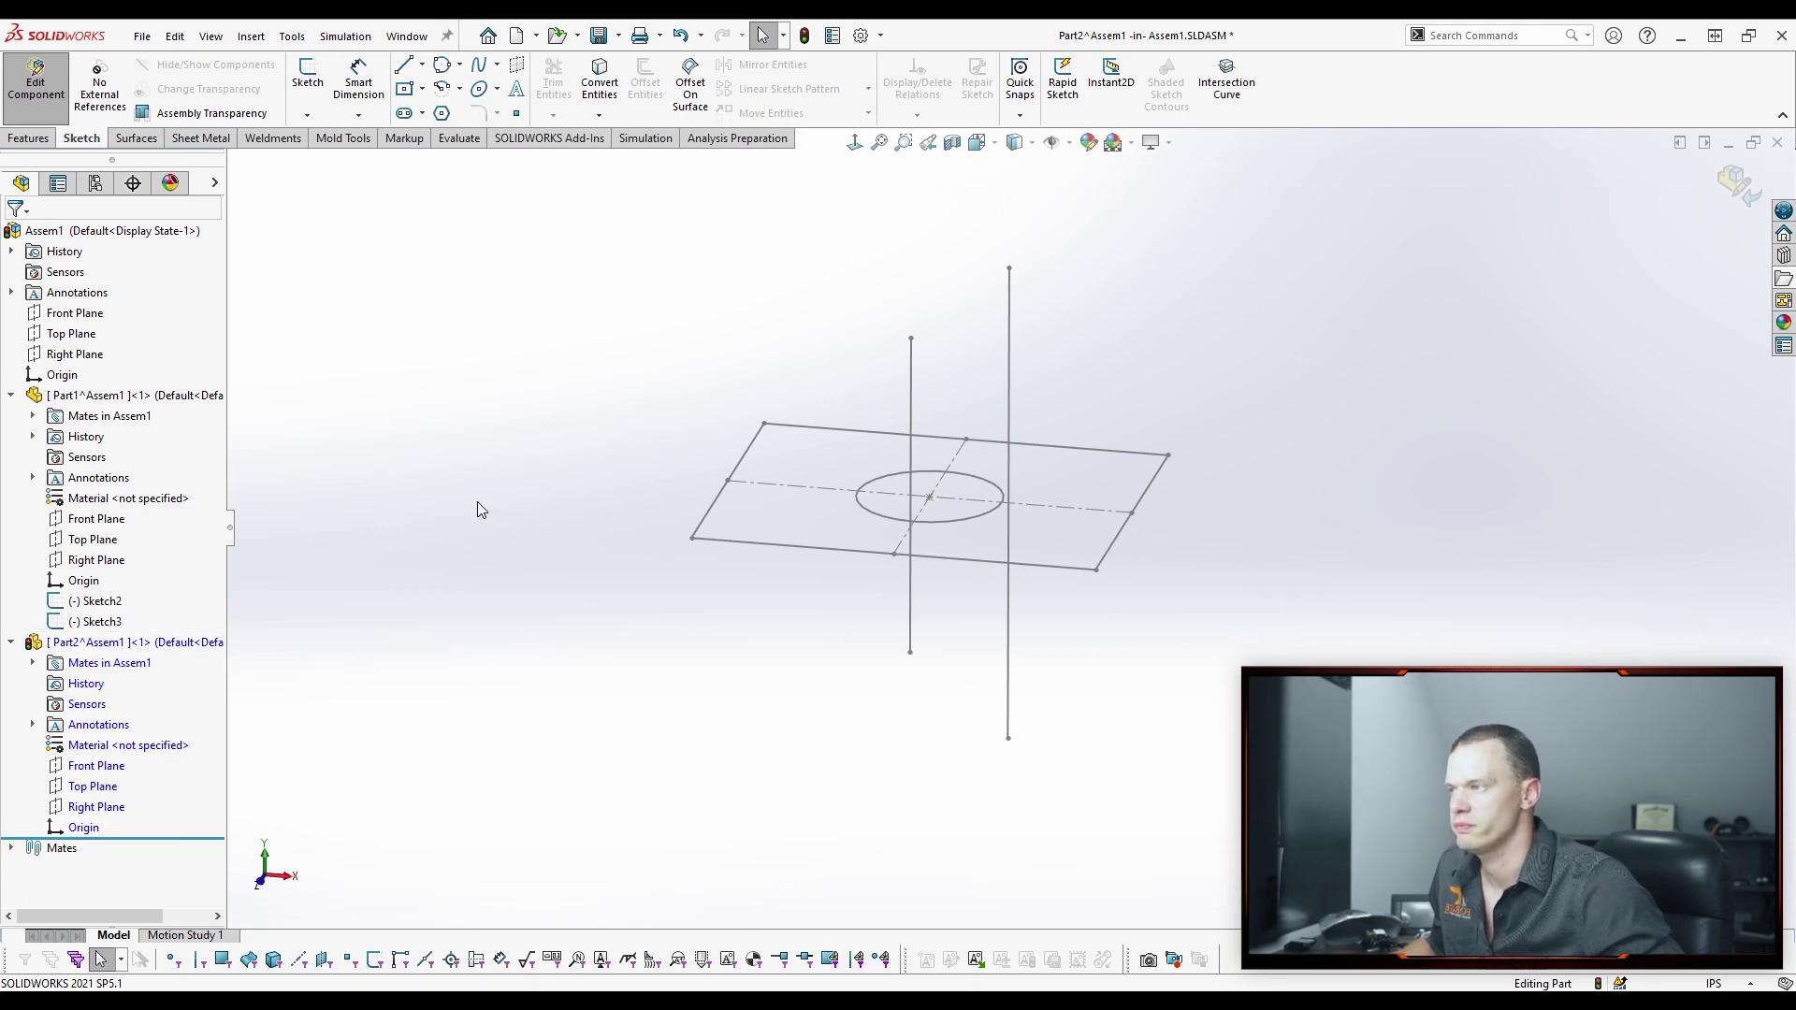
left_click(96, 601)
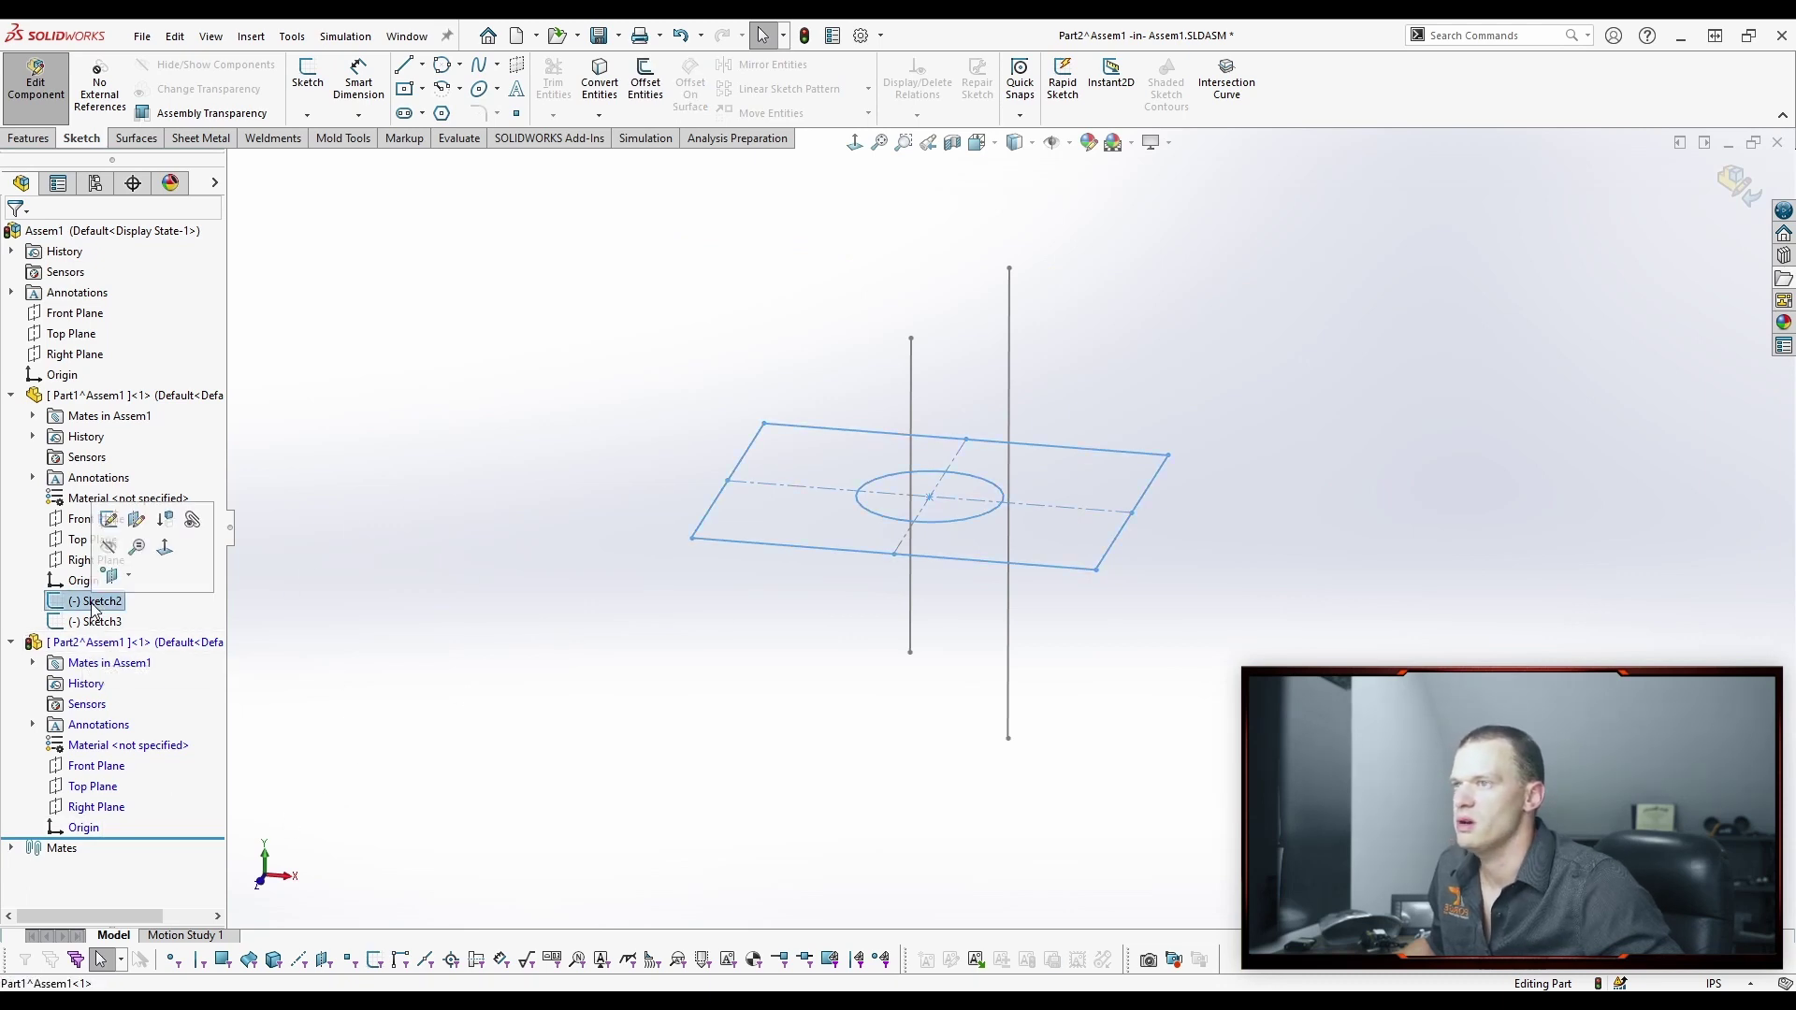
left_click(103, 622, "ctrl")
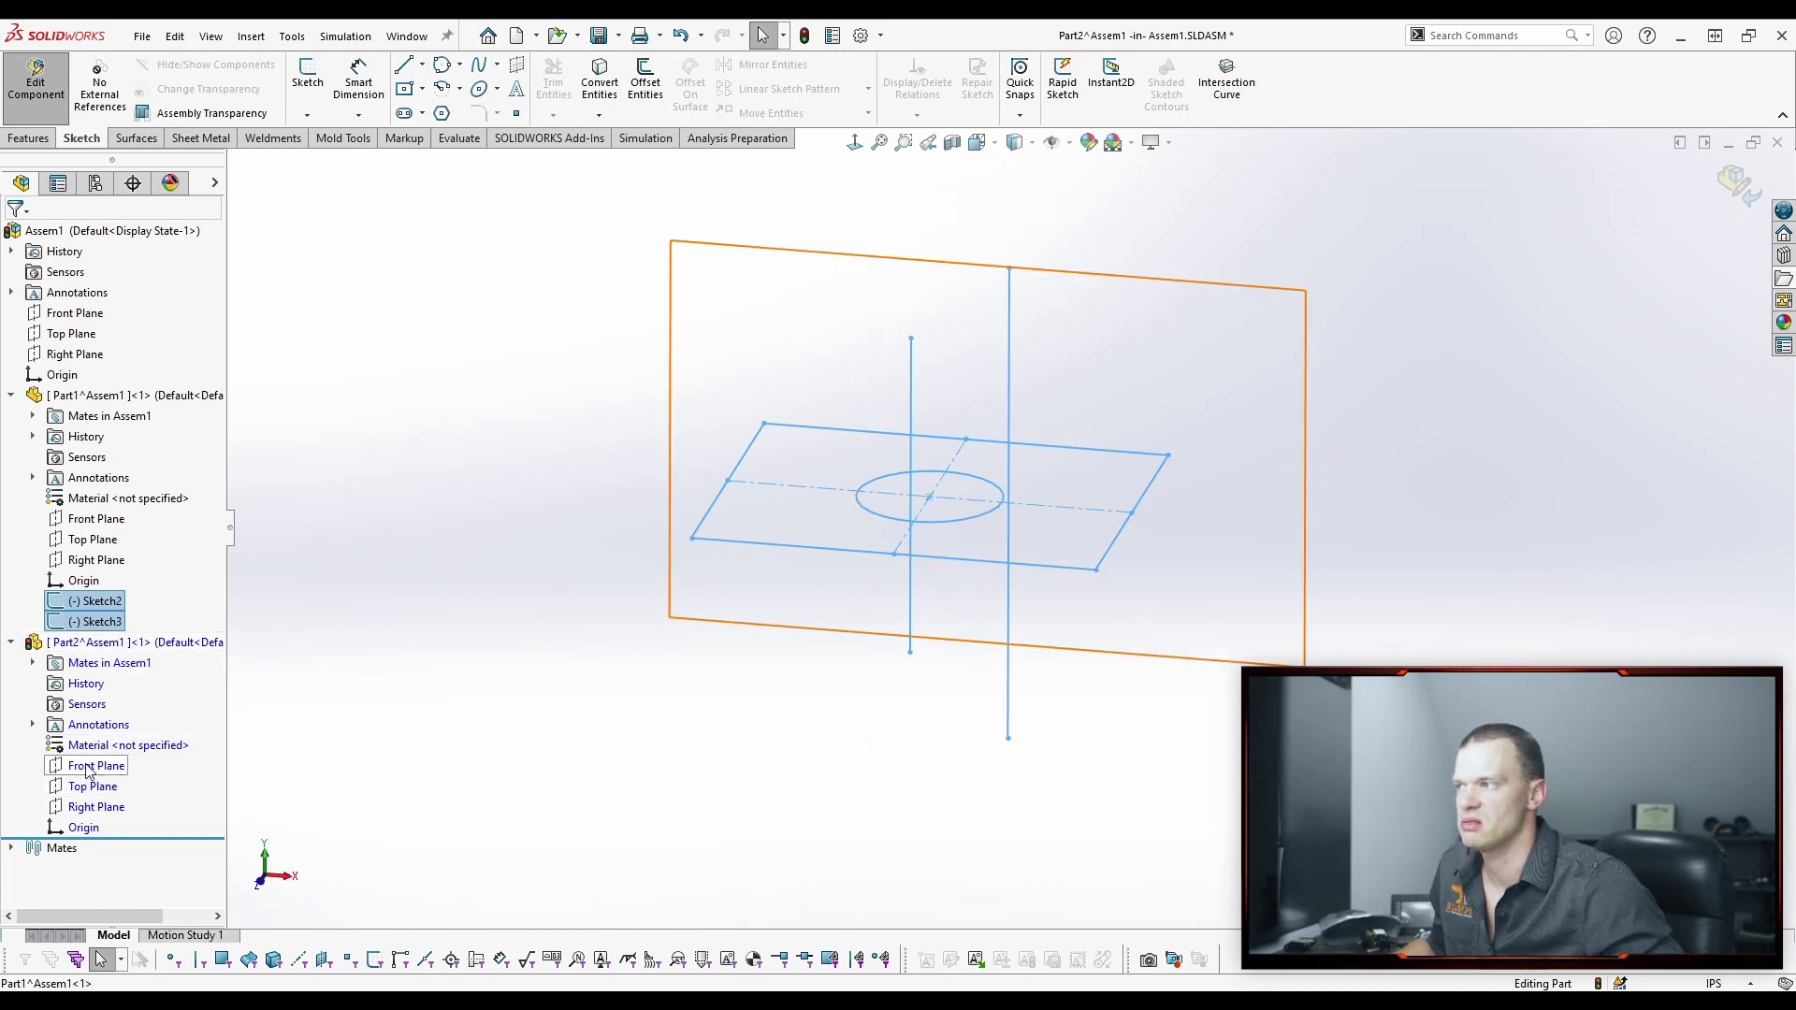
left_click(483, 675)
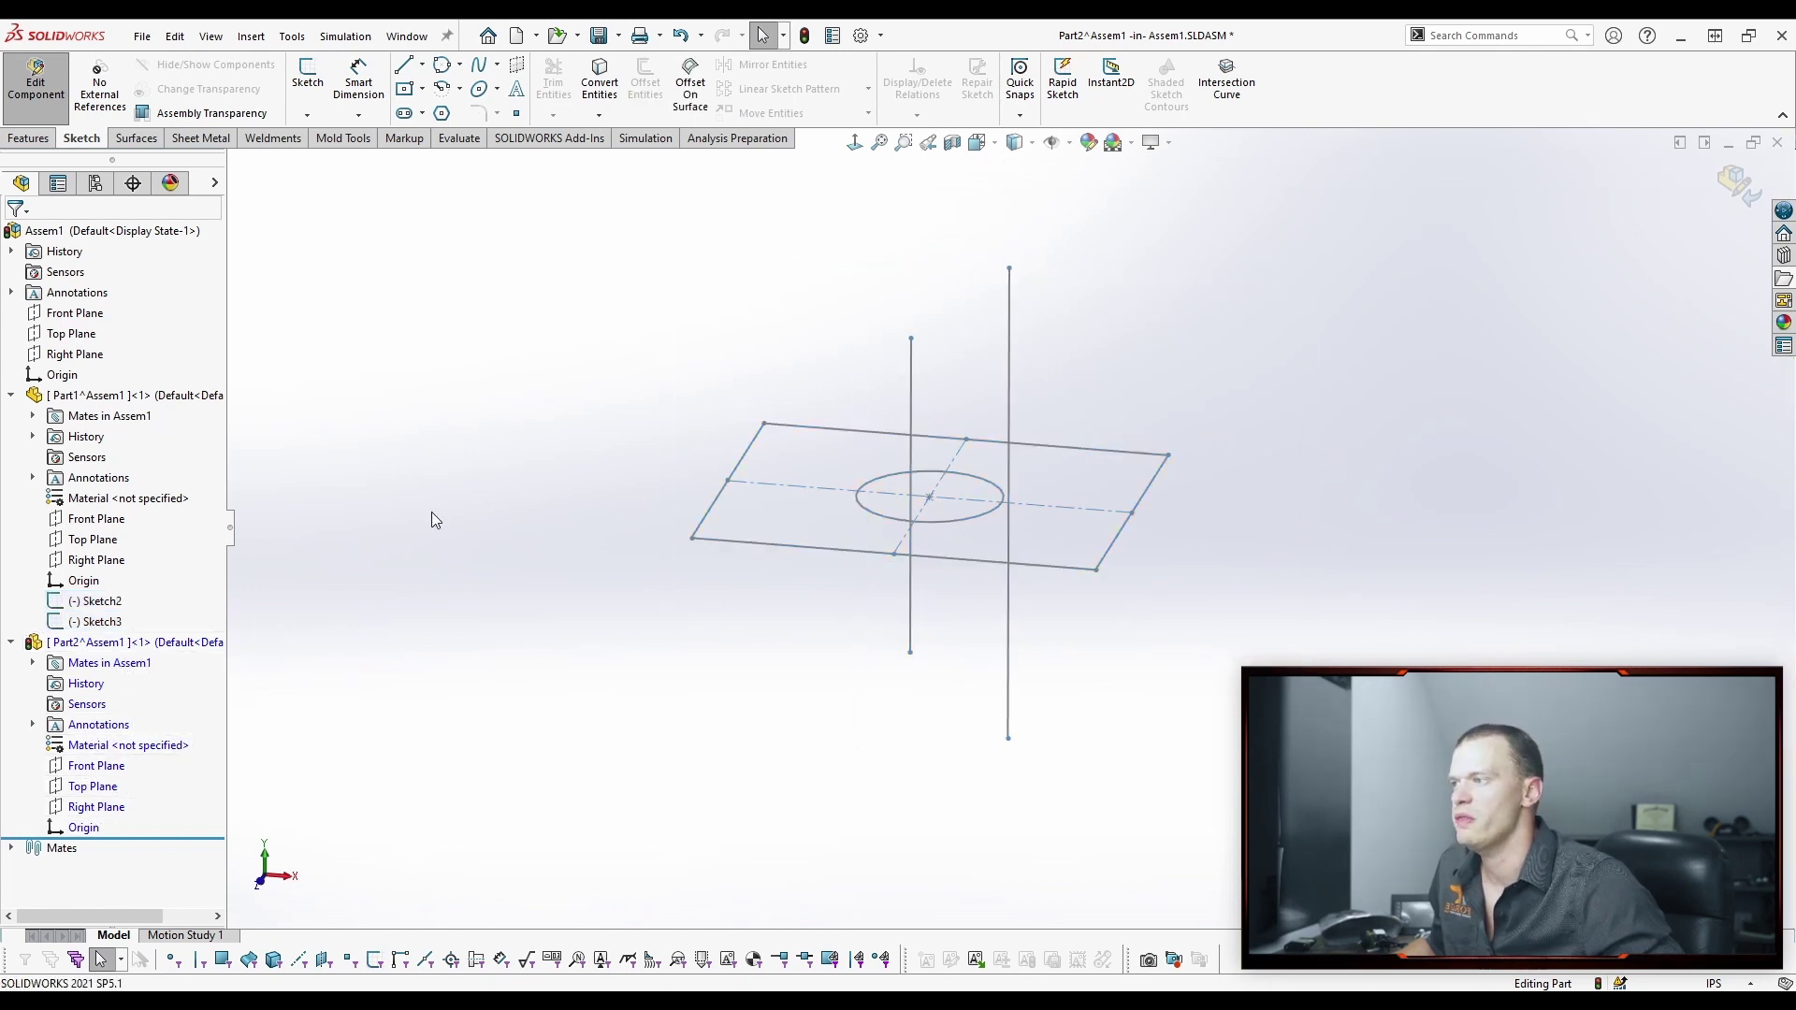
Convert the first part's circle into a new sketch on the second part's Top Plane and exit the sketch.
left_click(98, 787)
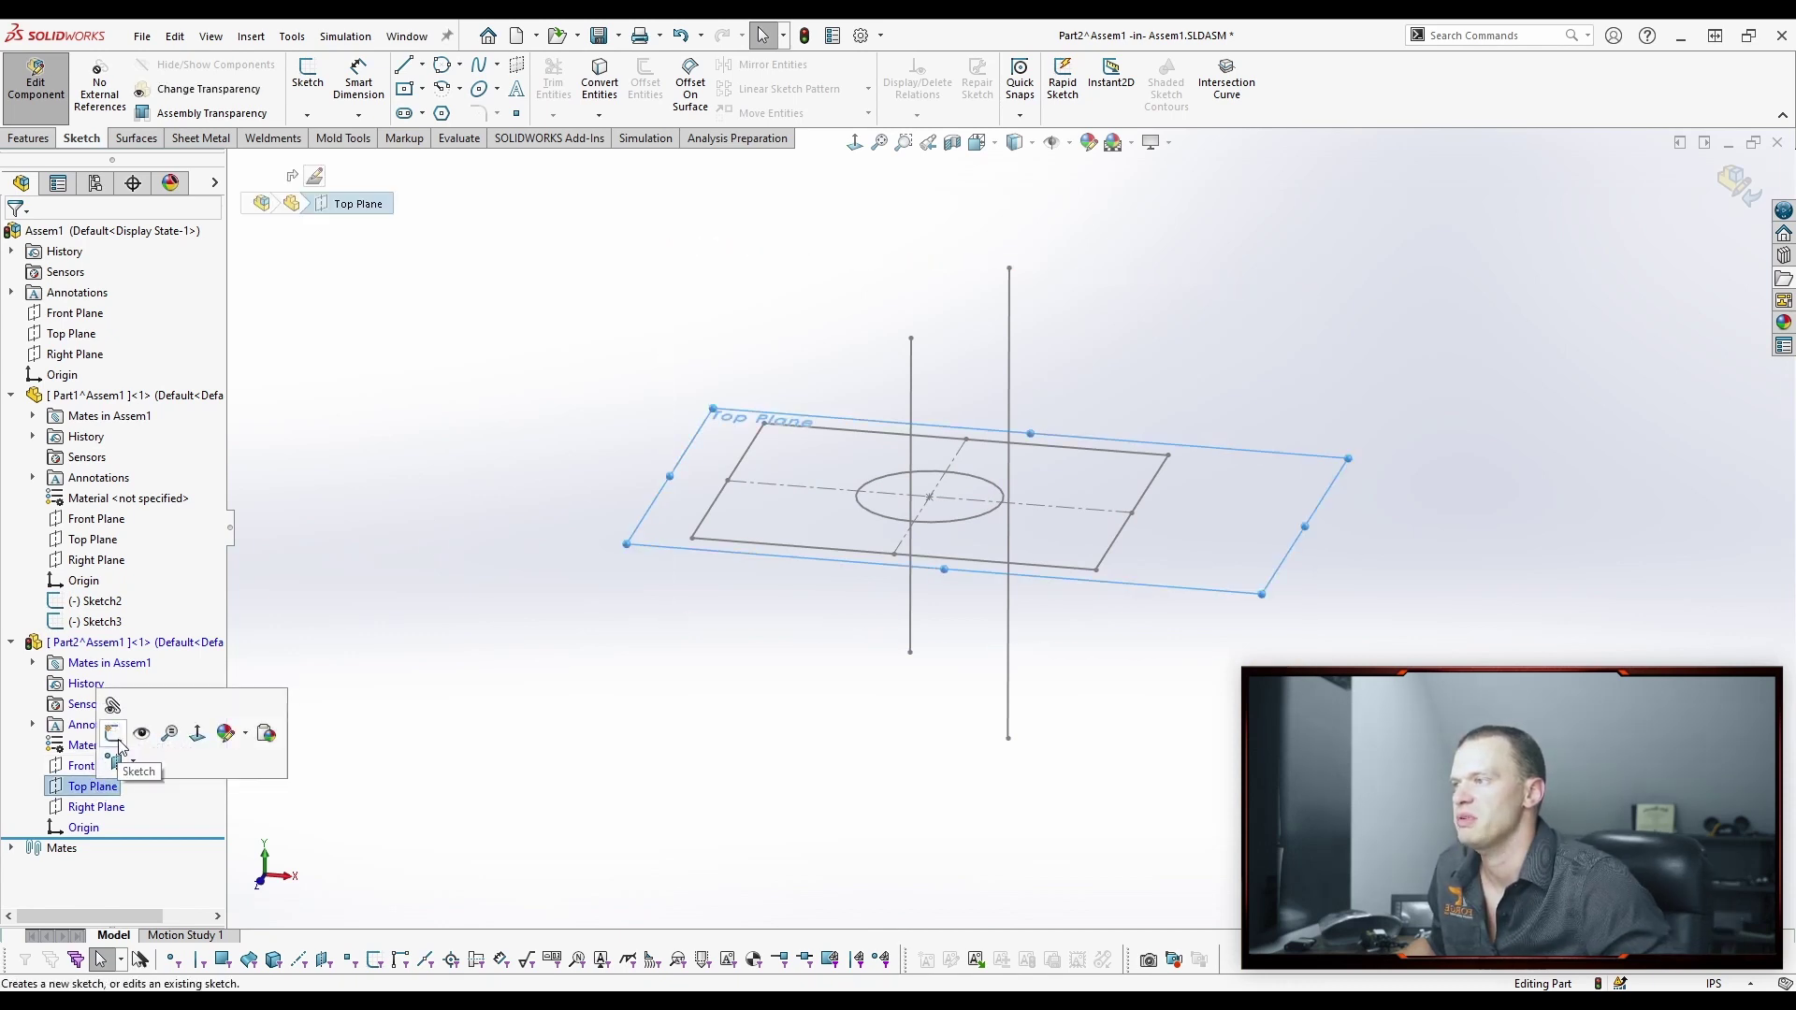
left_click(140, 731)
key("s")
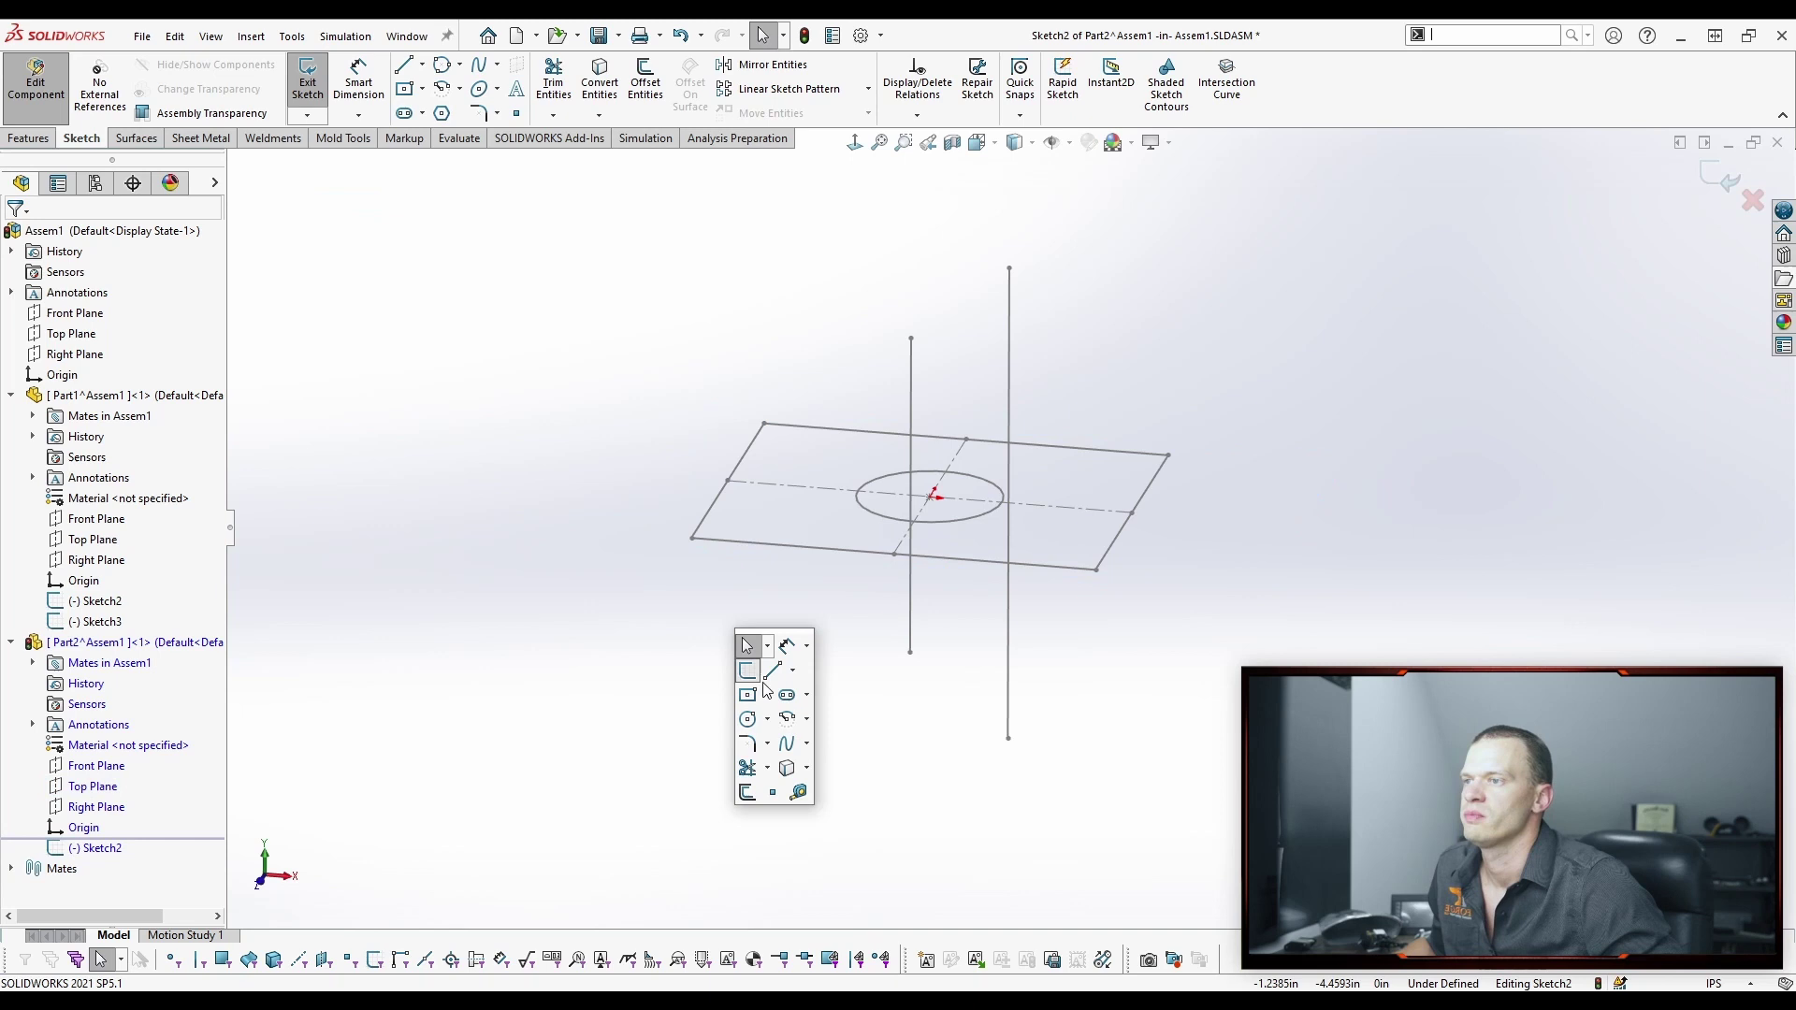
left_click(793, 765)
left_click(968, 521)
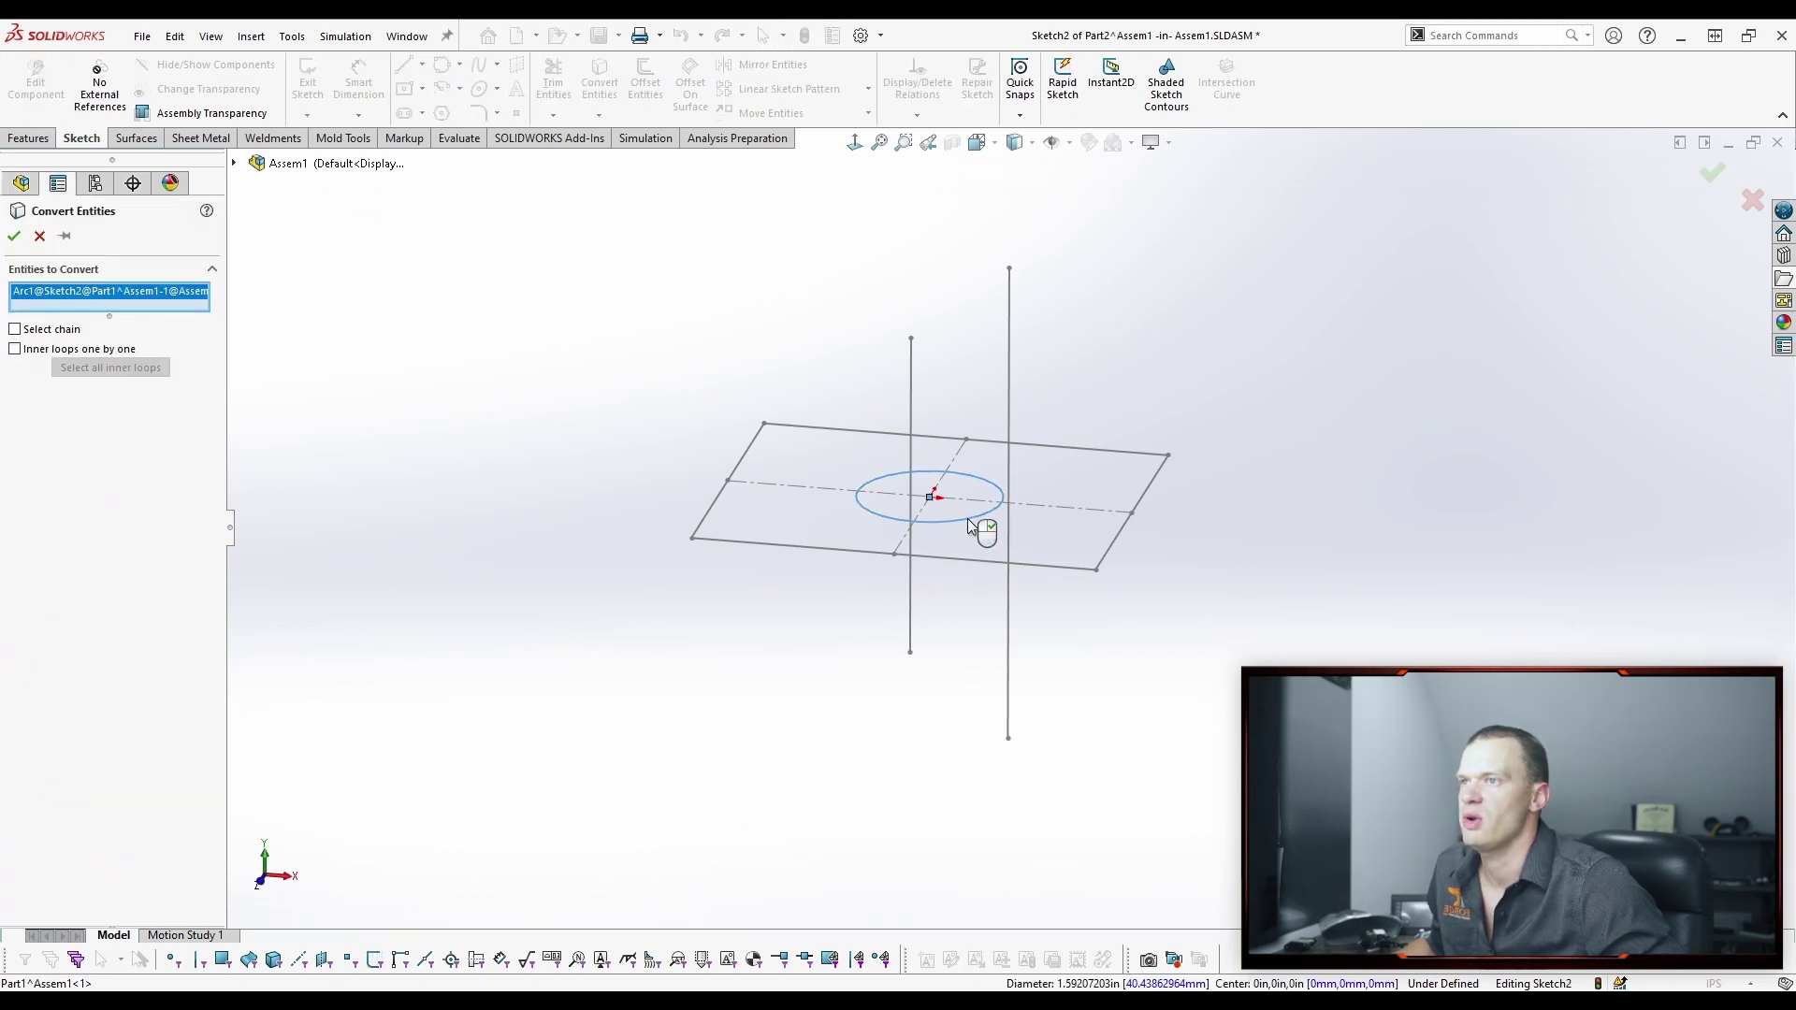
right_click(968, 521)
left_click(97, 600)
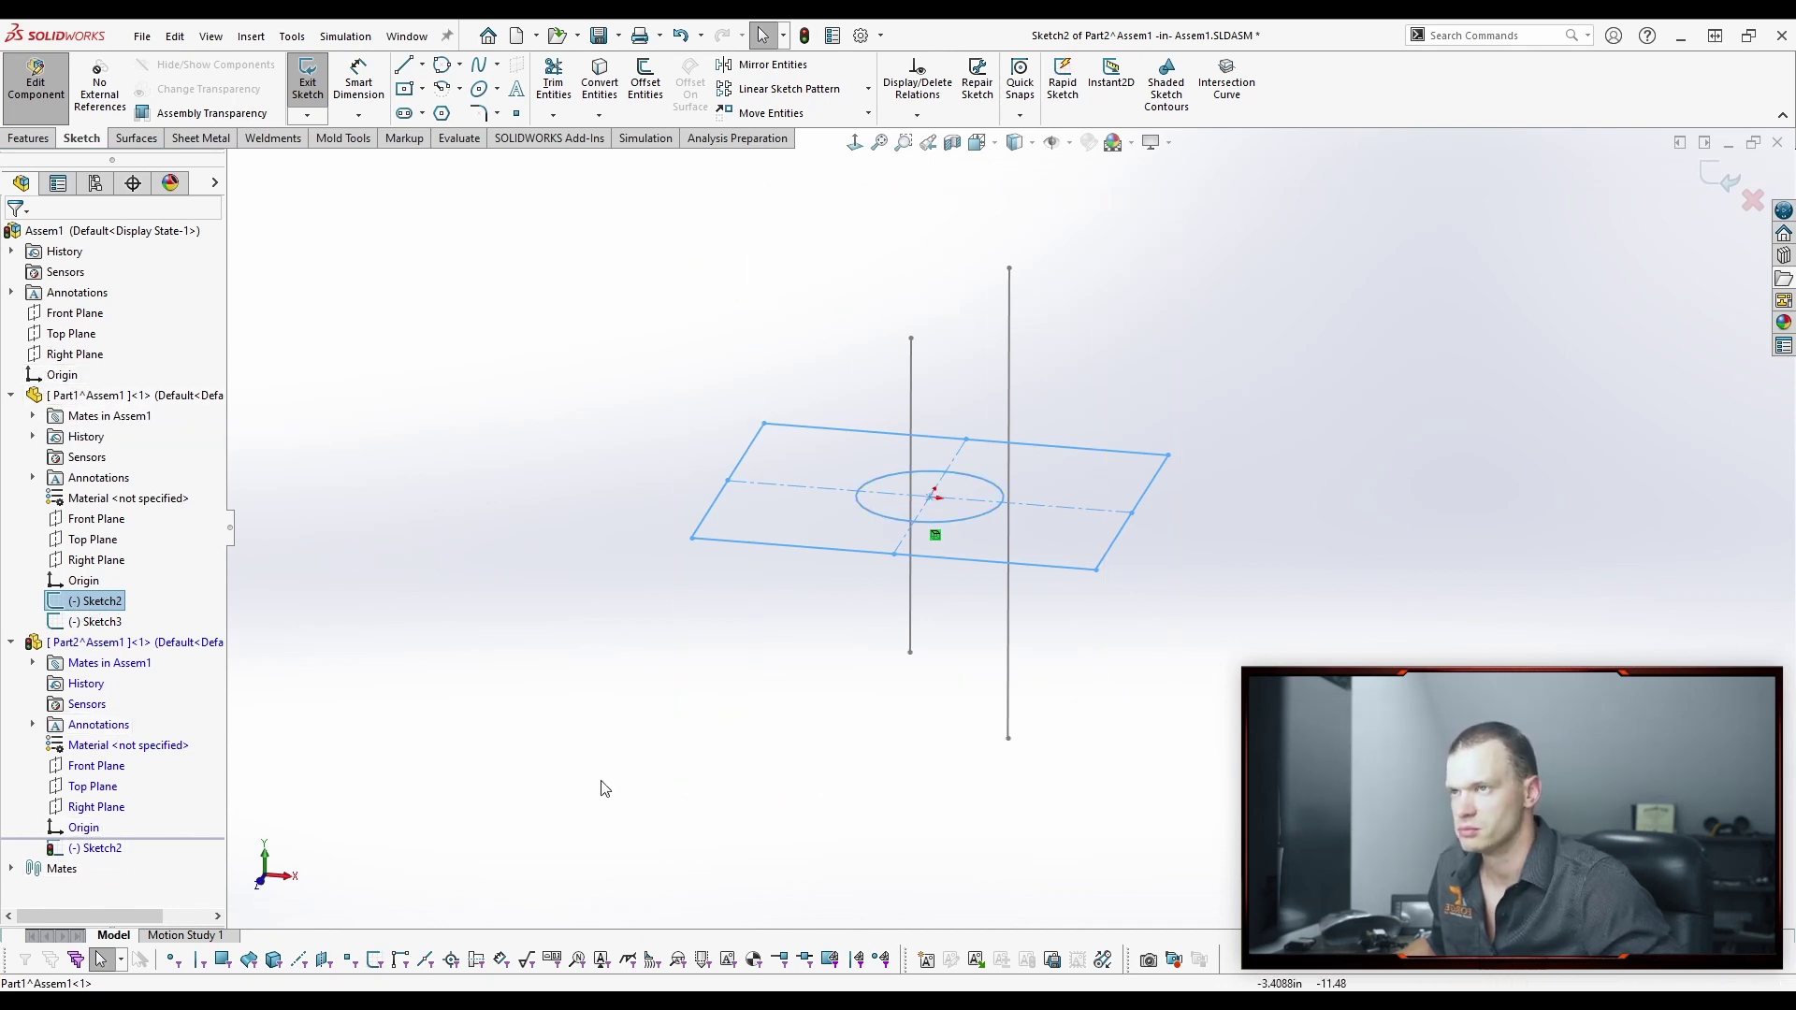
left_click(1721, 178)
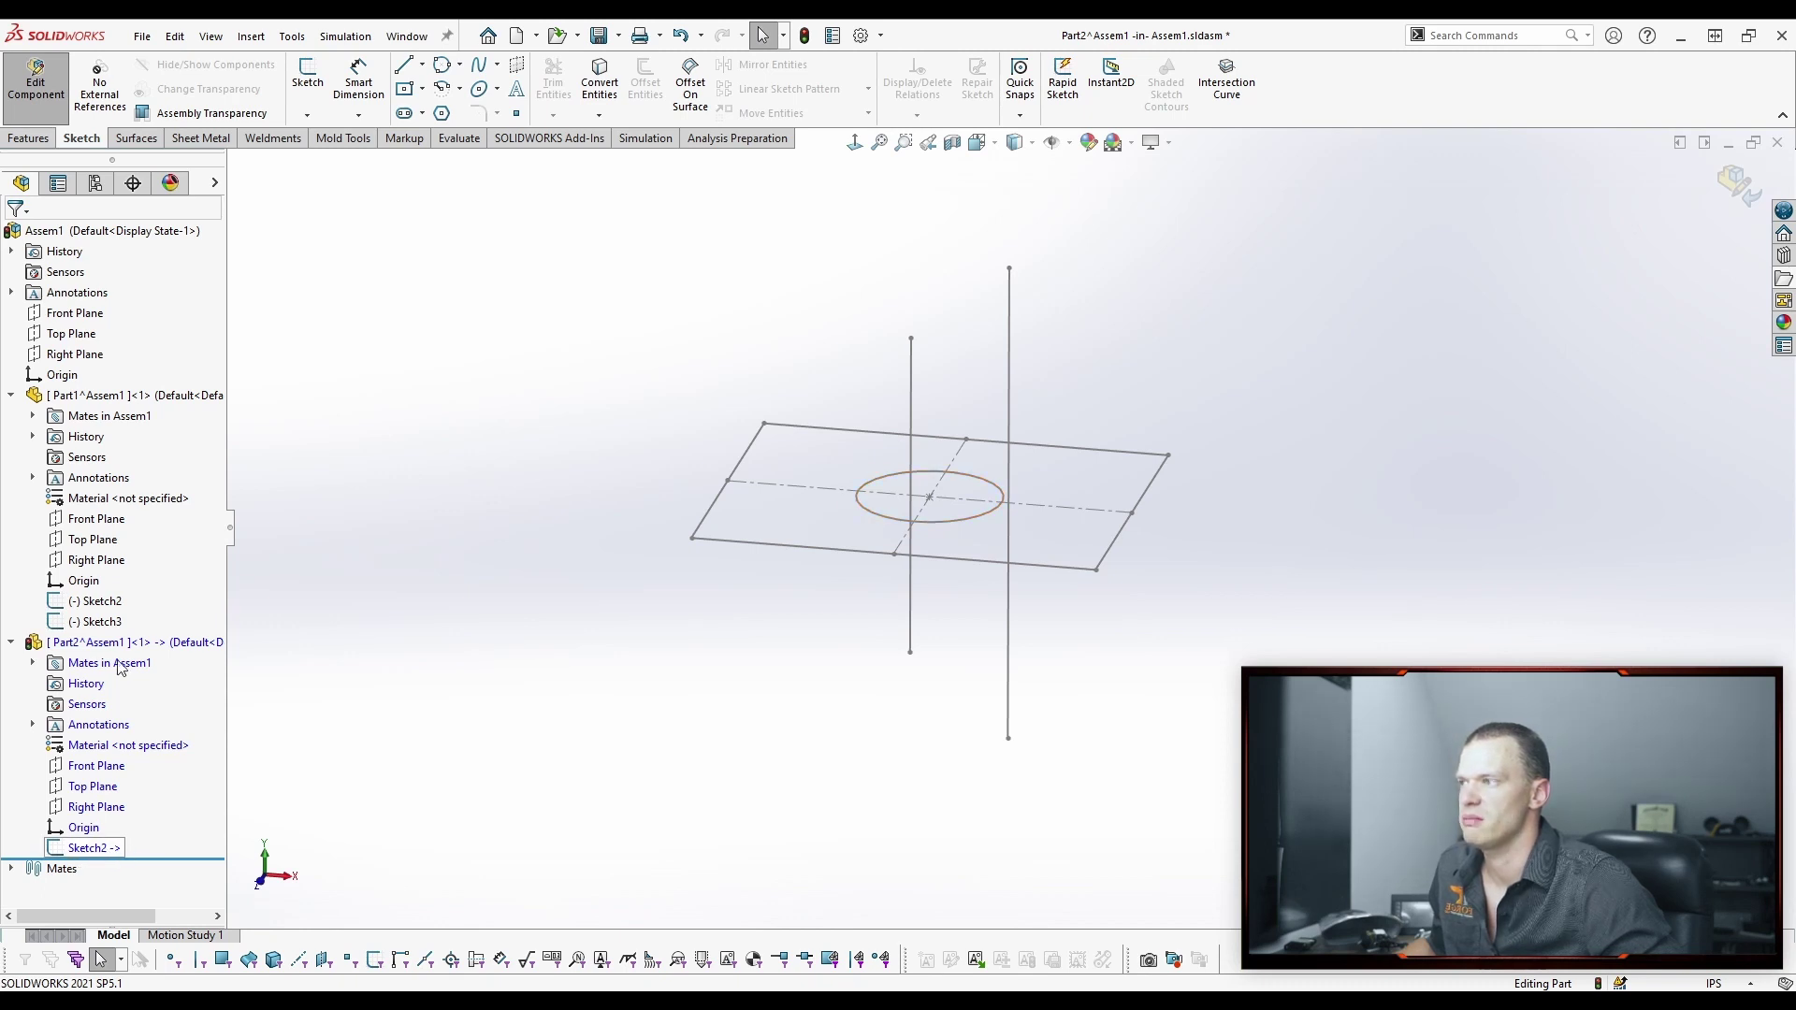
Delete the converted-circle sketch from the second part.
left_click(91, 849)
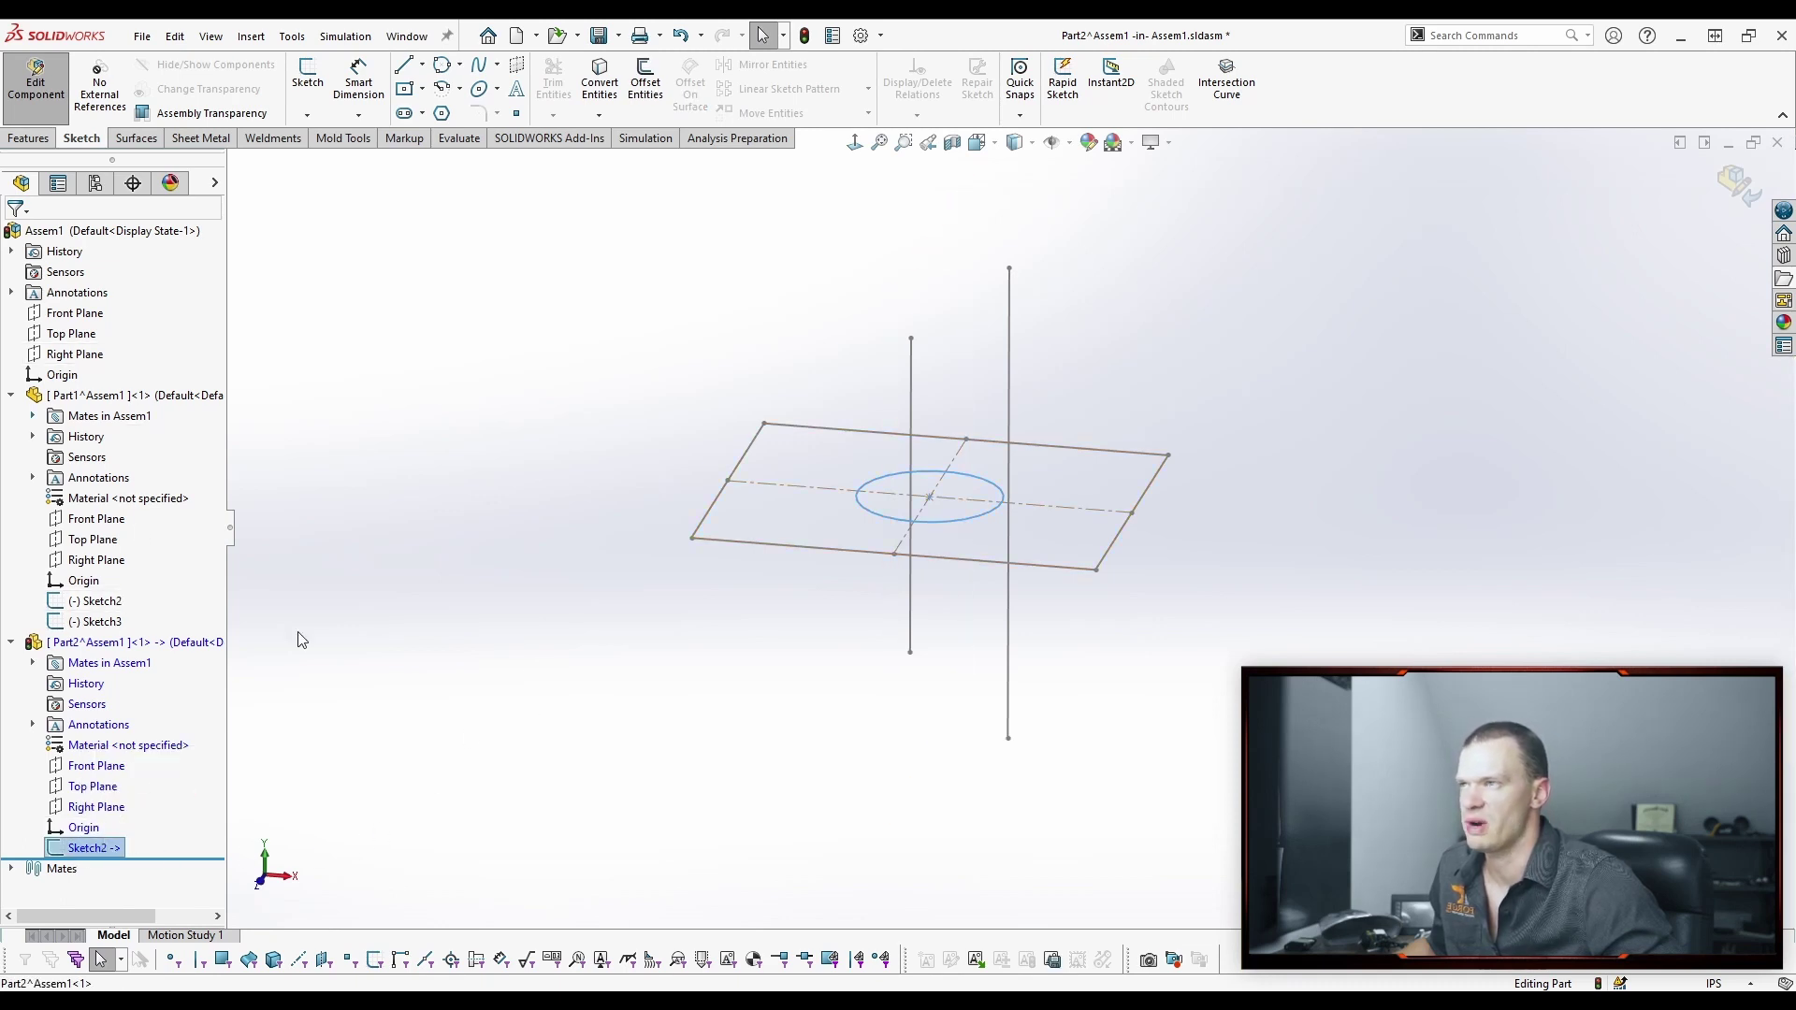
left_click(1603, 279)
left_click(84, 850)
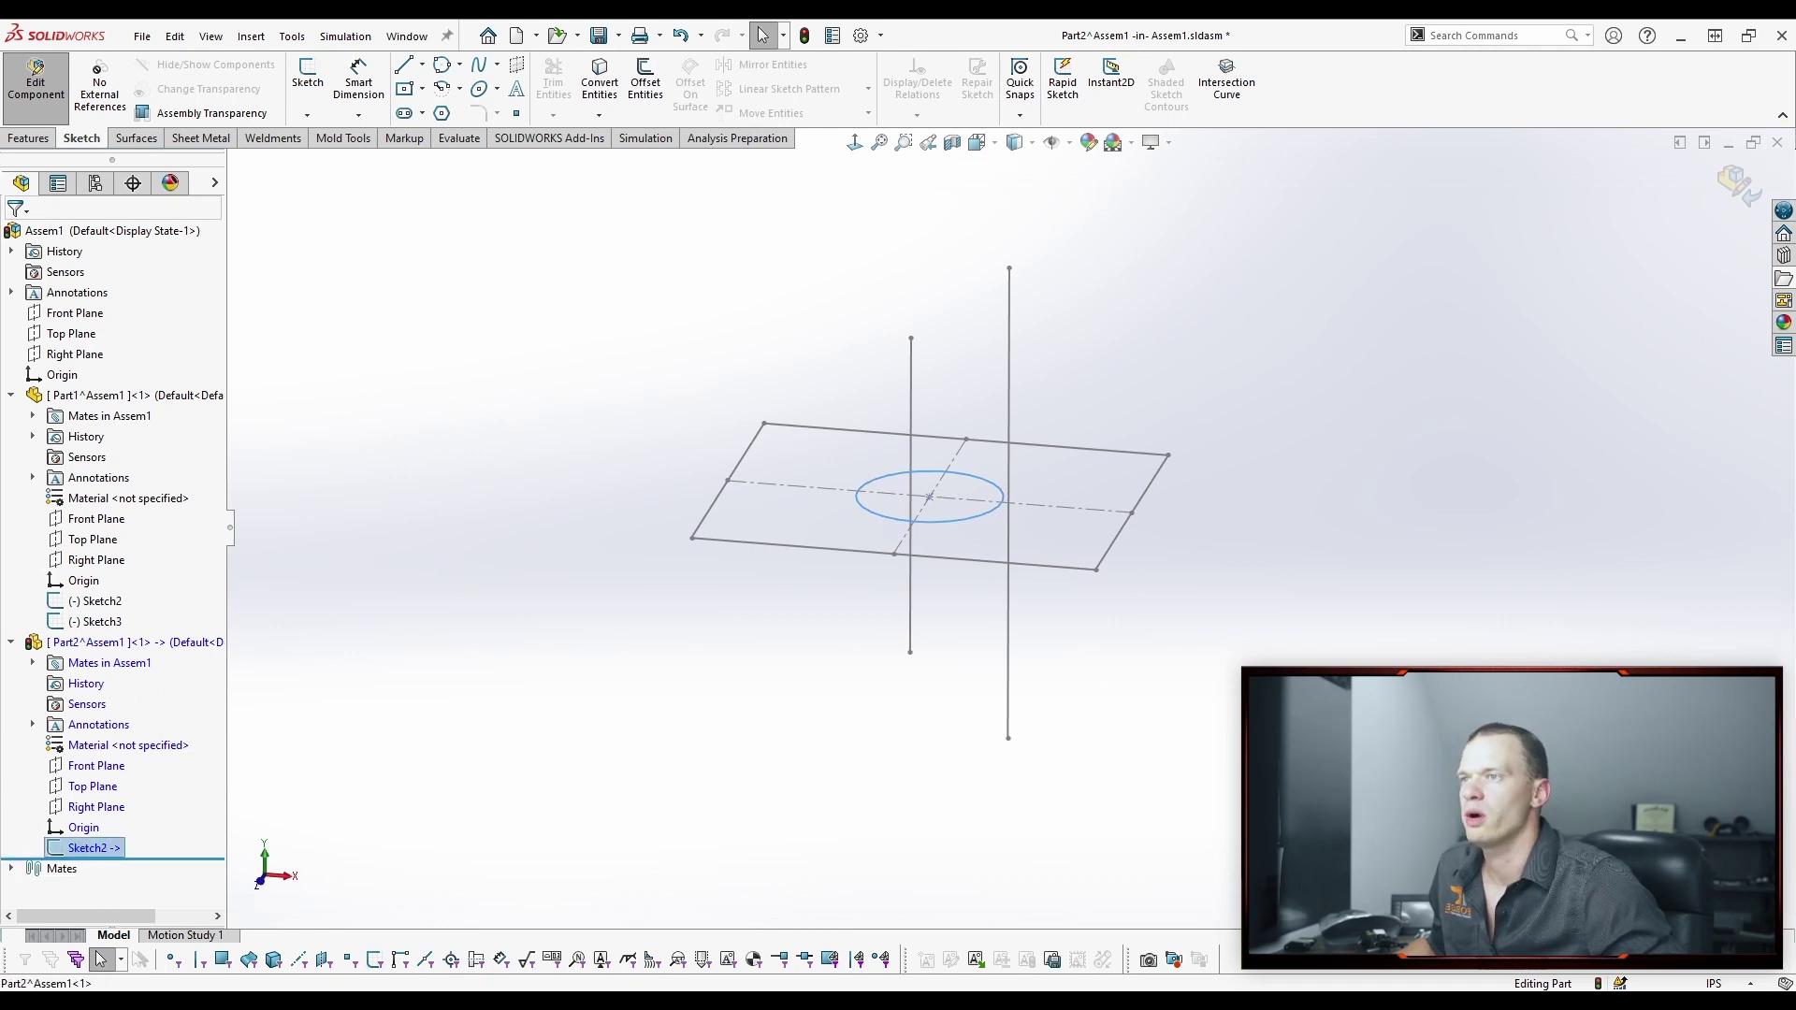
key("Delete")
left_click(793, 300)
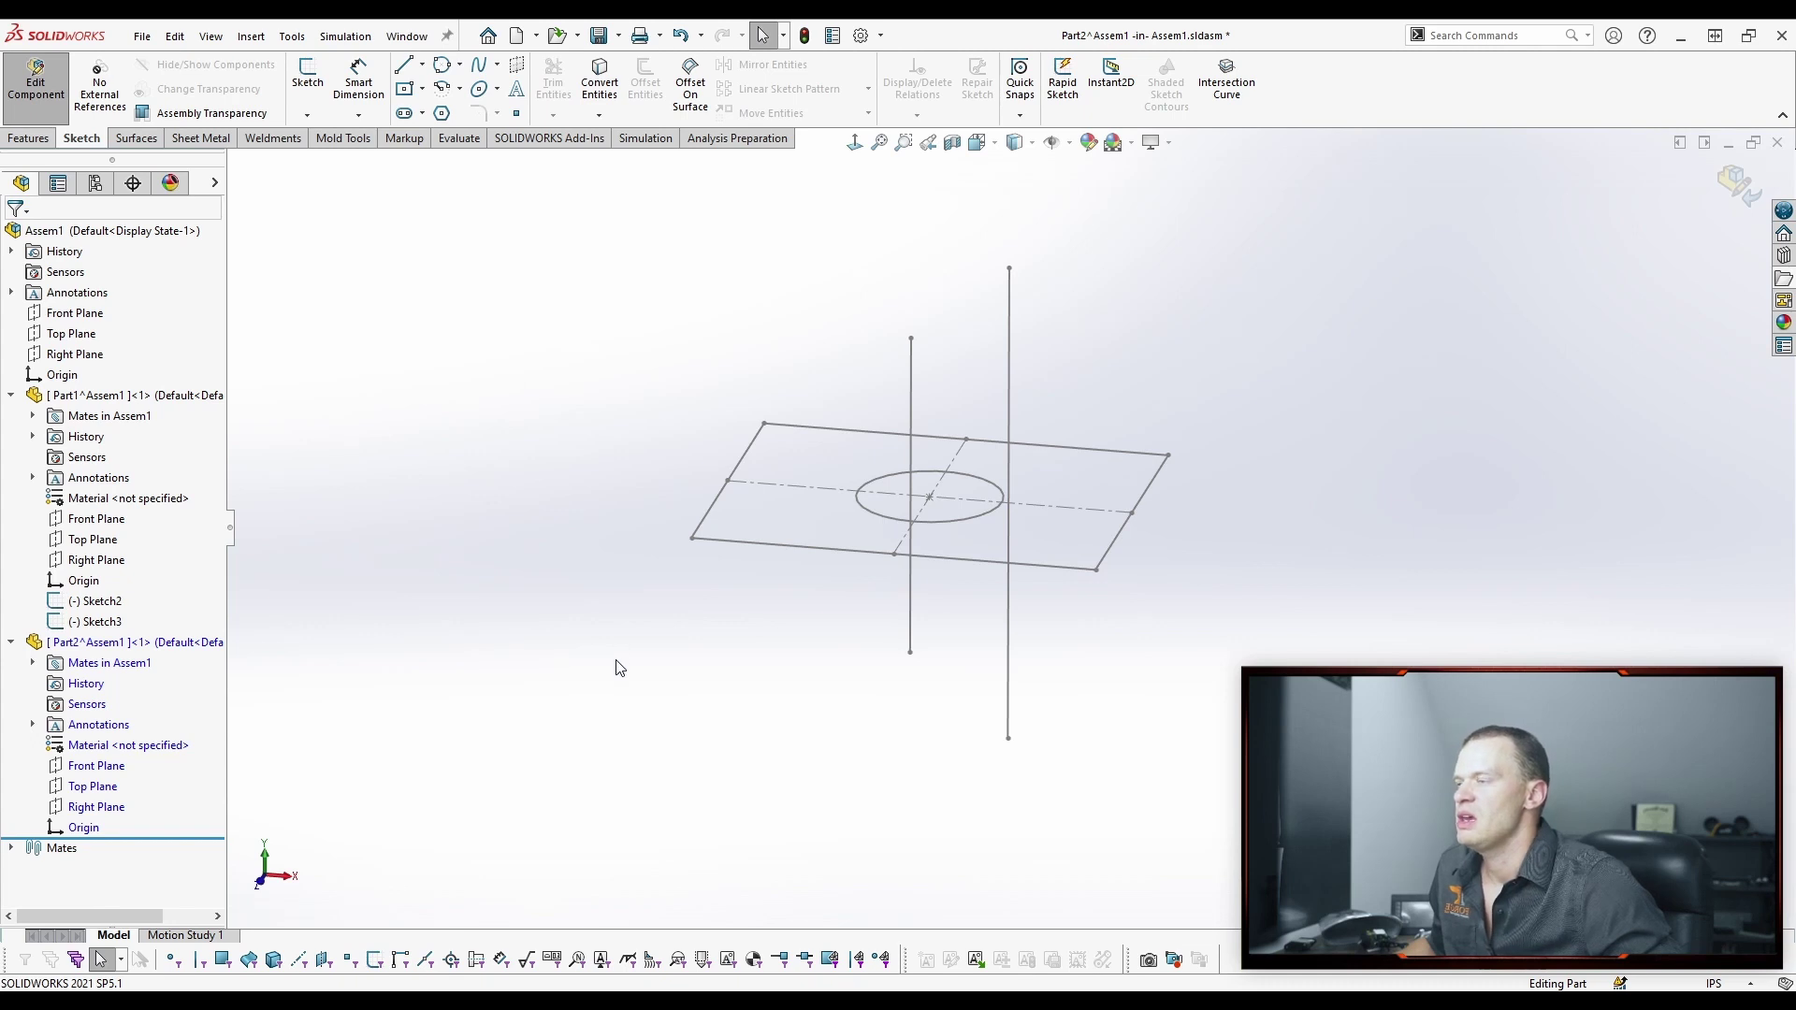
Insert a derived sketch of the first part's rectangle-and-circle sketch on the second part's Top Plane and exit it.
left_click(101, 603)
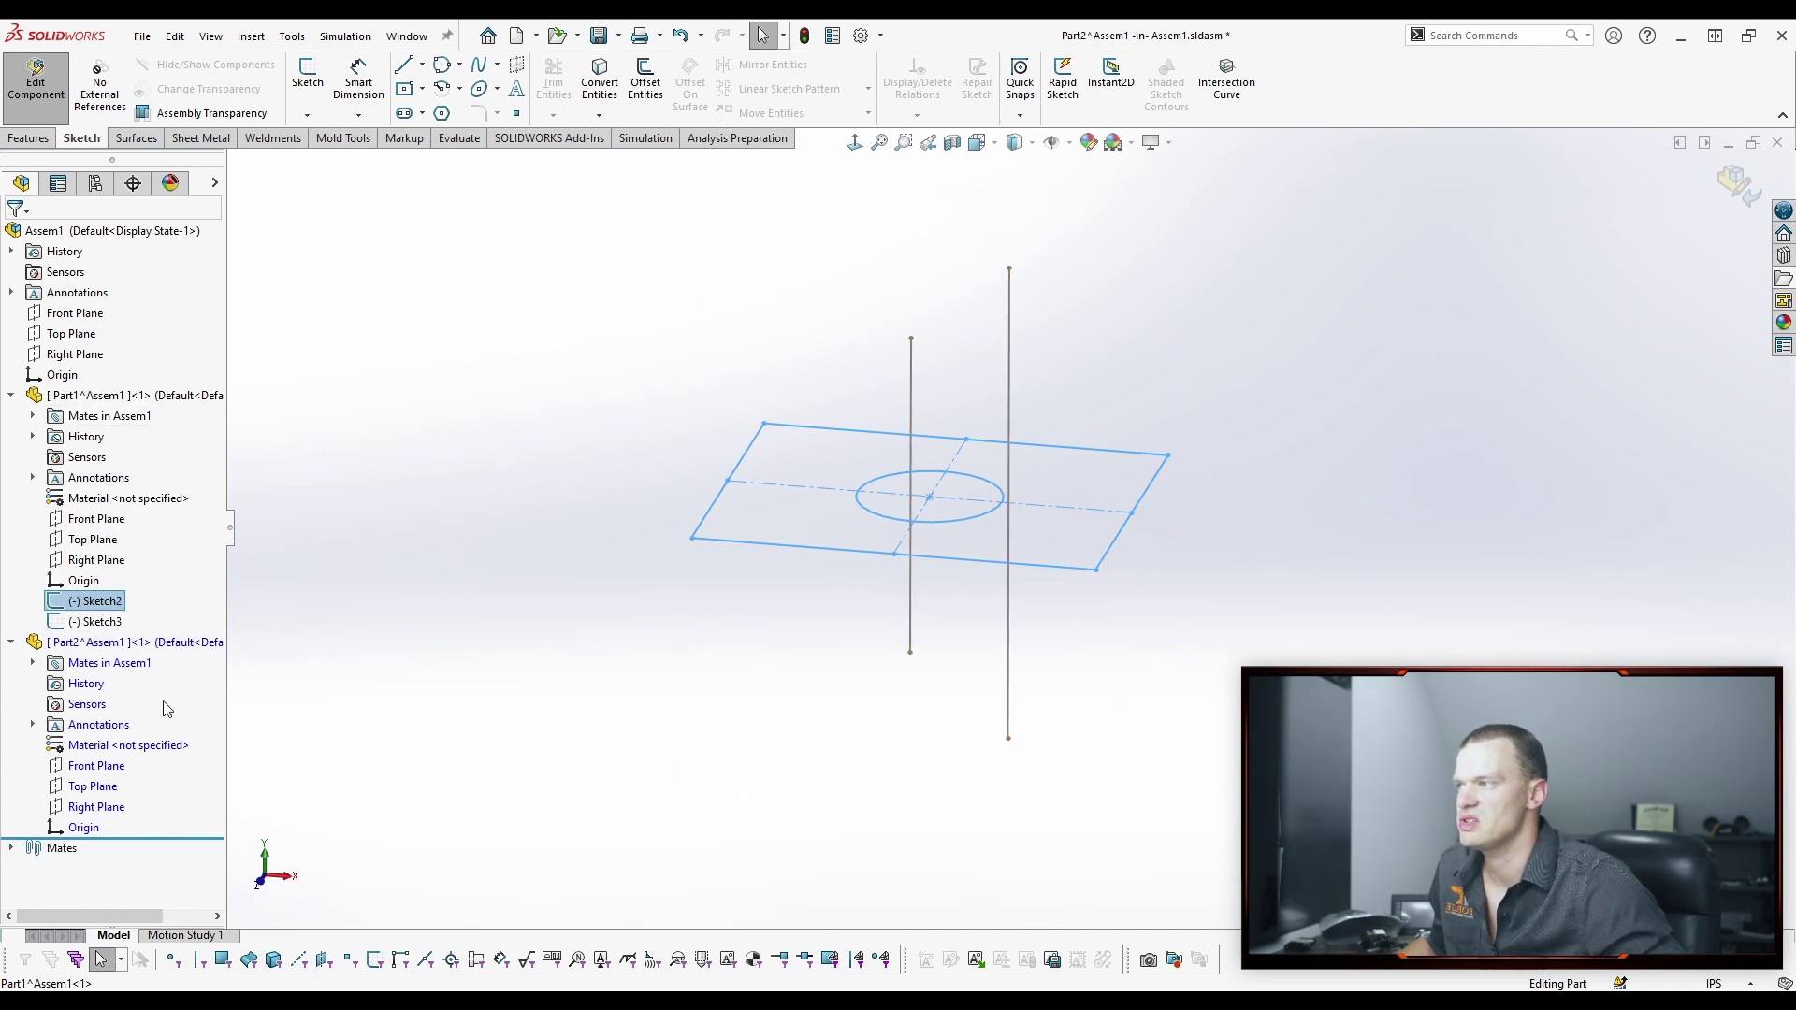
left_click(84, 789)
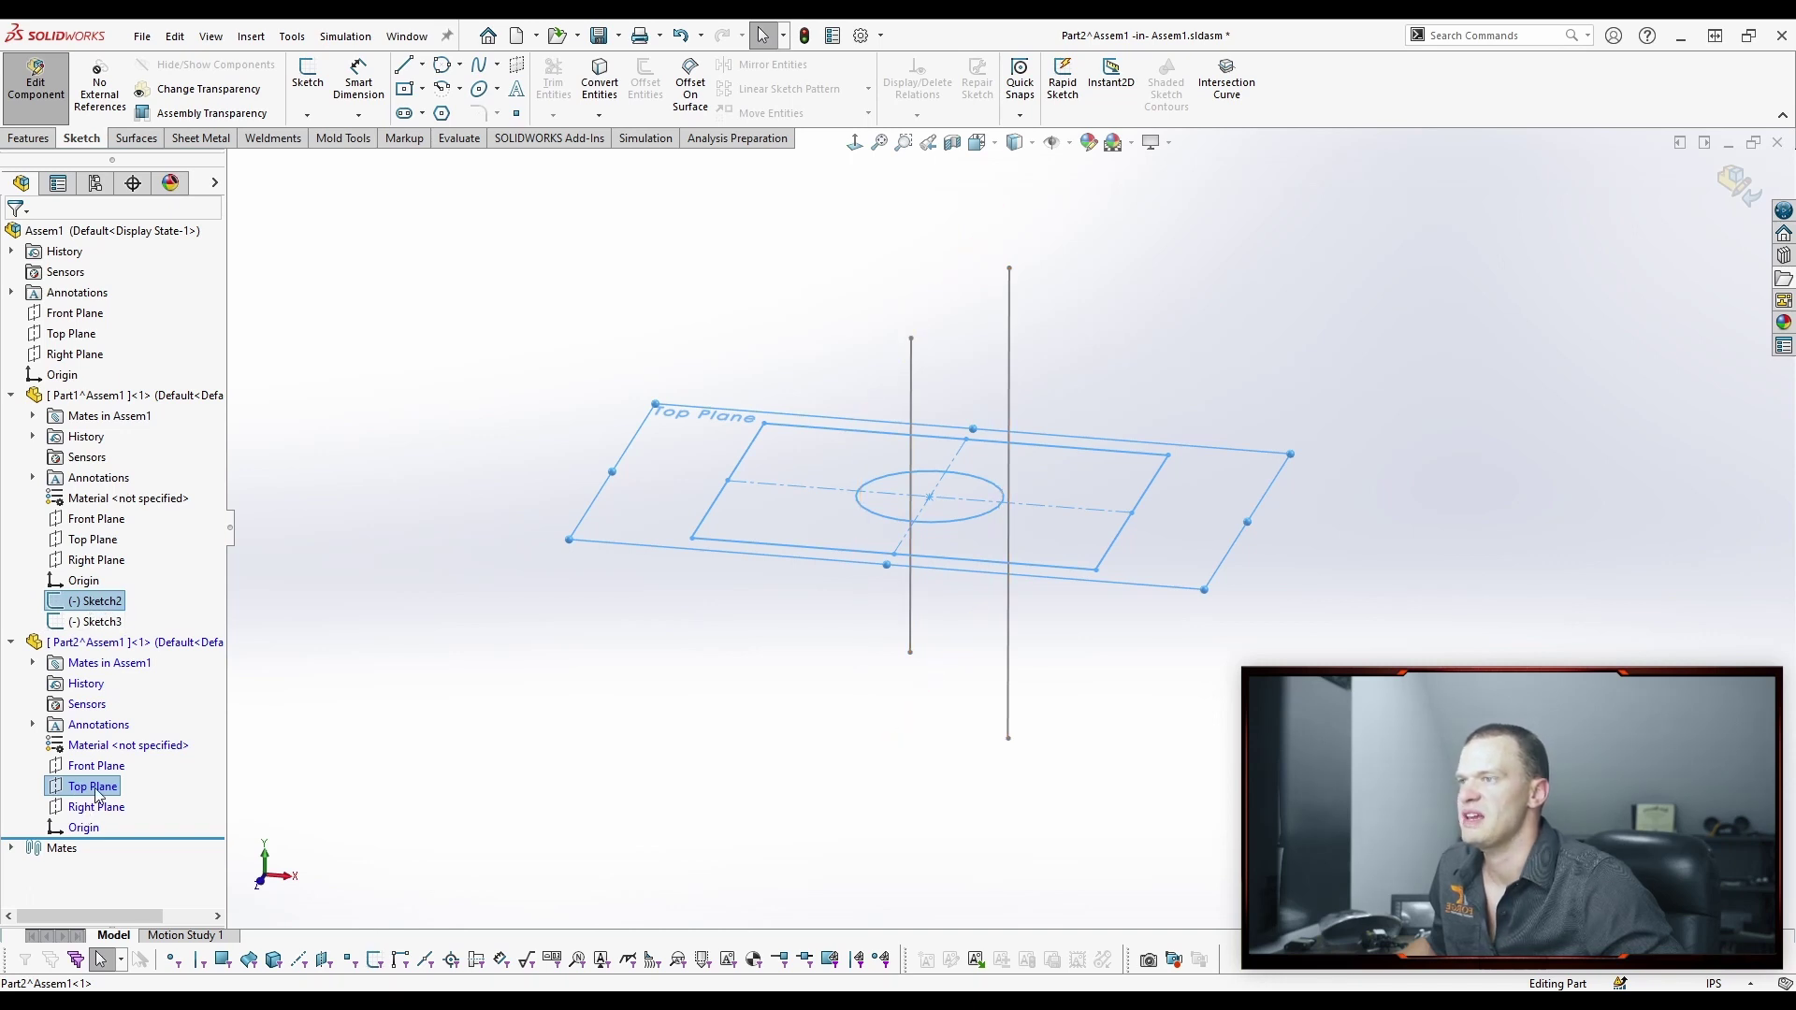
left_click(250, 35)
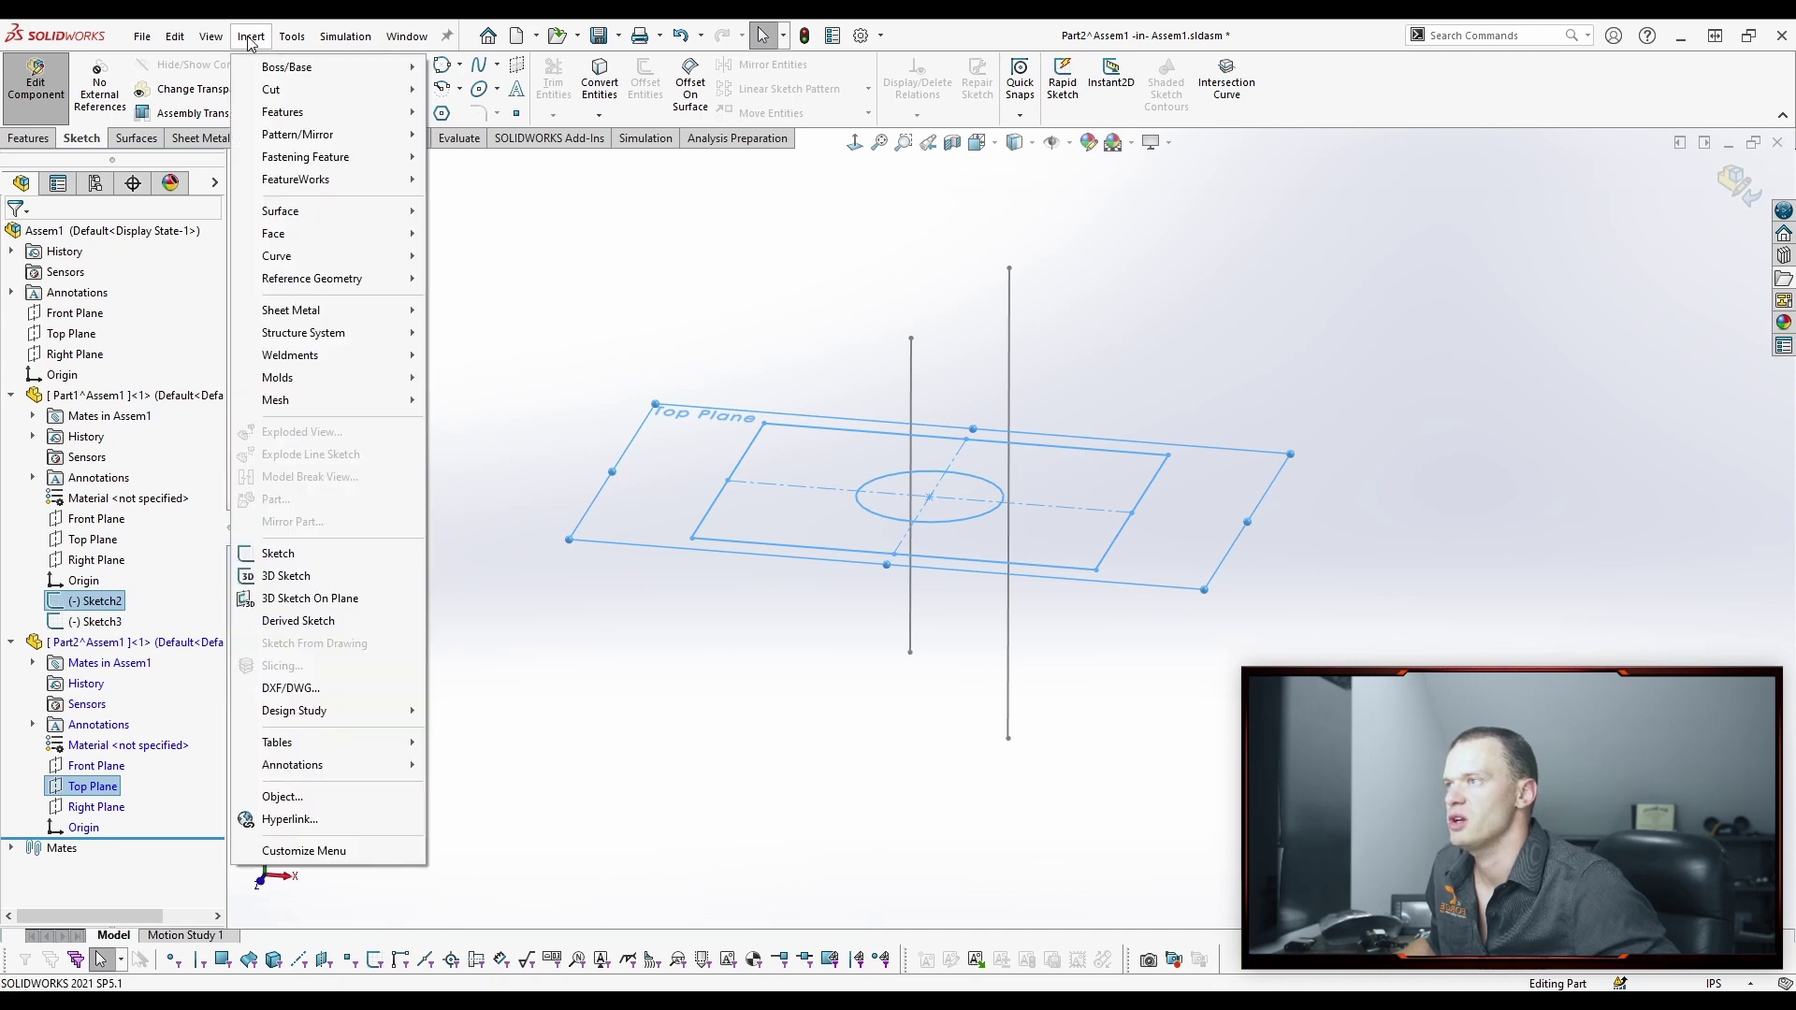
left_click(292, 621)
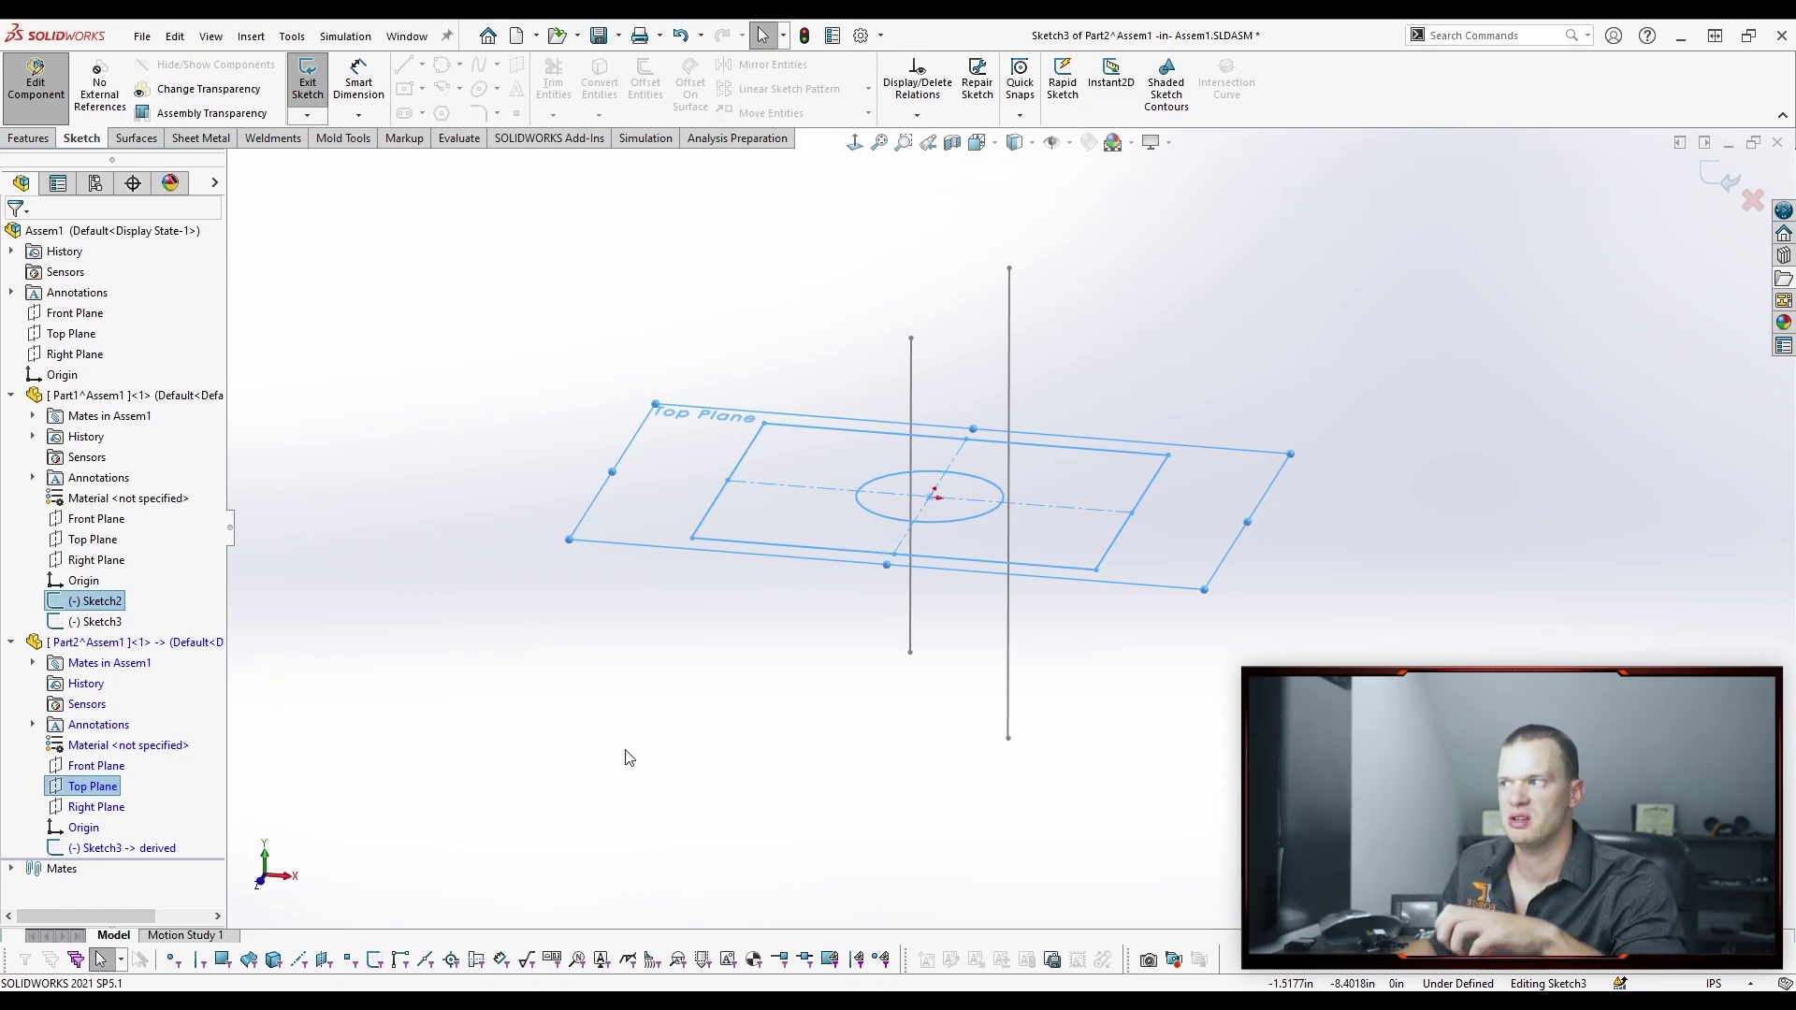
left_click(1721, 176)
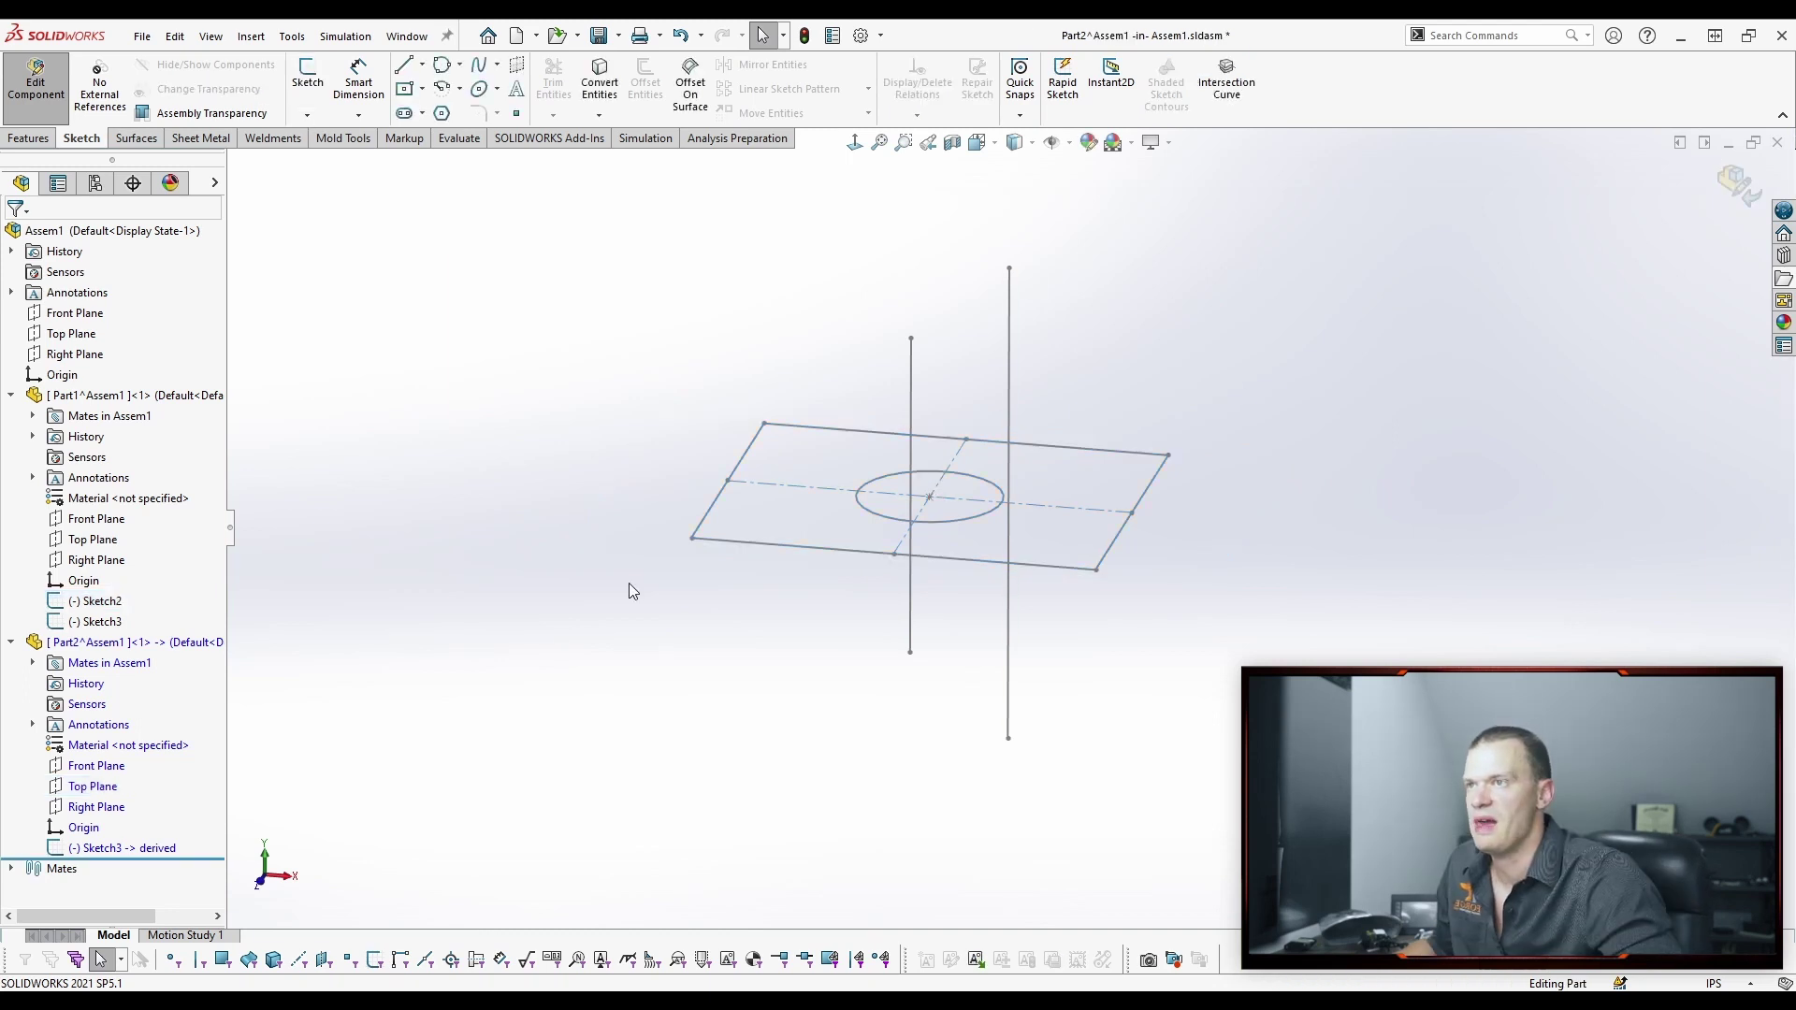
Open the derived sketch for editing, try to move it by its centre point, and exit the sketch.
left_click(111, 848)
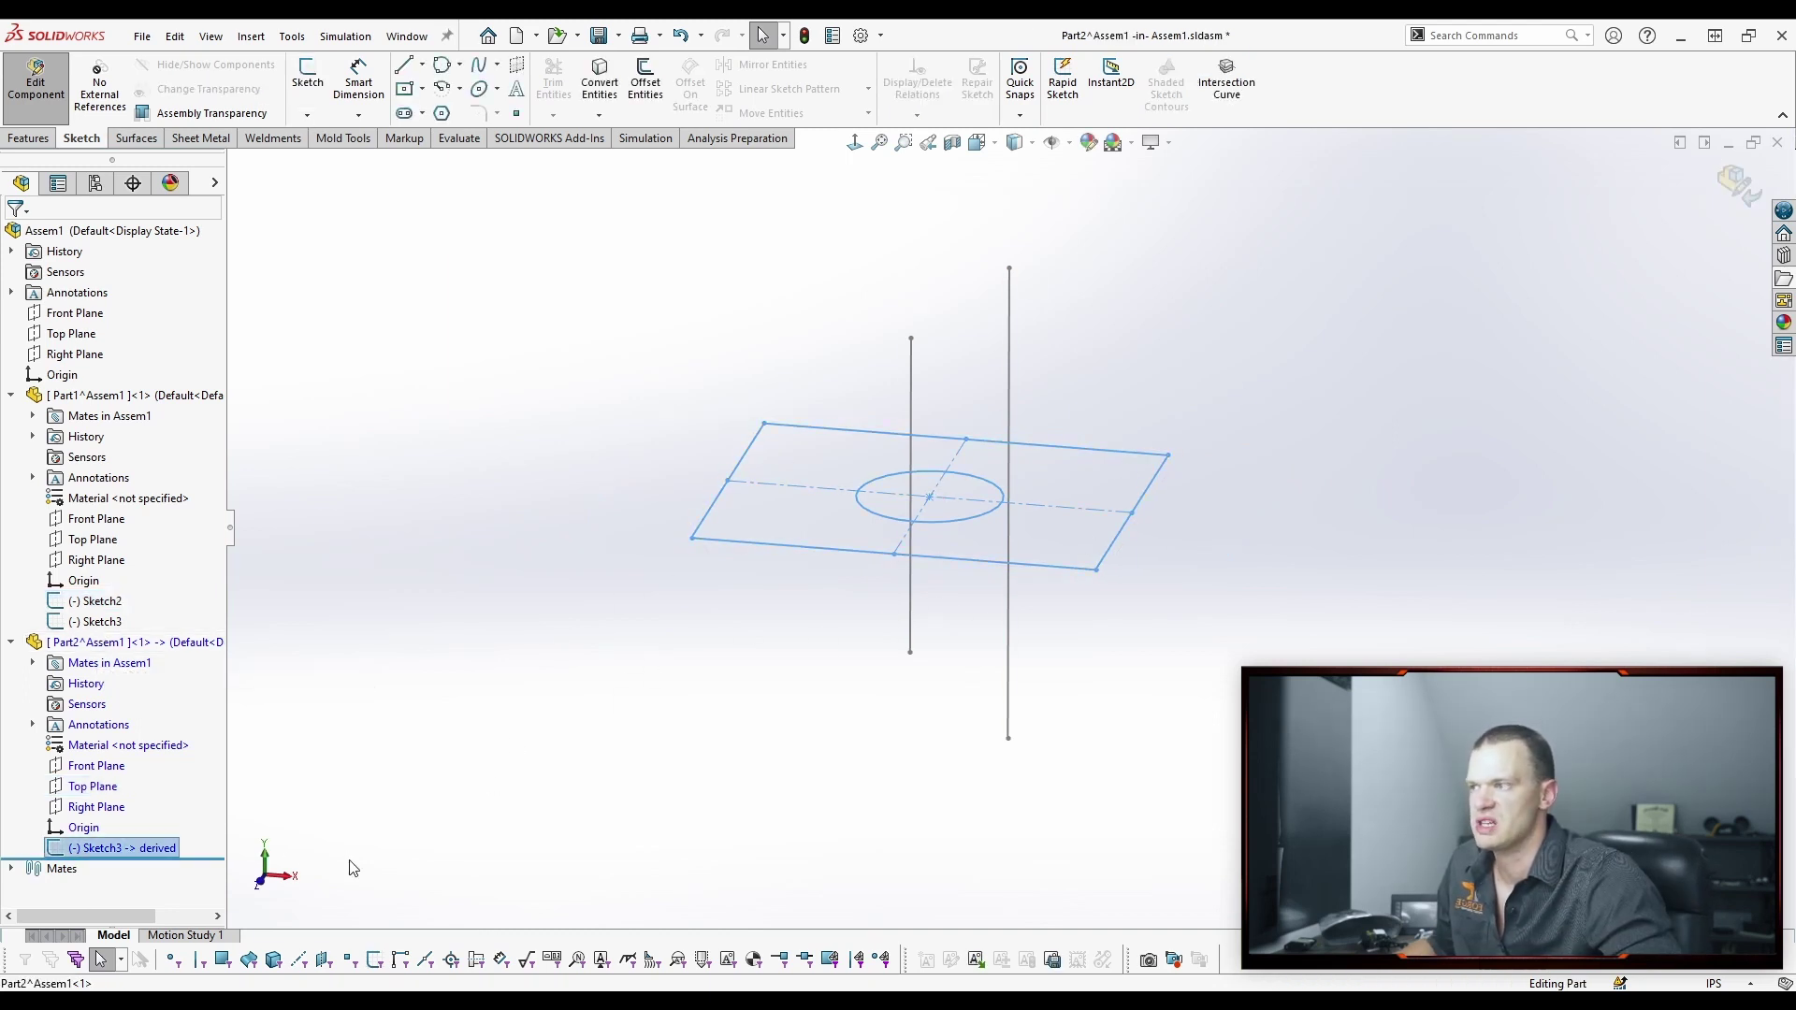
right_click(127, 855)
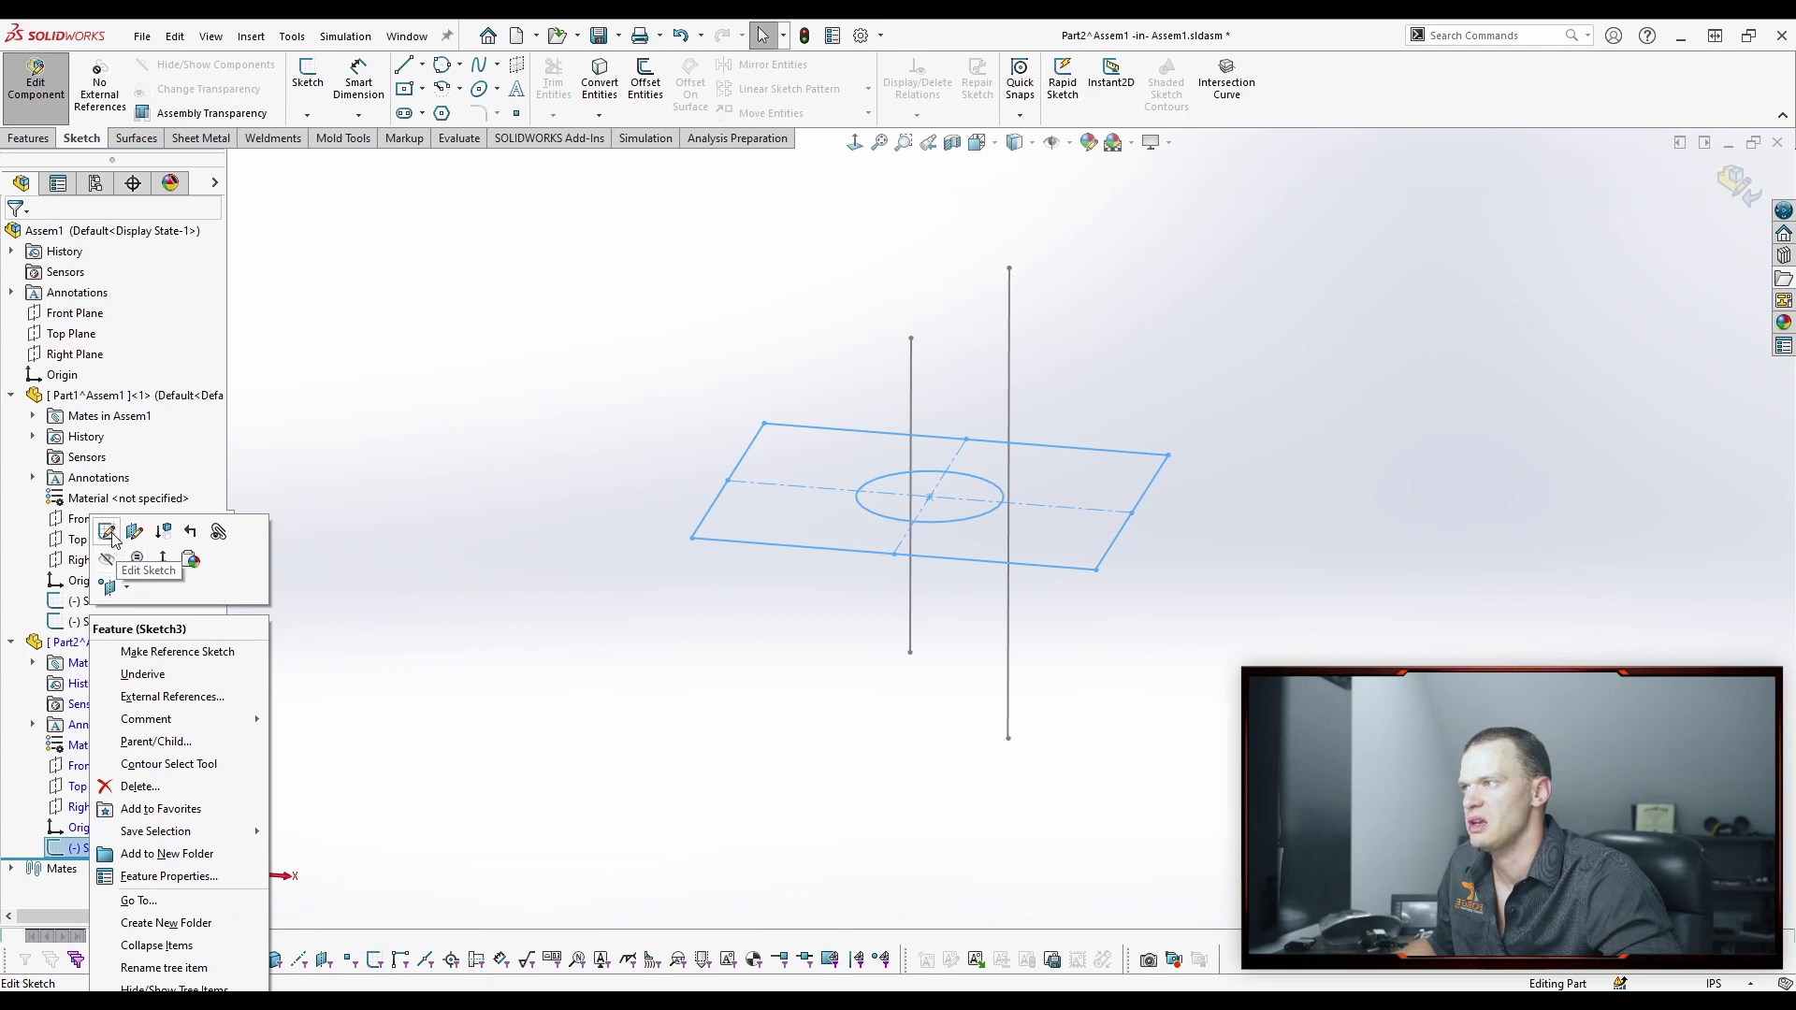
left_click(120, 561)
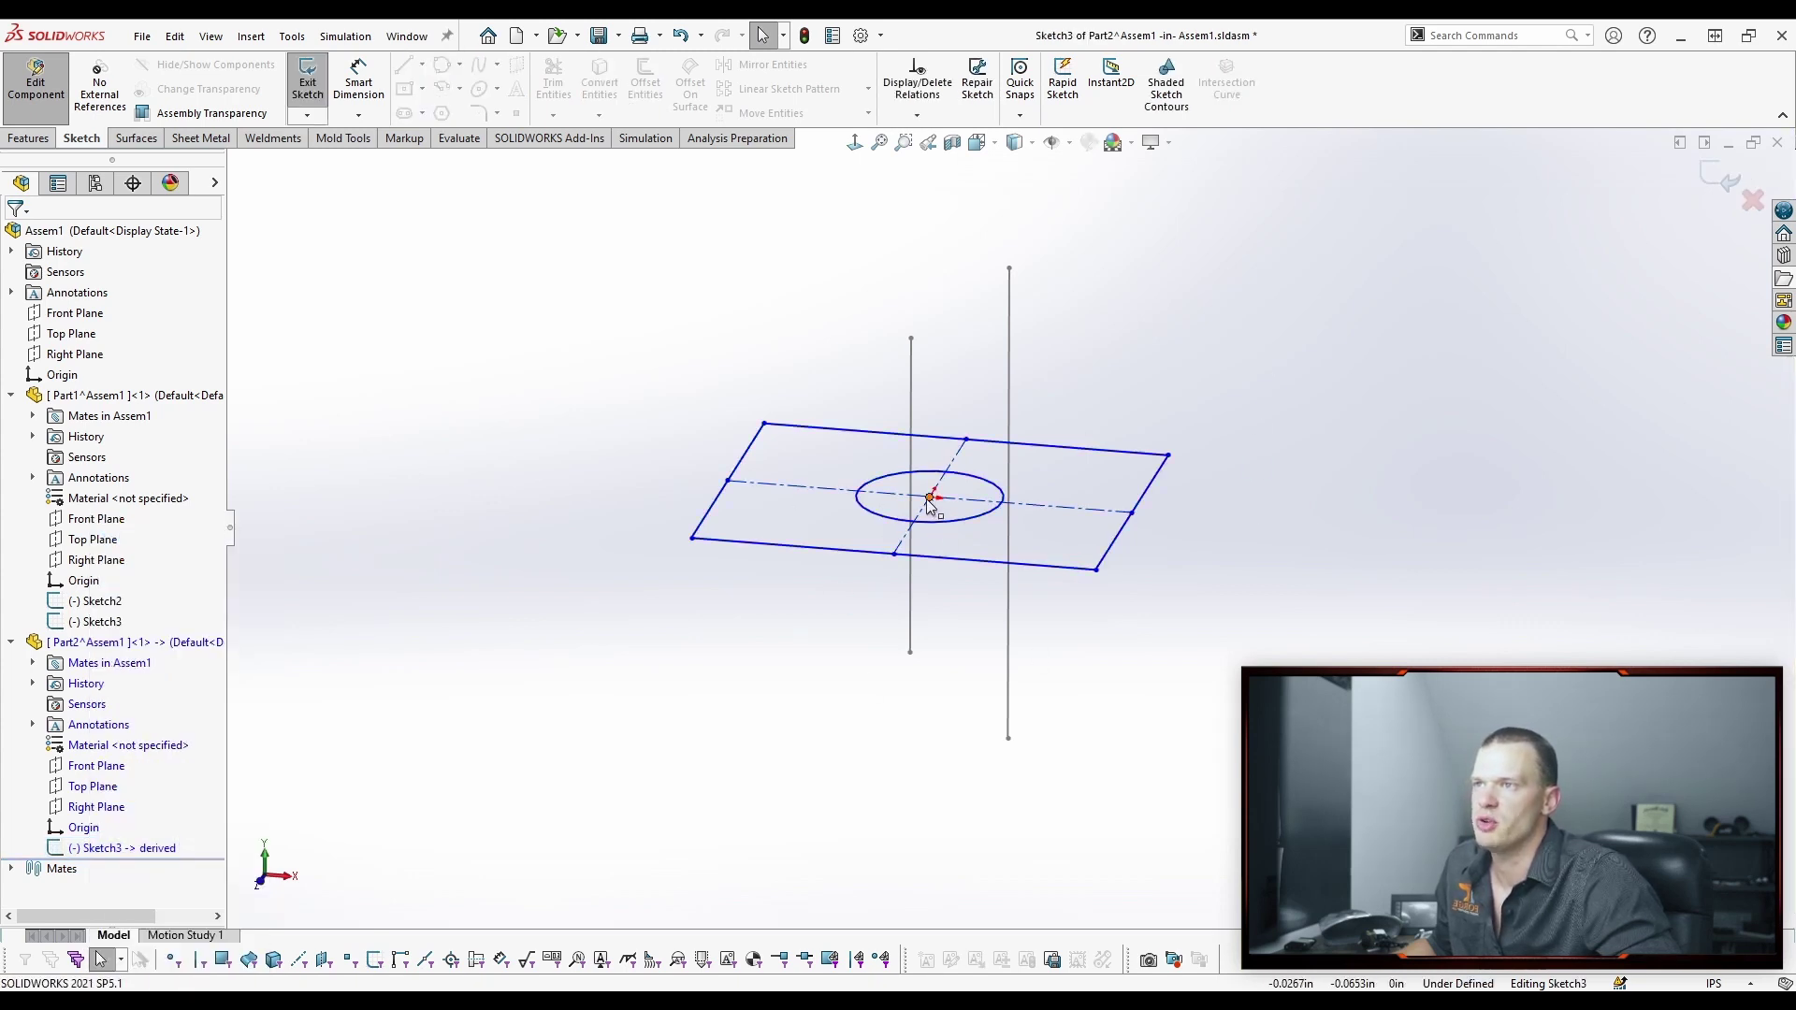
left_click_drag(926, 497, 1036, 675)
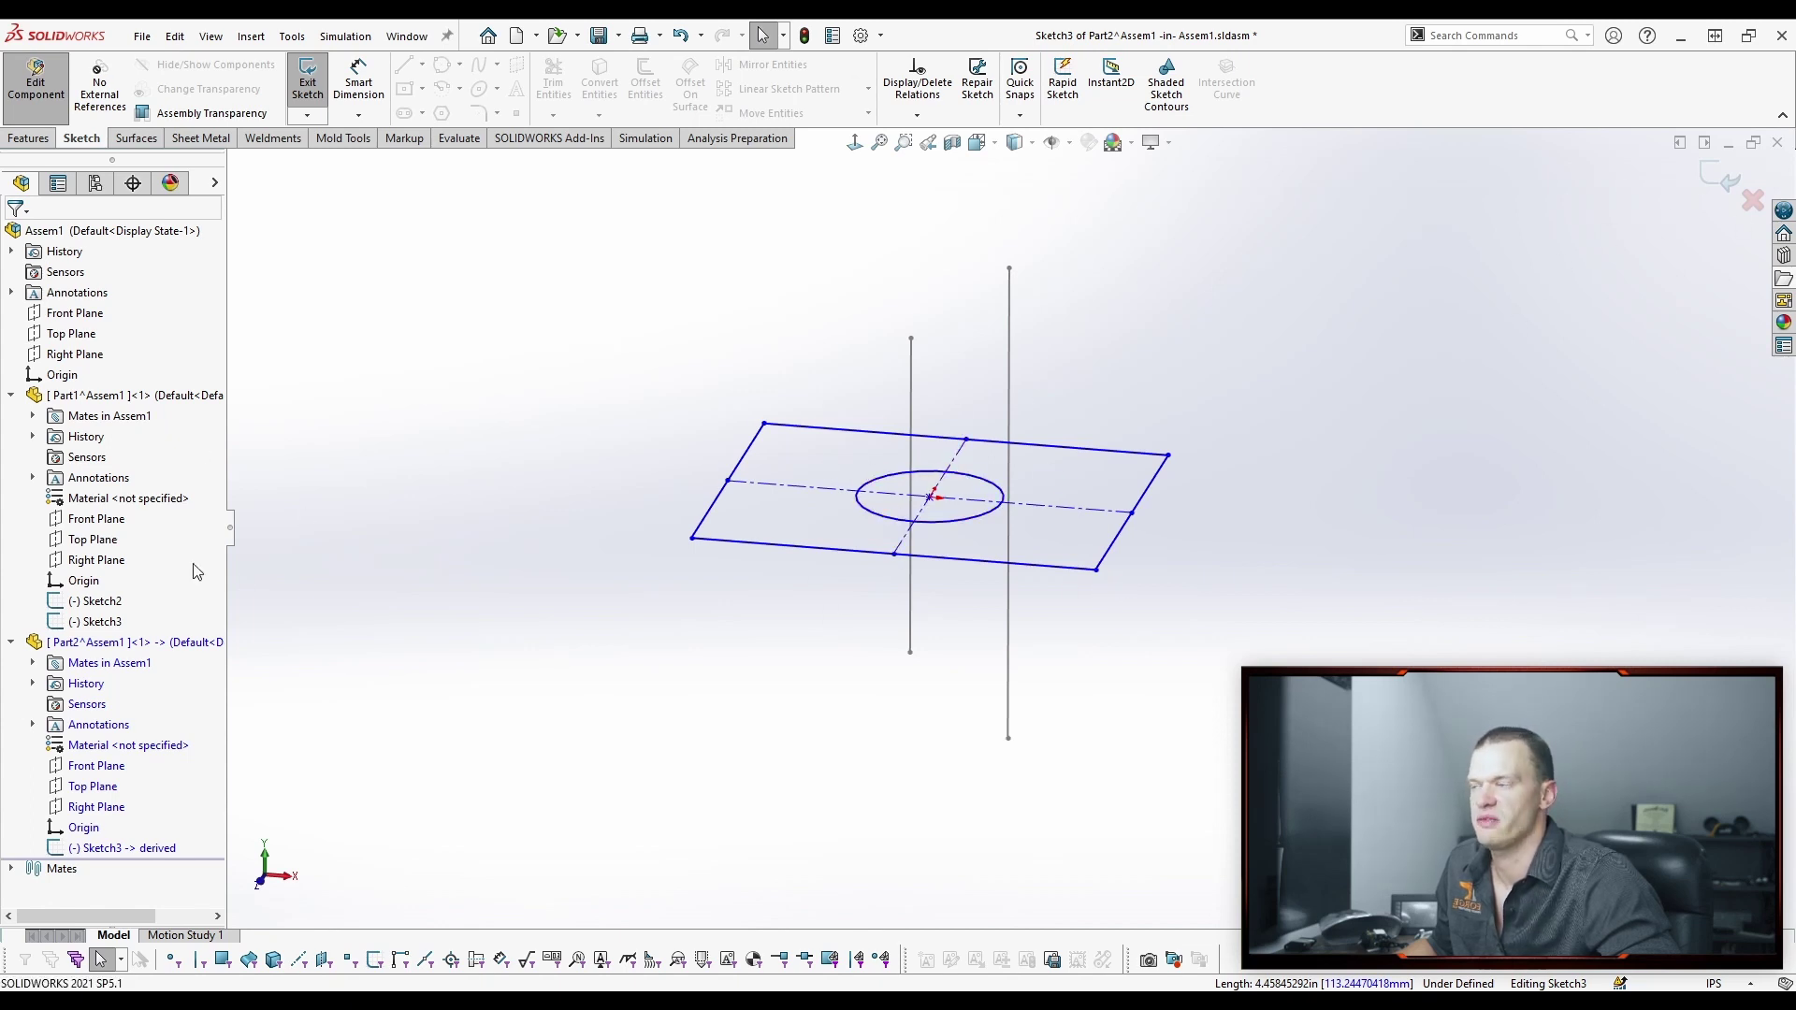
left_click(1720, 171)
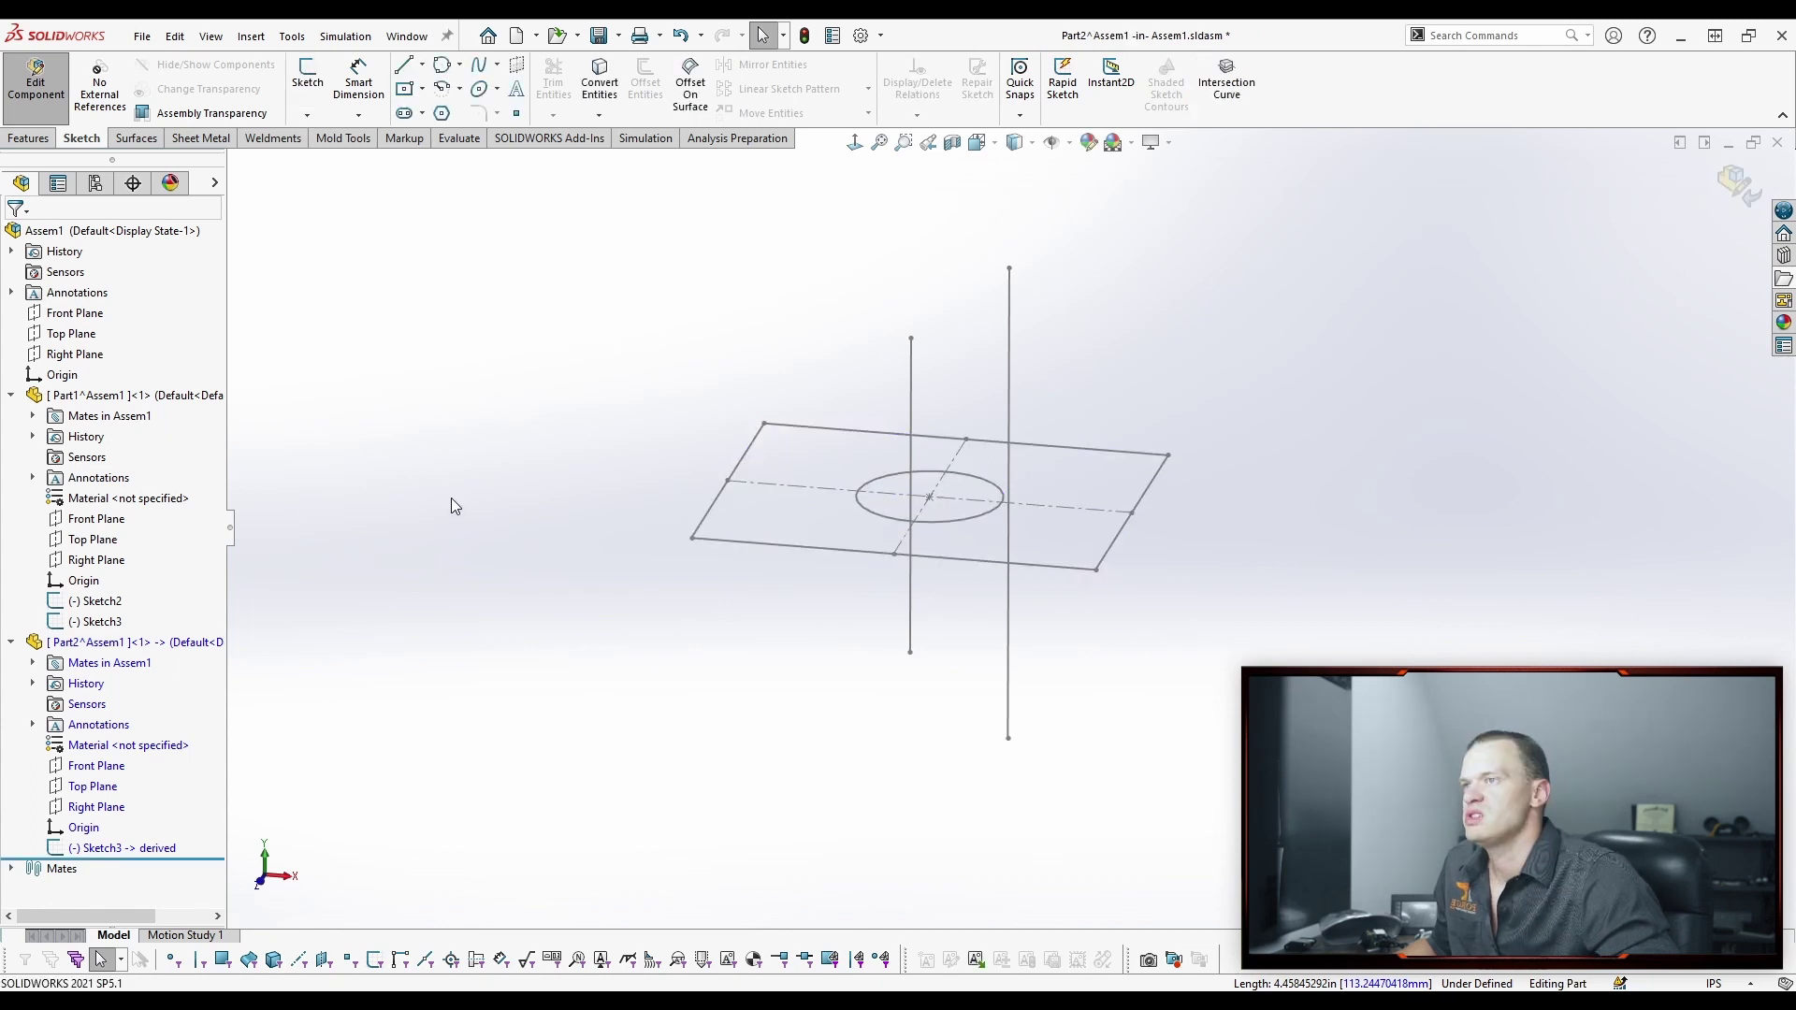
left_click(91, 849)
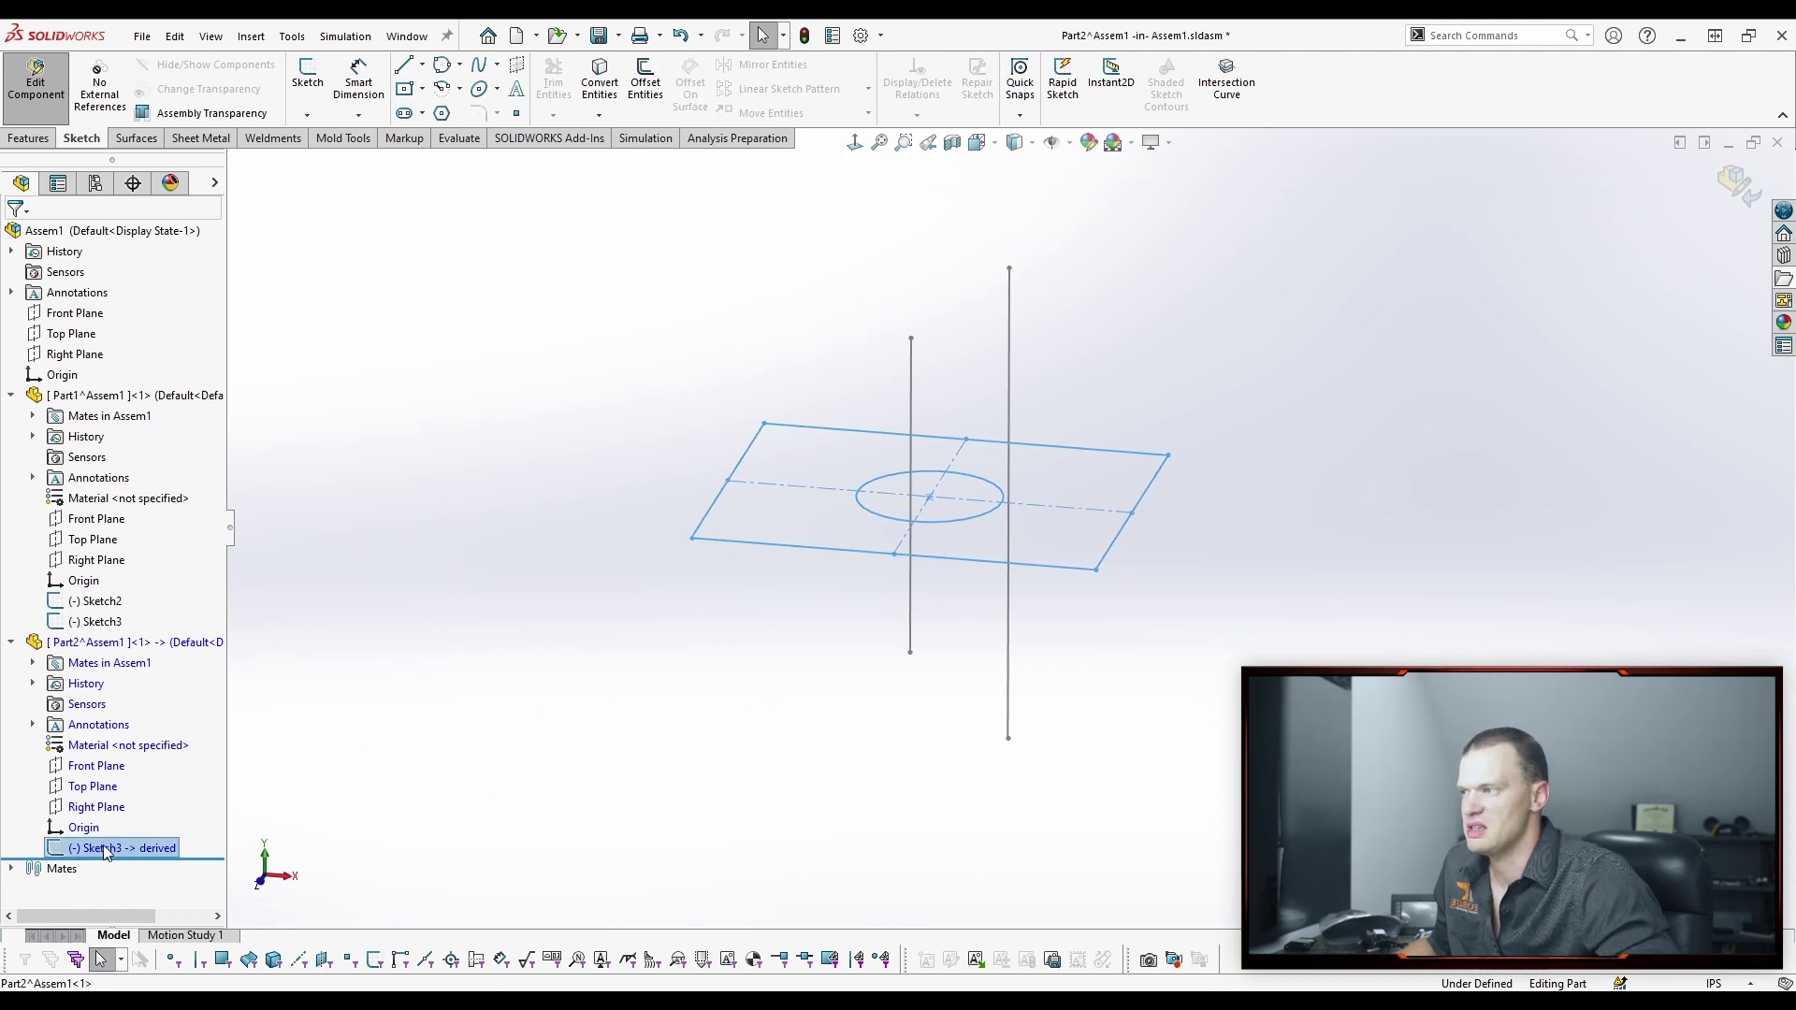
left_click(105, 603)
left_click(435, 685)
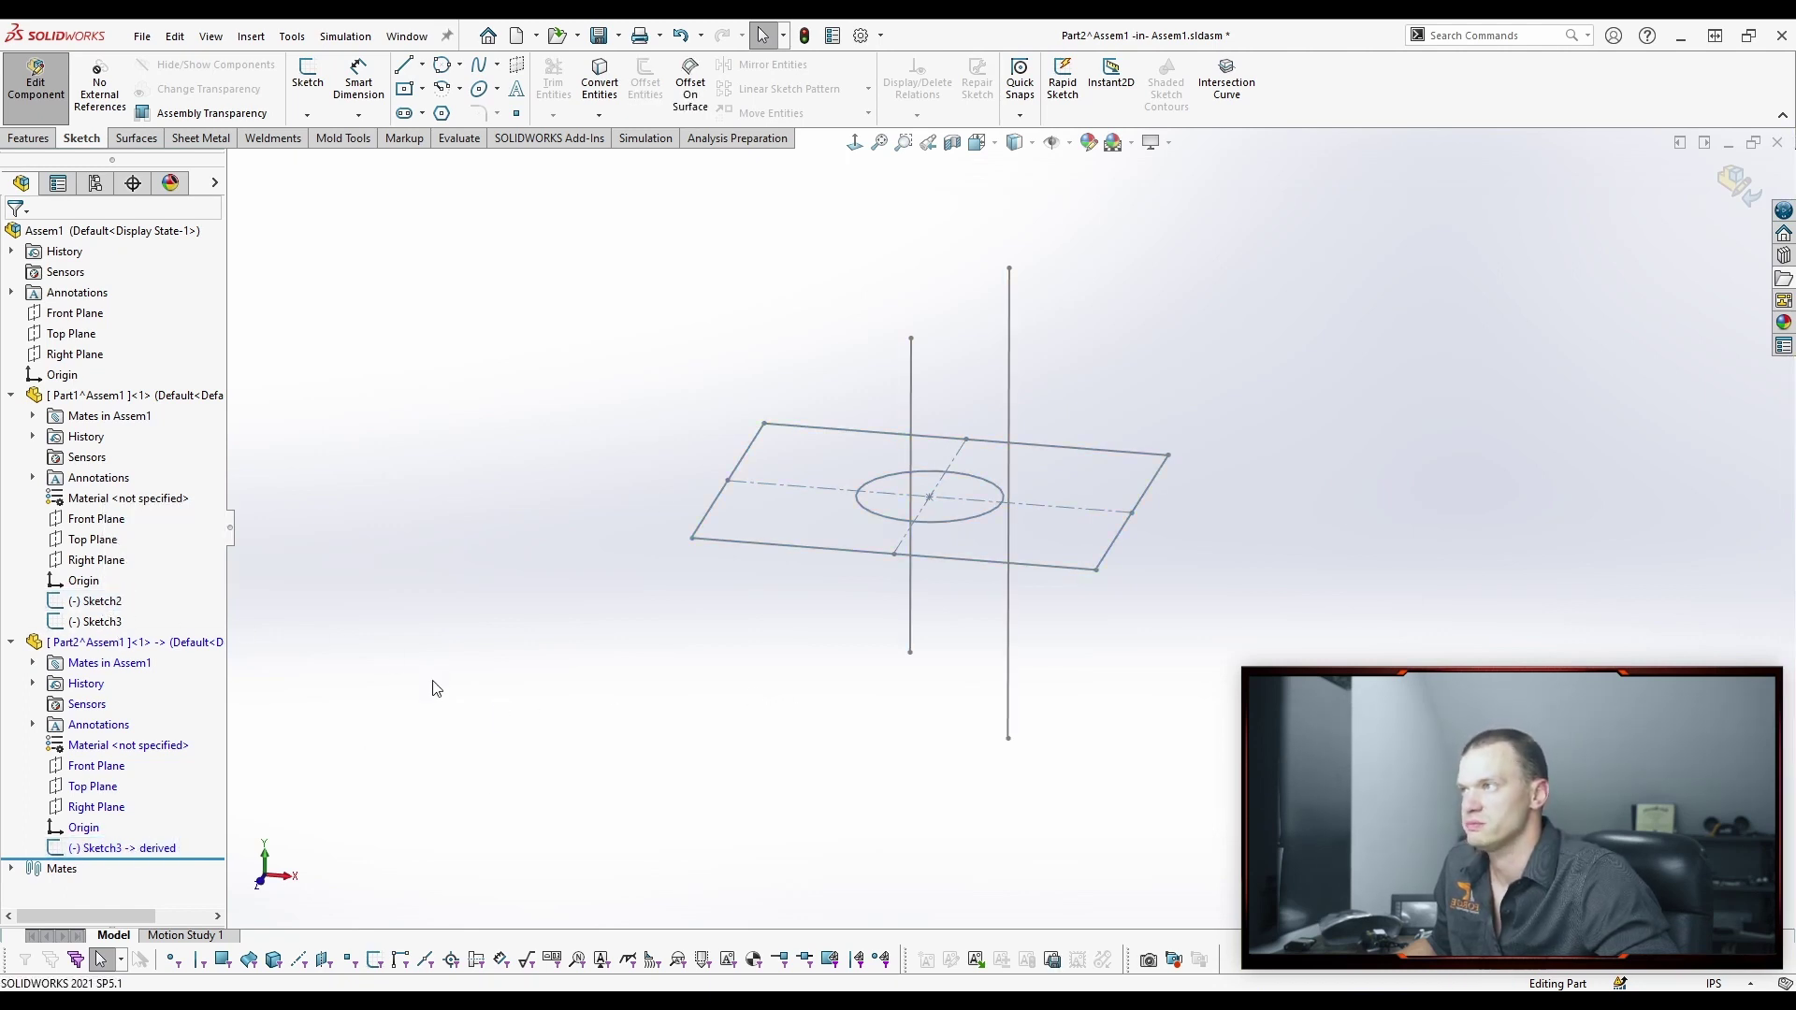
Insert a derived sketch of the first part's vertical-lines sketch on the second part's Front Plane and exit it.
left_click(95, 622)
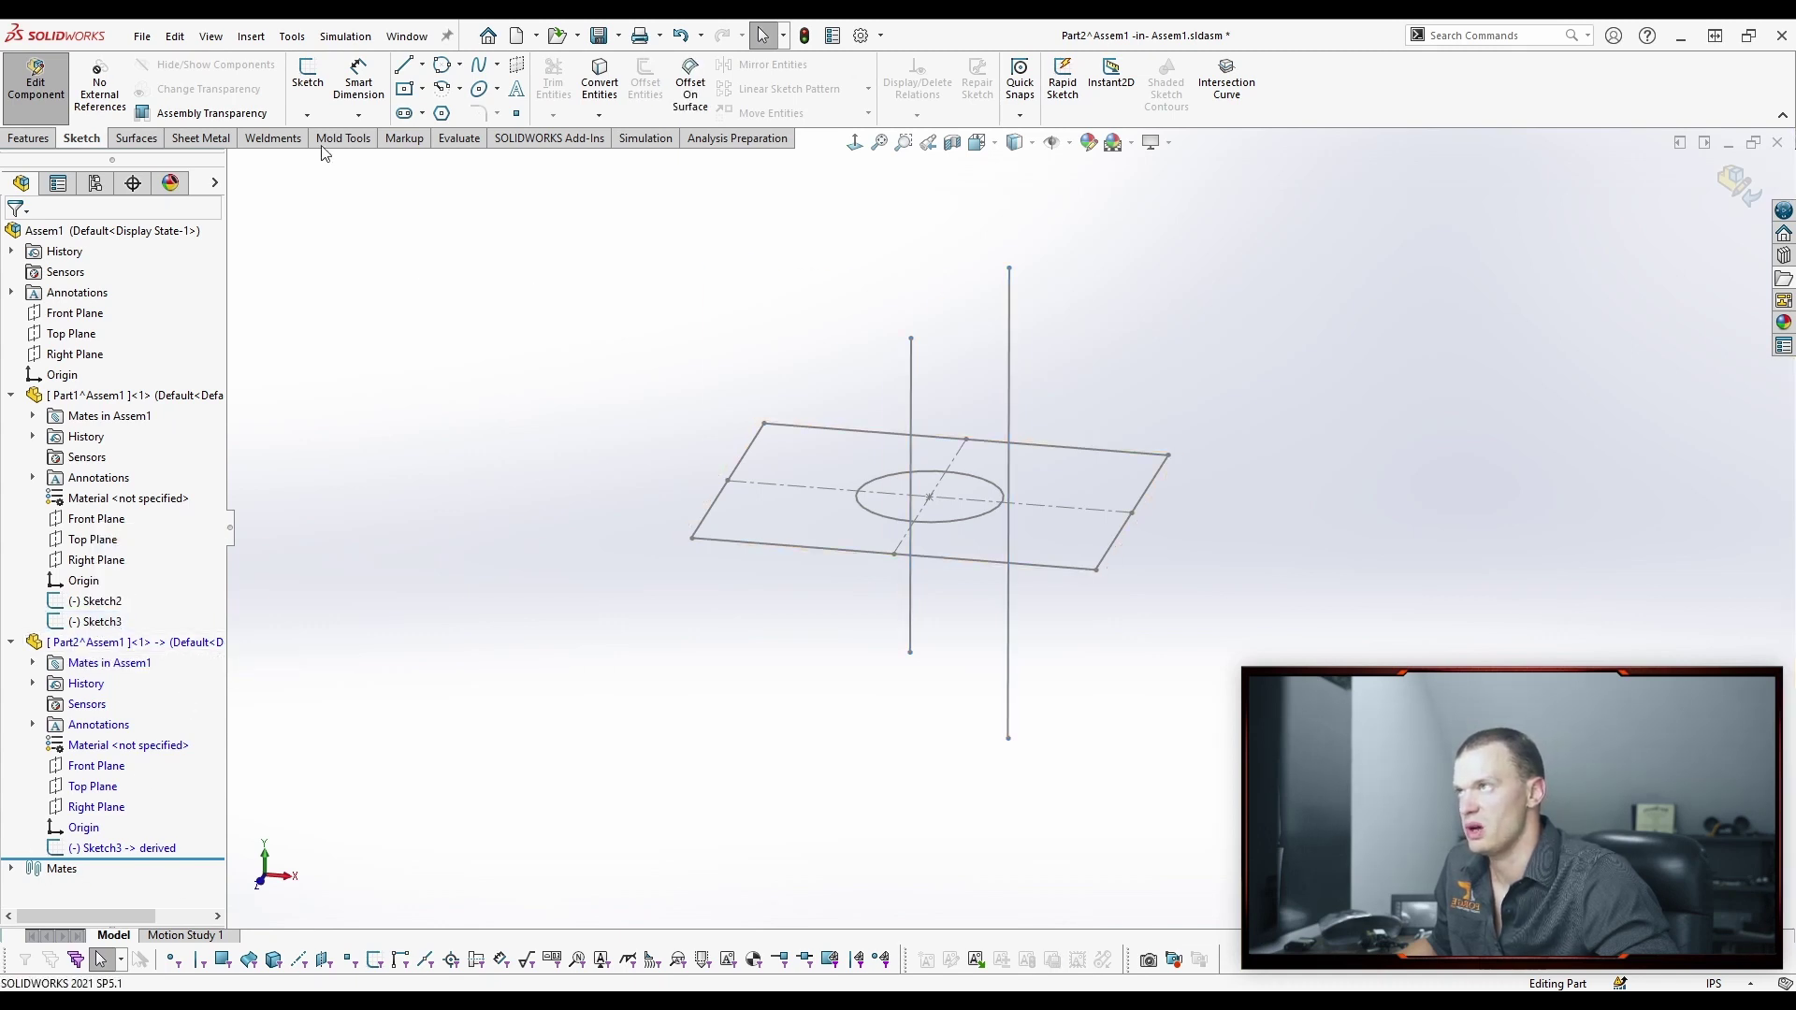
left_click(94, 766, "ctrl")
left_click(290, 37)
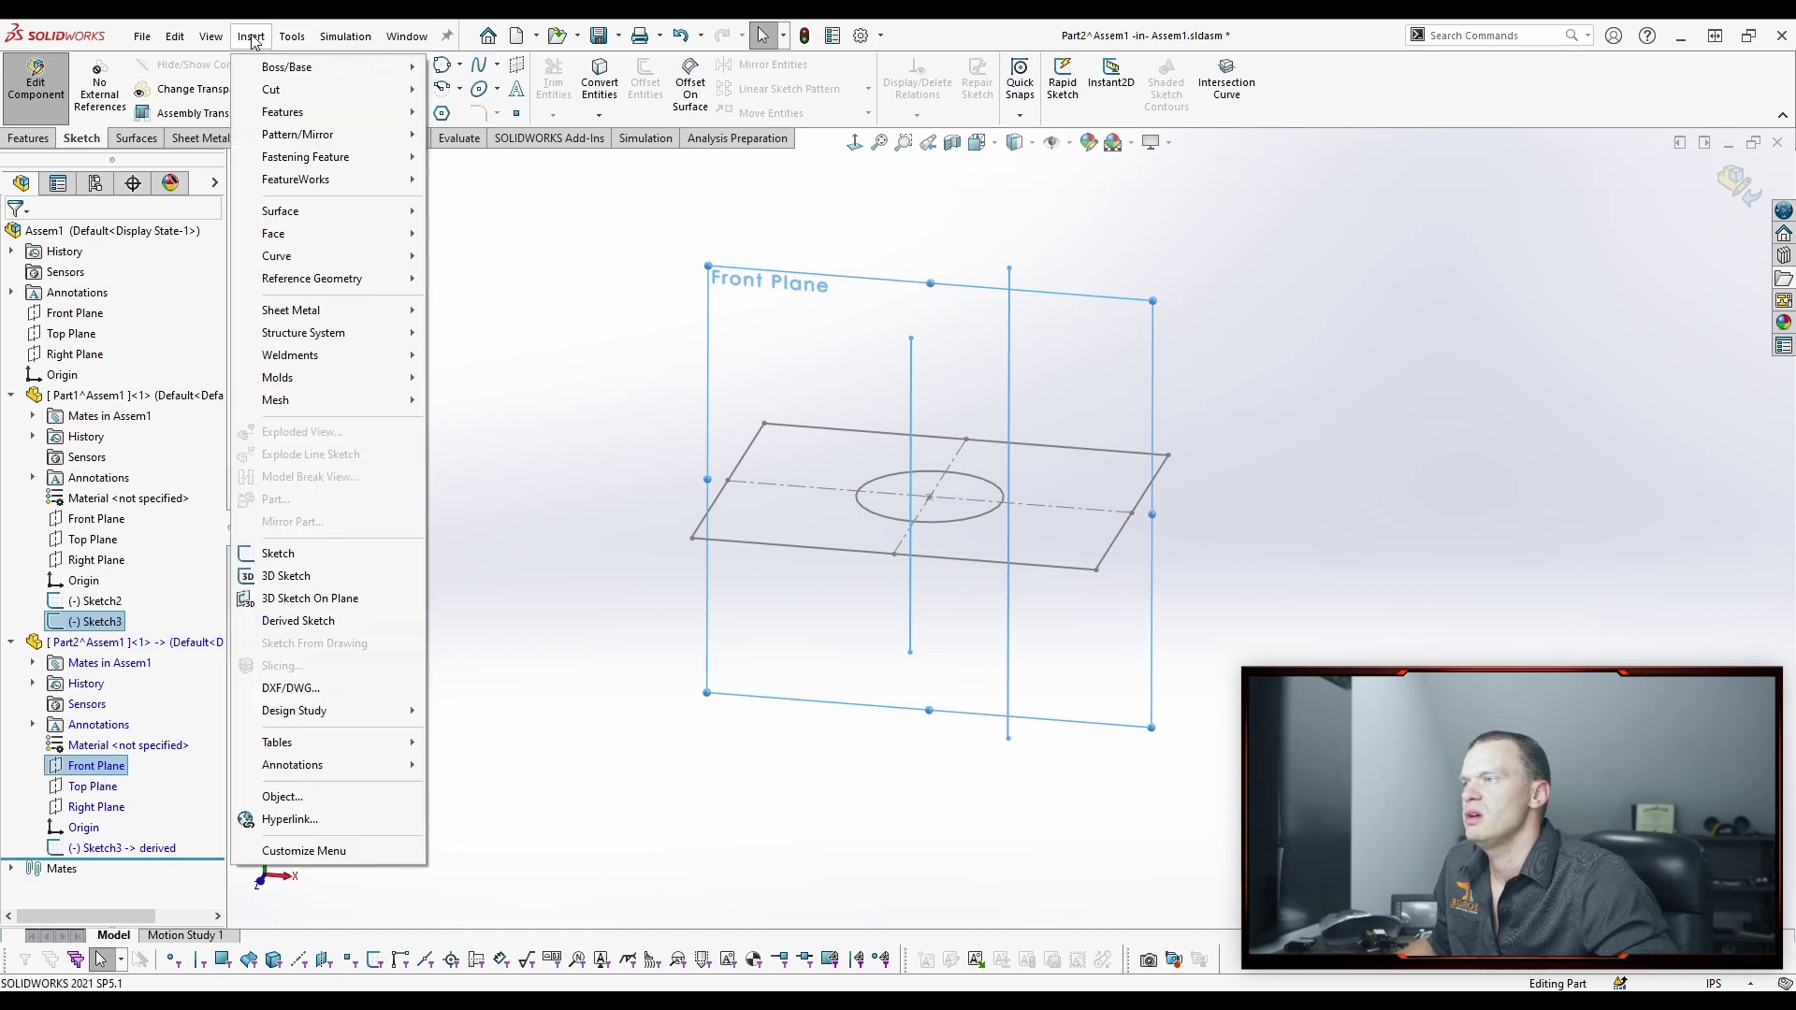
left_click(300, 621)
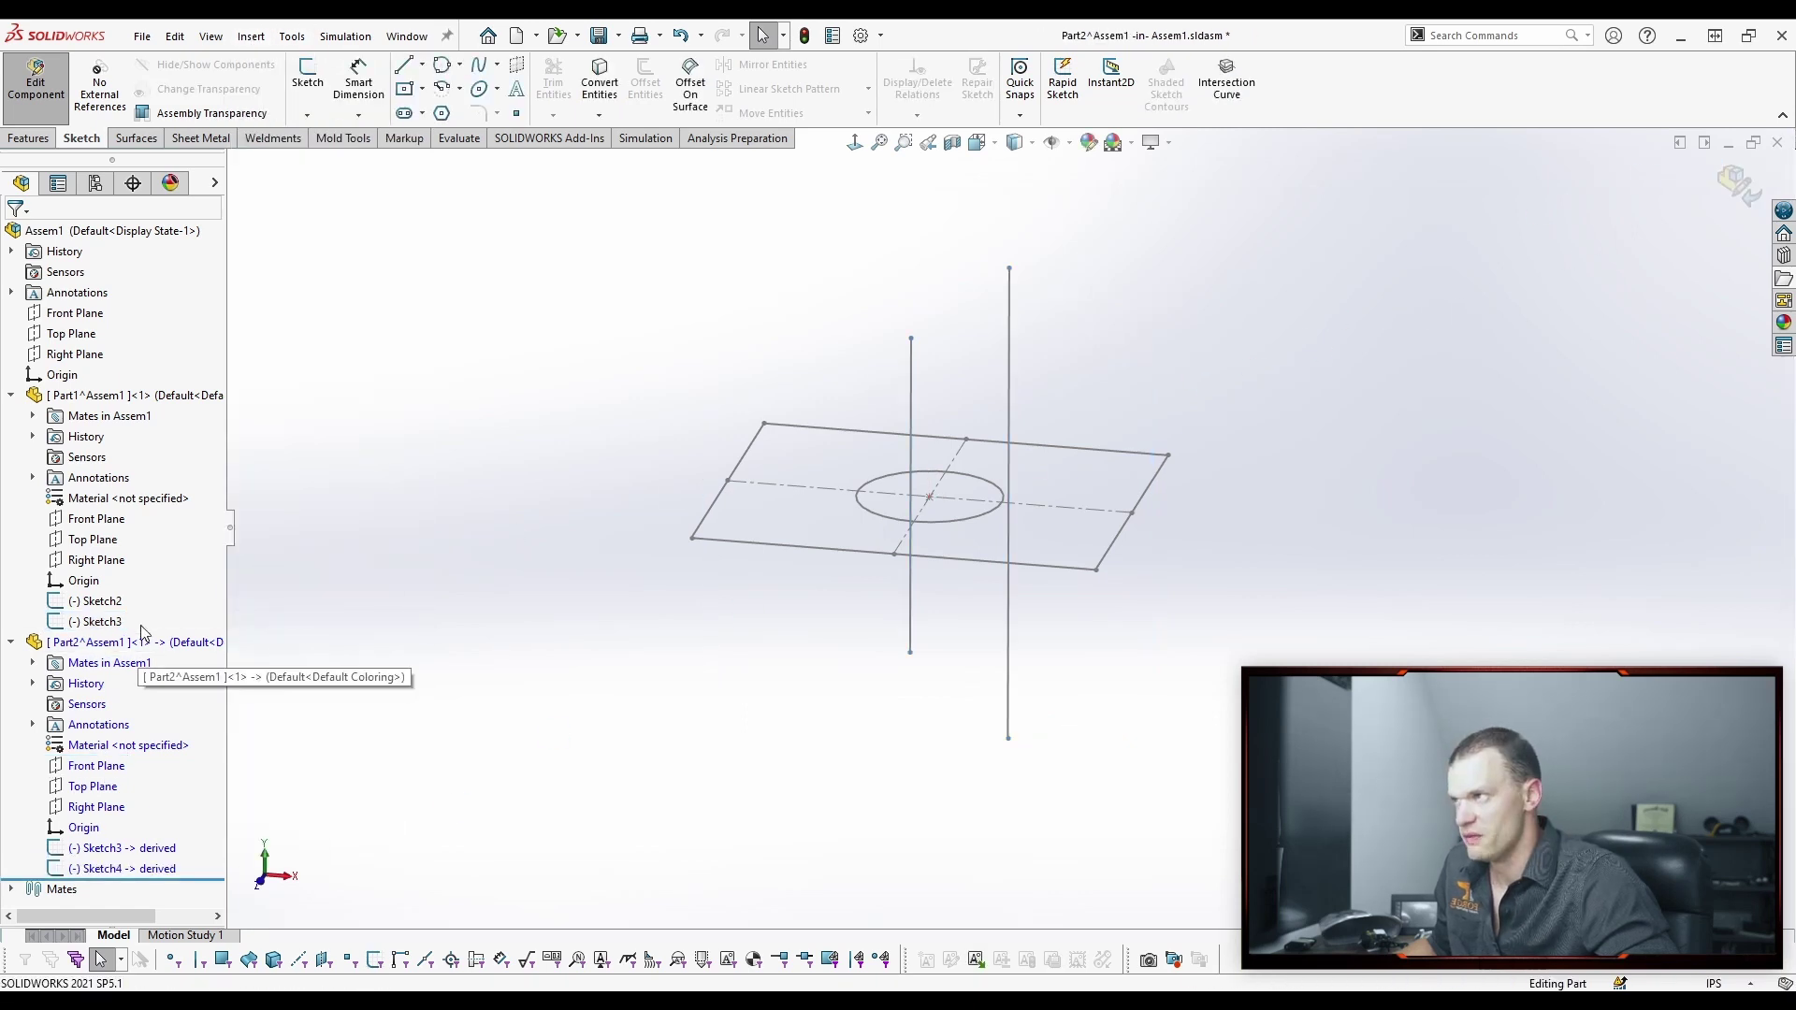
Hide the first part and highlight the second part's two derived sketches to check their geometry.
left_click(177, 397)
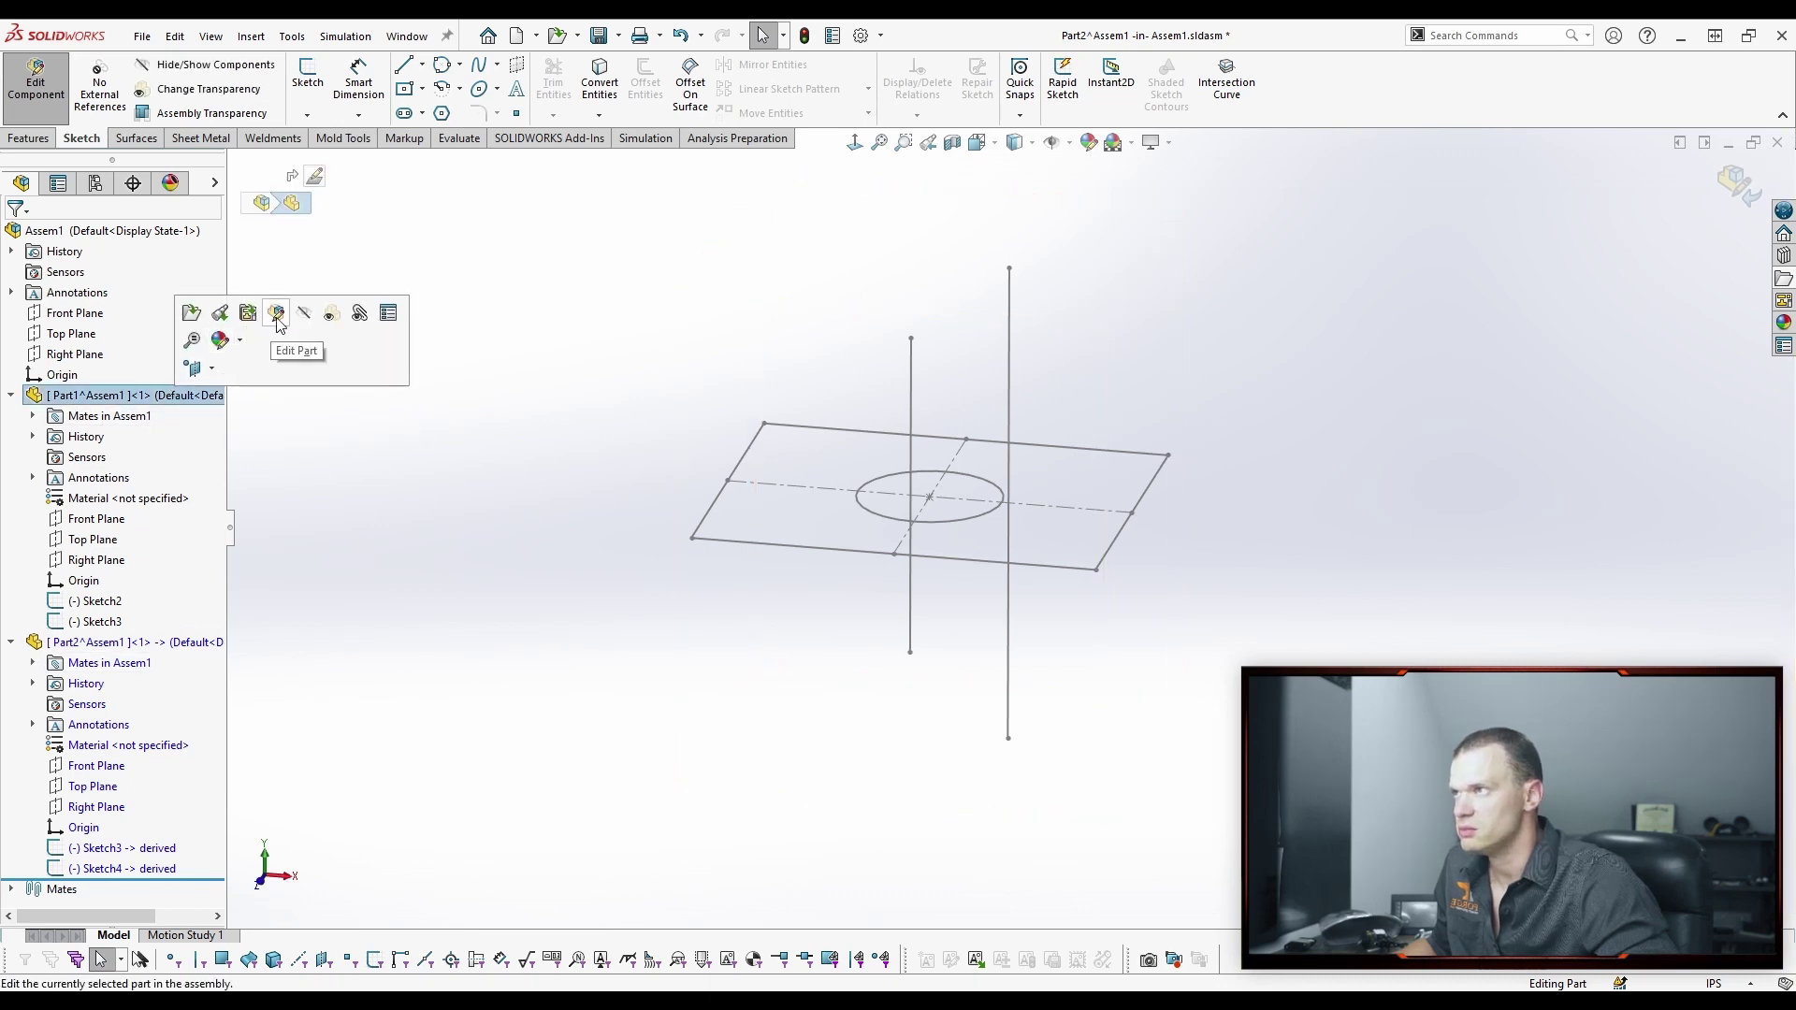
left_click(305, 314)
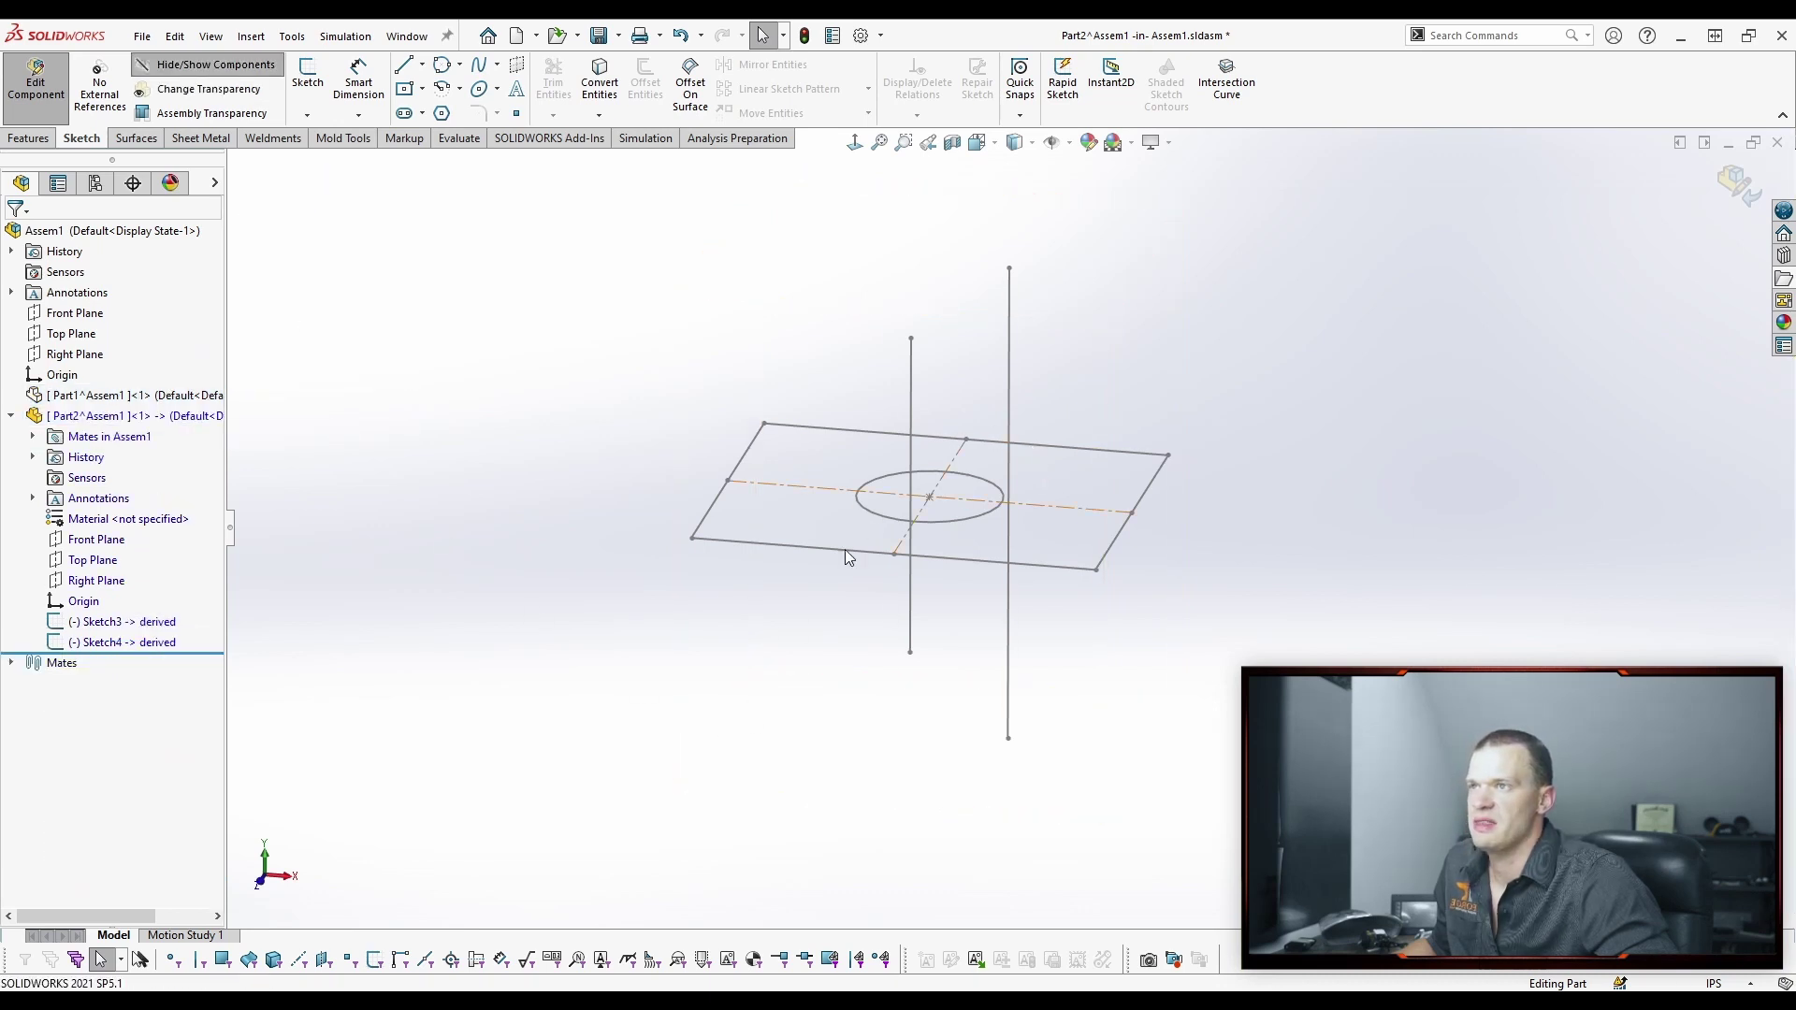
left_click(113, 624)
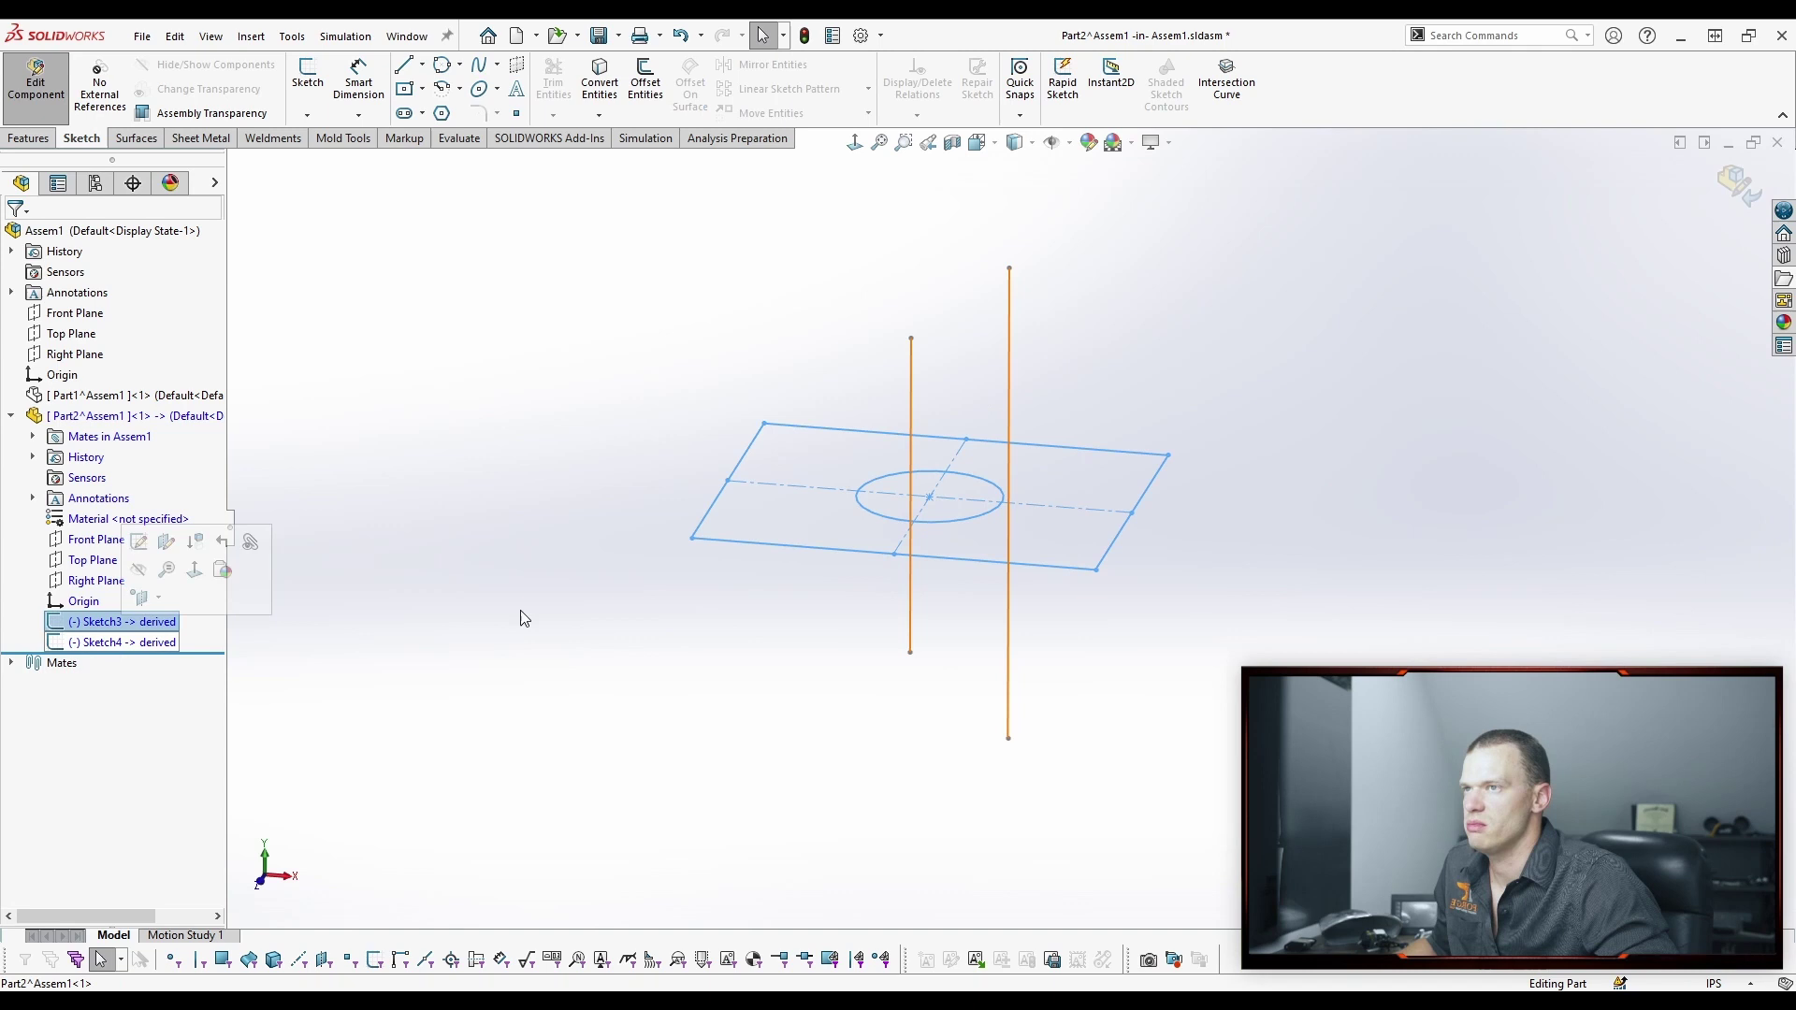
left_click(620, 614)
left_click(119, 624)
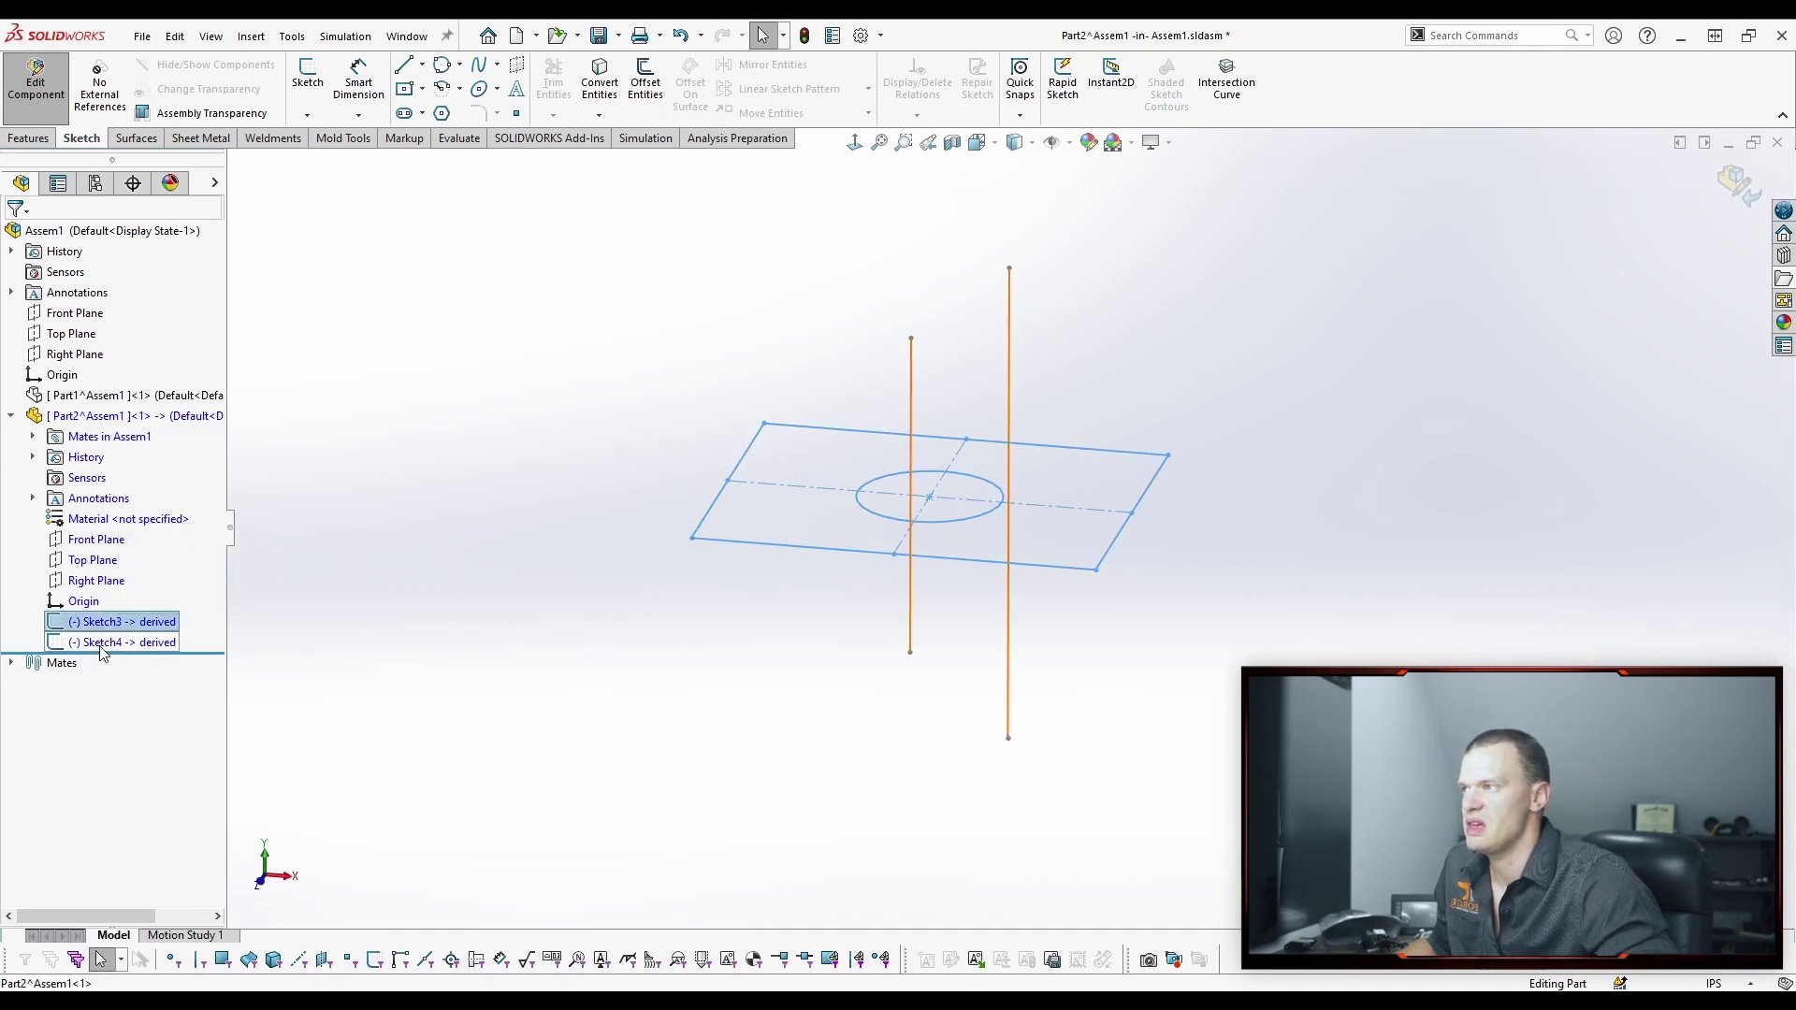
left_click(106, 644, "ctrl")
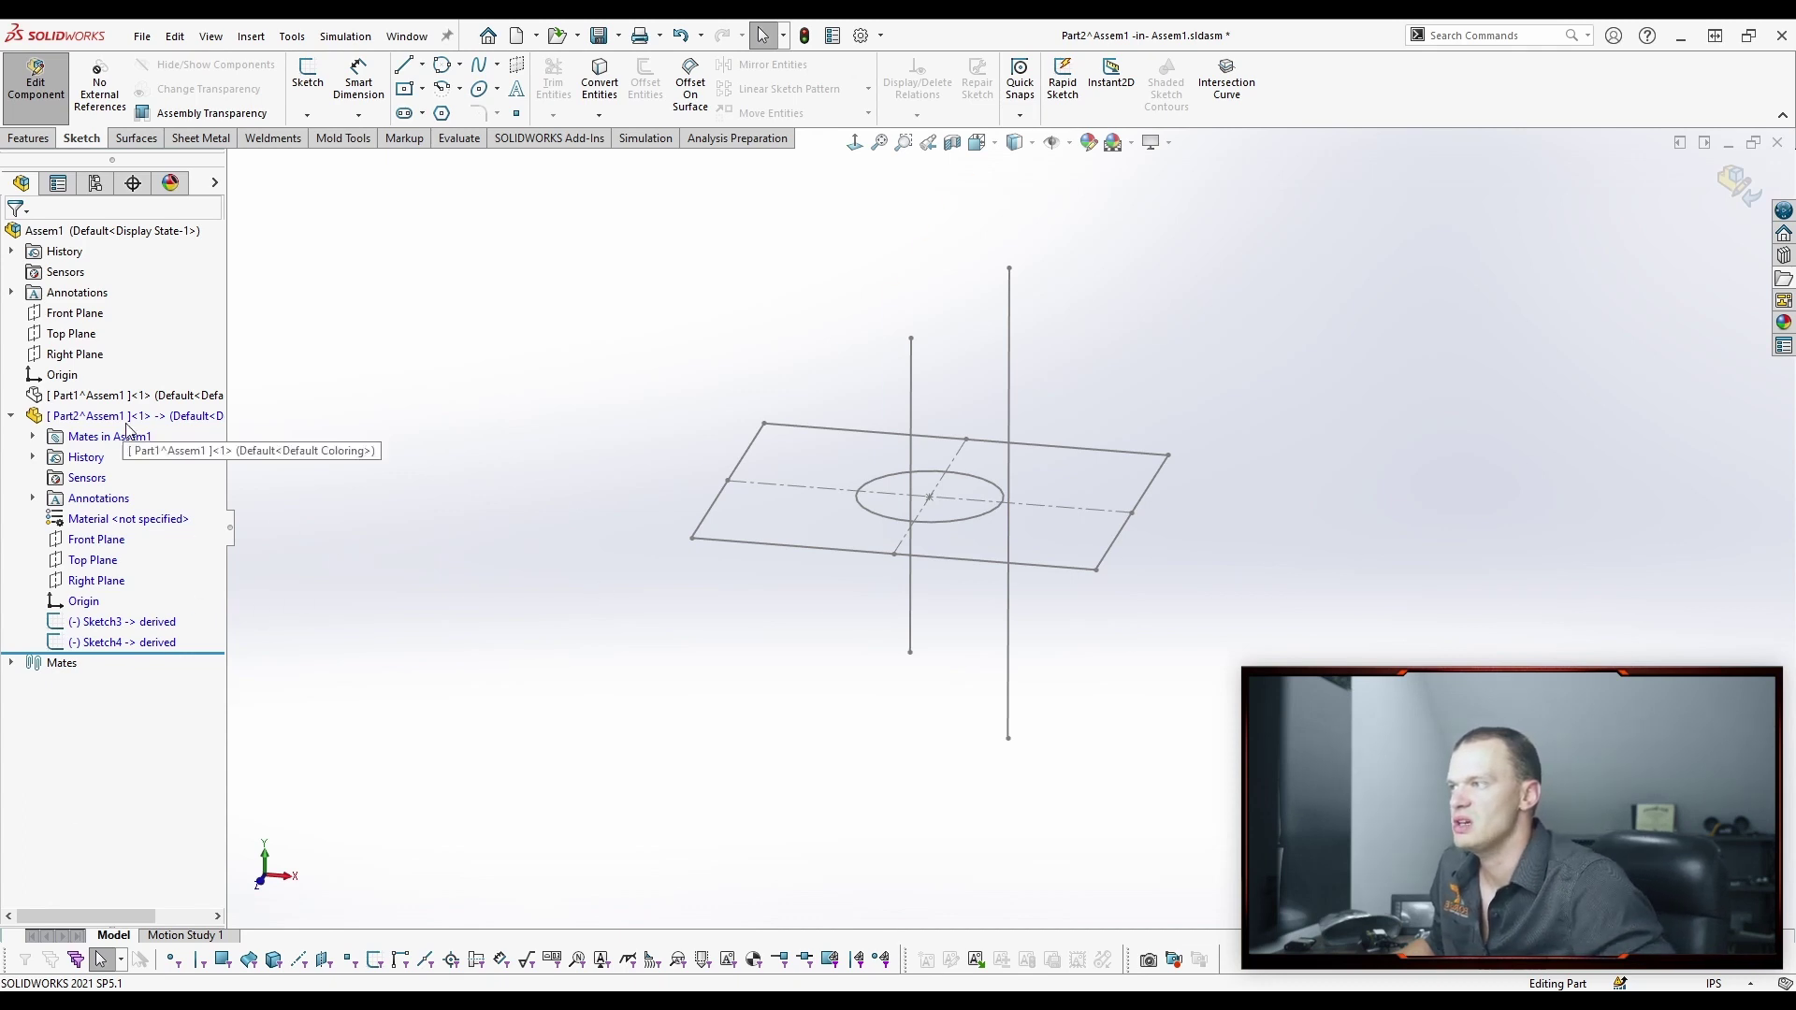
left_click(117, 622)
left_click_drag(117, 622, 93, 652)
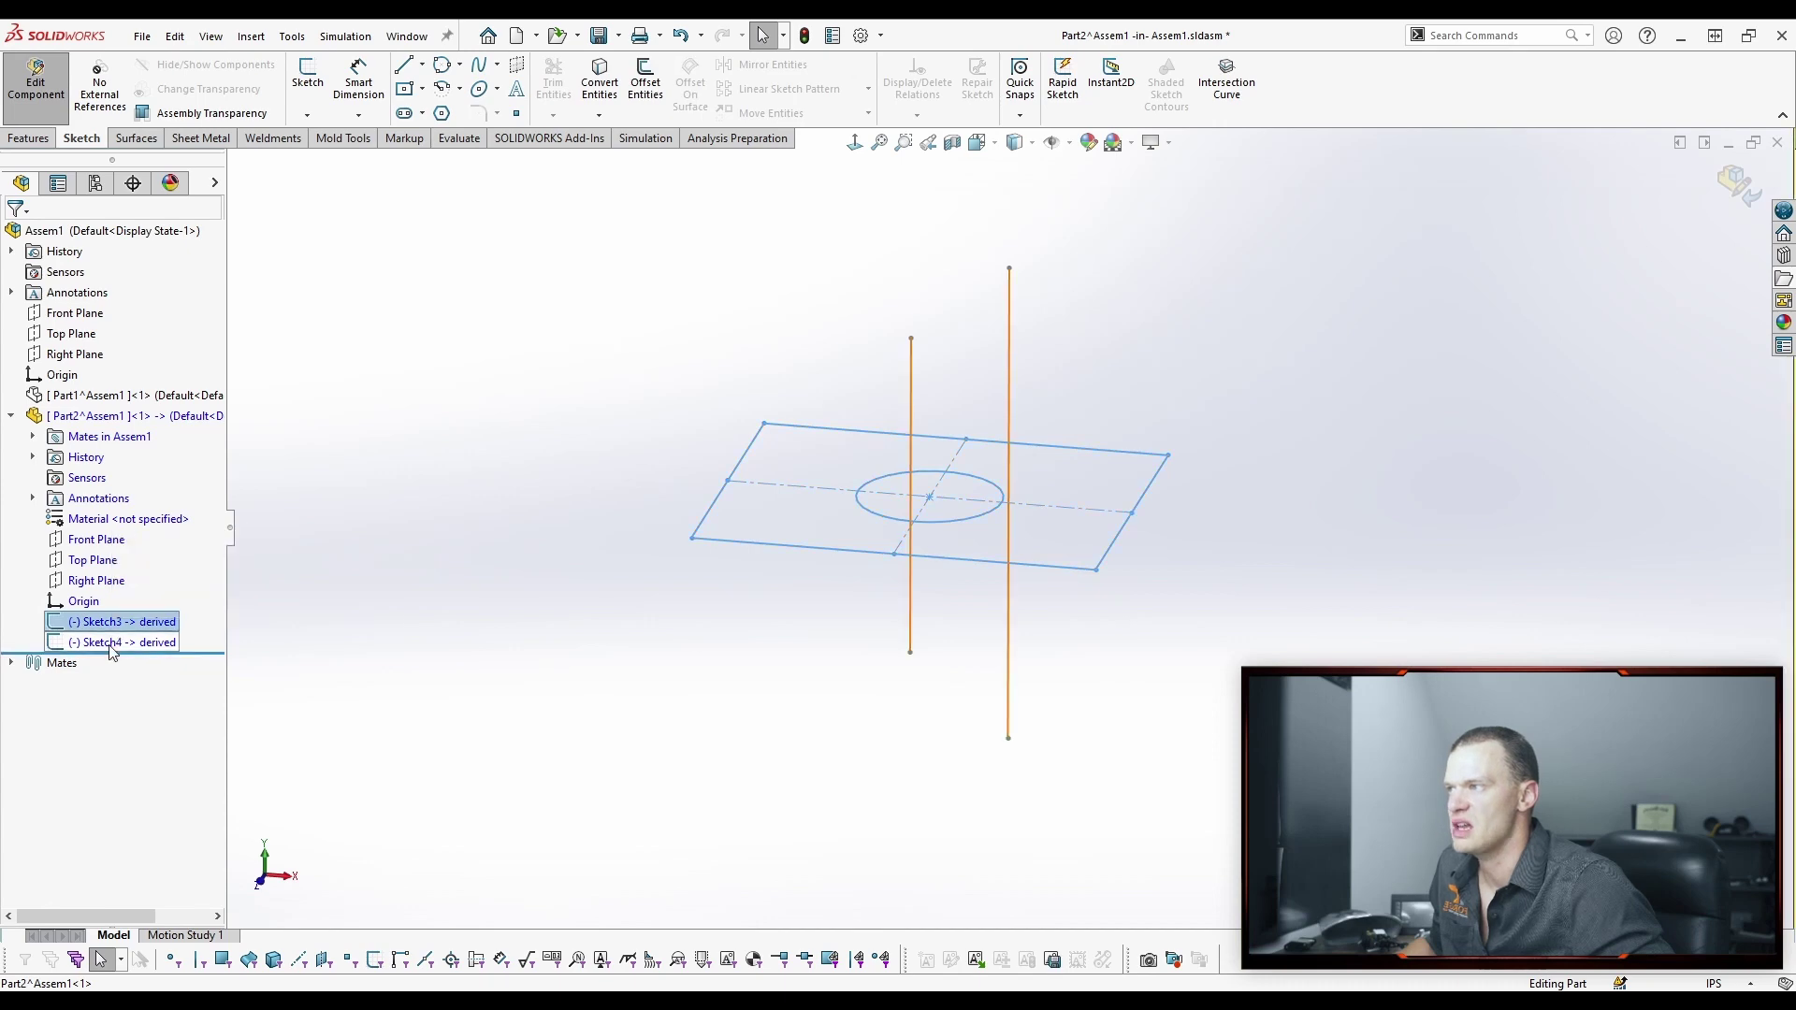
left_click(135, 641, "ctrl")
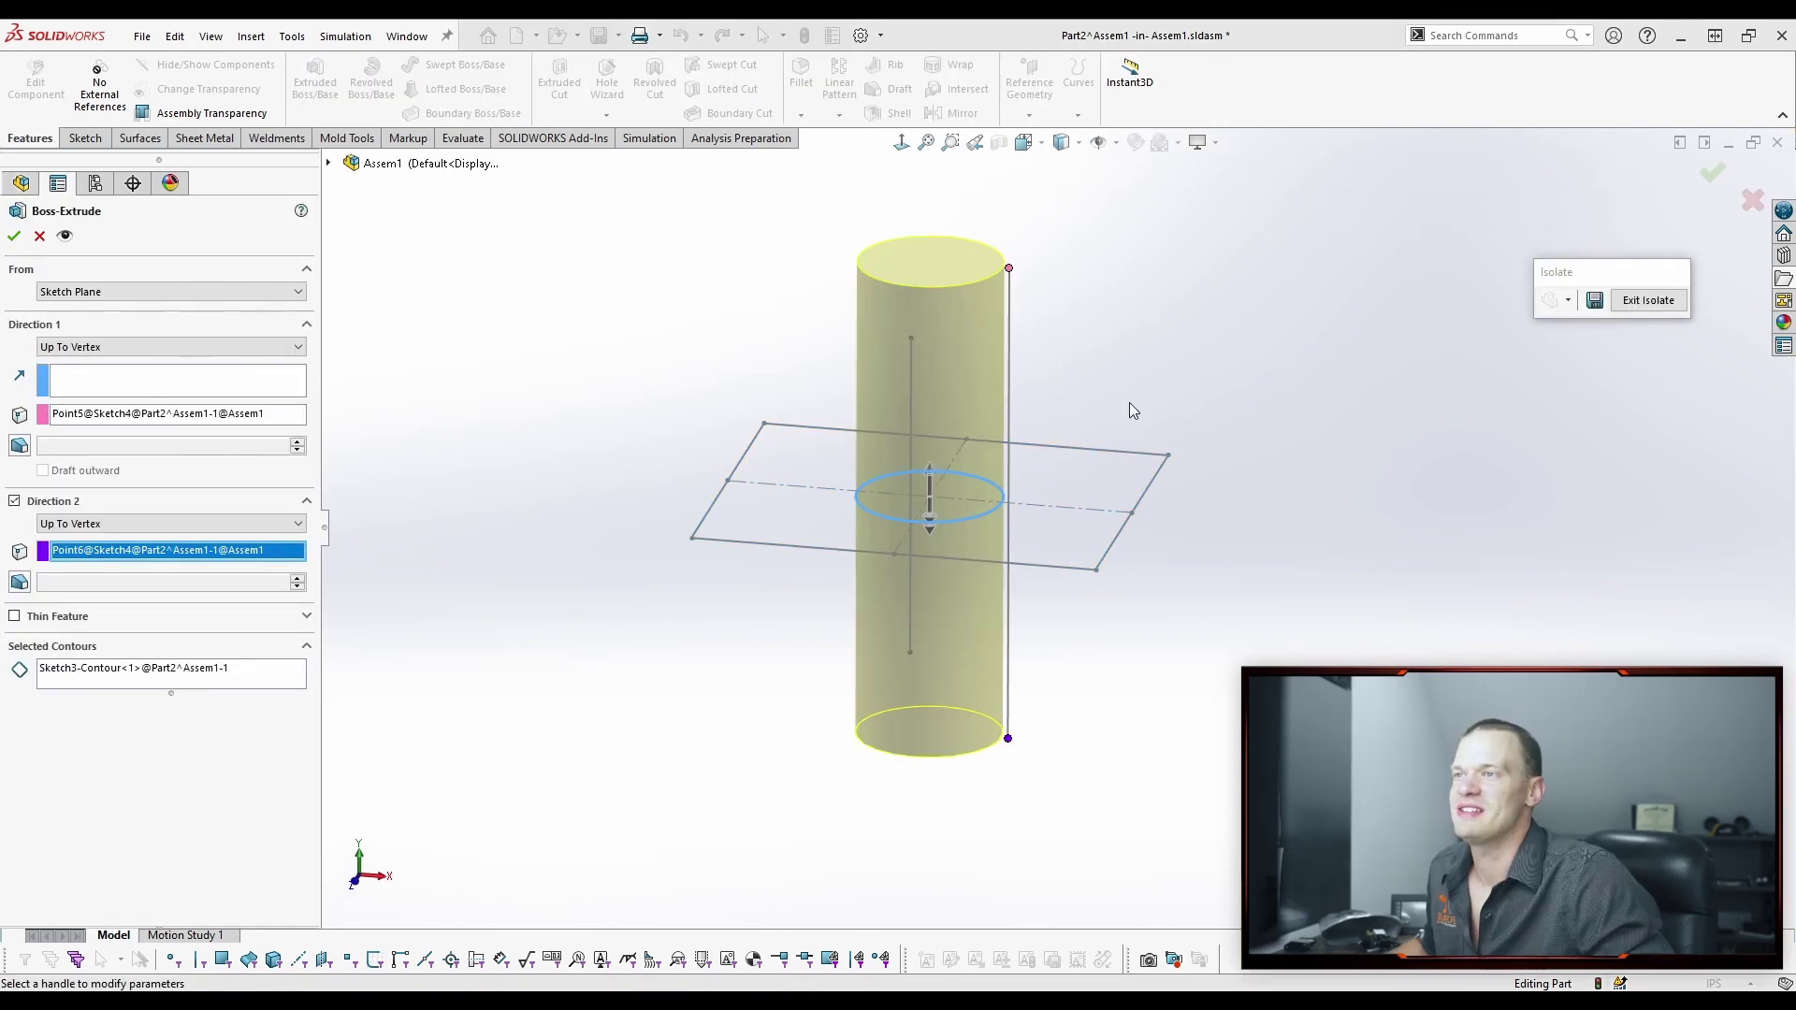
Extrude the derived sketch's circle Up To Vertex in both directions, ending at the upper and lower endpoints of the longer vertical line.
left_click(40, 235)
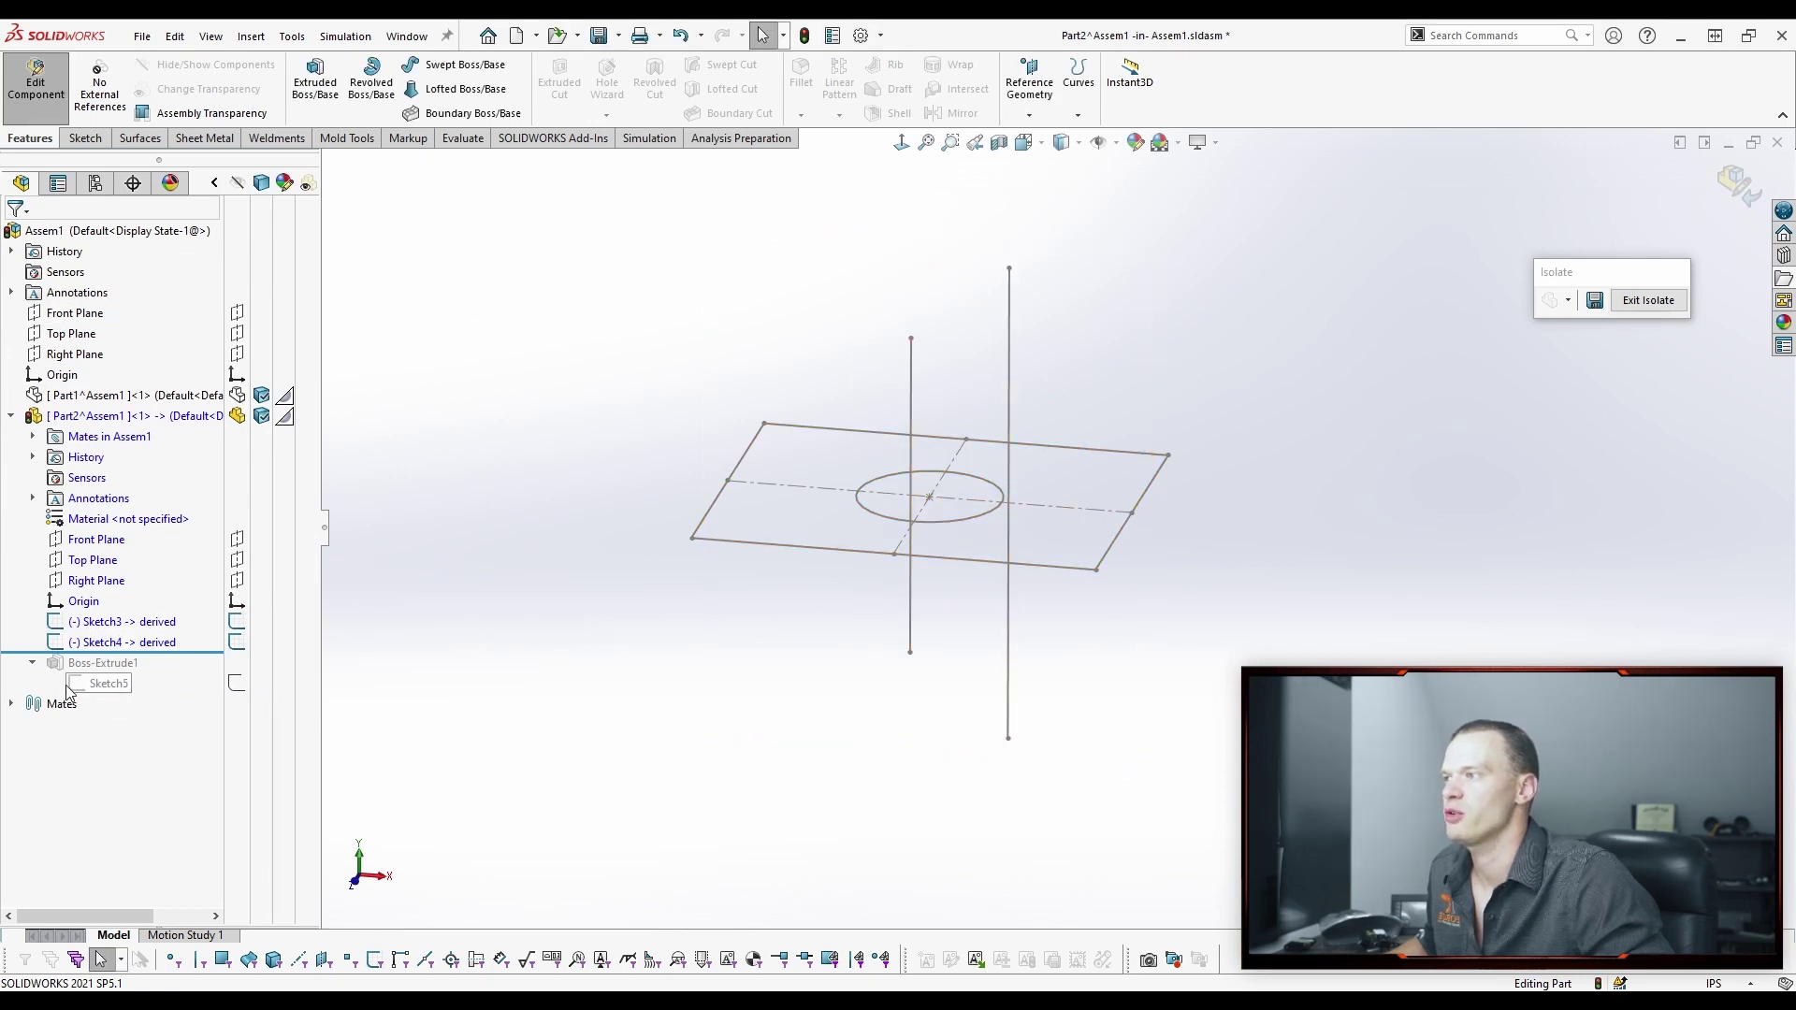
key("Return")
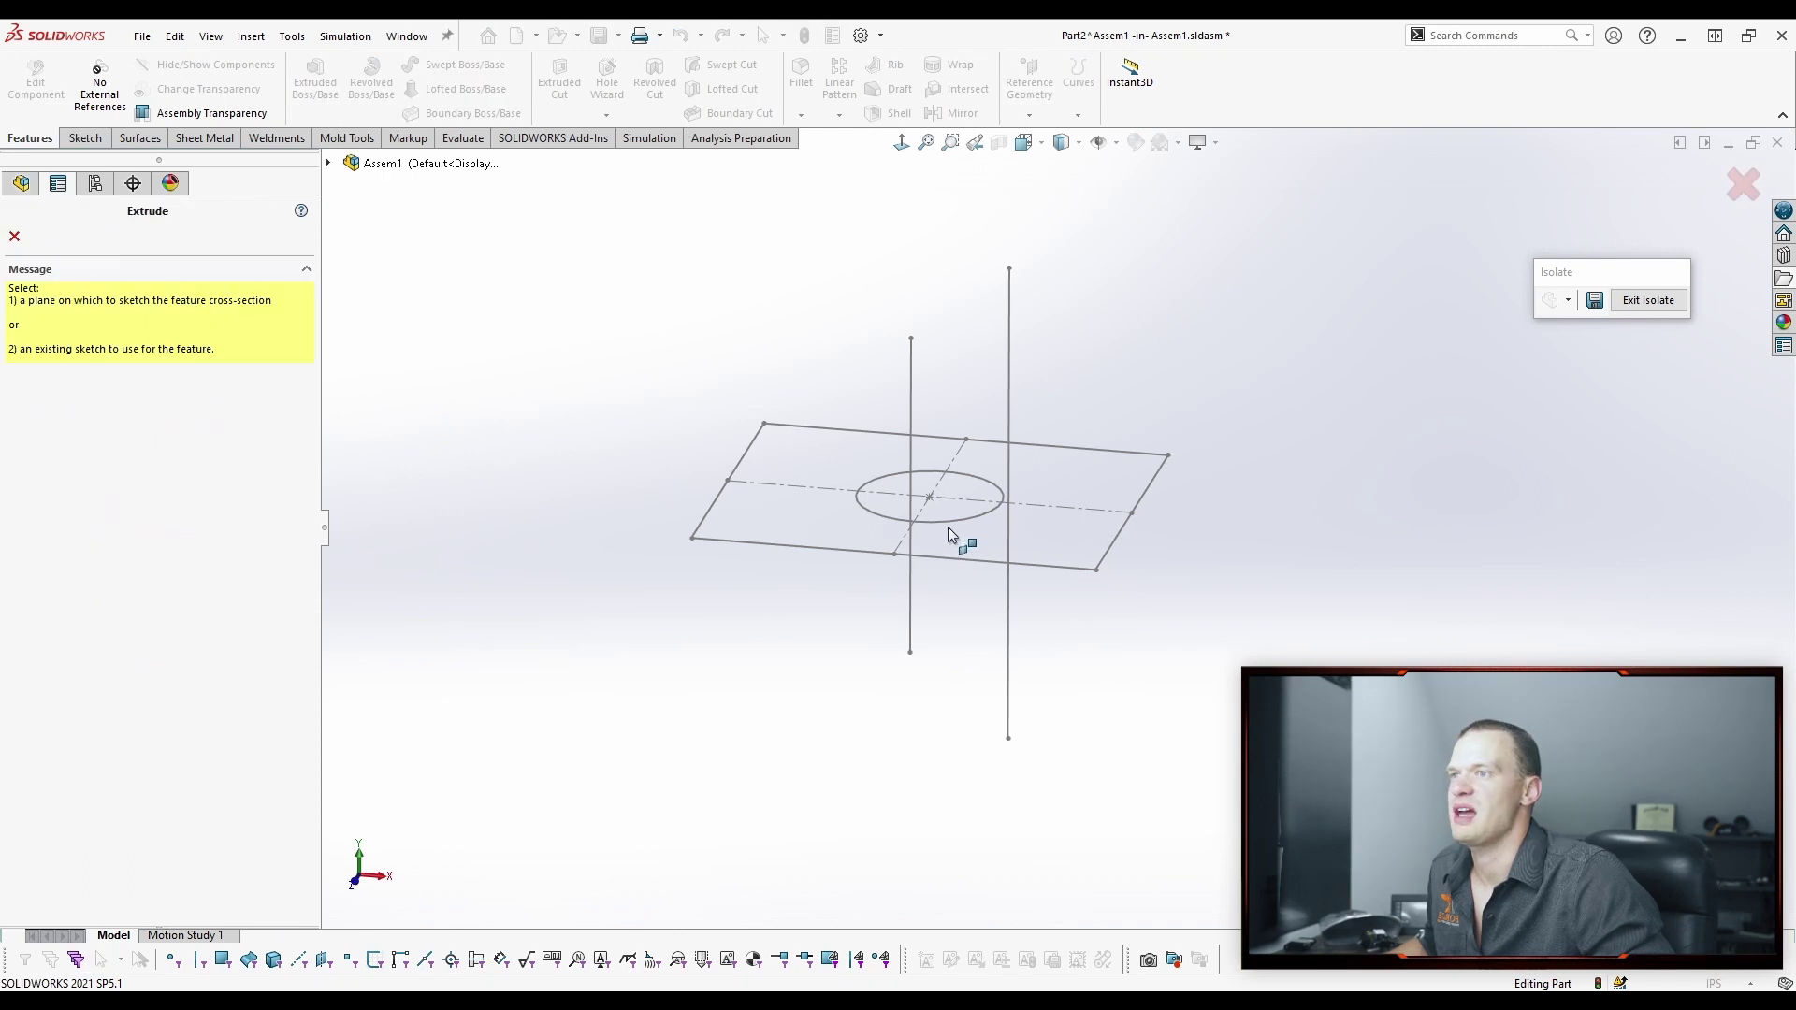
left_click(958, 520)
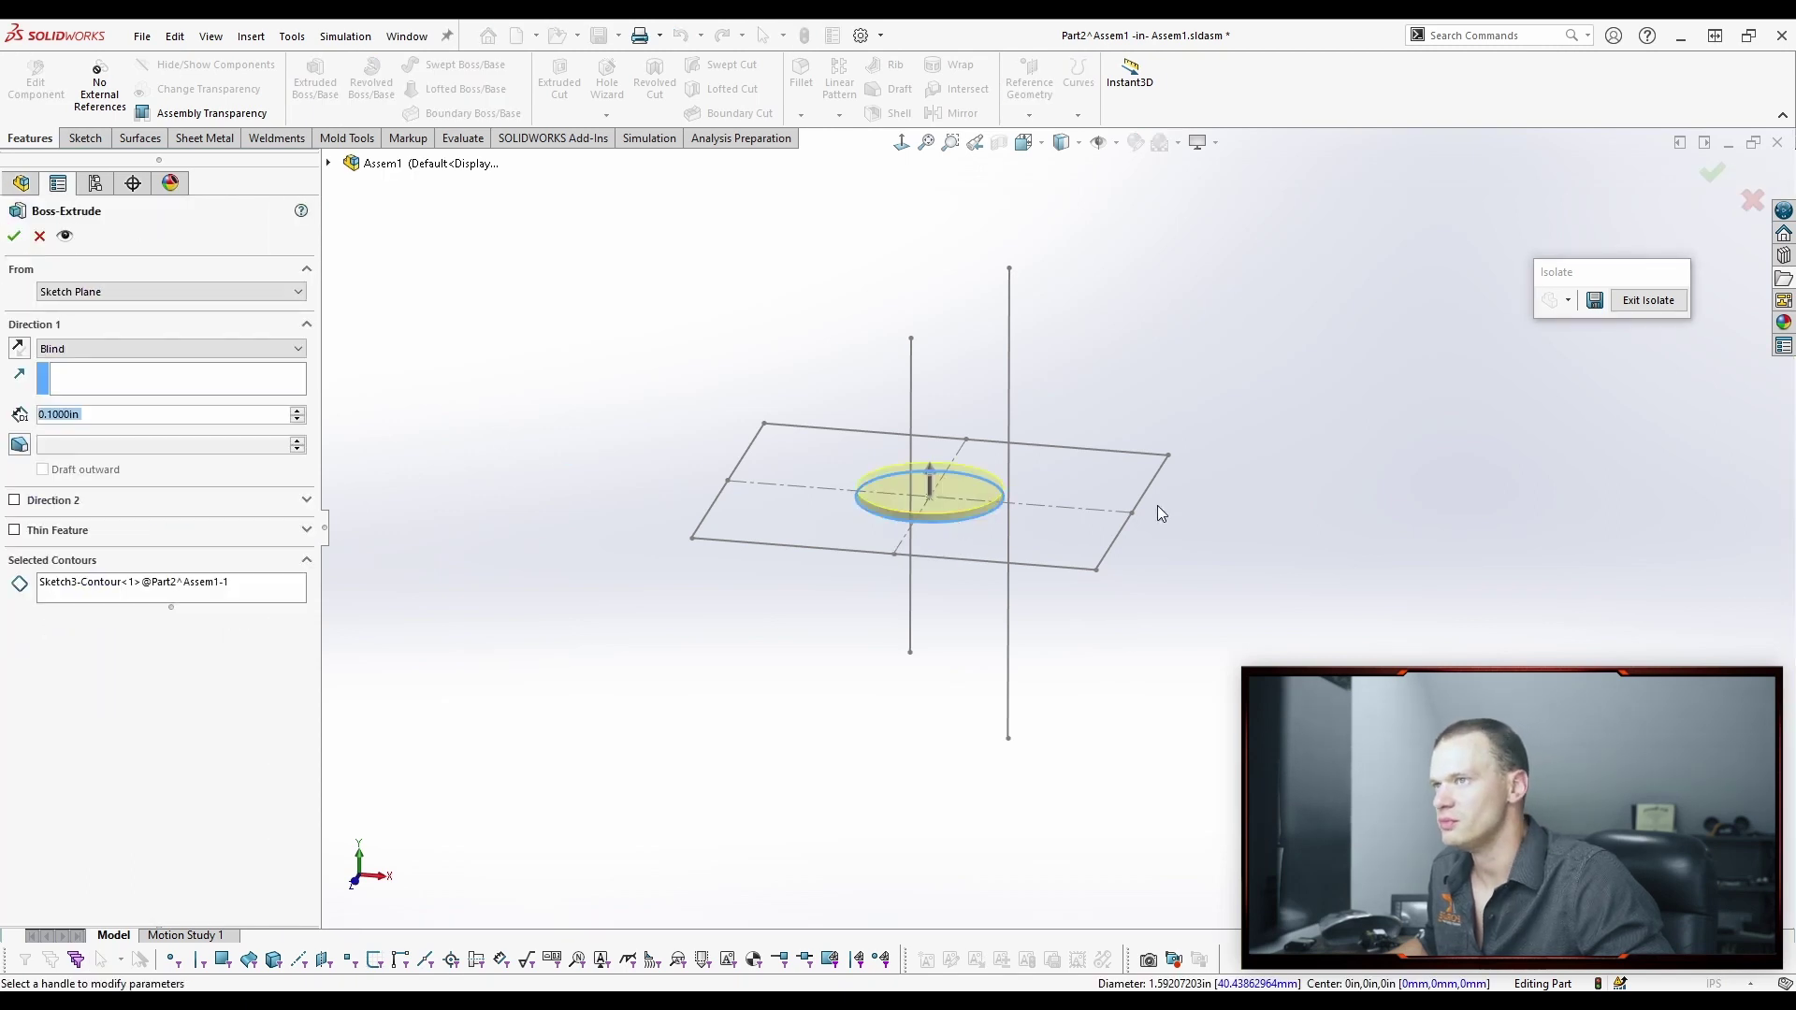
left_click(179, 355)
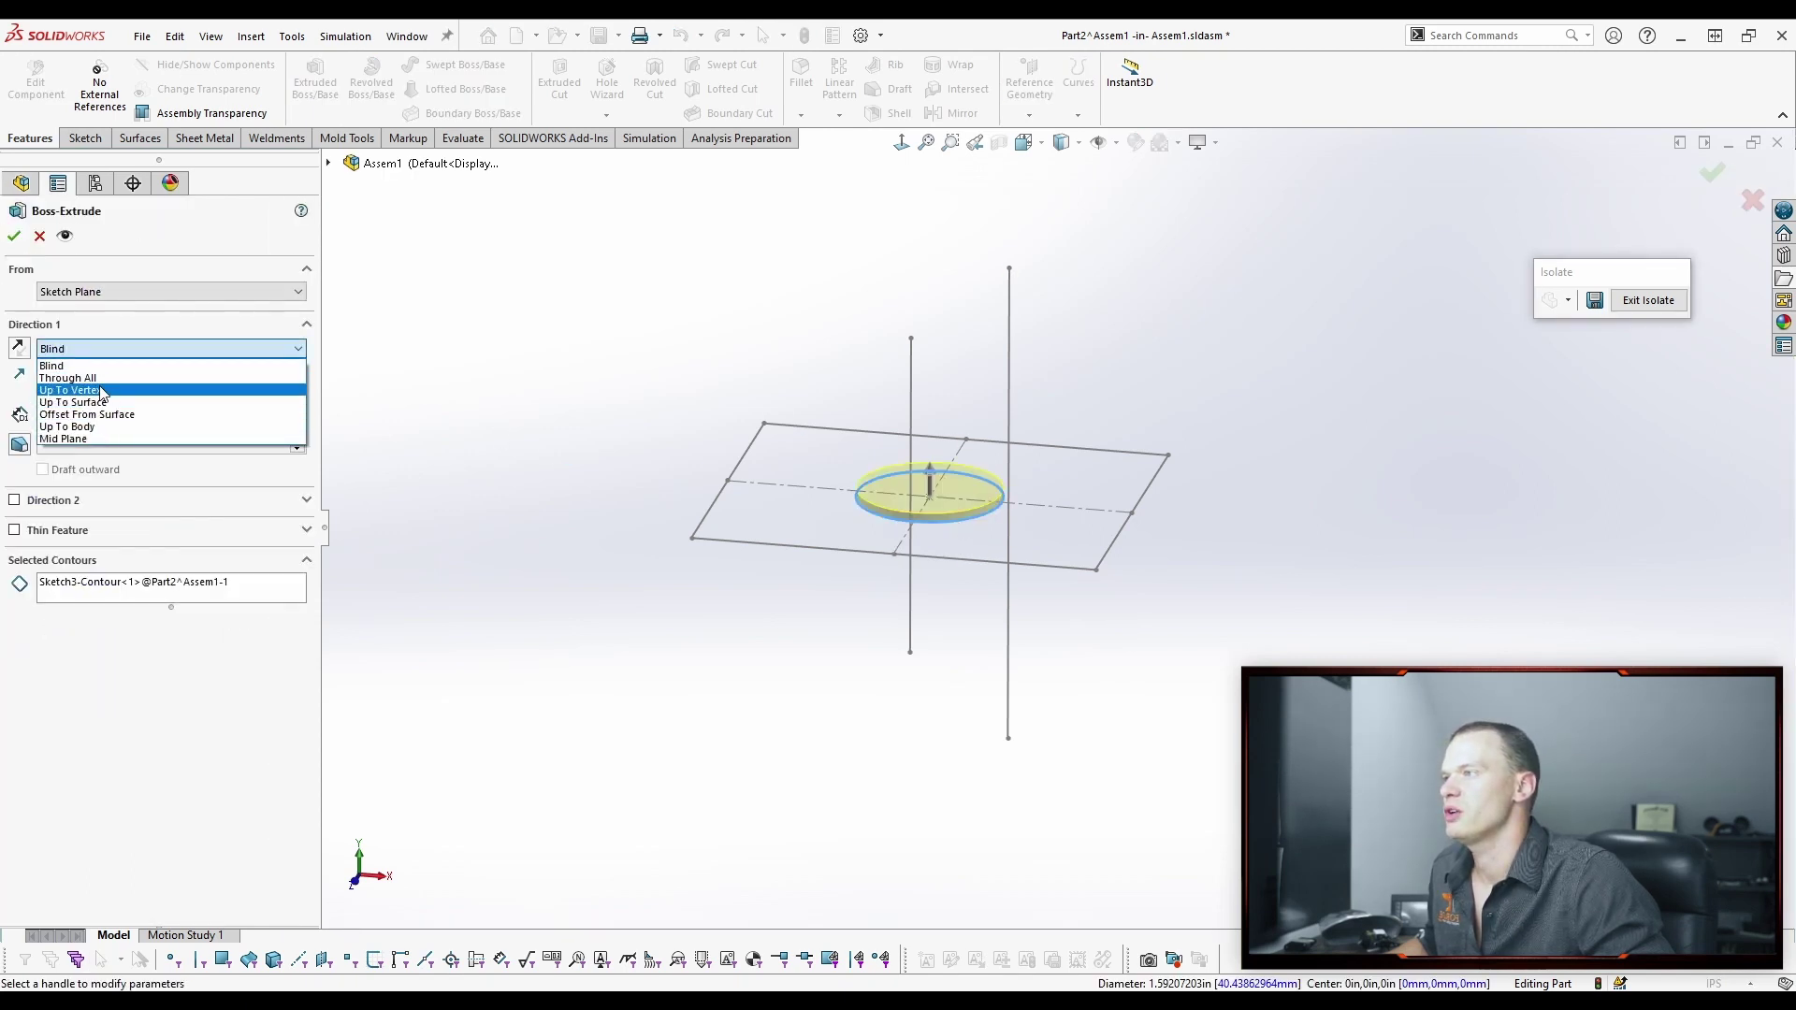
left_click(105, 390)
left_click(1008, 269)
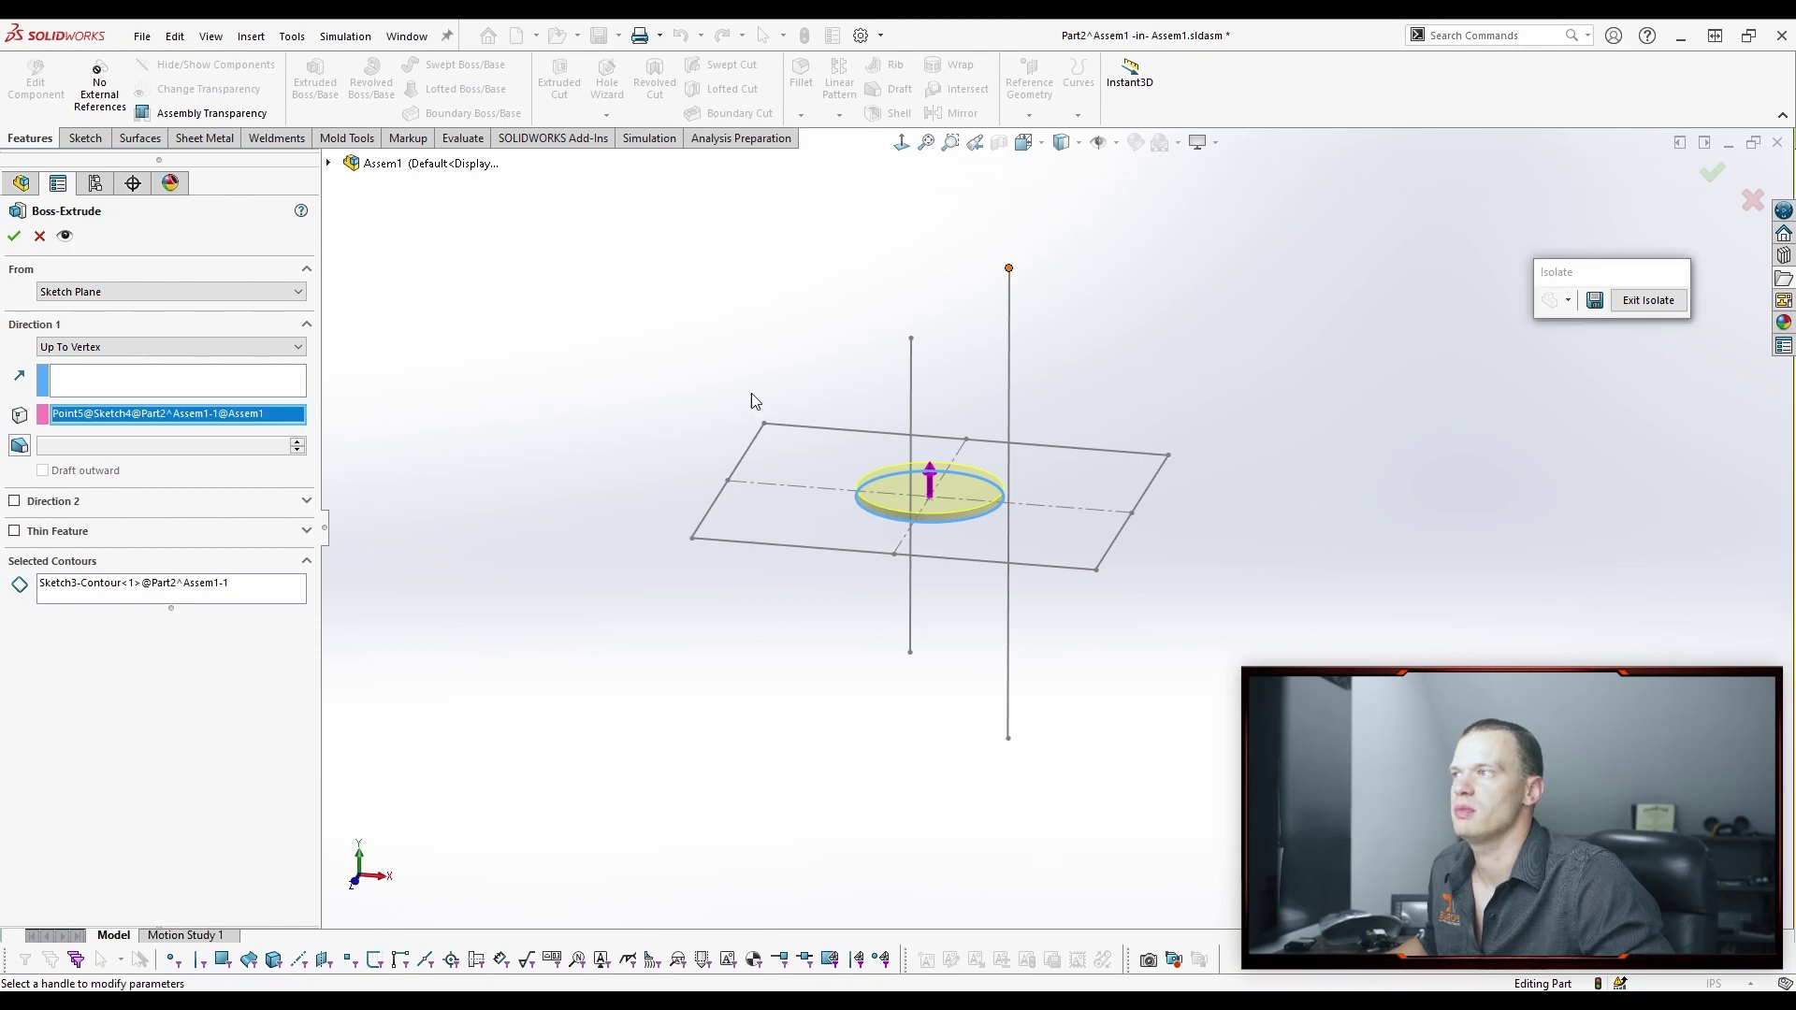
left_click(16, 506)
left_click(160, 520)
left_click(127, 563)
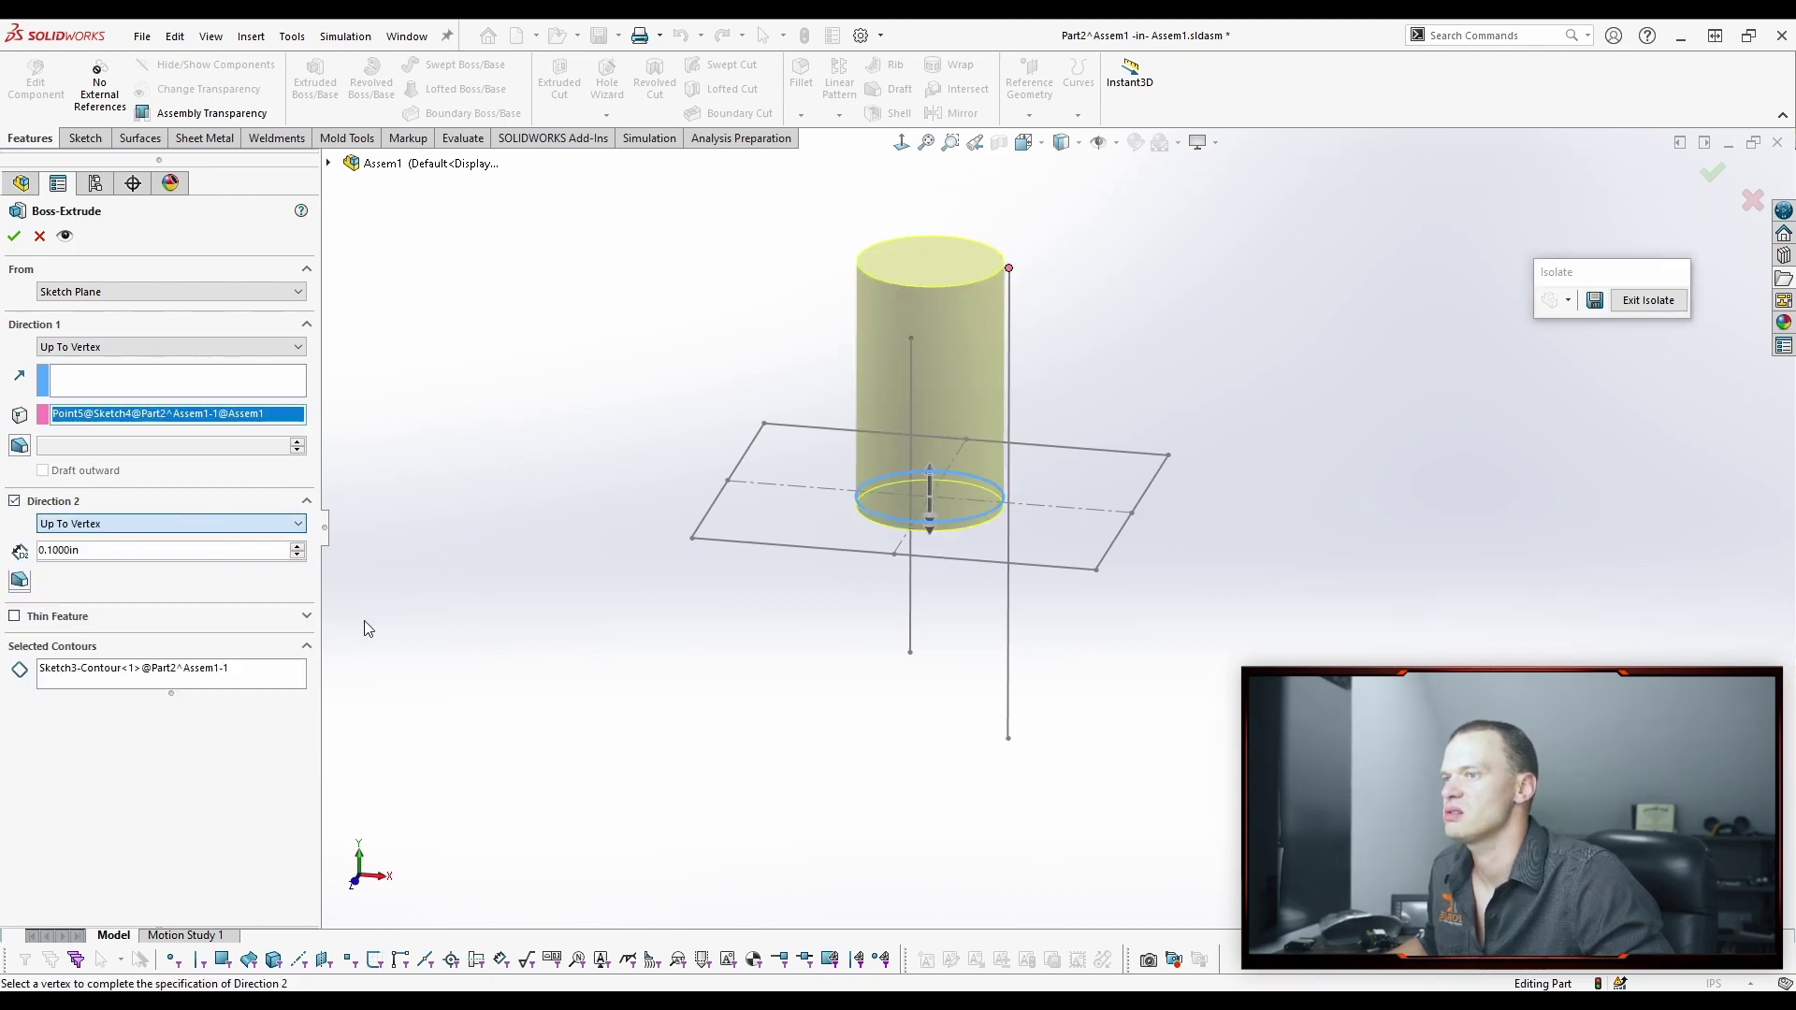
left_click(1009, 739)
right_click(1025, 742)
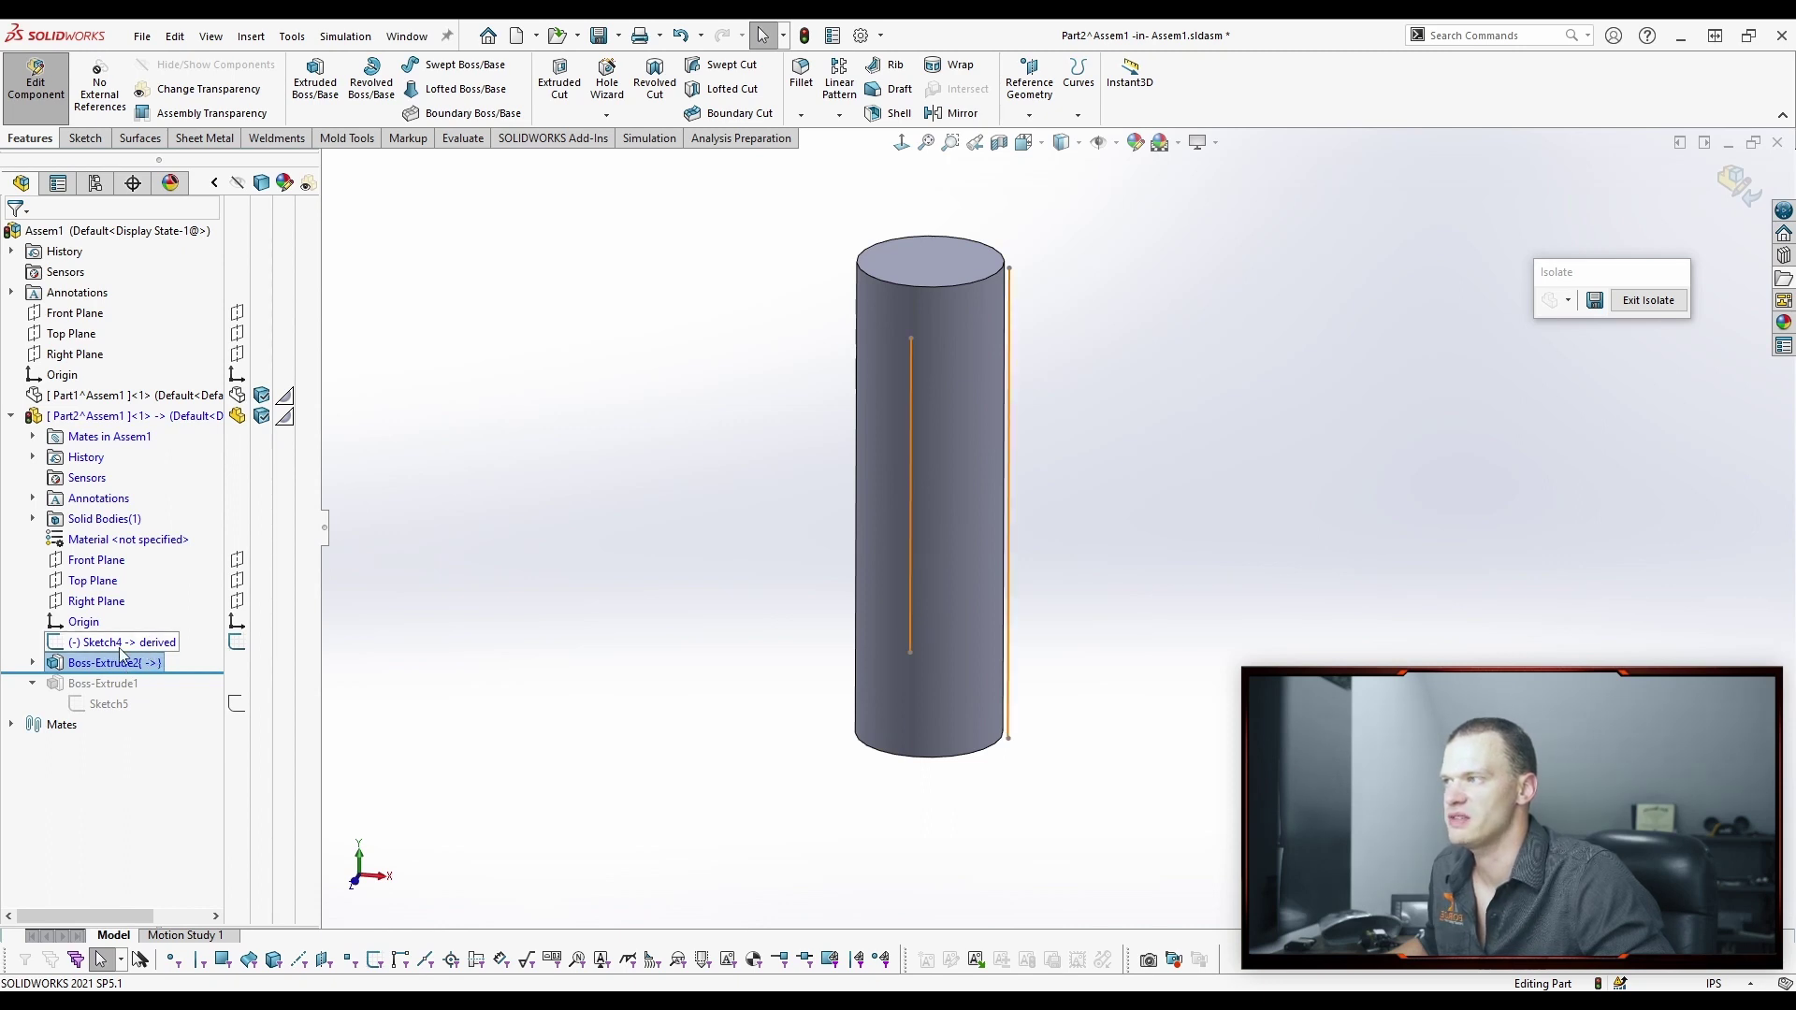
Delete the cylinder extruded directly from the derived sketch and roll the second part's feature history forward.
left_click(103, 663)
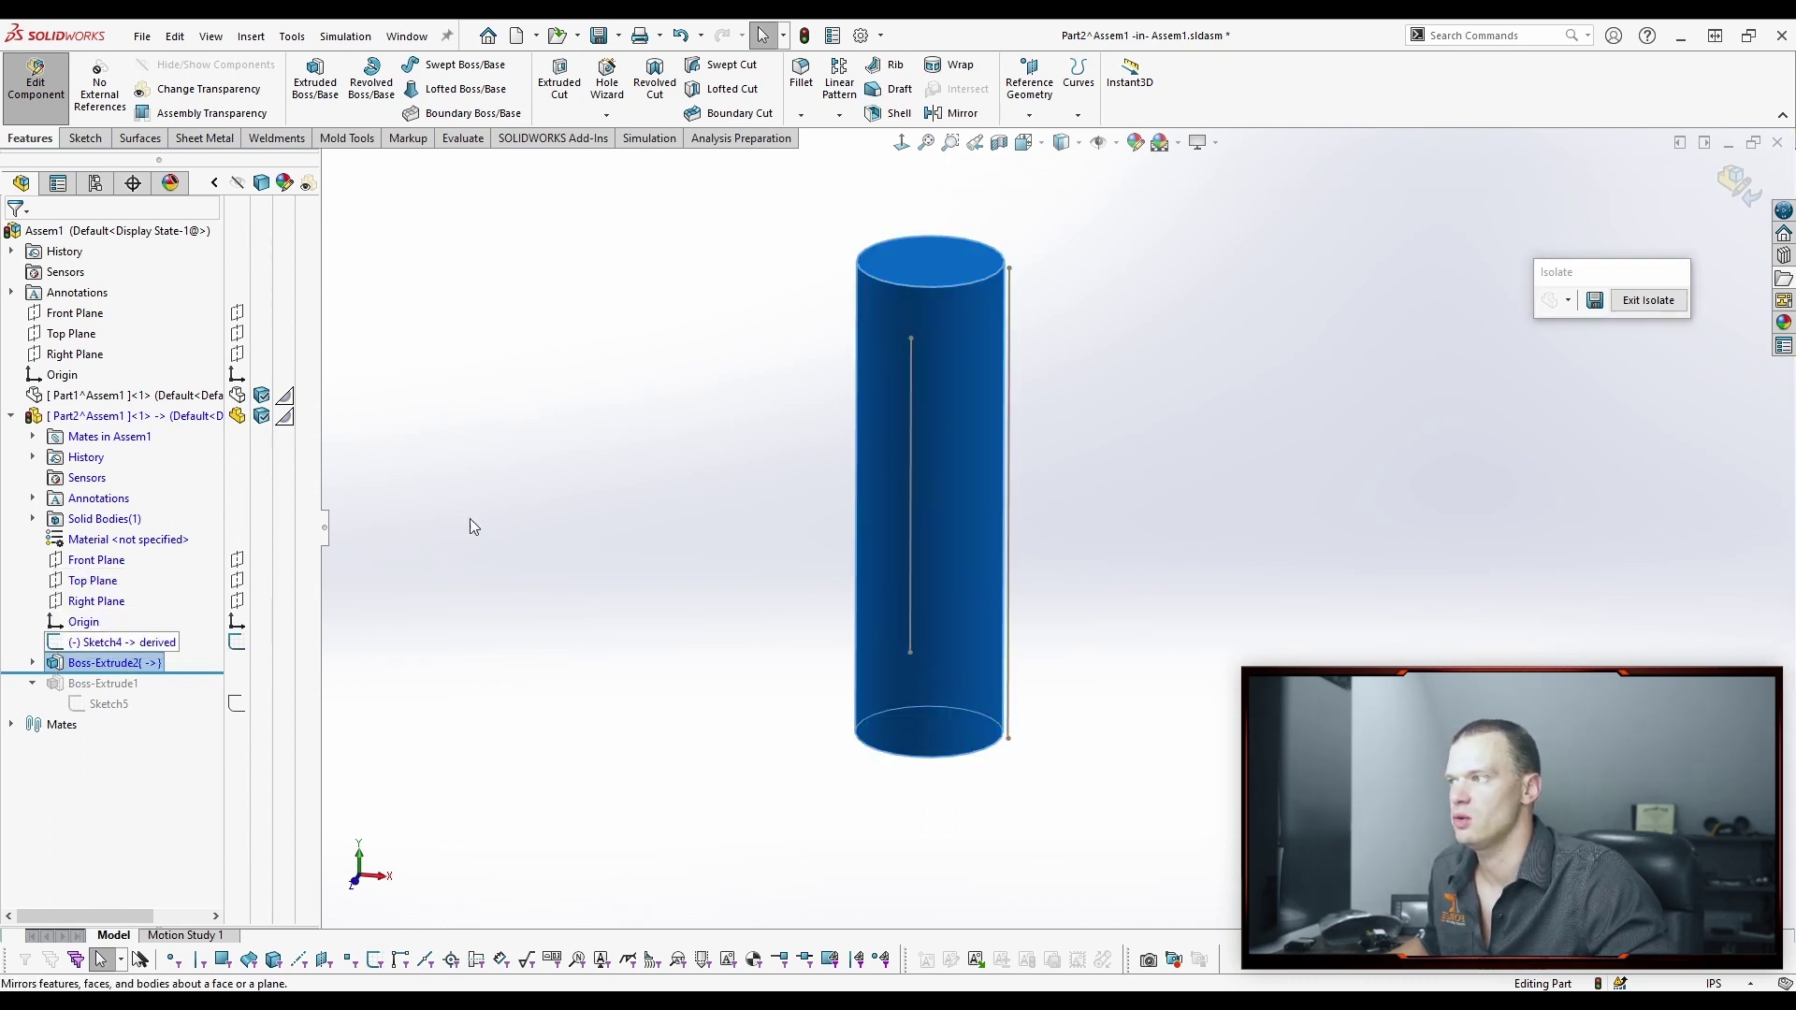
key("Delete")
left_click(775, 300)
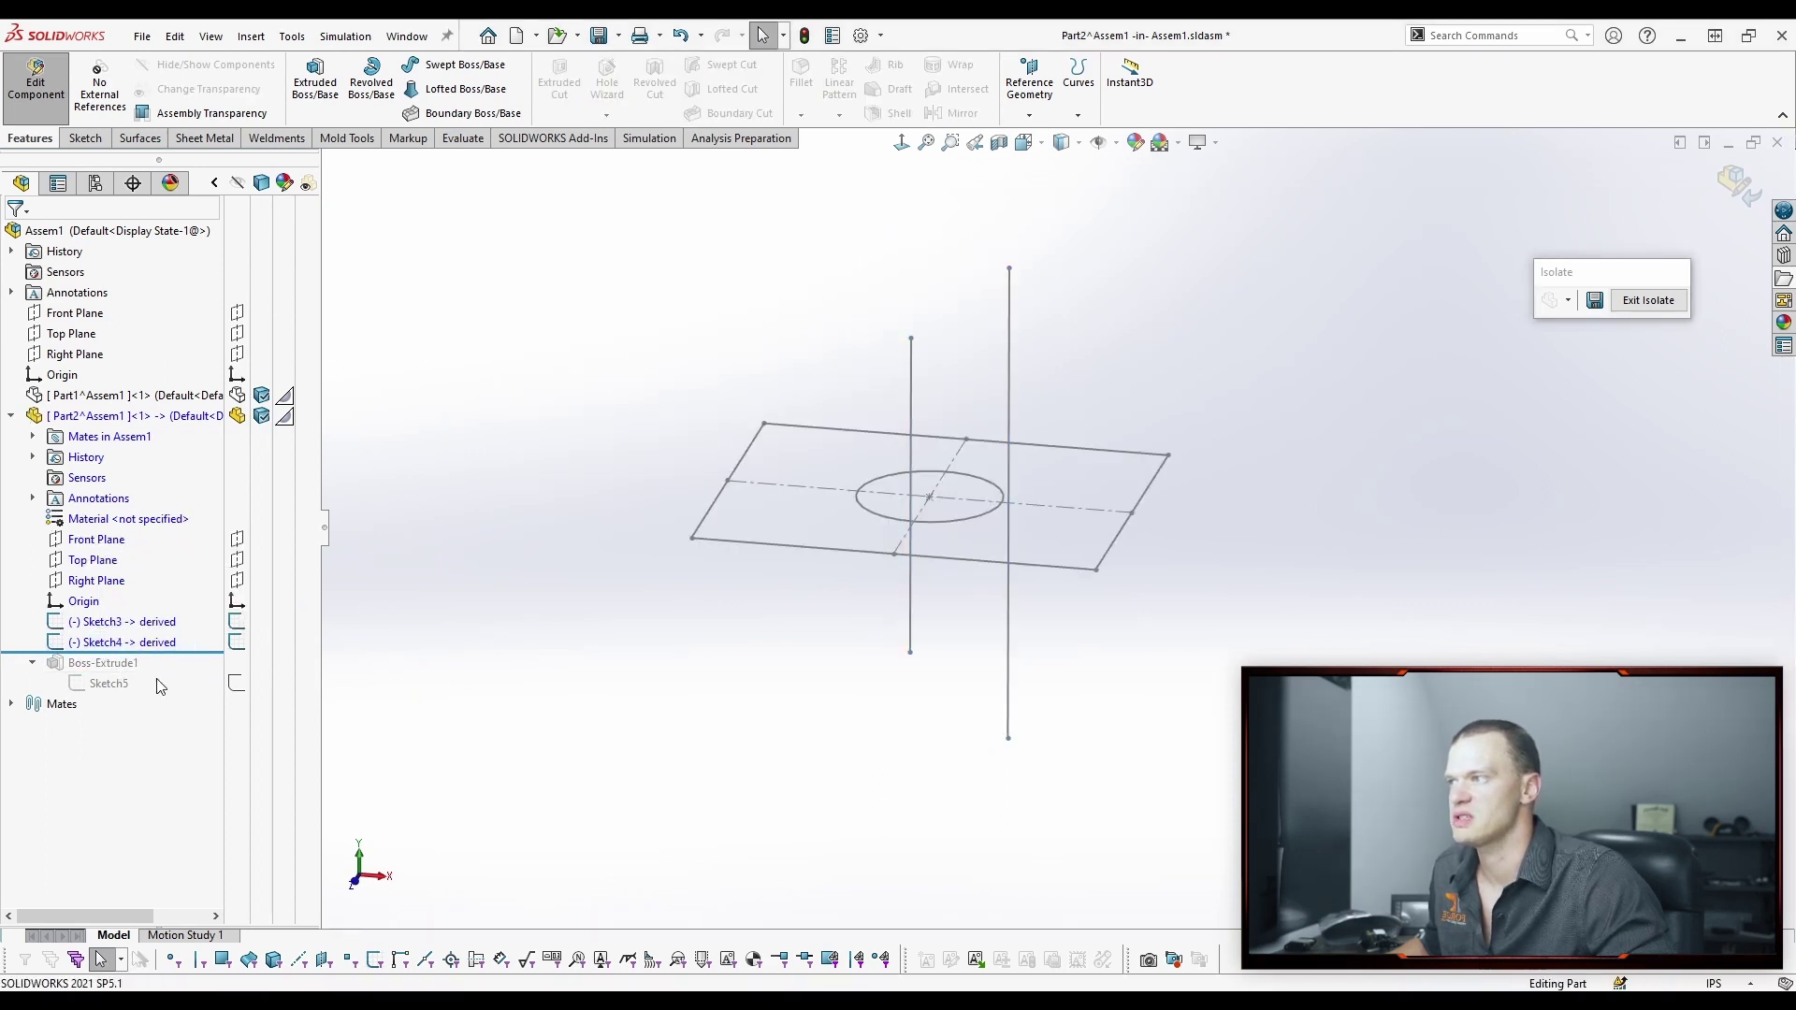
left_click_drag(184, 654, 184, 698)
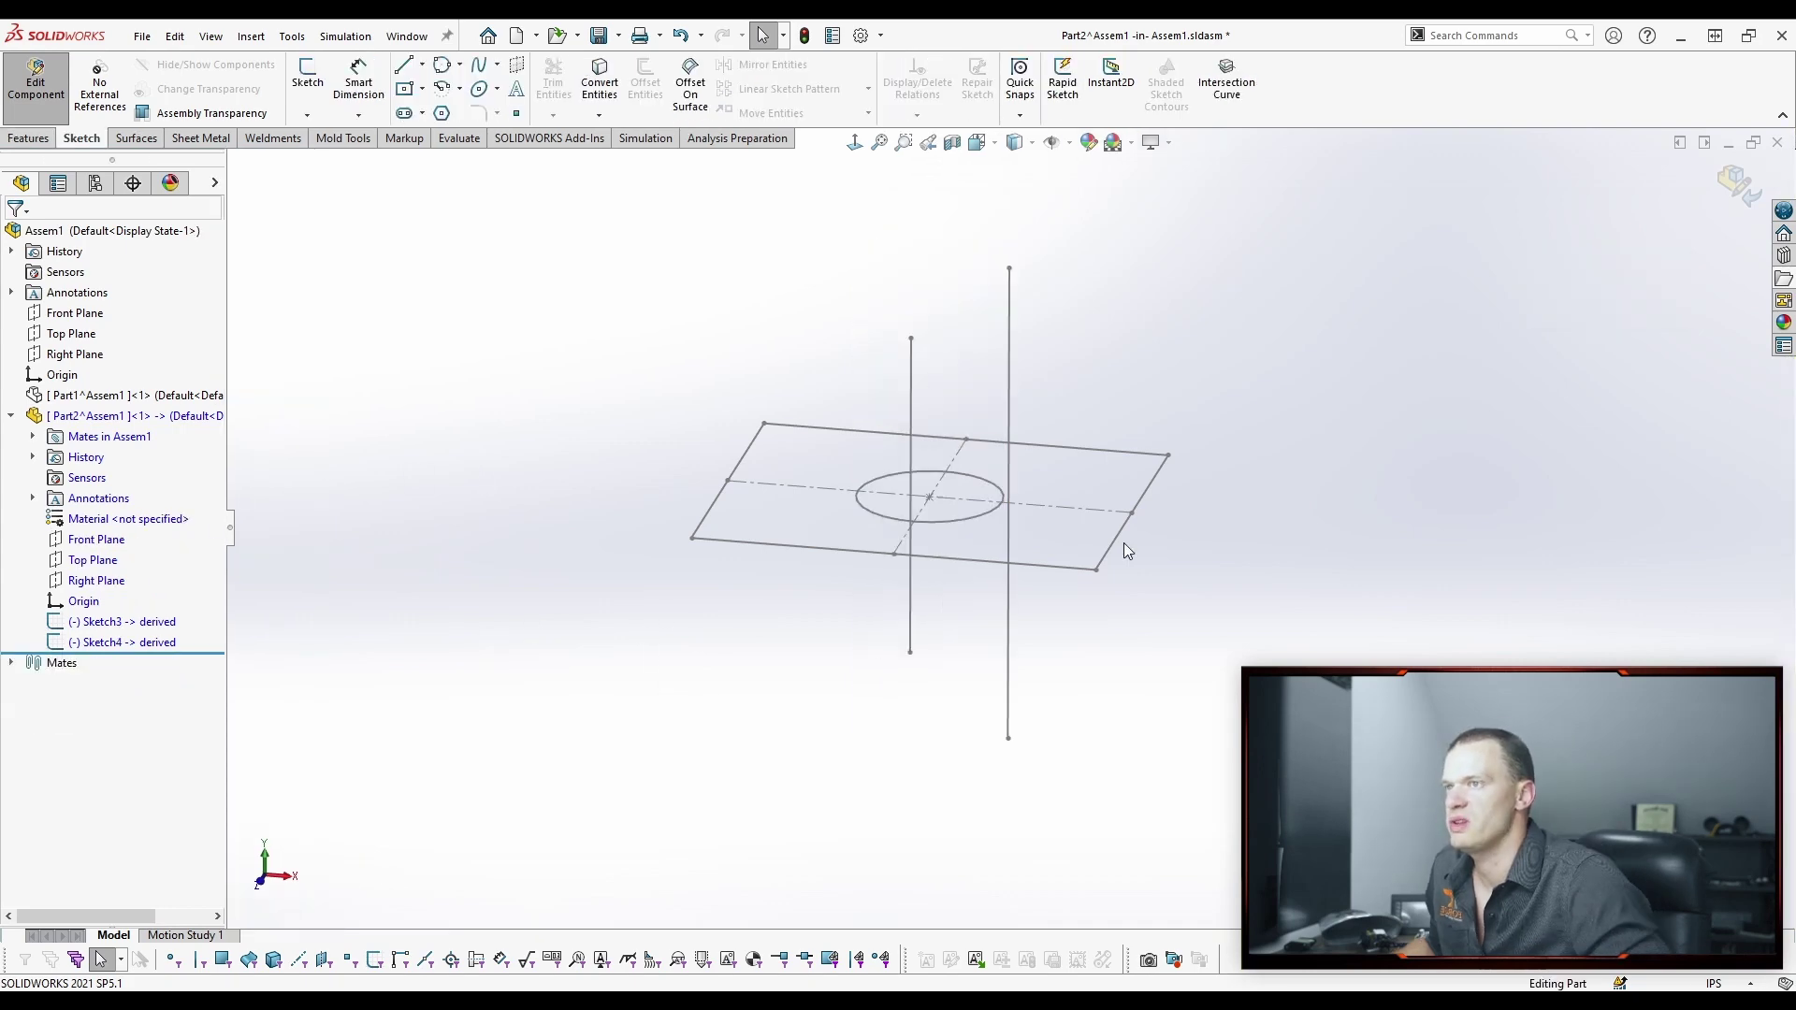
Start a new sketch on the second part's Top Plane and show the hidden first part again.
left_click(93, 563)
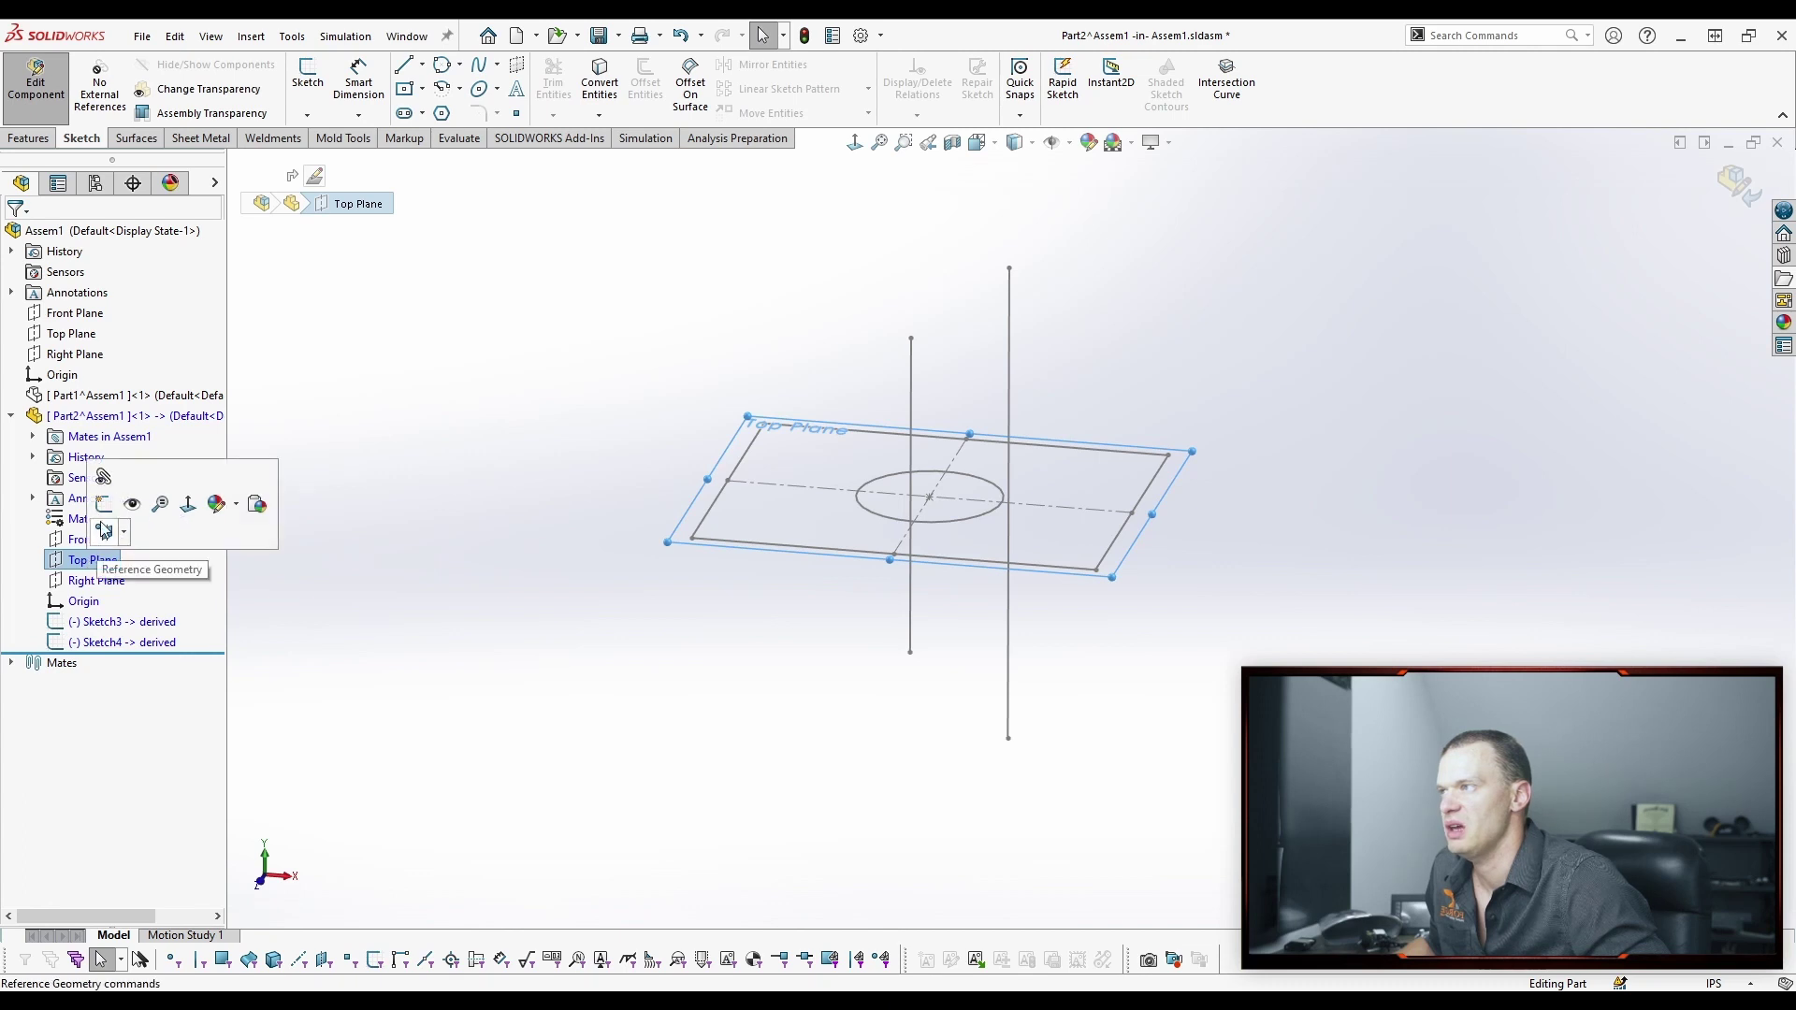
left_click(105, 506)
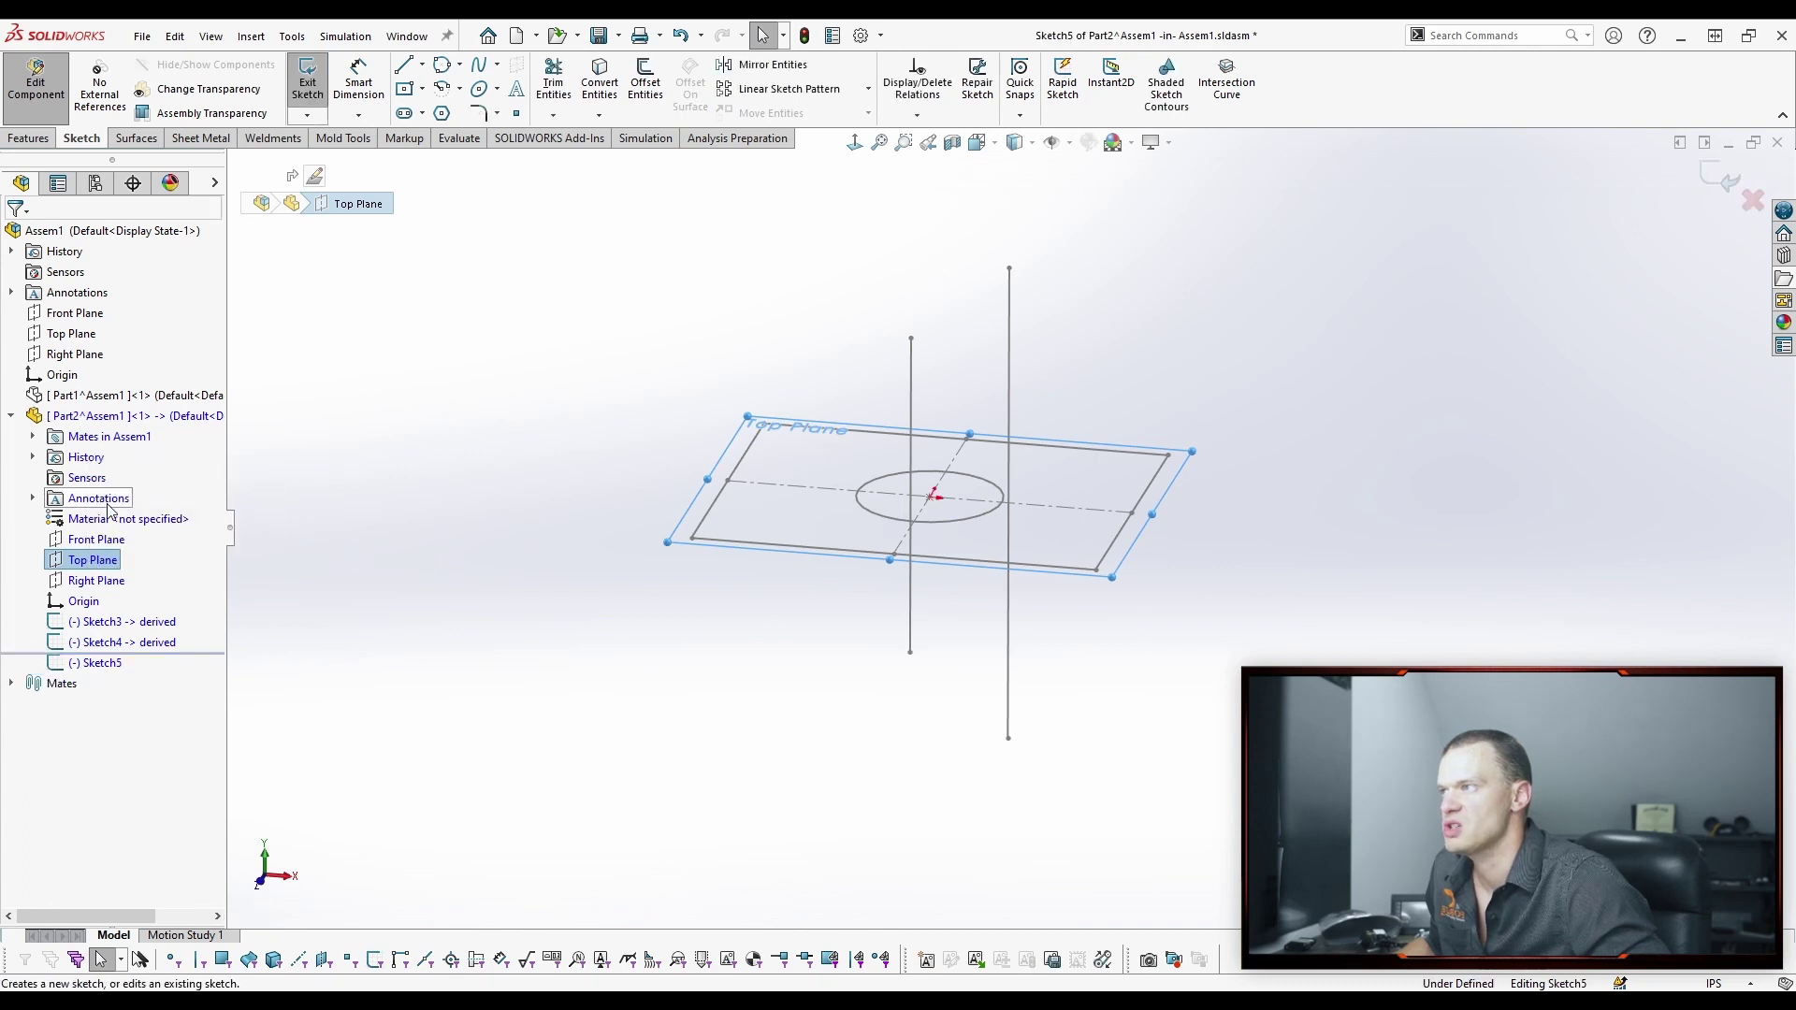
right_click(170, 396)
left_click(273, 316)
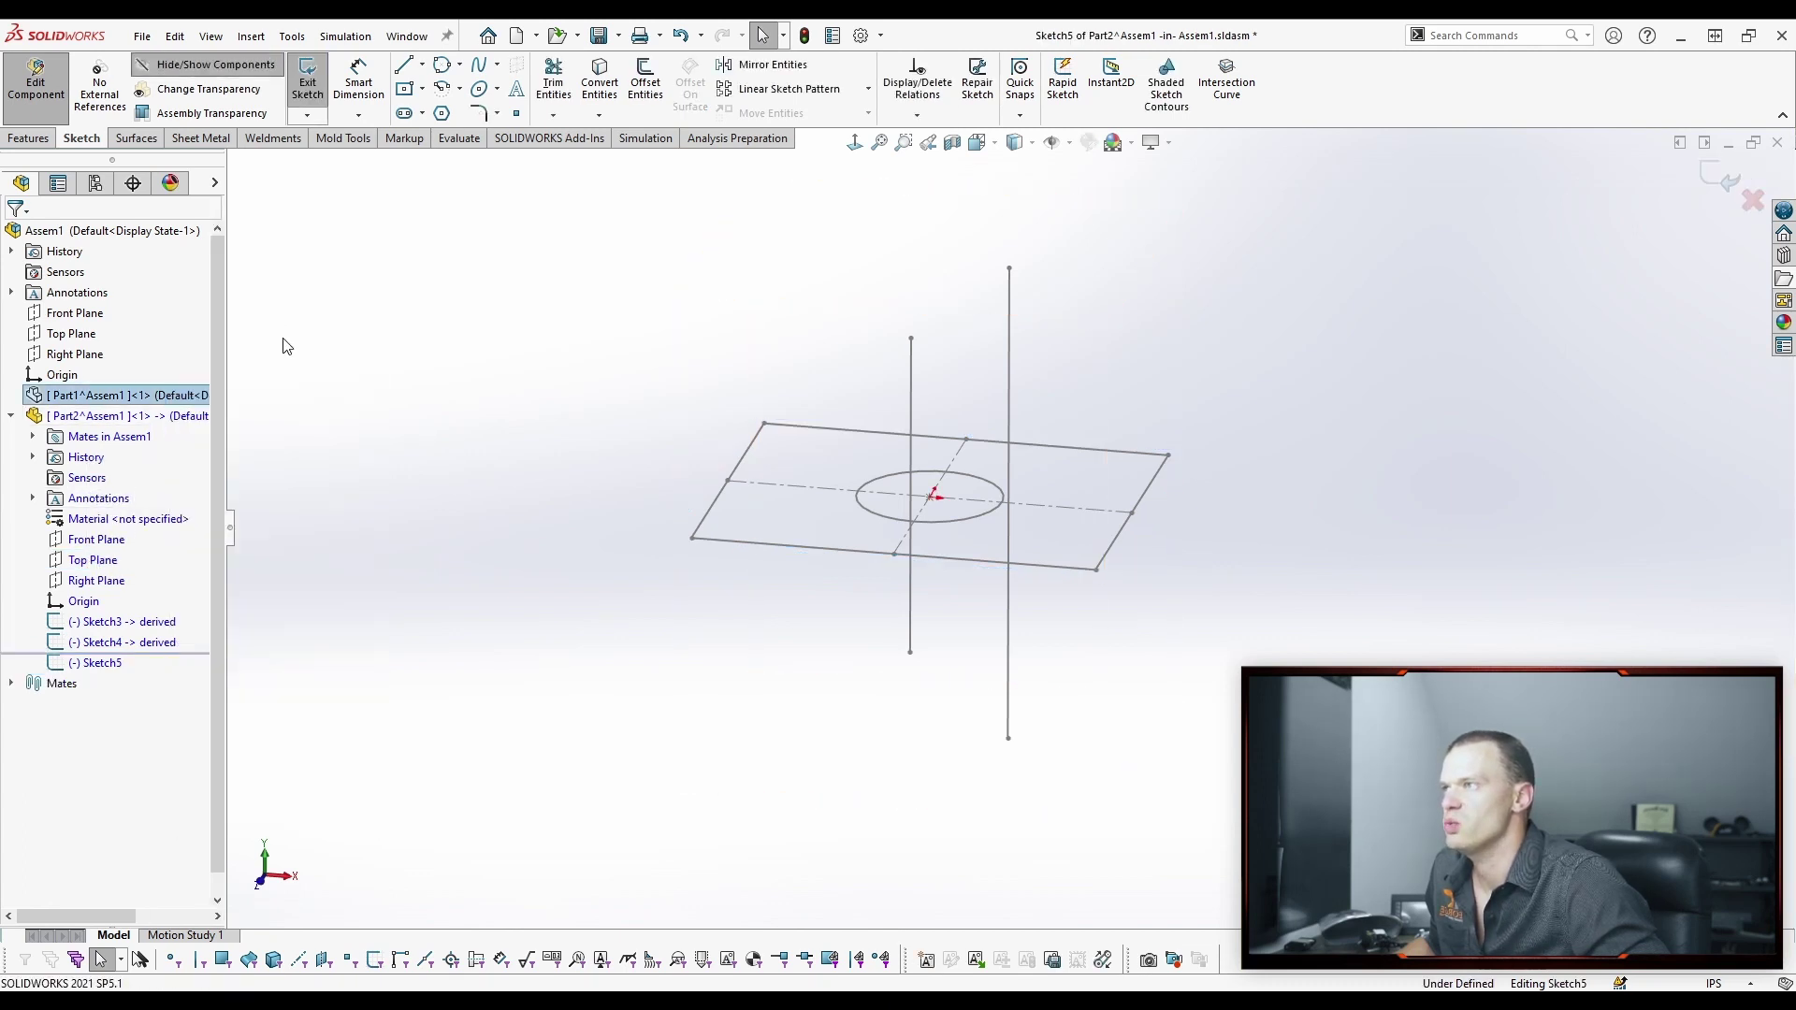
left_click(449, 328)
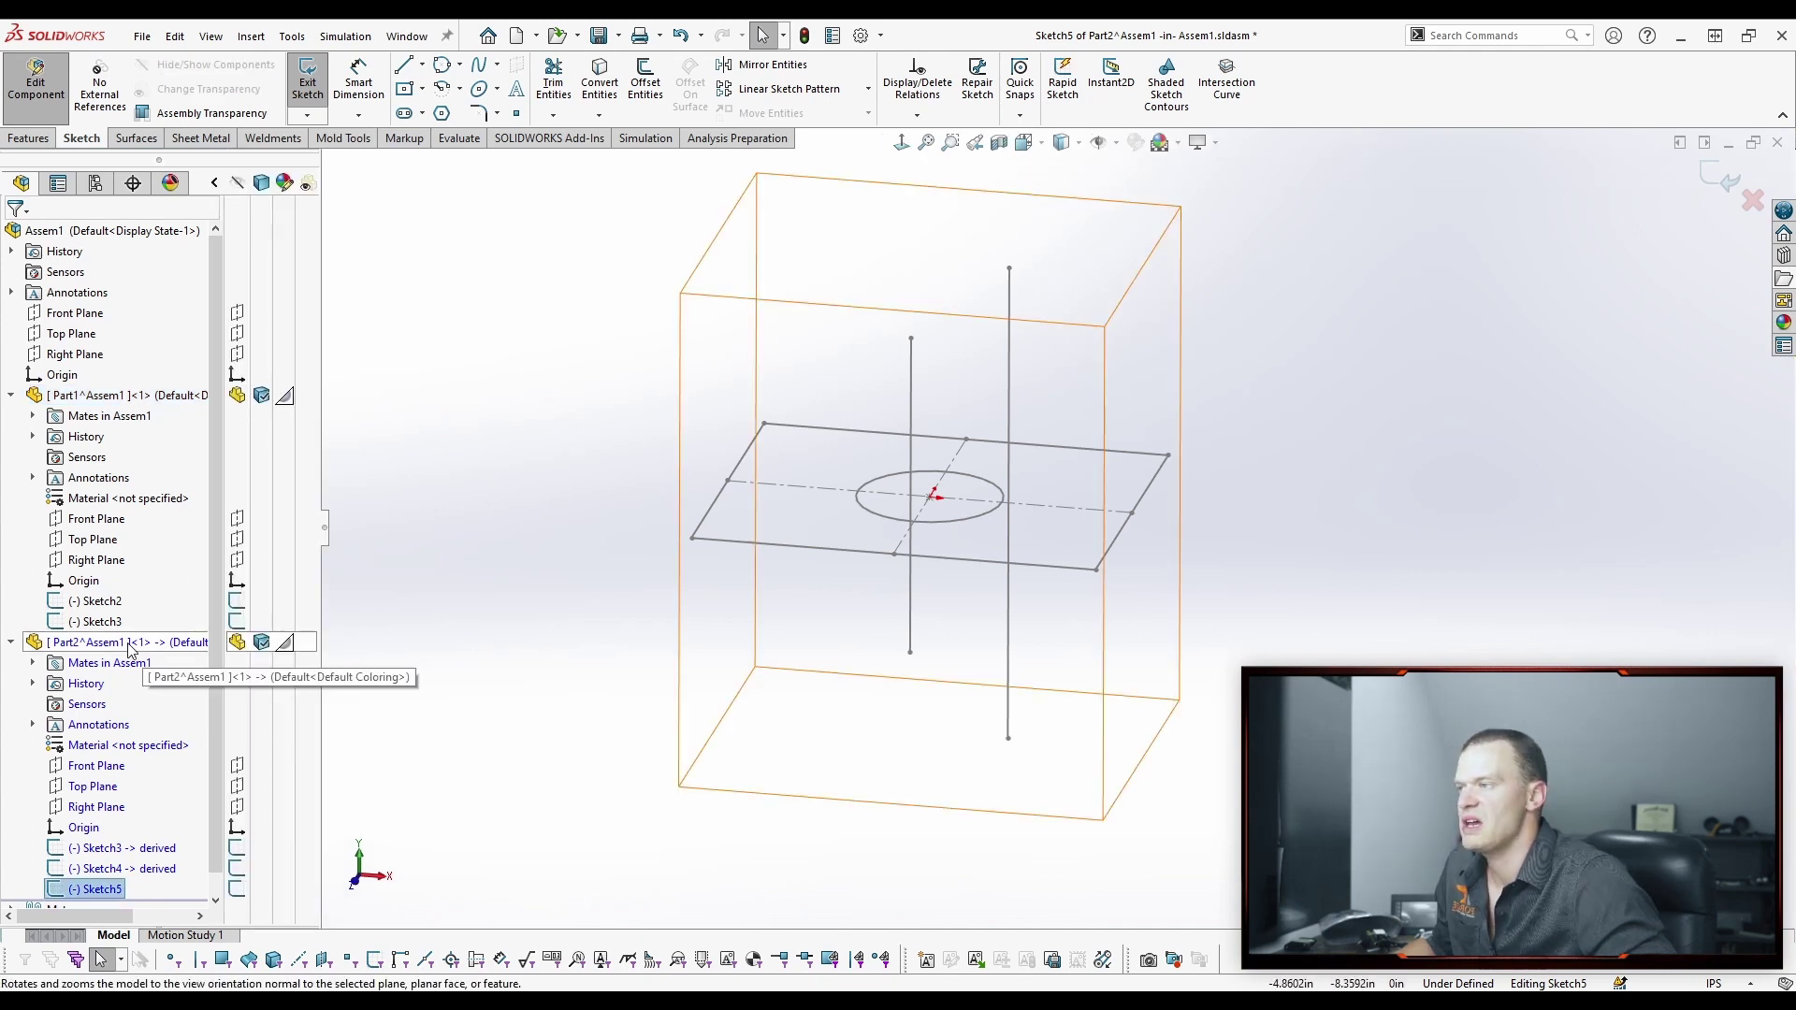
Isolate the second part and highlight its derived sketches to check which geometry each contains.
left_click(139, 643)
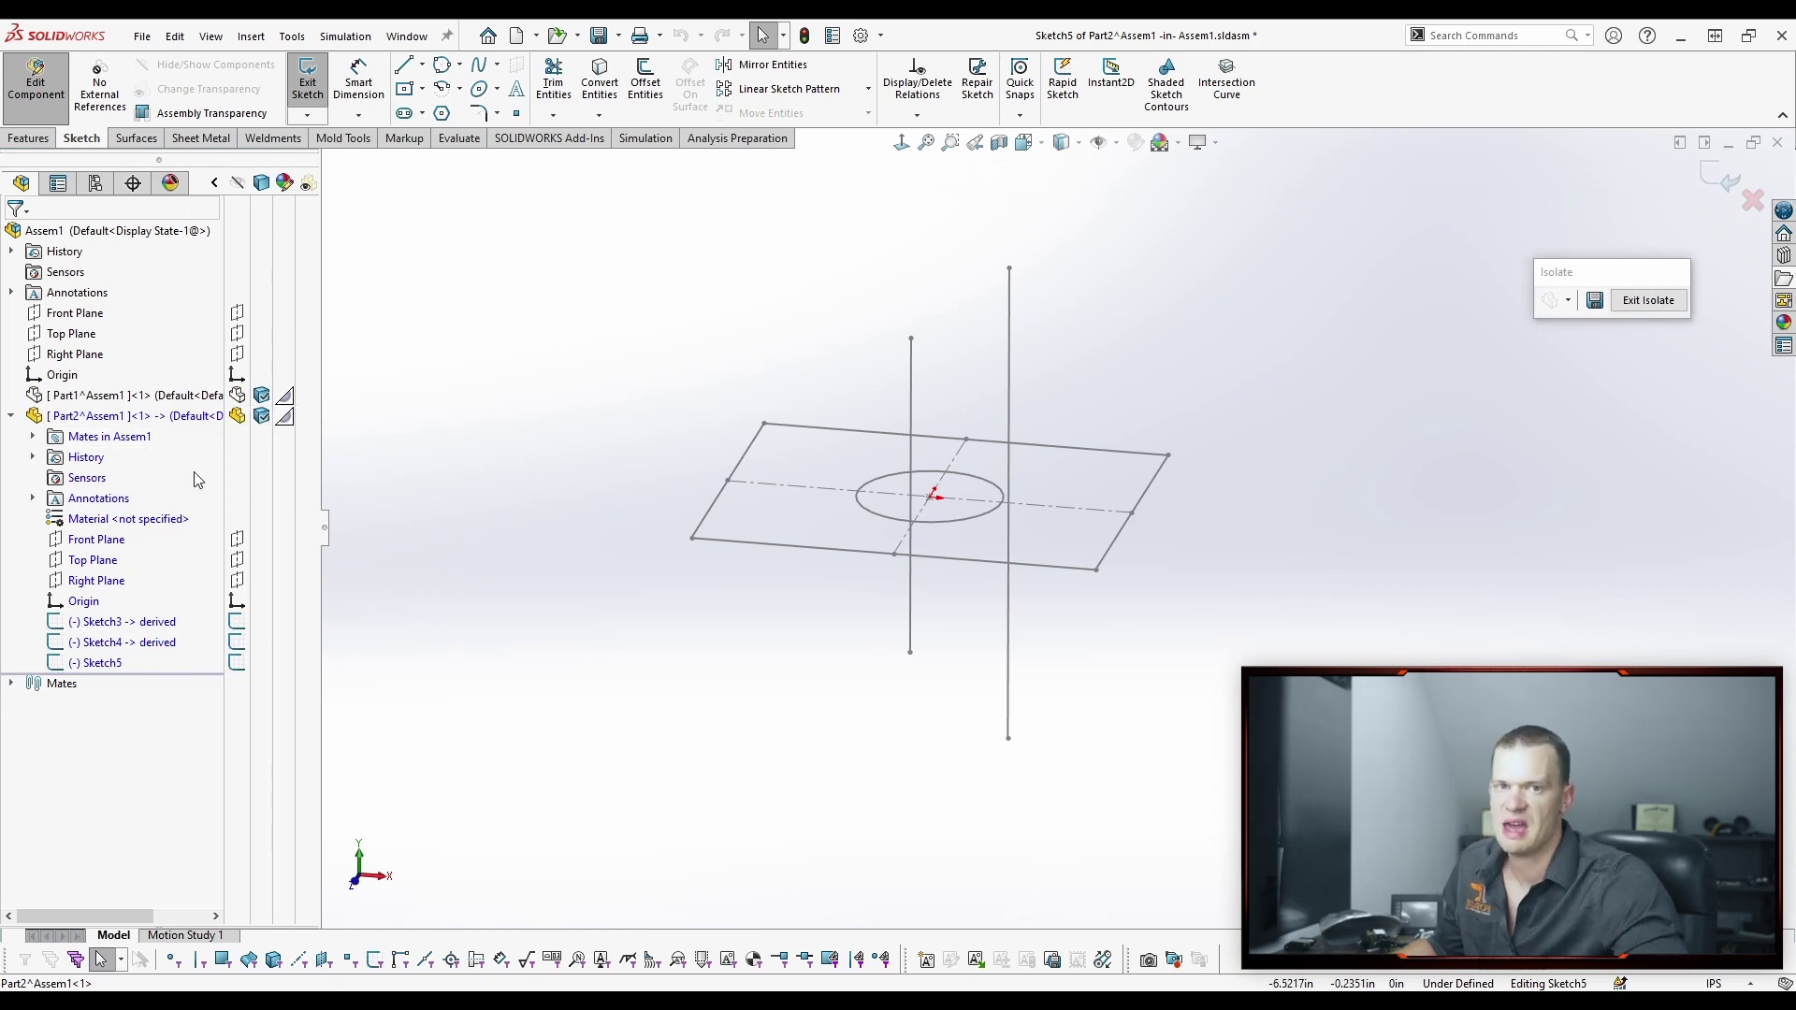
left_click(131, 625)
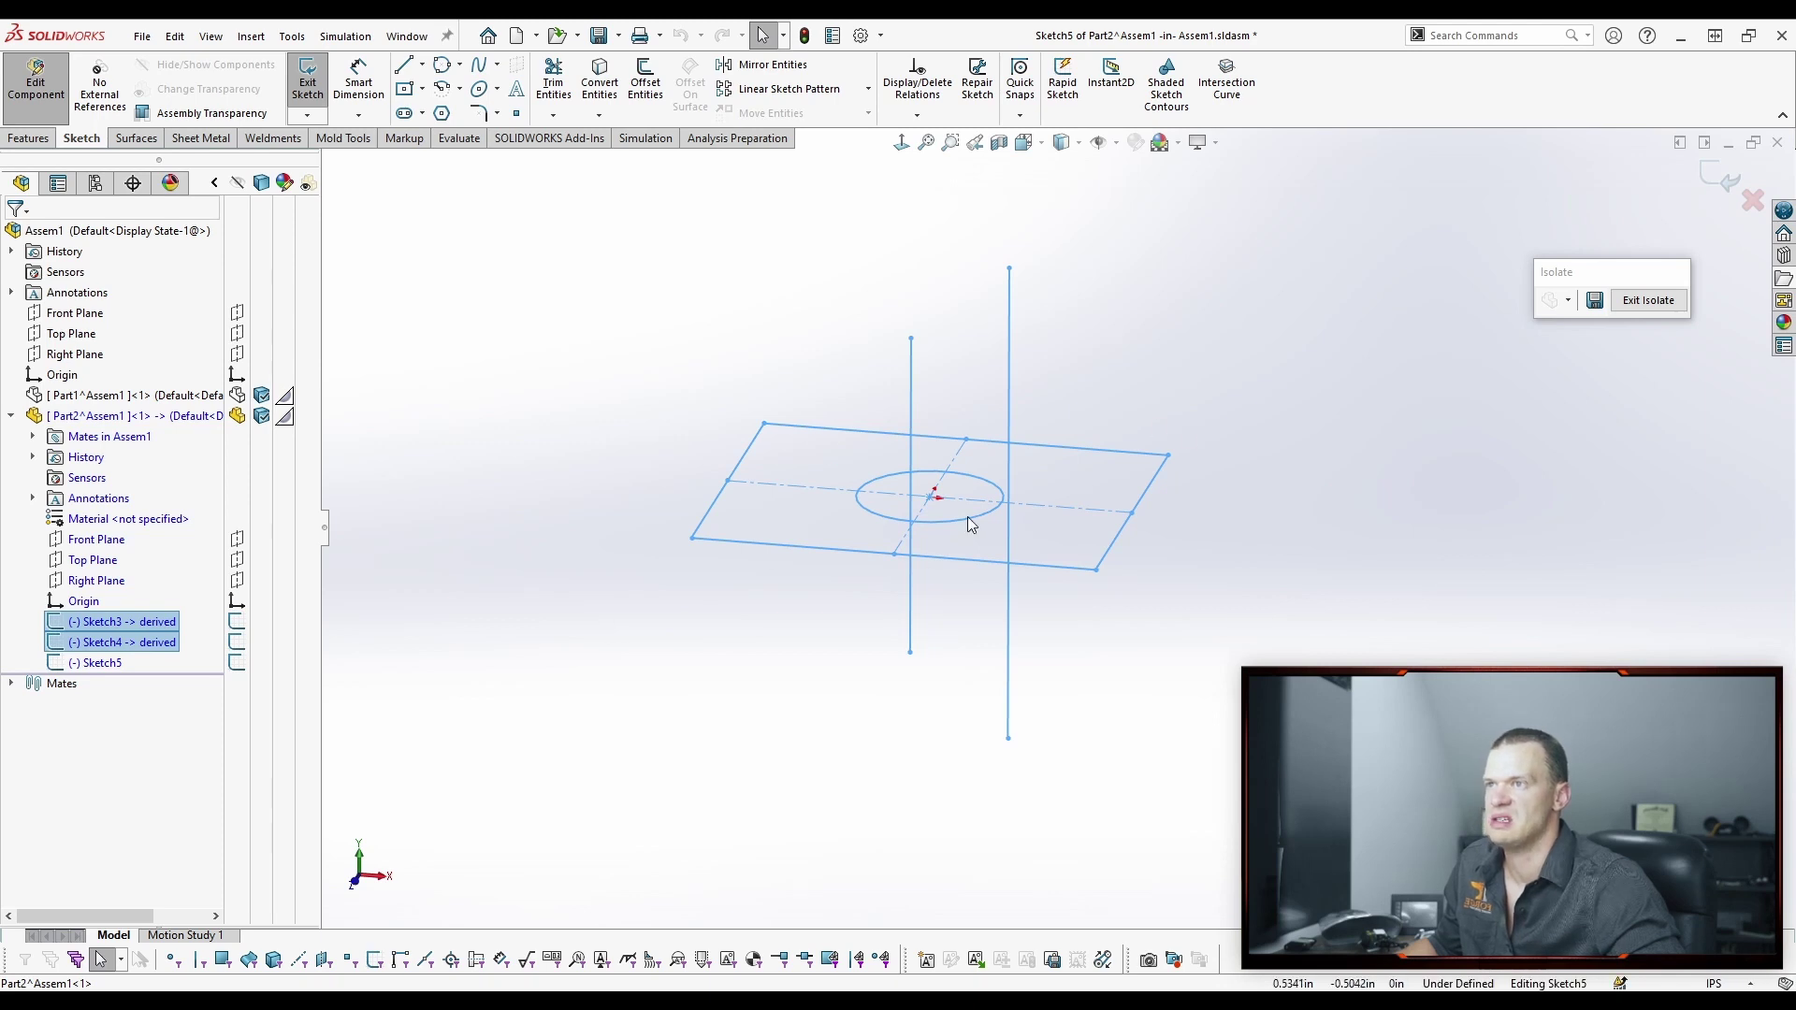
left_click(661, 676)
left_click(123, 643)
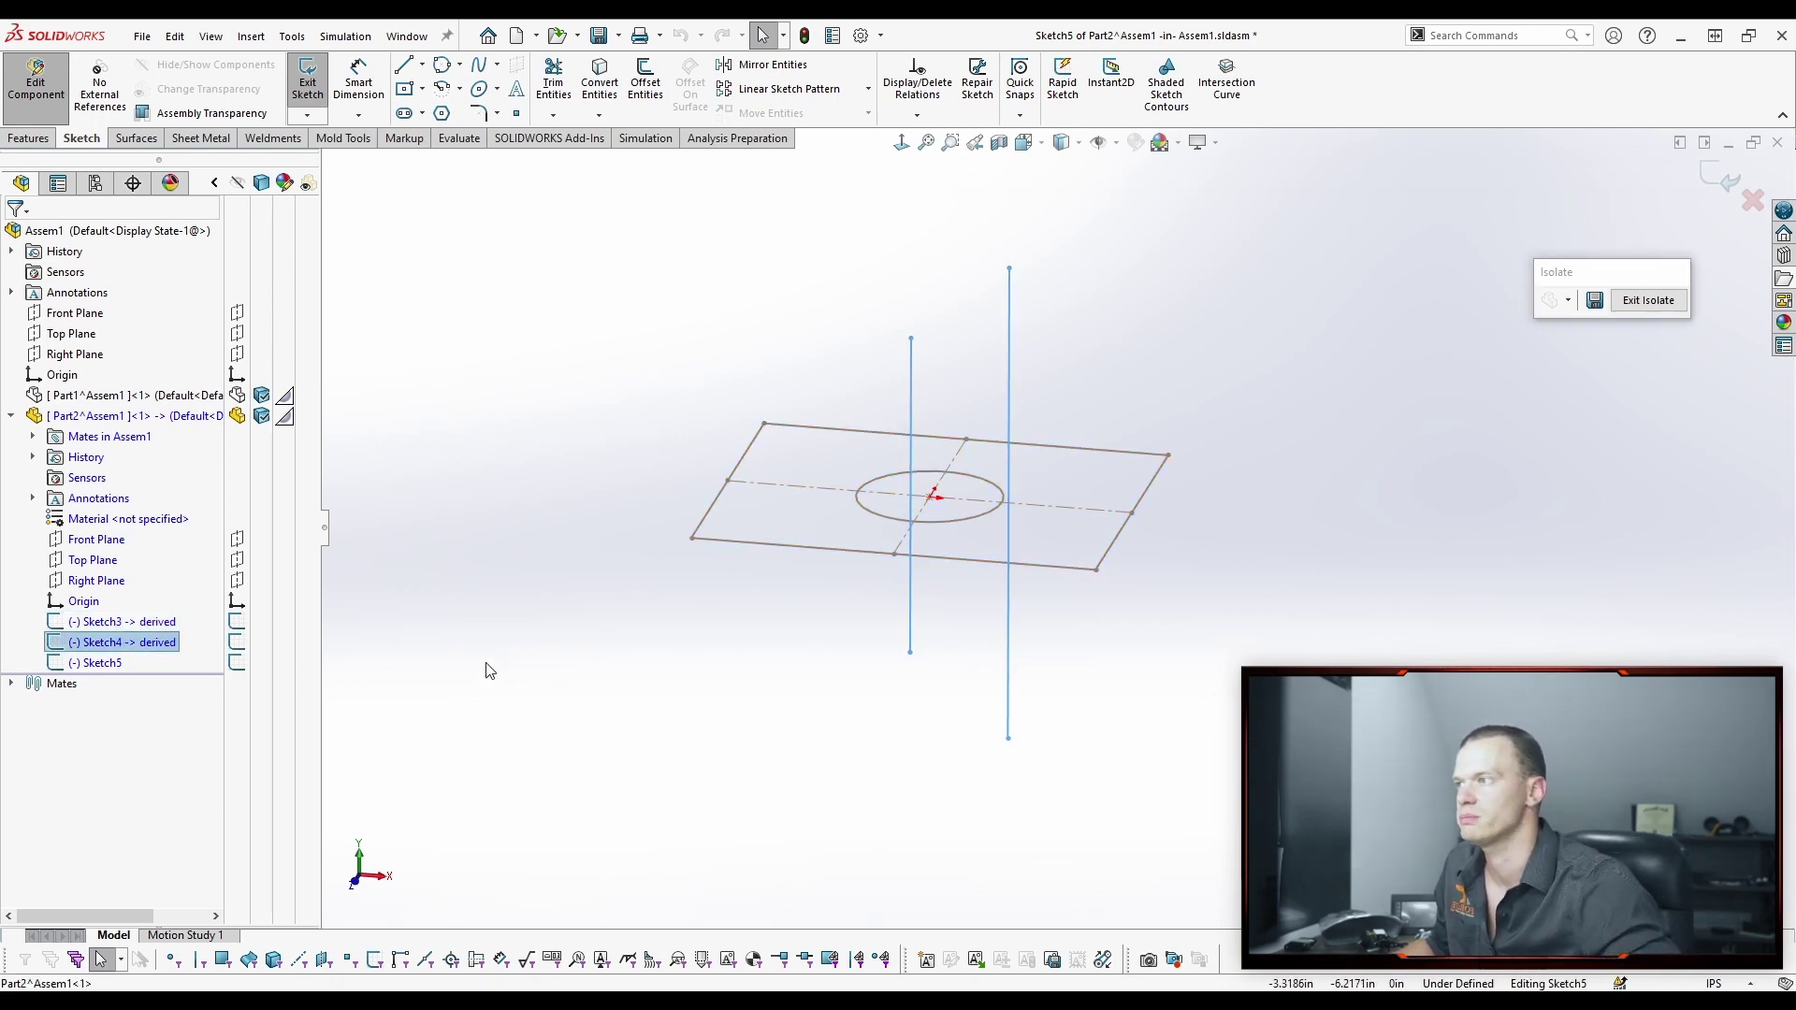
left_click(549, 537)
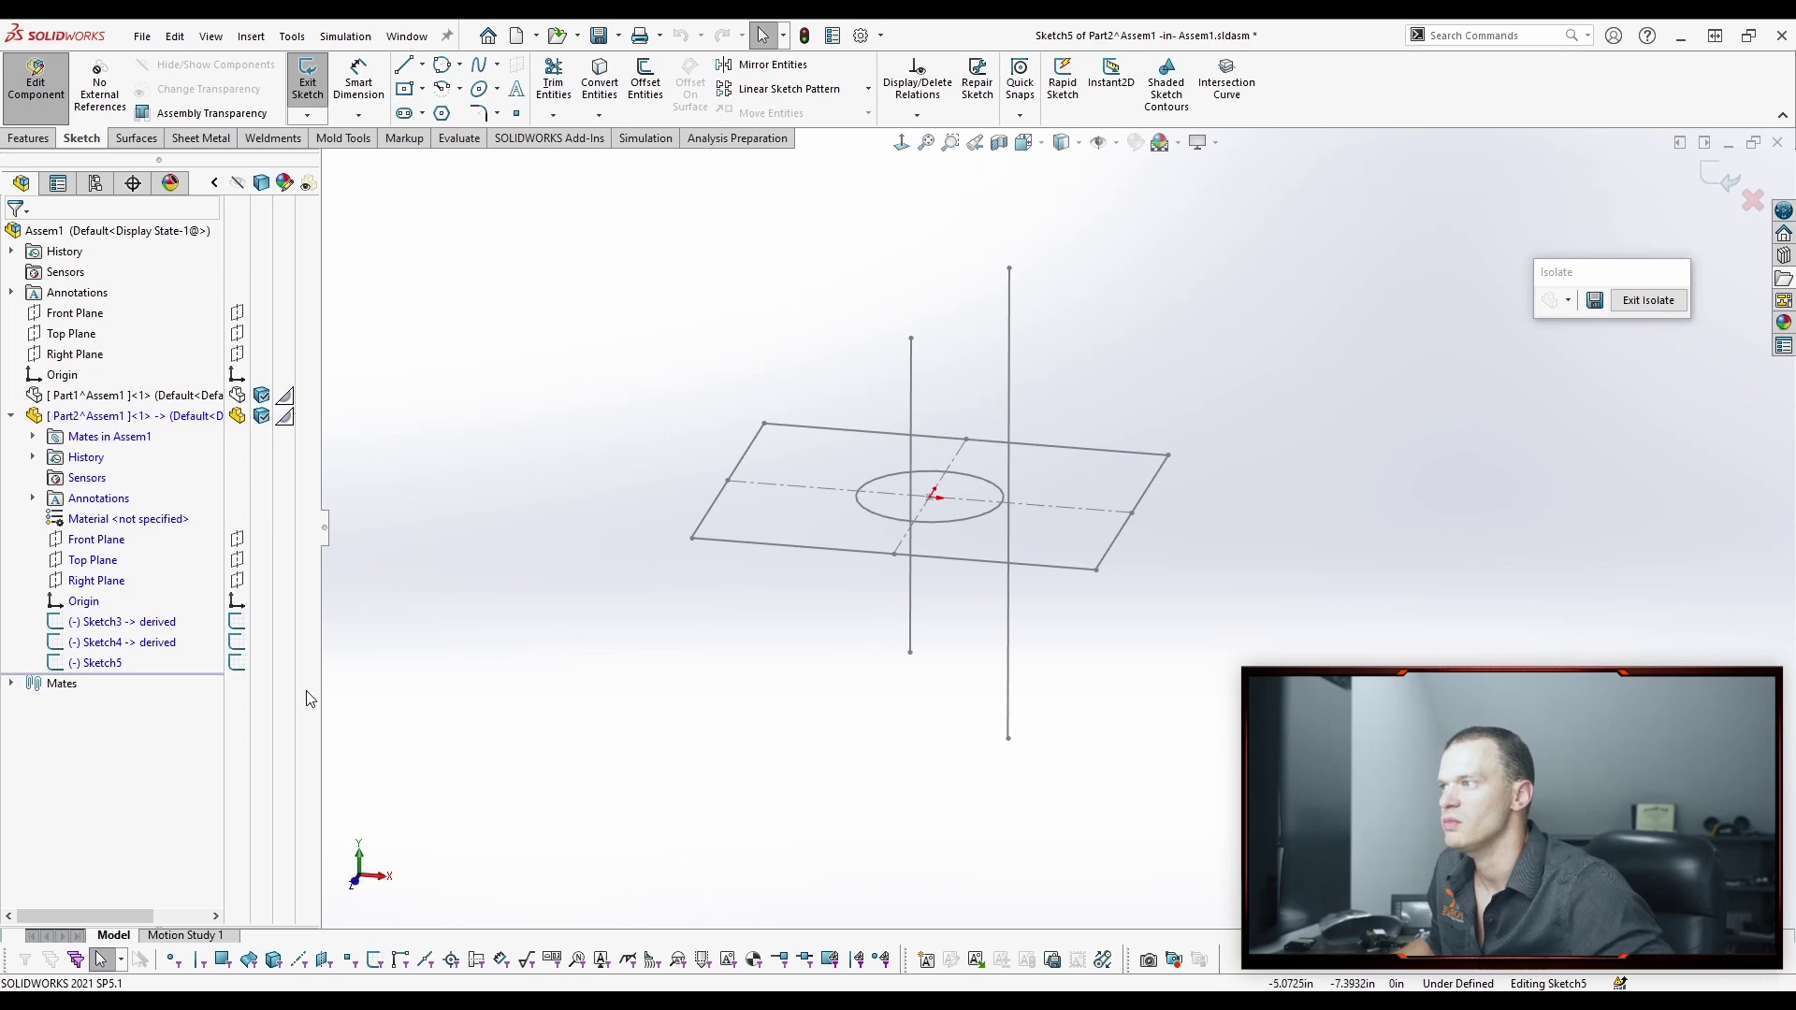
Convert the circle of the derived rectangle-and-circle sketch into the new Top Plane sketch and exit the sketch.
left_click(75, 664)
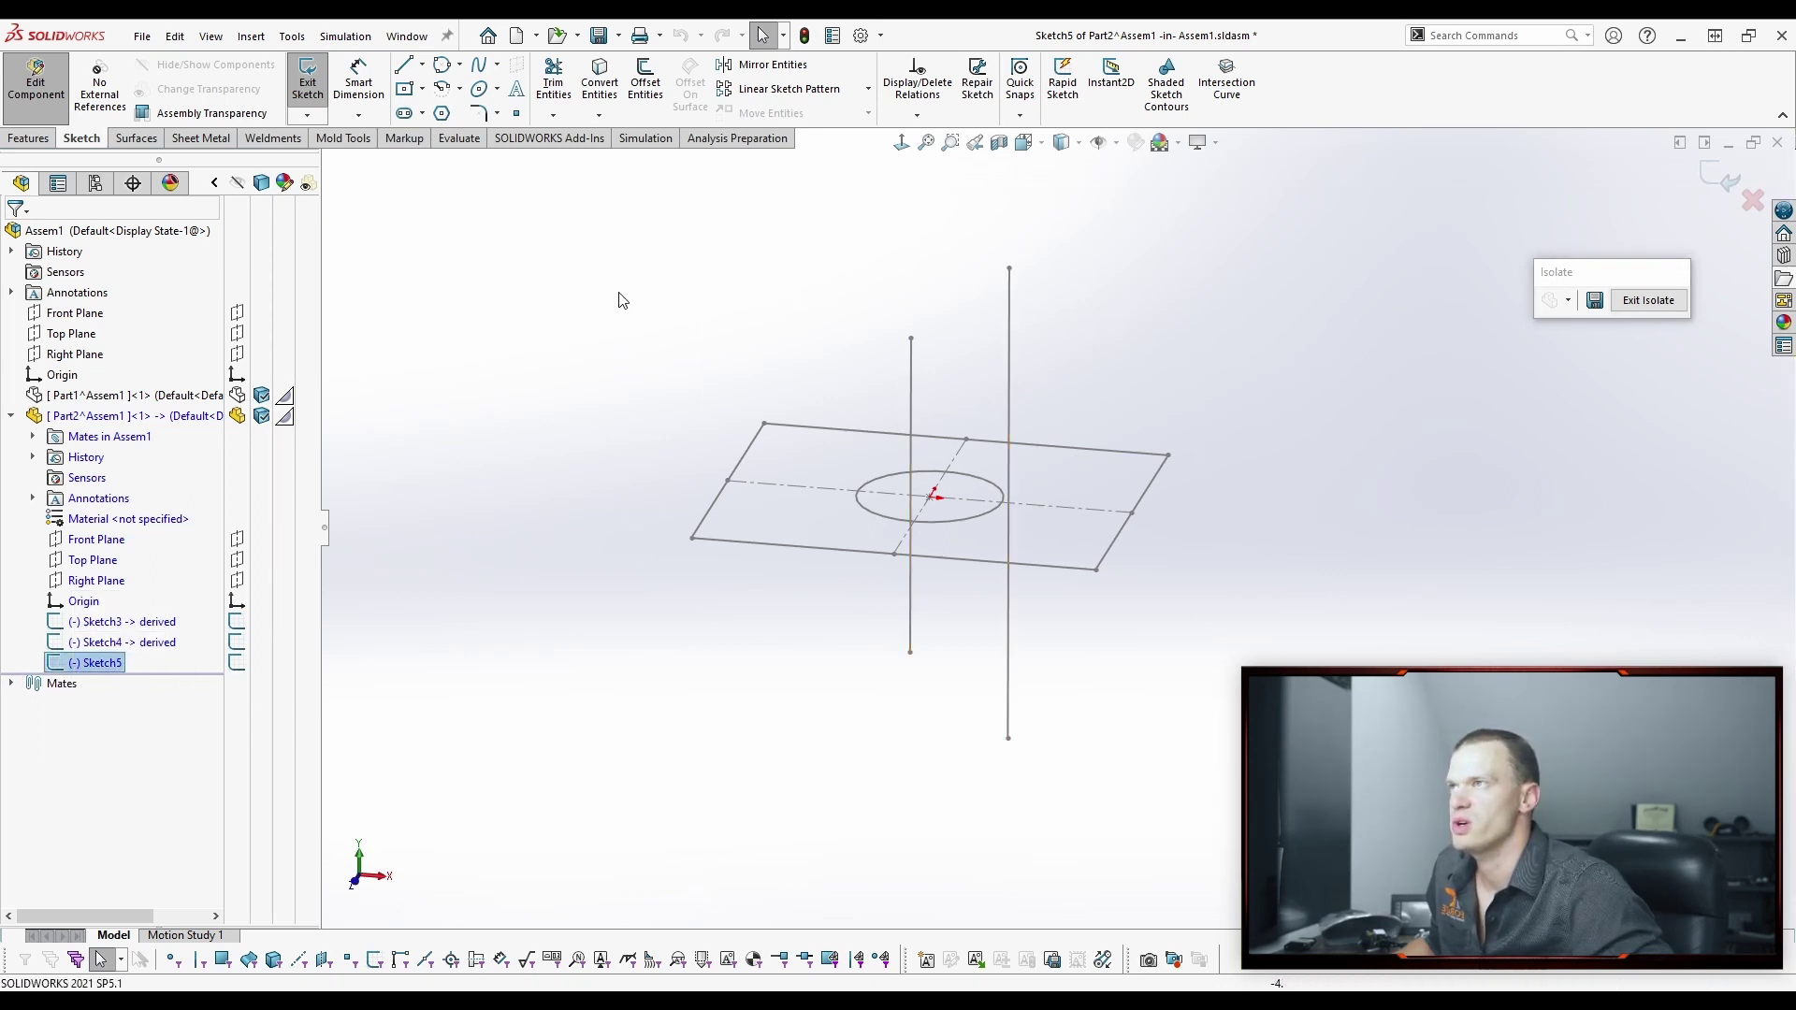
left_click(595, 110)
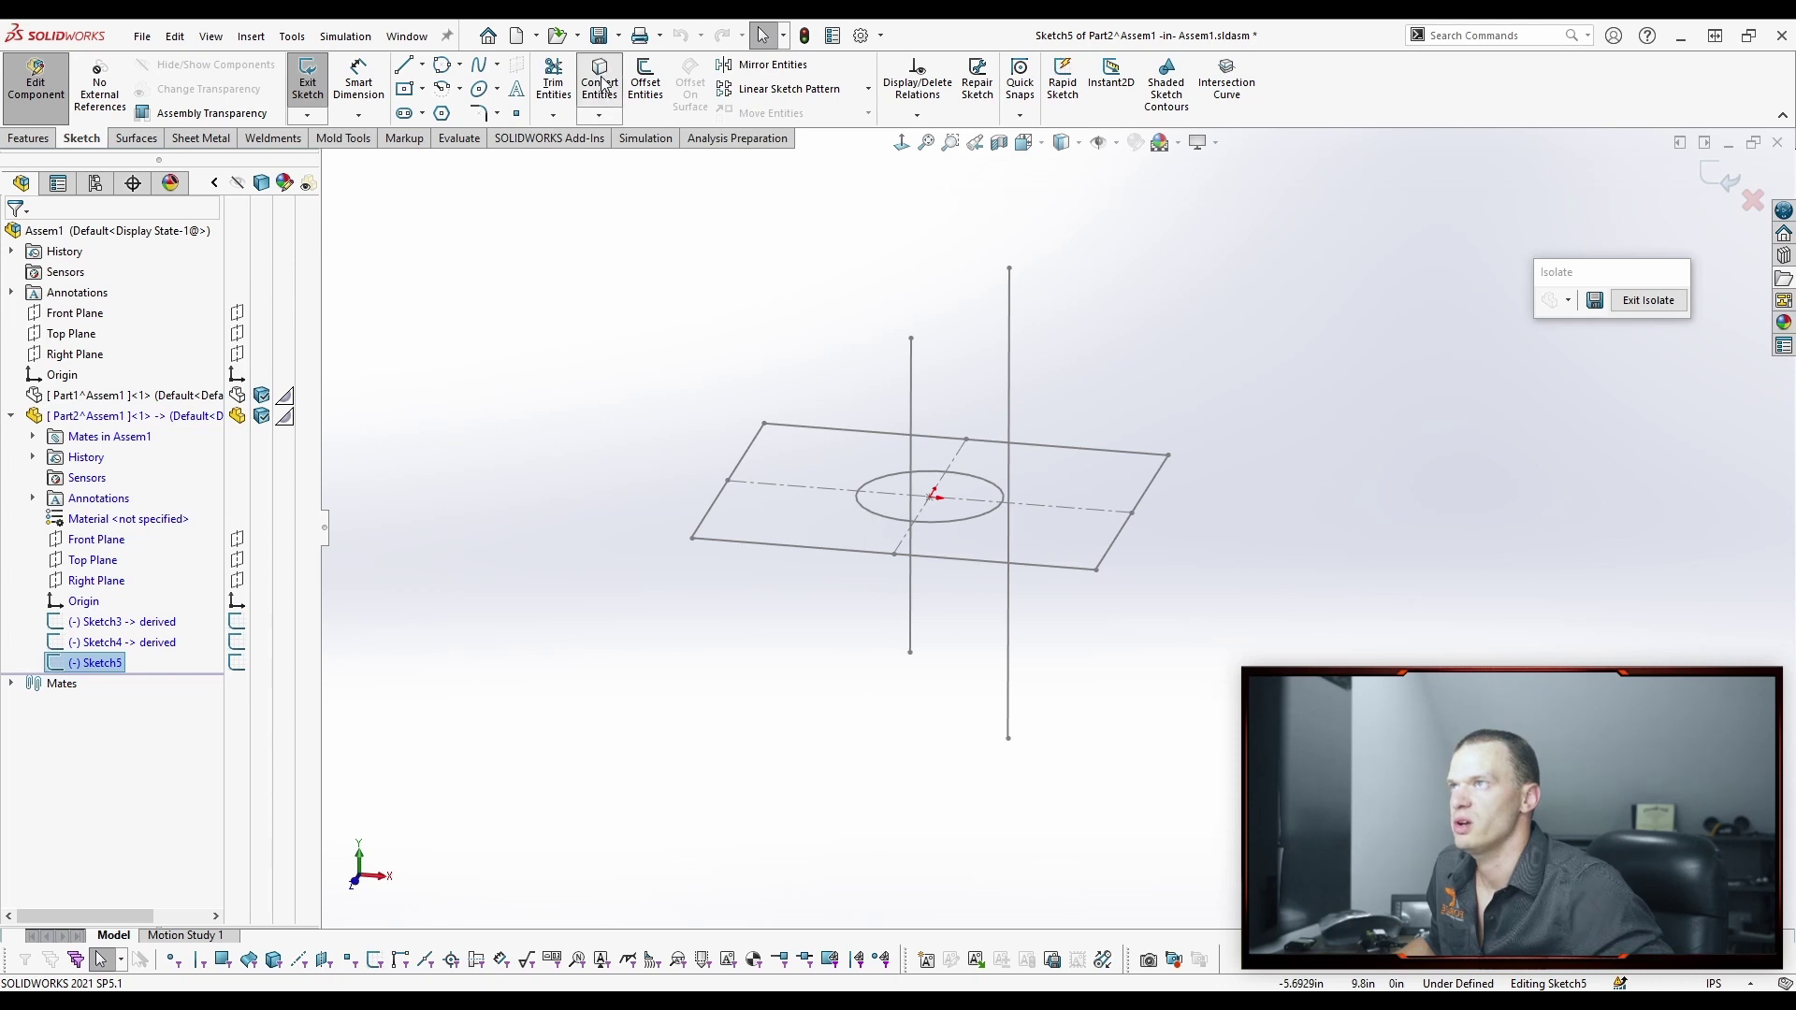
left_click(951, 523)
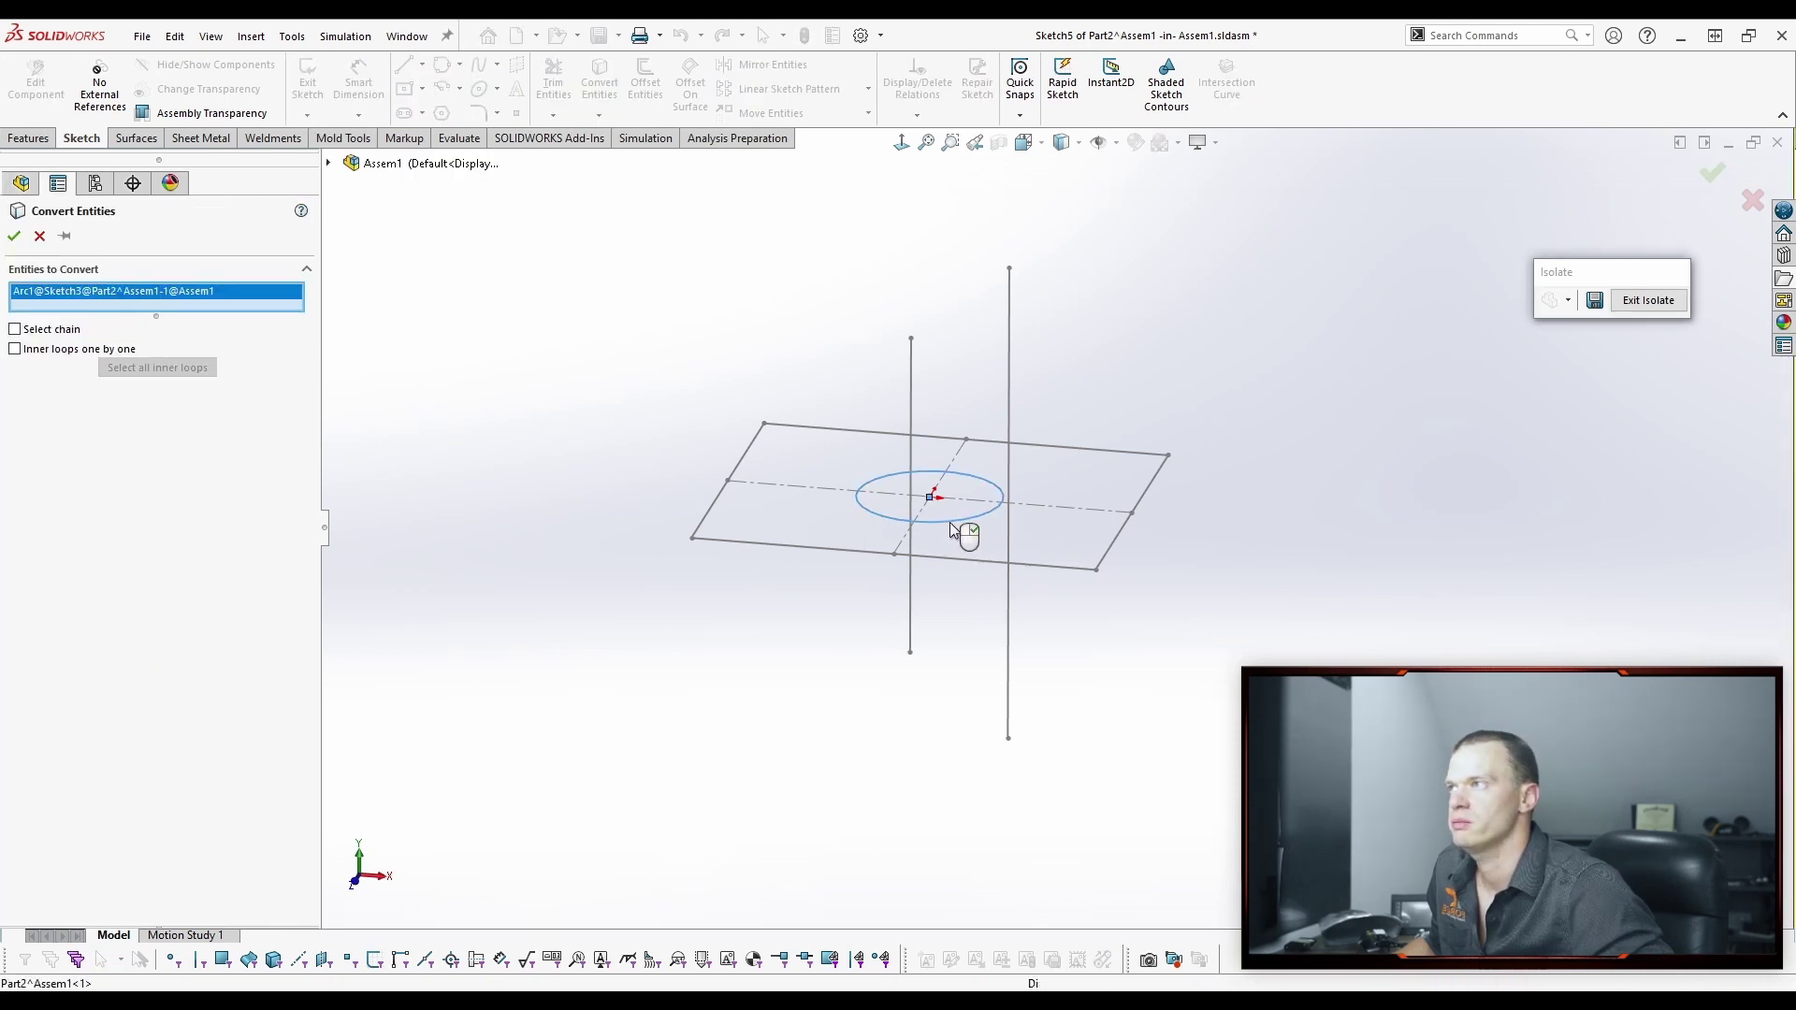
key("Return")
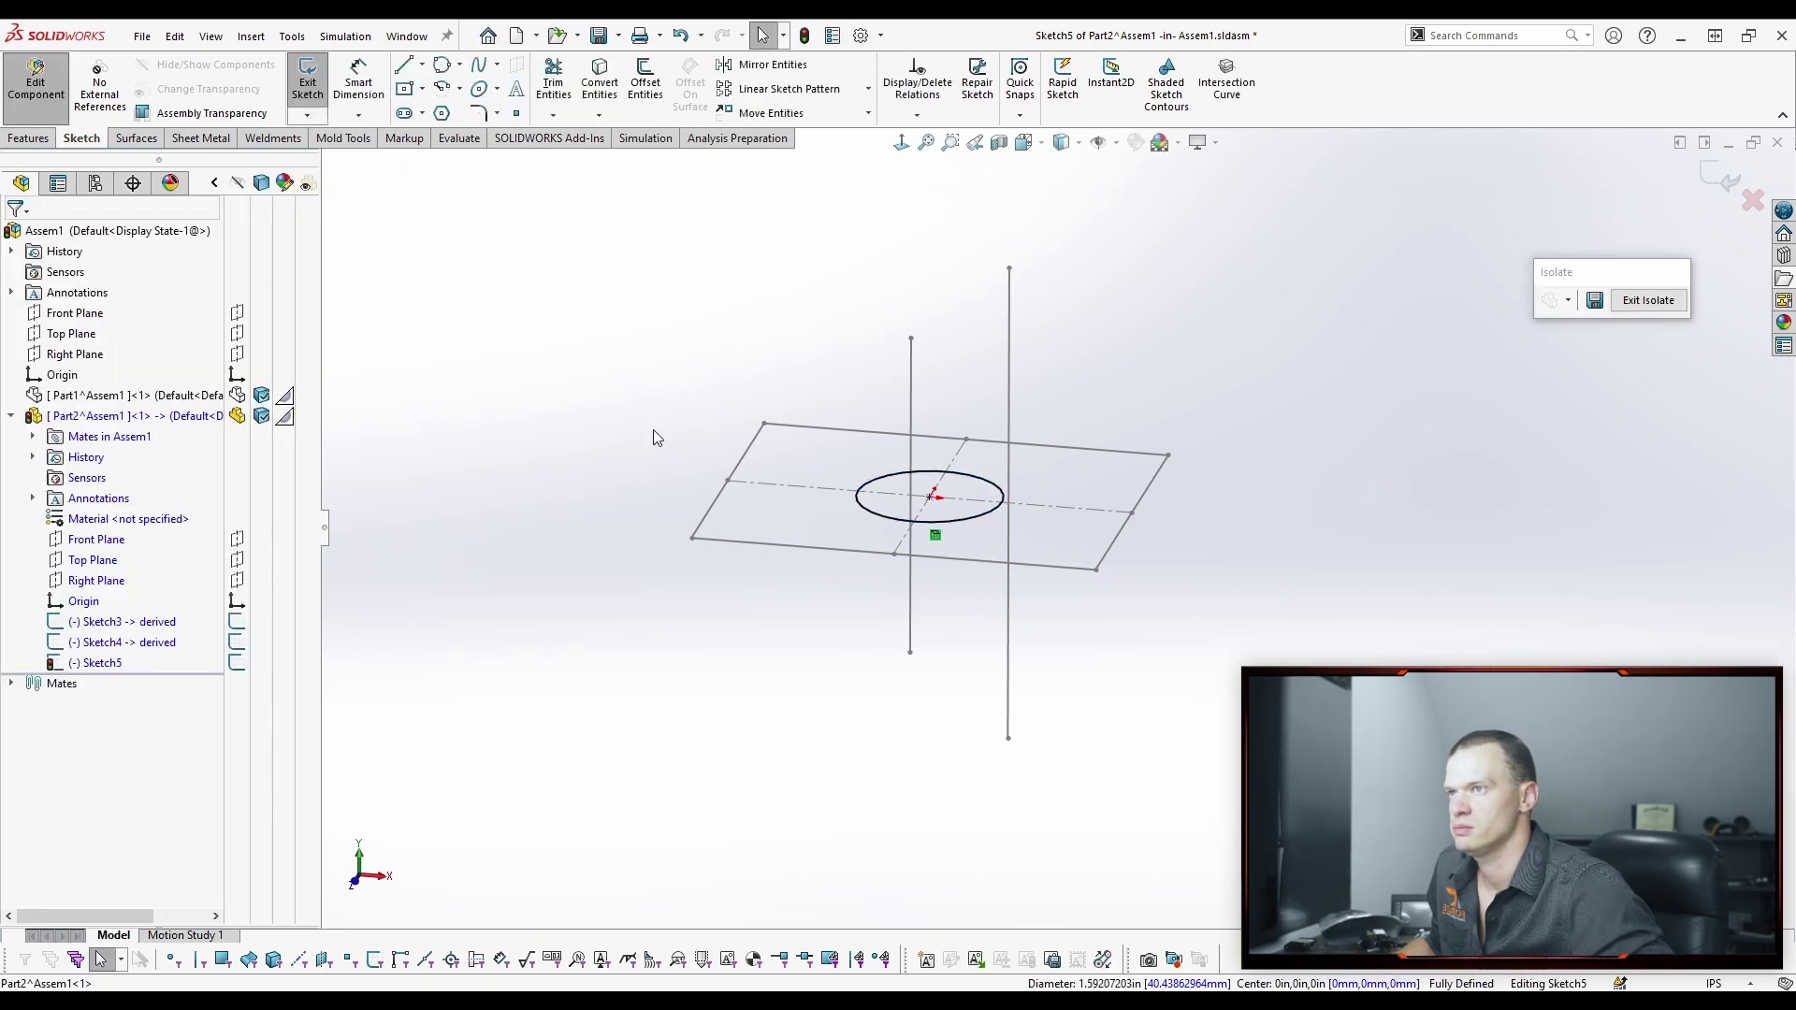
left_click(1716, 184)
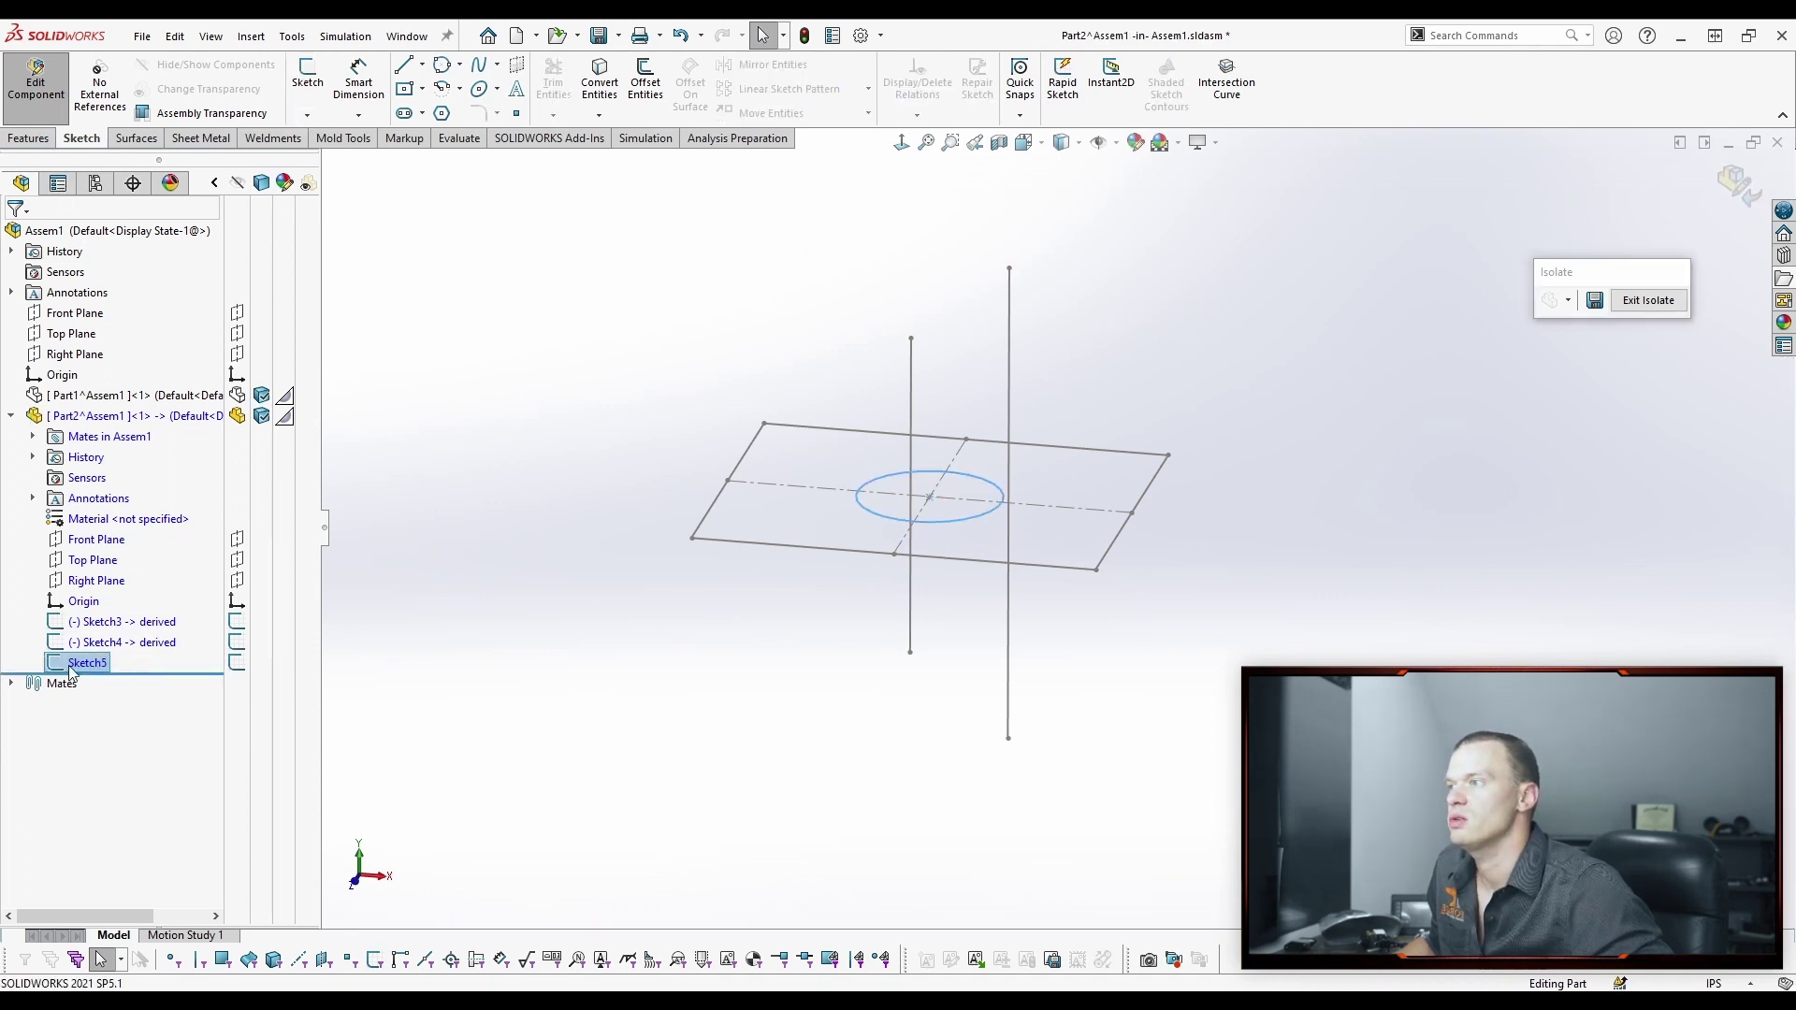
Extrude the converted circle in both directions up to the upper and lower endpoints of the derived sketch's longer vertical line.
left_click(27, 138)
left_click(315, 79)
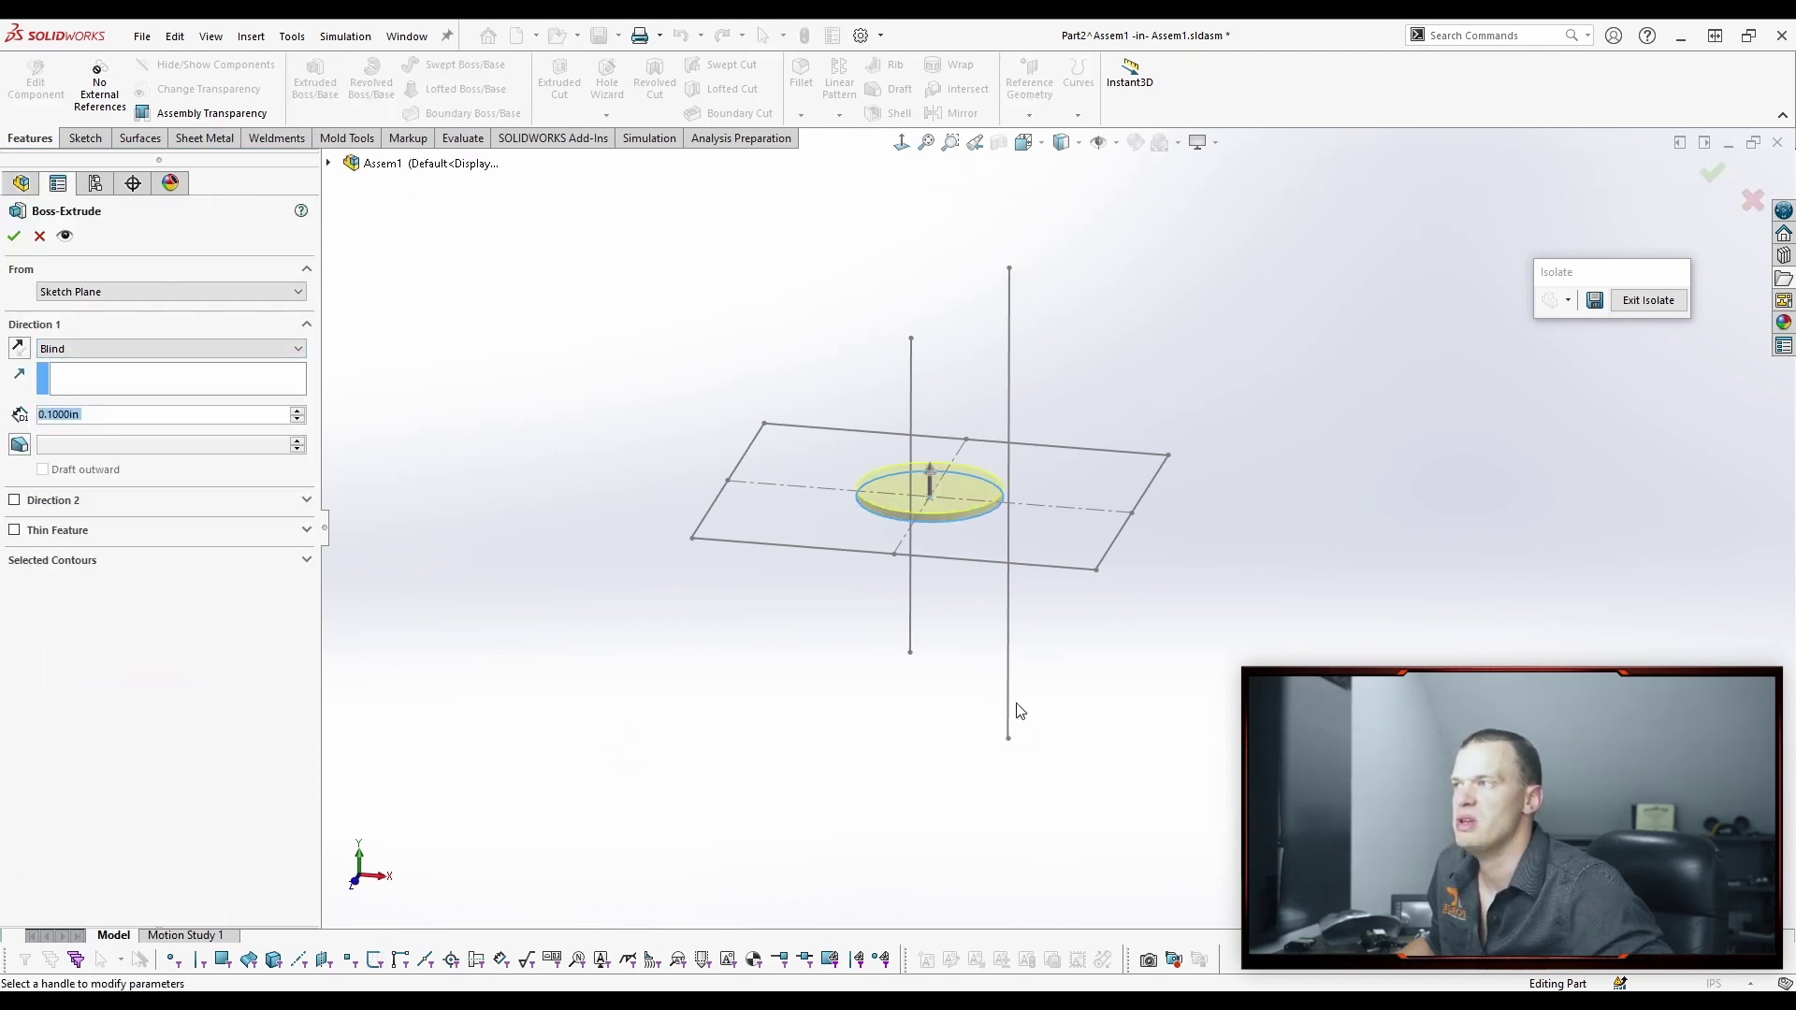
left_click(210, 346)
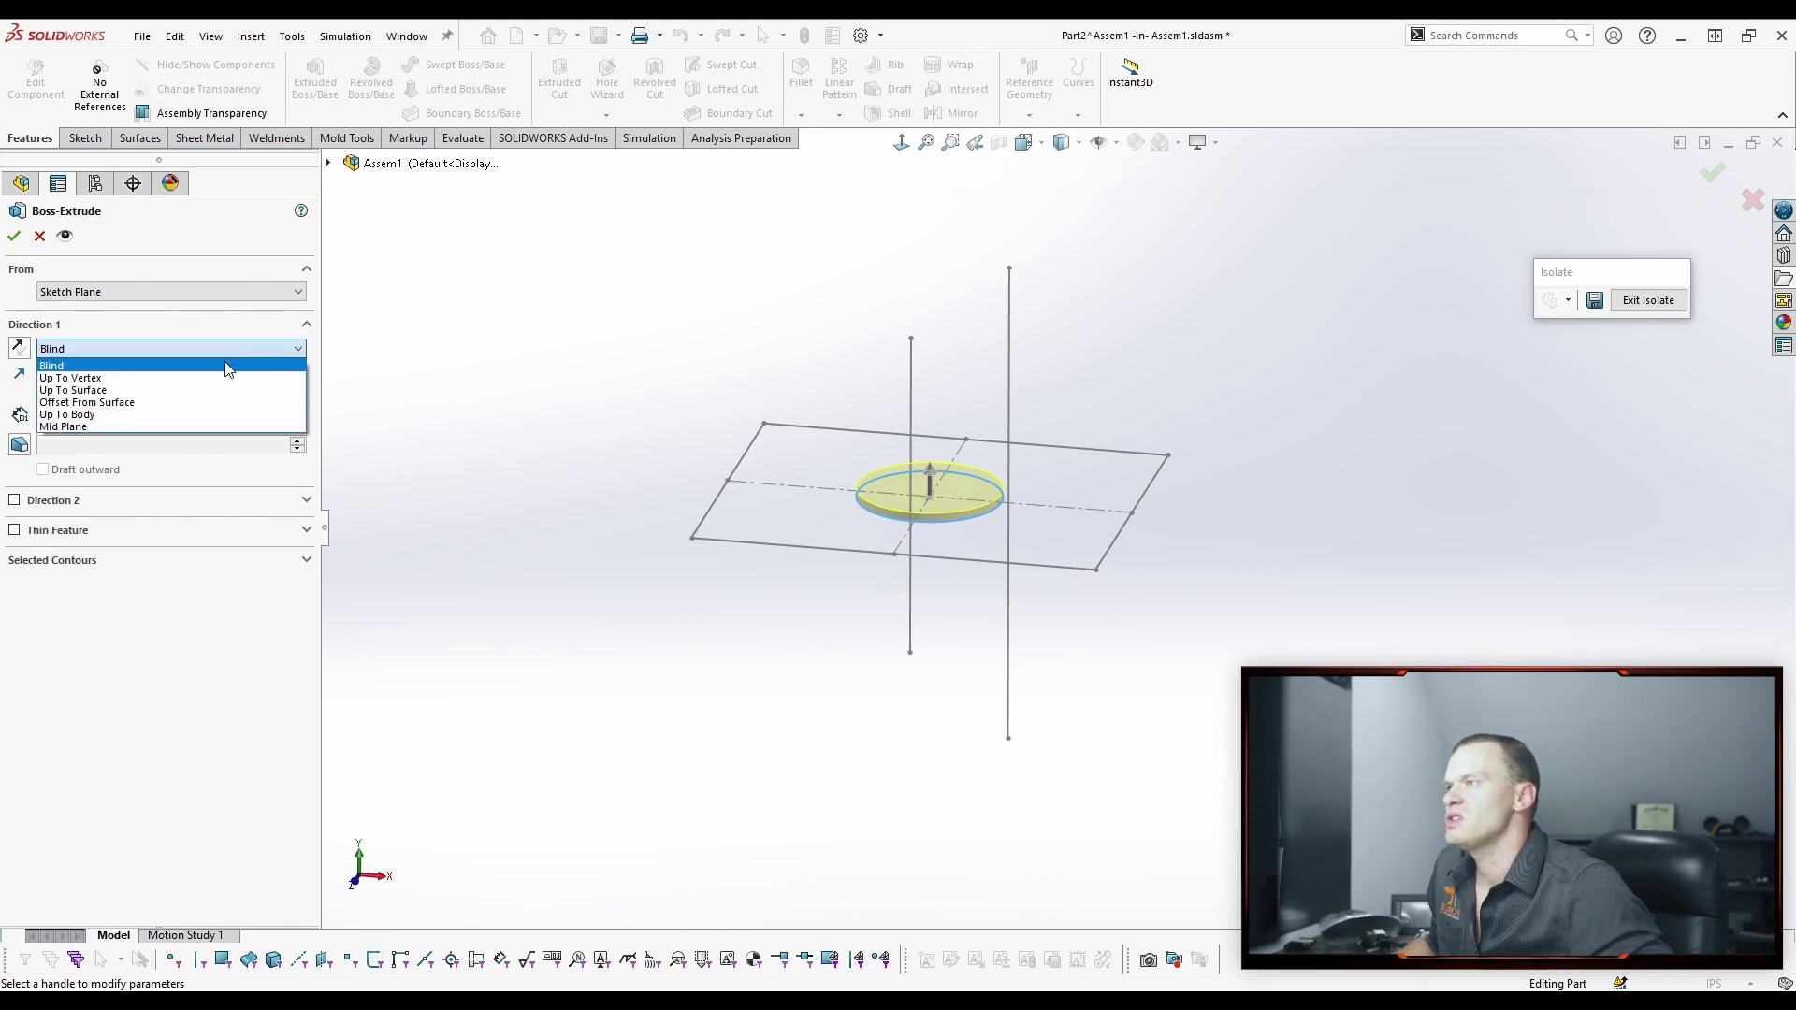
left_click(225, 378)
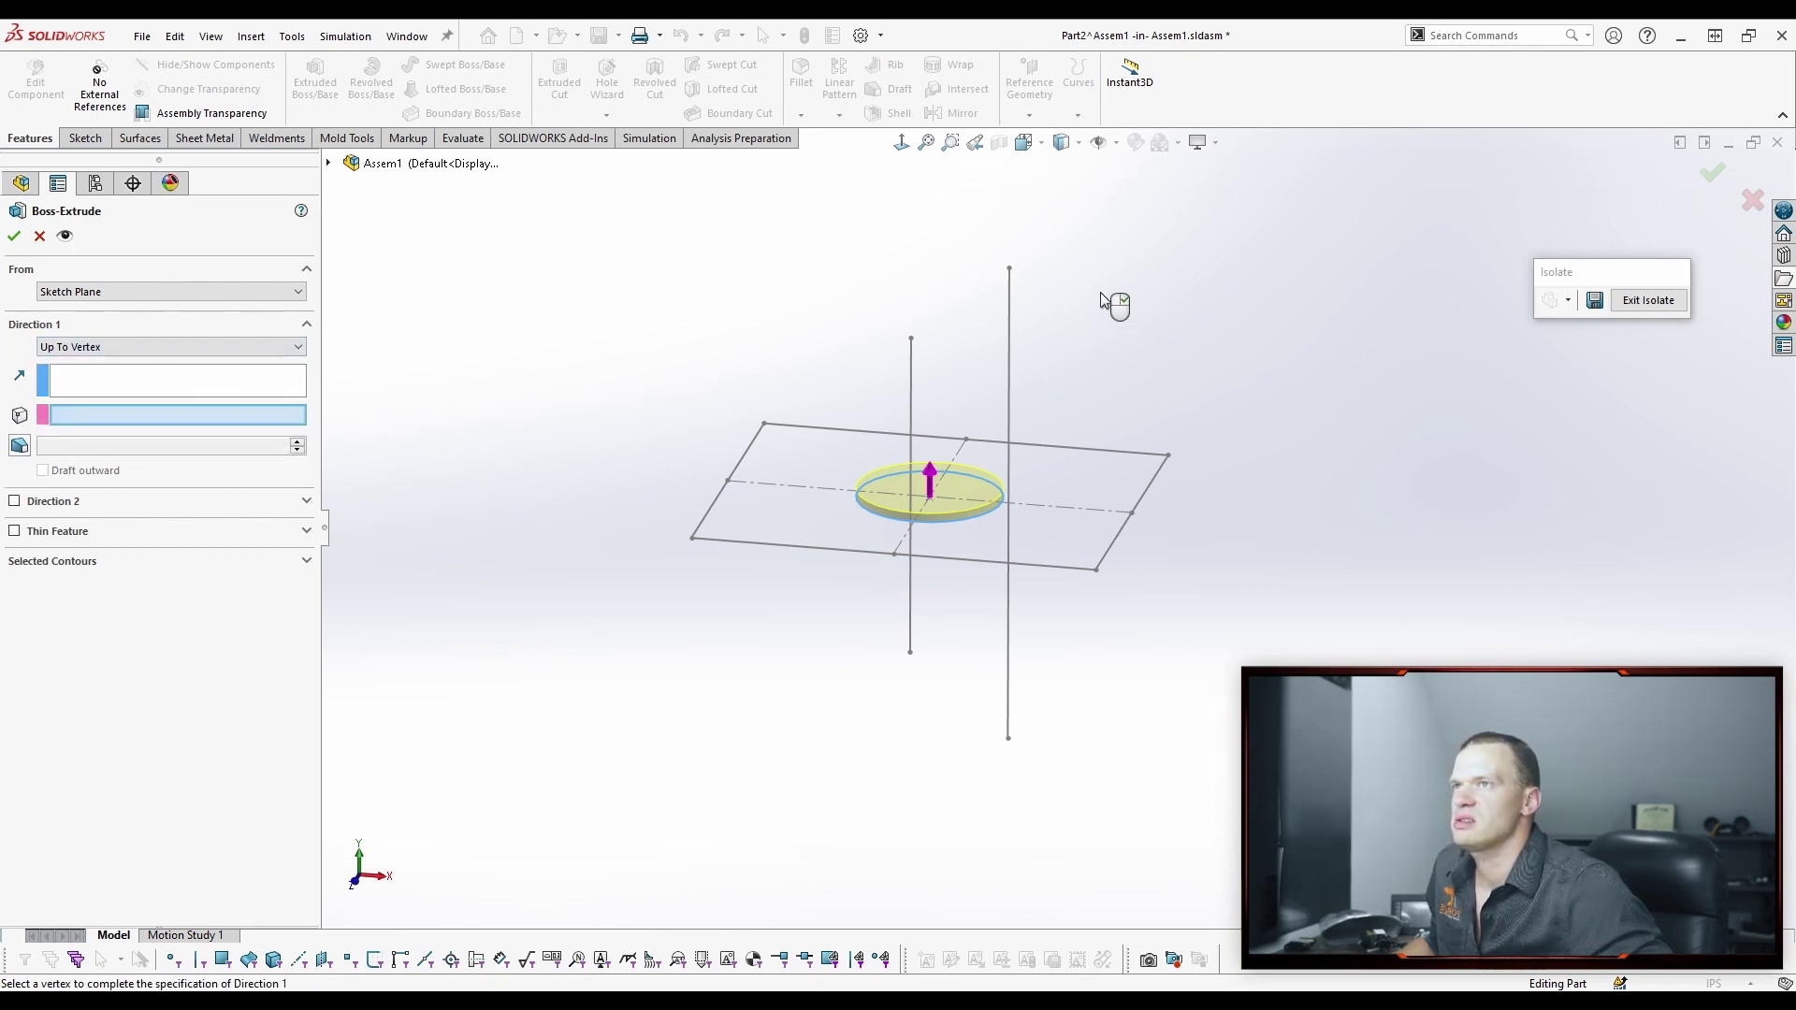
left_click(1009, 270)
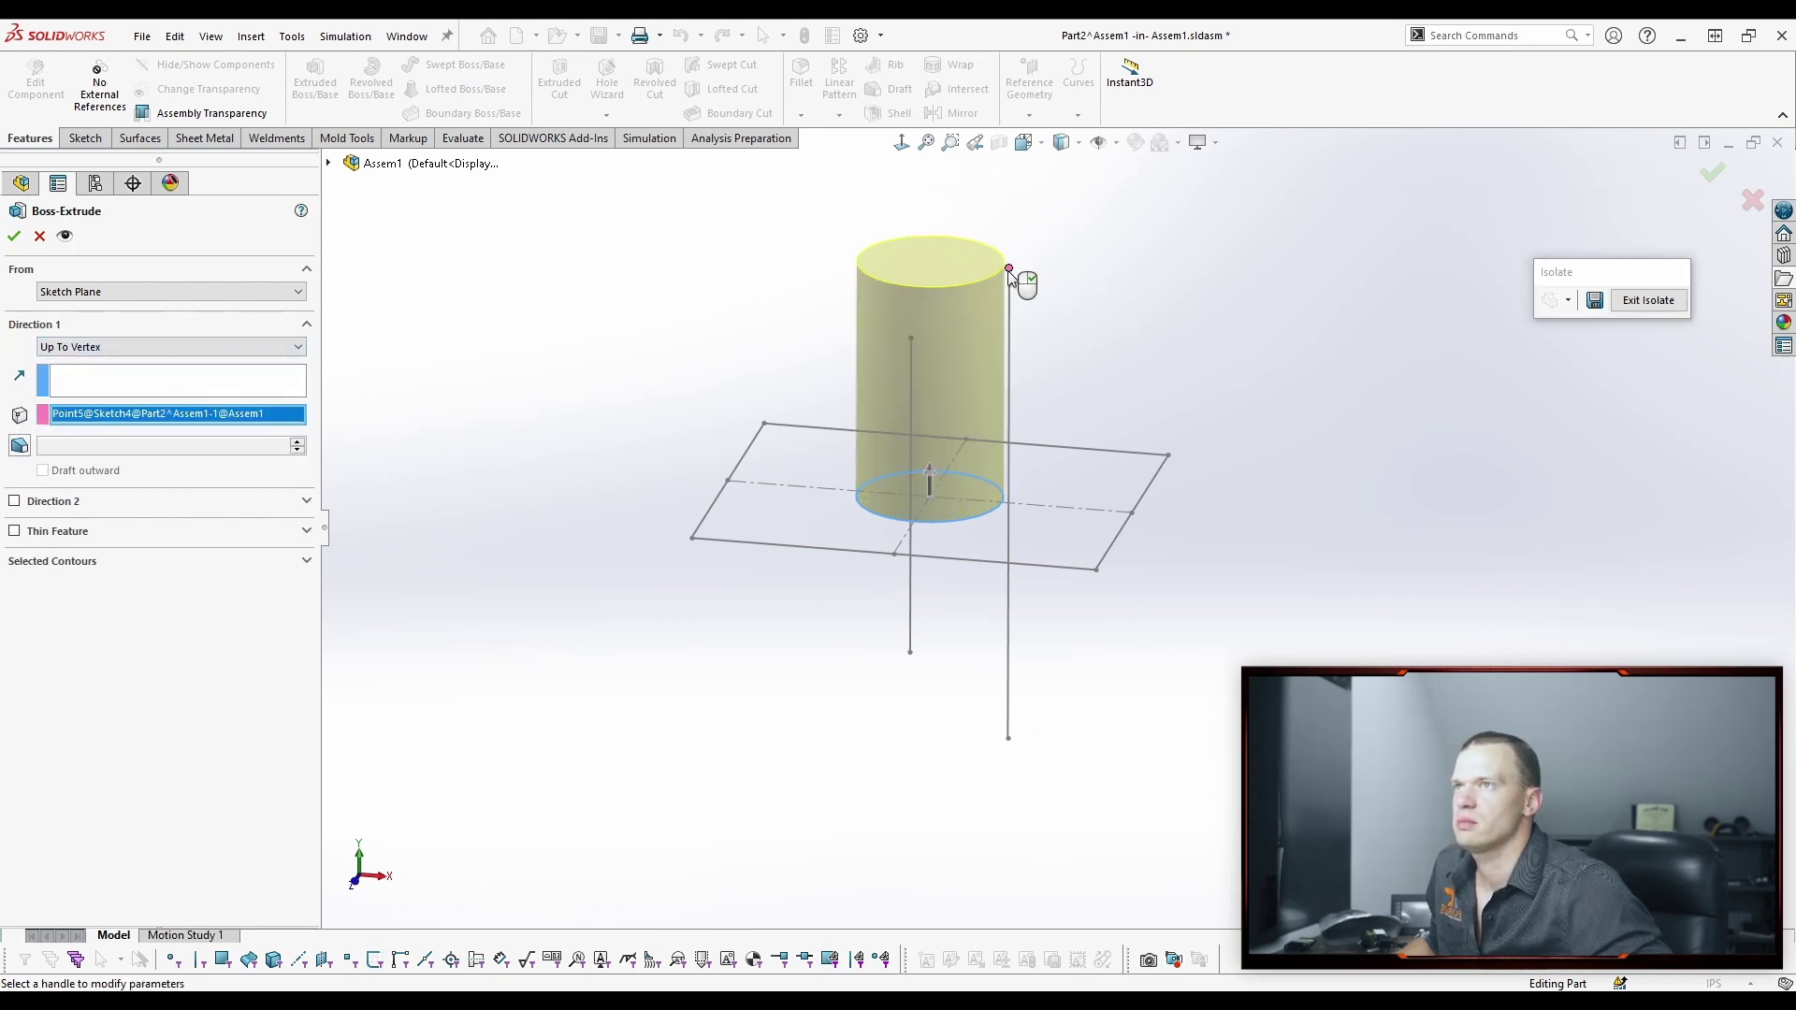
left_click(14, 502)
left_click(135, 523)
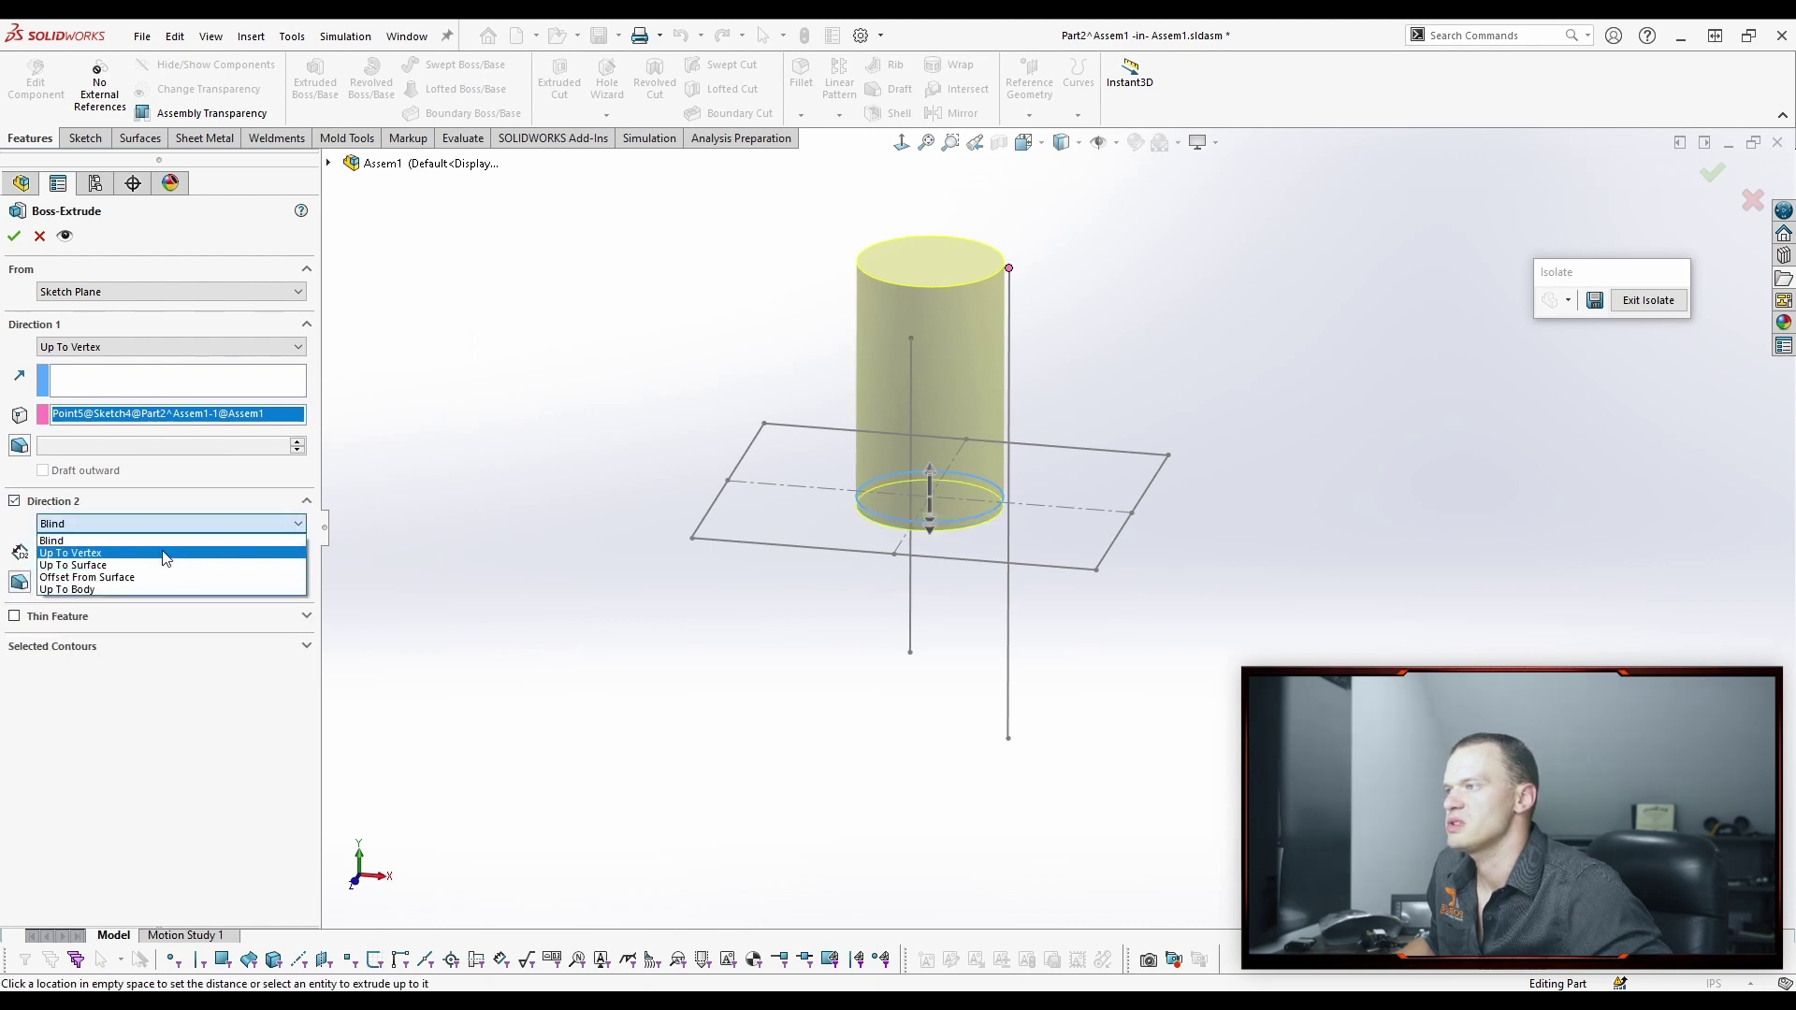
left_click(163, 555)
left_click(1008, 739)
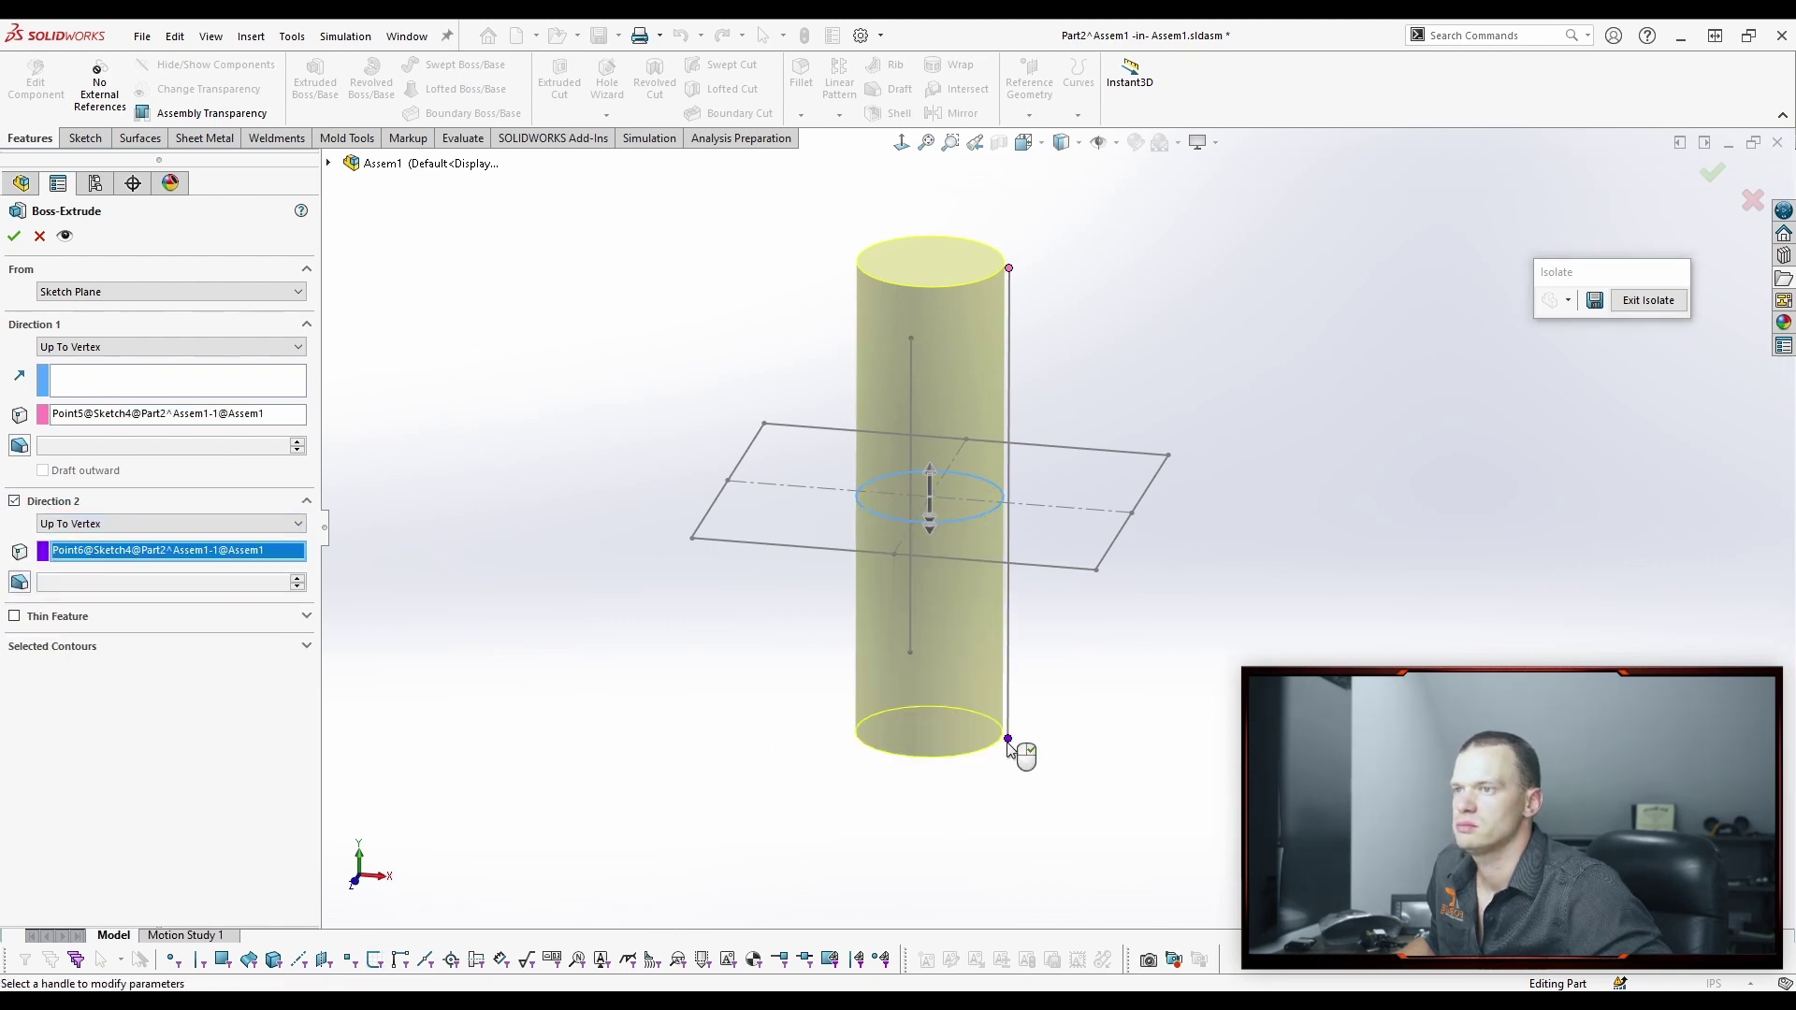
key("Return")
left_click(441, 567)
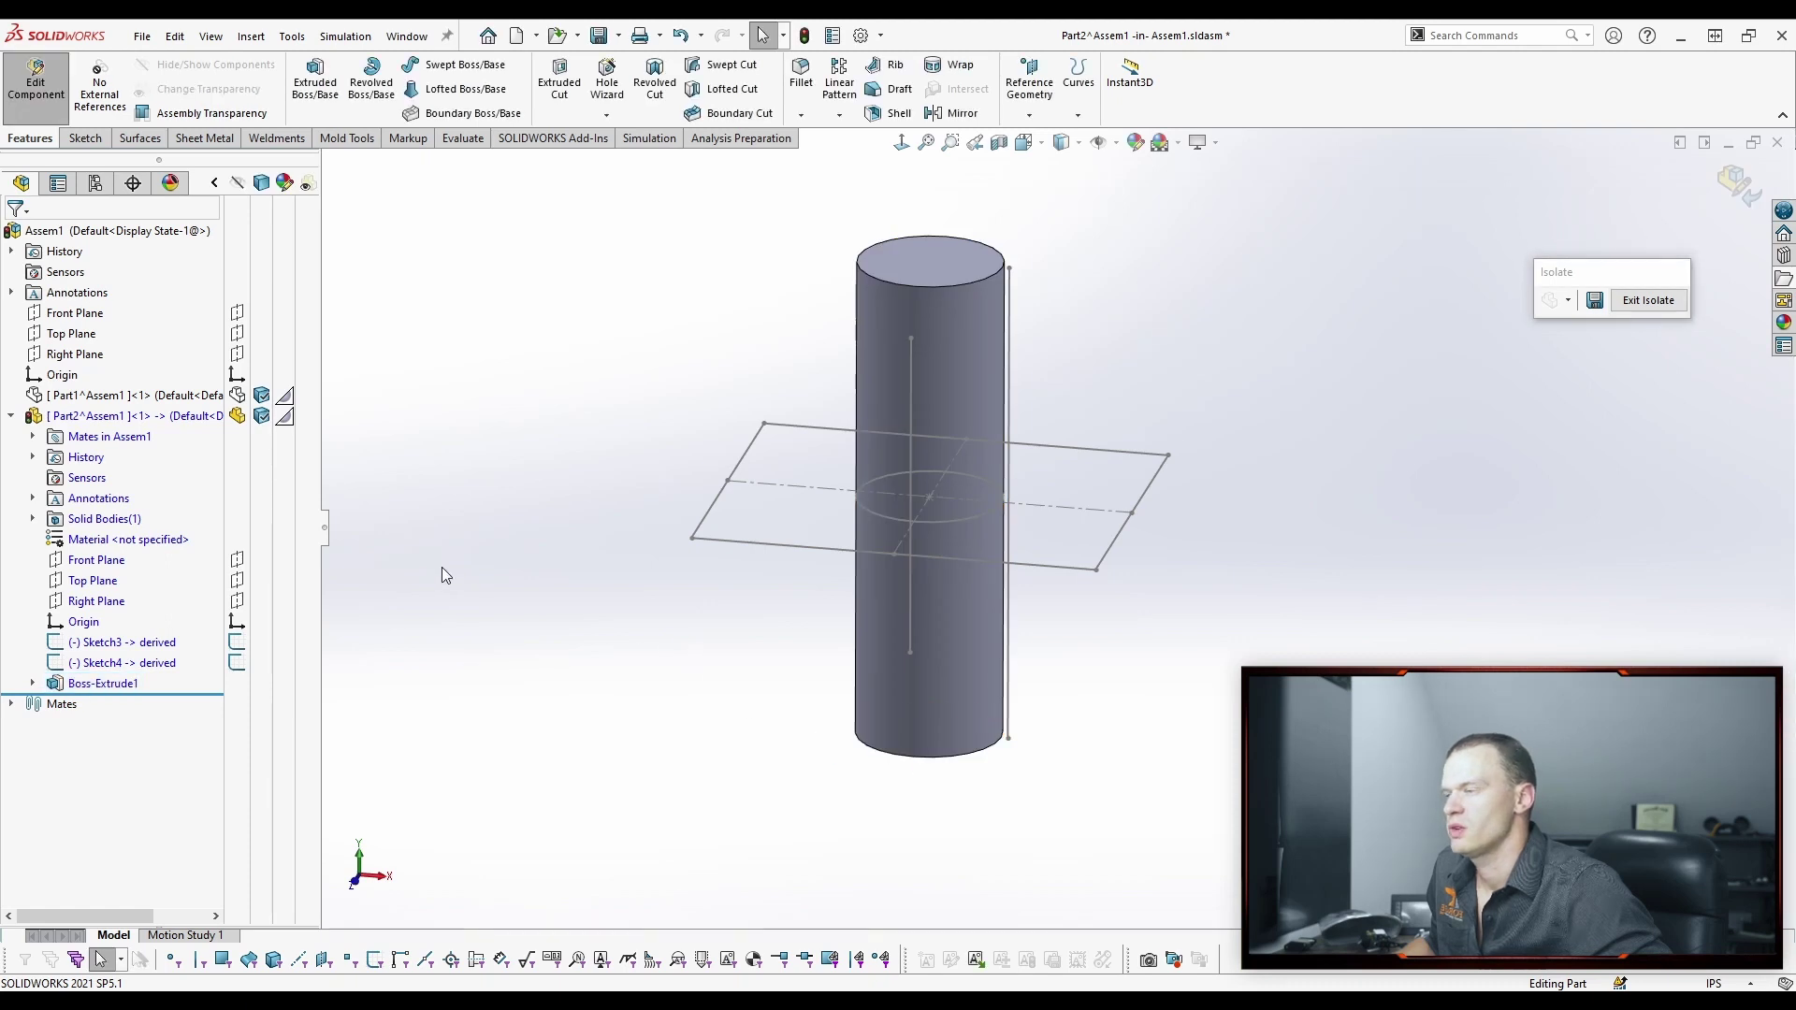
Examine the extruded cylinder, the two derived sketches and the converted-circle sketch beneath the extrusion.
left_click(958, 343)
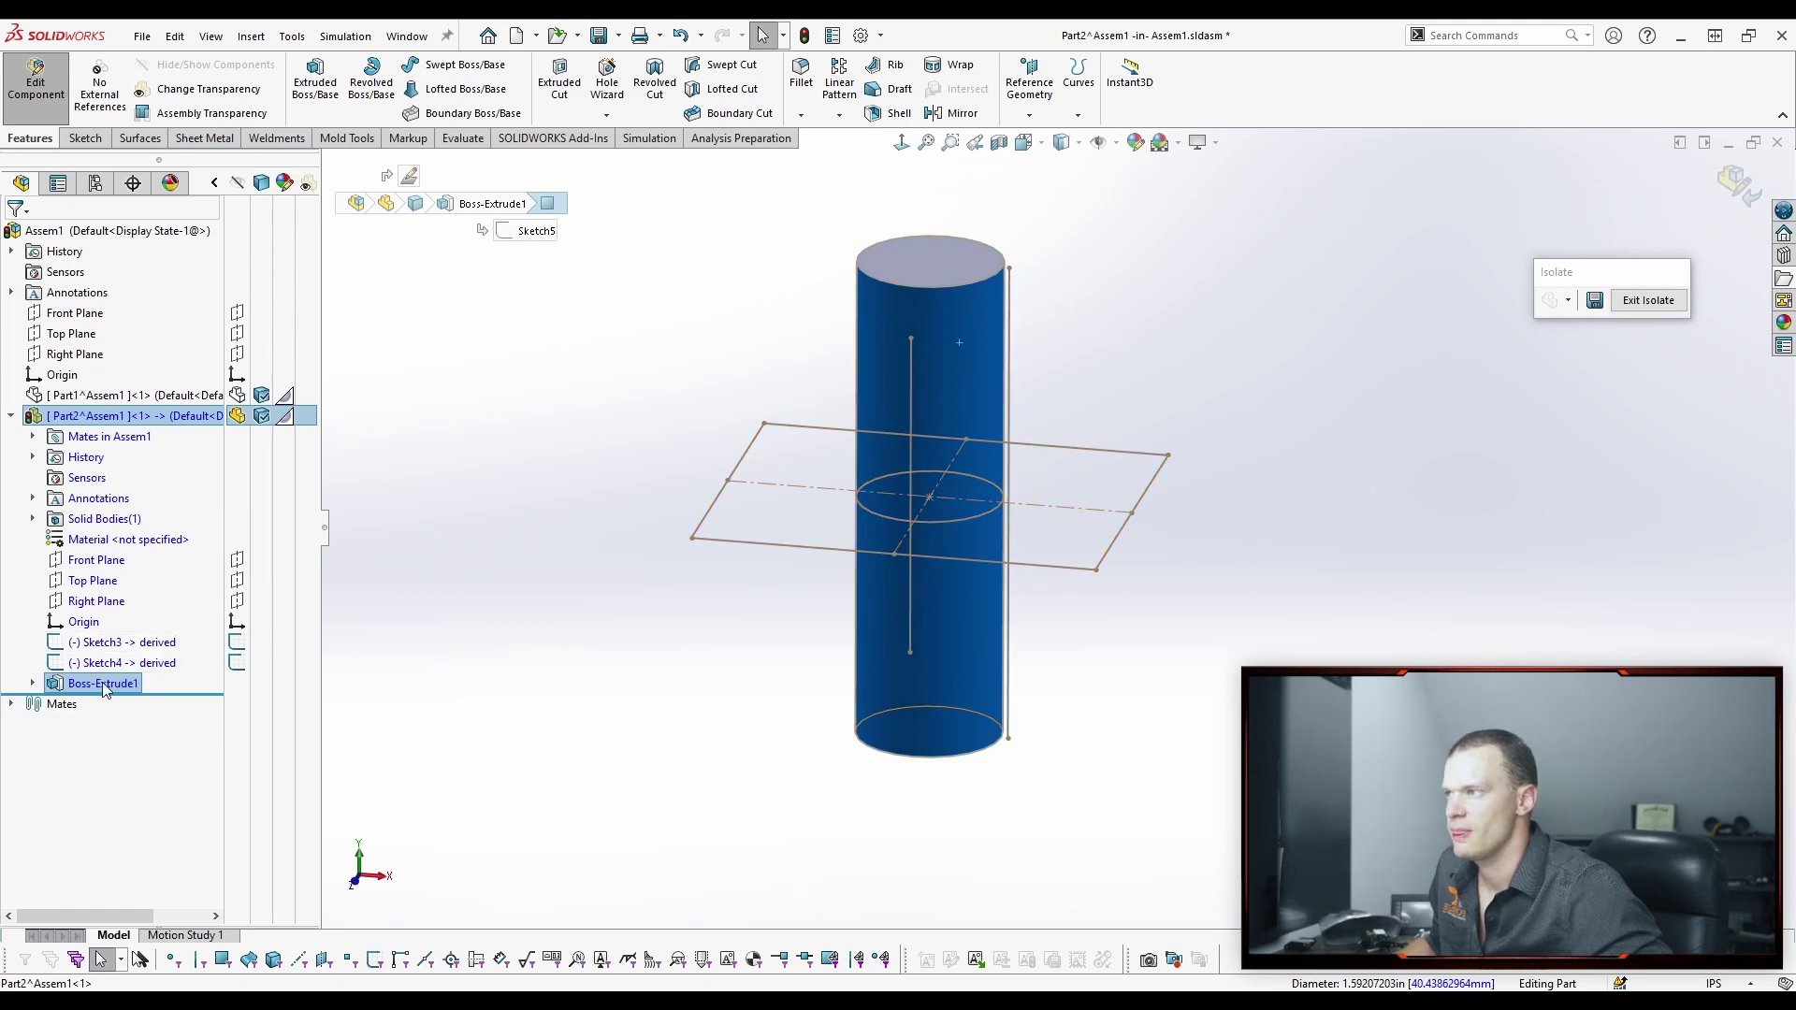
left_click(105, 642)
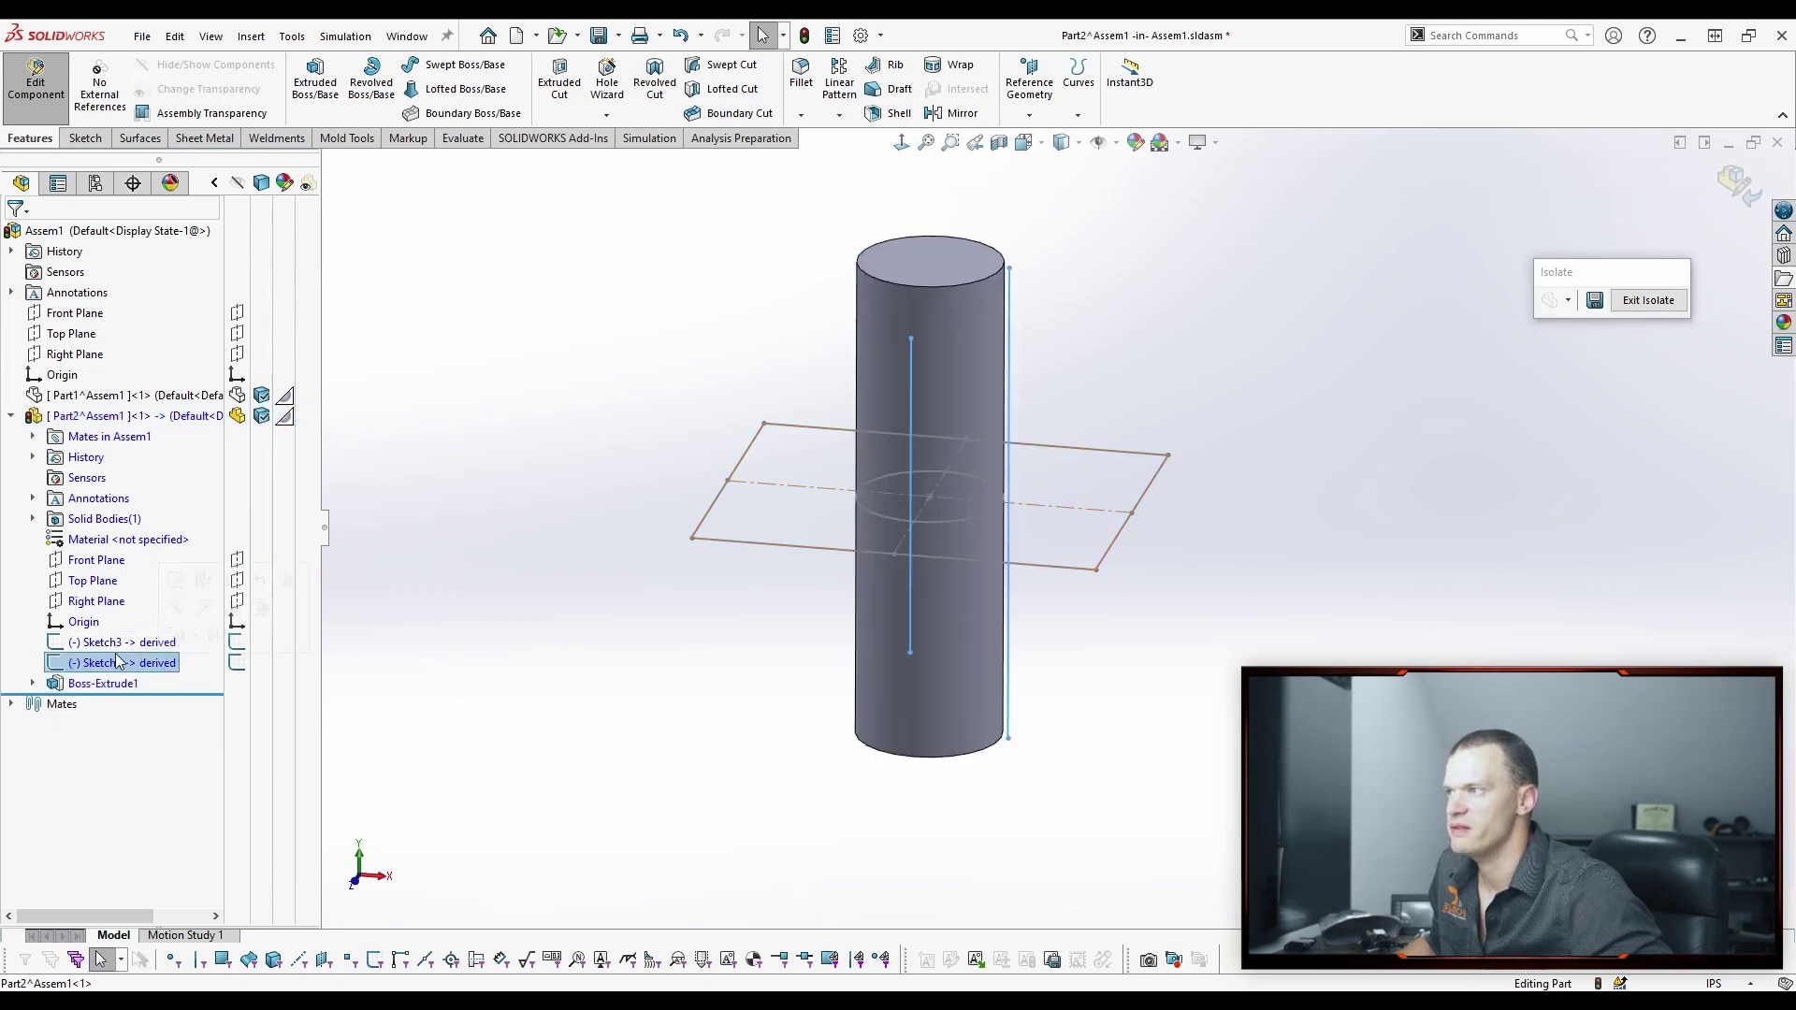
left_click(103, 664, "ctrl")
left_click(214, 682)
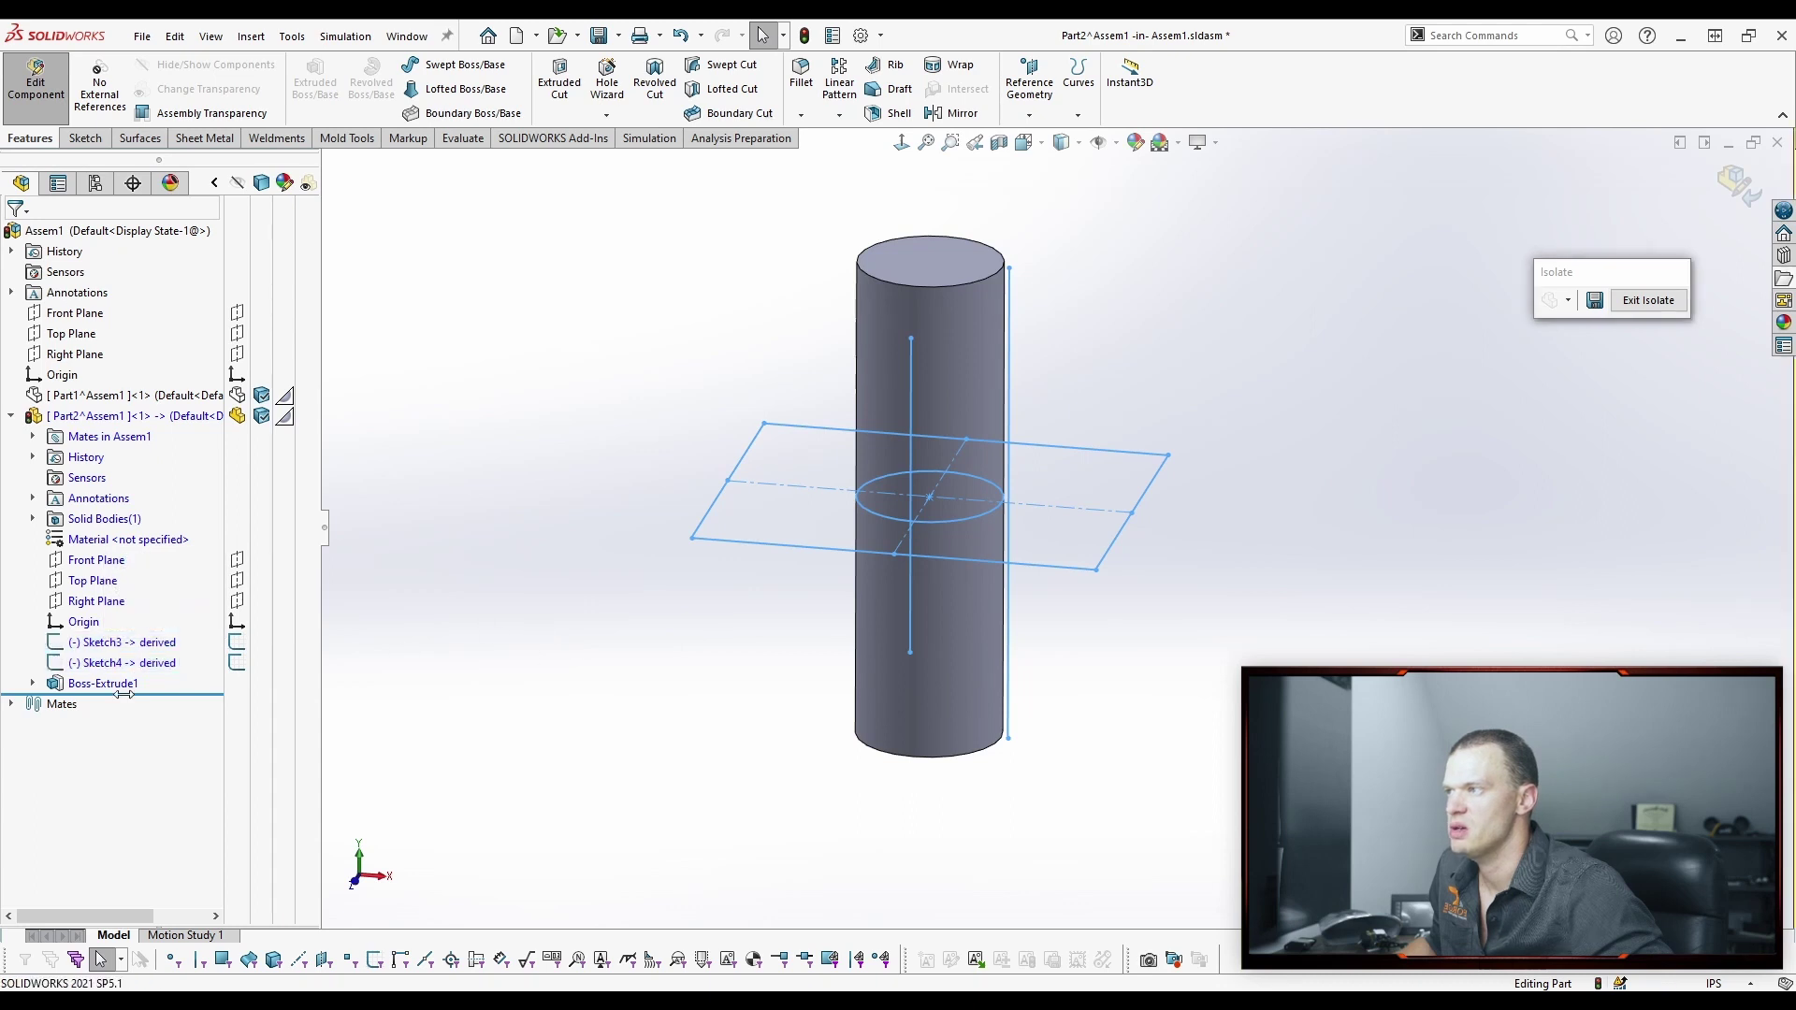
left_click(33, 684)
left_click(111, 704)
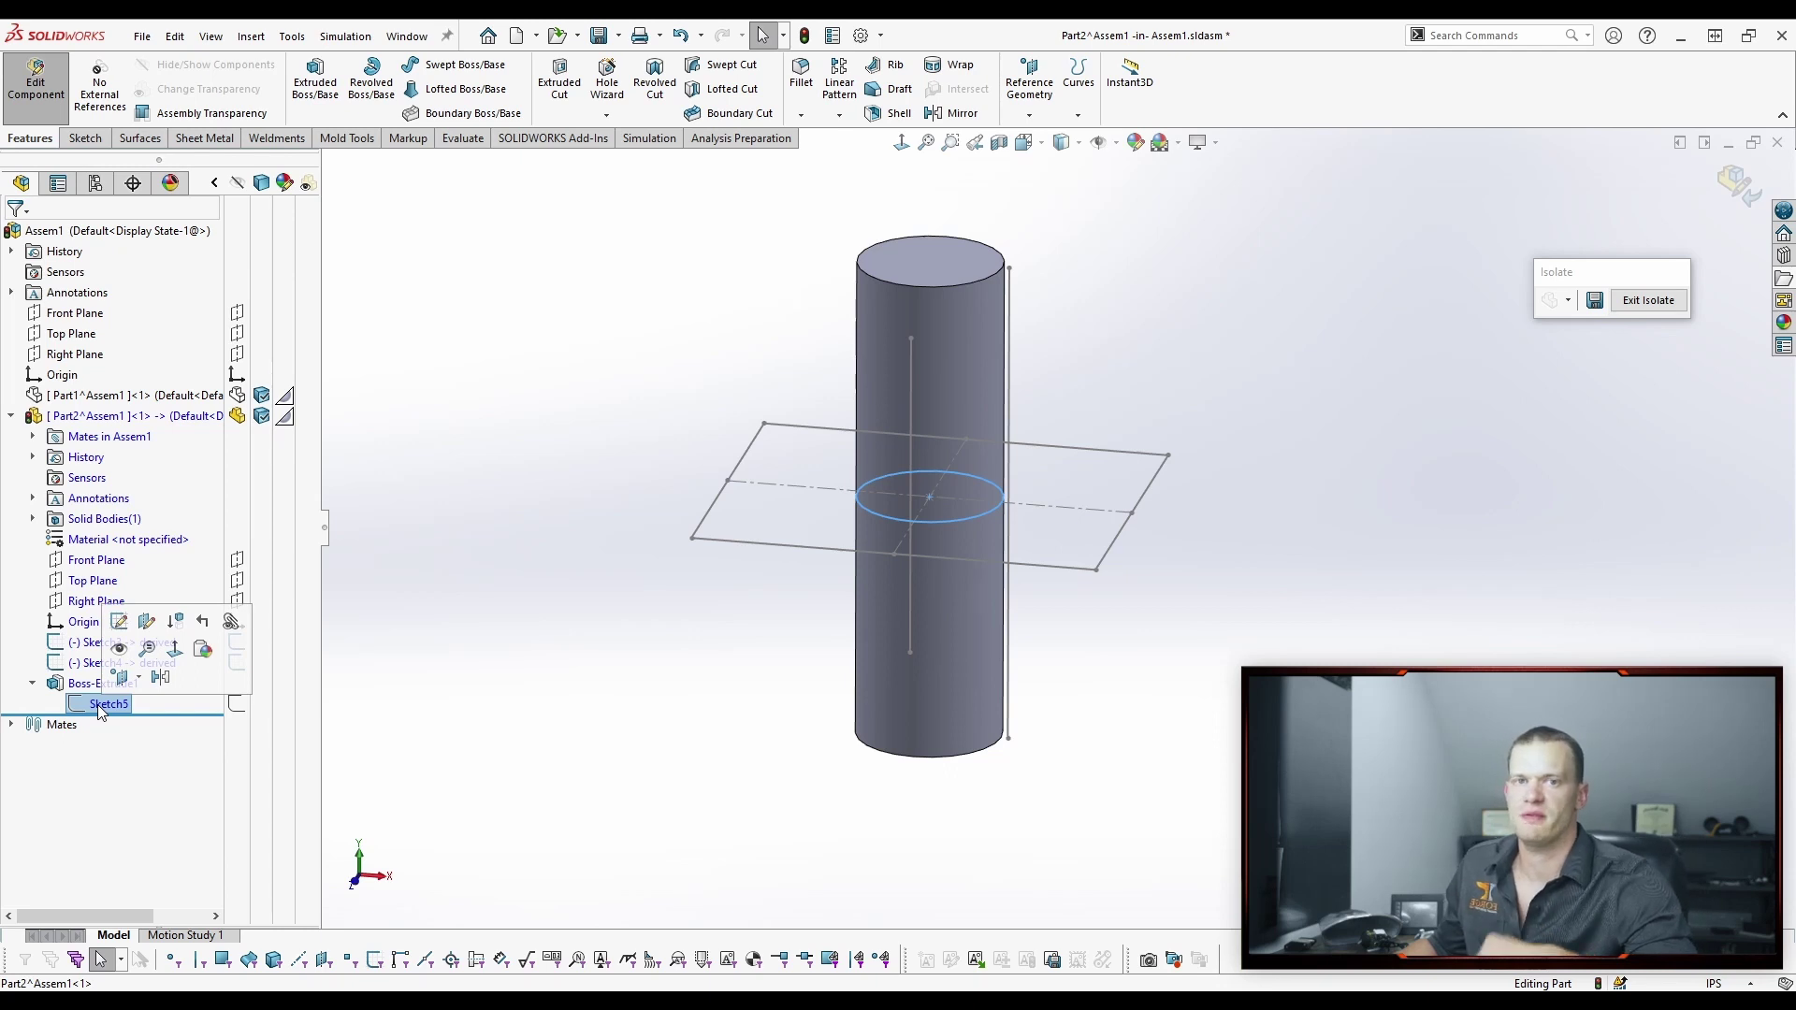
Hide the second part's derived sketches and return from the isolated part to the full assembly.
left_click(653, 799)
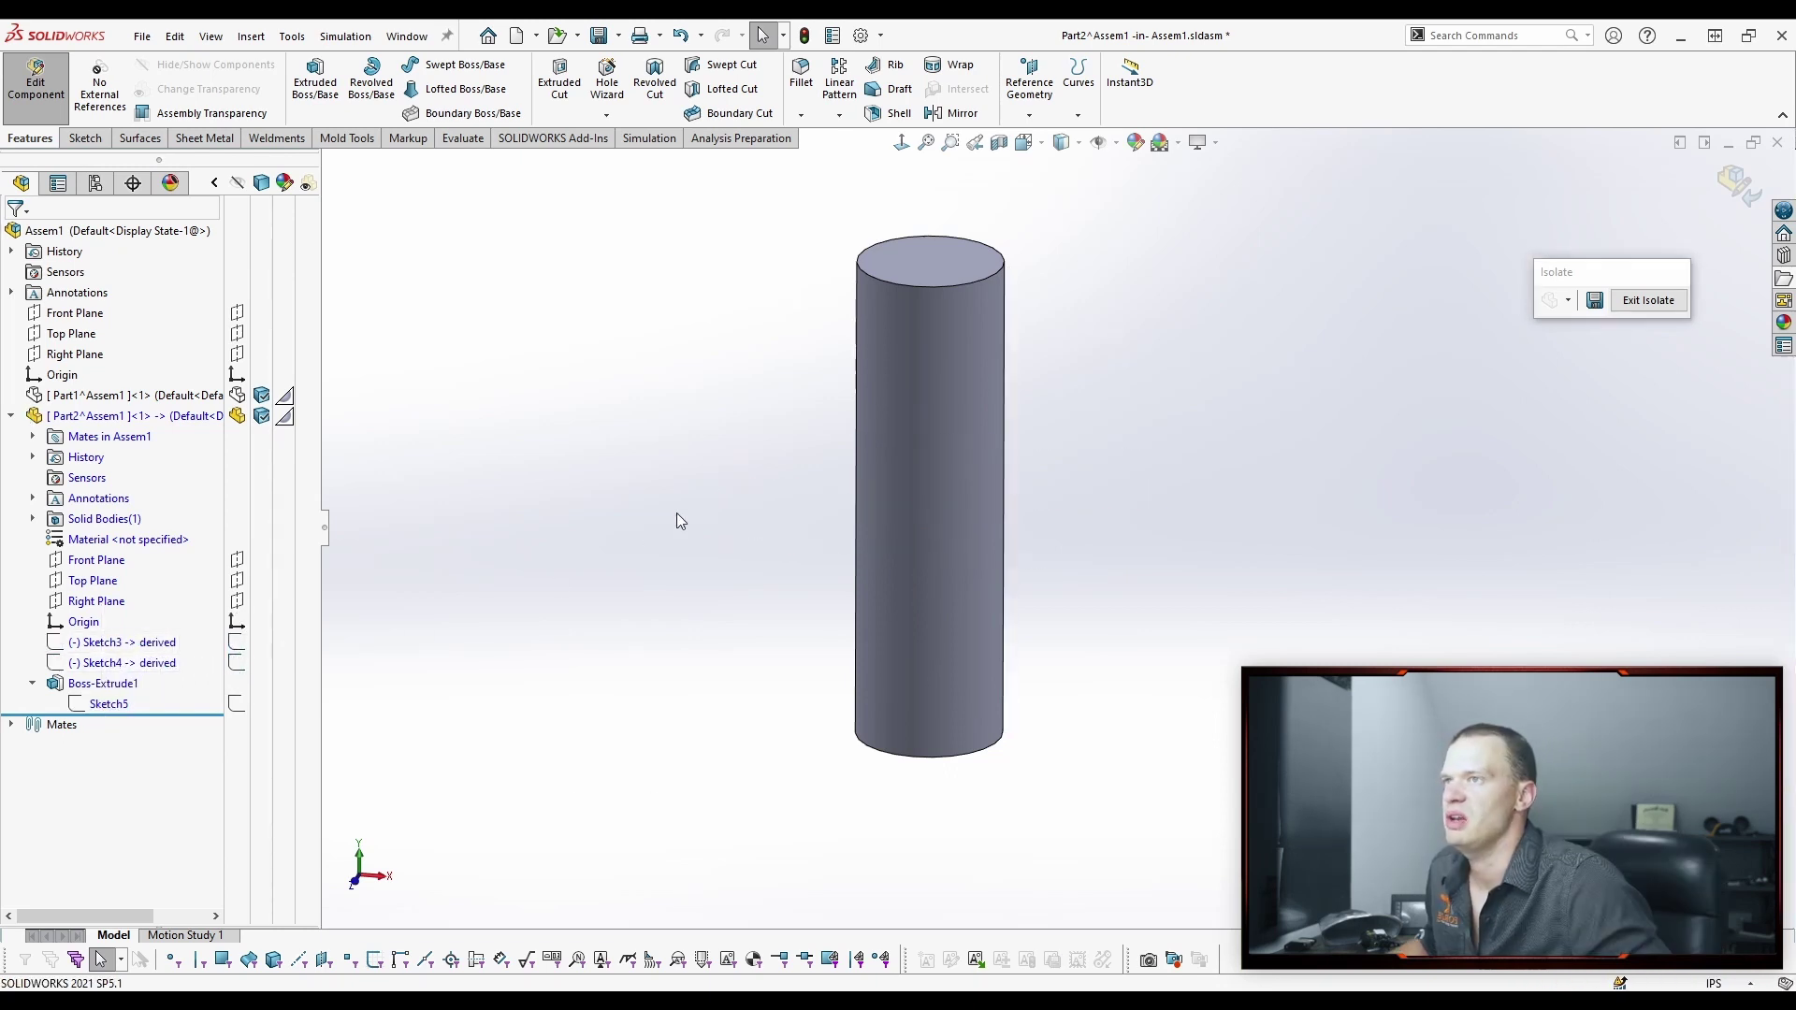
left_click(1647, 299)
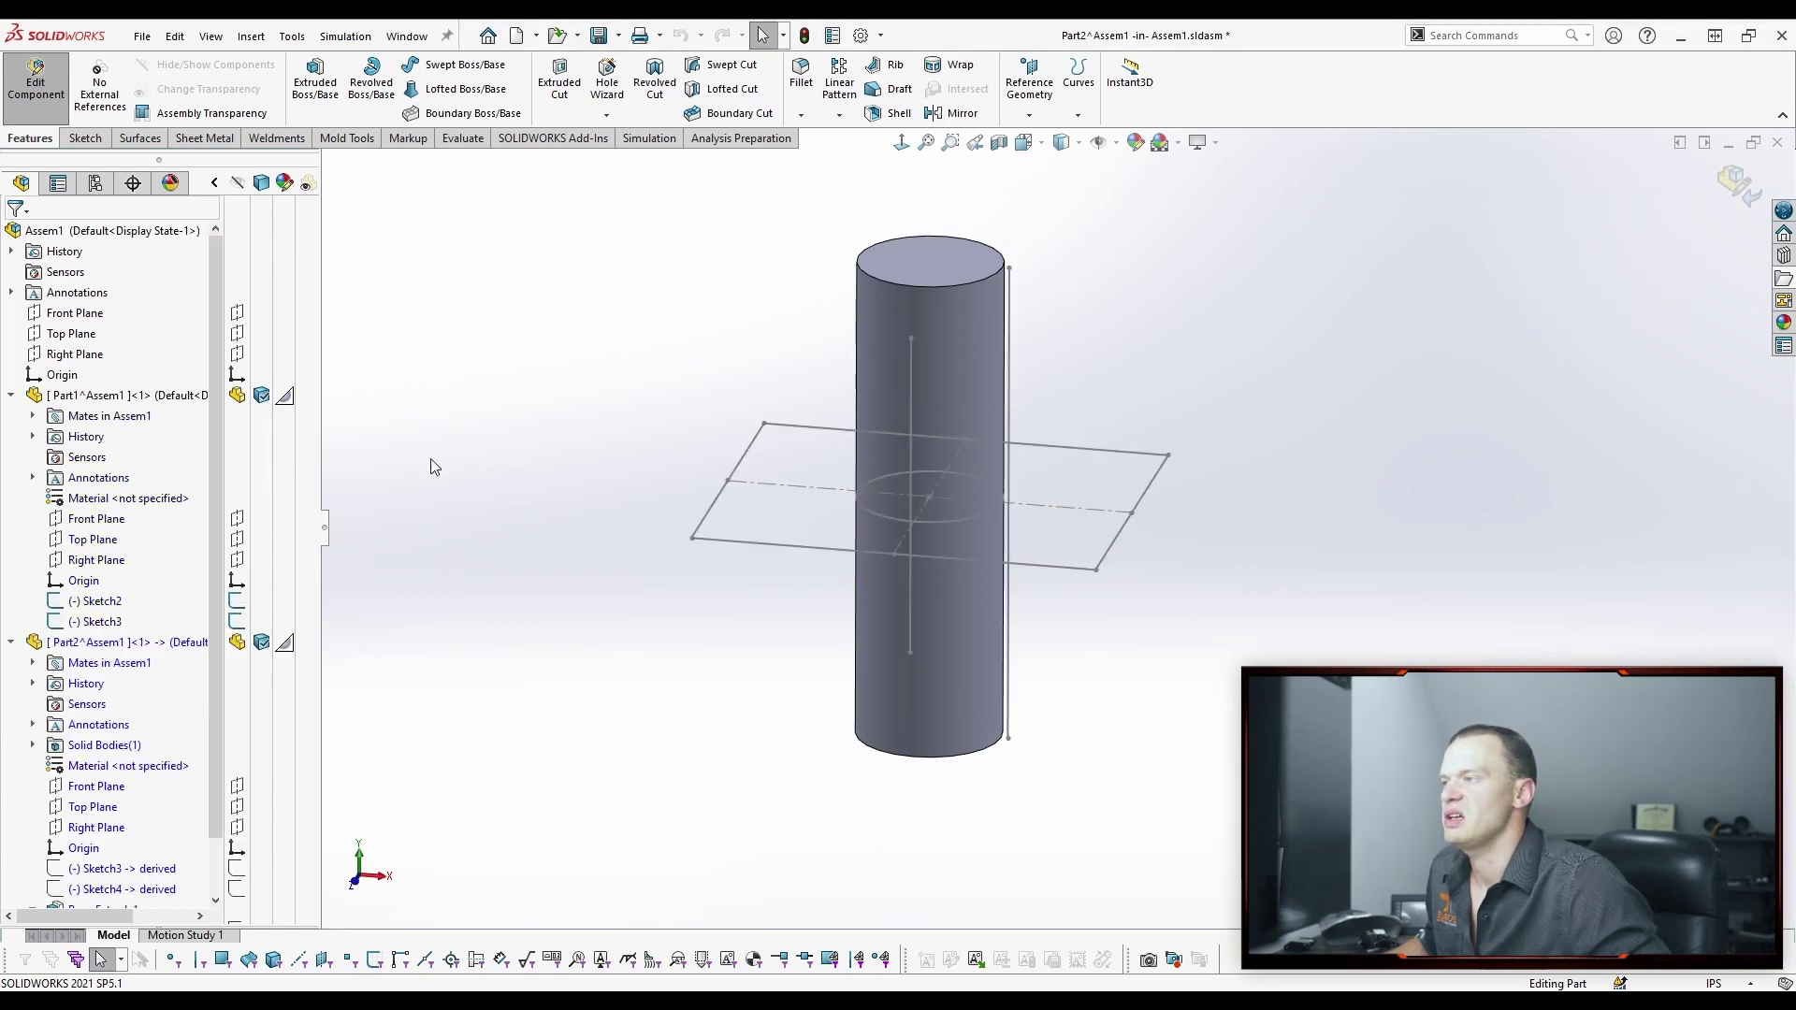
left_click(1740, 183)
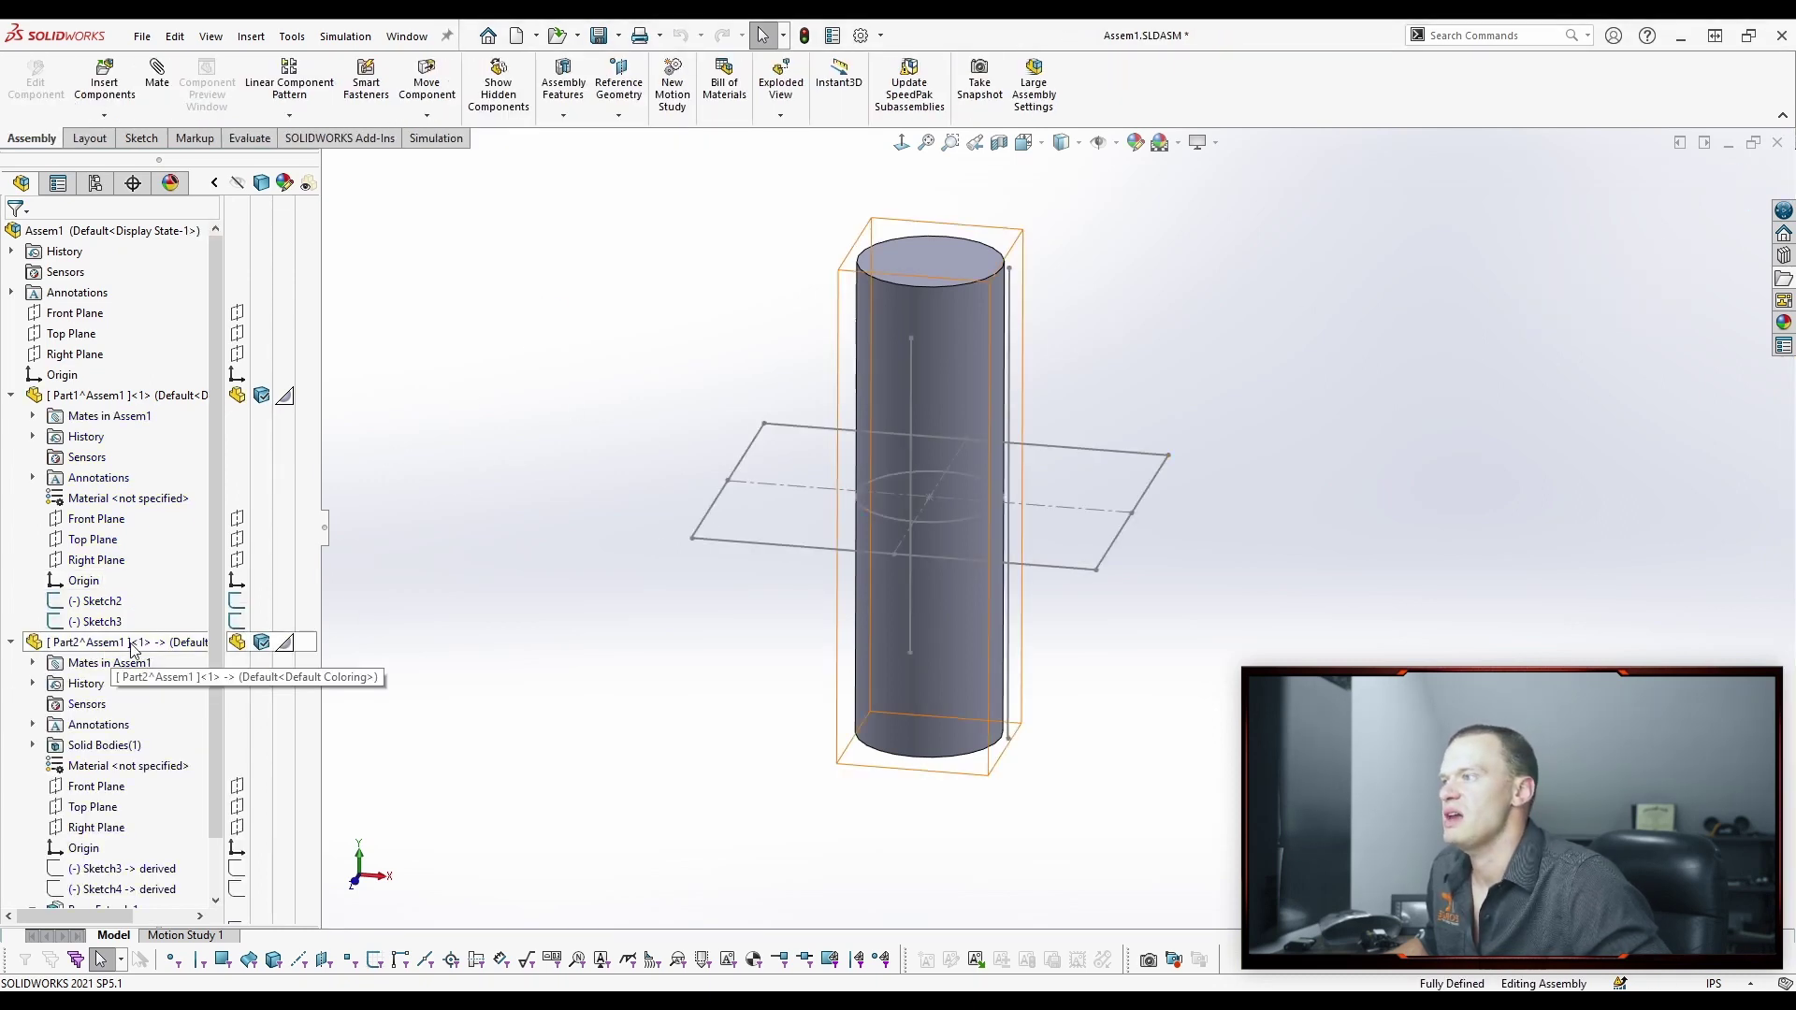
left_click(94, 647)
left_click(612, 423)
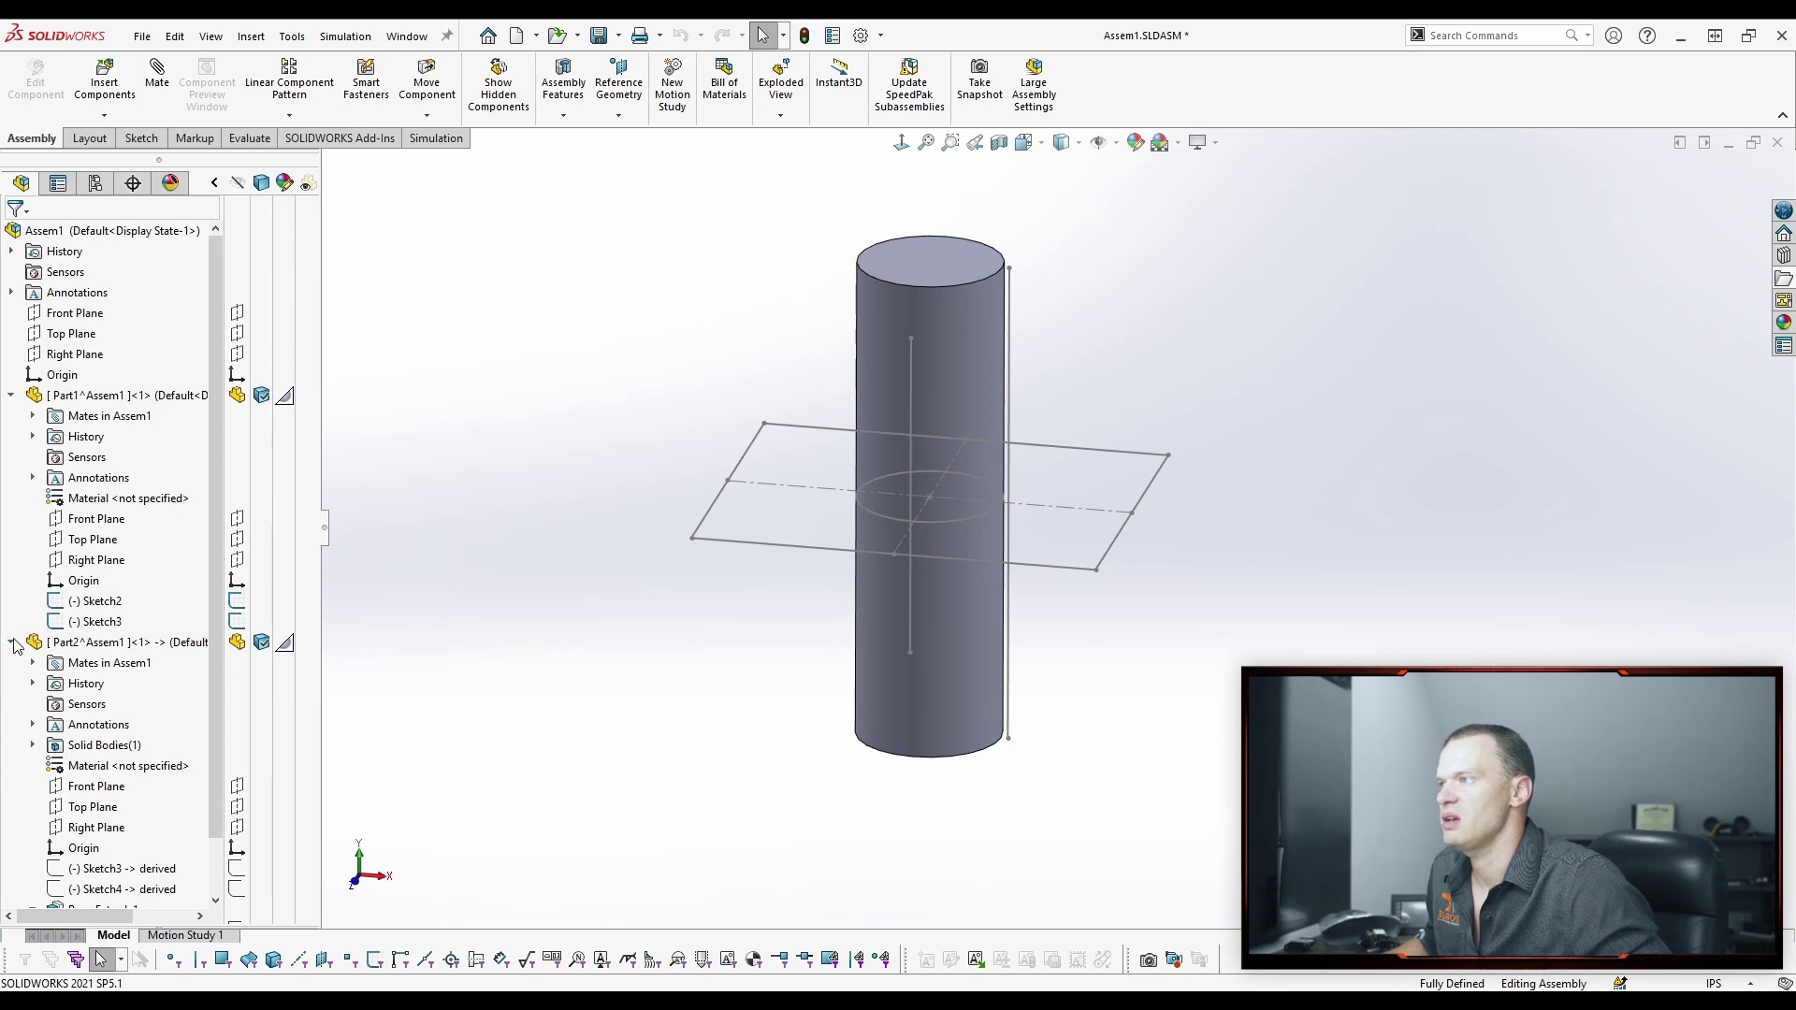
left_click(12, 642)
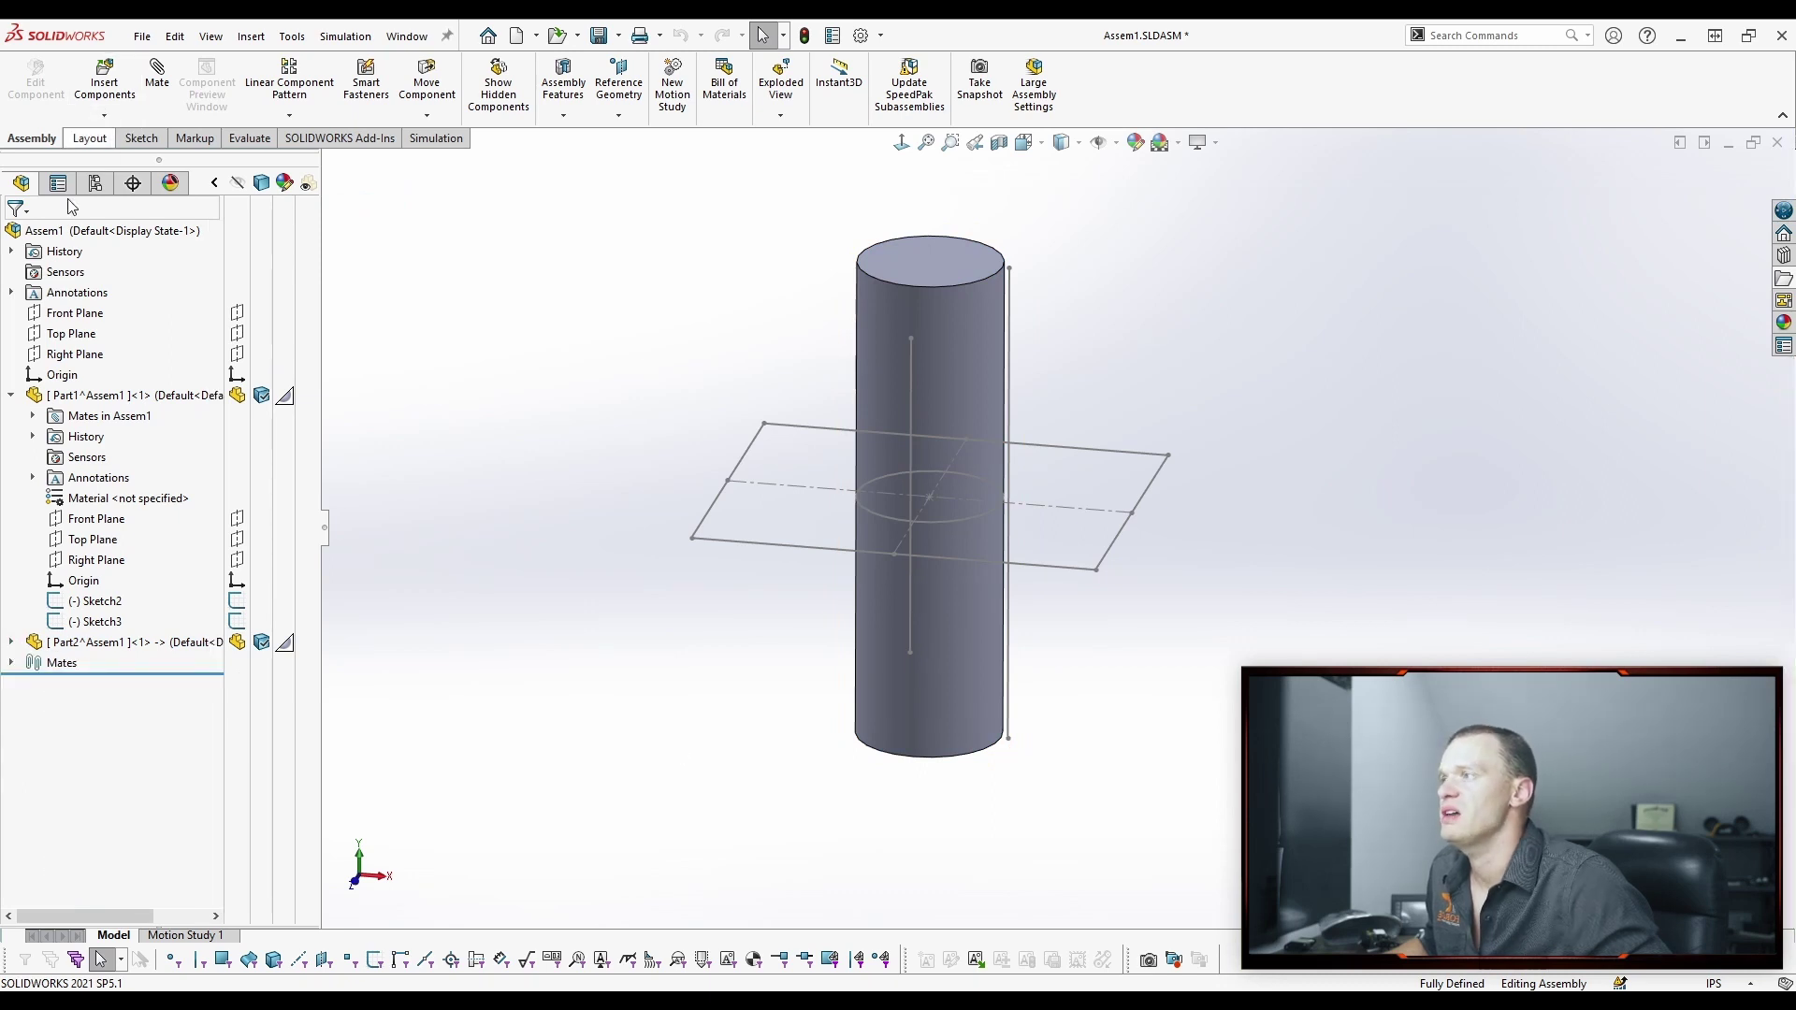
Insert a new third part on the assembly's Front Plane and exit its initial empty sketch, staying in part editing.
left_click(104, 115)
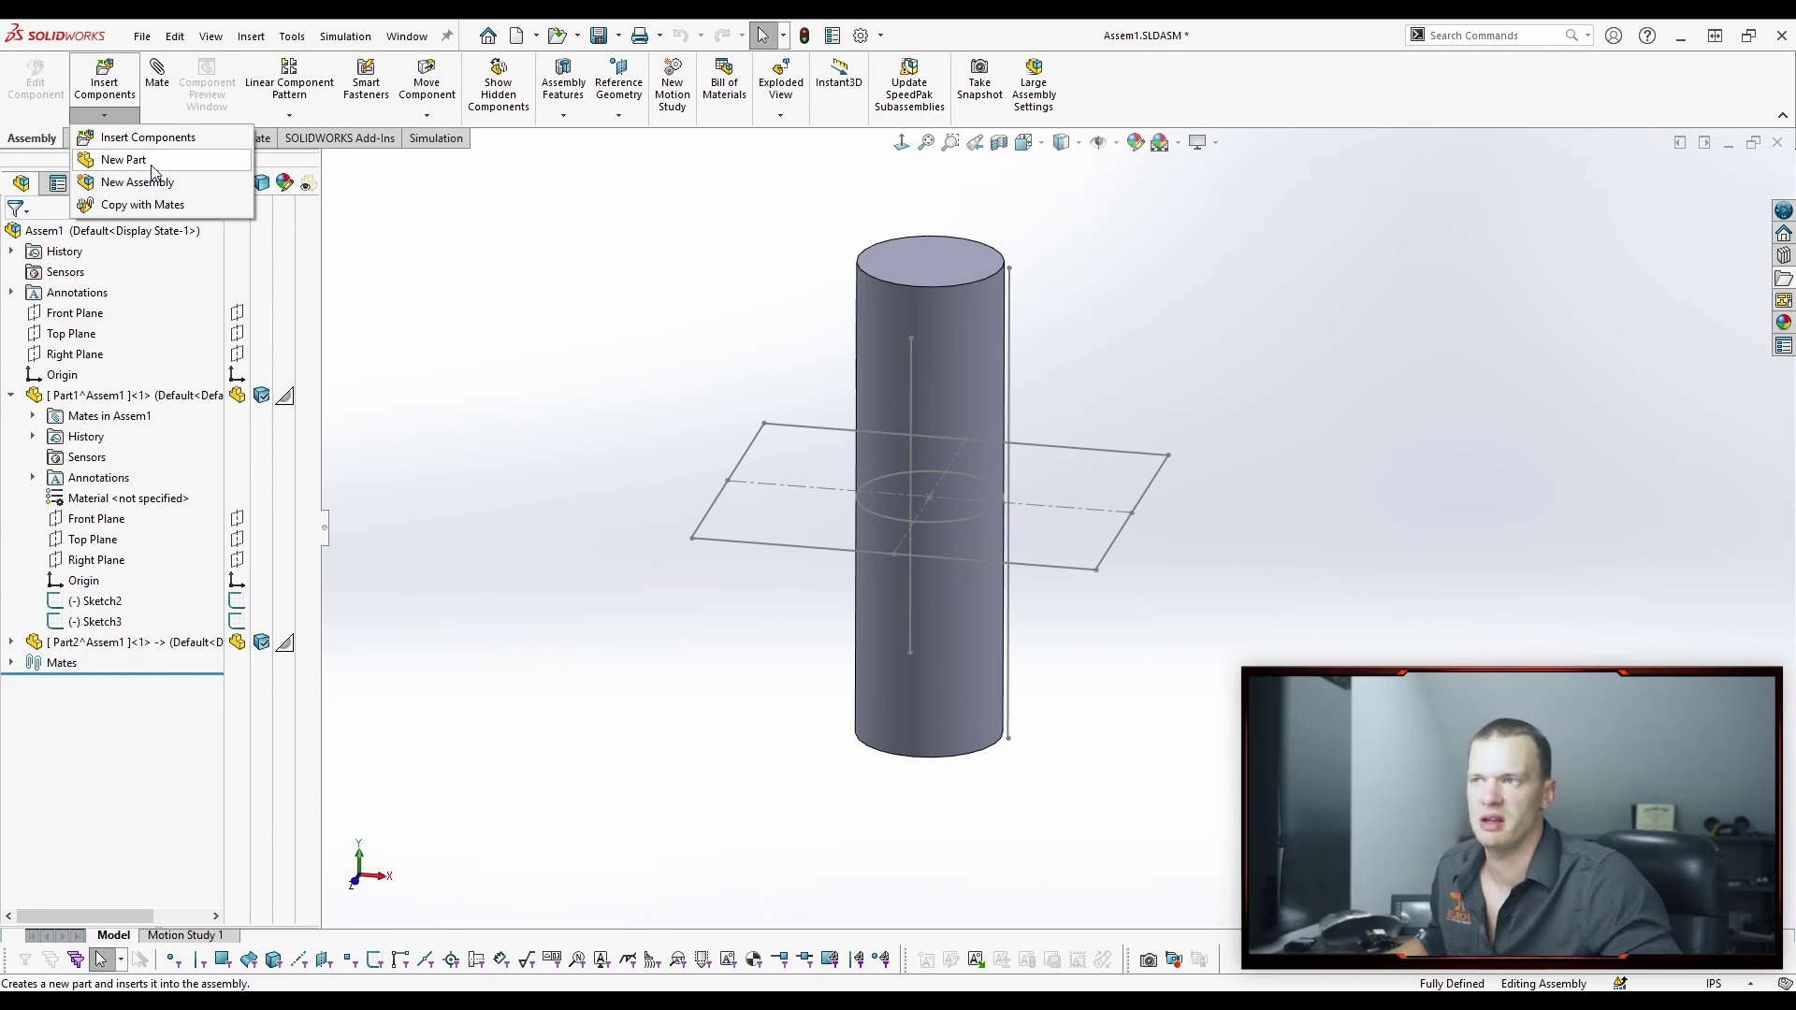
left_click(131, 159)
left_click(505, 485)
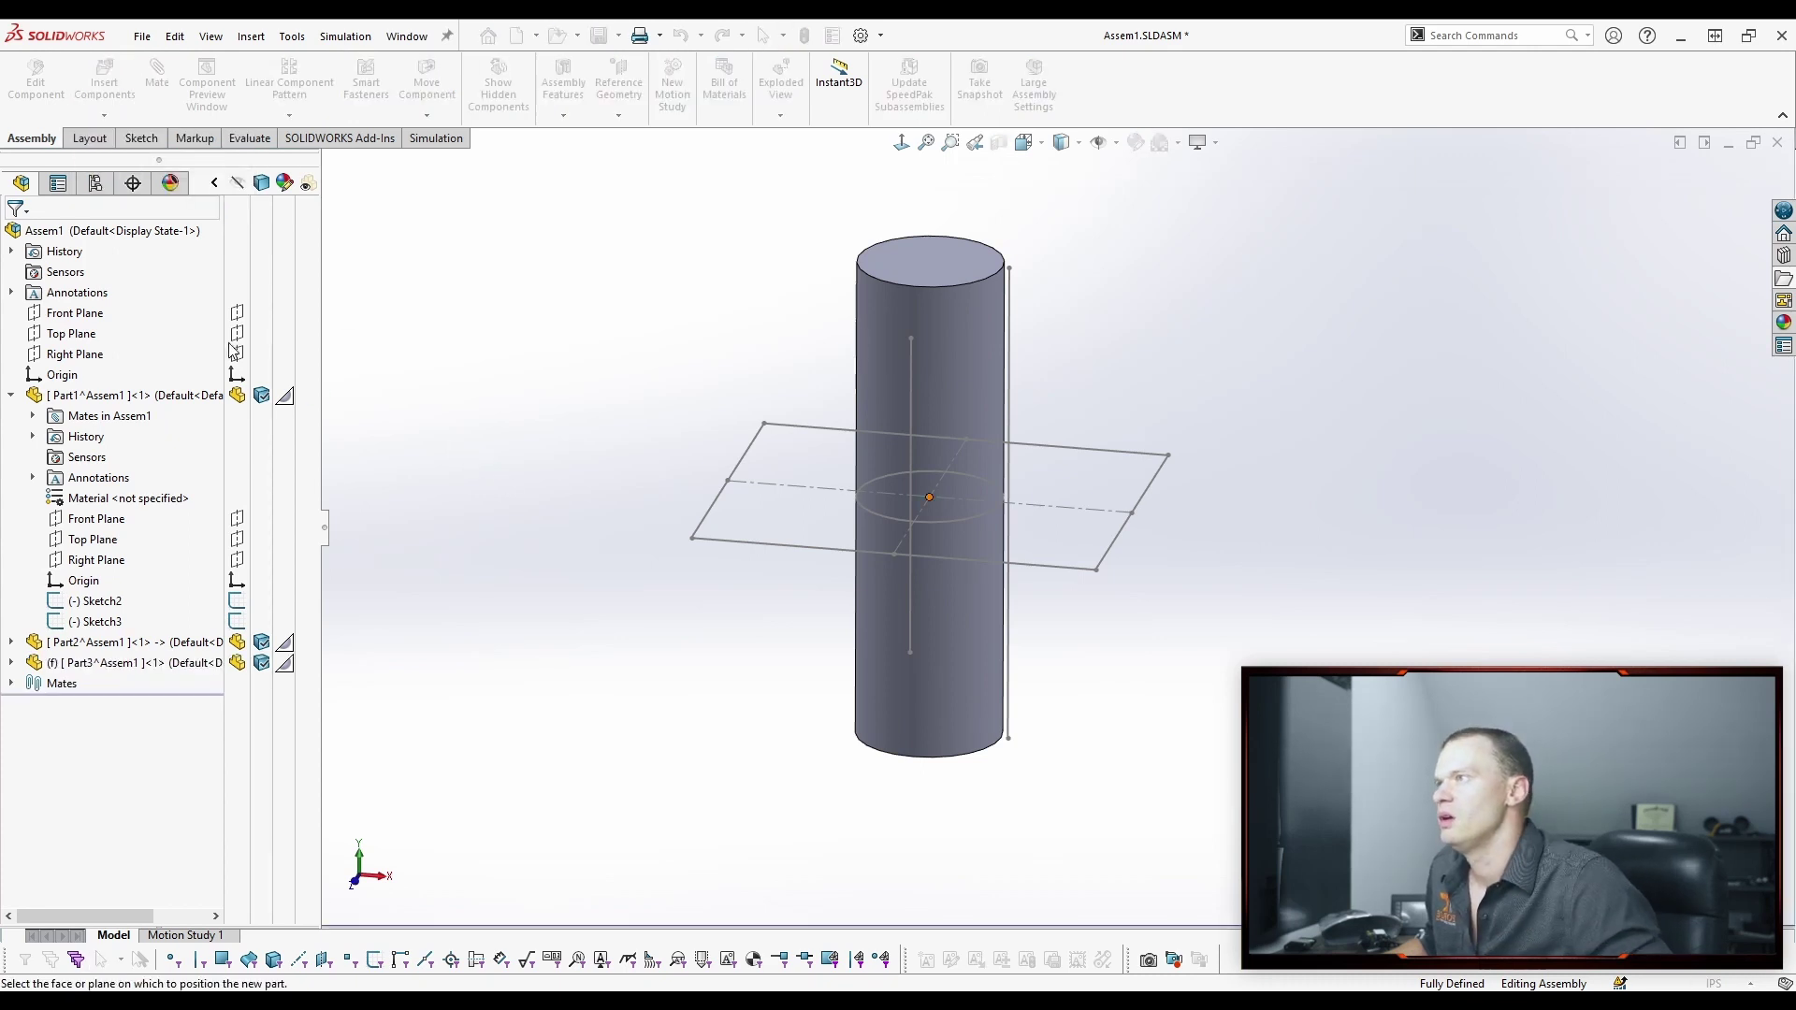
left_click(76, 313)
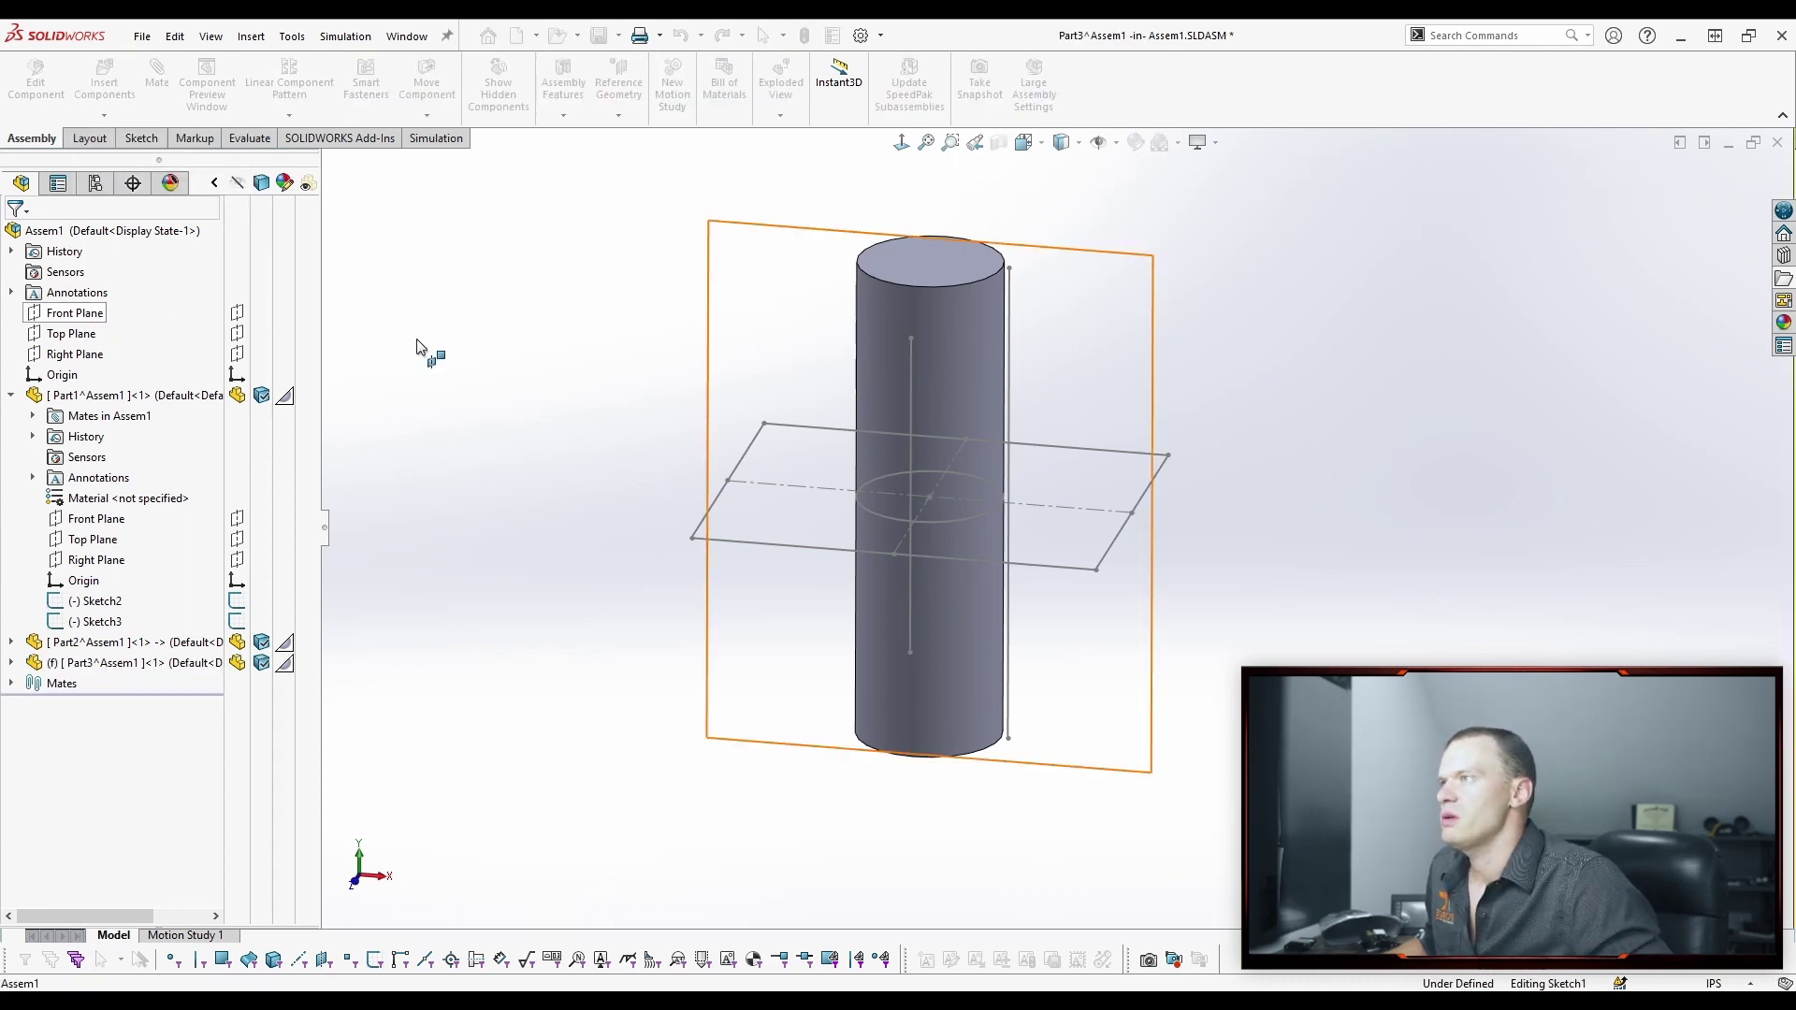
left_click(12, 663)
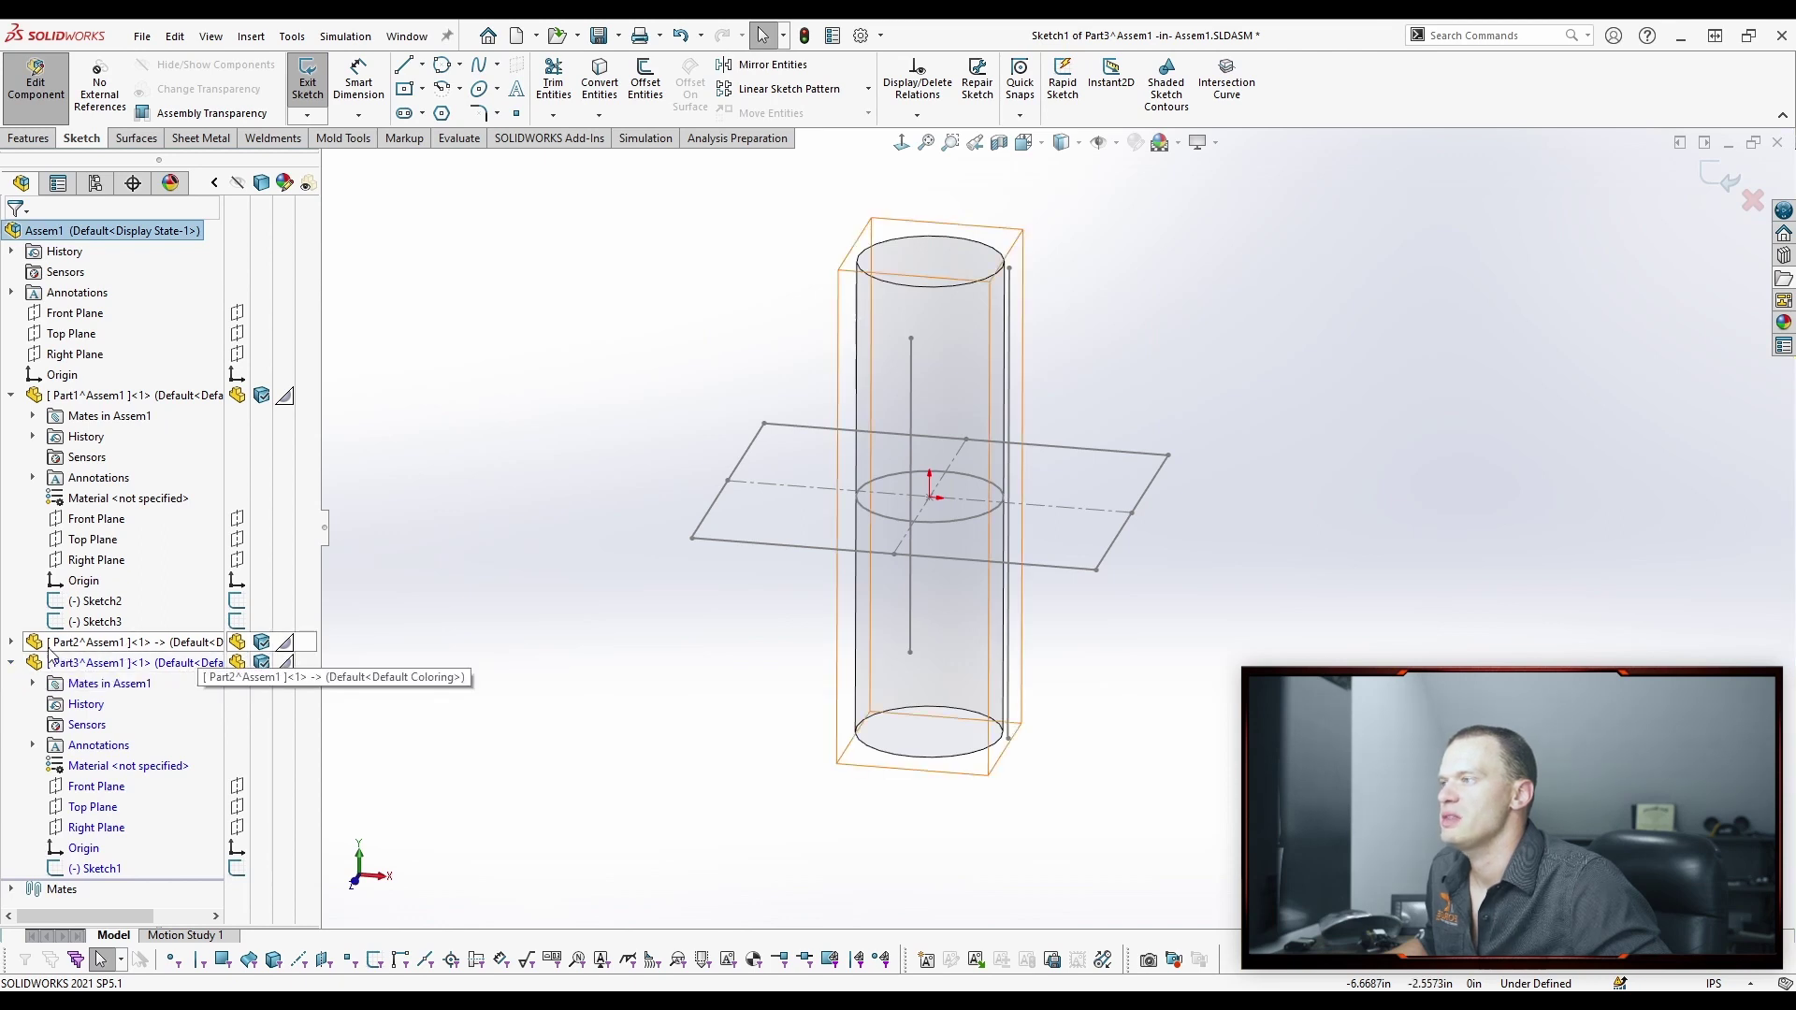
left_click(1719, 181)
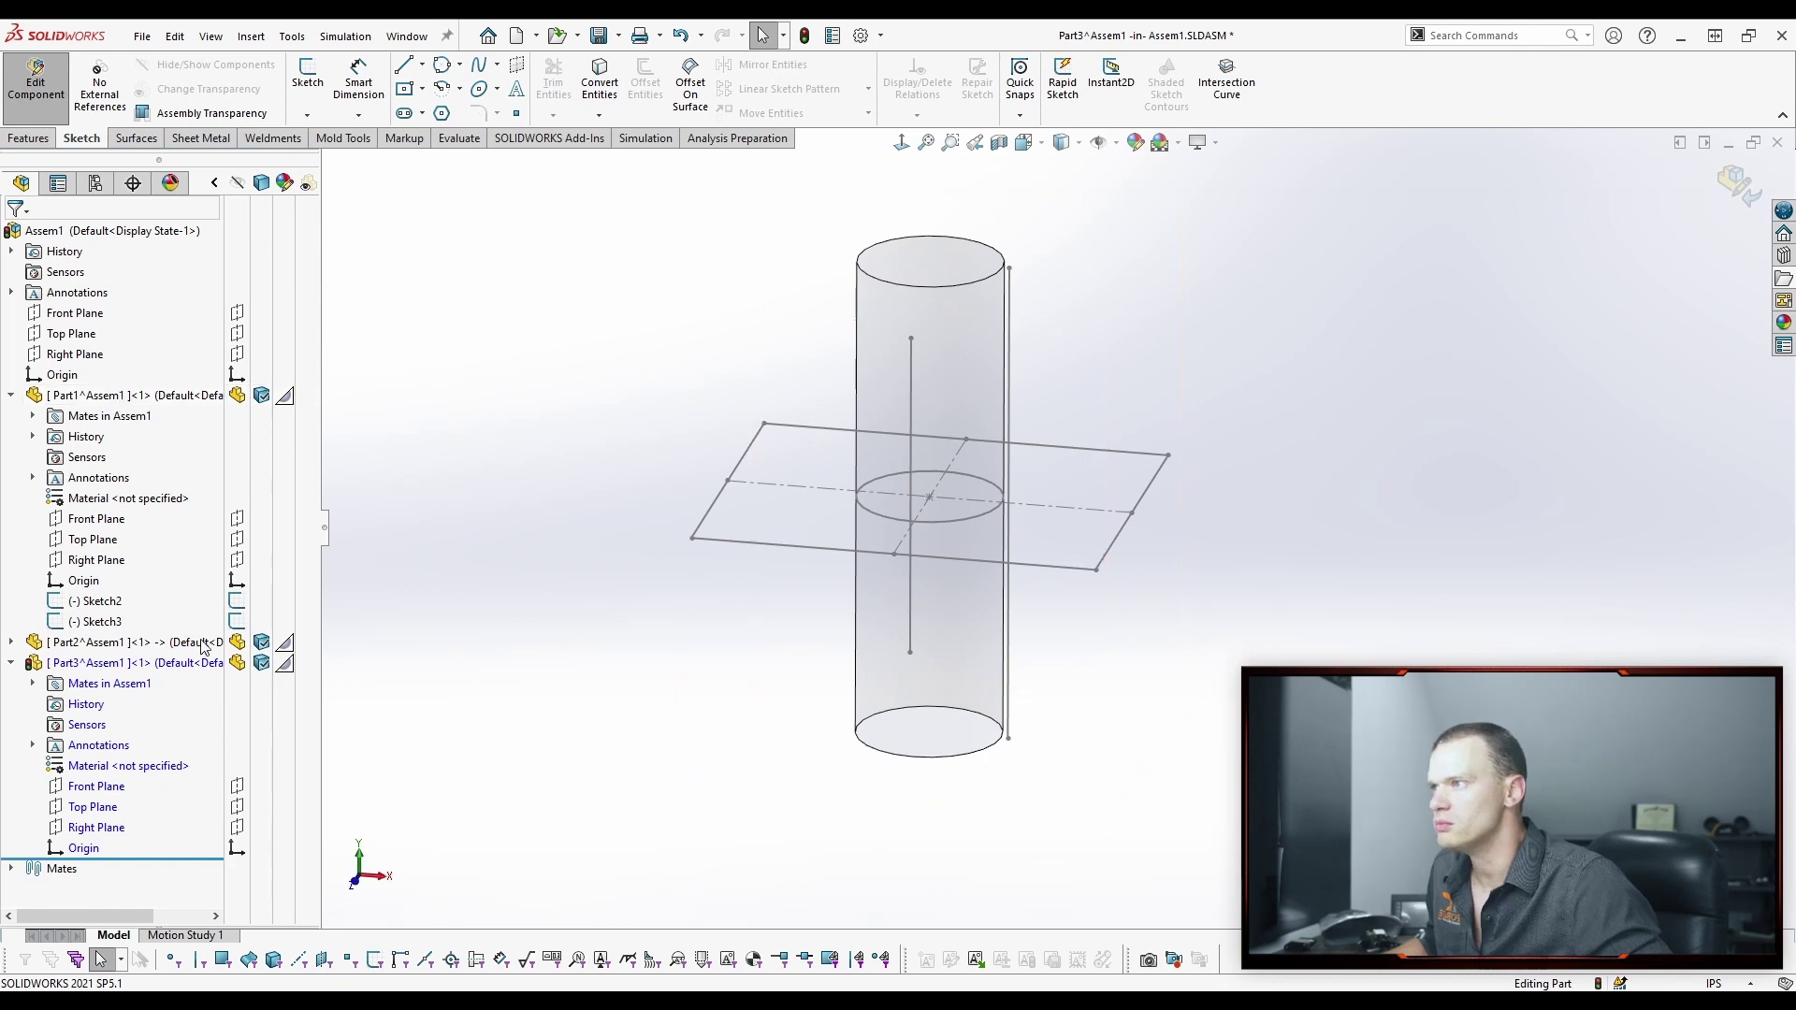
left_click(239, 644)
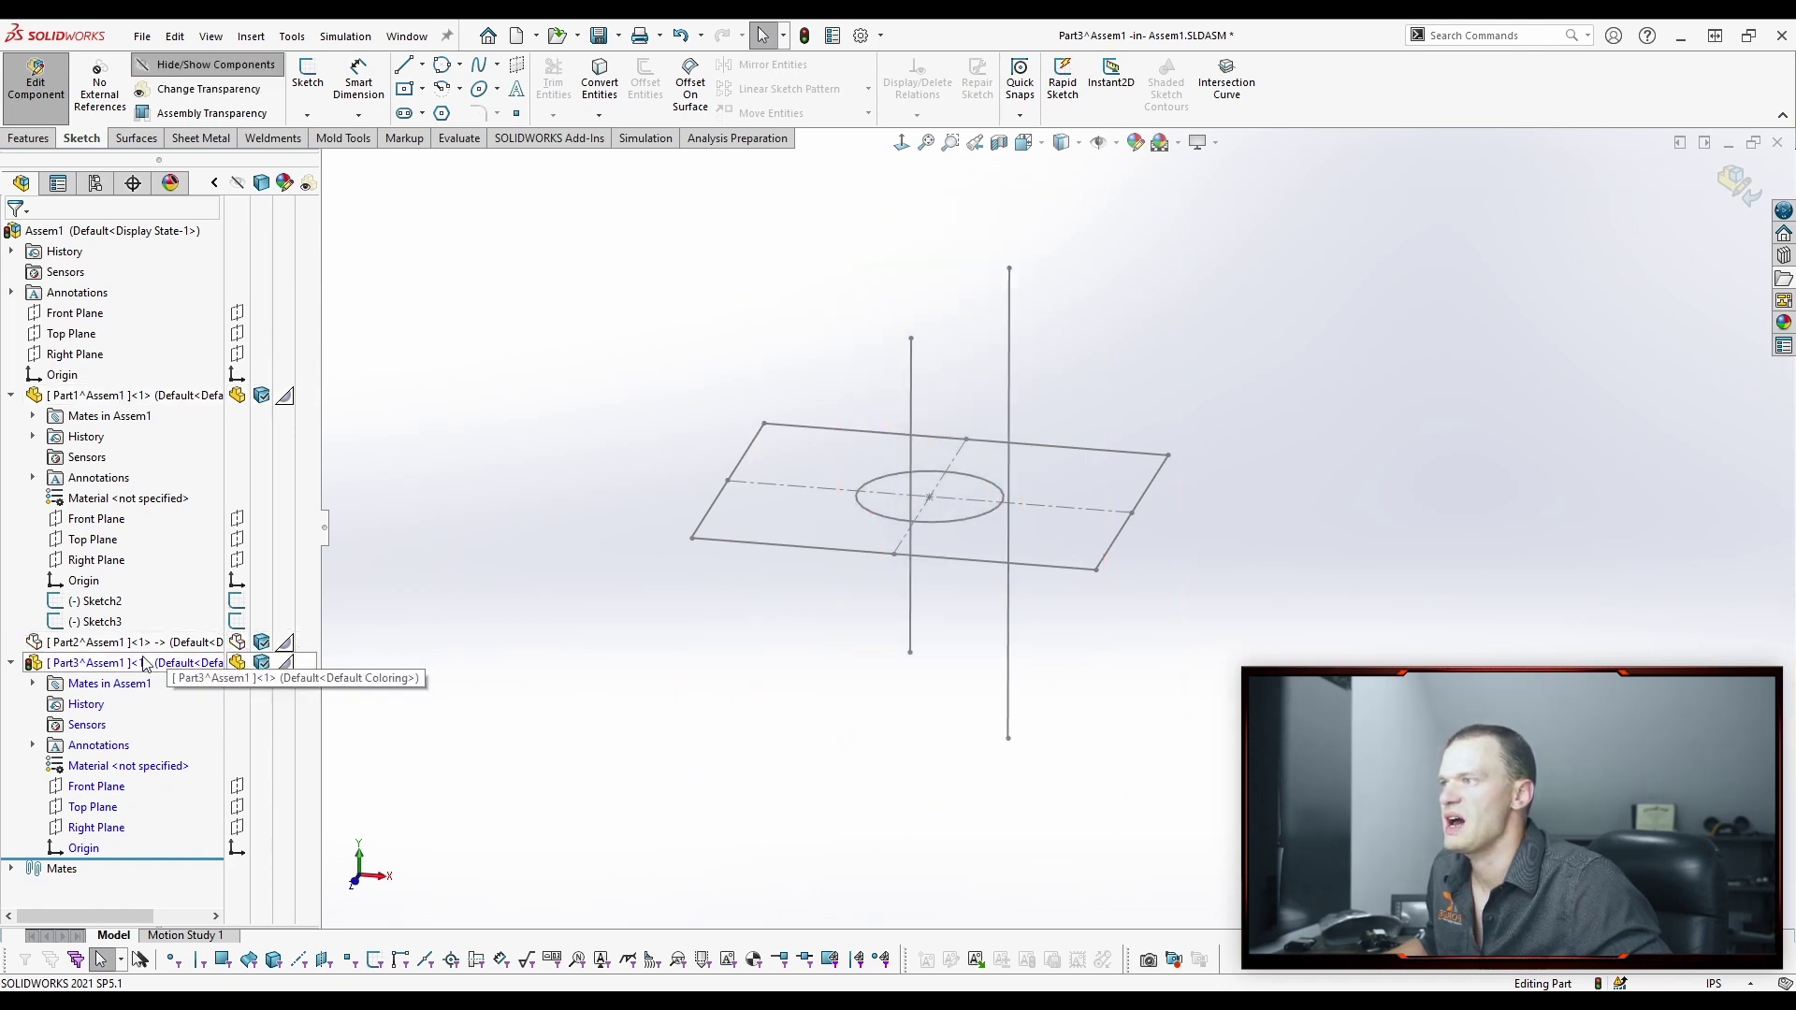
left_click(235, 644)
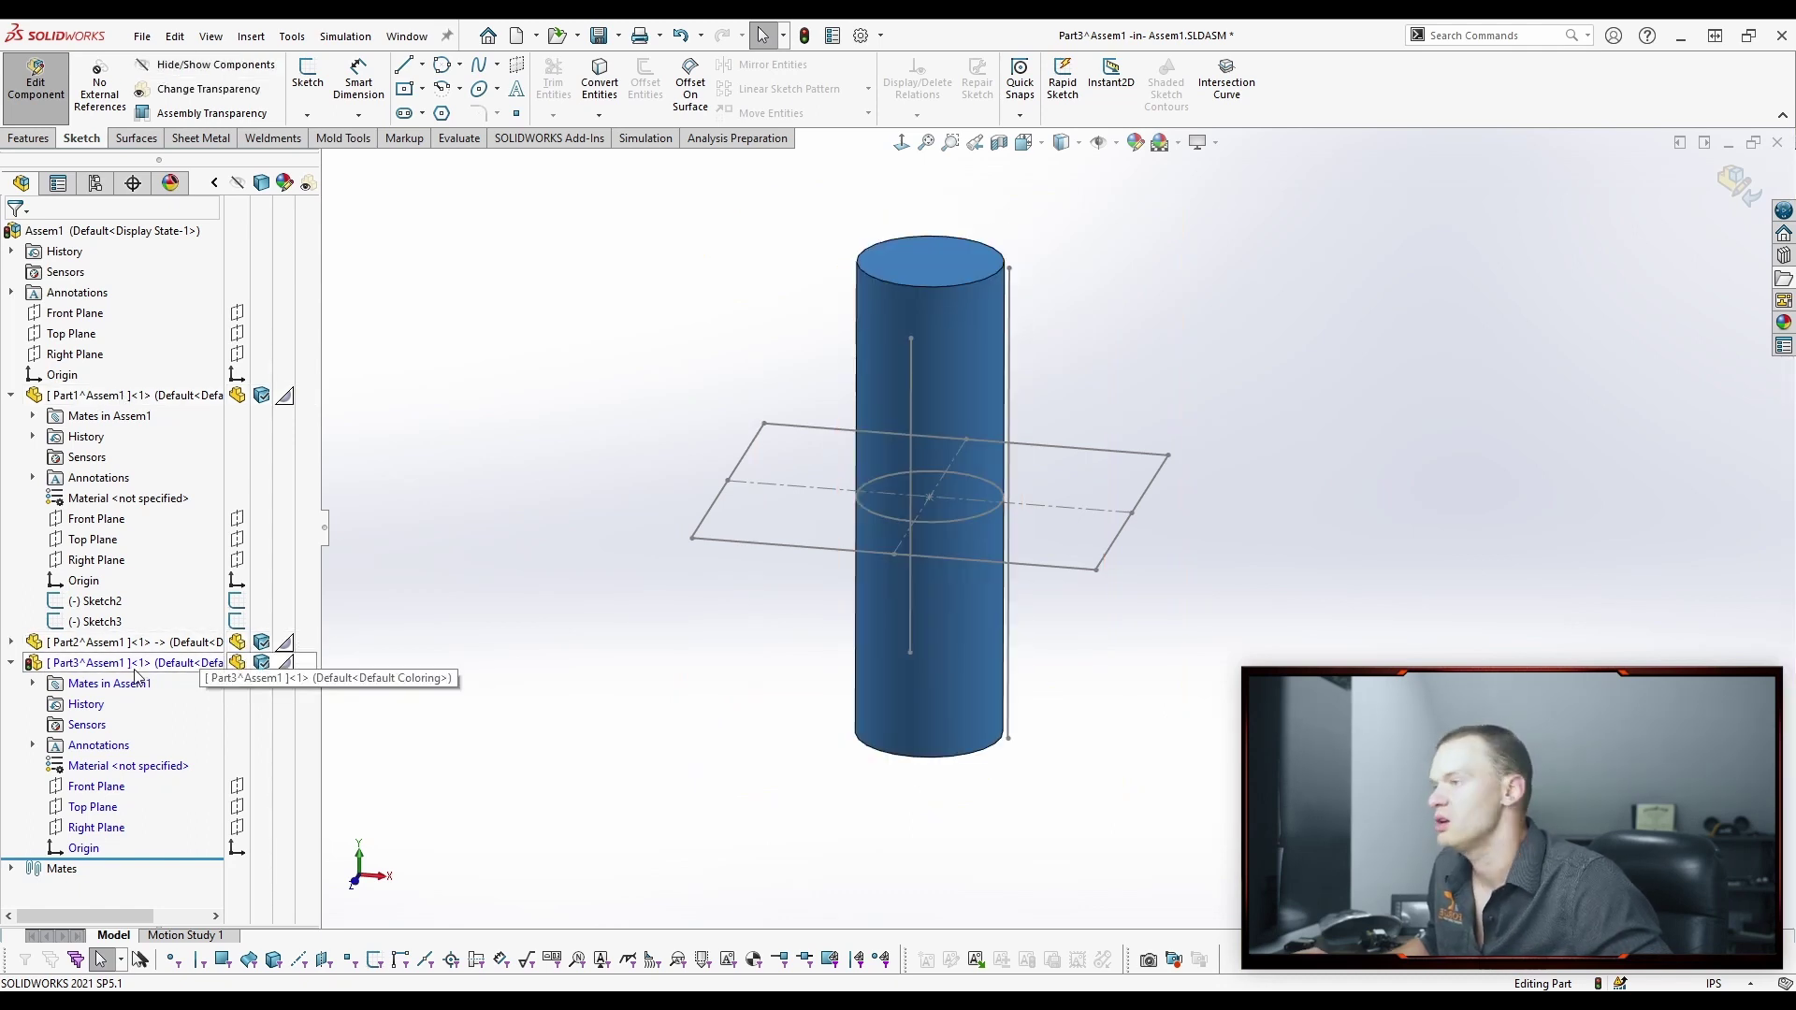
left_click(135, 665)
left_click(65, 396, "shift")
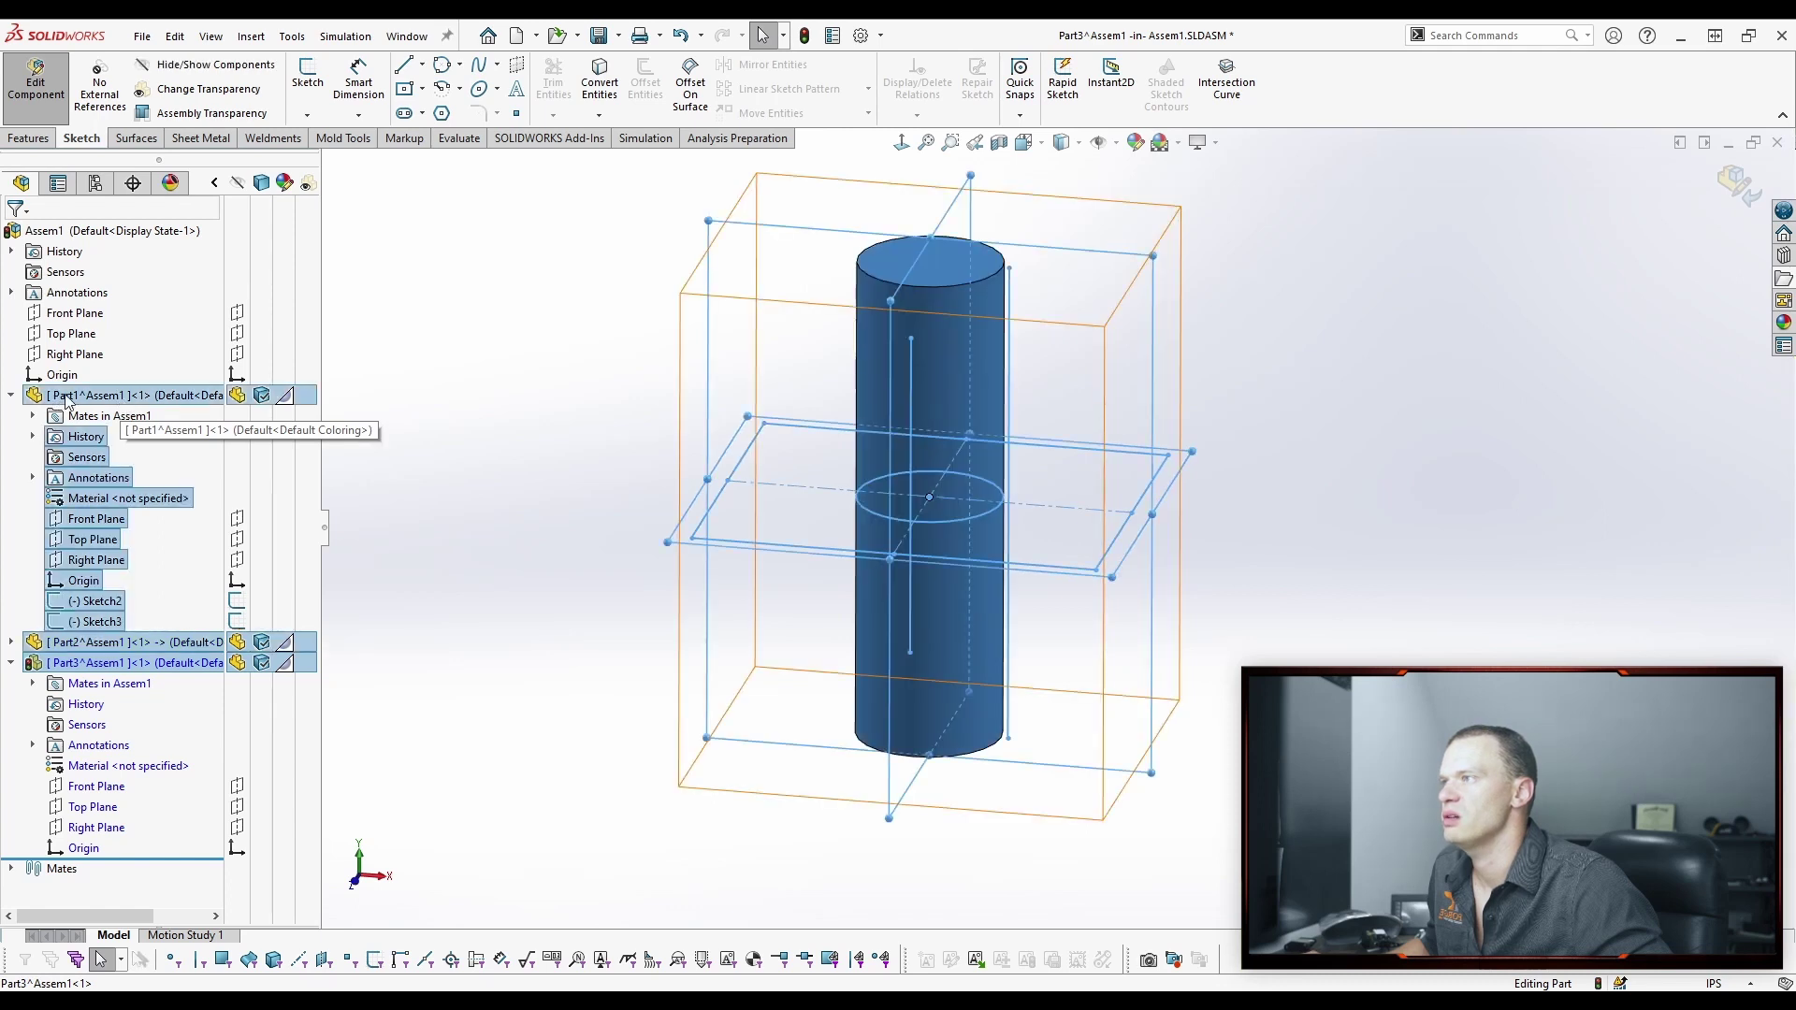
left_click(367, 454)
Isolate the first part together with the new third part.
left_click(89, 395)
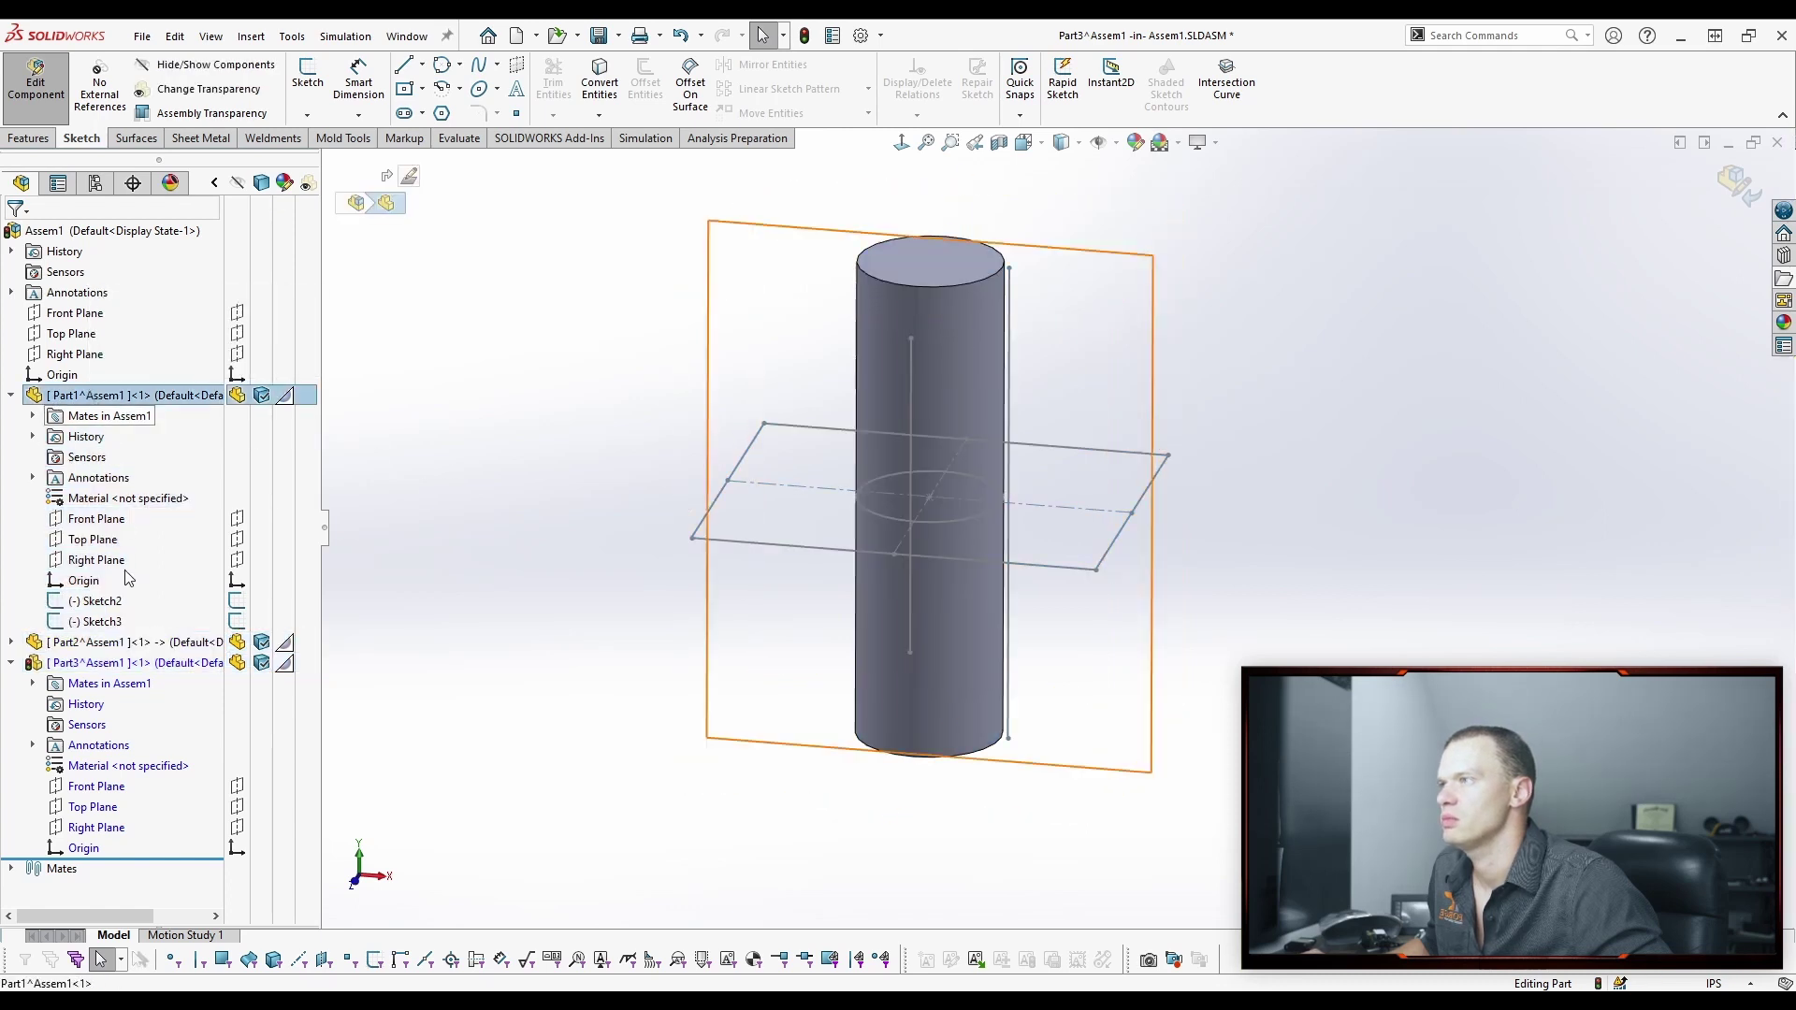
left_click(85, 664, "ctrl")
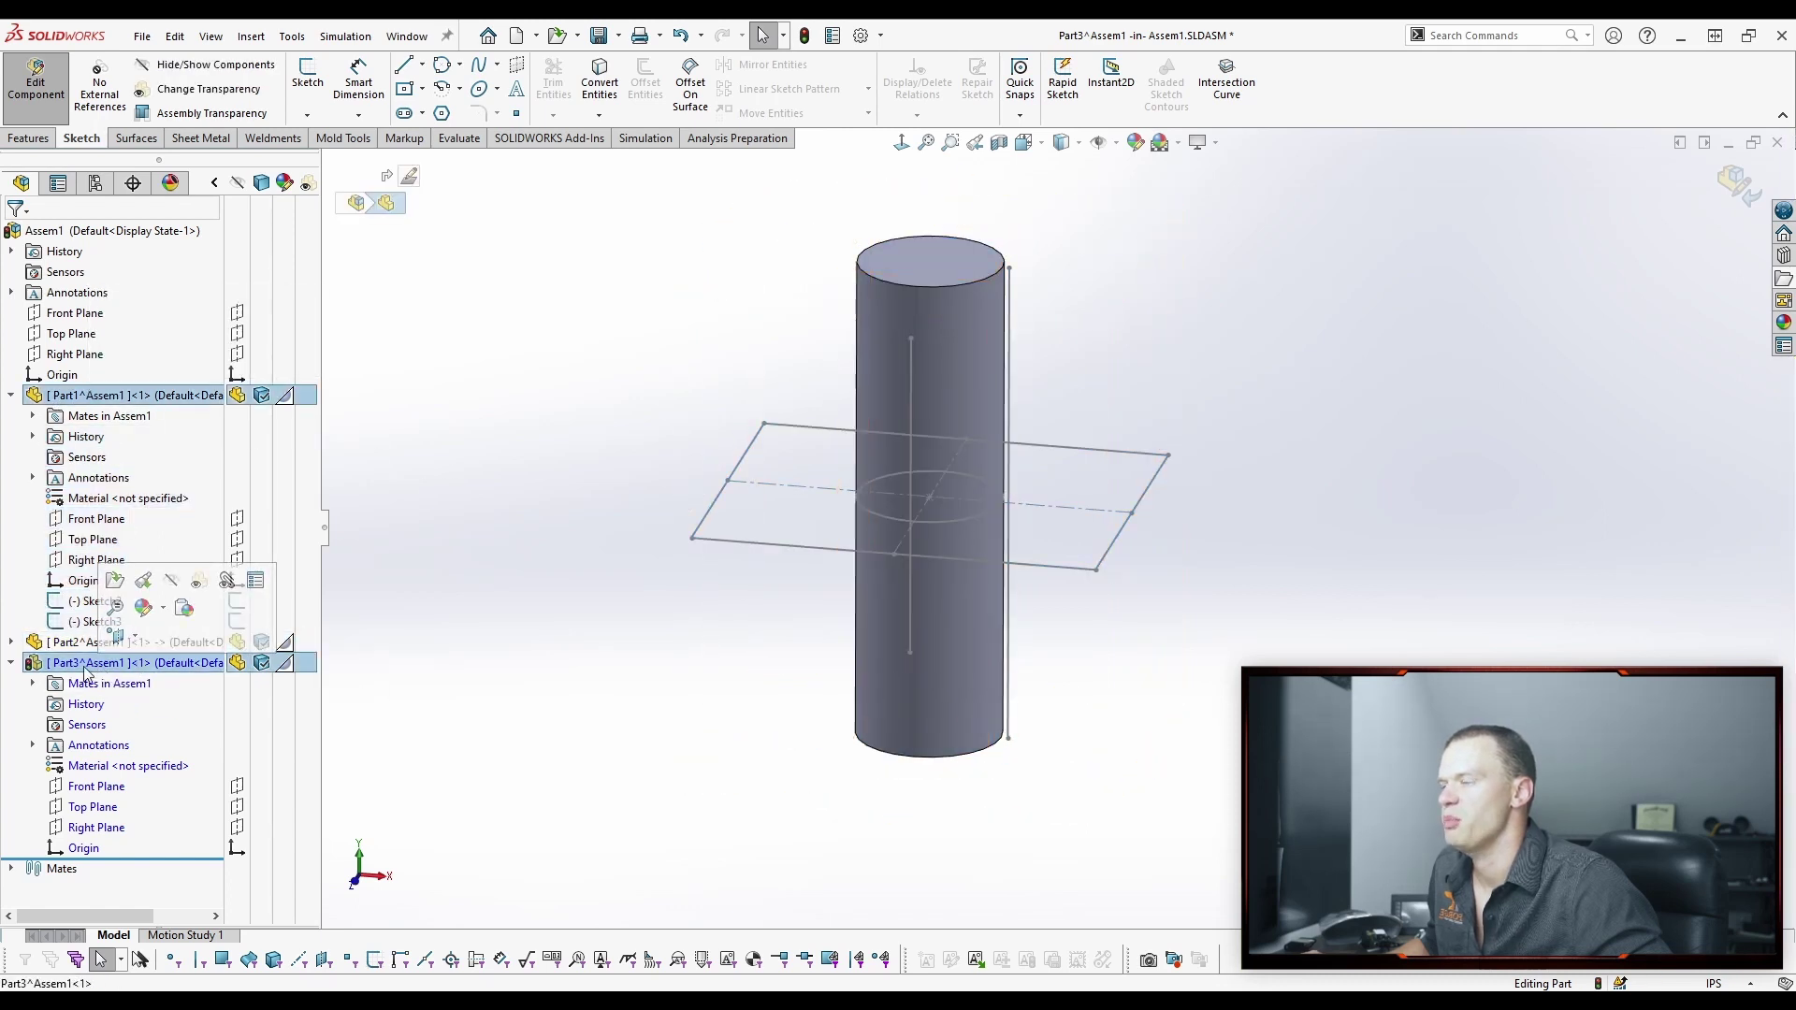
key("i")
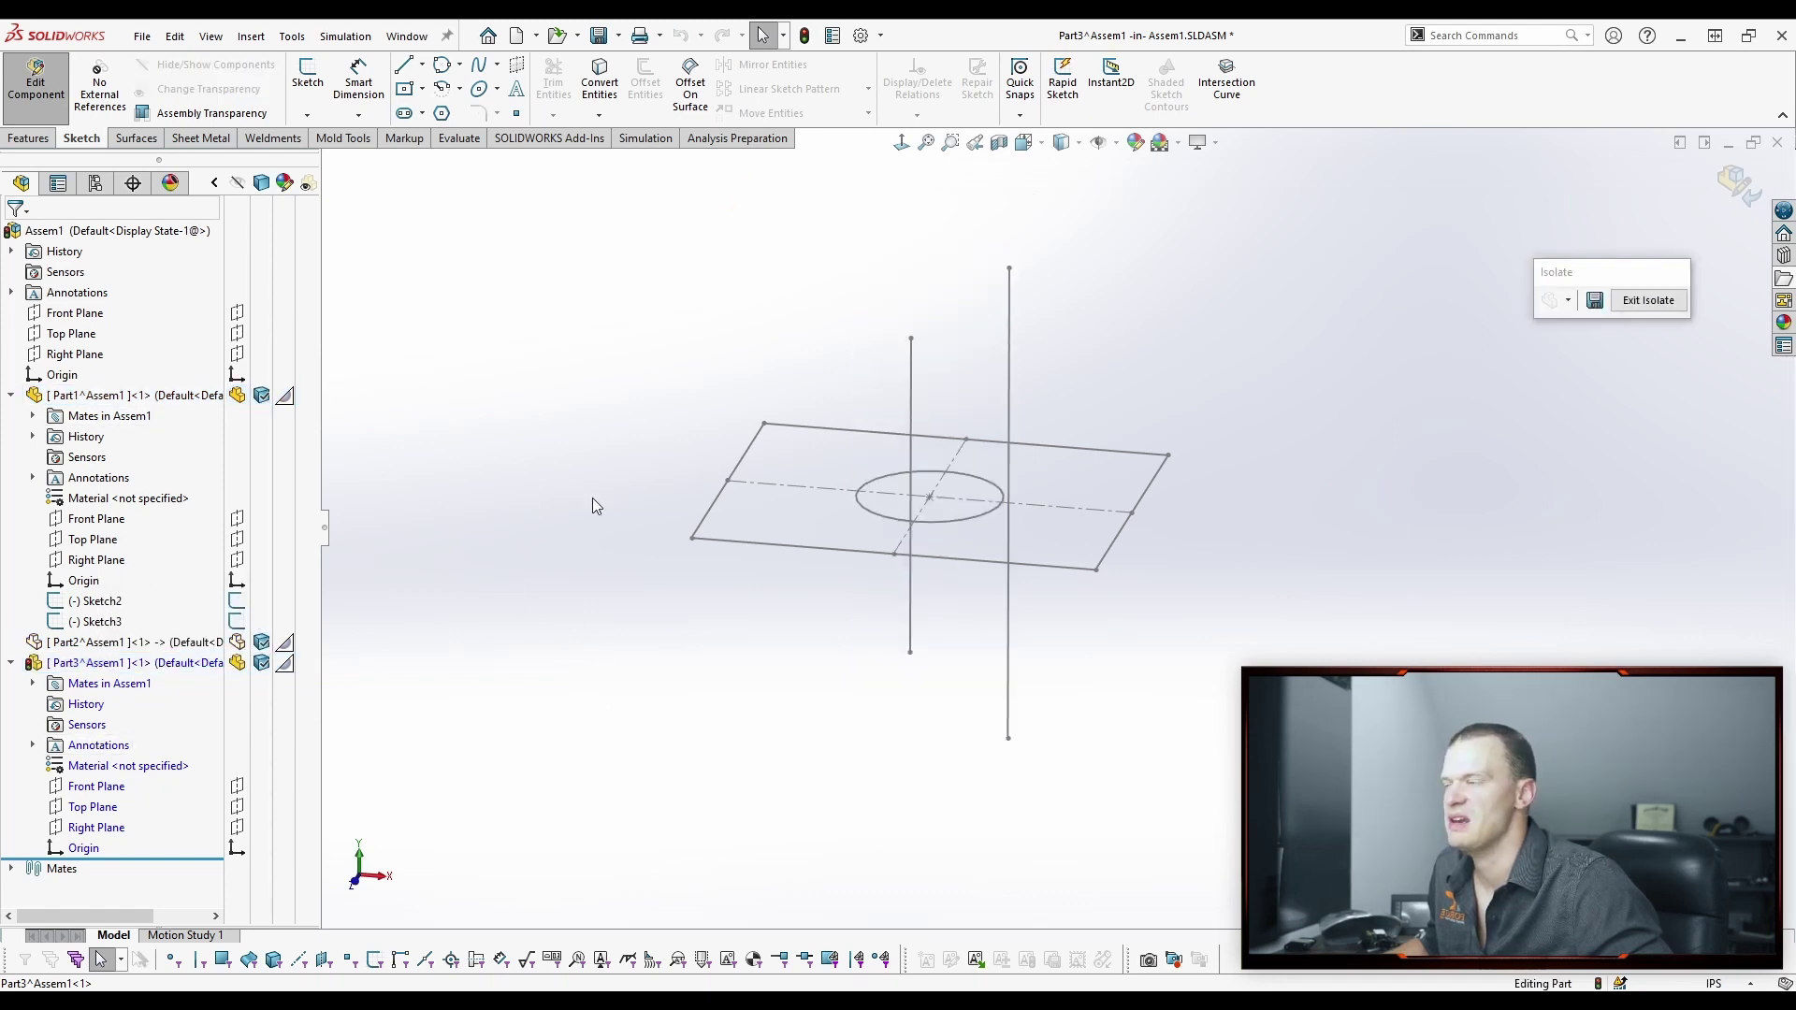
Create a derived sketch of the first part's rectangle-and-circle sketch on the third part's Top Plane and exit it.
left_click(98, 604)
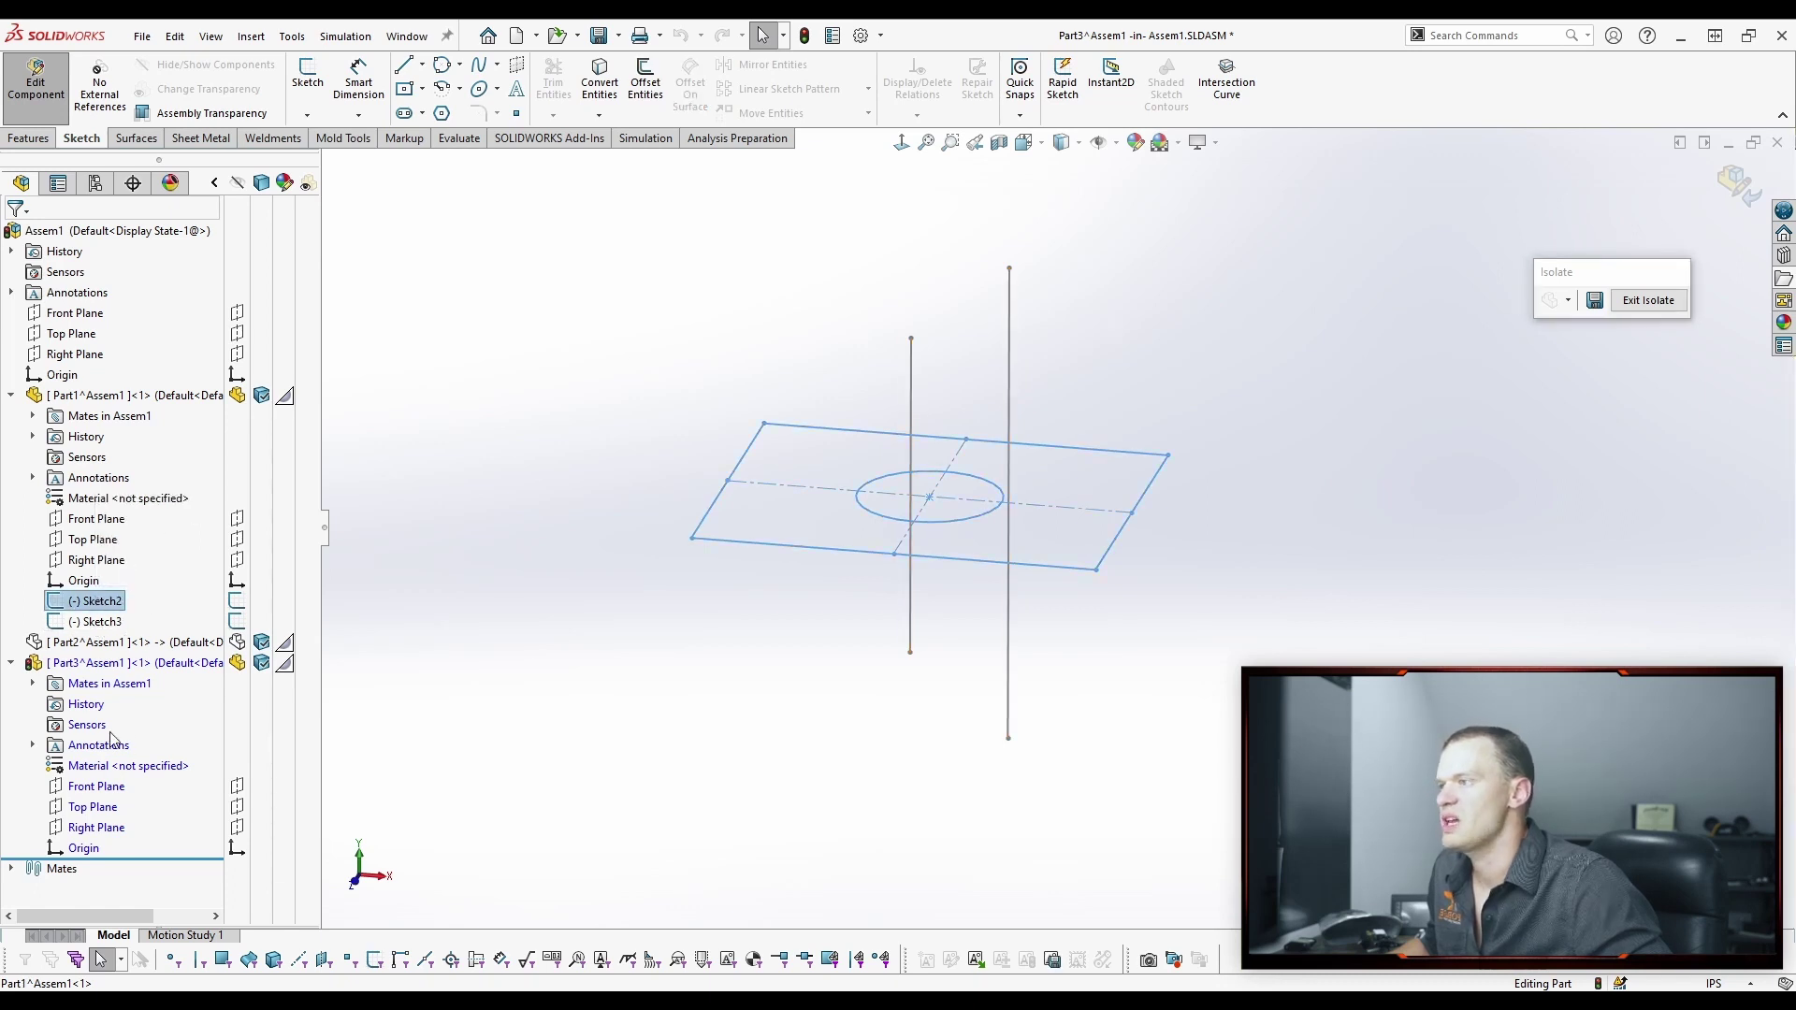
left_click(87, 809)
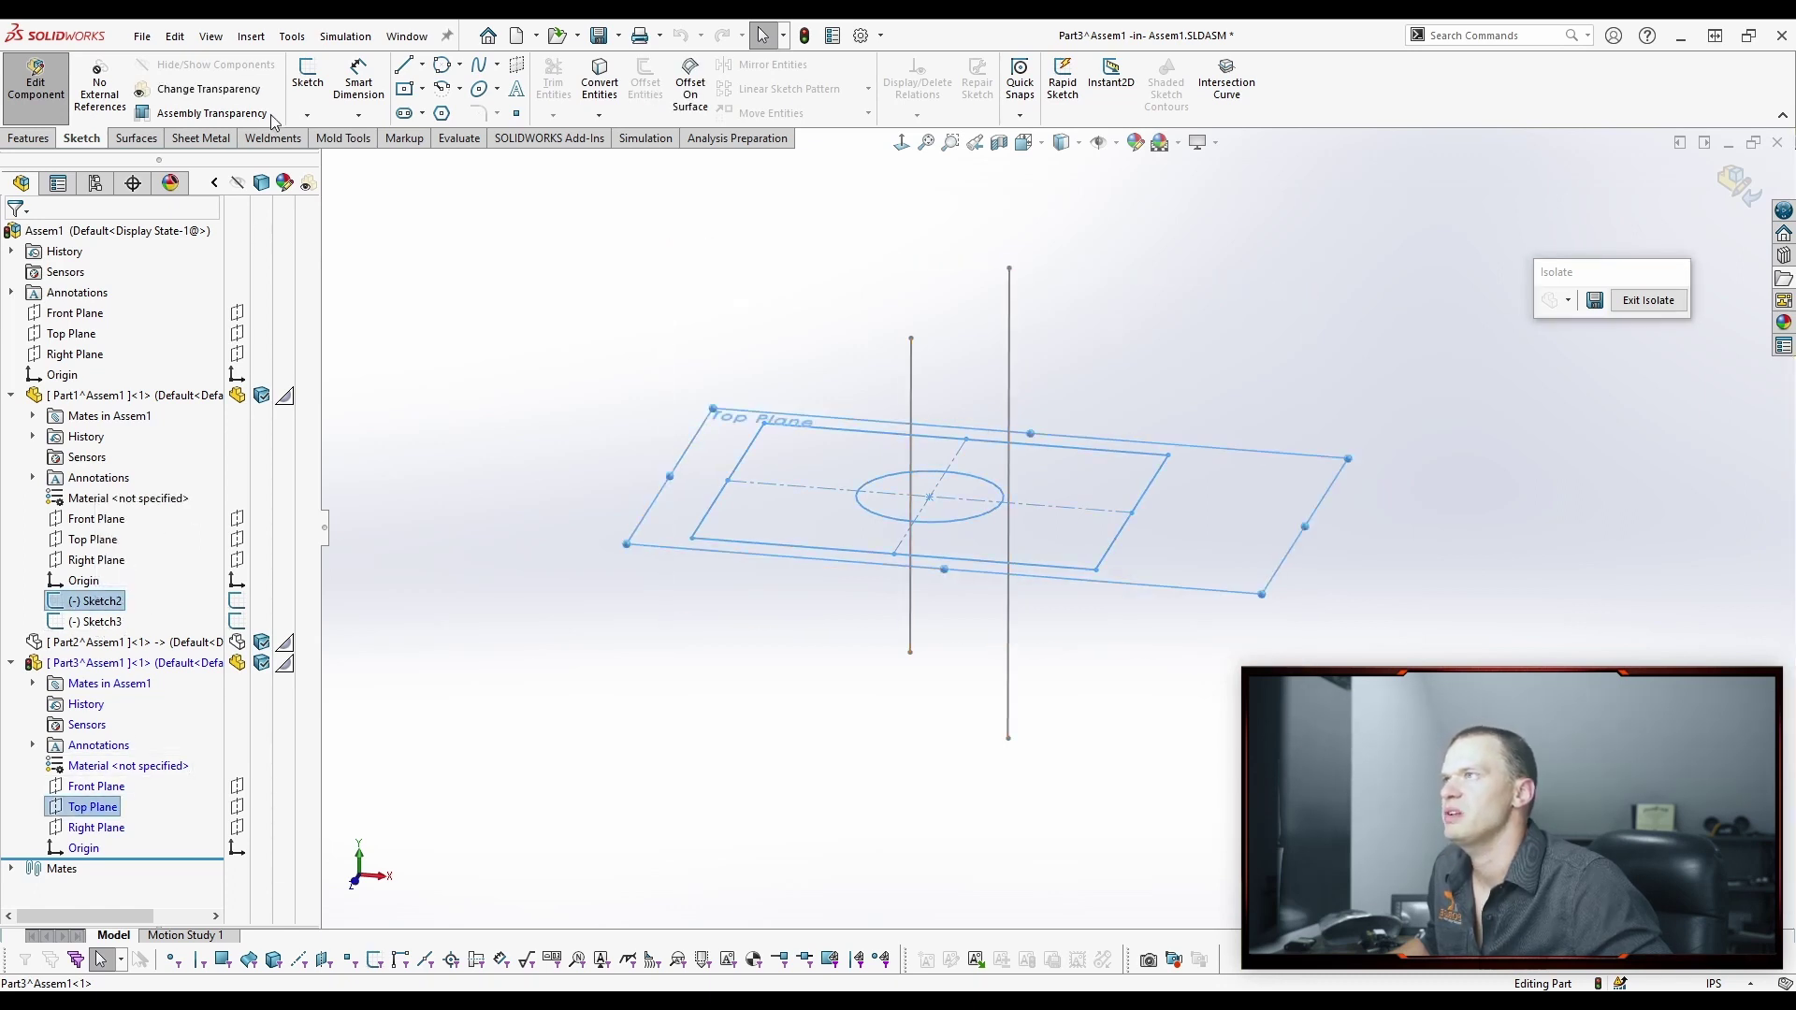
left_click(251, 36)
left_click(257, 38)
left_click(257, 39)
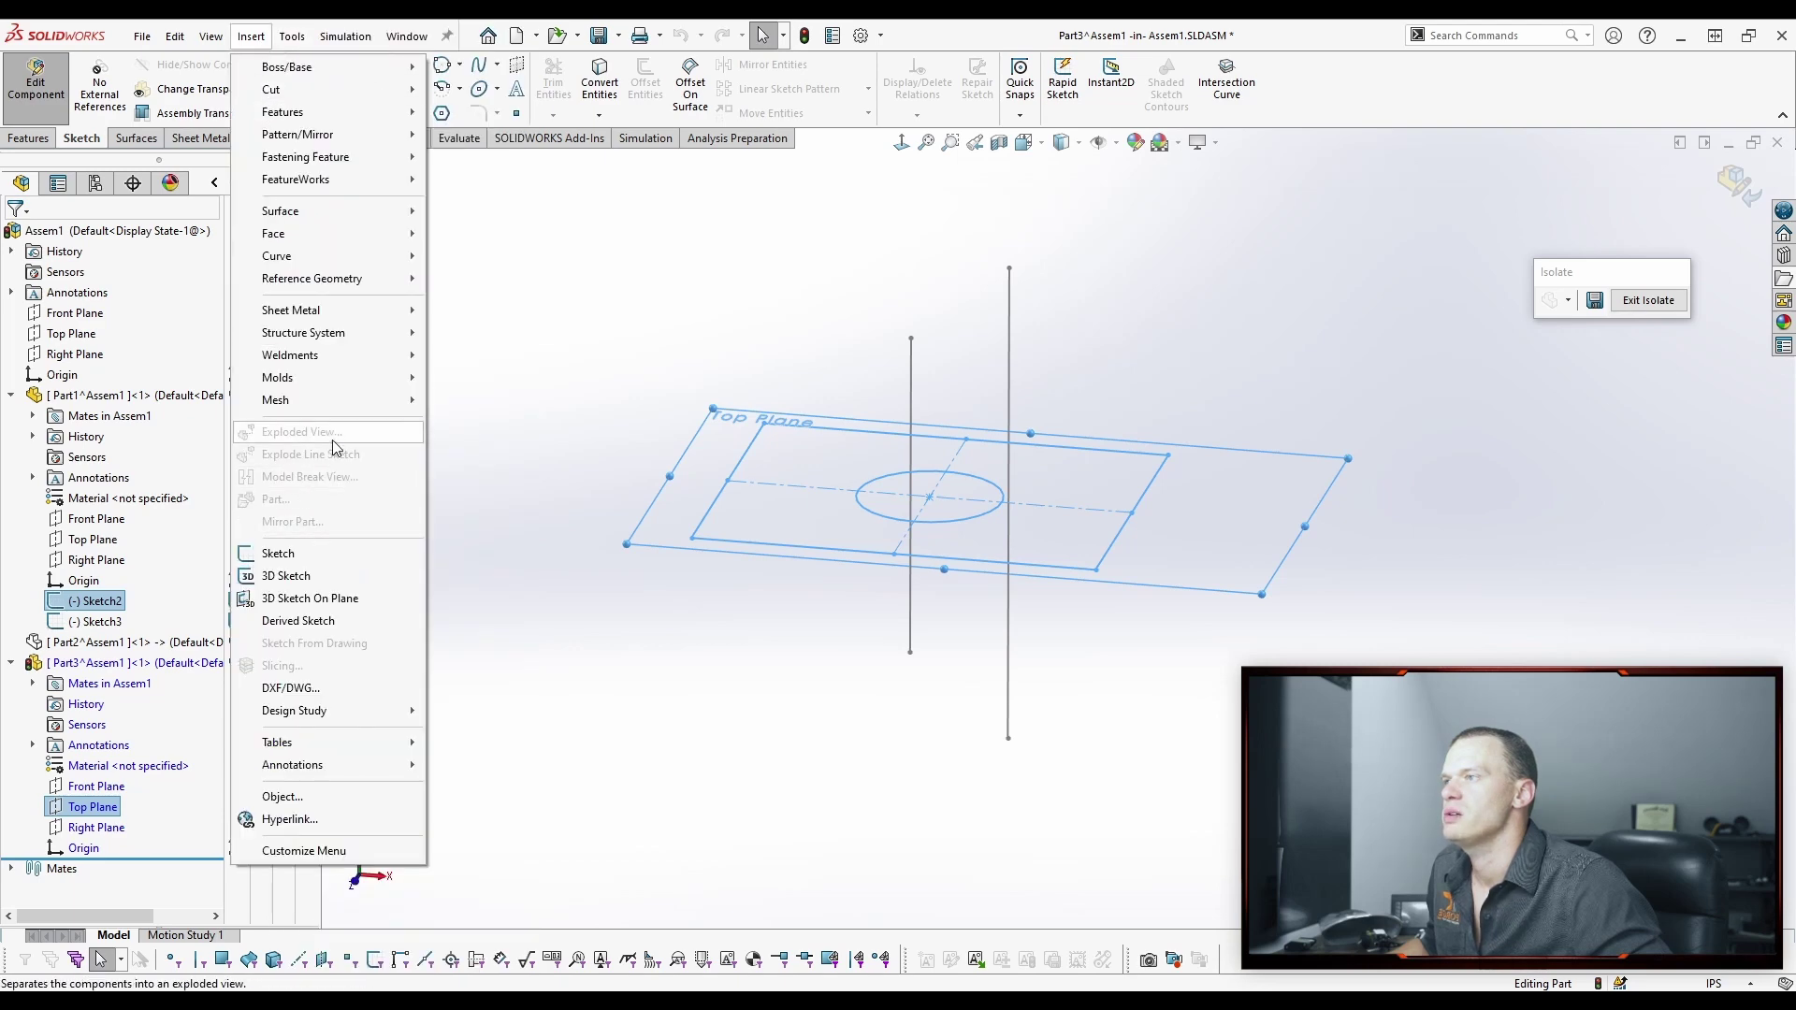
left_click(281, 620)
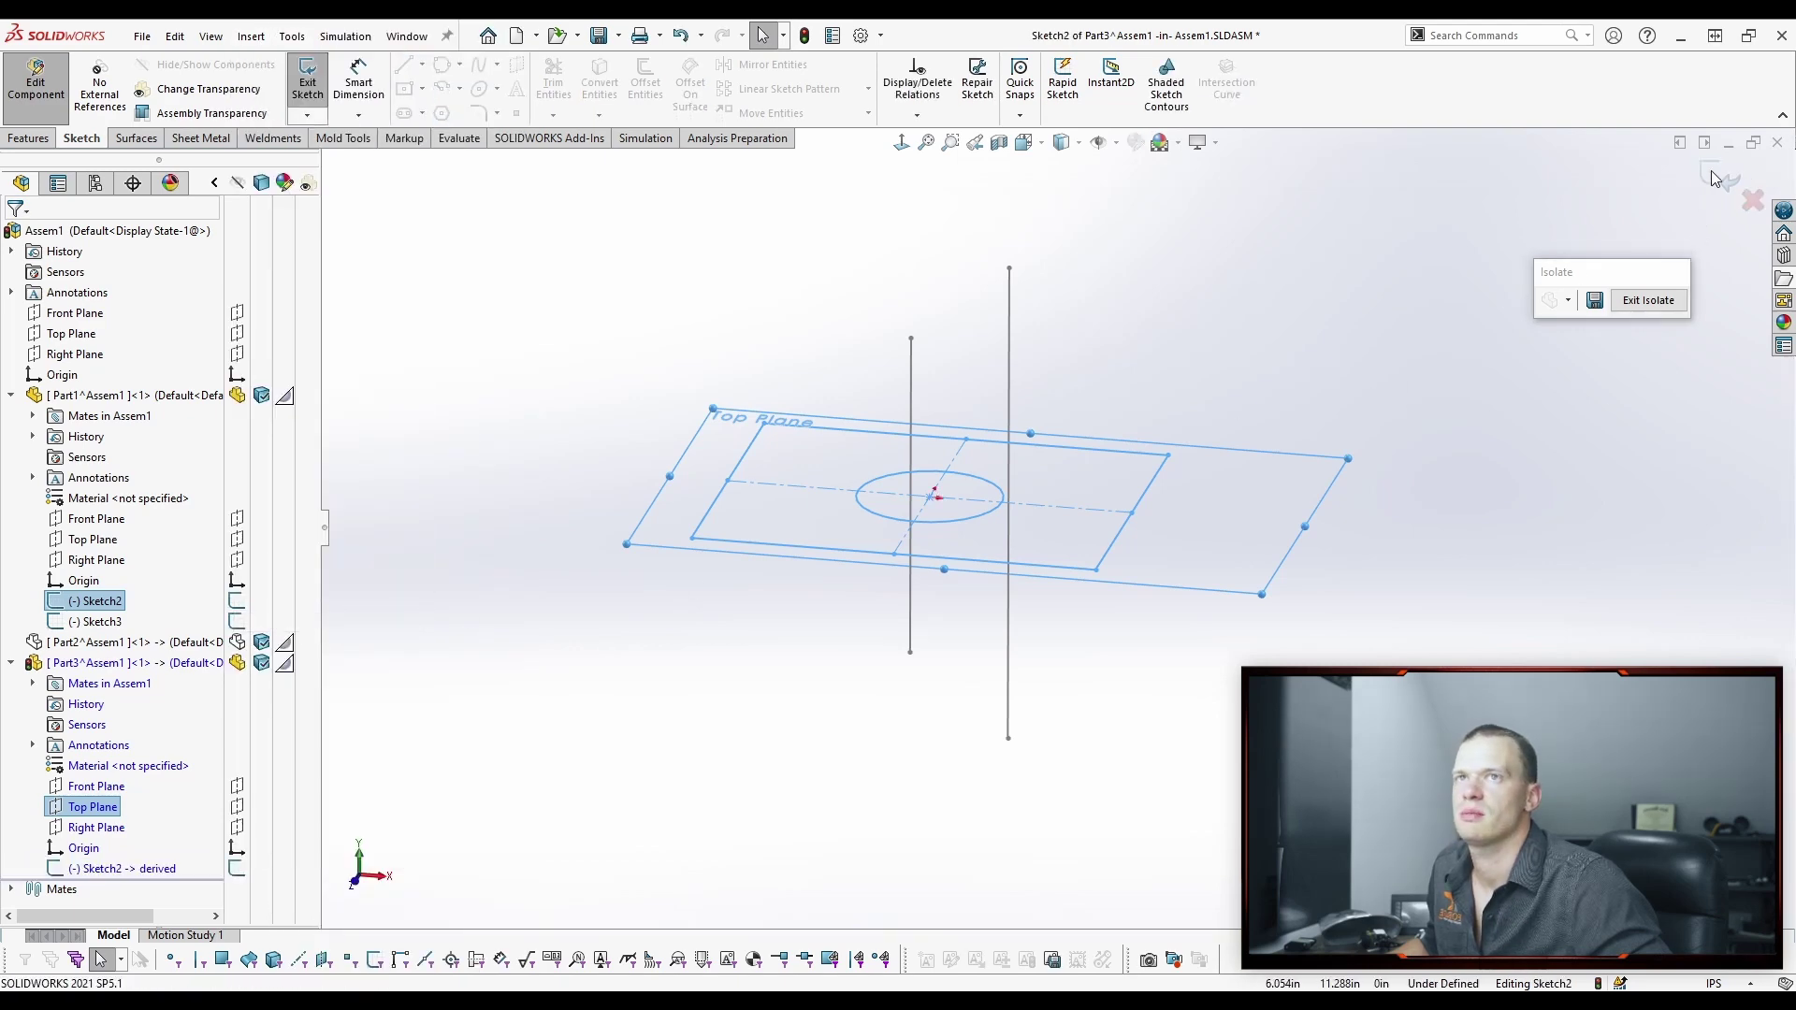
left_click(1729, 182)
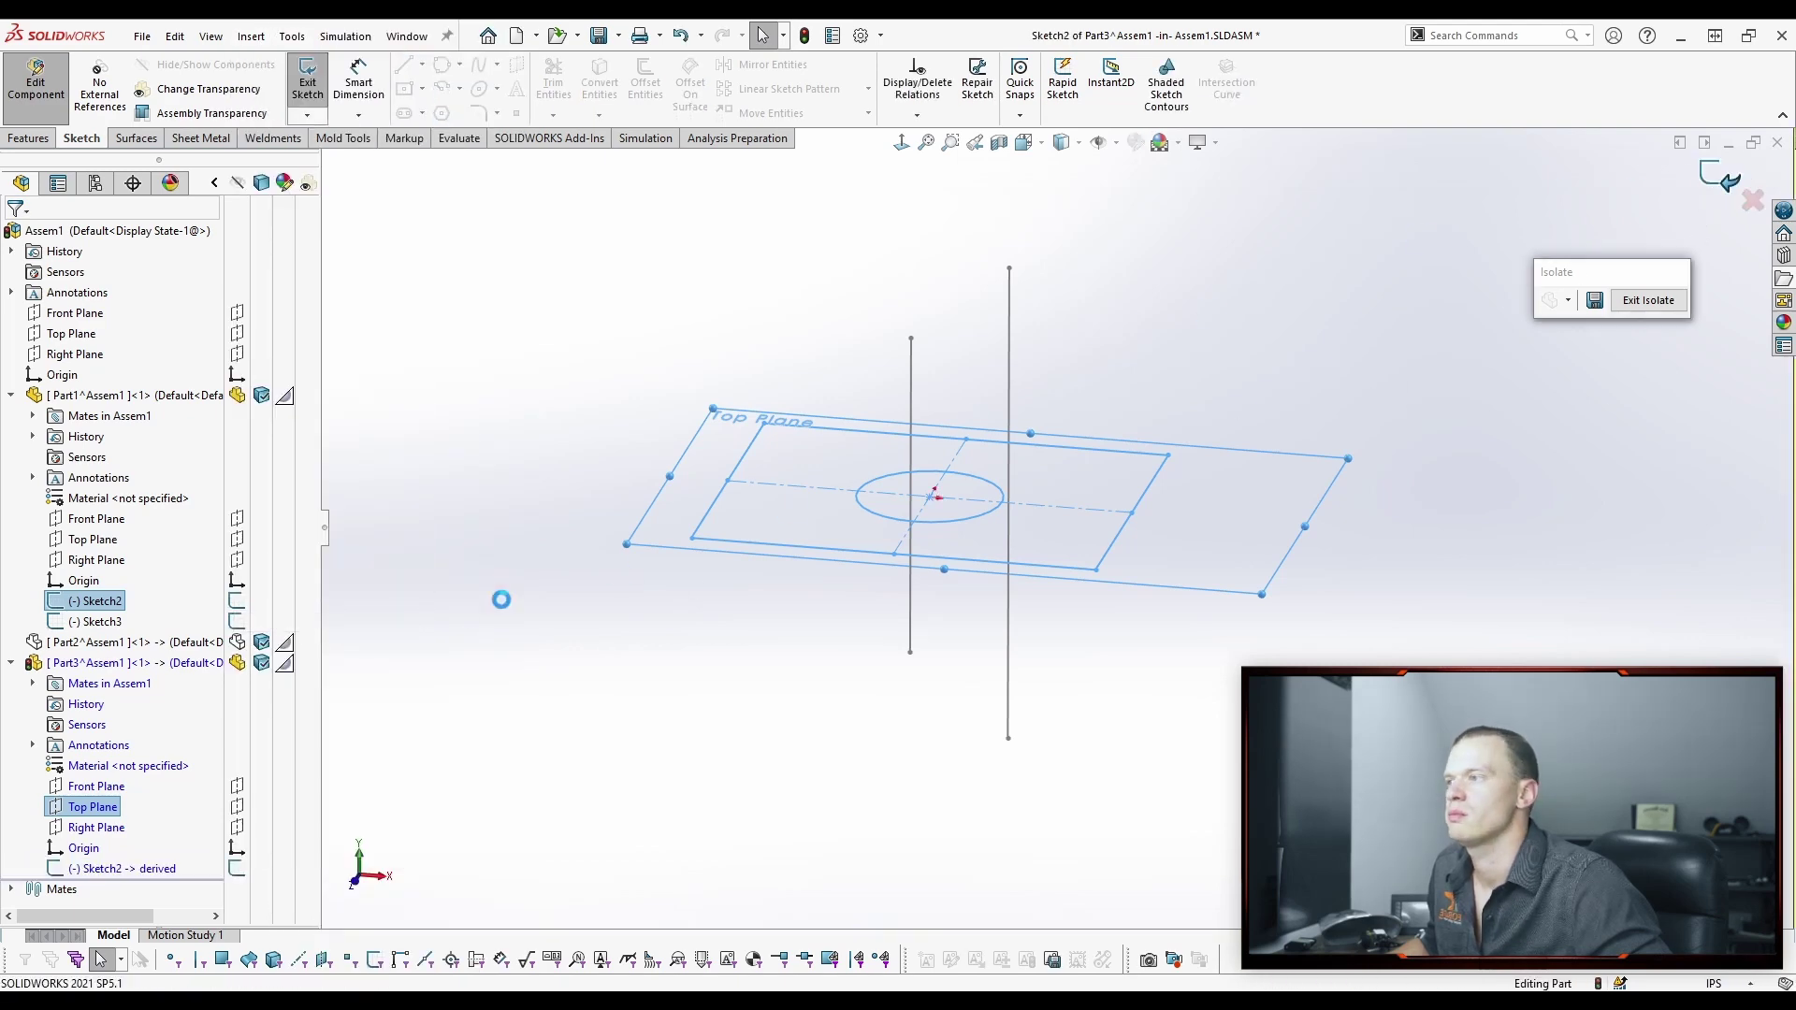
Create a derived sketch of the first part's vertical-lines sketch on the third part's Front Plane.
left_click(94, 621)
left_click(97, 786, "ctrl")
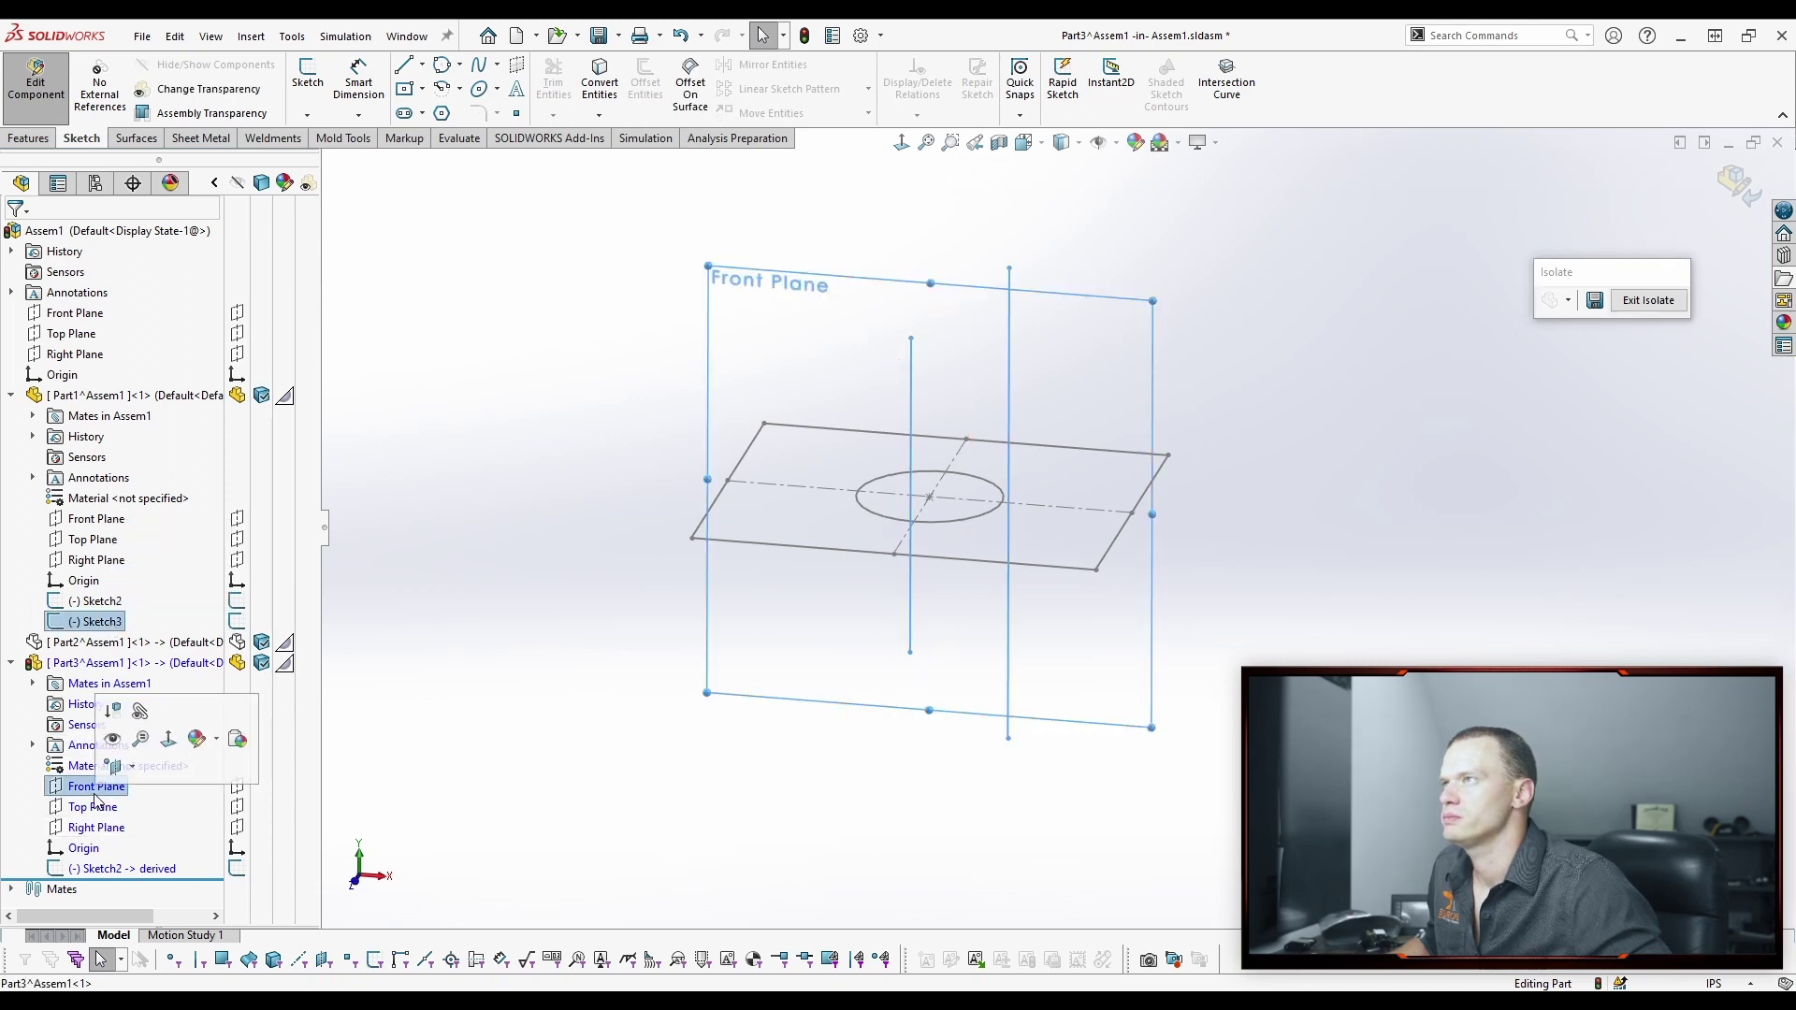
left_click(250, 37)
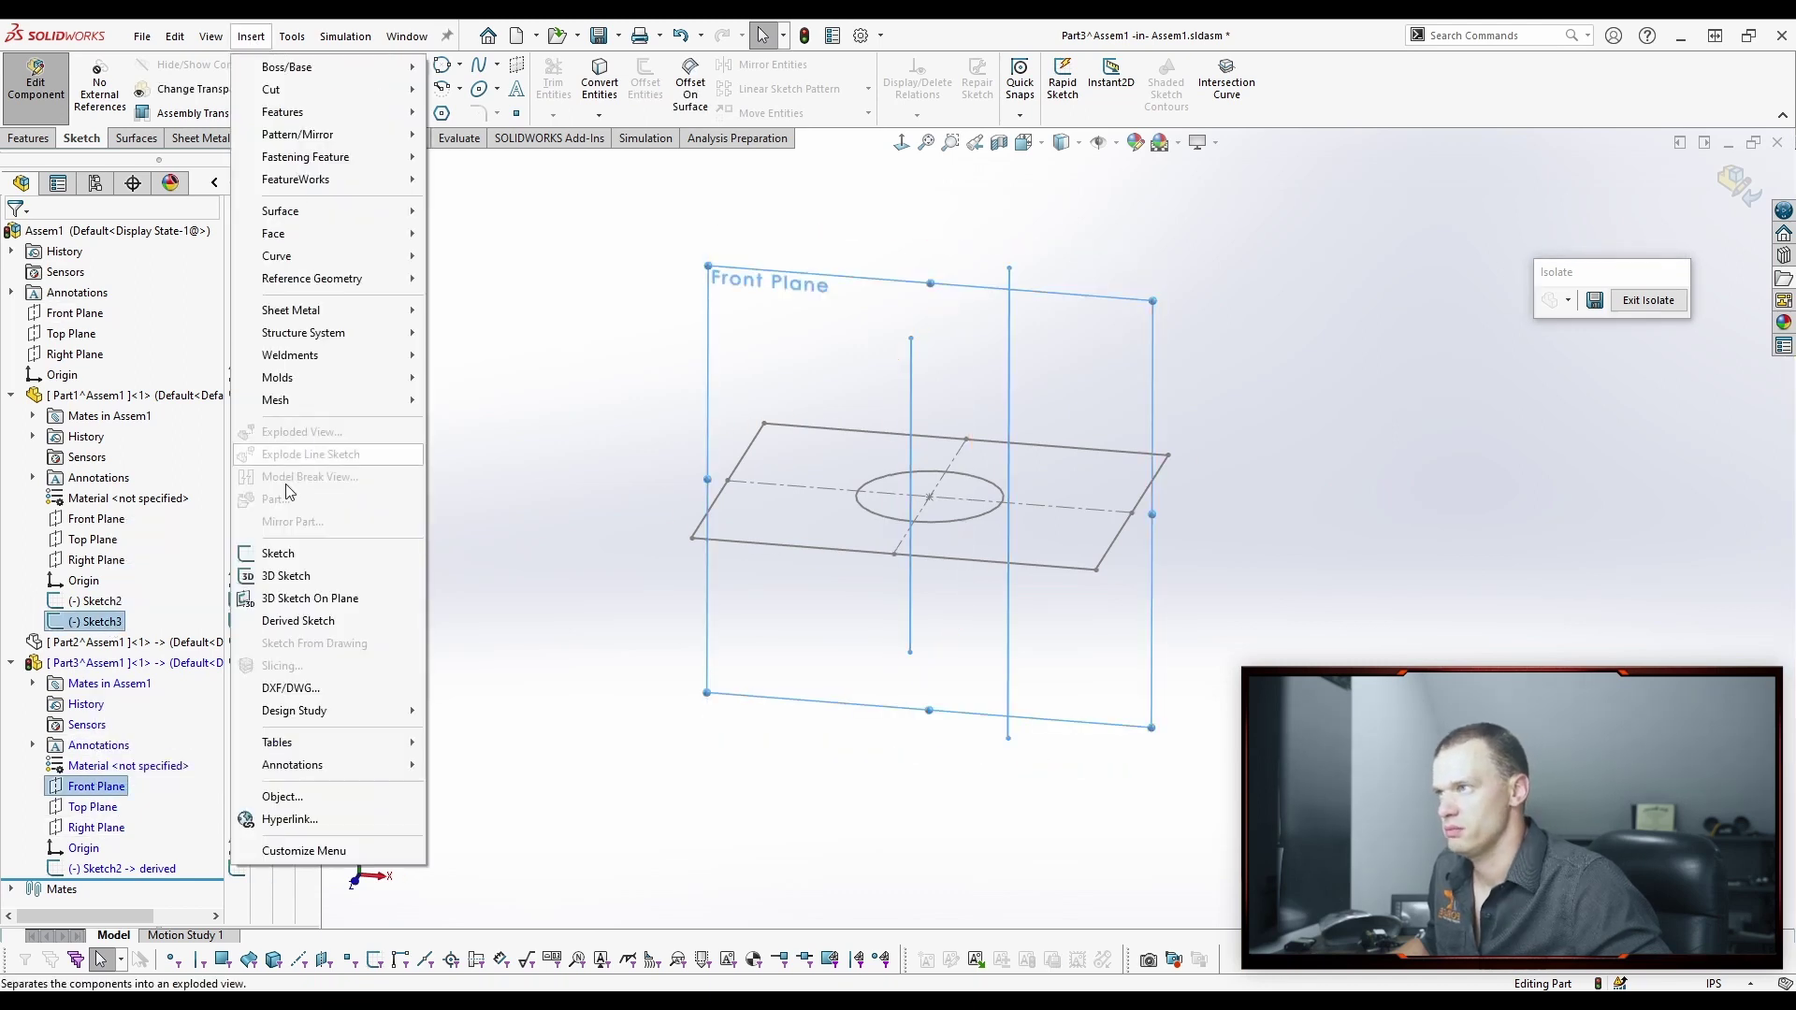
left_click(308, 621)
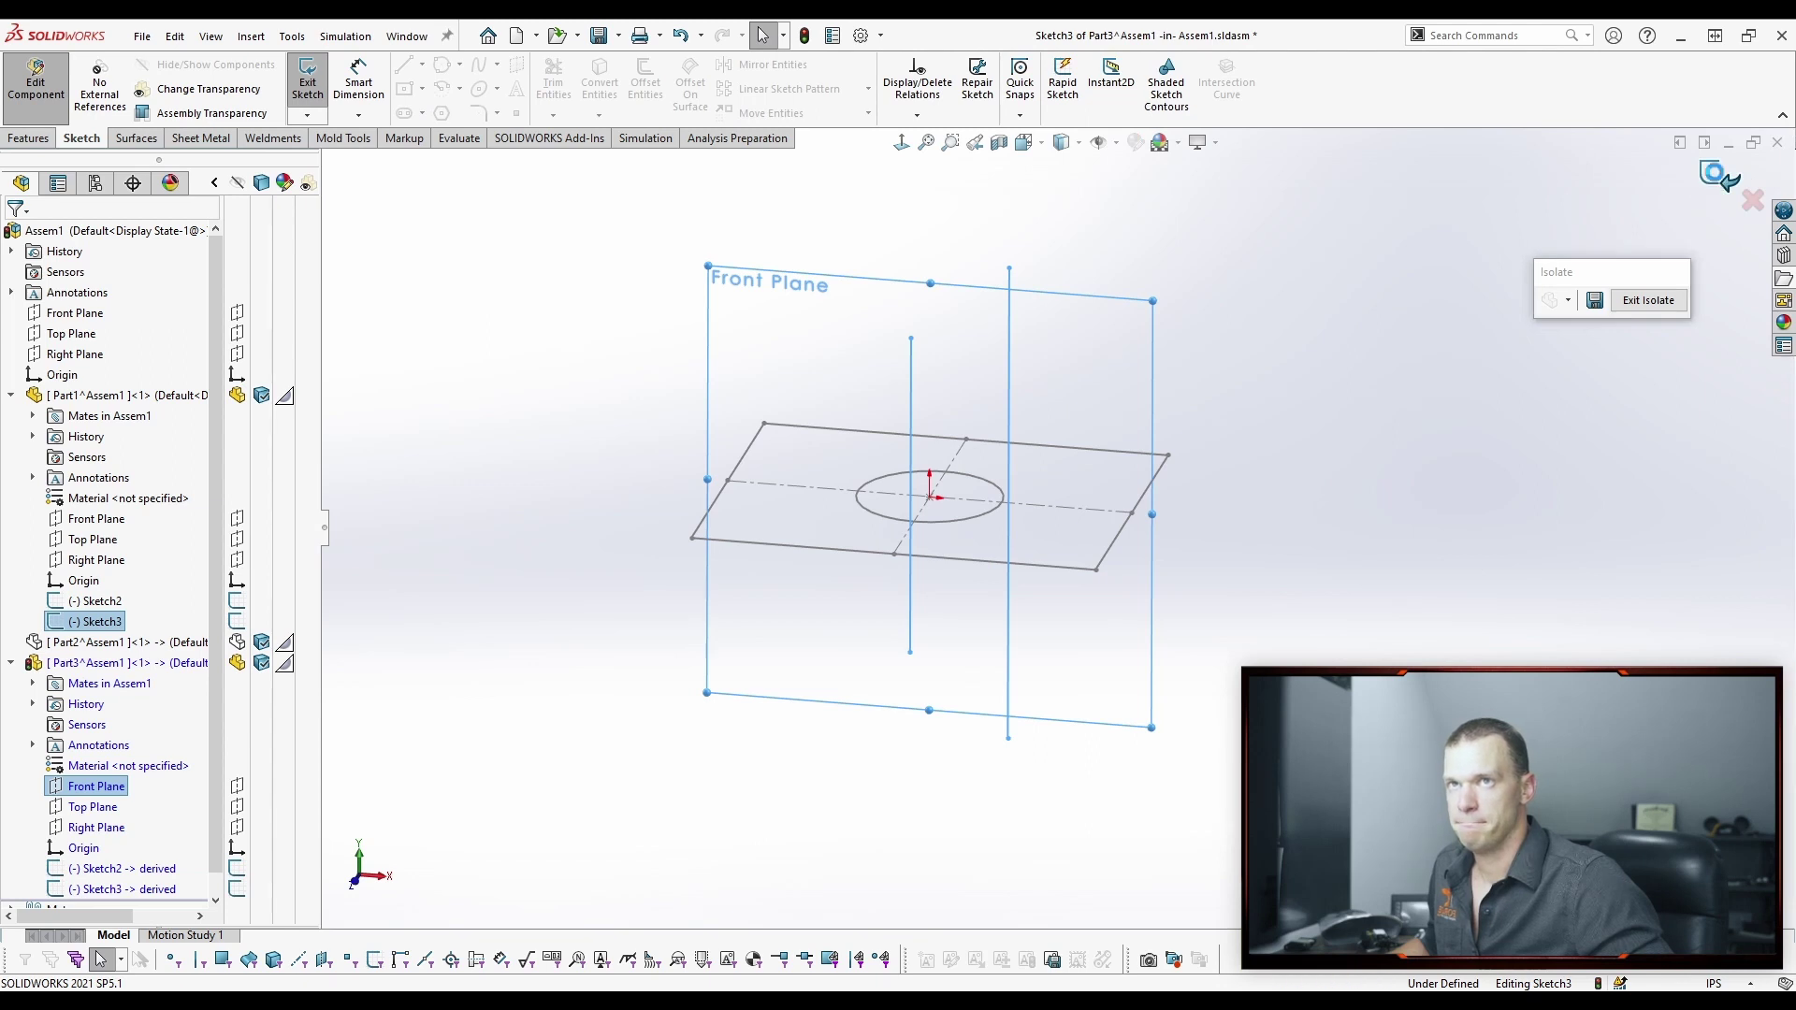
Exit the derived vertical-lines sketch on the third part's Front Plane.
left_click(1735, 179)
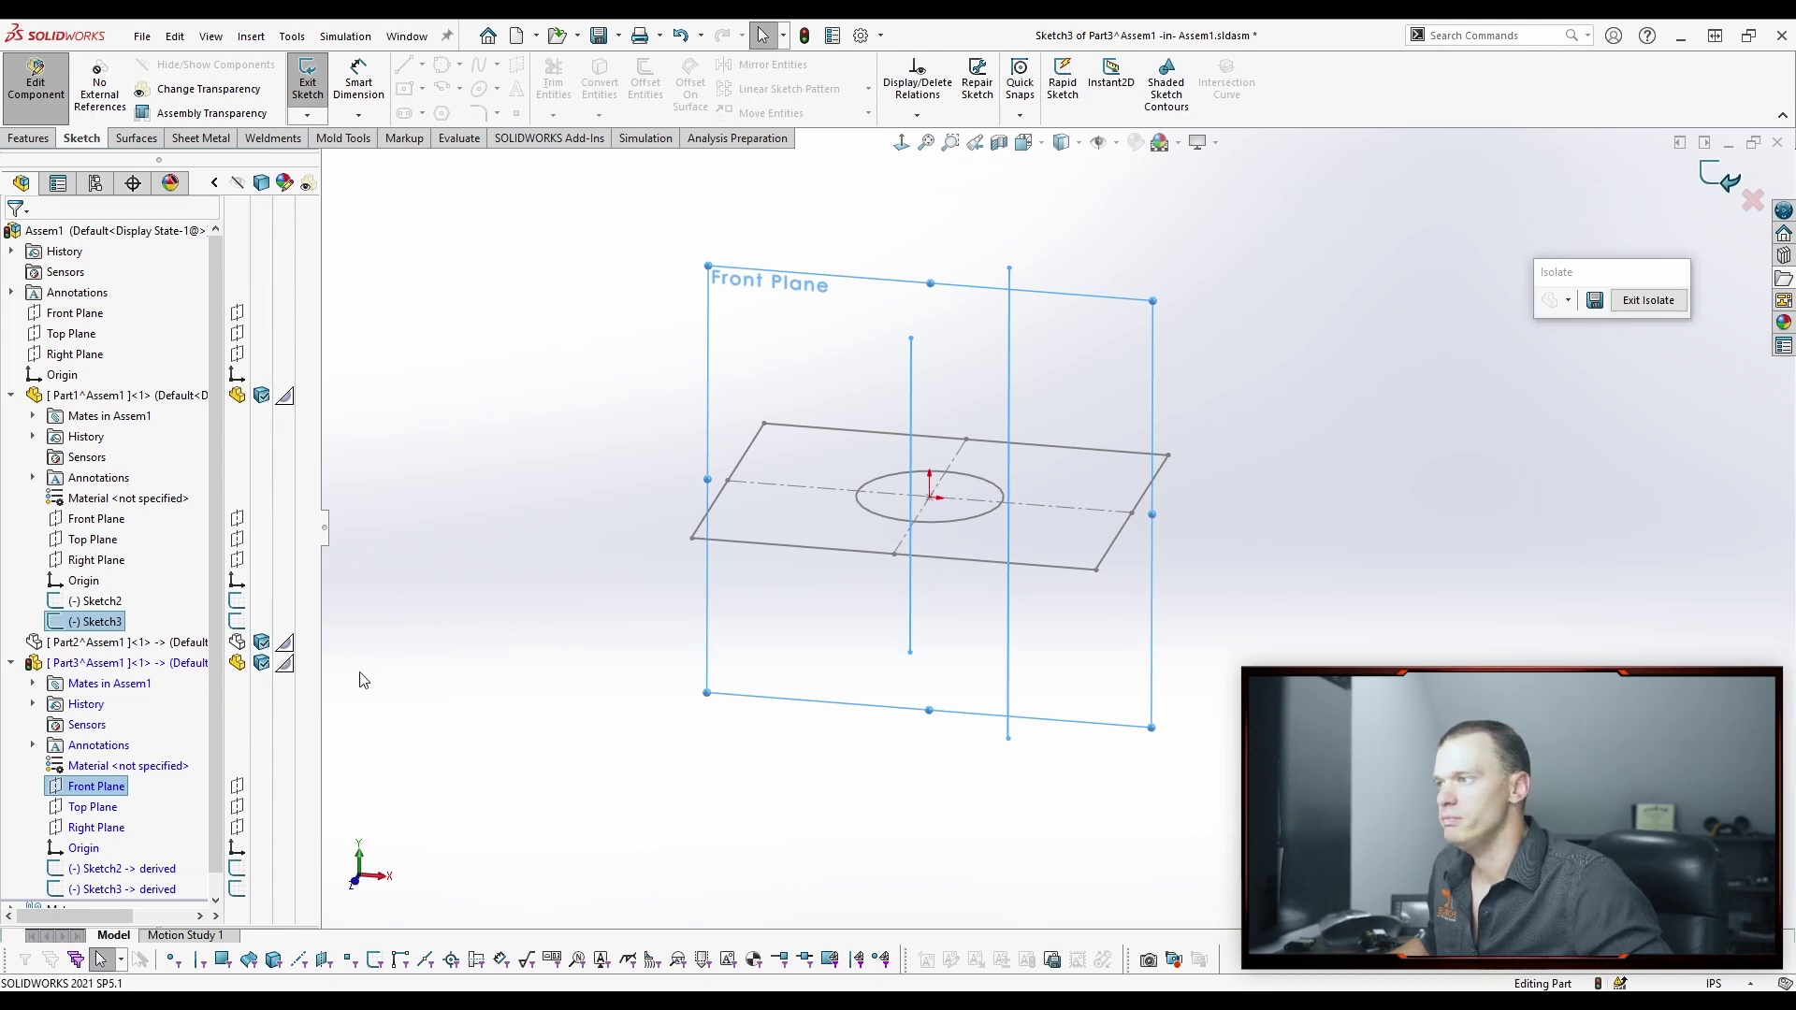
left_click(95, 818)
left_click(140, 754)
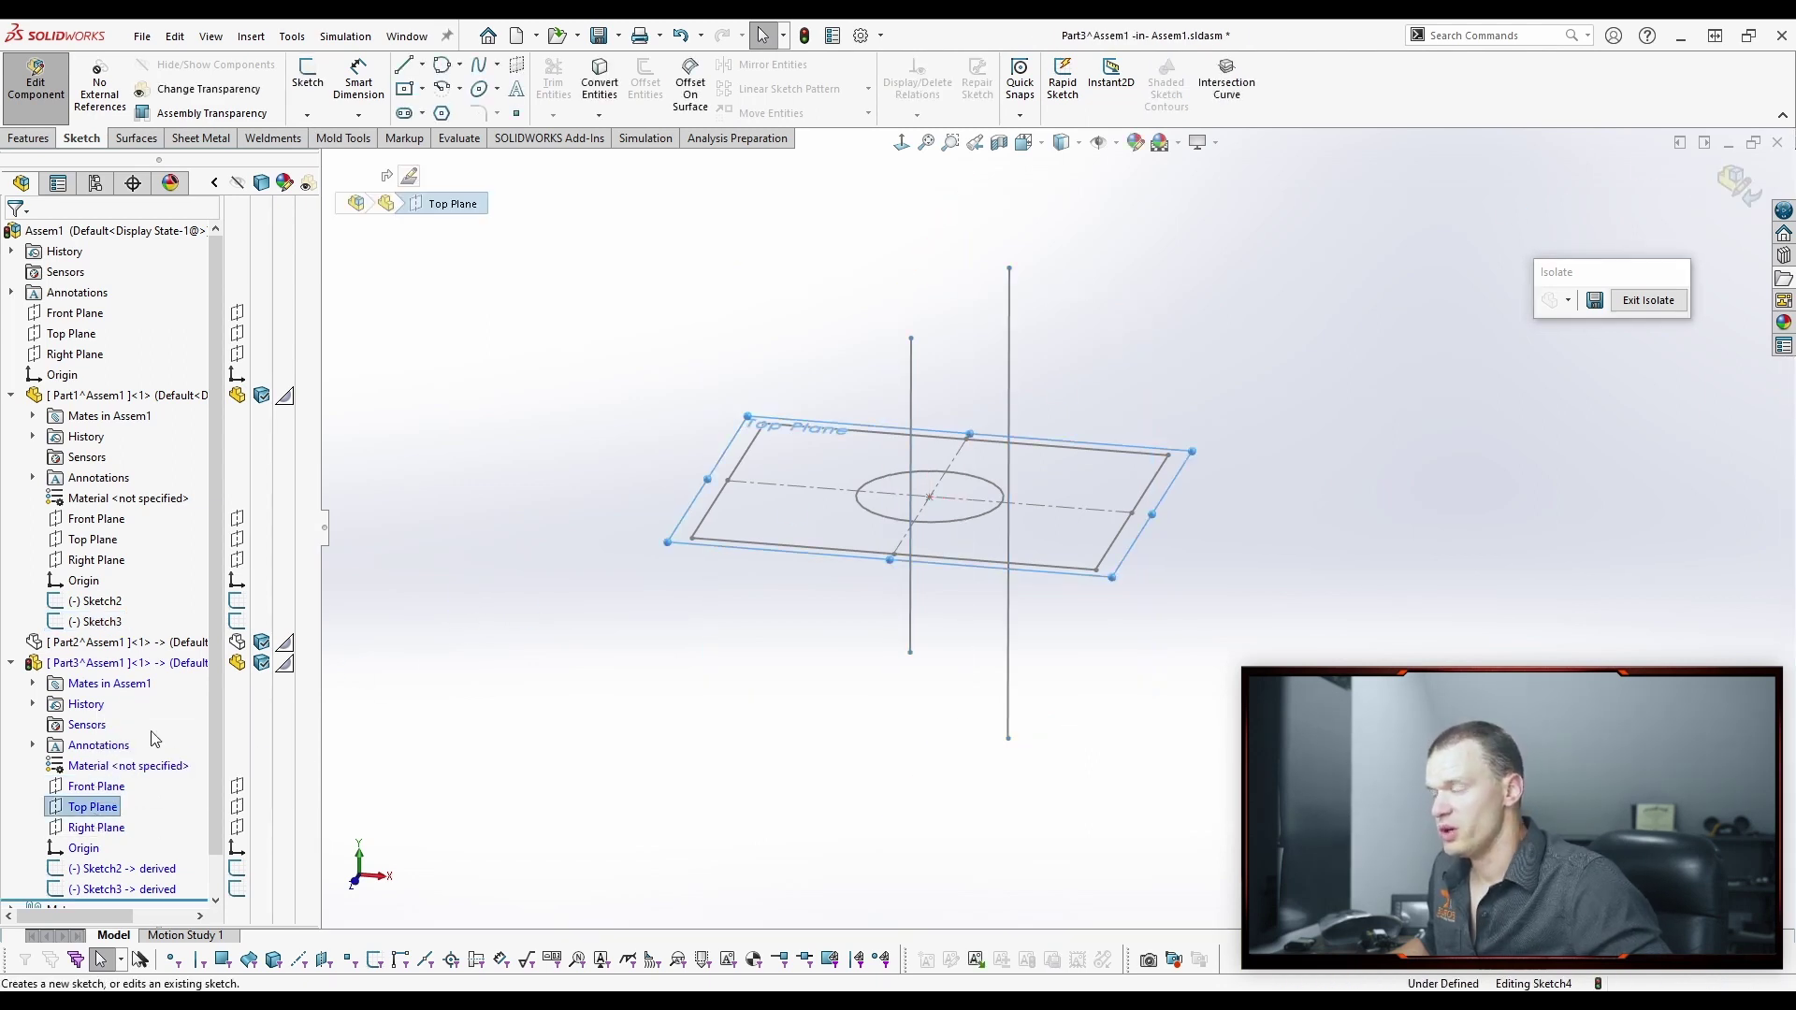
left_click(599, 81)
left_click(716, 501)
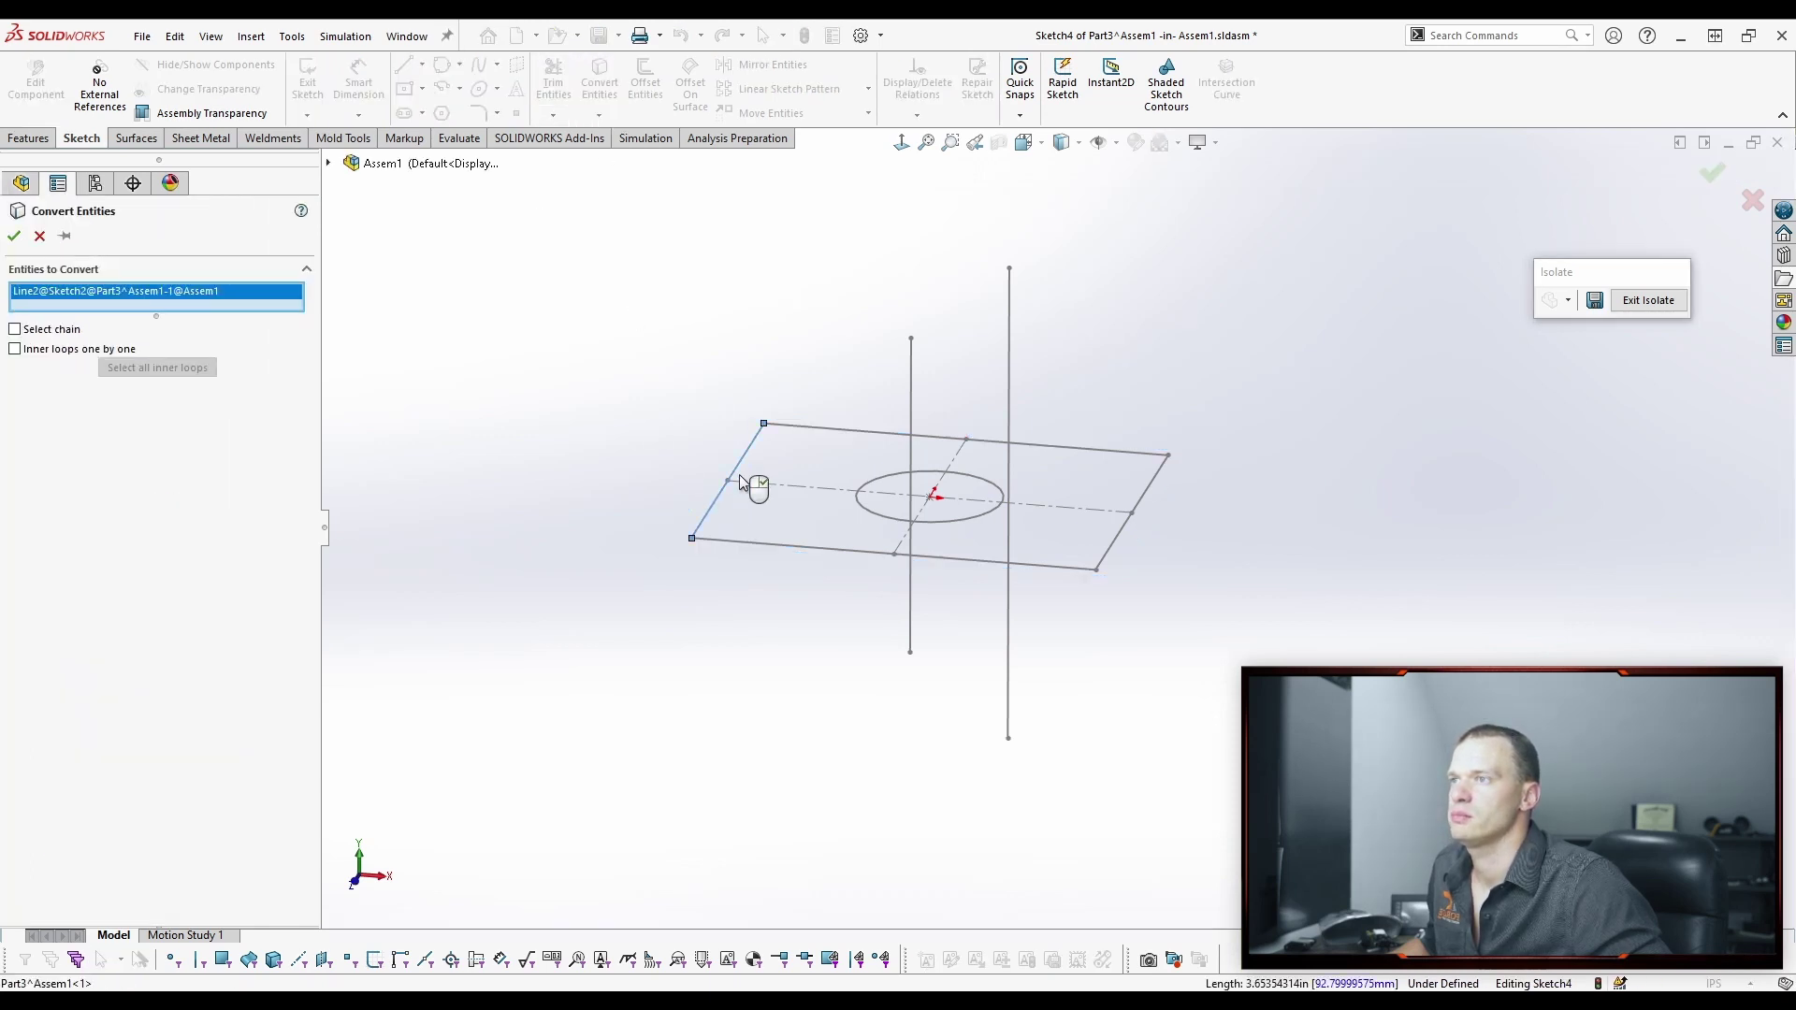
left_click(817, 429)
left_click(1038, 564)
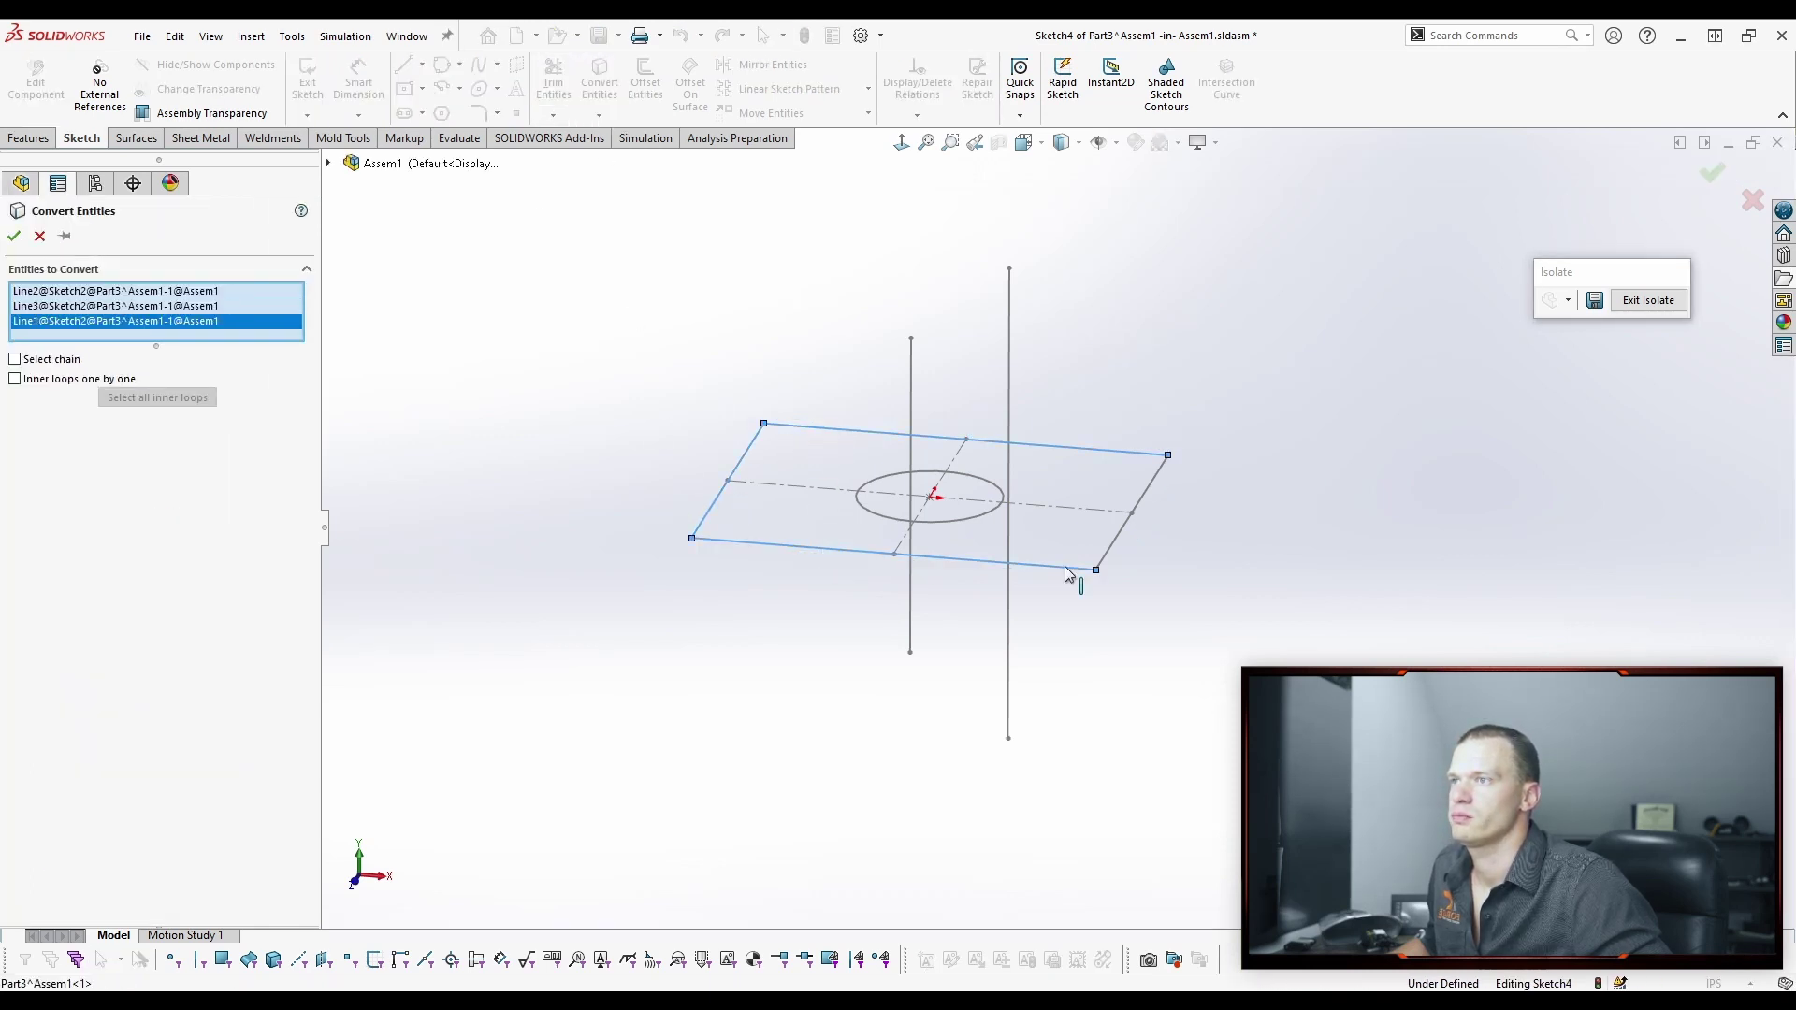
left_click(1114, 540)
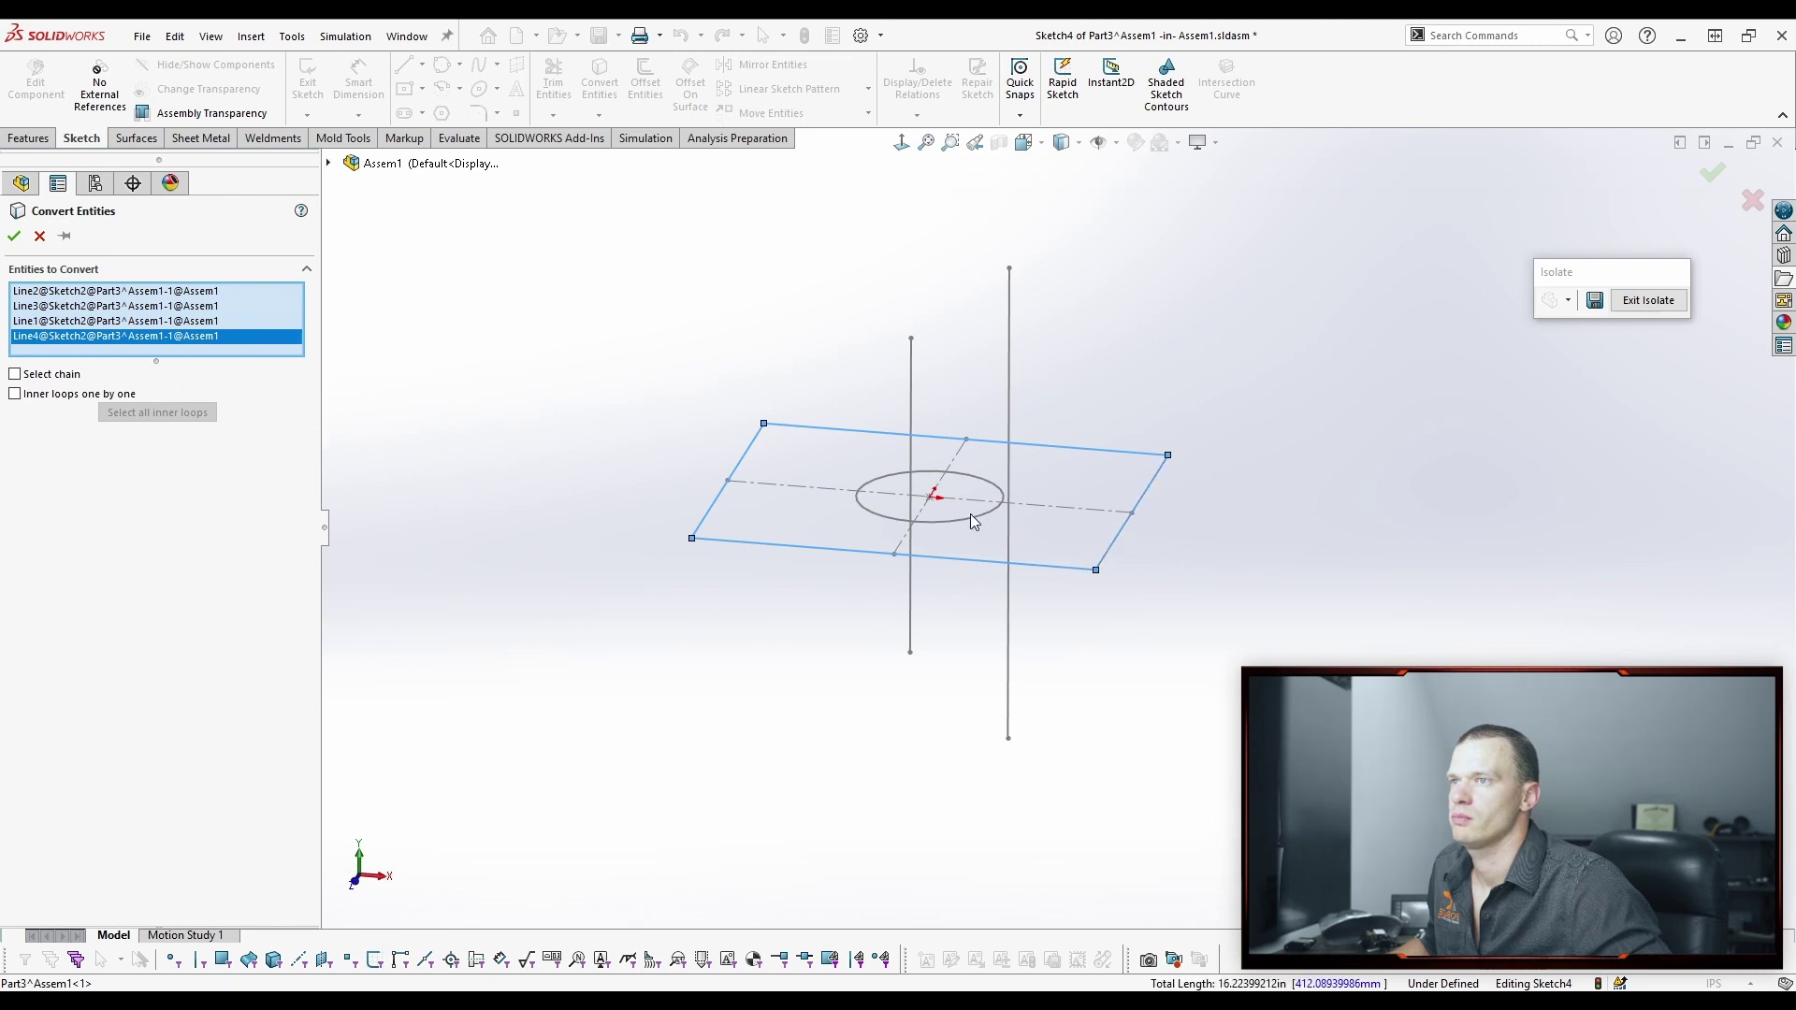
left_click(37, 236)
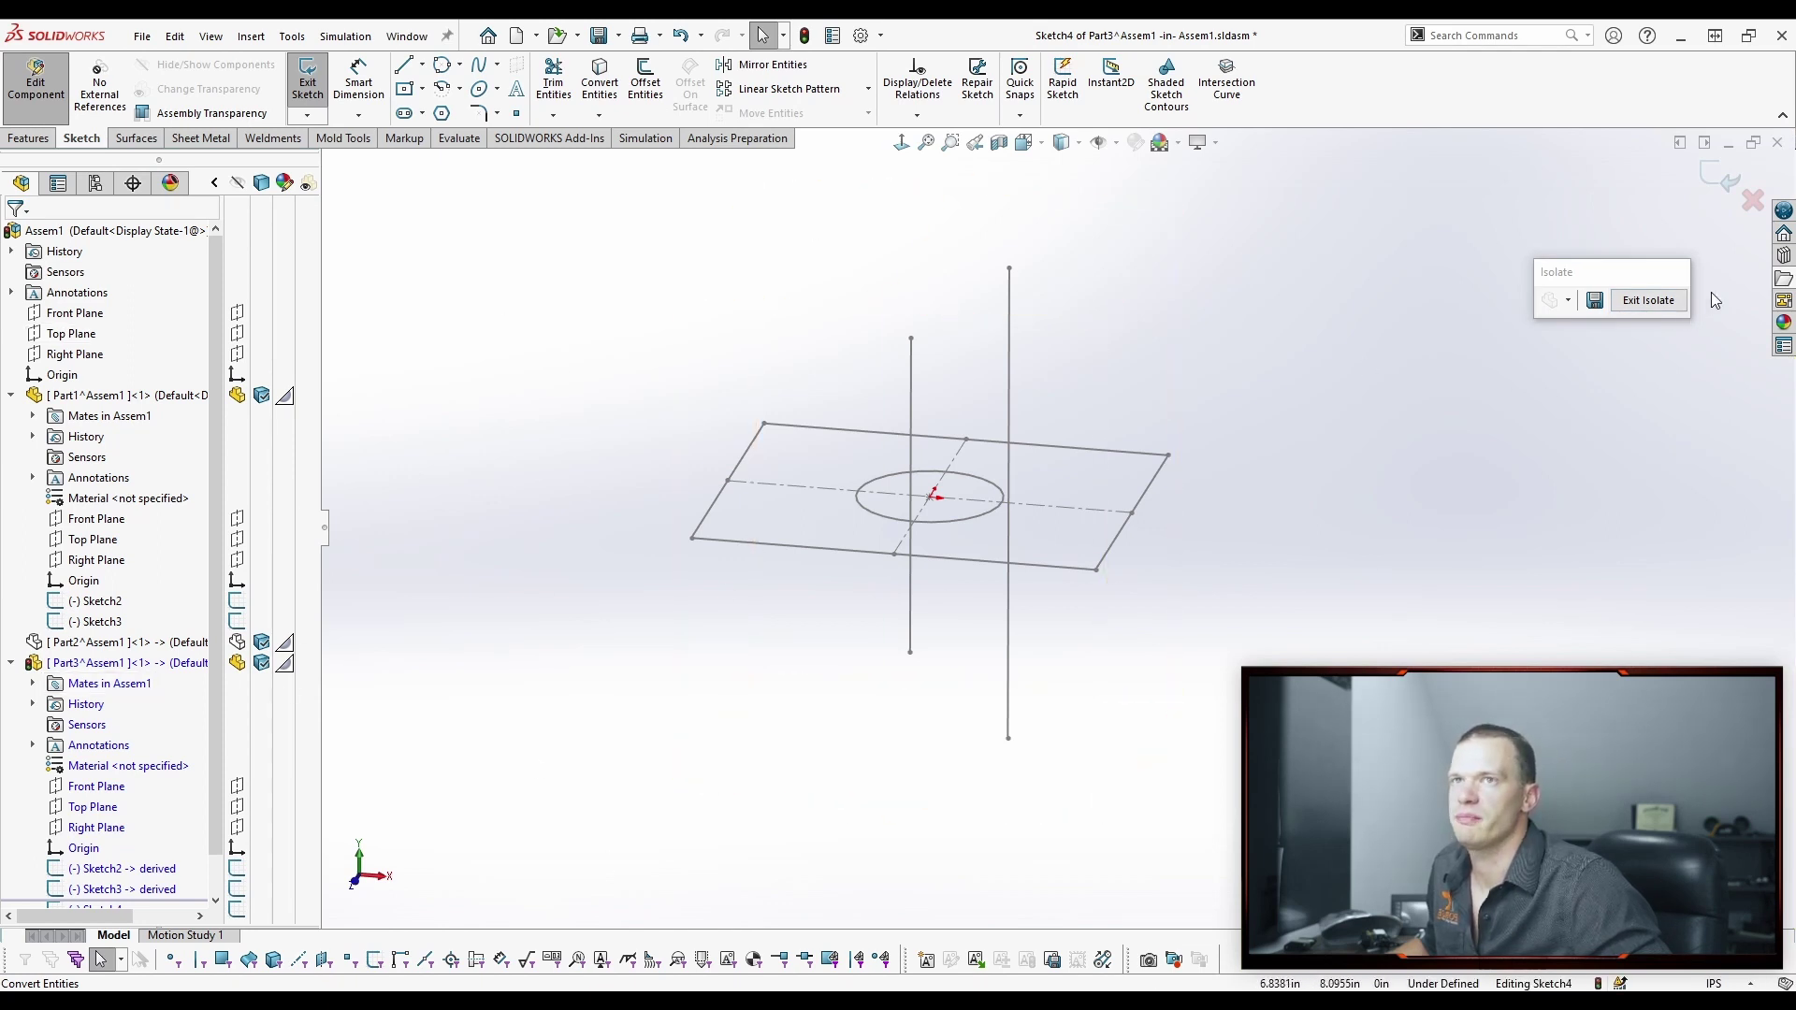
left_click(1752, 200)
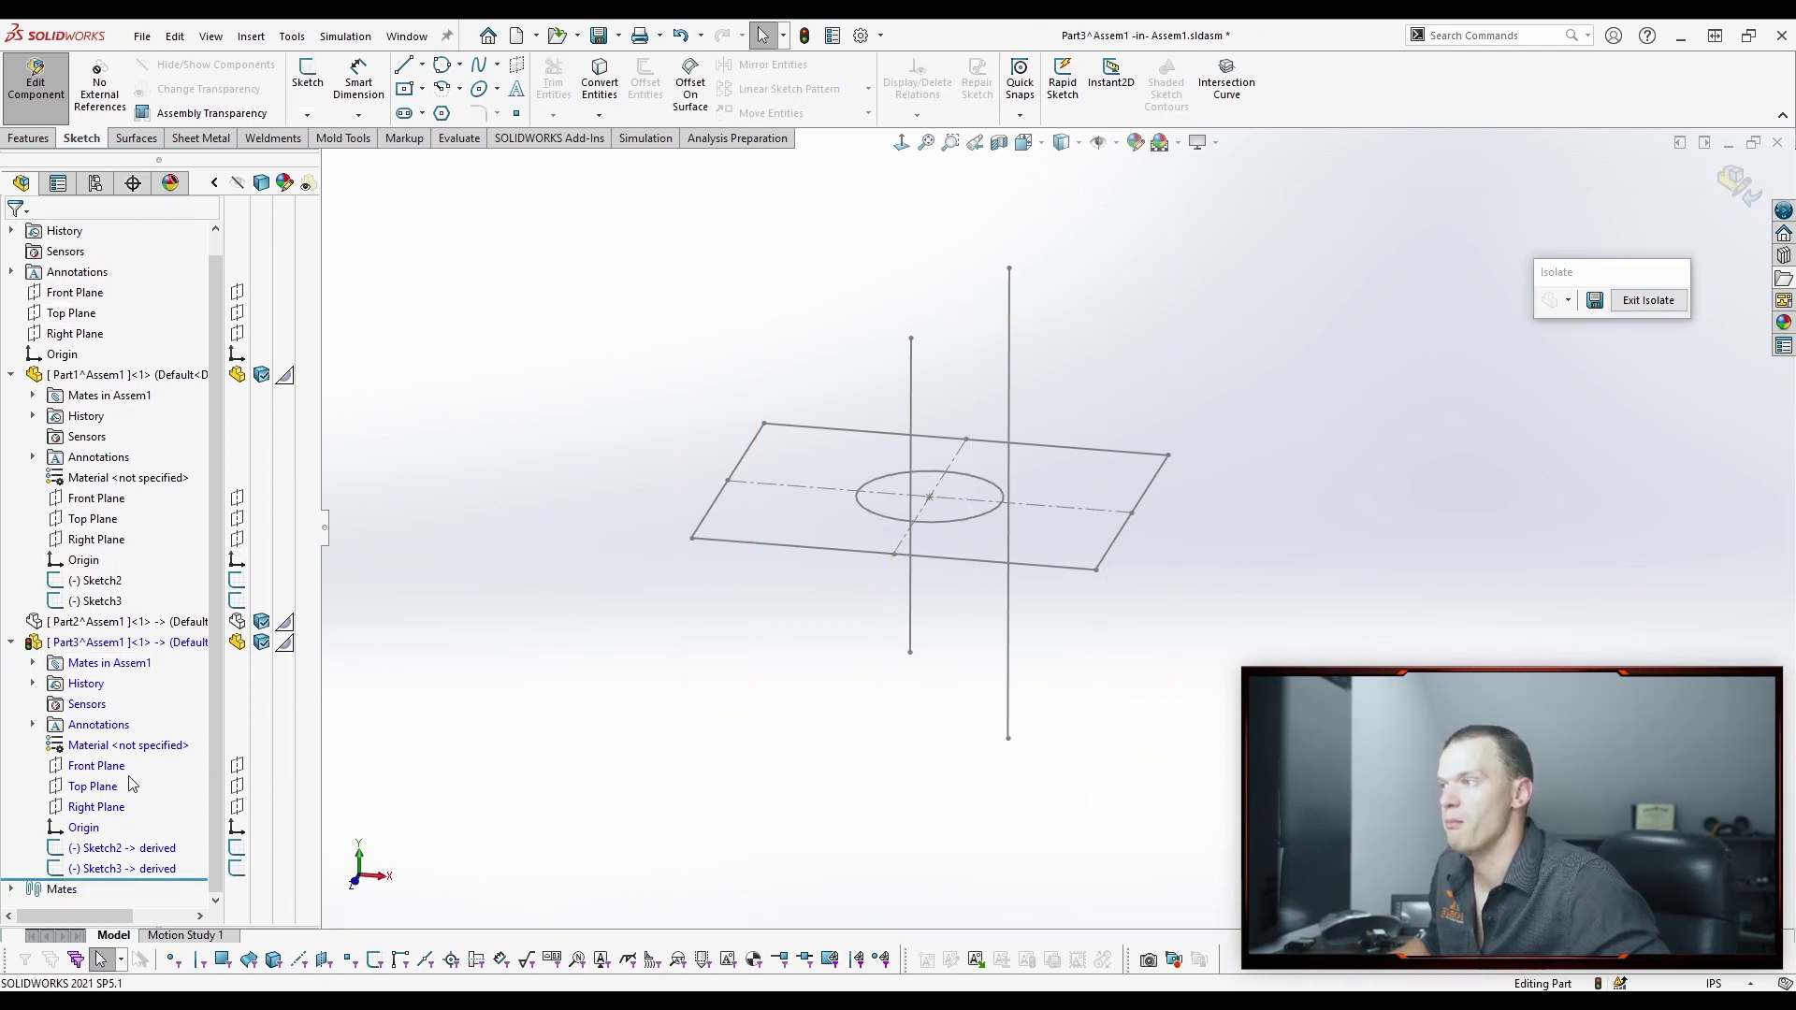
Try isolating the third part while a blank sketch is open on its Top Plane.
left_click(85, 795)
left_click(155, 731)
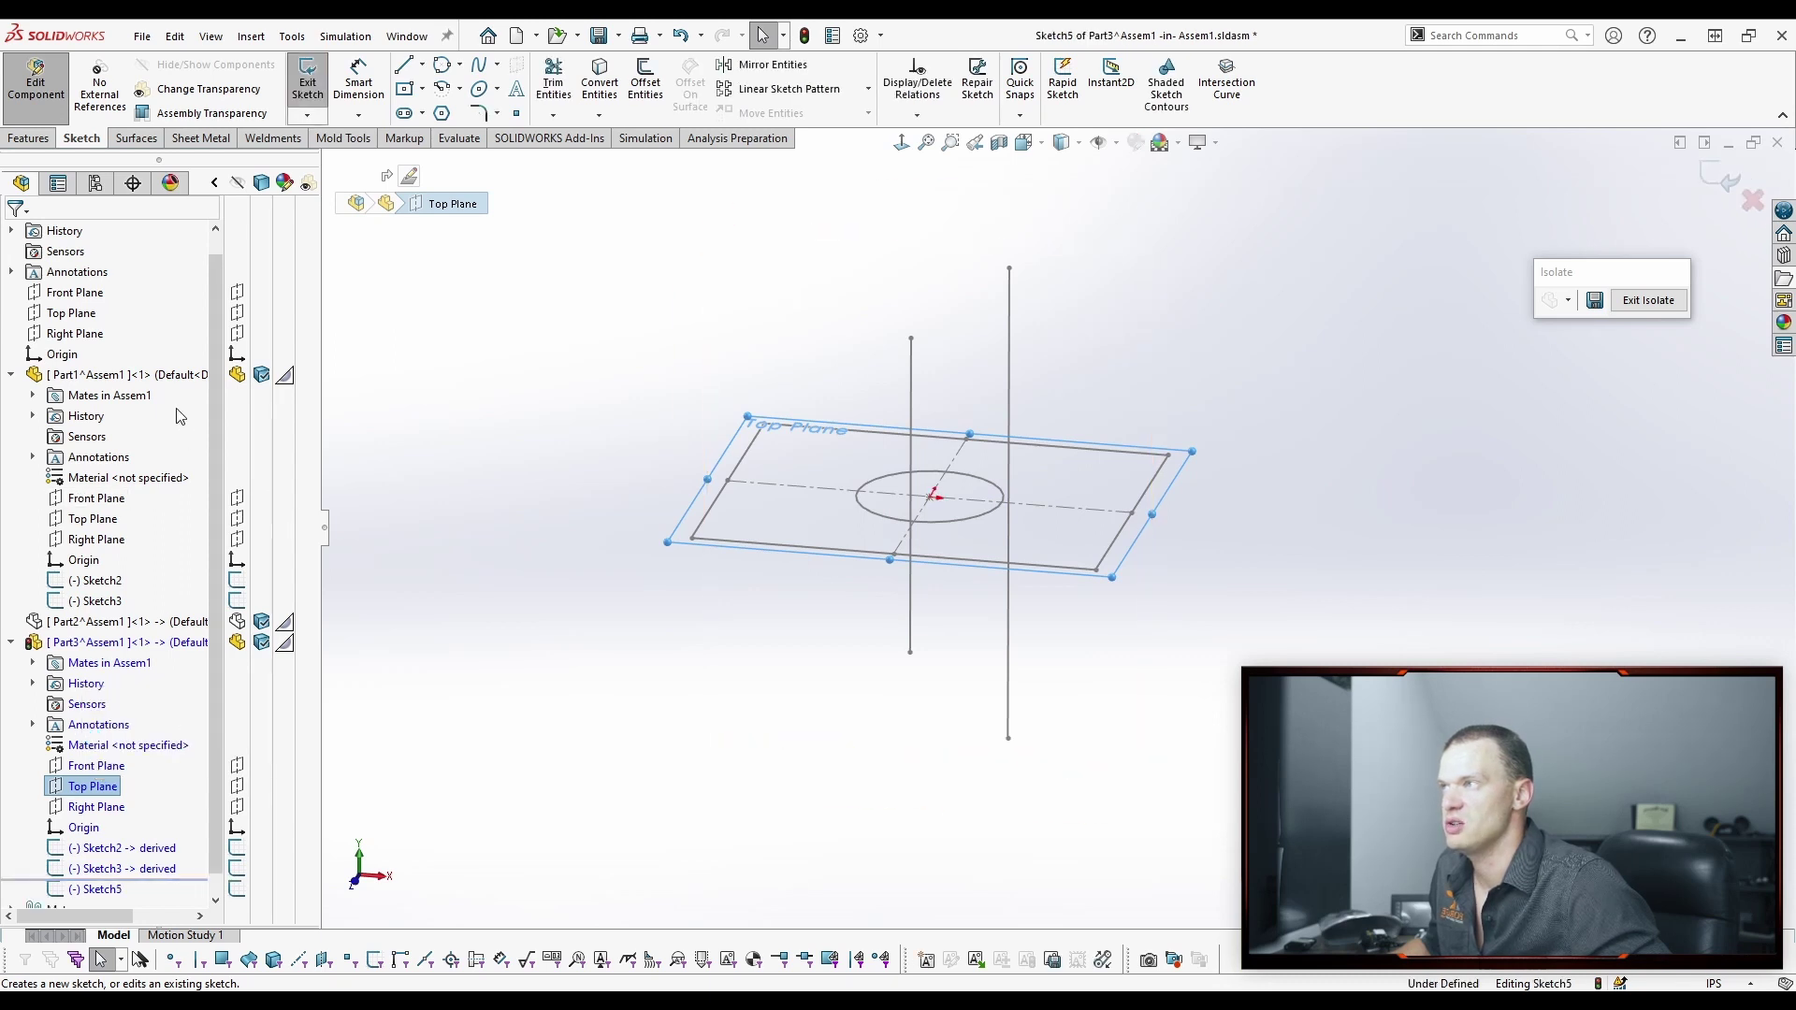
left_click(1646, 306)
left_click(578, 669)
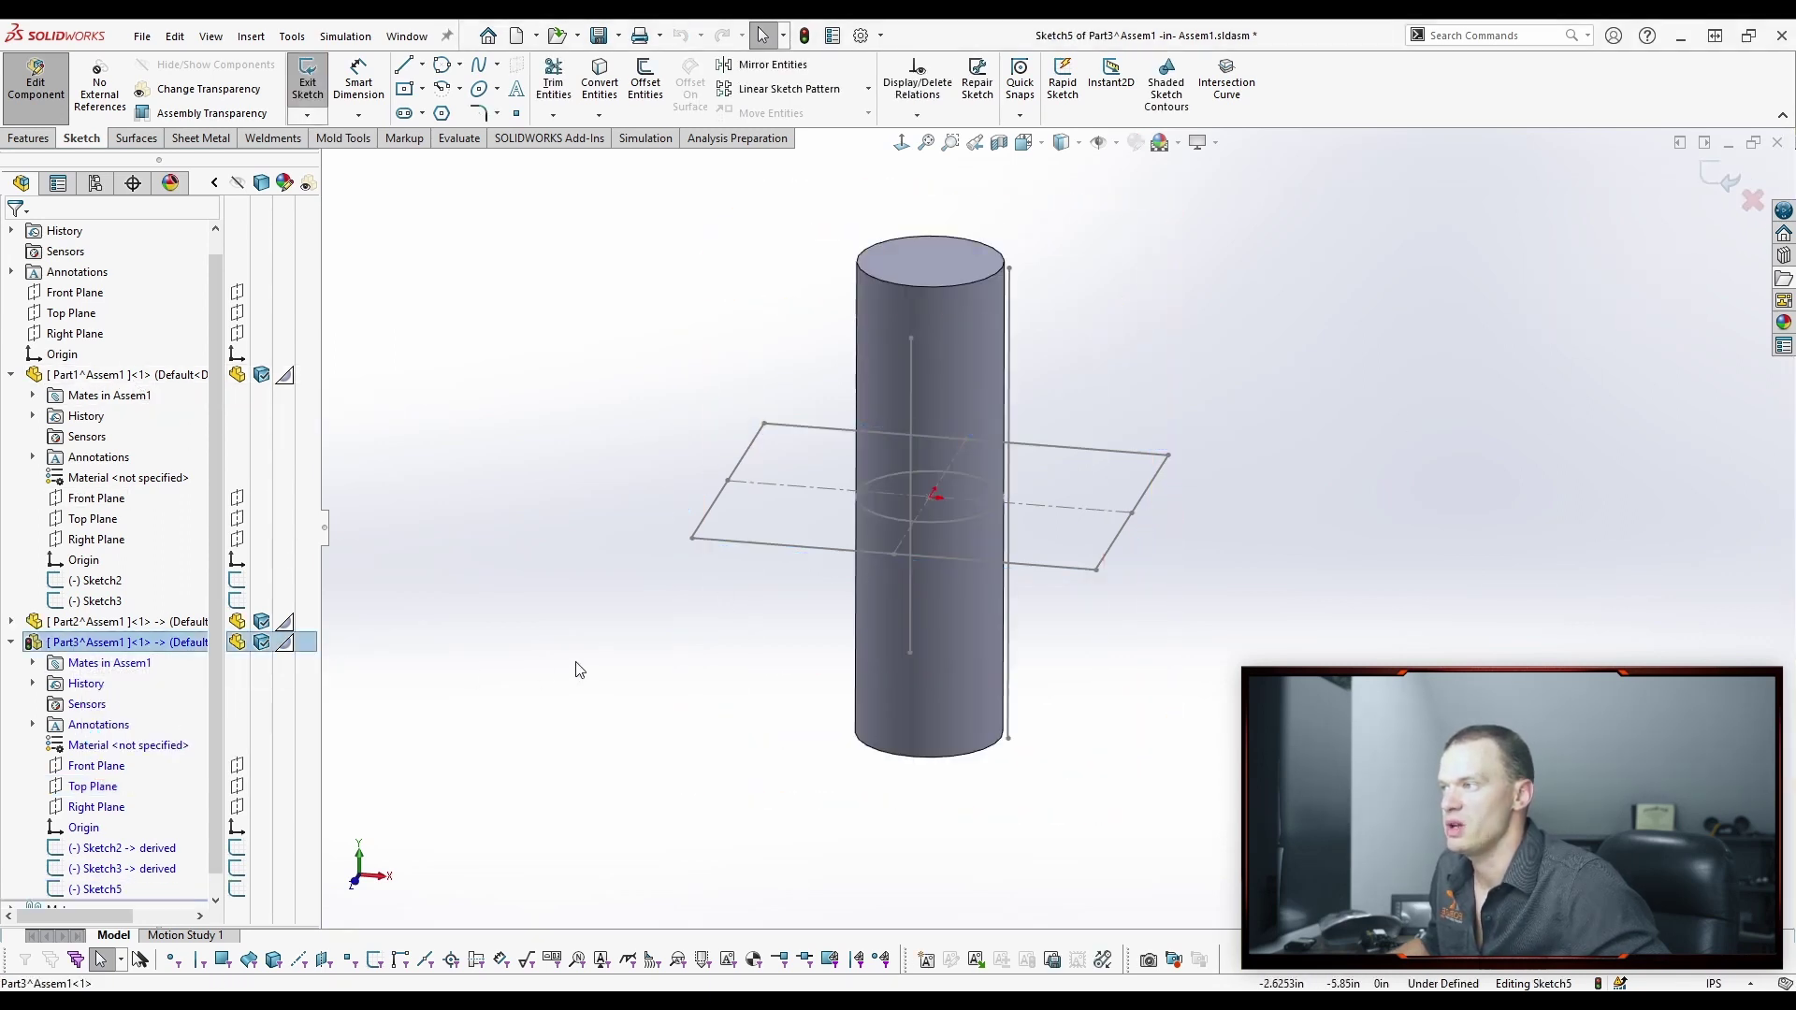
left_click(12, 623)
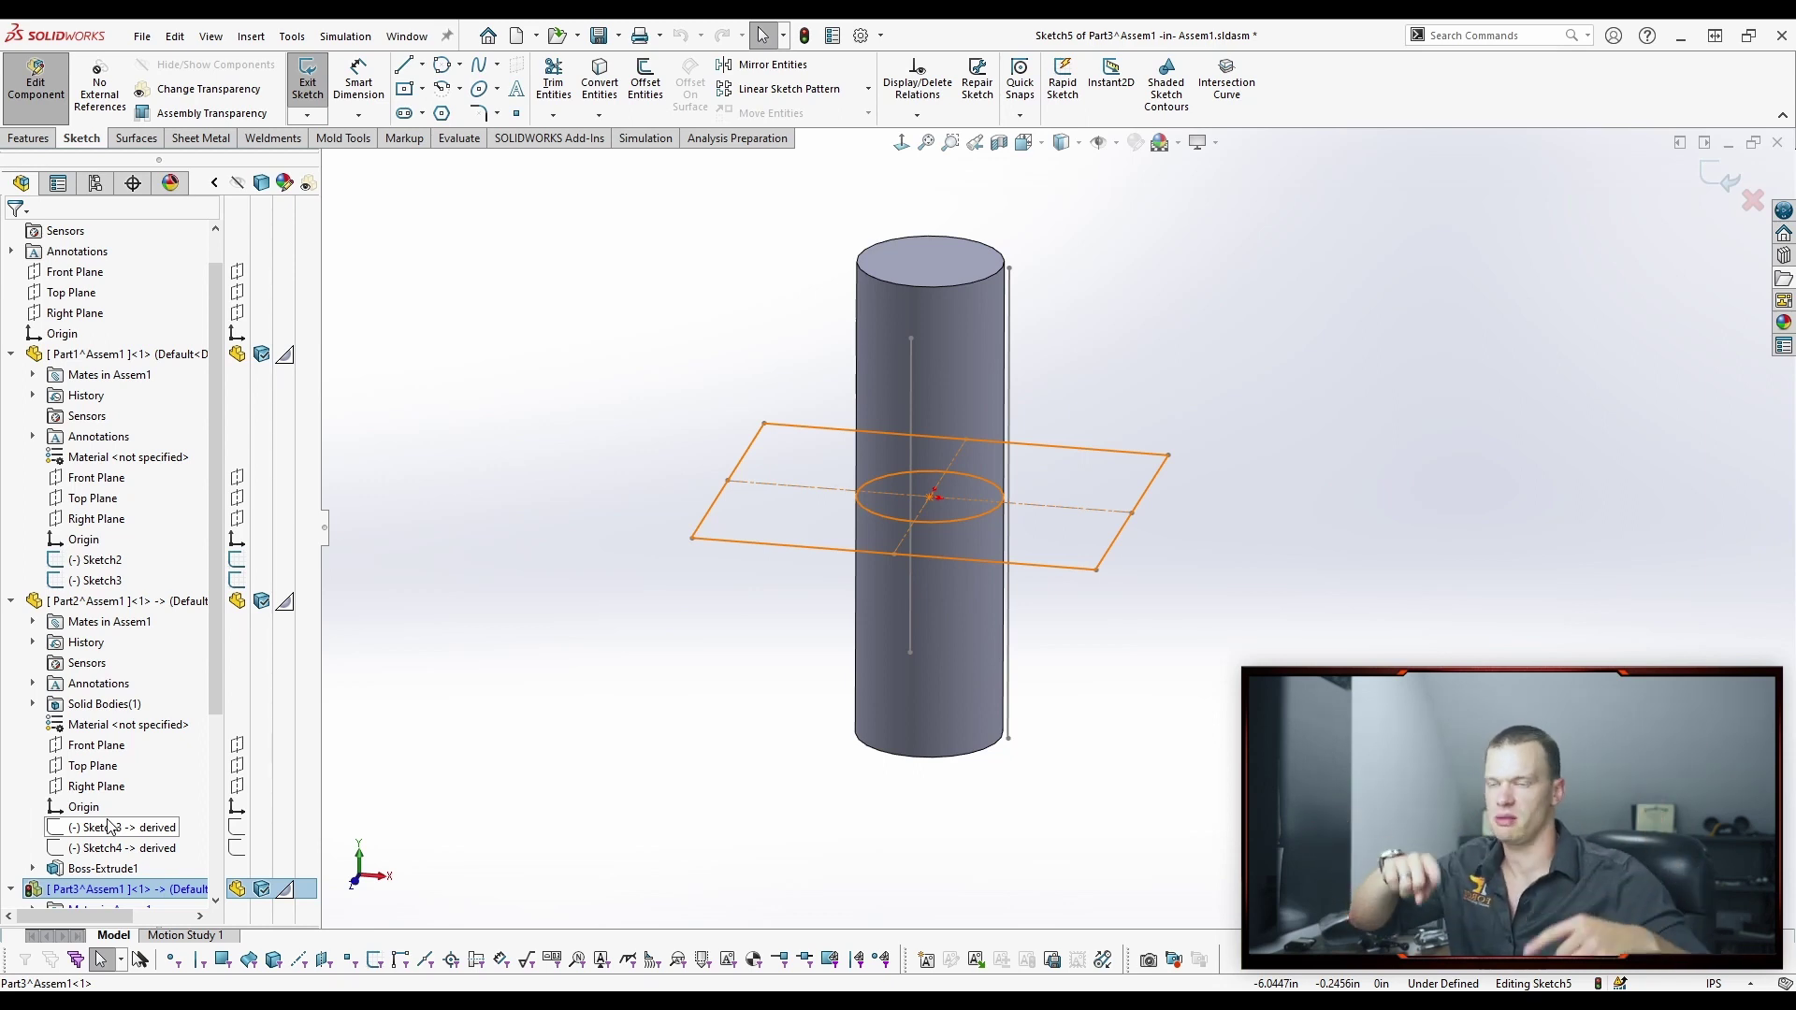
scroll(131, 655, "down", 4)
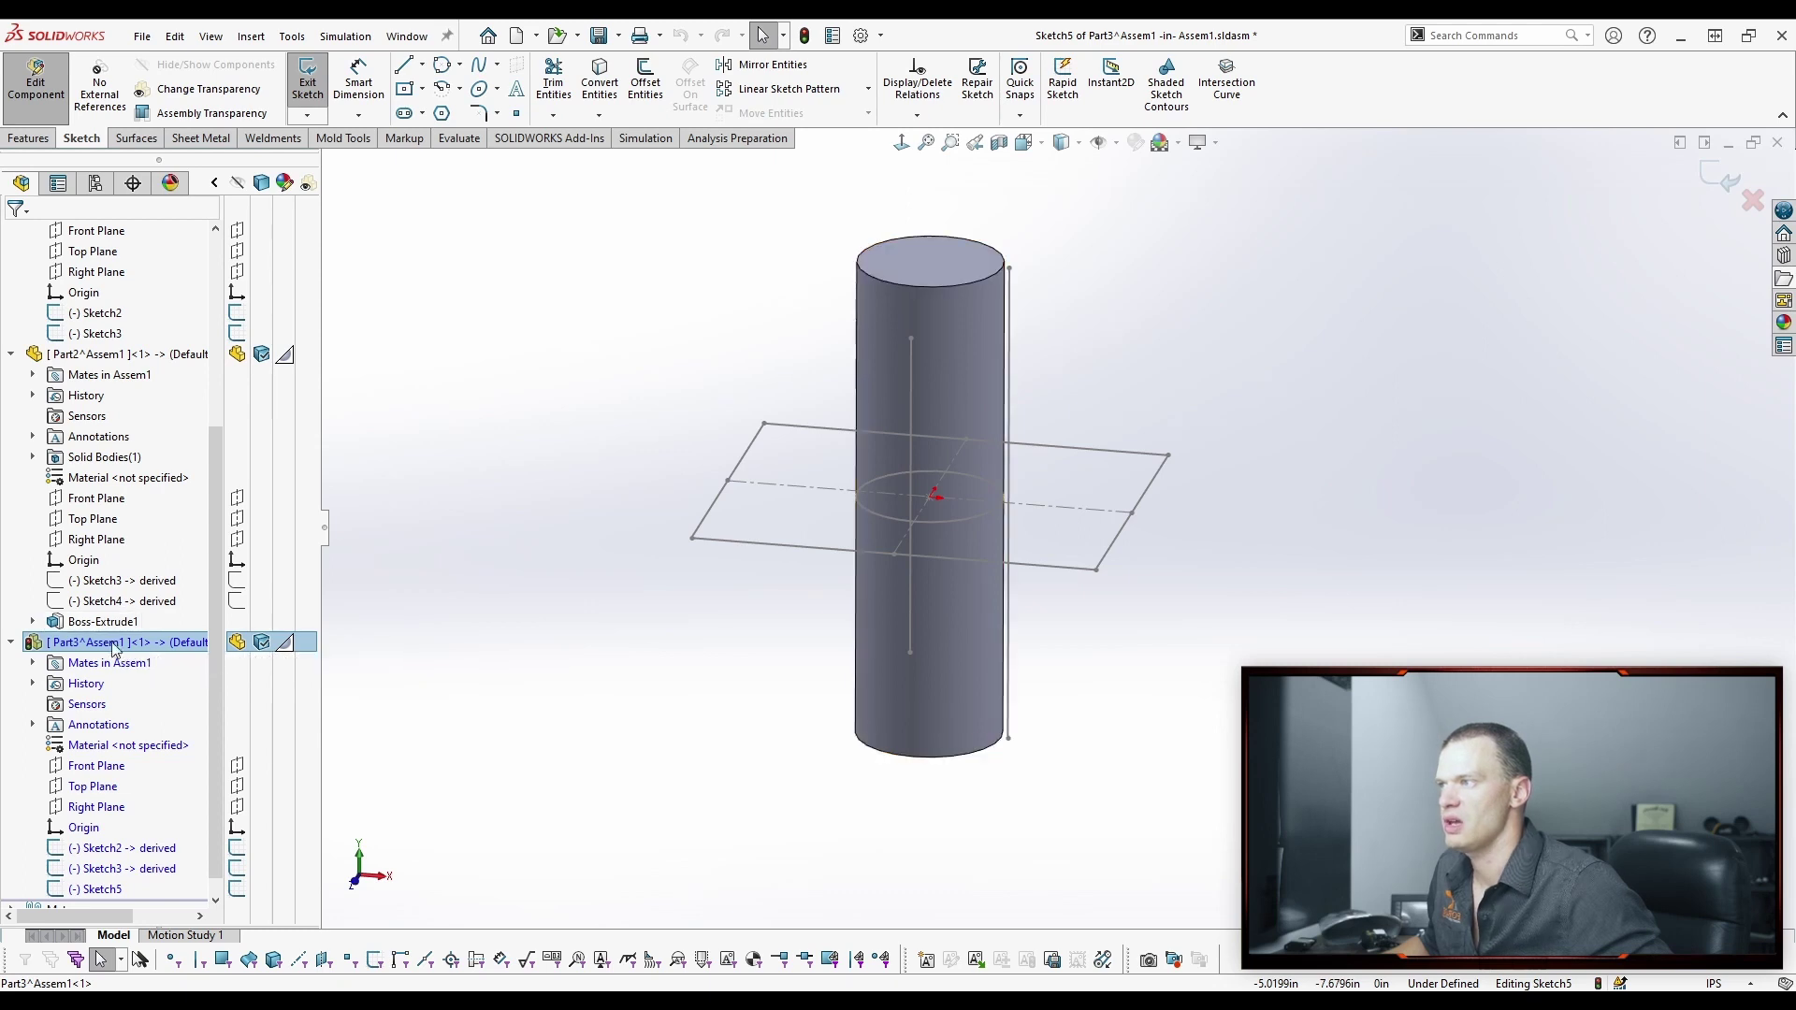
key("i")
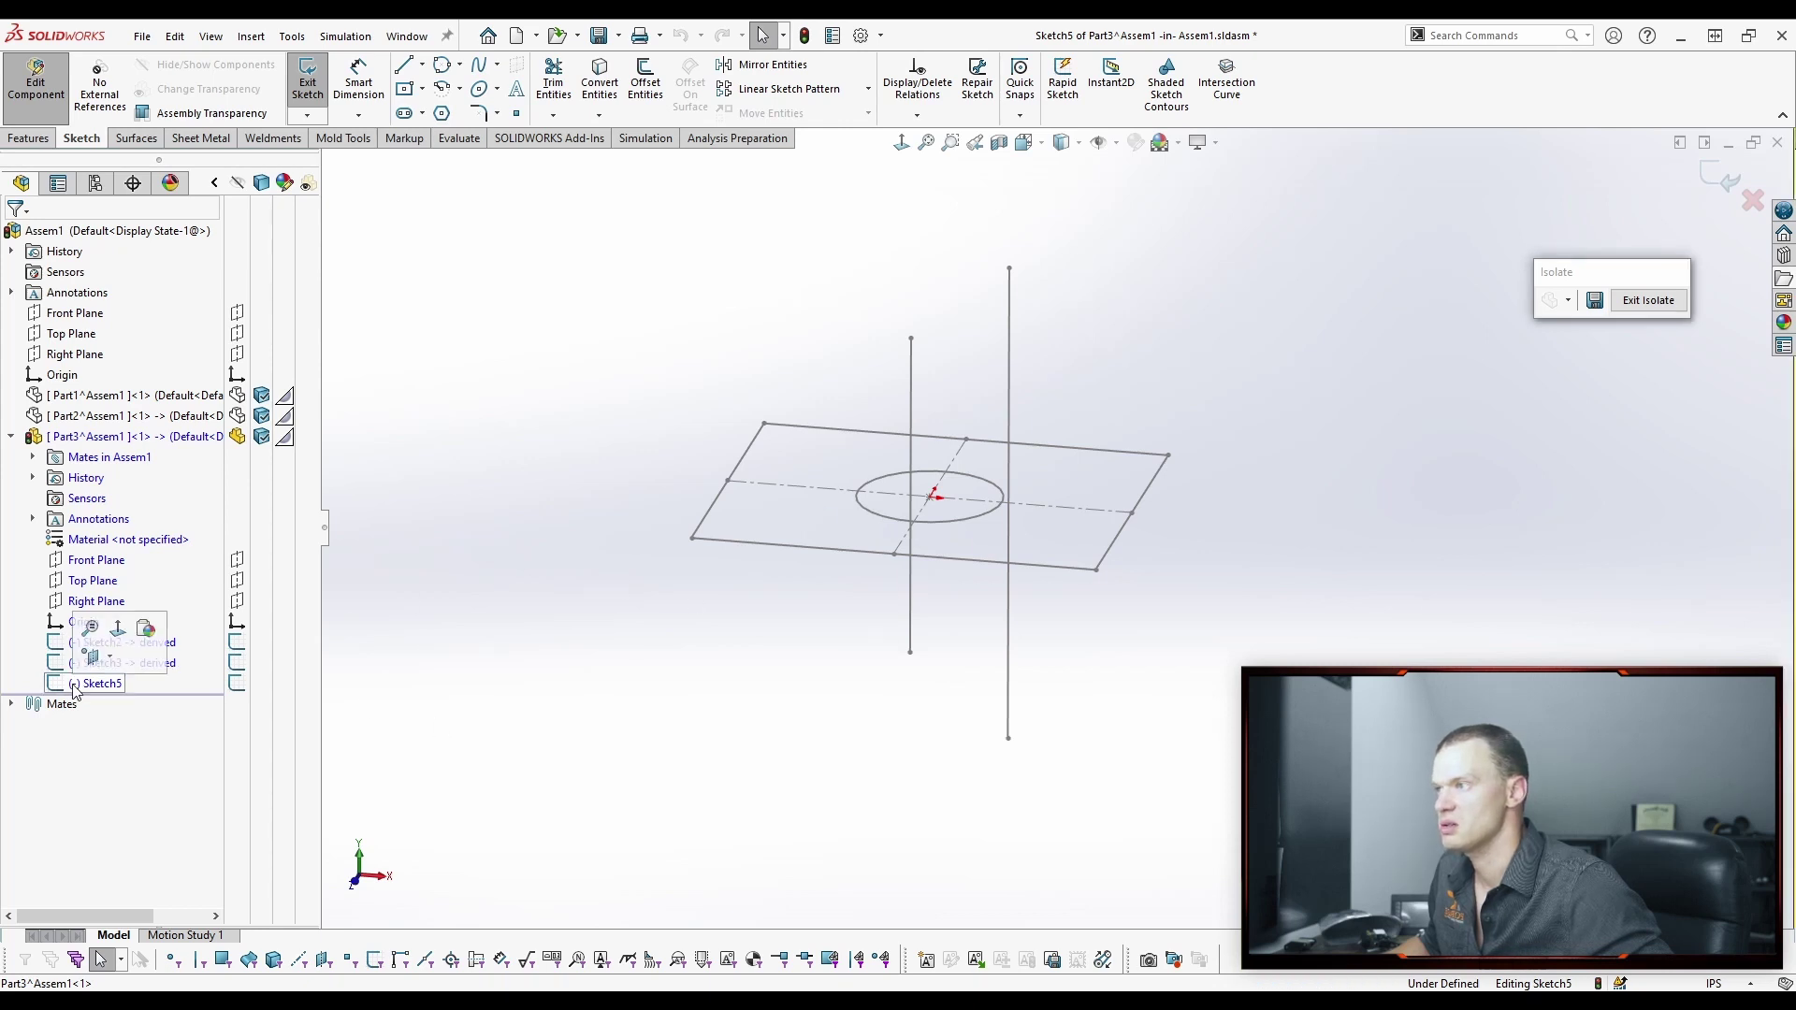
left_click(1724, 177)
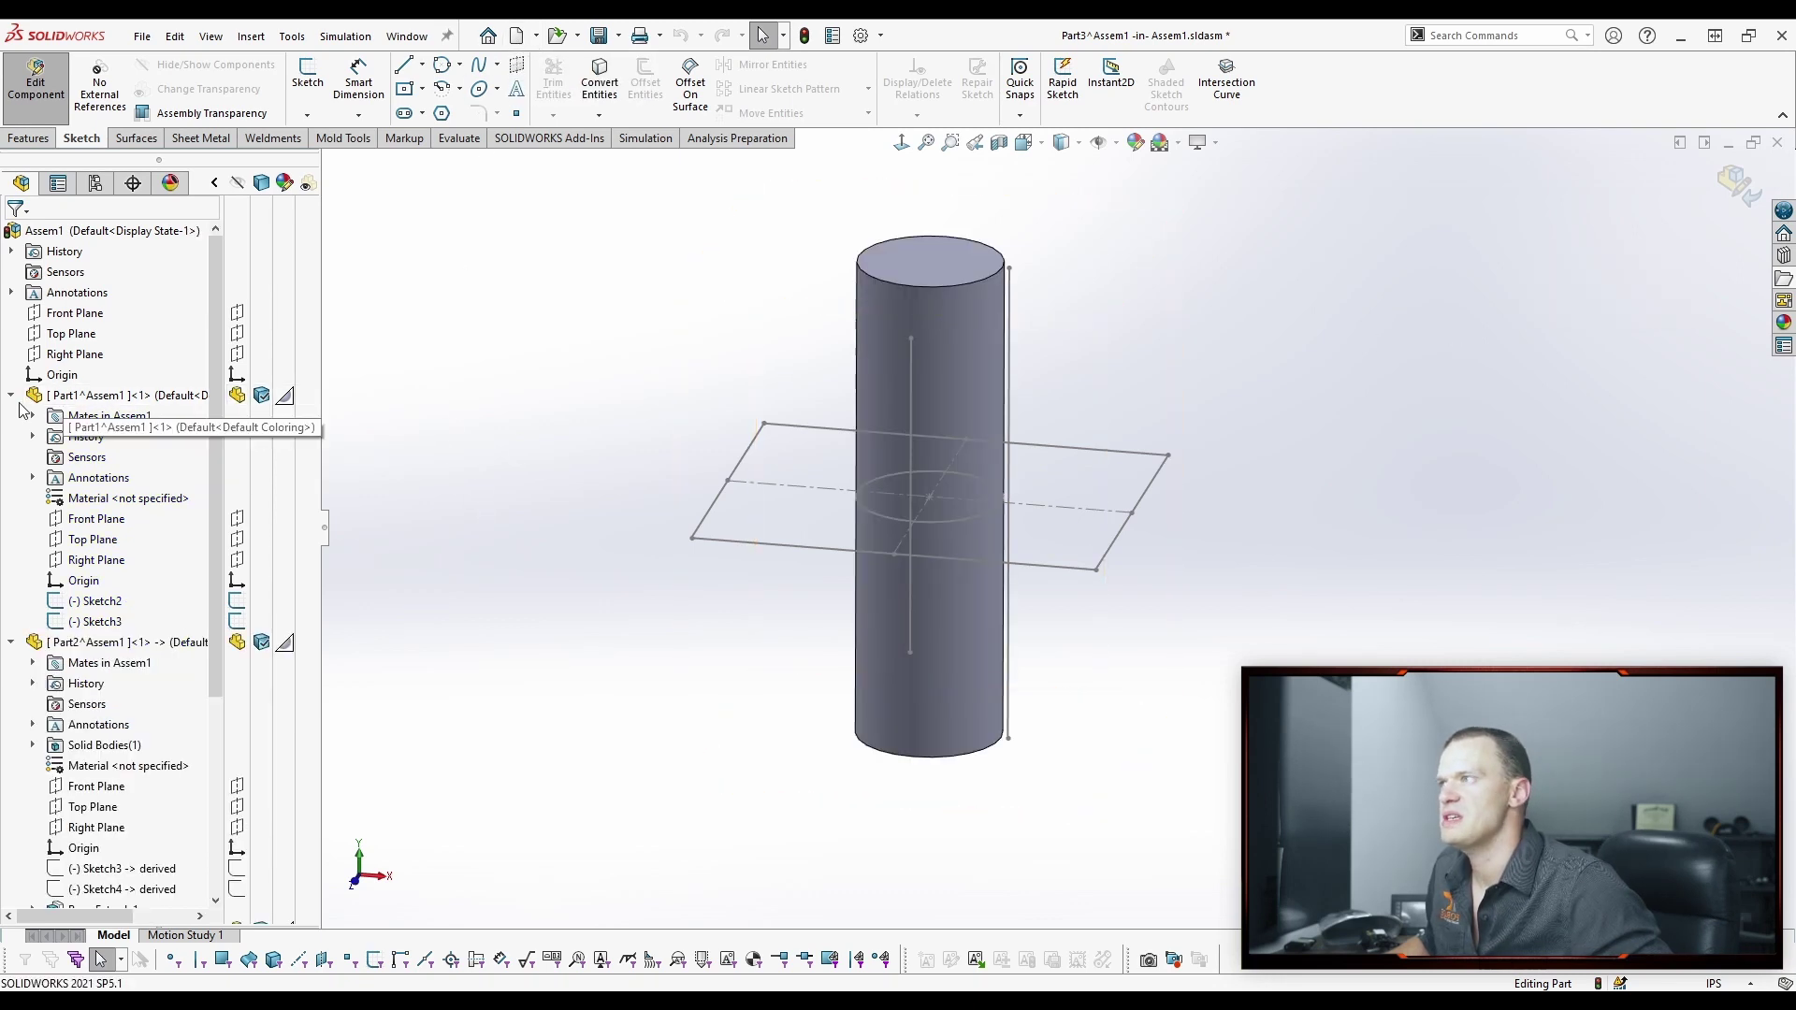
Collapse the three parts in the feature tree and return to editing the assembly.
left_click(12, 395)
left_click(14, 417)
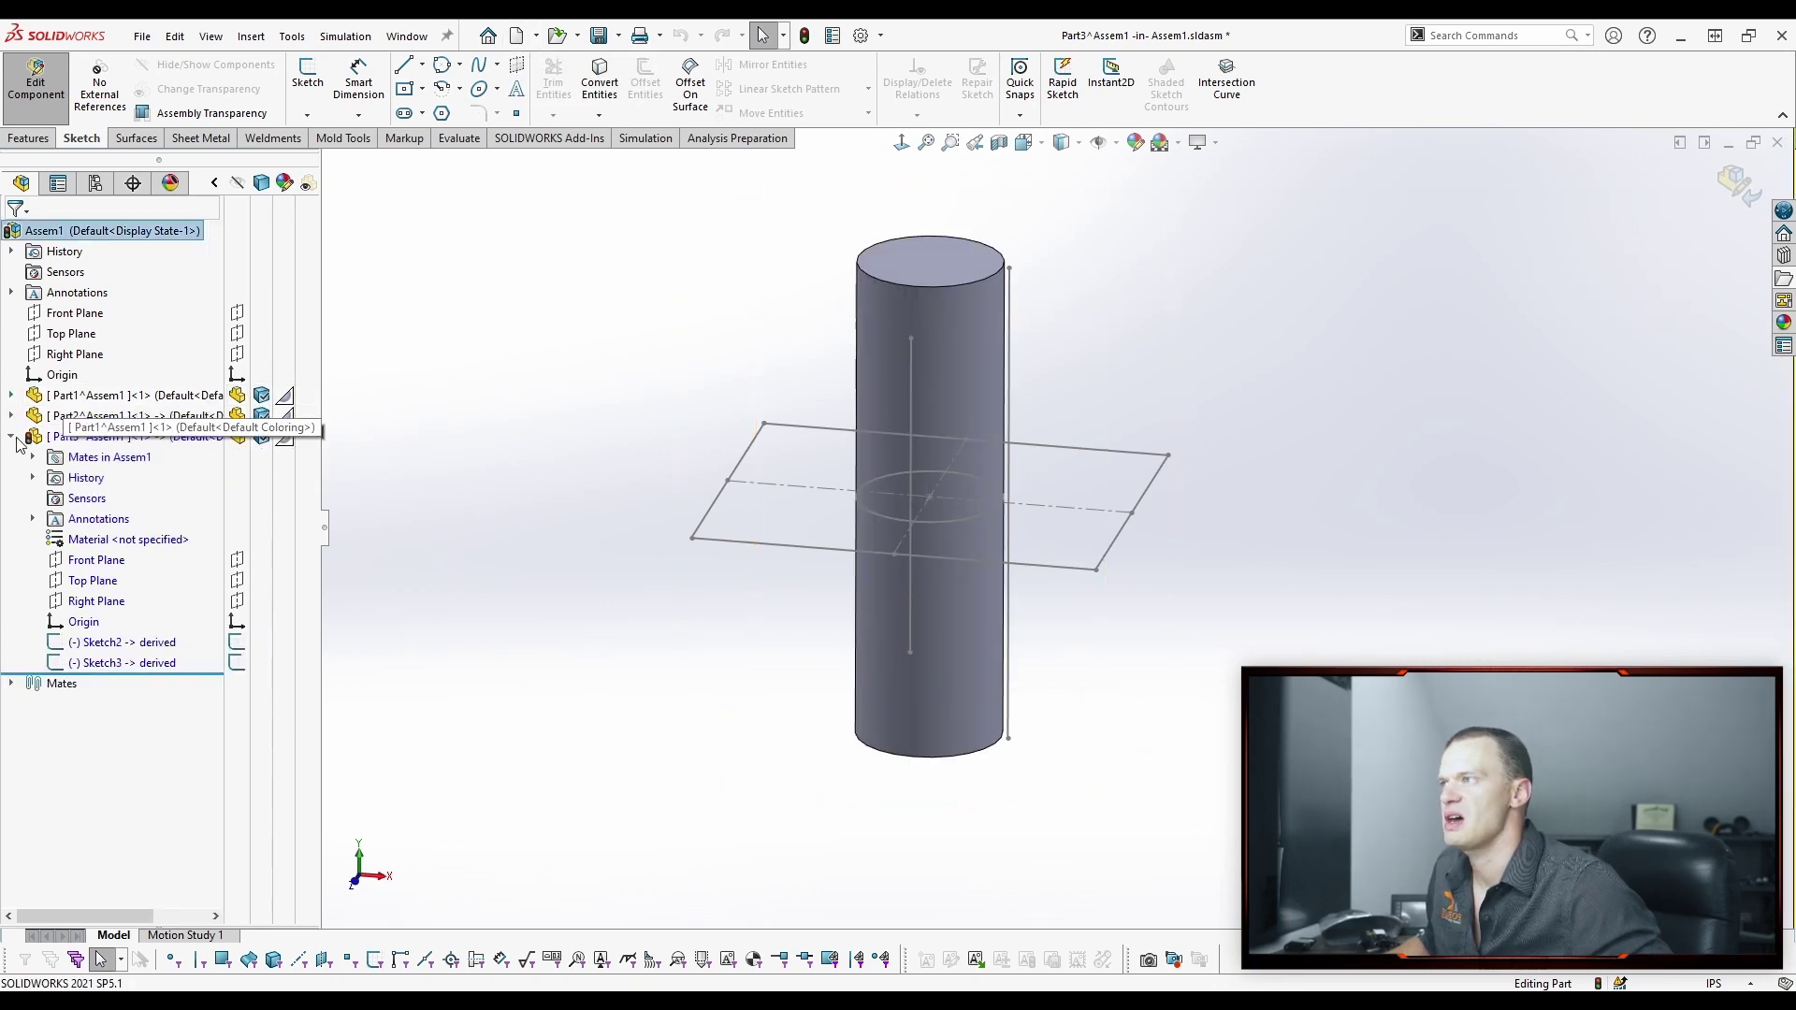
left_click(11, 437)
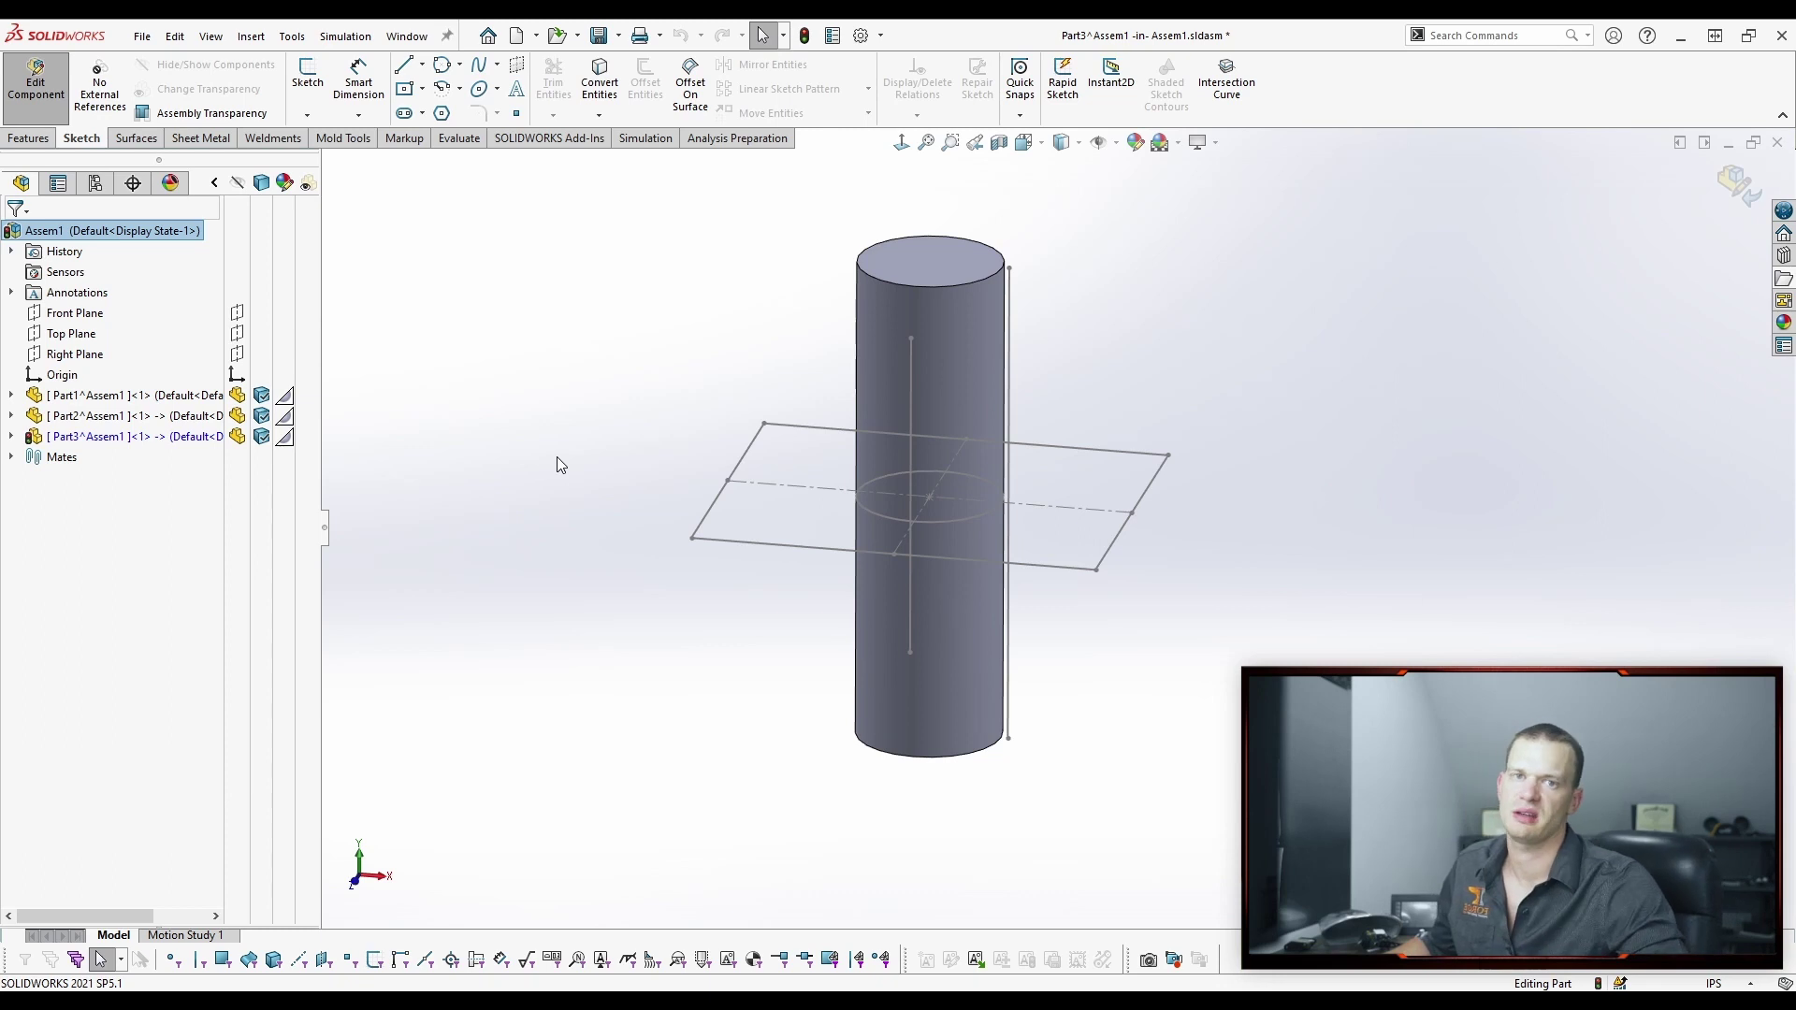
left_click(1738, 183)
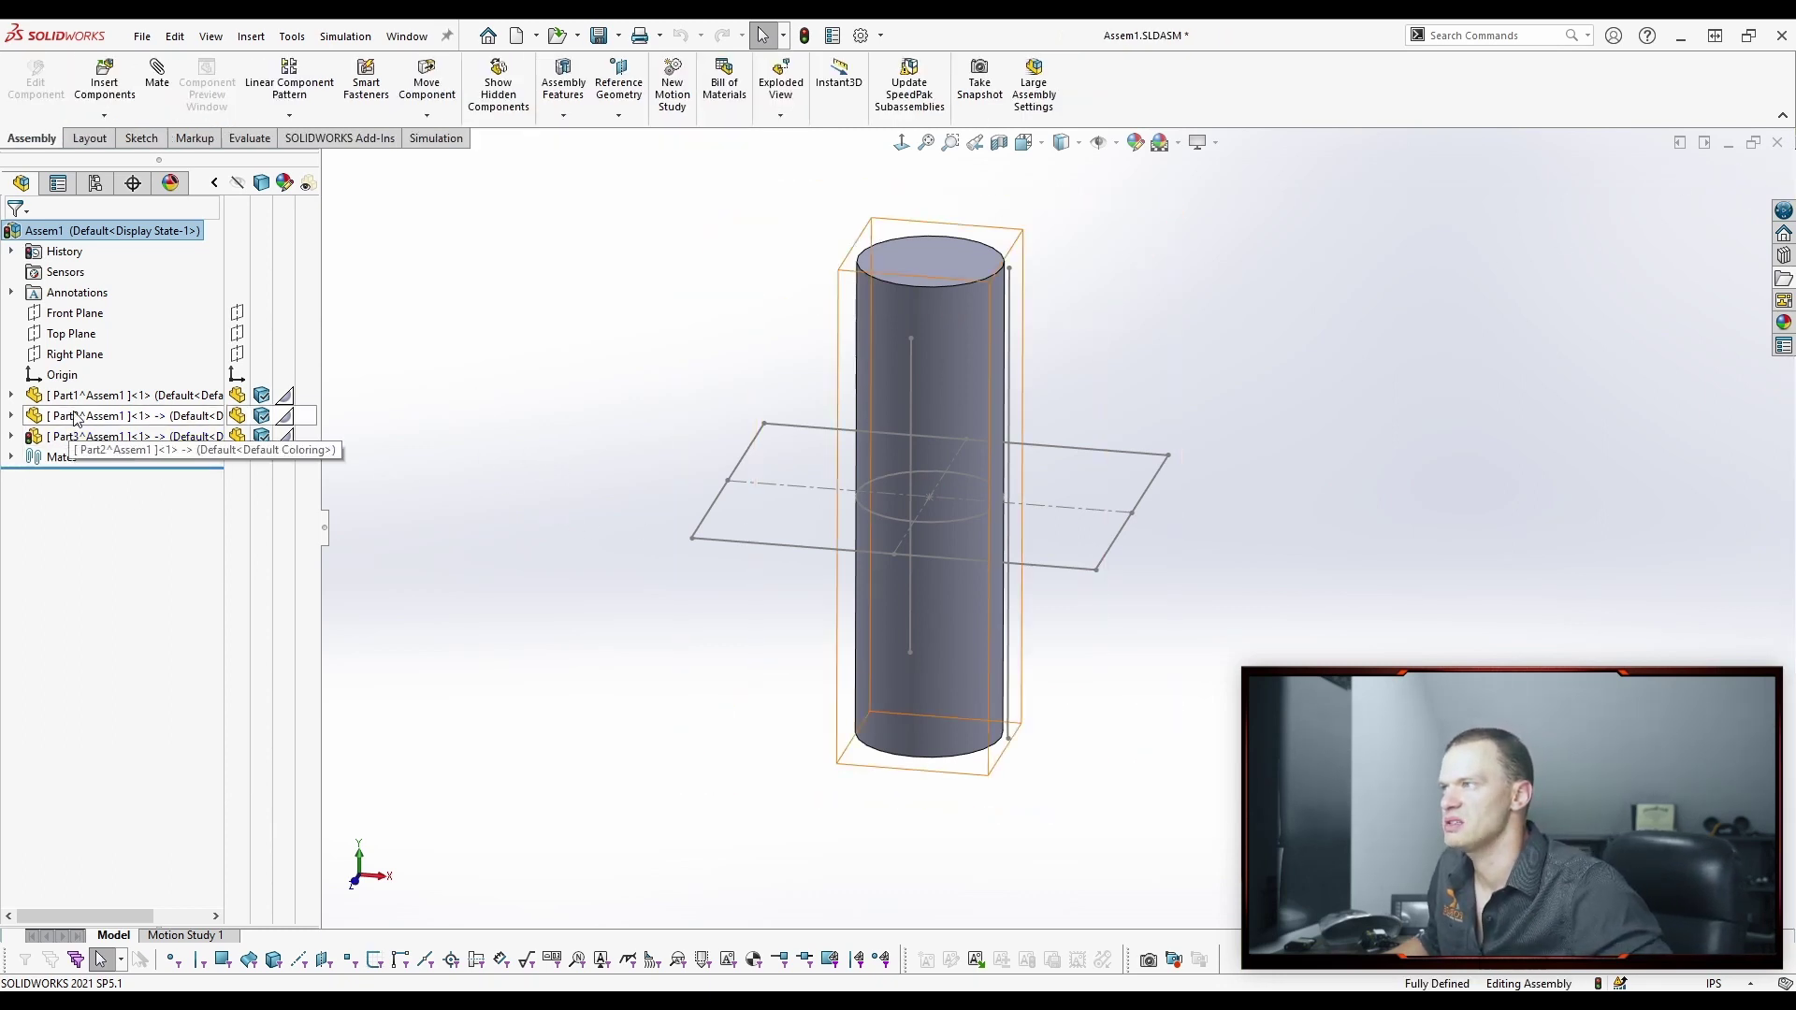
Search the commands for "isol" with the second part selected and look through the part's component options for Isolate.
left_click(113, 416)
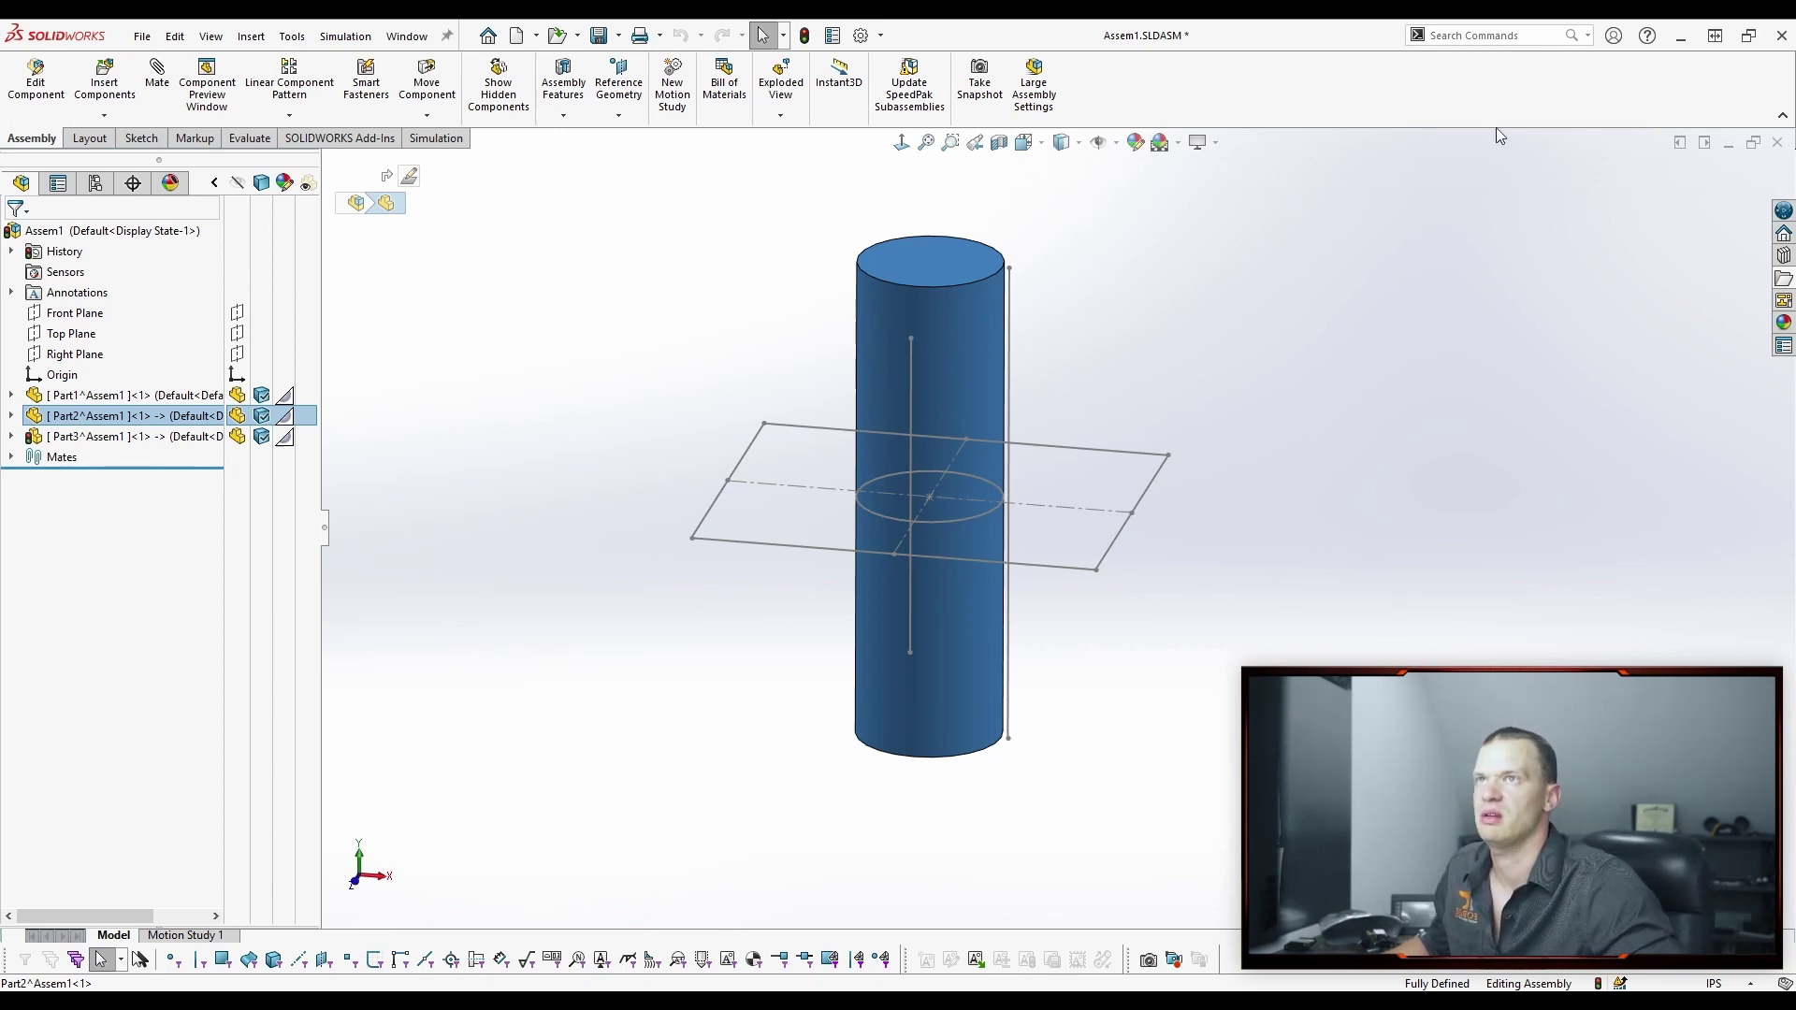
left_click(1499, 33)
type("i")
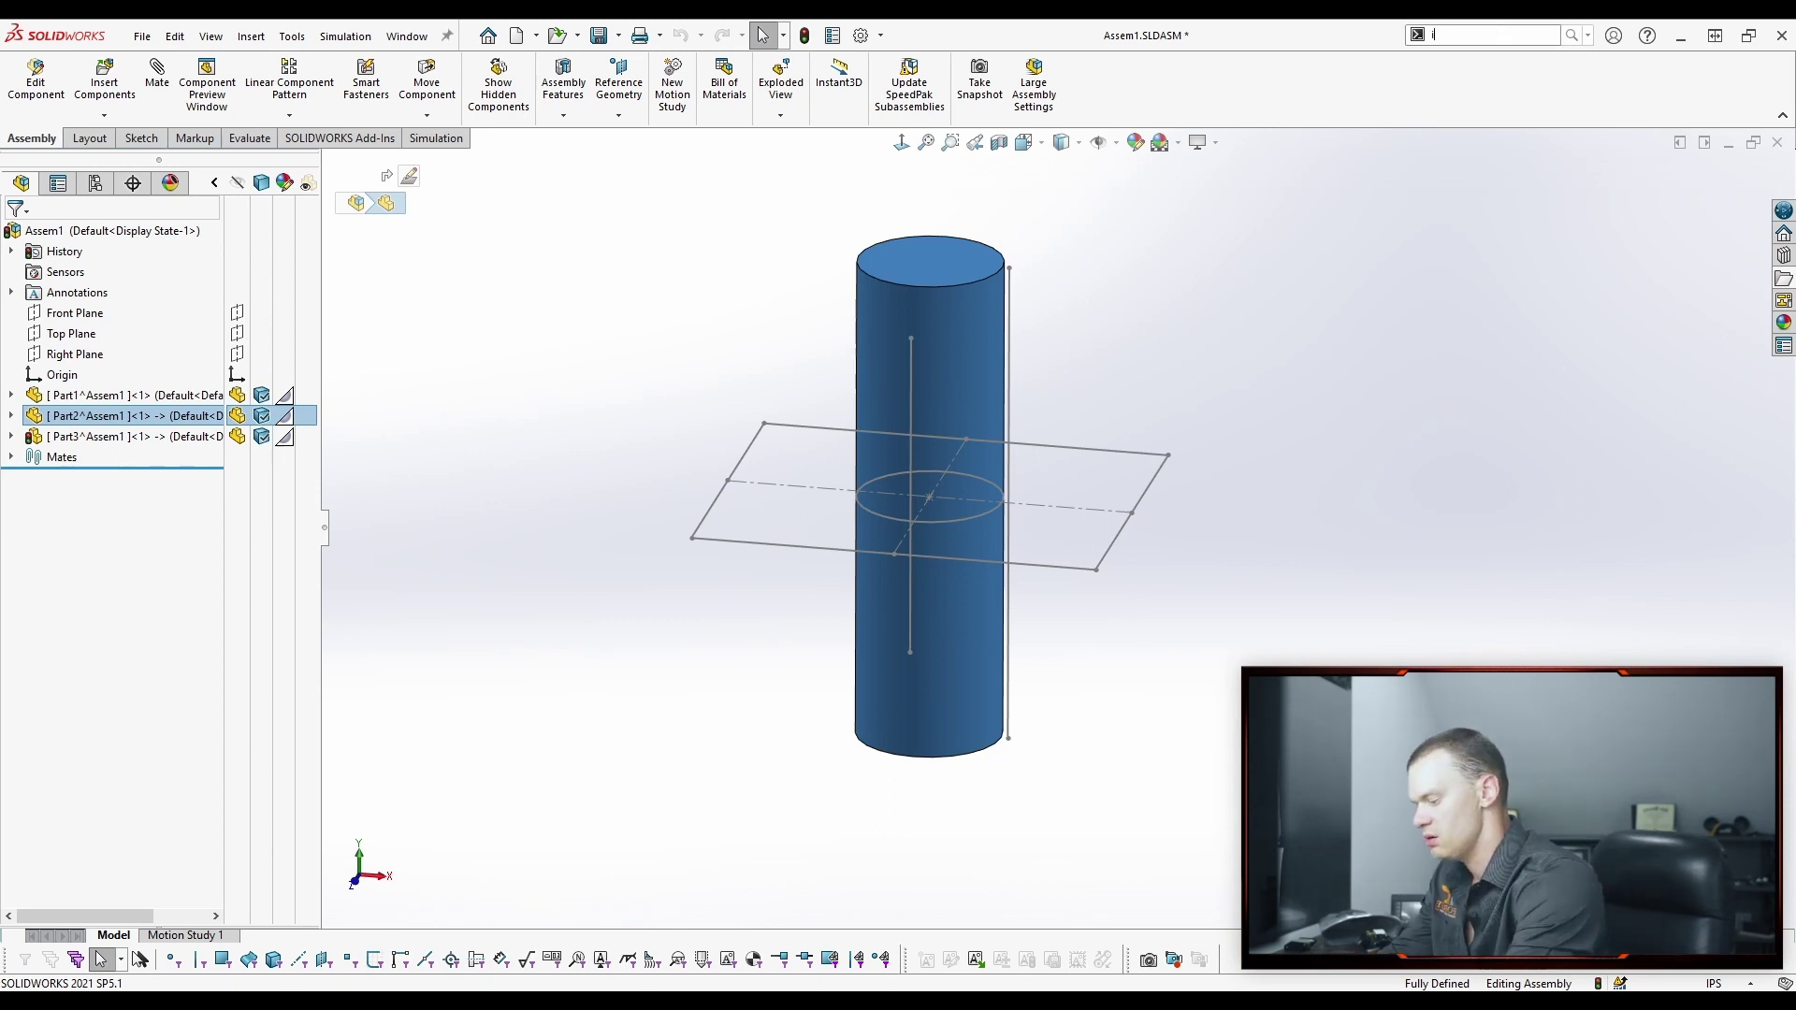
type("sol")
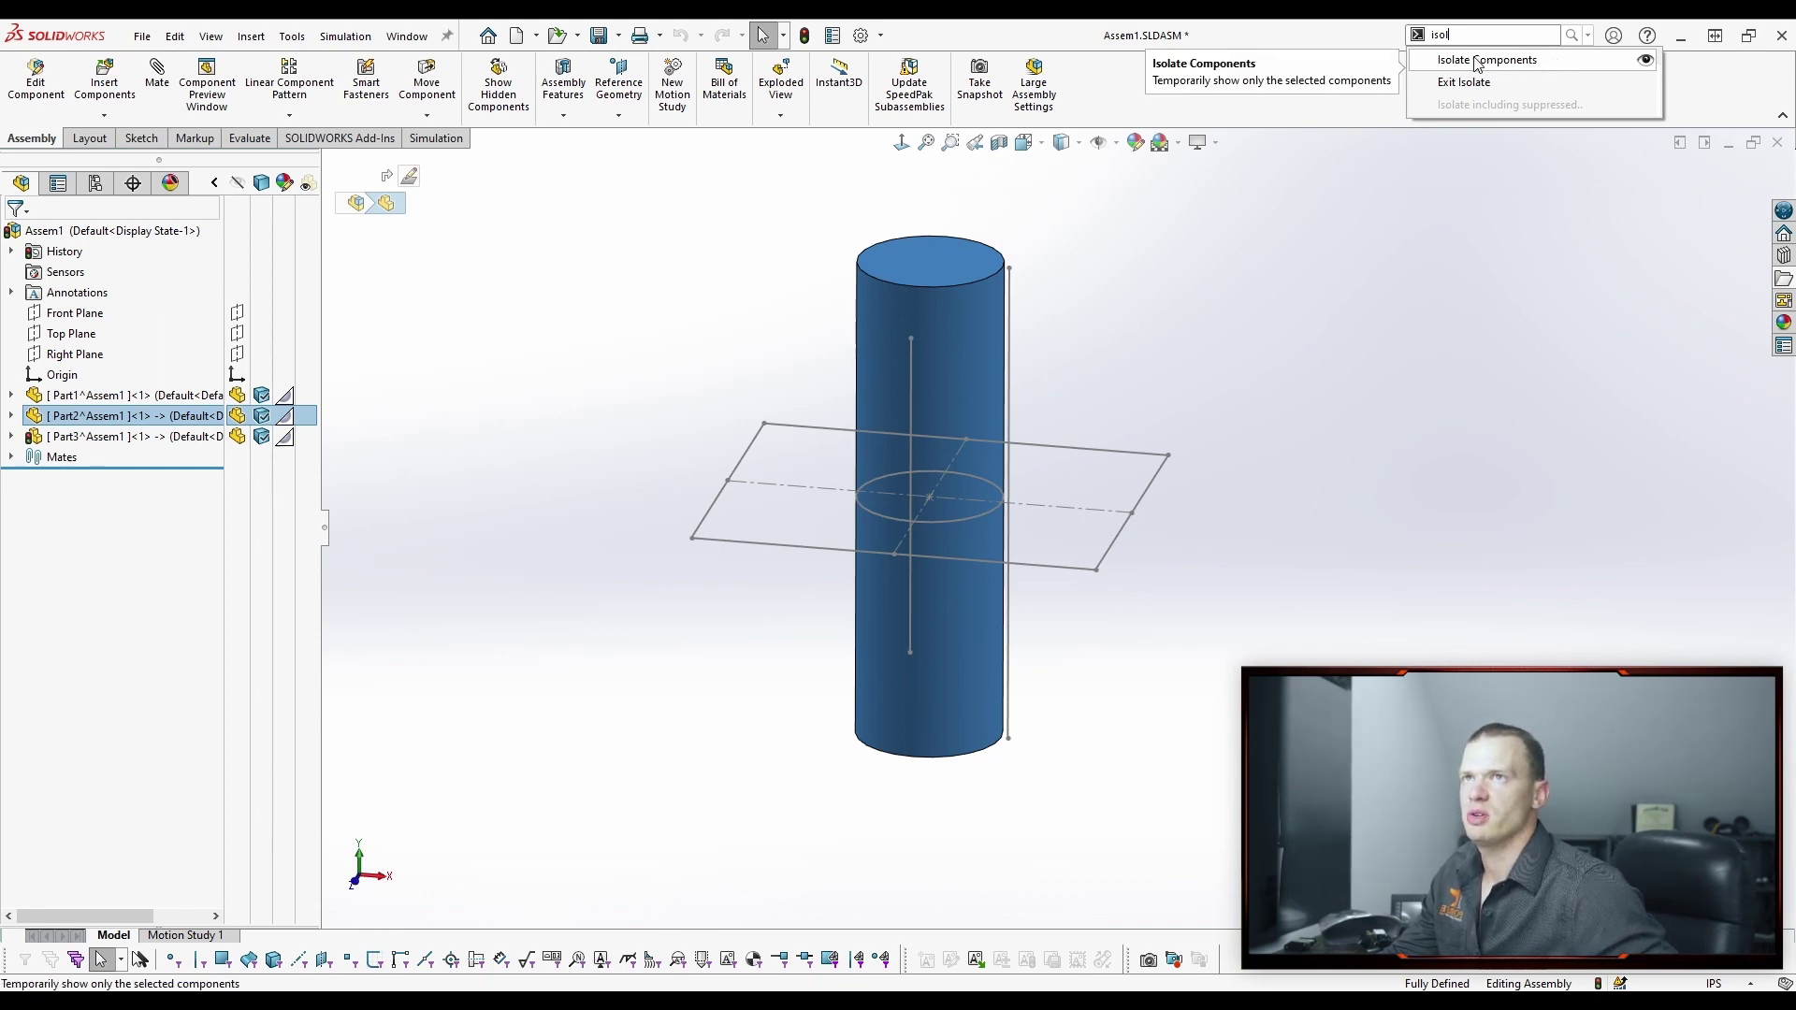
right_click(82, 415)
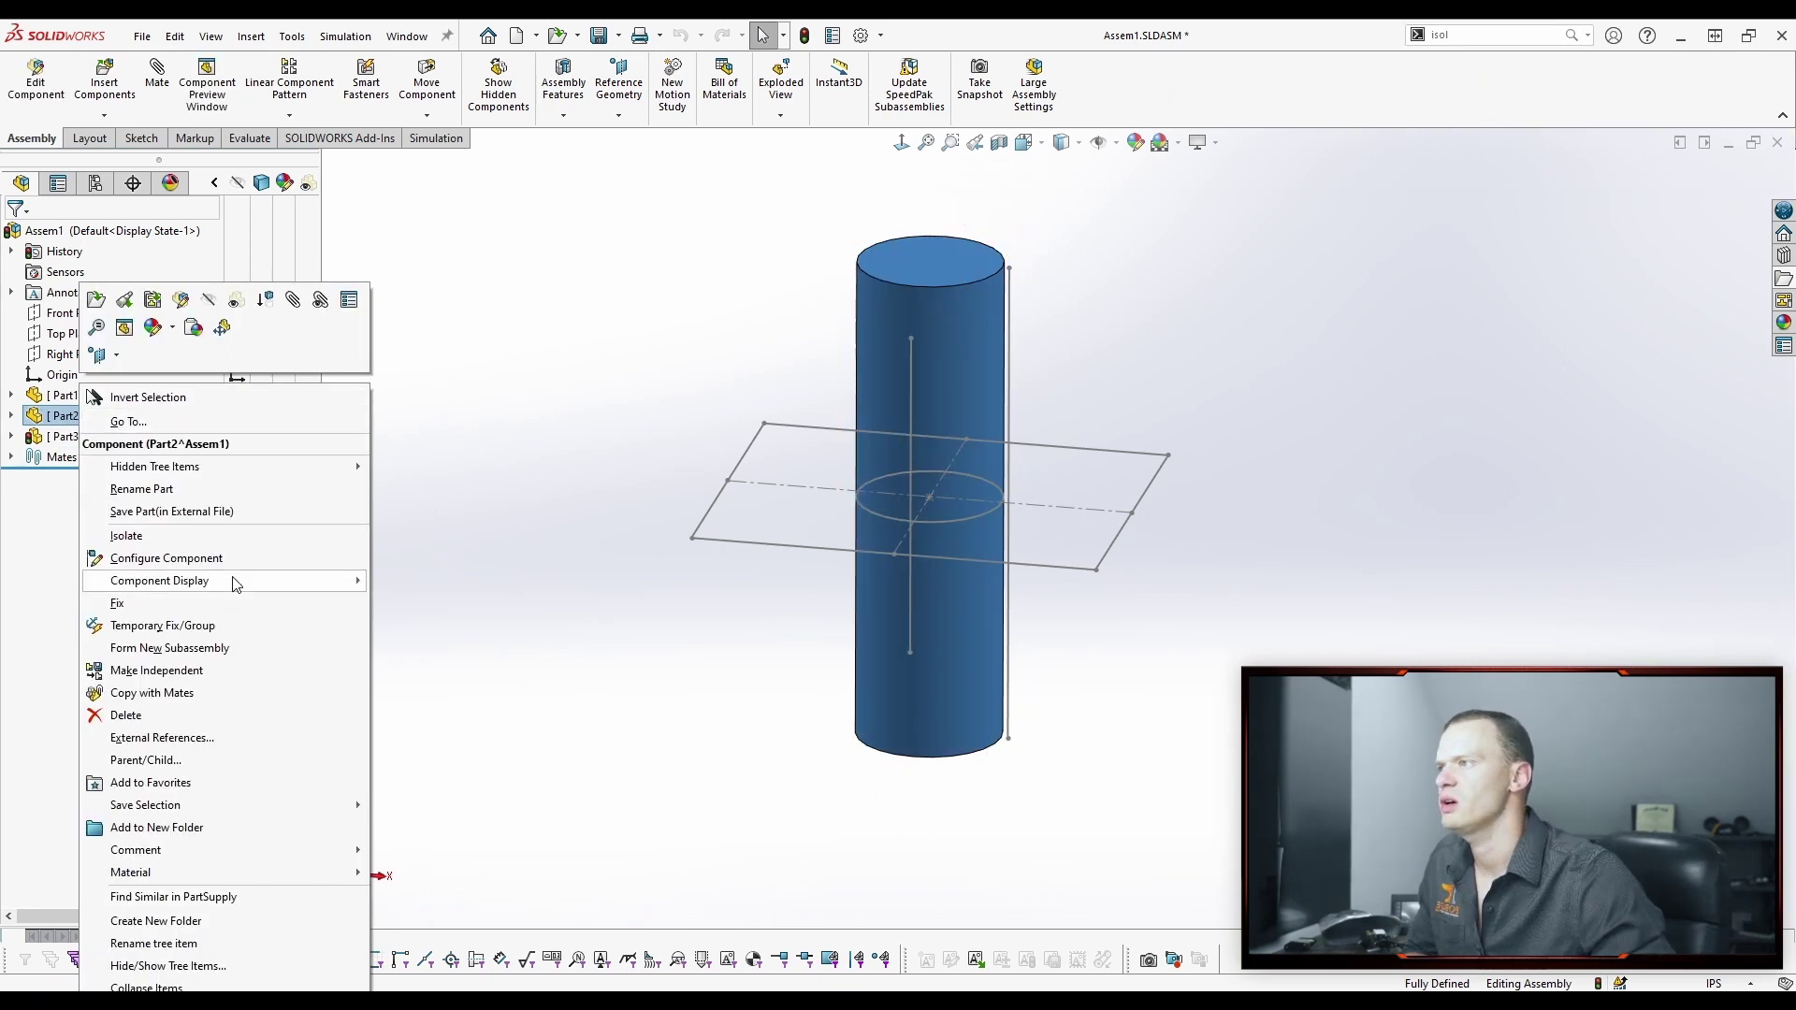
left_click(591, 375)
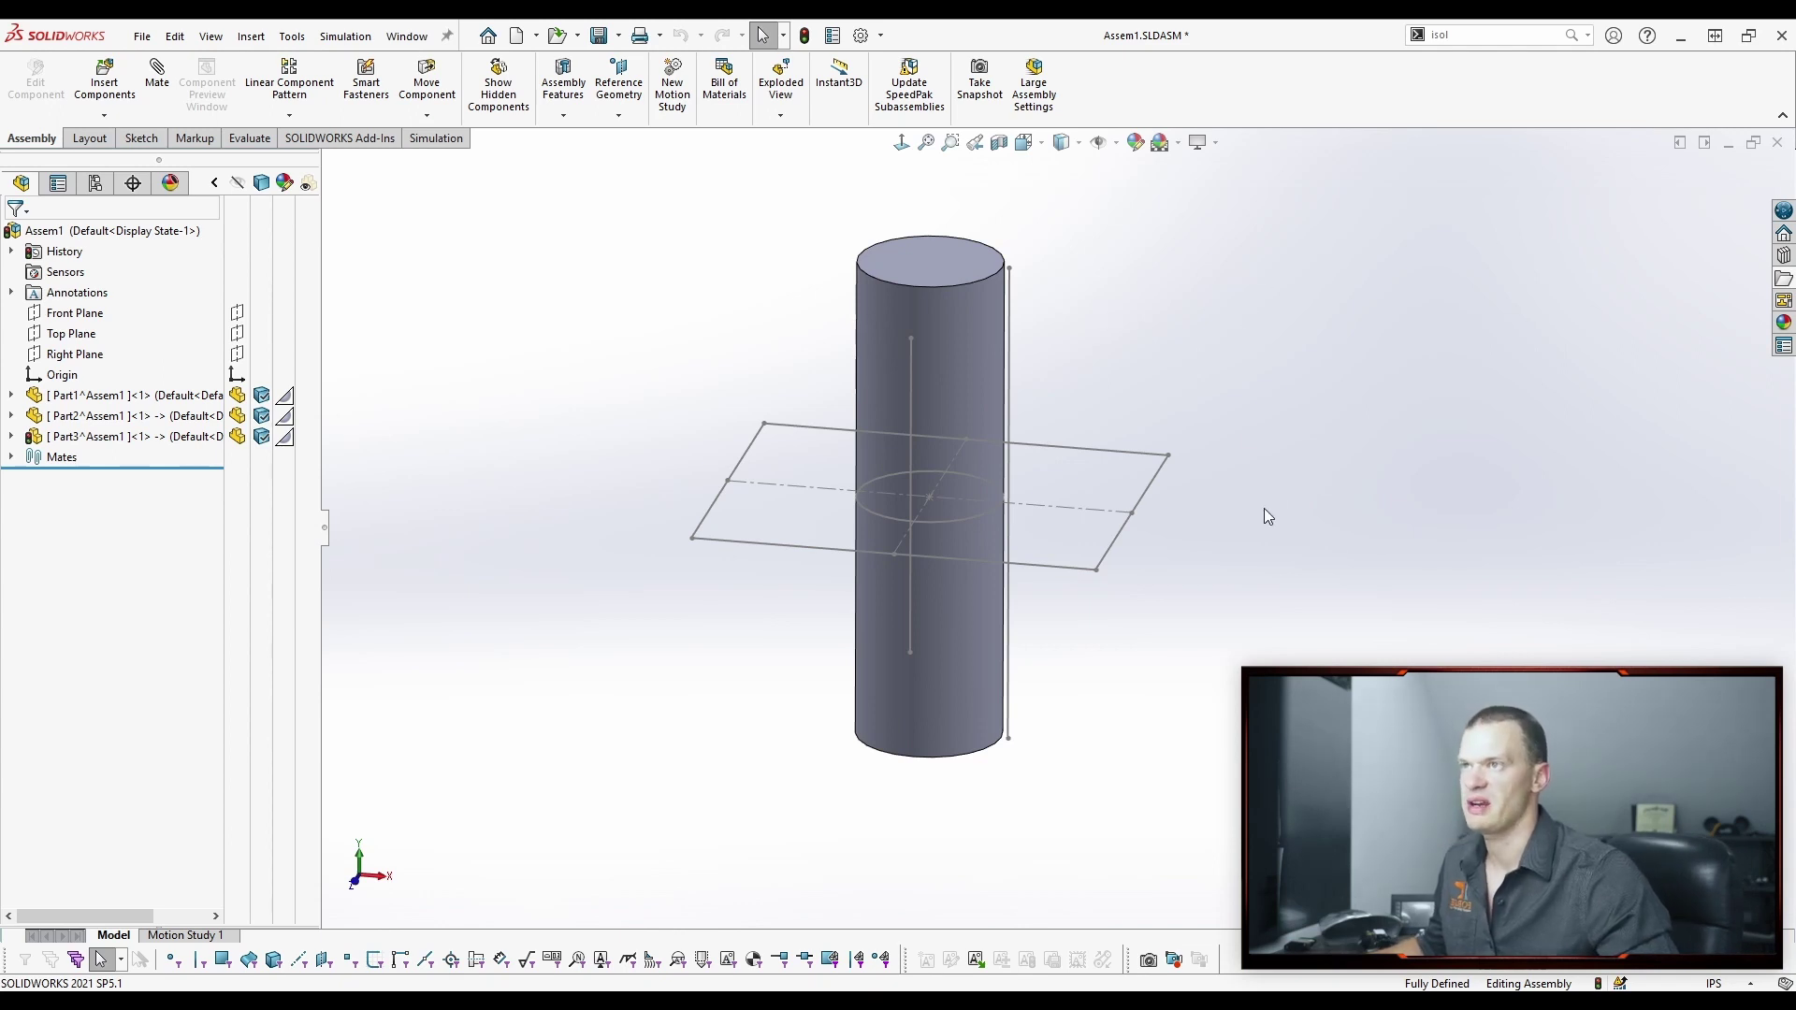
Try isolating the second part's cylinder and exit the isolation.
left_click(968, 338)
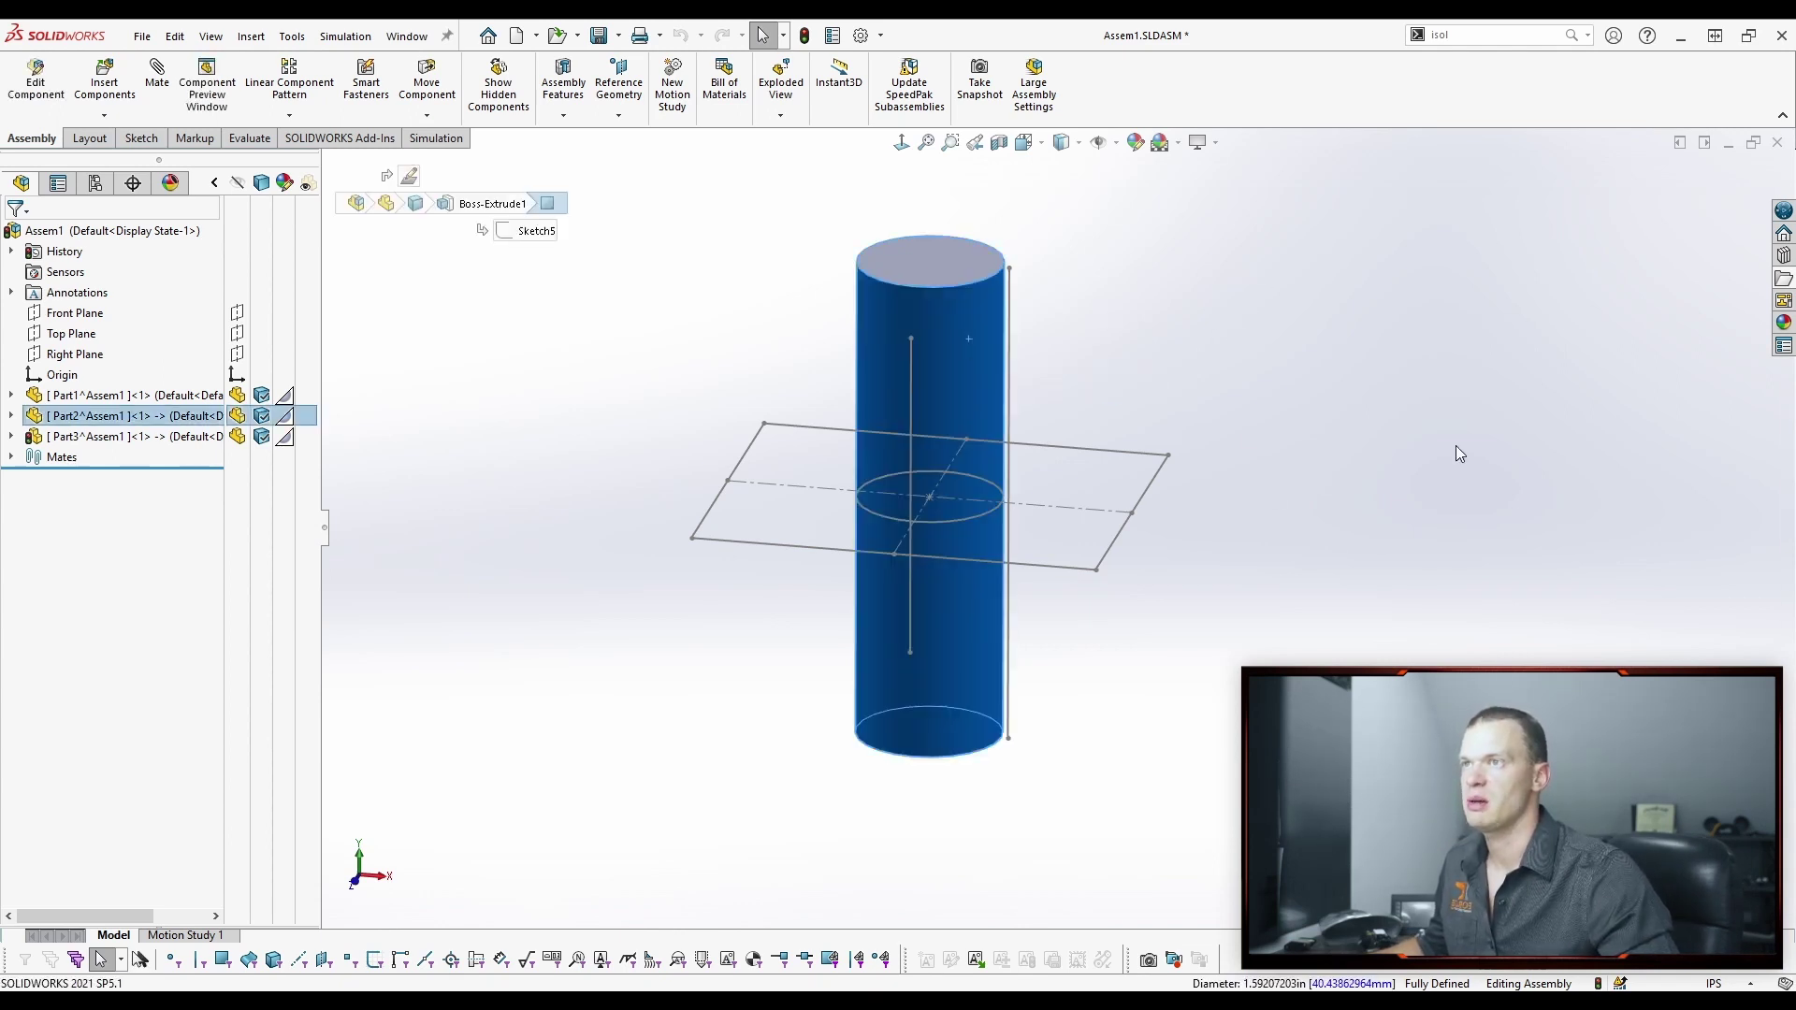
key("i")
left_click(957, 395)
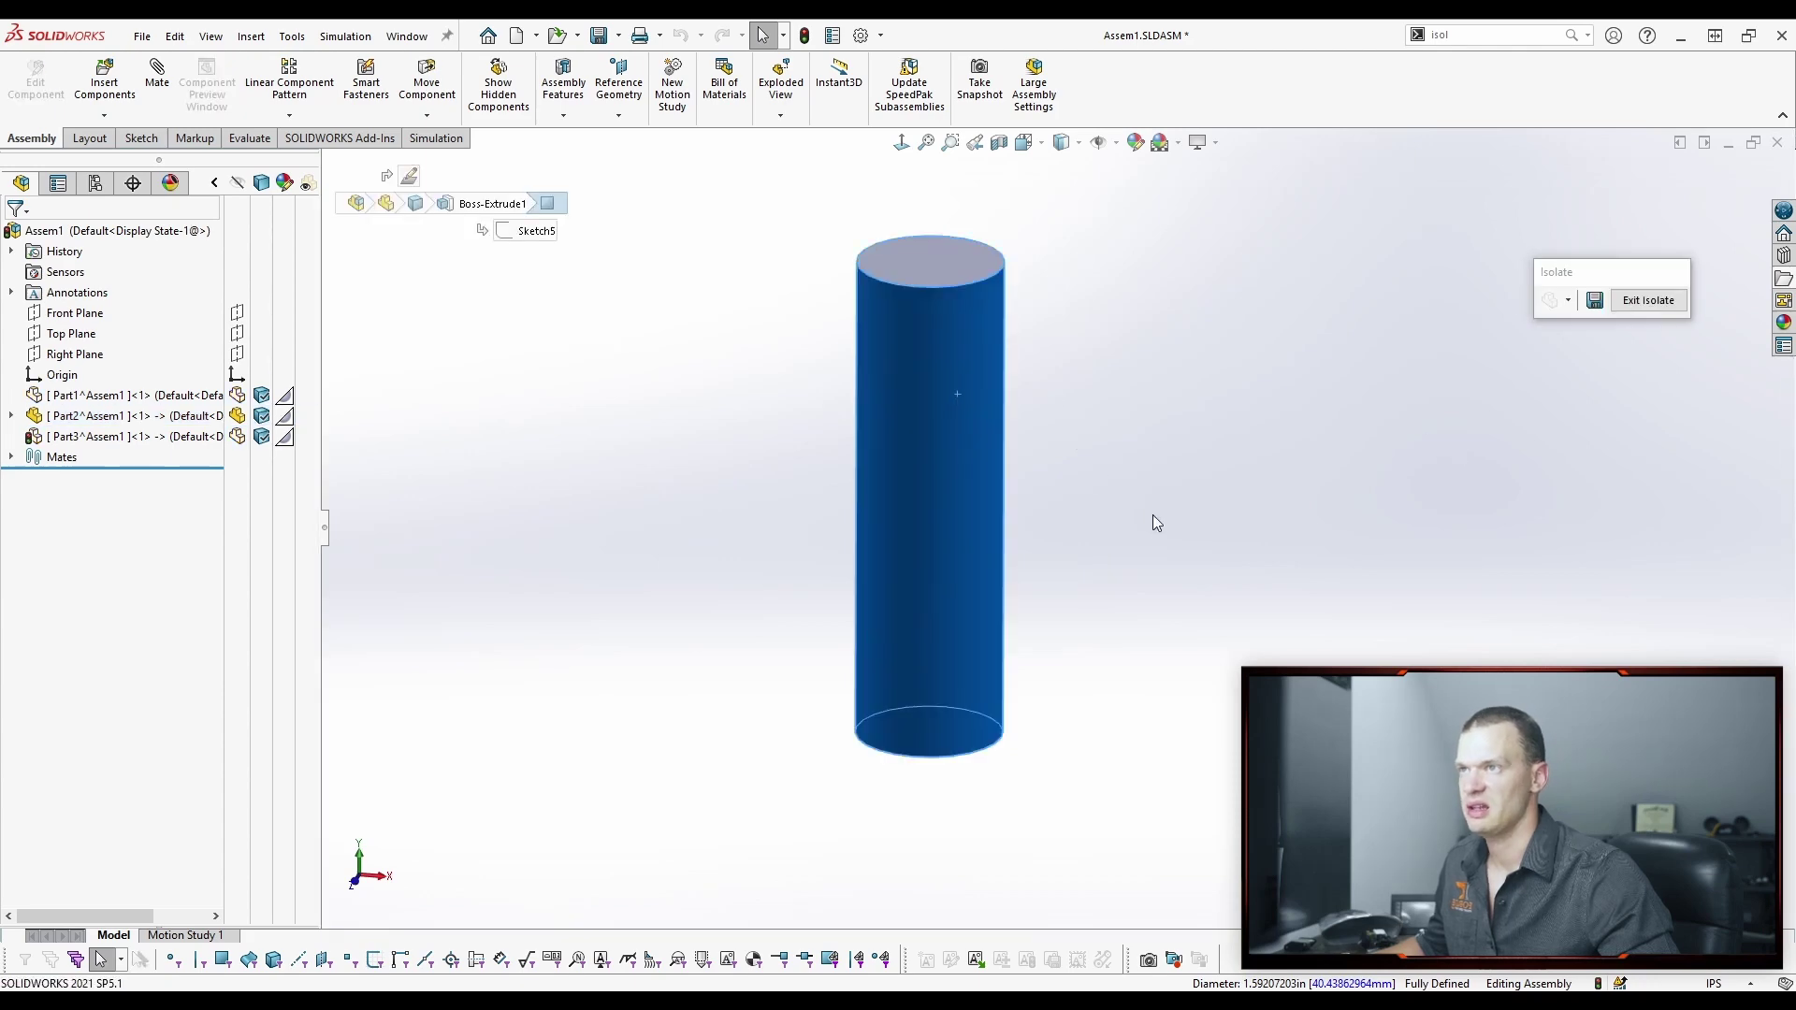
key("e")
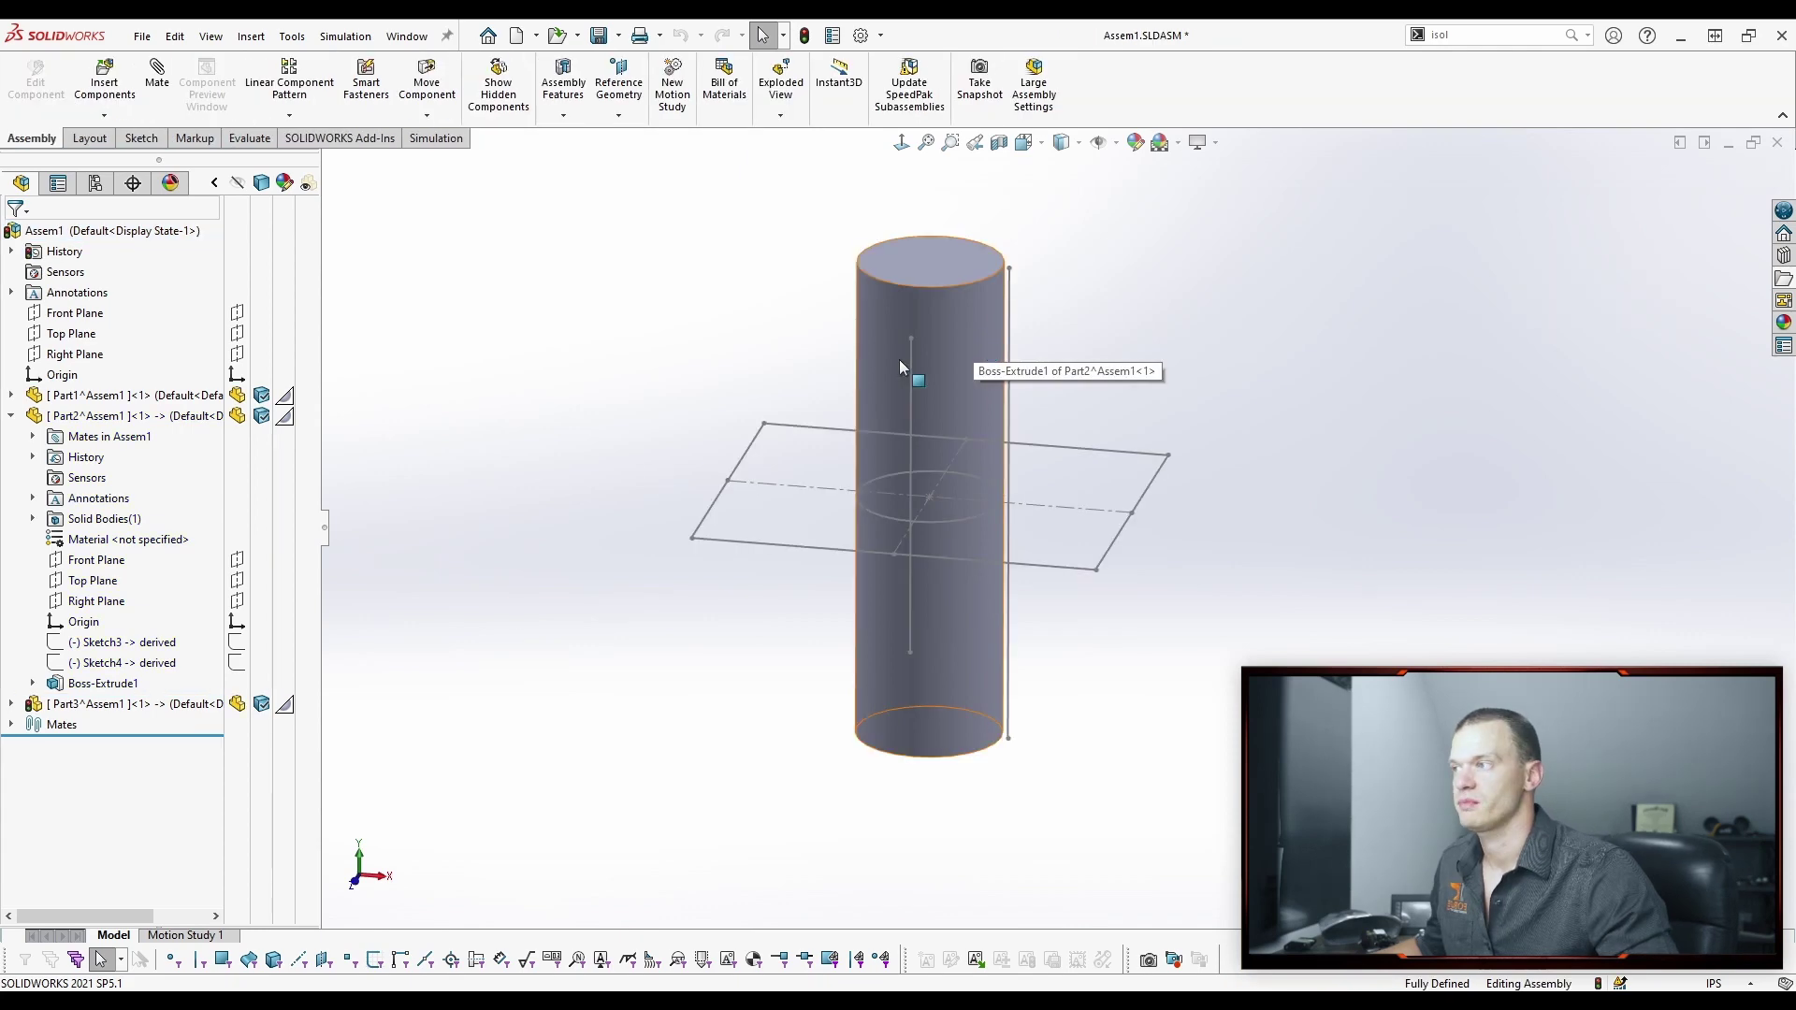
left_click(82, 708)
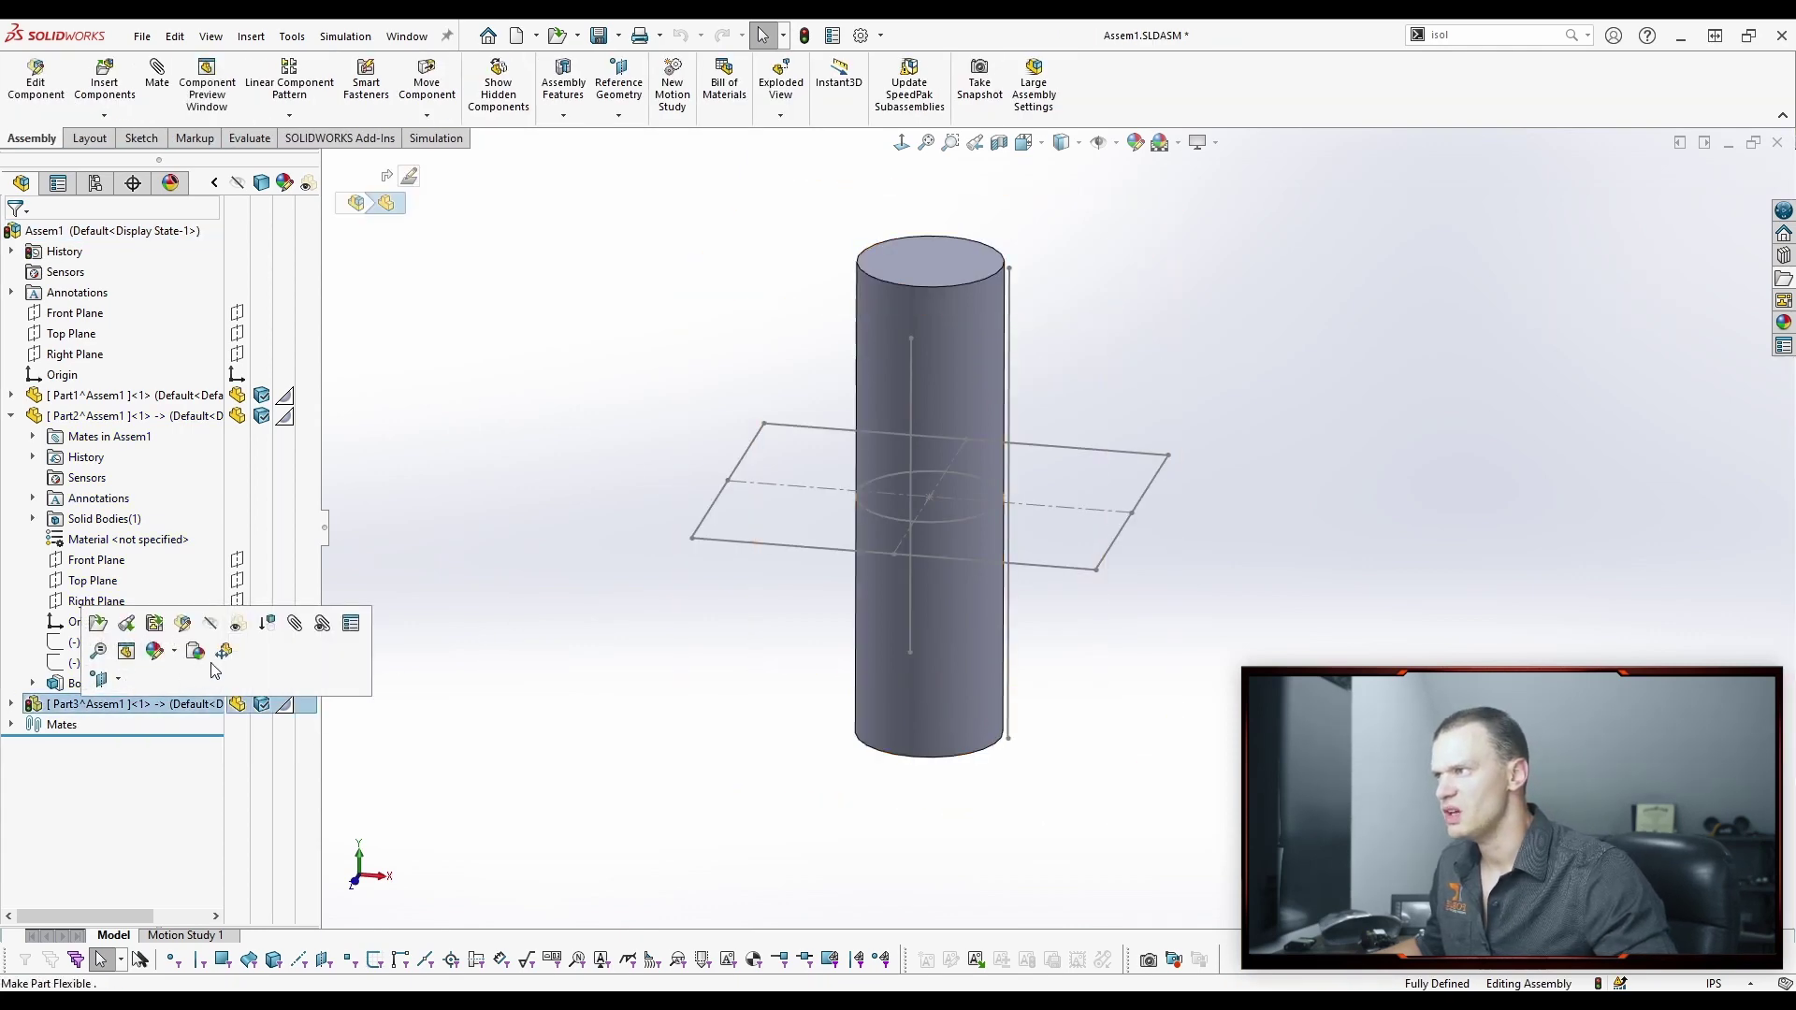
left_click(182, 625)
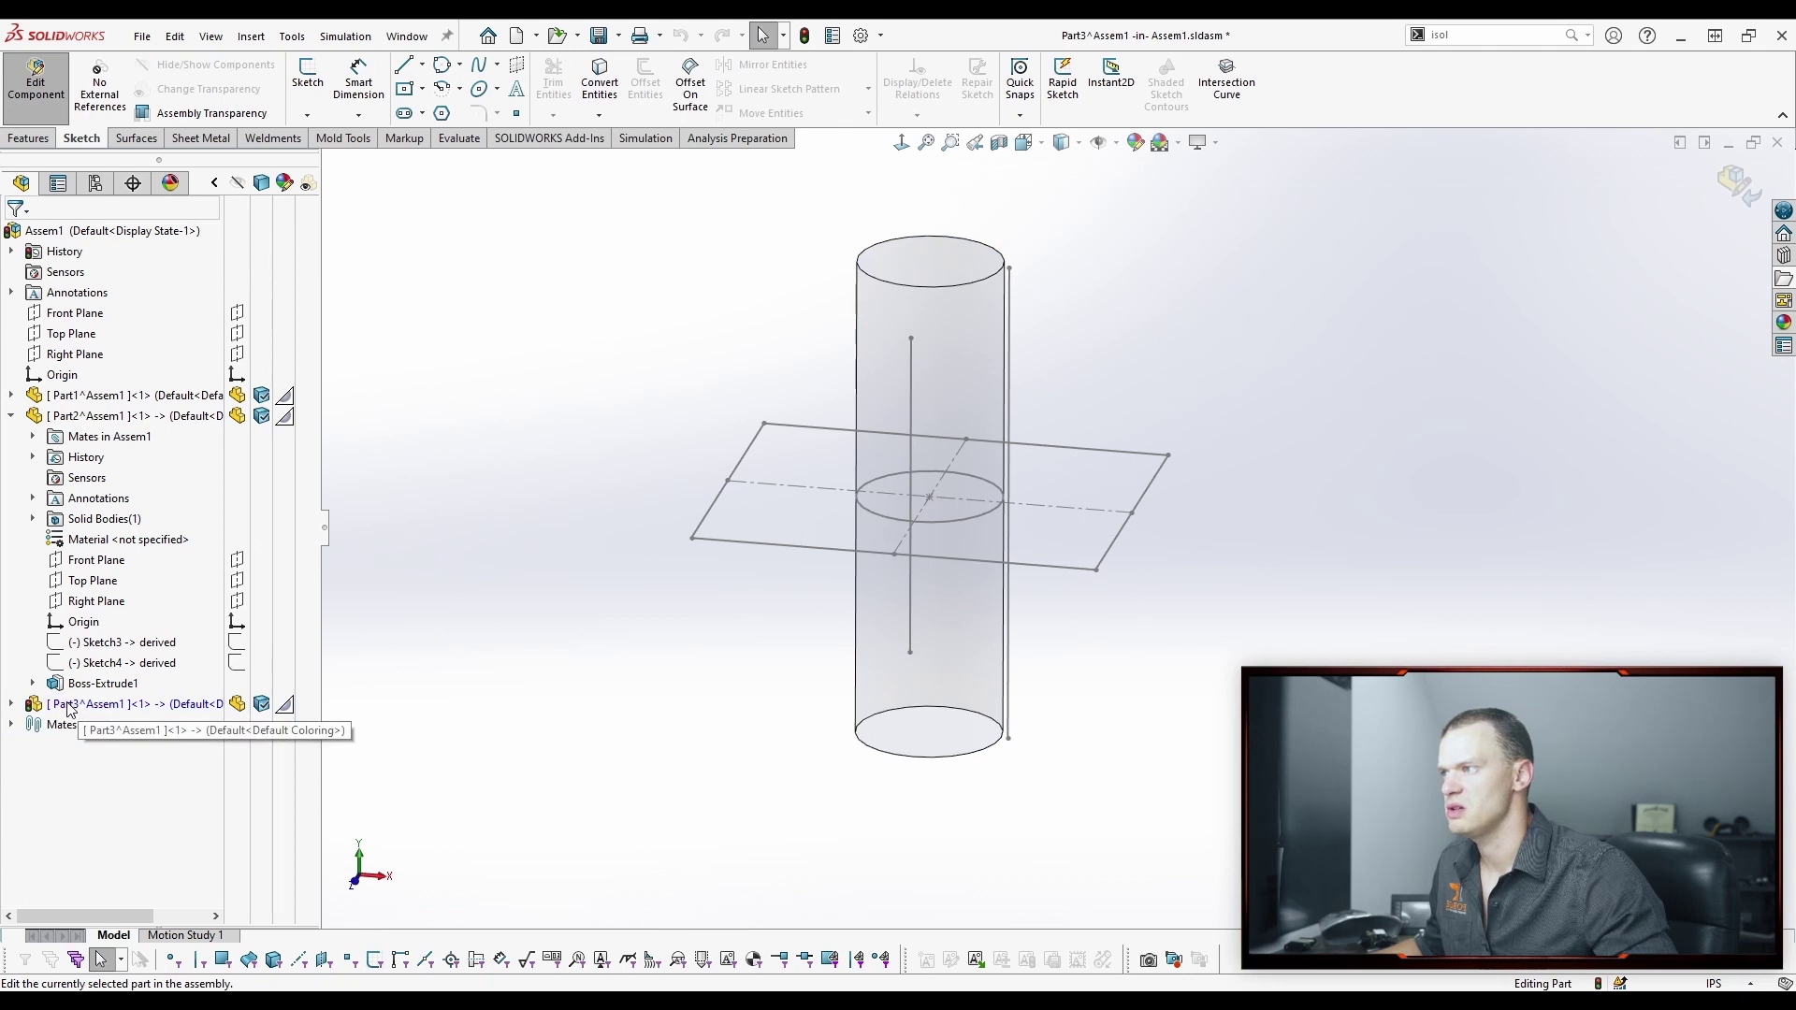
left_click(83, 708)
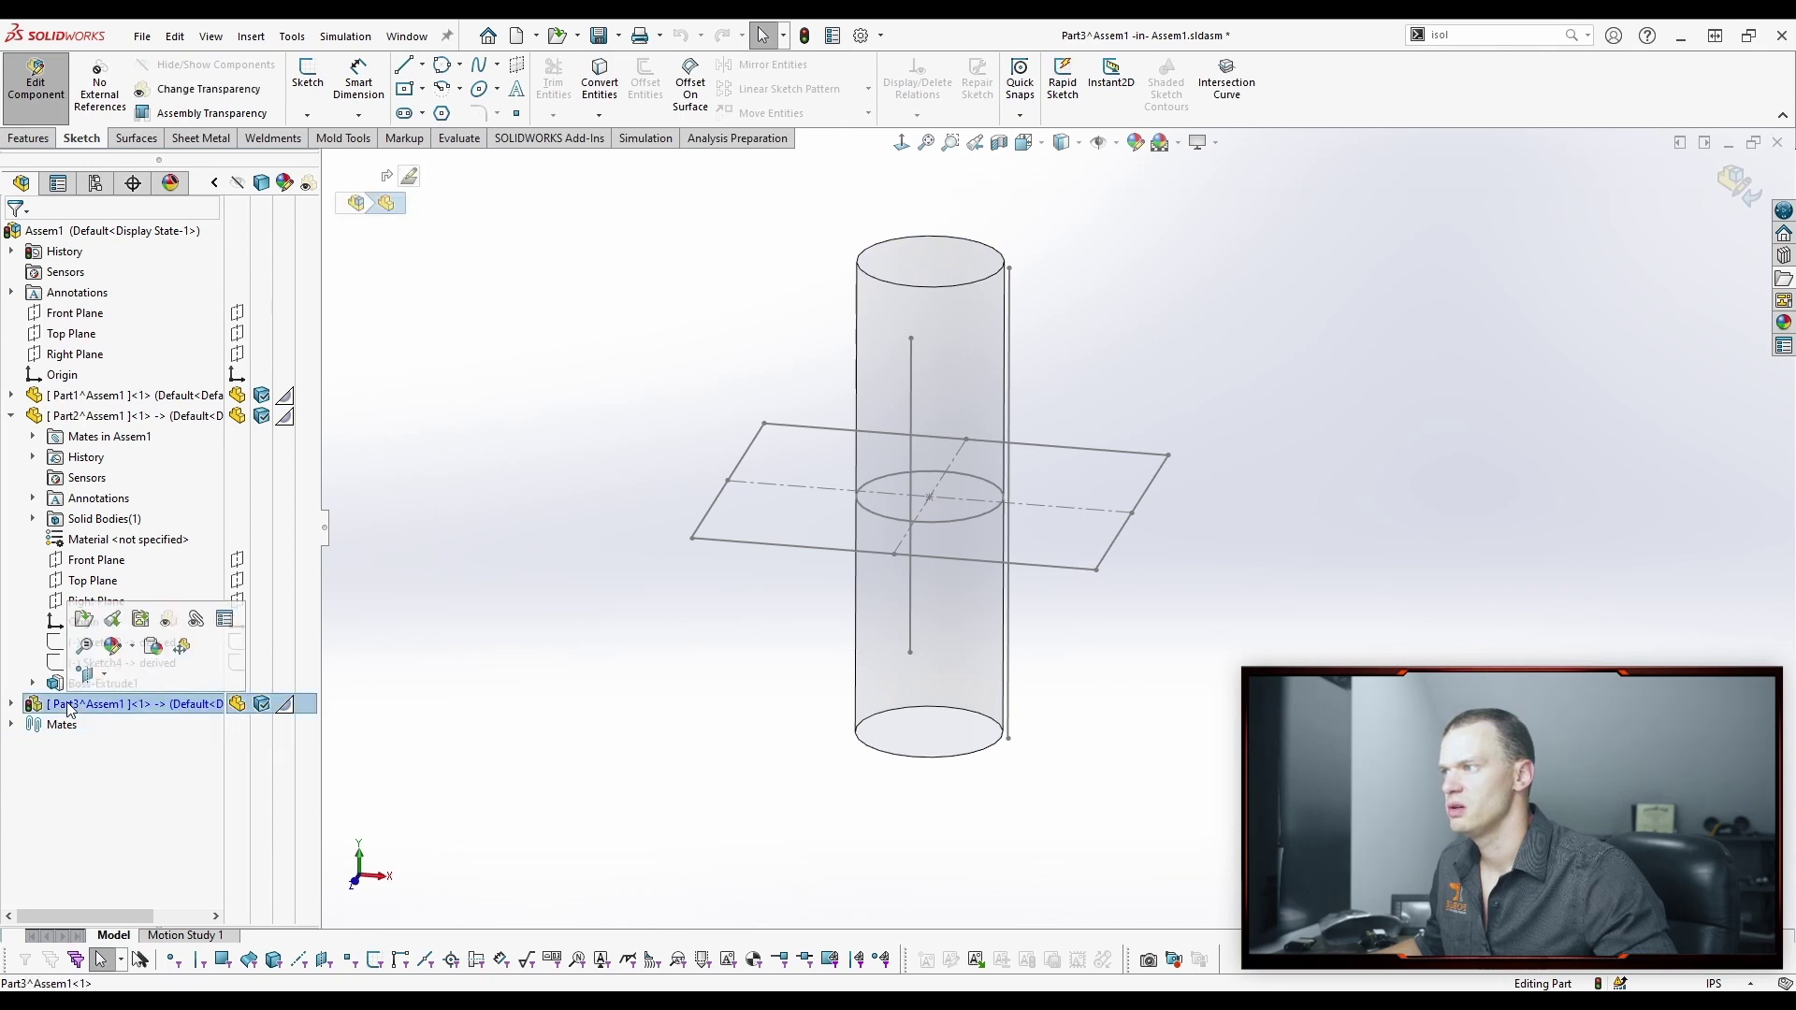
left_click(481, 597)
left_click(1738, 185)
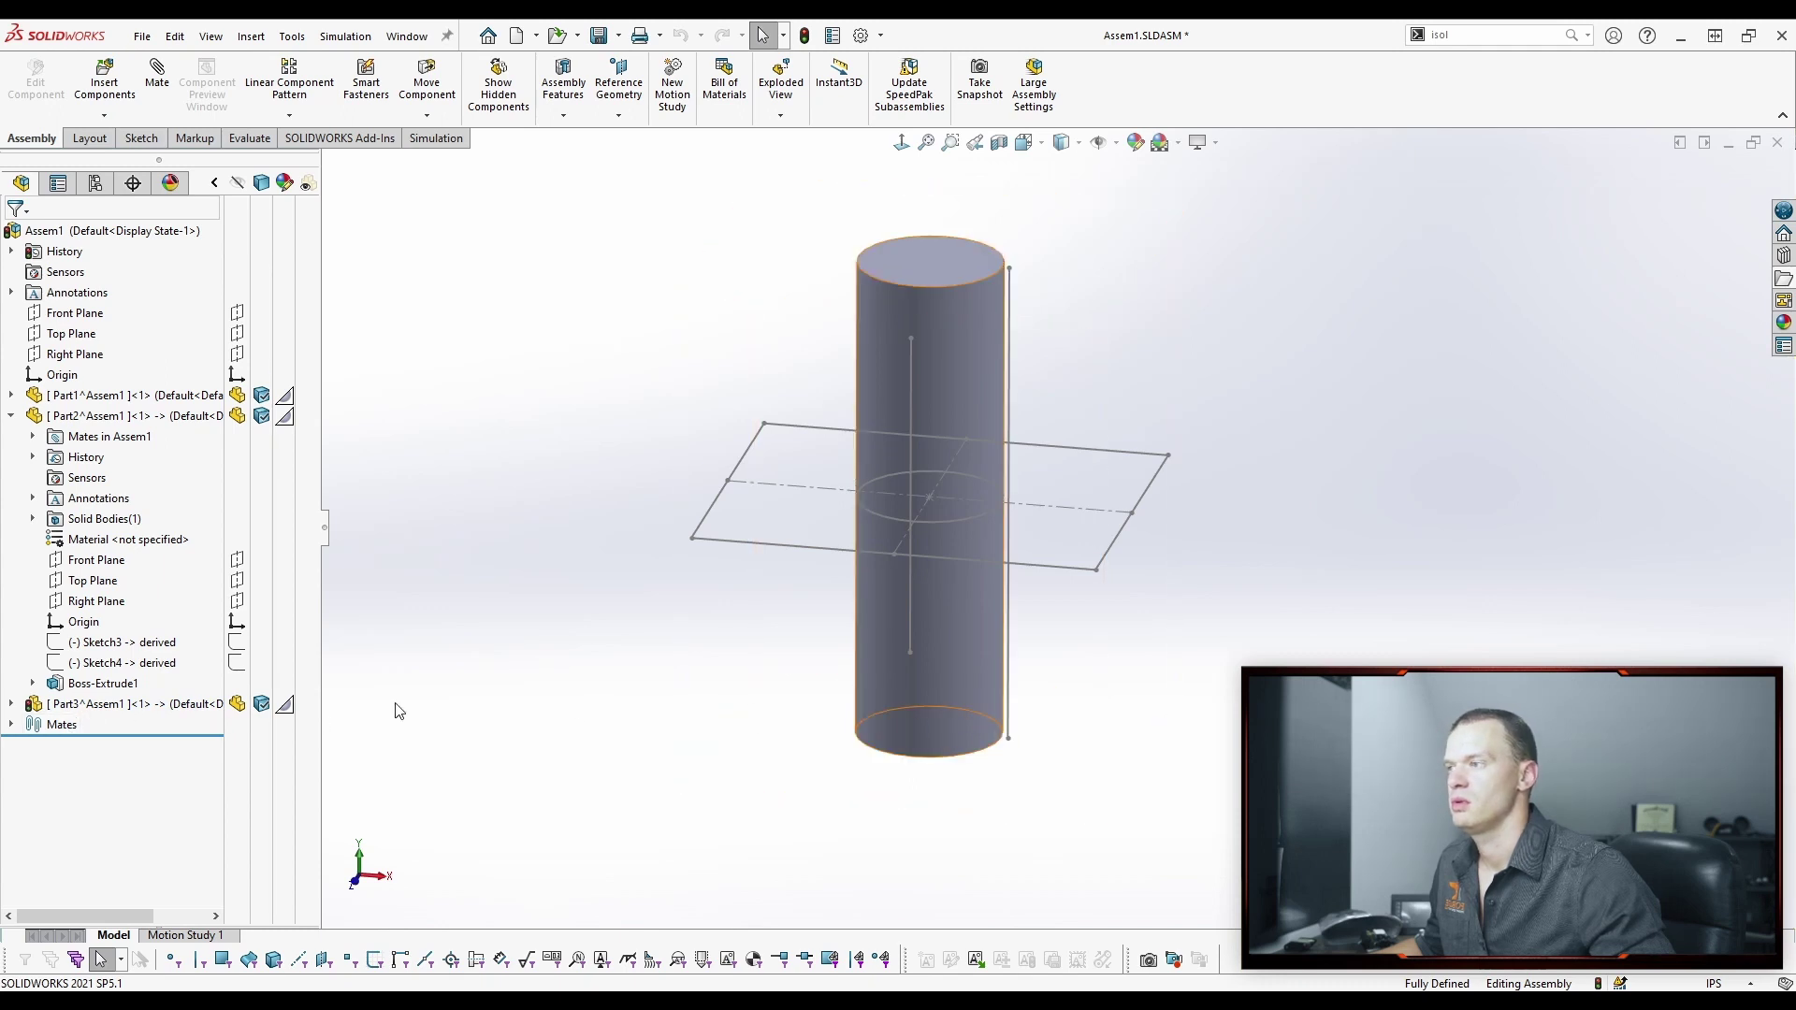
Isolate the third part, expand its features and start editing it in context.
left_click(70, 704)
key("i")
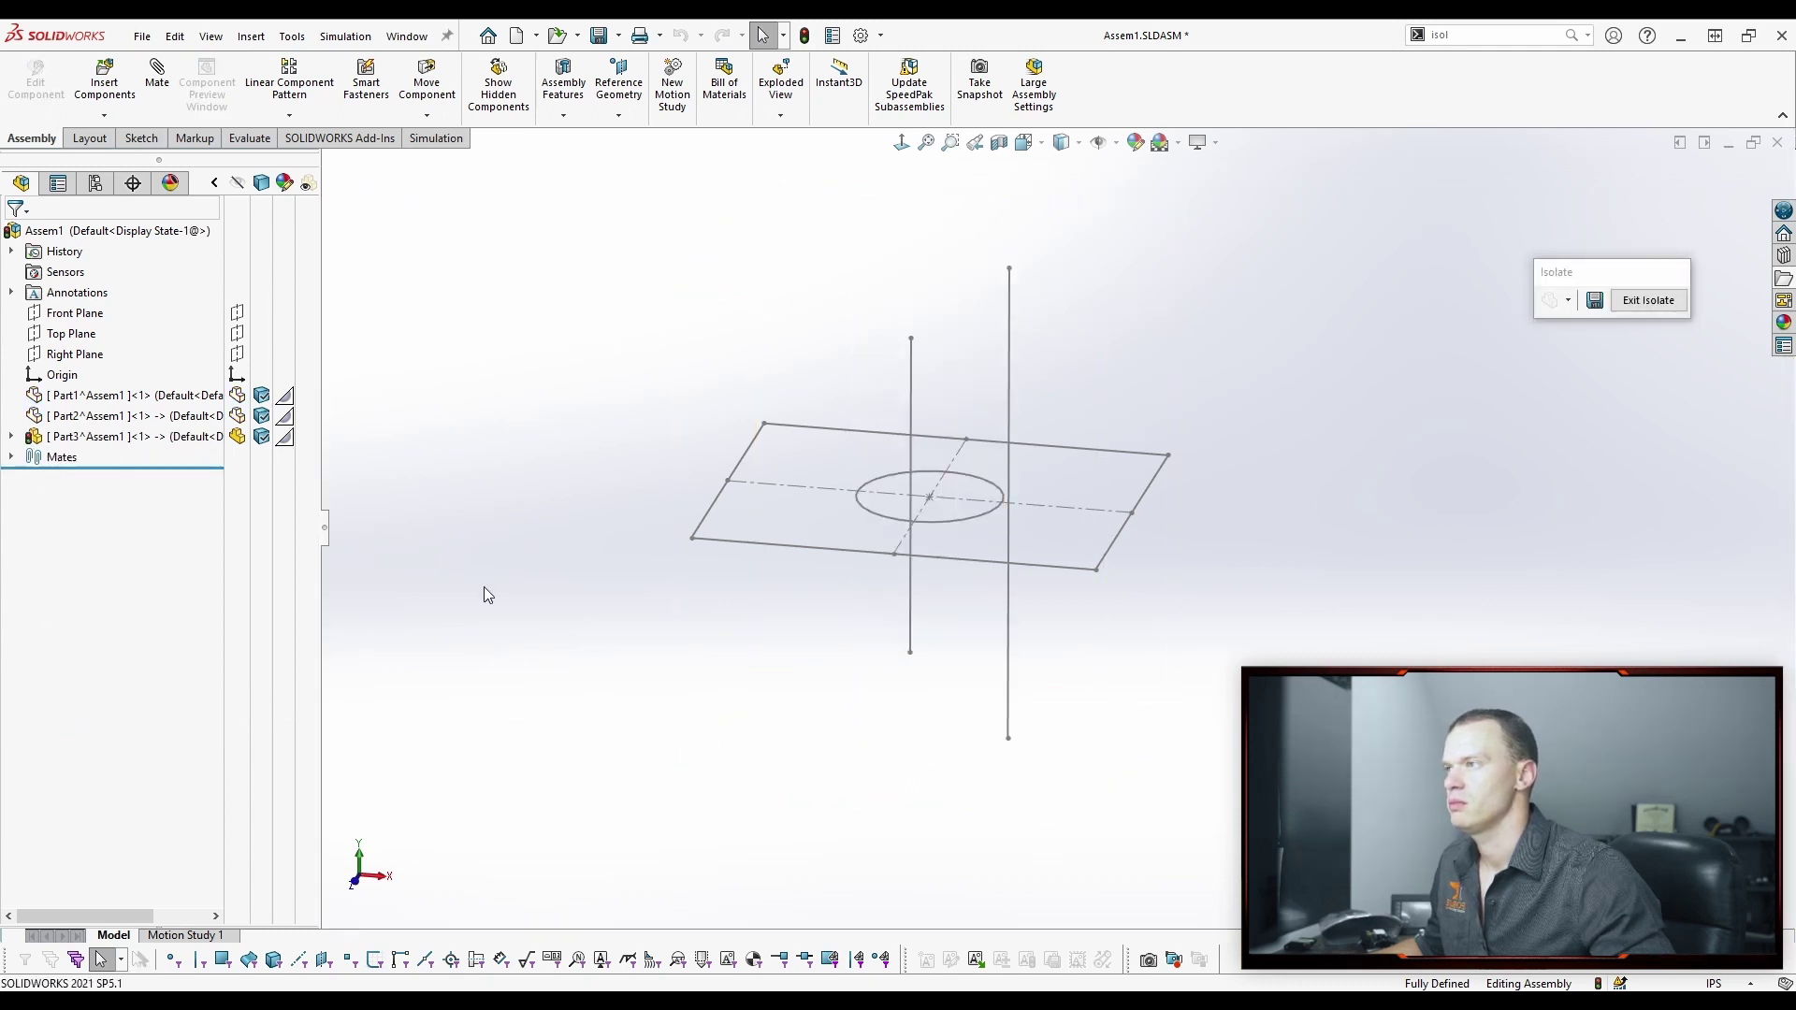
left_click(11, 437)
key("e")
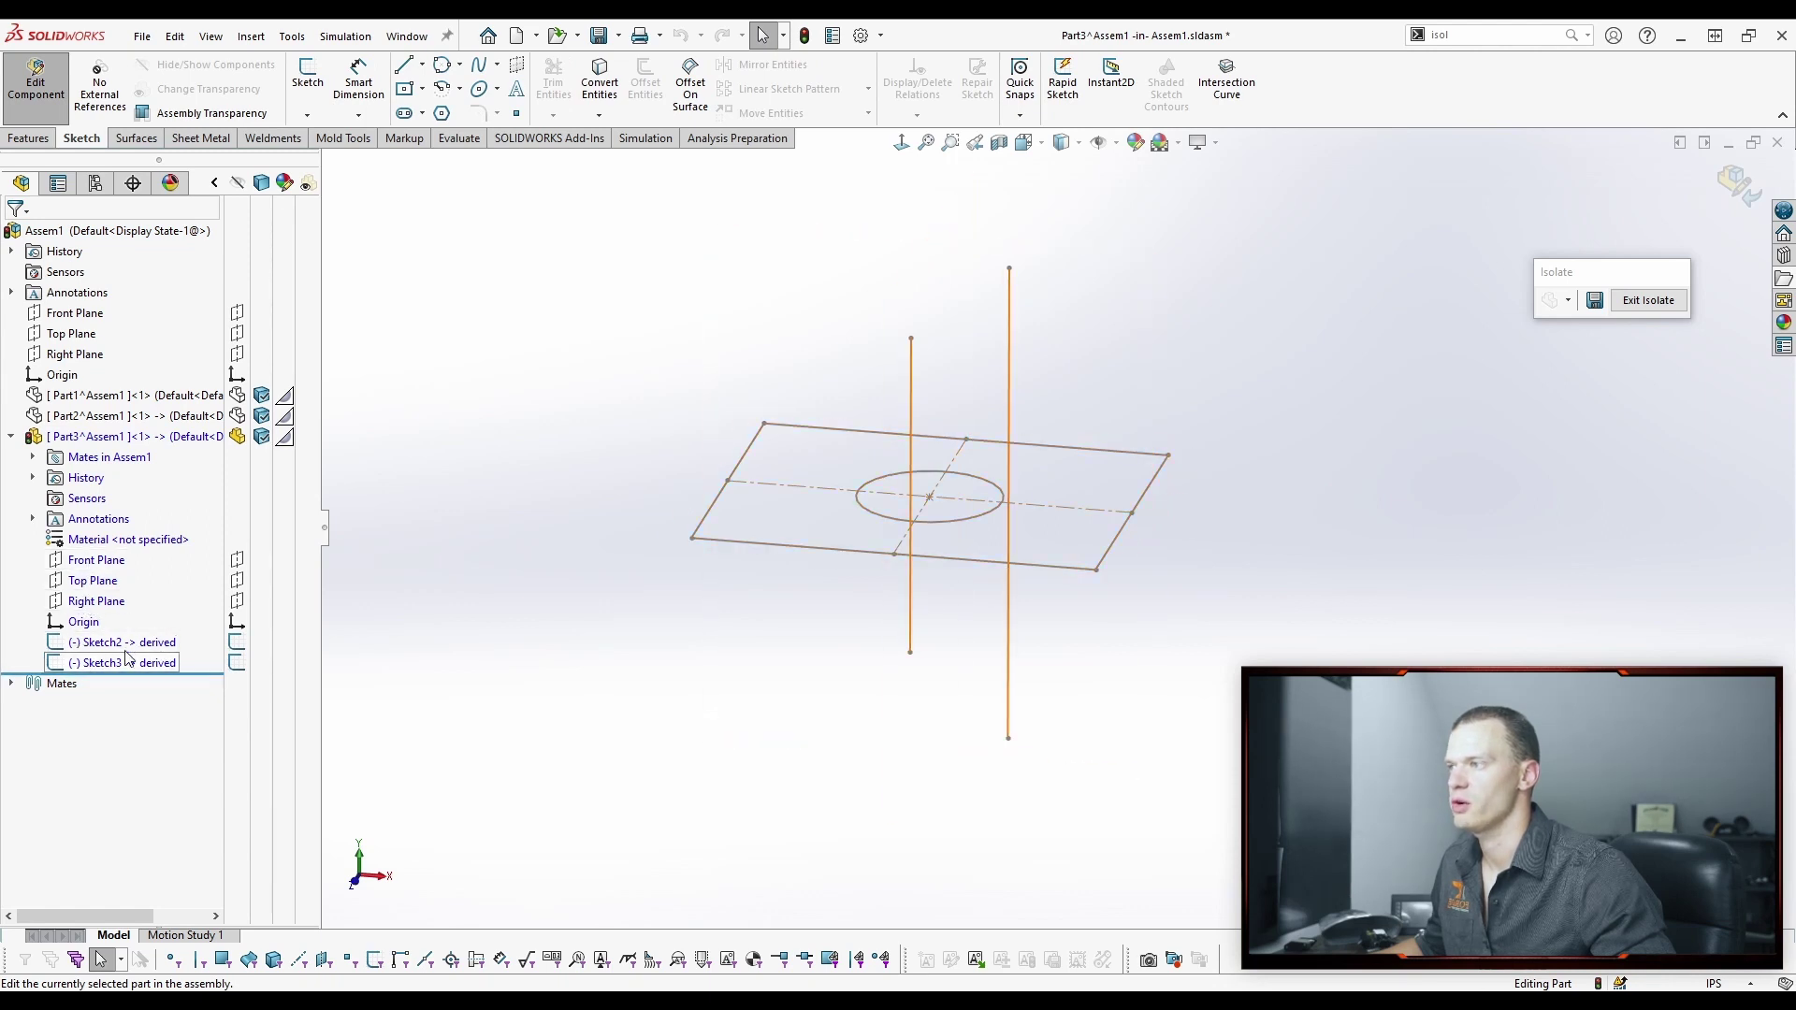
Open a sketch on the third part's Top Plane and convert the derived sketch's rectangle into it with Select chain on.
left_click(89, 587)
left_click(107, 530)
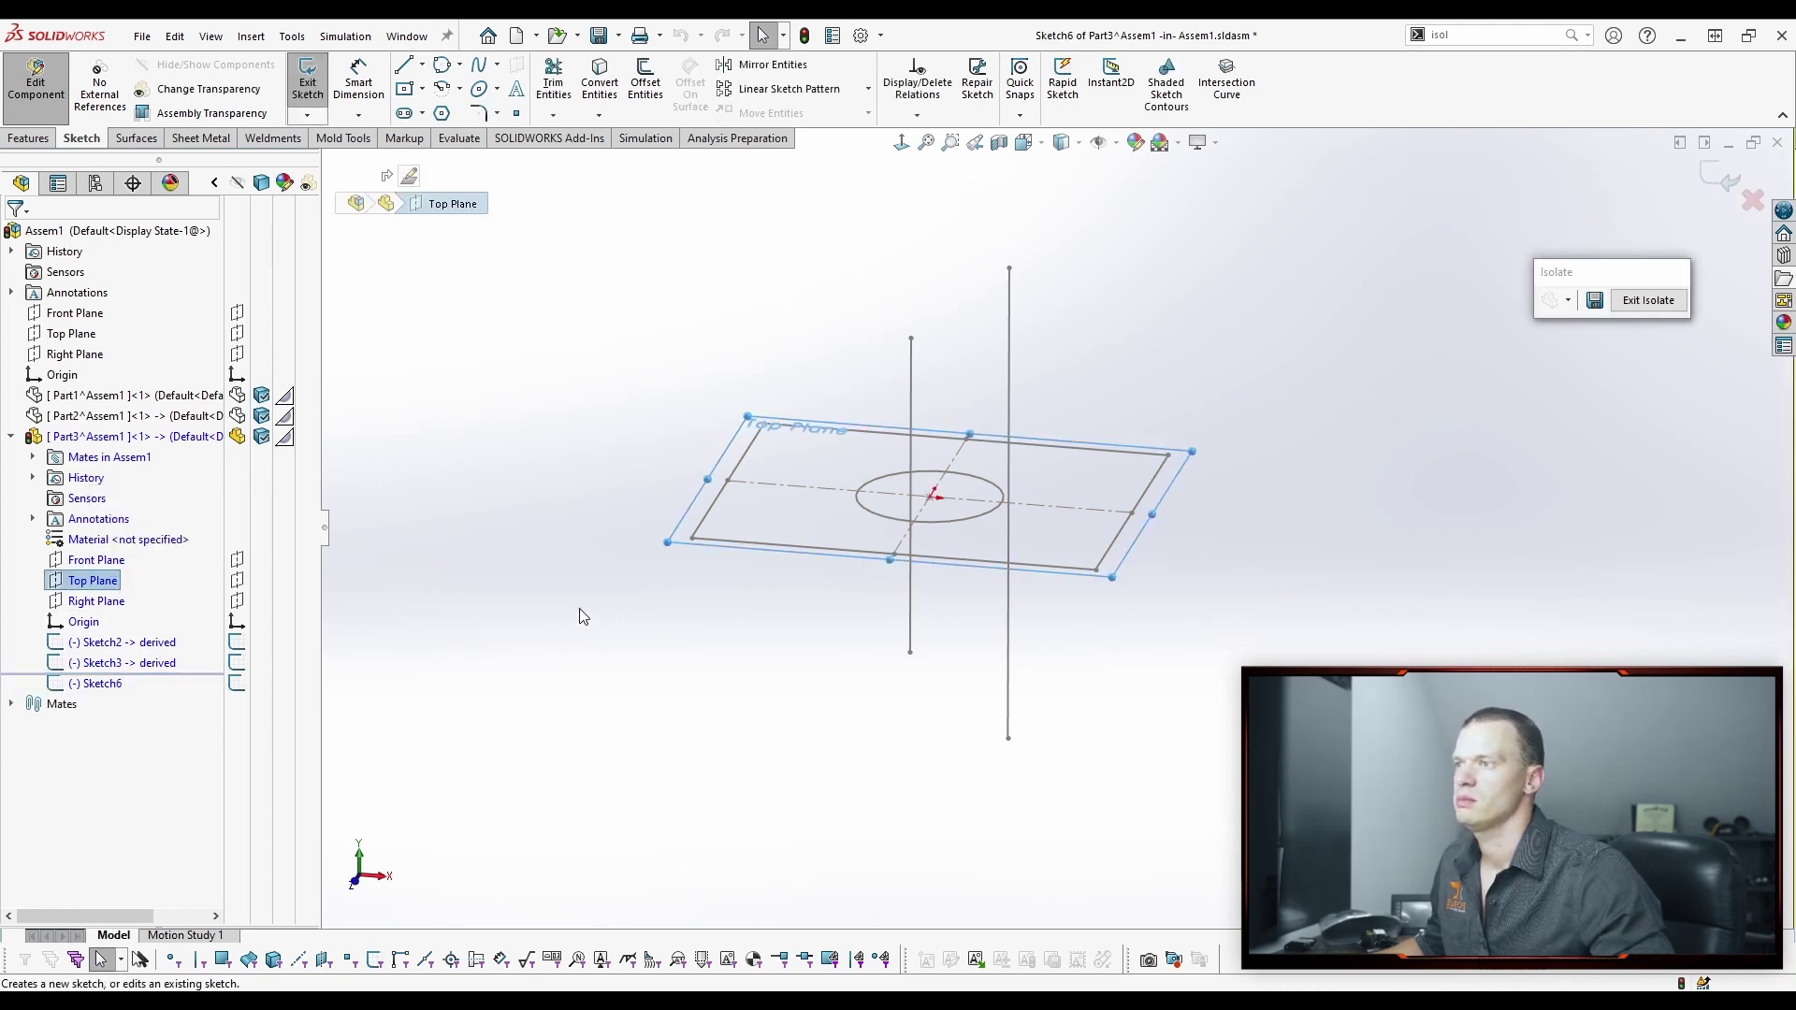
key("s")
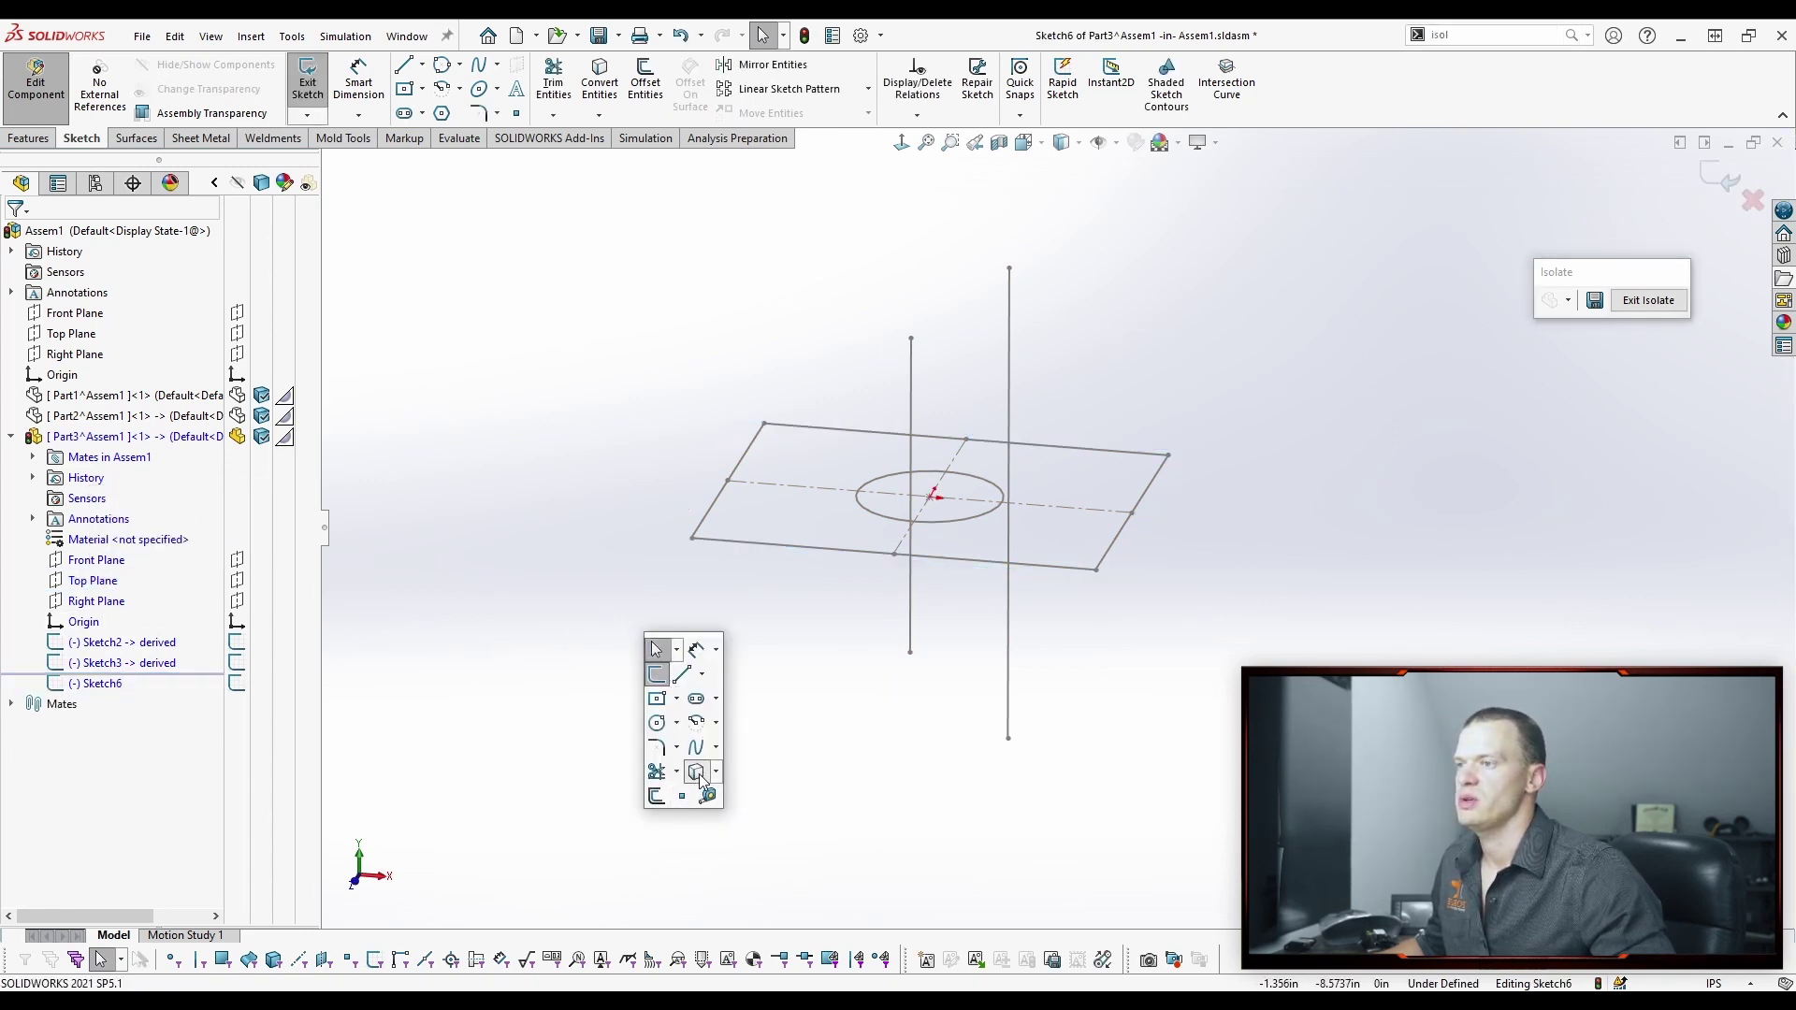
left_click(696, 770)
left_click(62, 330)
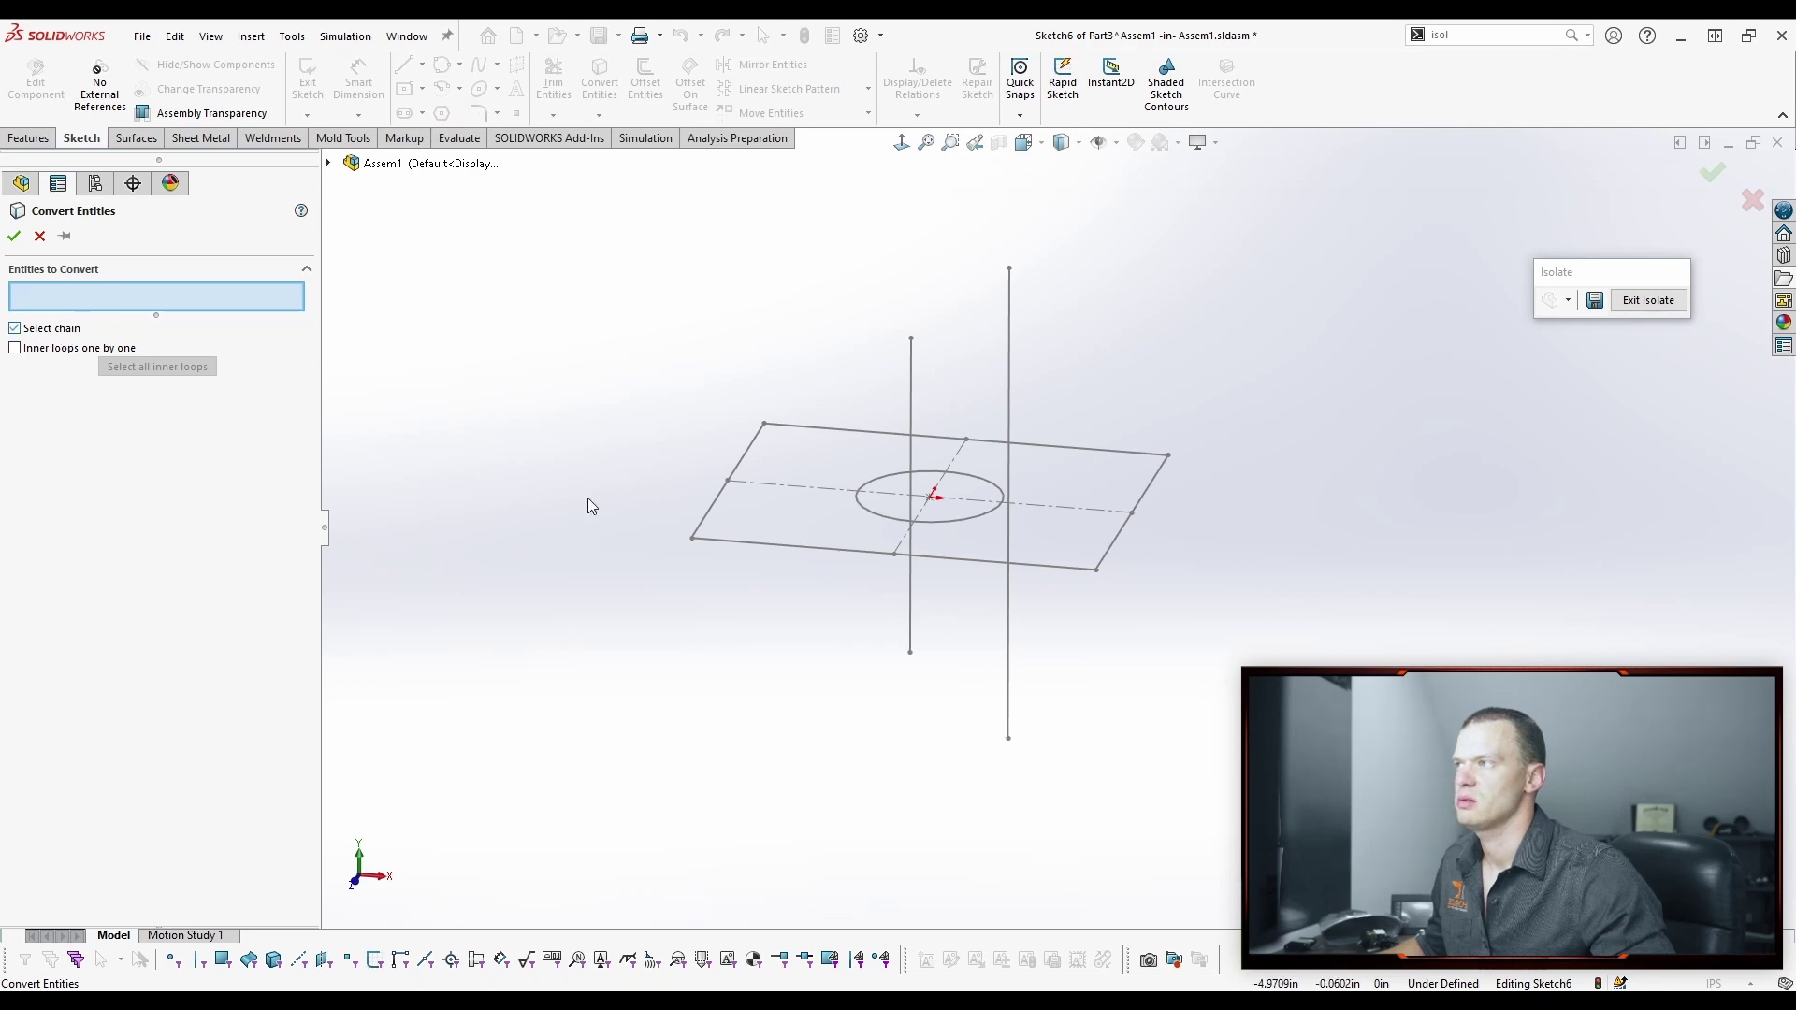
left_click(754, 542)
key("Return")
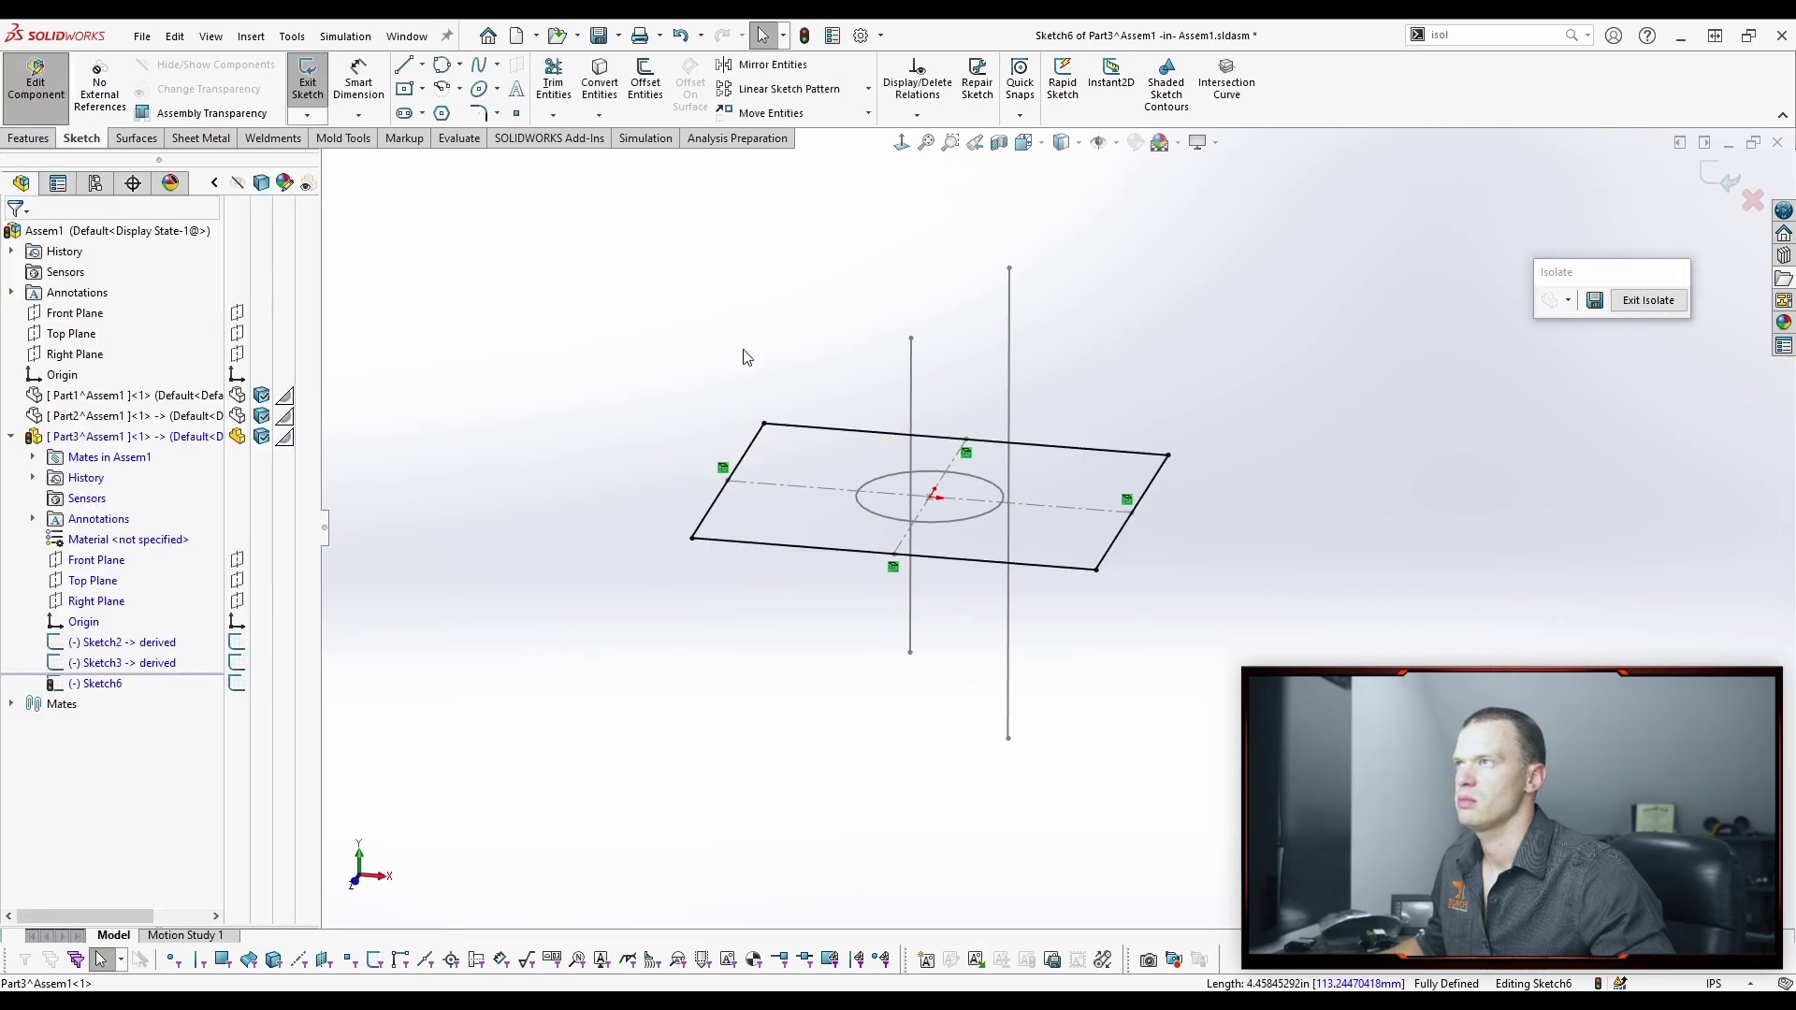
Convert the derived sketch's circle into the third part's open sketch and exit the sketch.
left_click(600, 82)
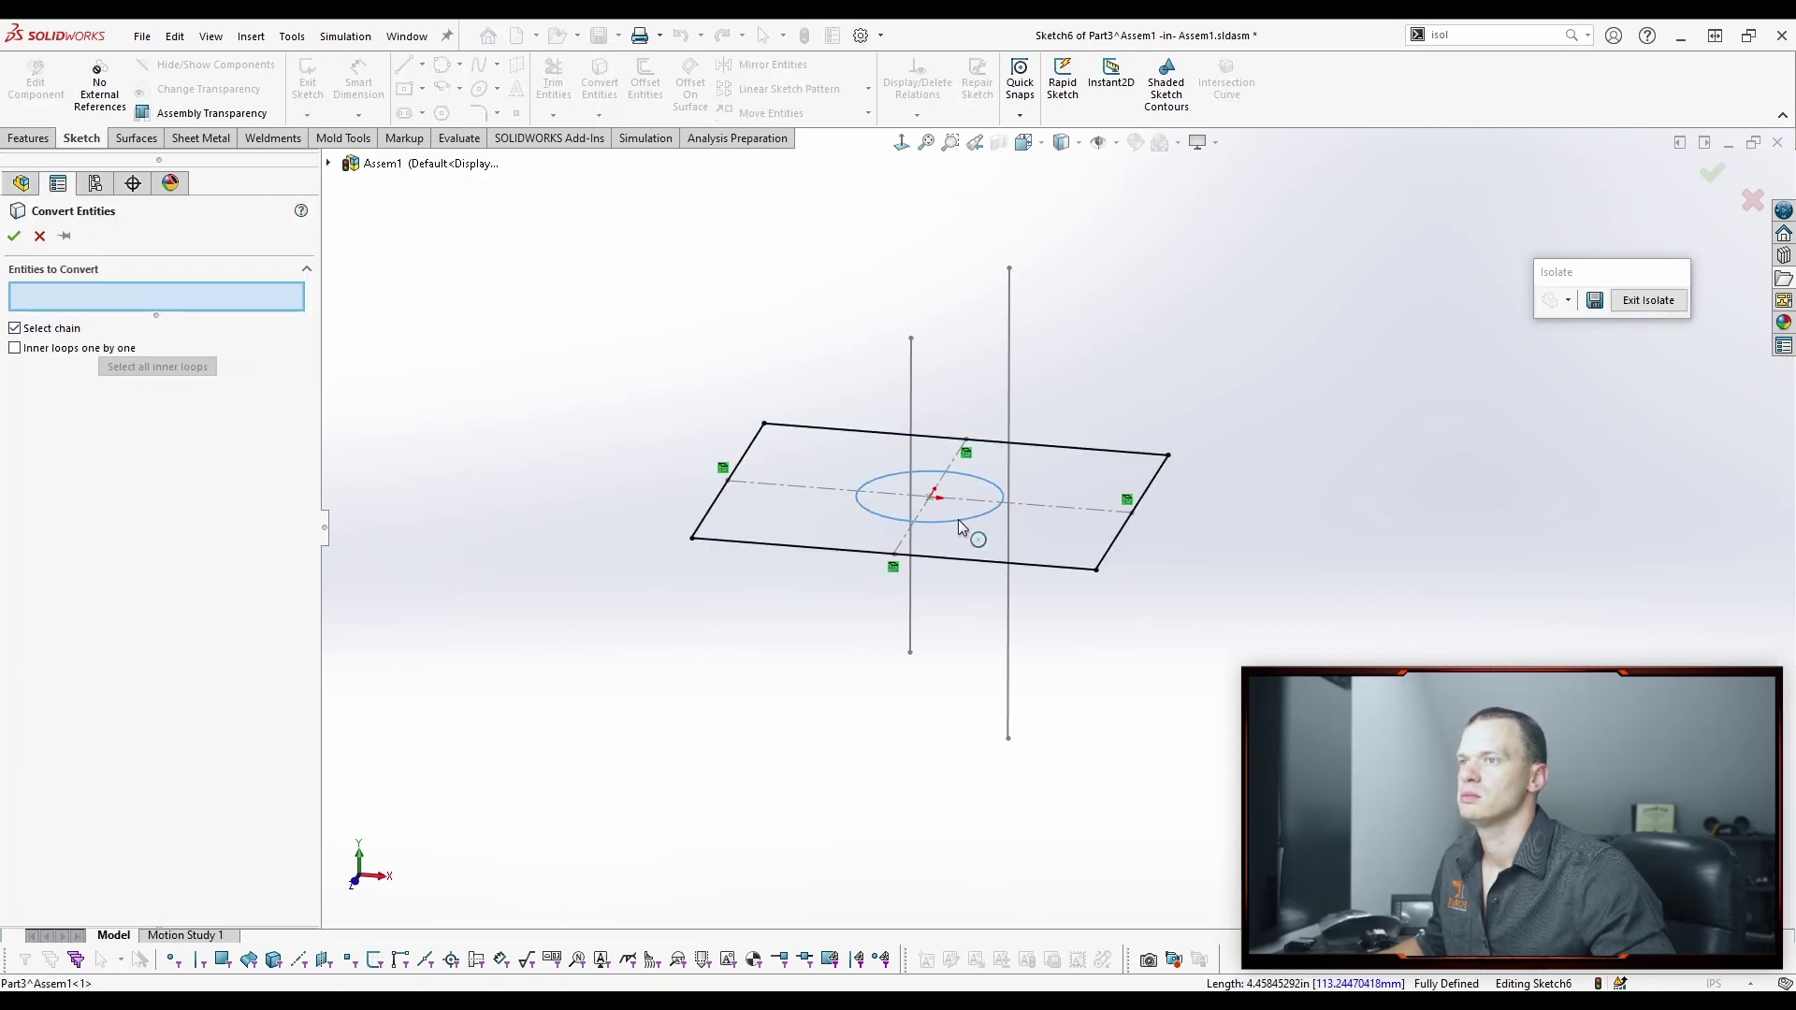
left_click(958, 519)
key("Return")
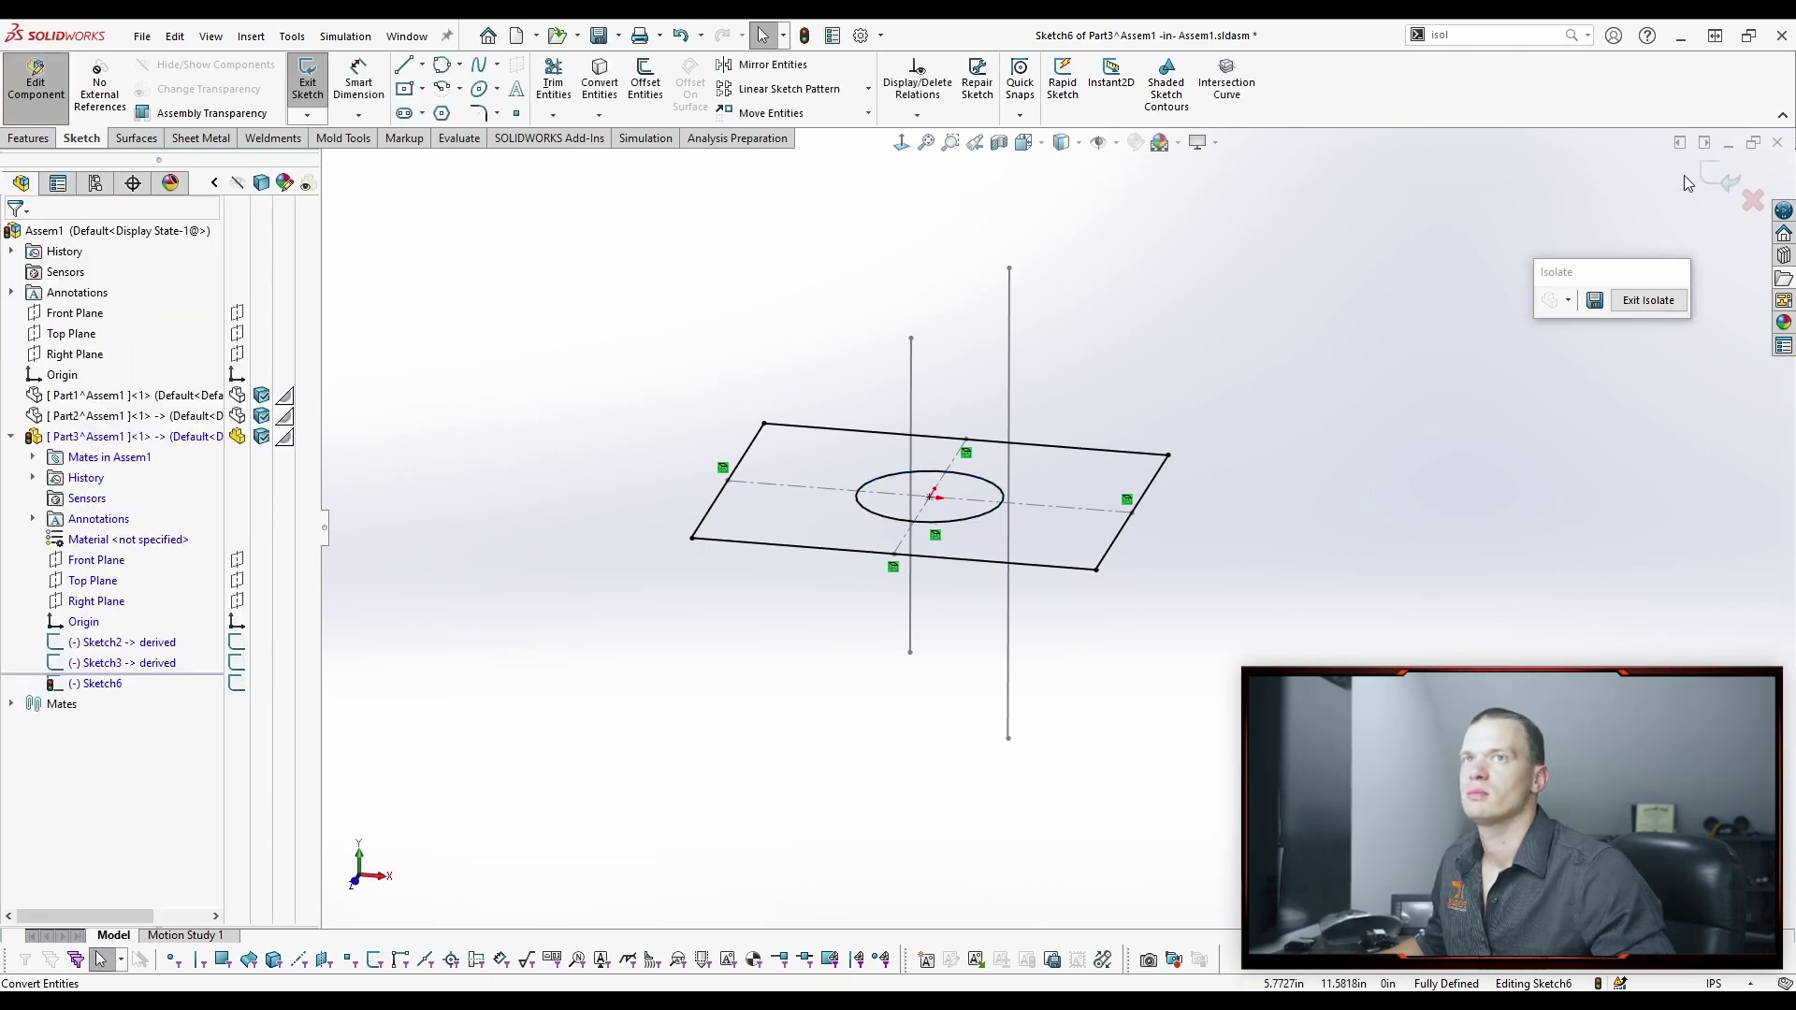
left_click(1717, 177)
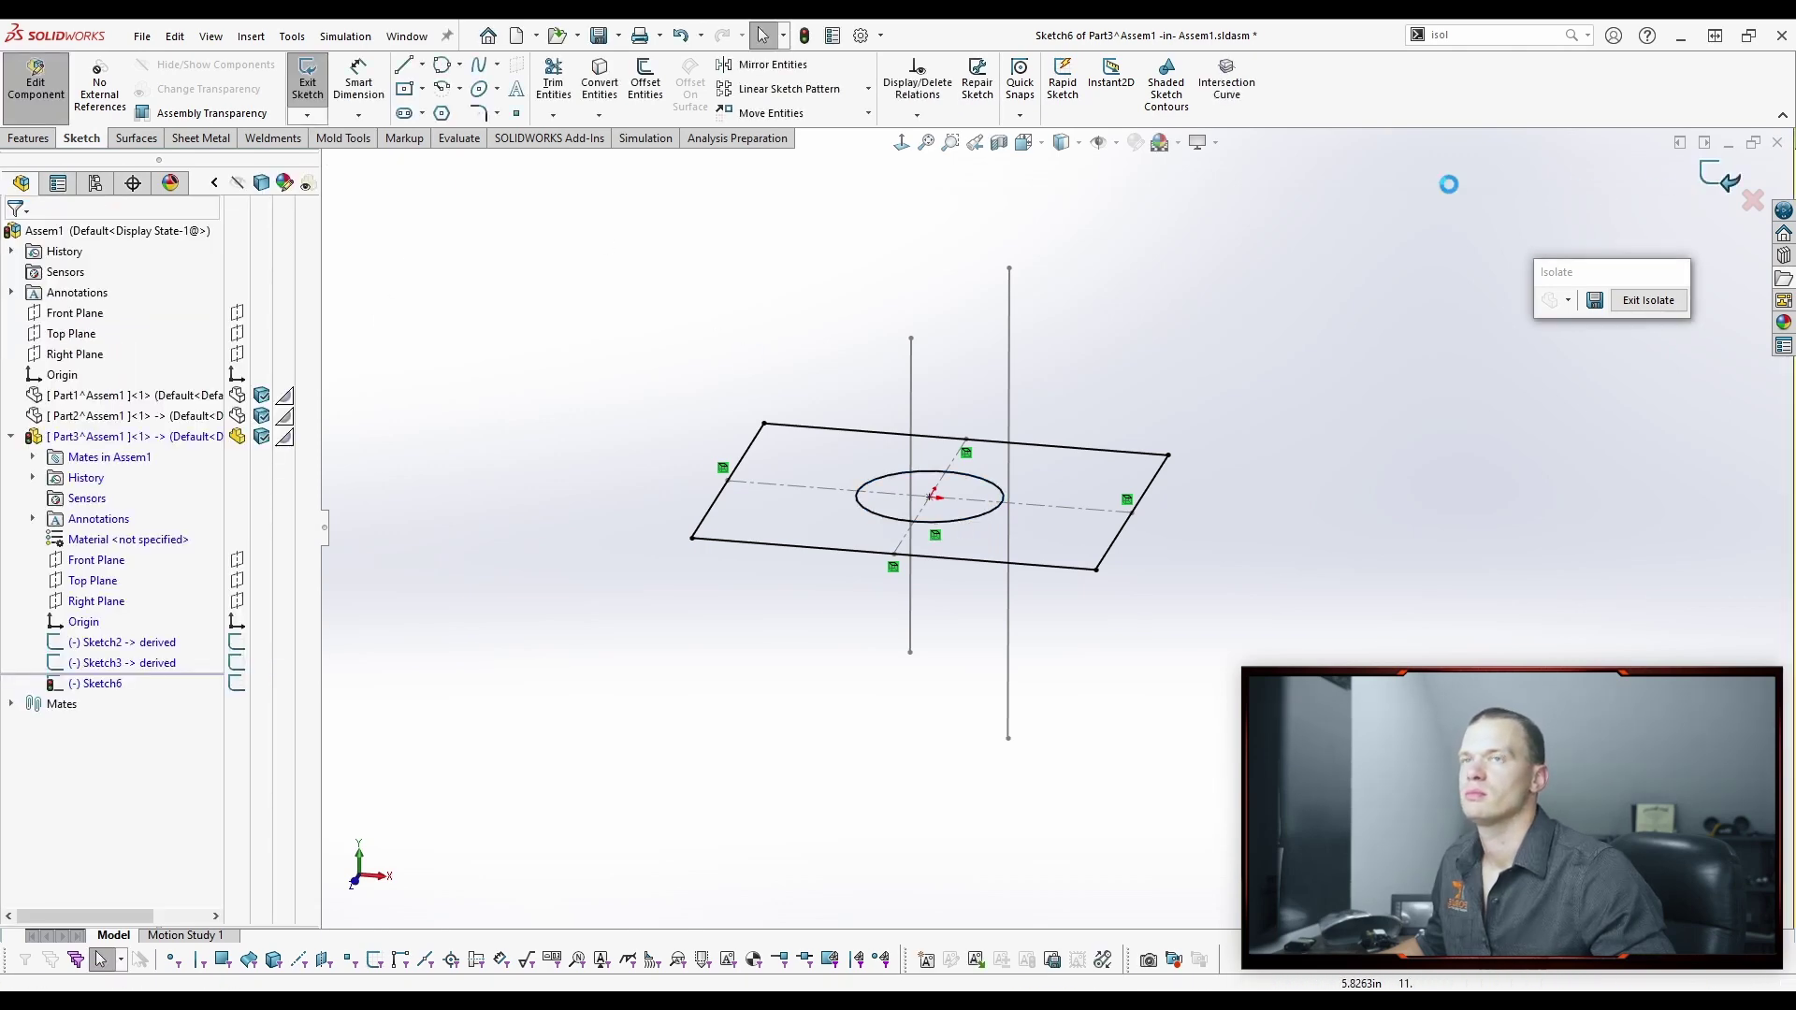
Start a Boss-Extrude of Sketch6 in the third part, with Direction 1 Up To Vertex at the shorter vertical line's upper endpoint.
left_click(28, 138)
left_click(315, 83)
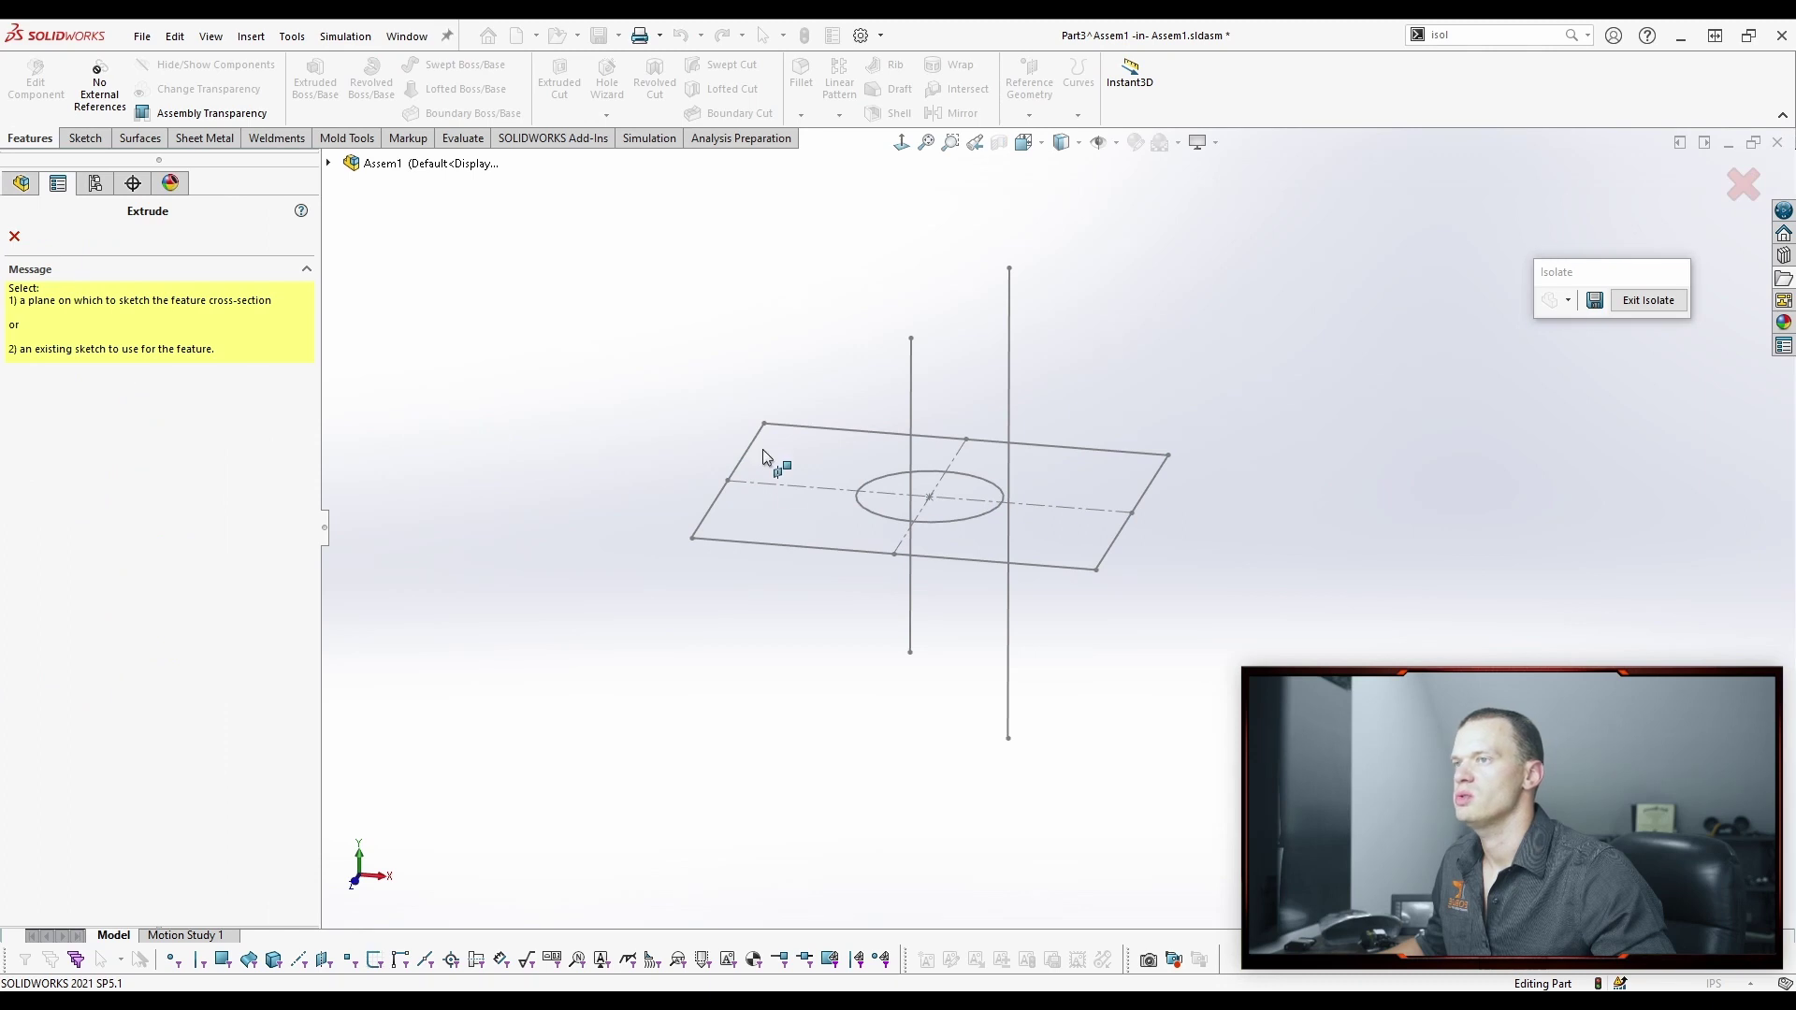
left_click(328, 162)
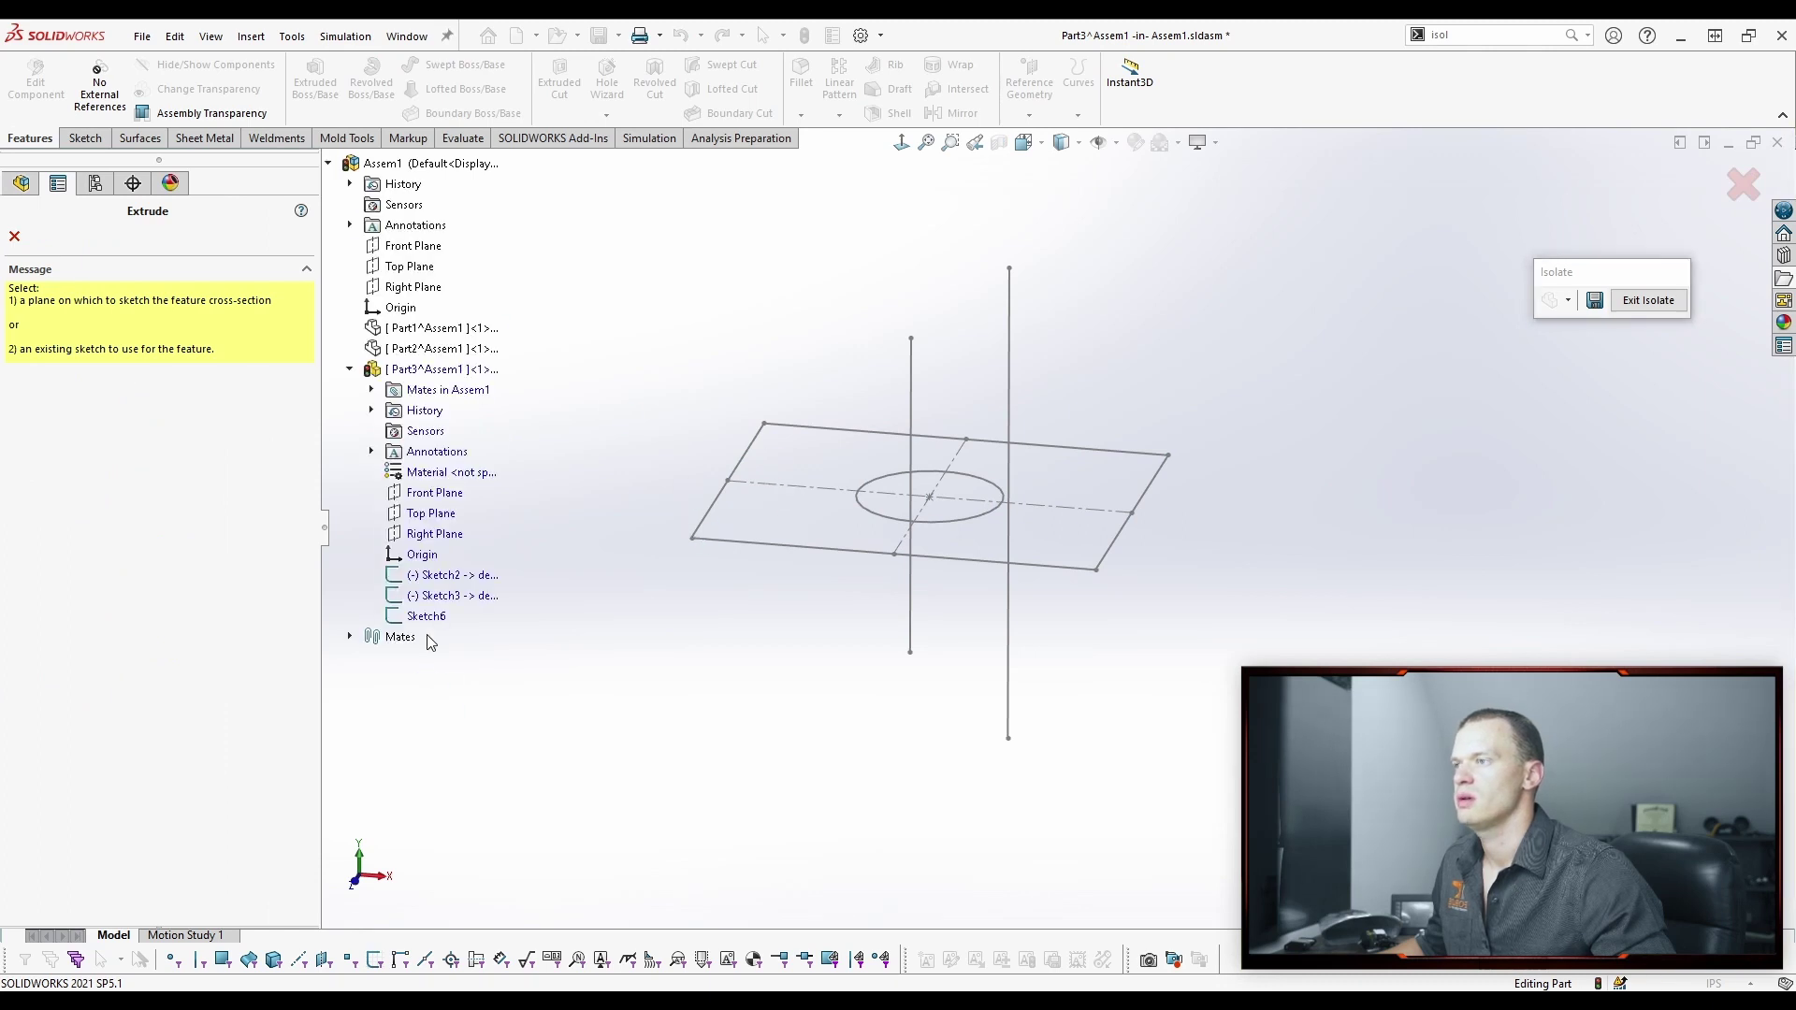
left_click(408, 617)
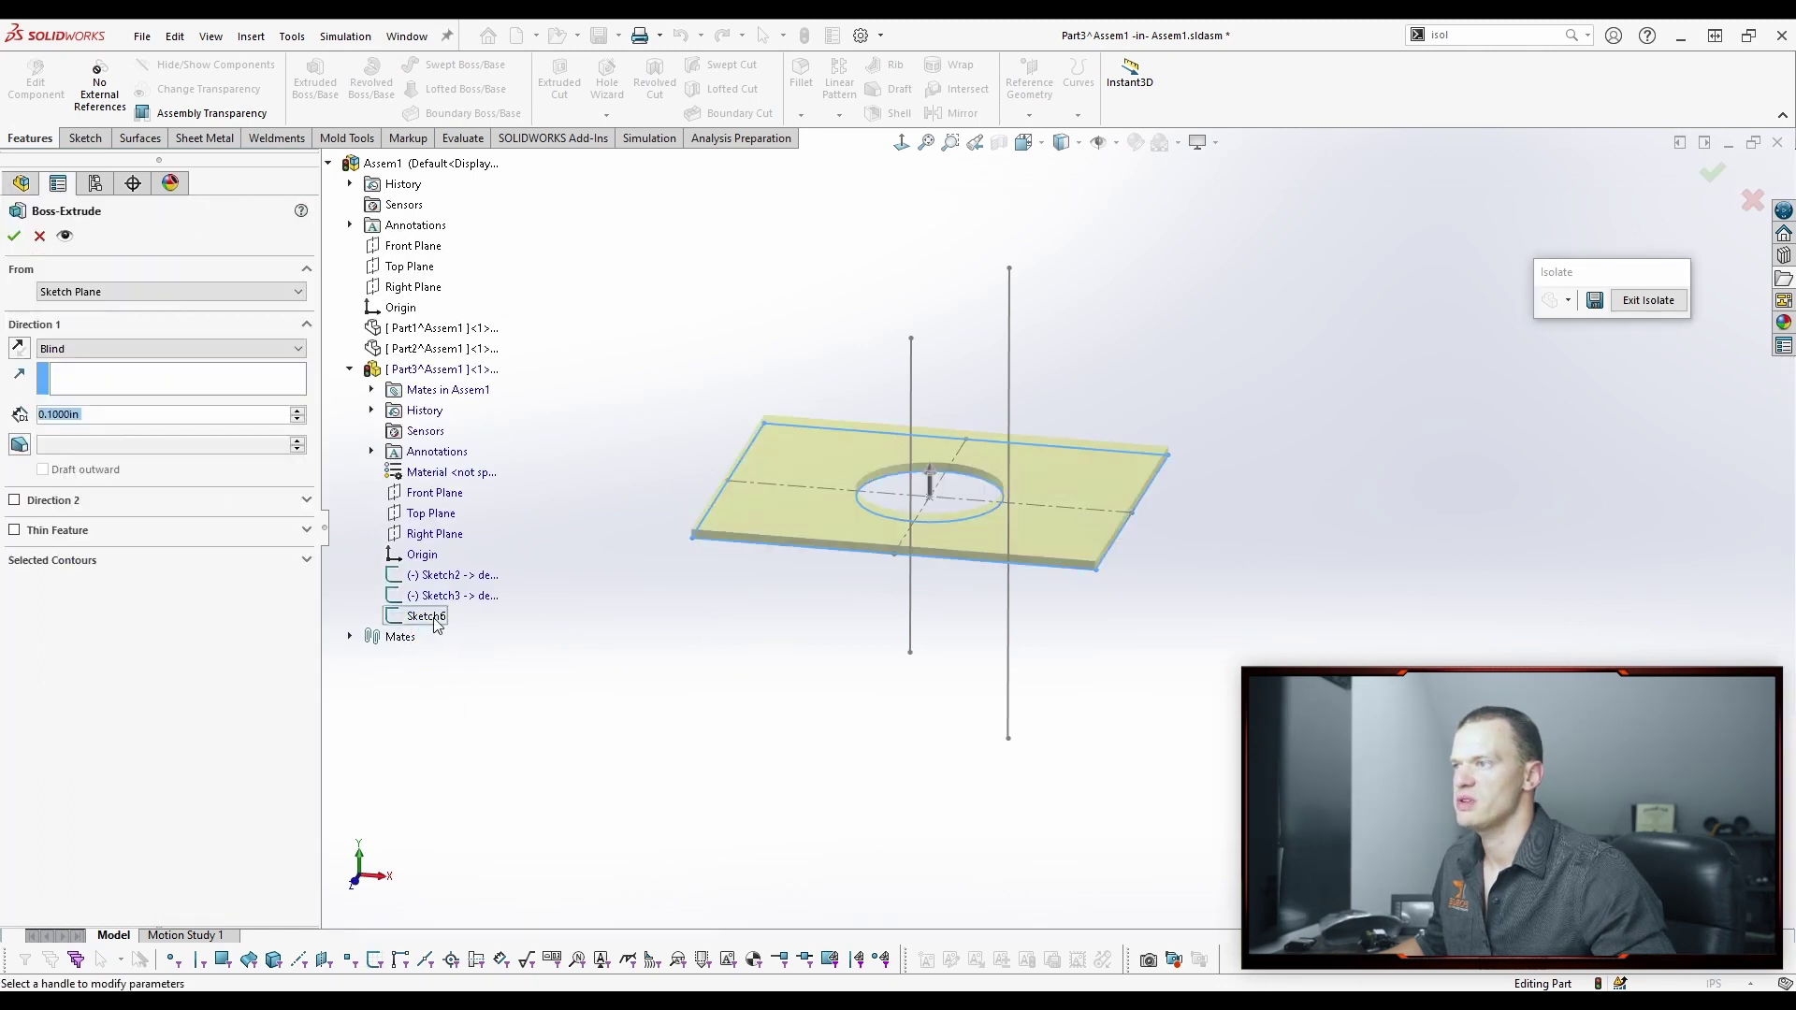
left_click(153, 346)
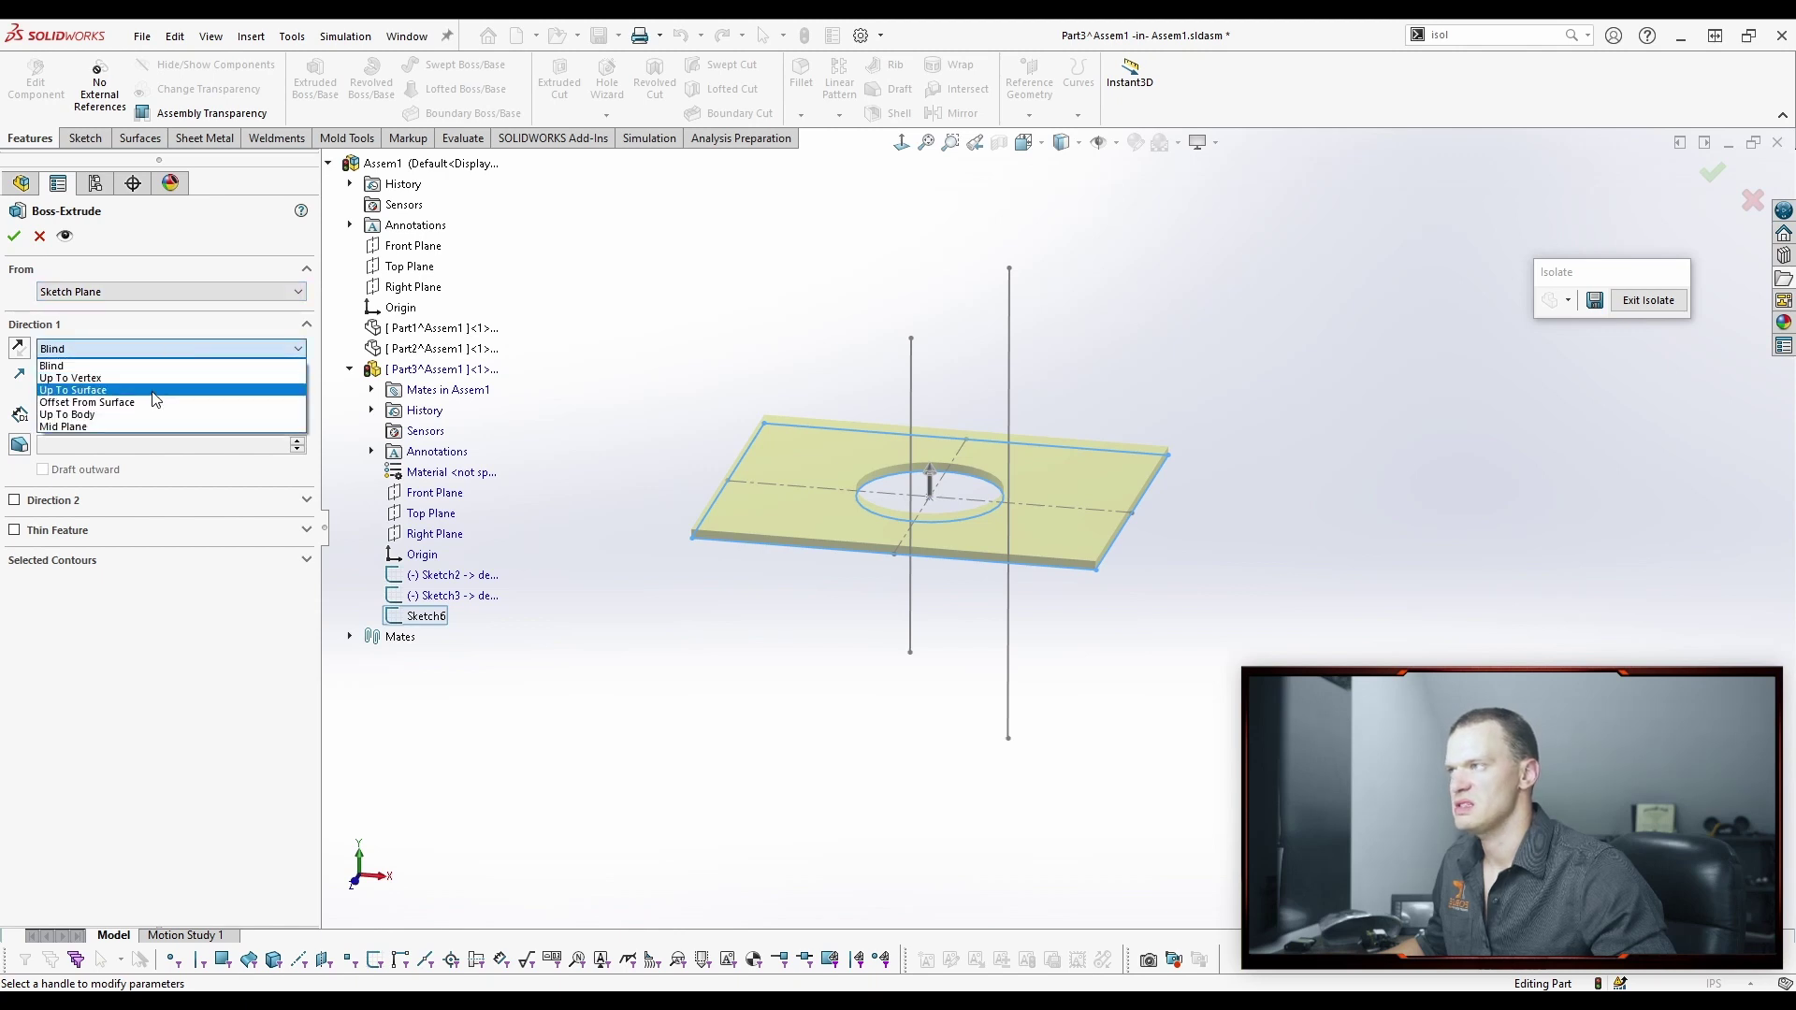
left_click(151, 391)
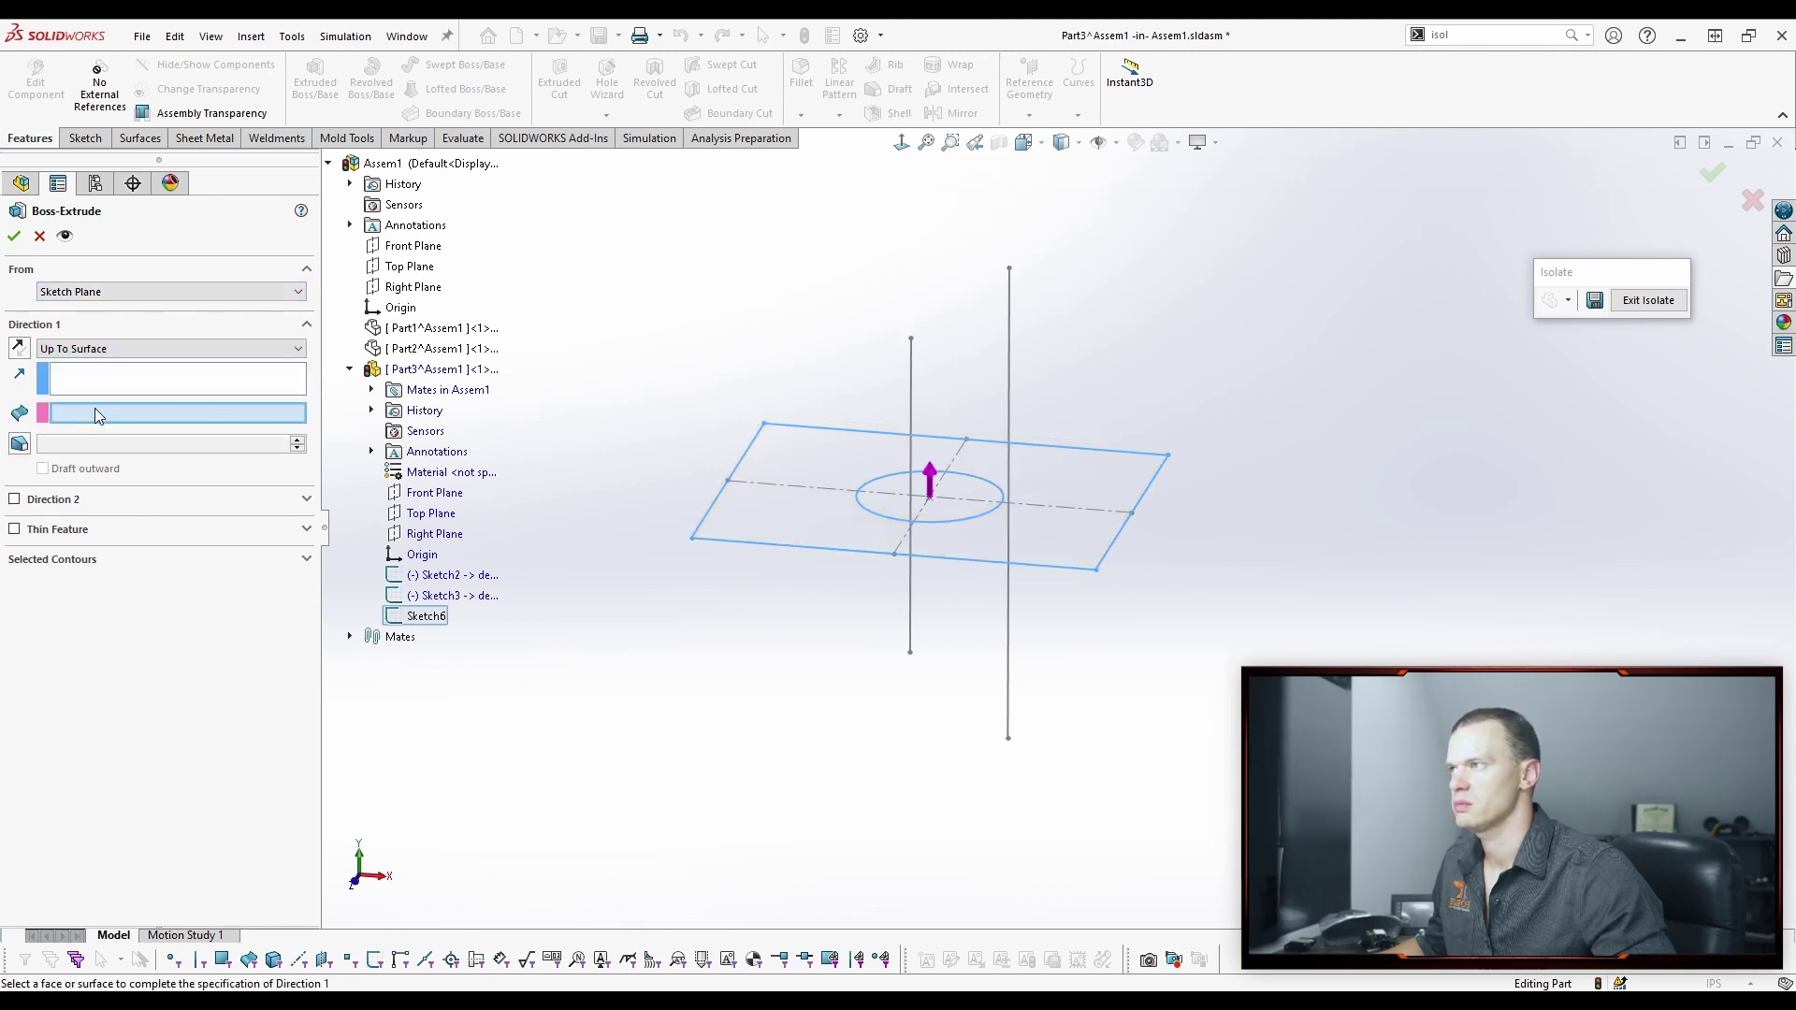
left_click(111, 348)
left_click(111, 367)
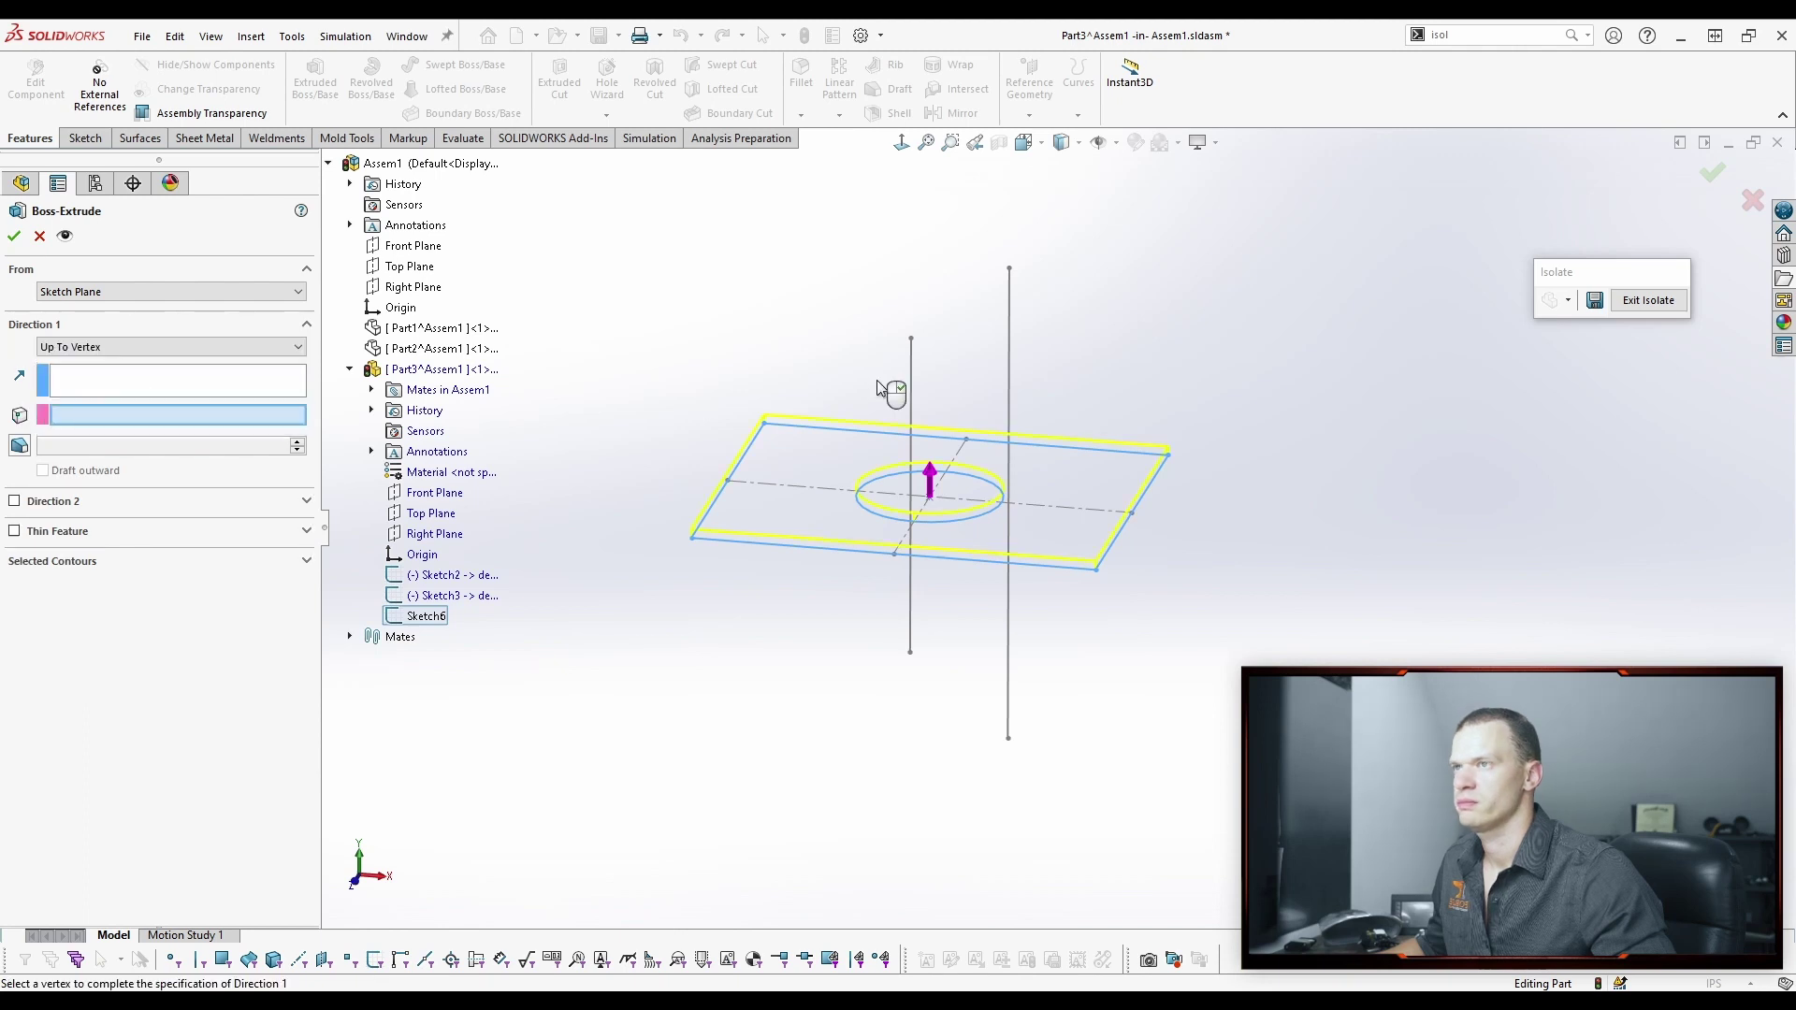
left_click(910, 337)
Add Direction 2 Up To Vertex at the same line's lower endpoint, accept the extrusion and return to editing the assembly.
left_click(128, 348)
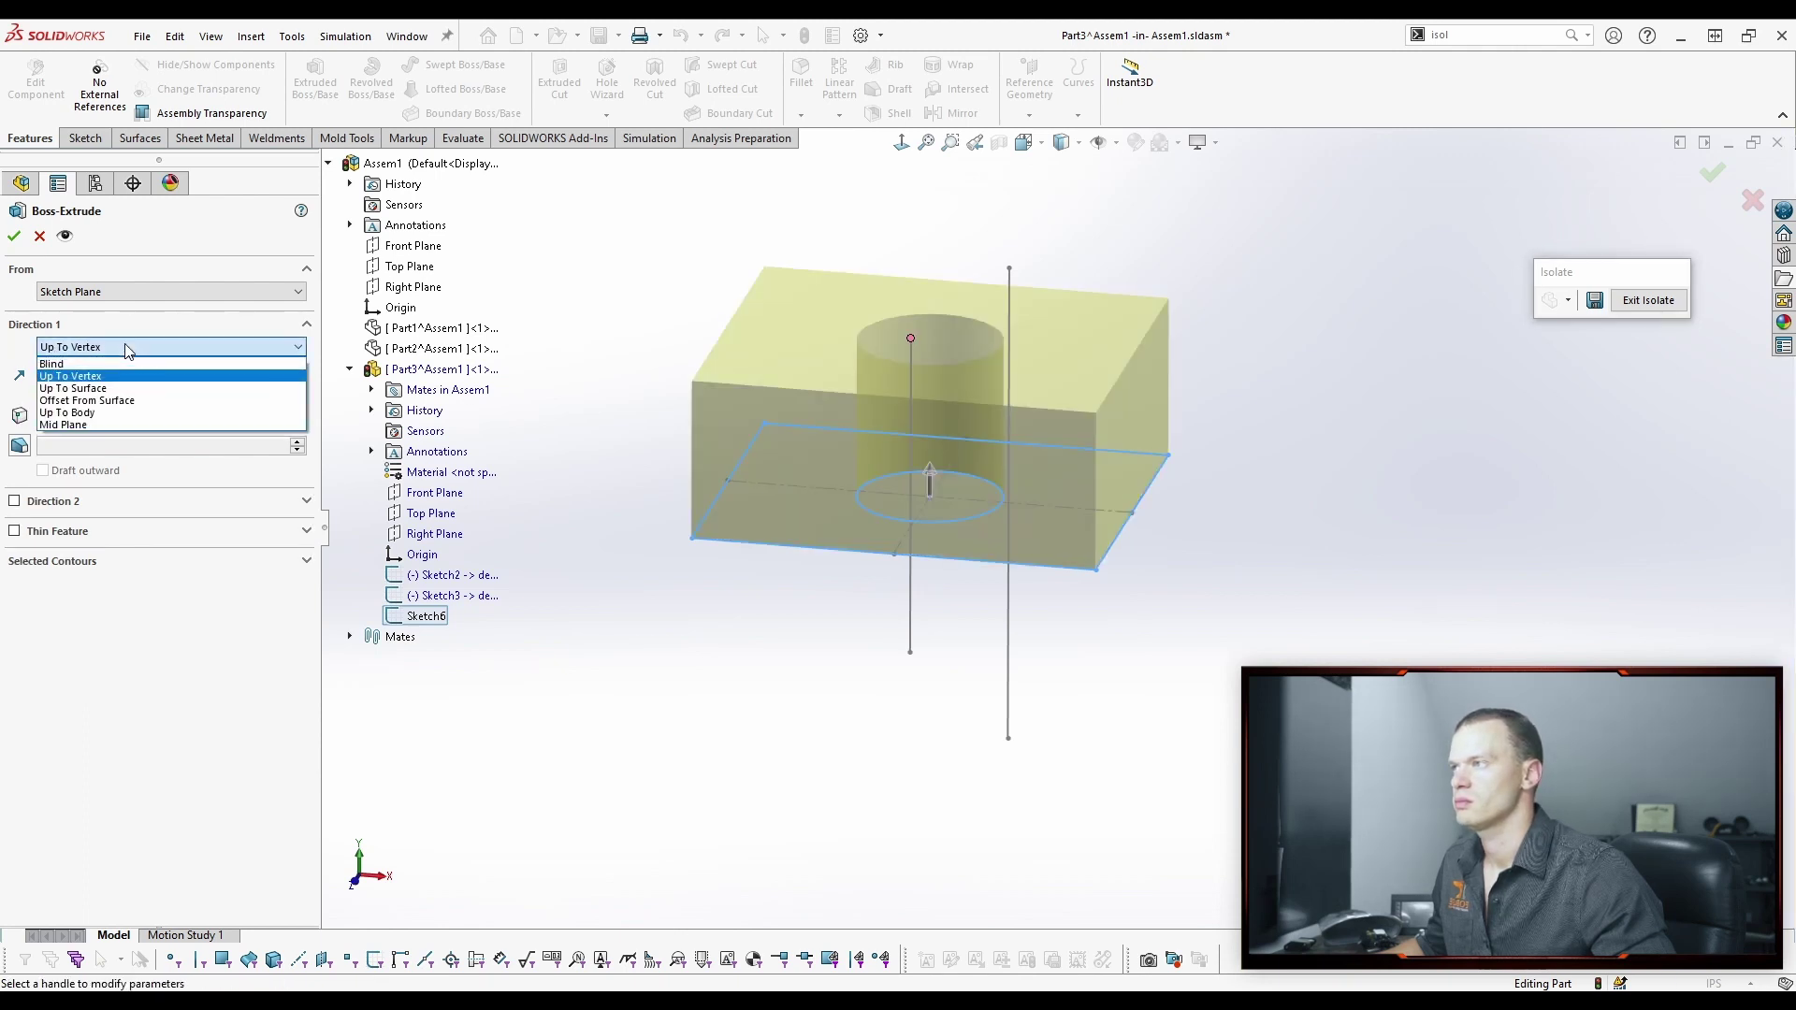
left_click(14, 502)
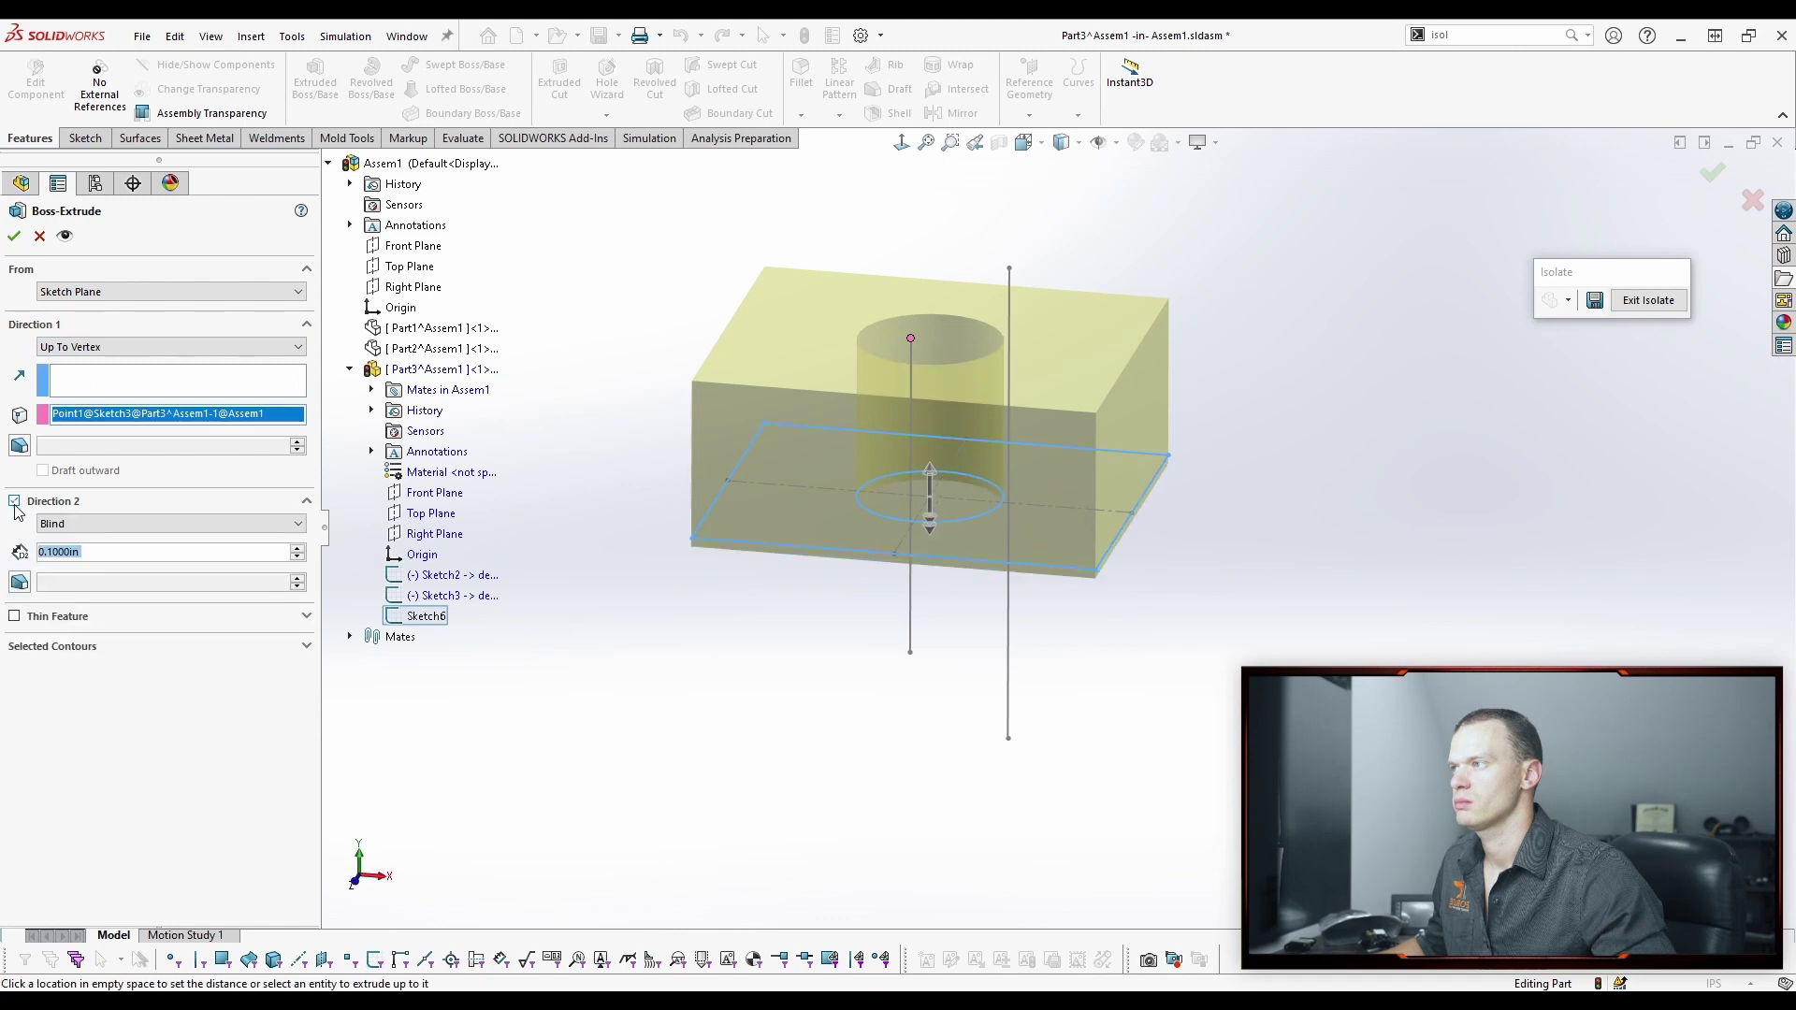
left_click(126, 524)
left_click(123, 565)
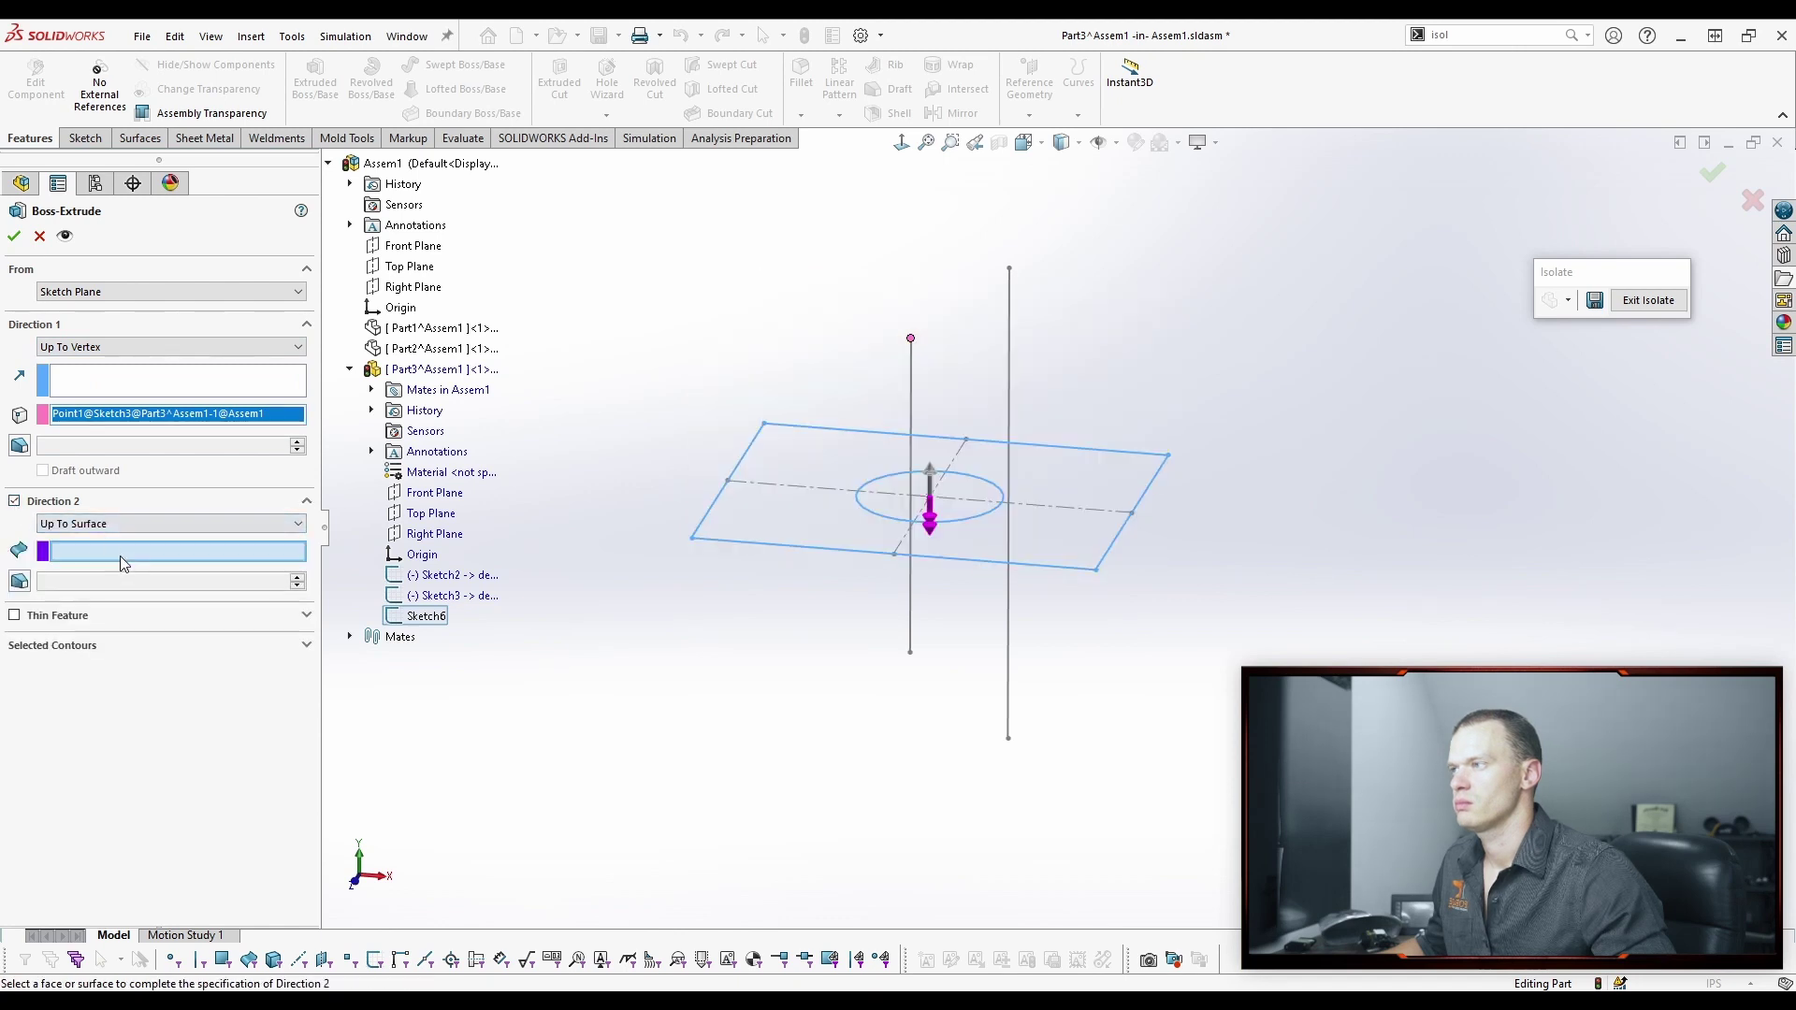
left_click(121, 524)
left_click(113, 557)
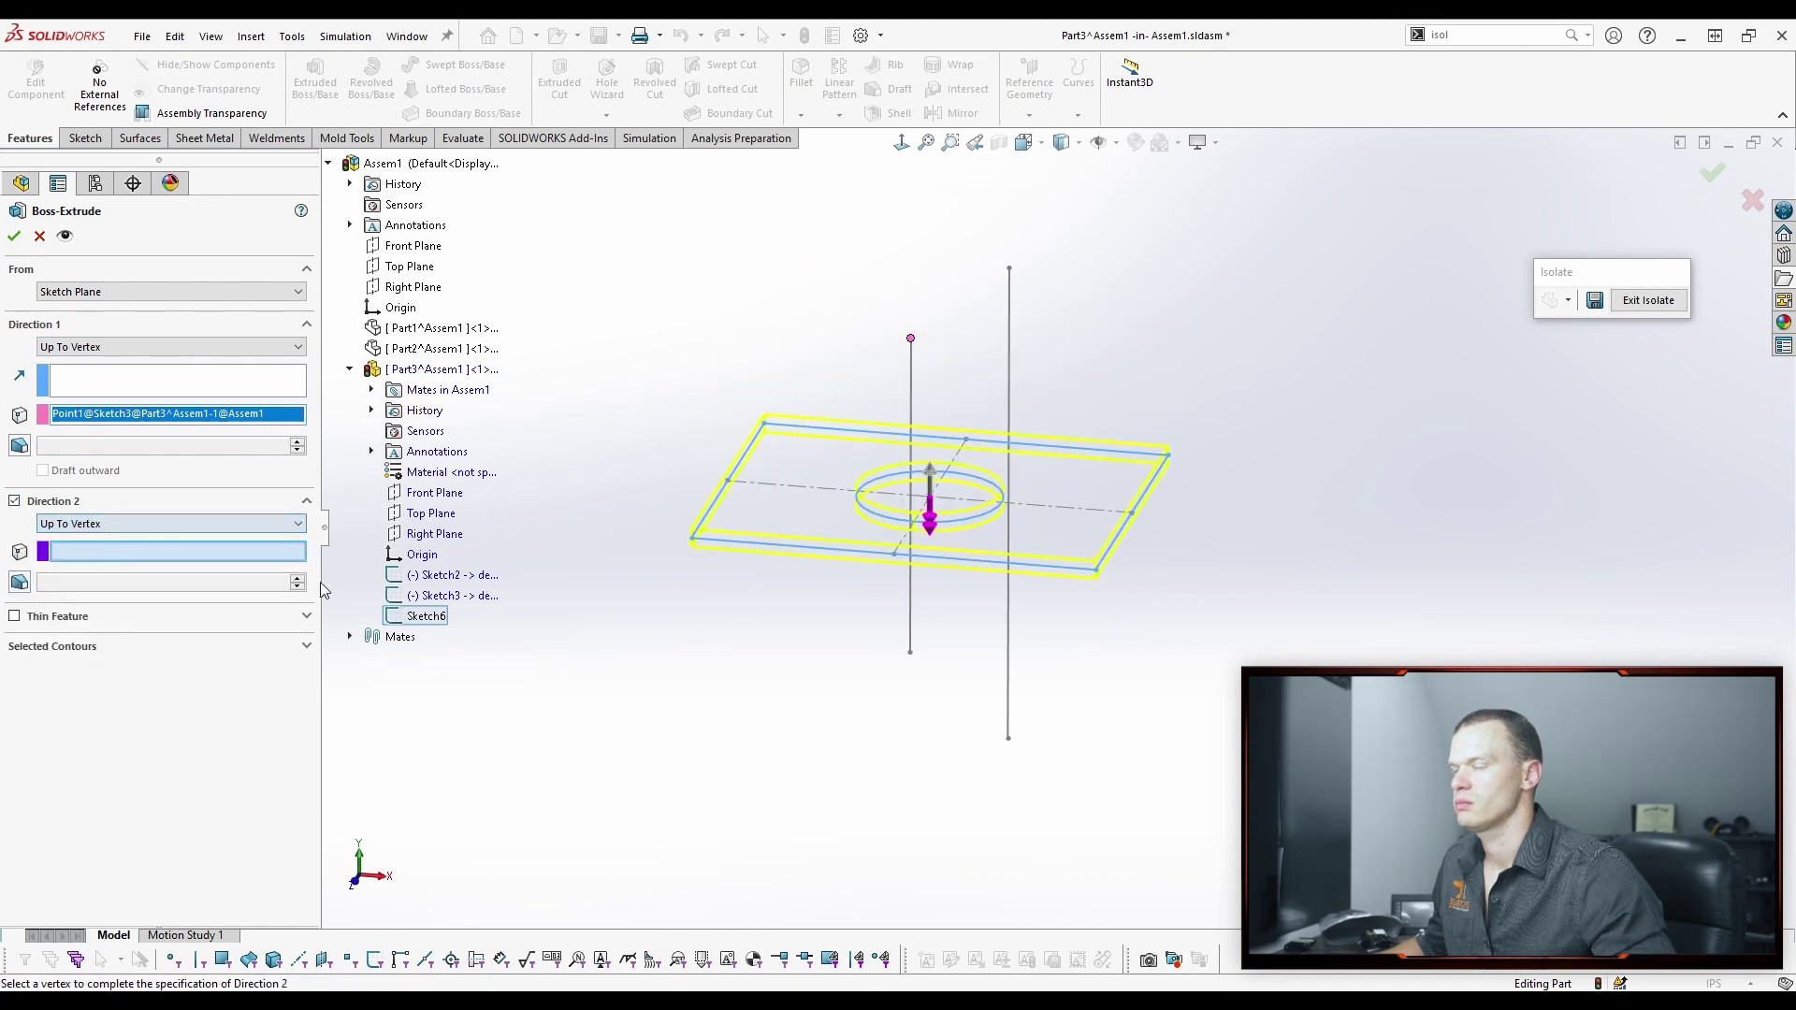
left_click(910, 652)
key("Return")
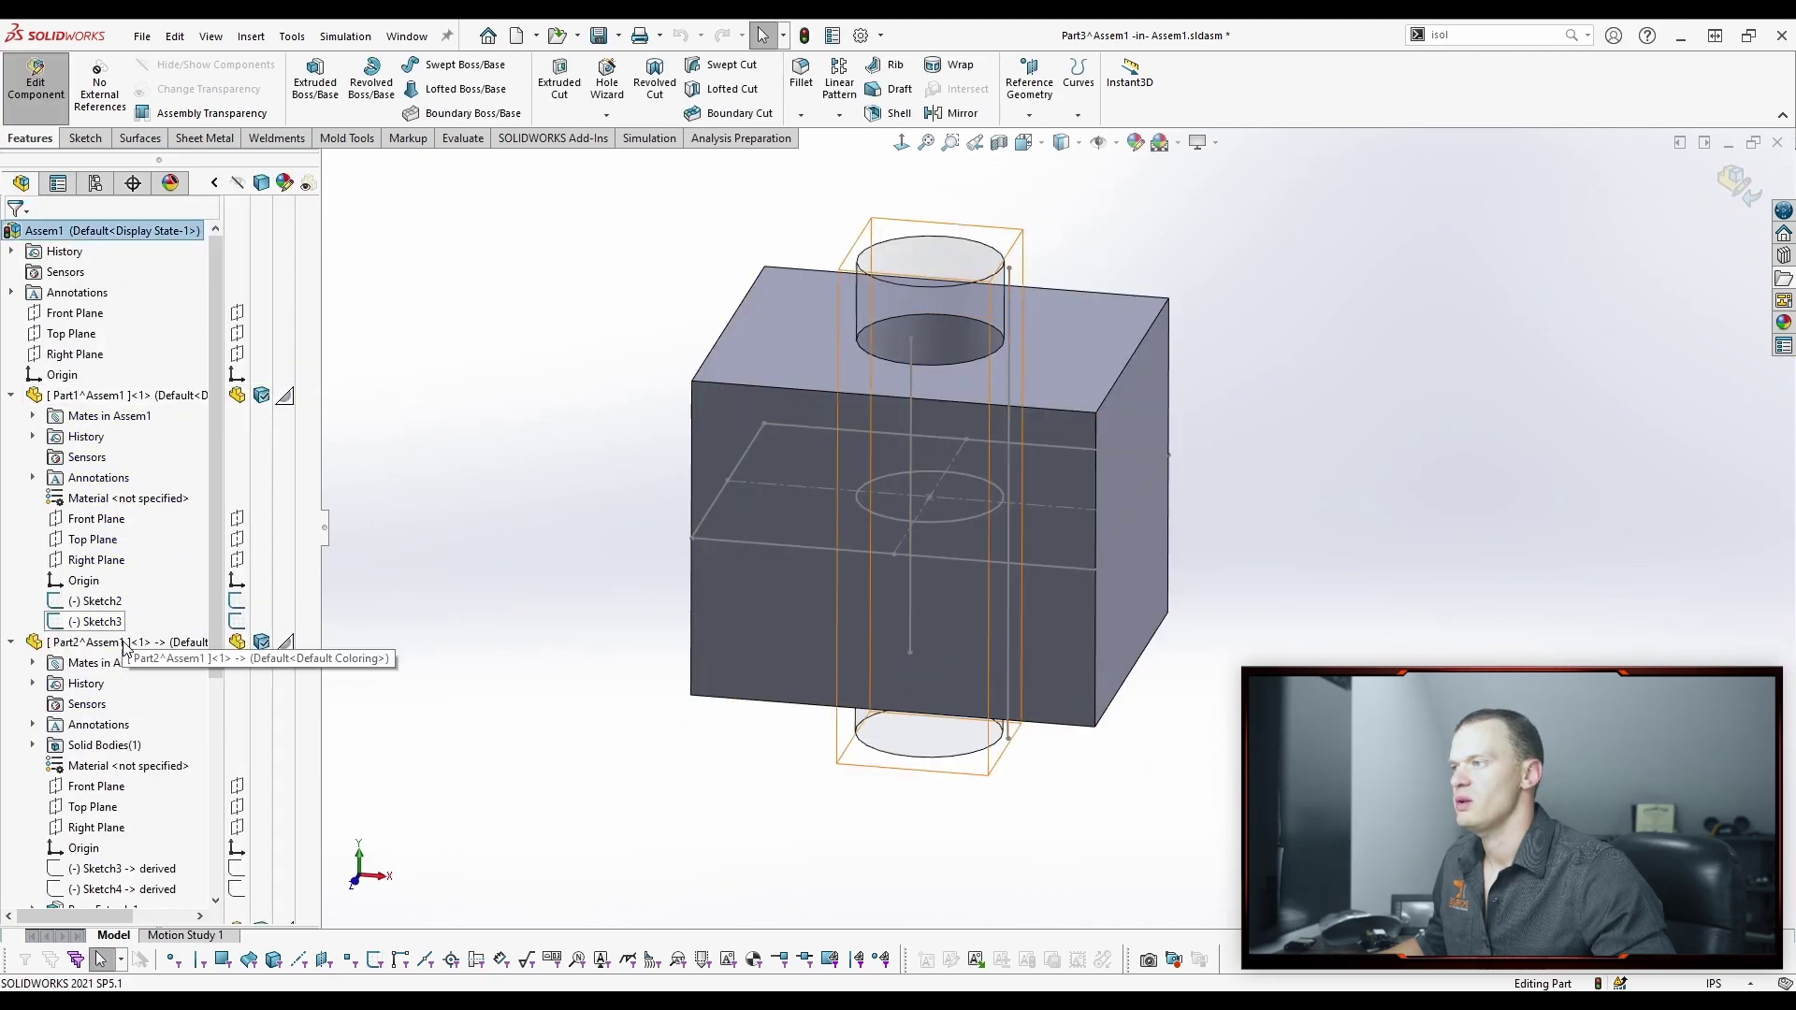
left_click(1740, 184)
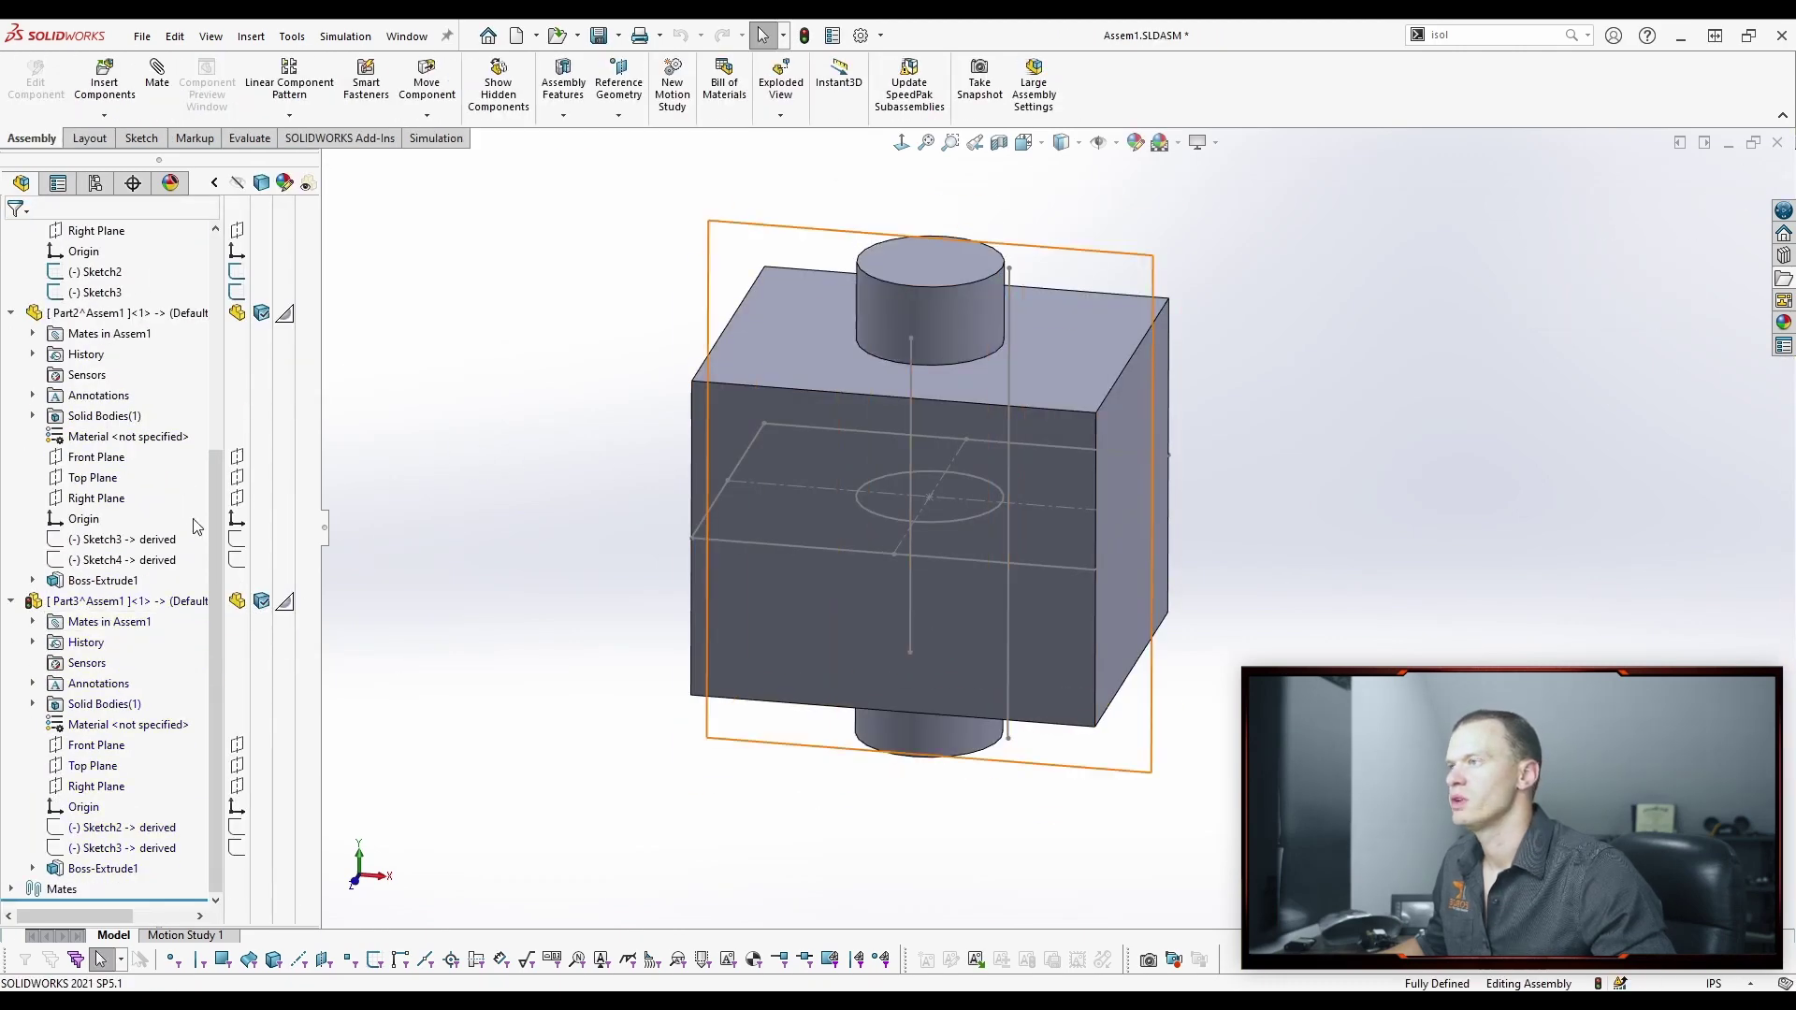
Examine the first part and its master Sketch2 in the assembly tree.
scroll(196, 525, "up", 5)
left_click(77, 395)
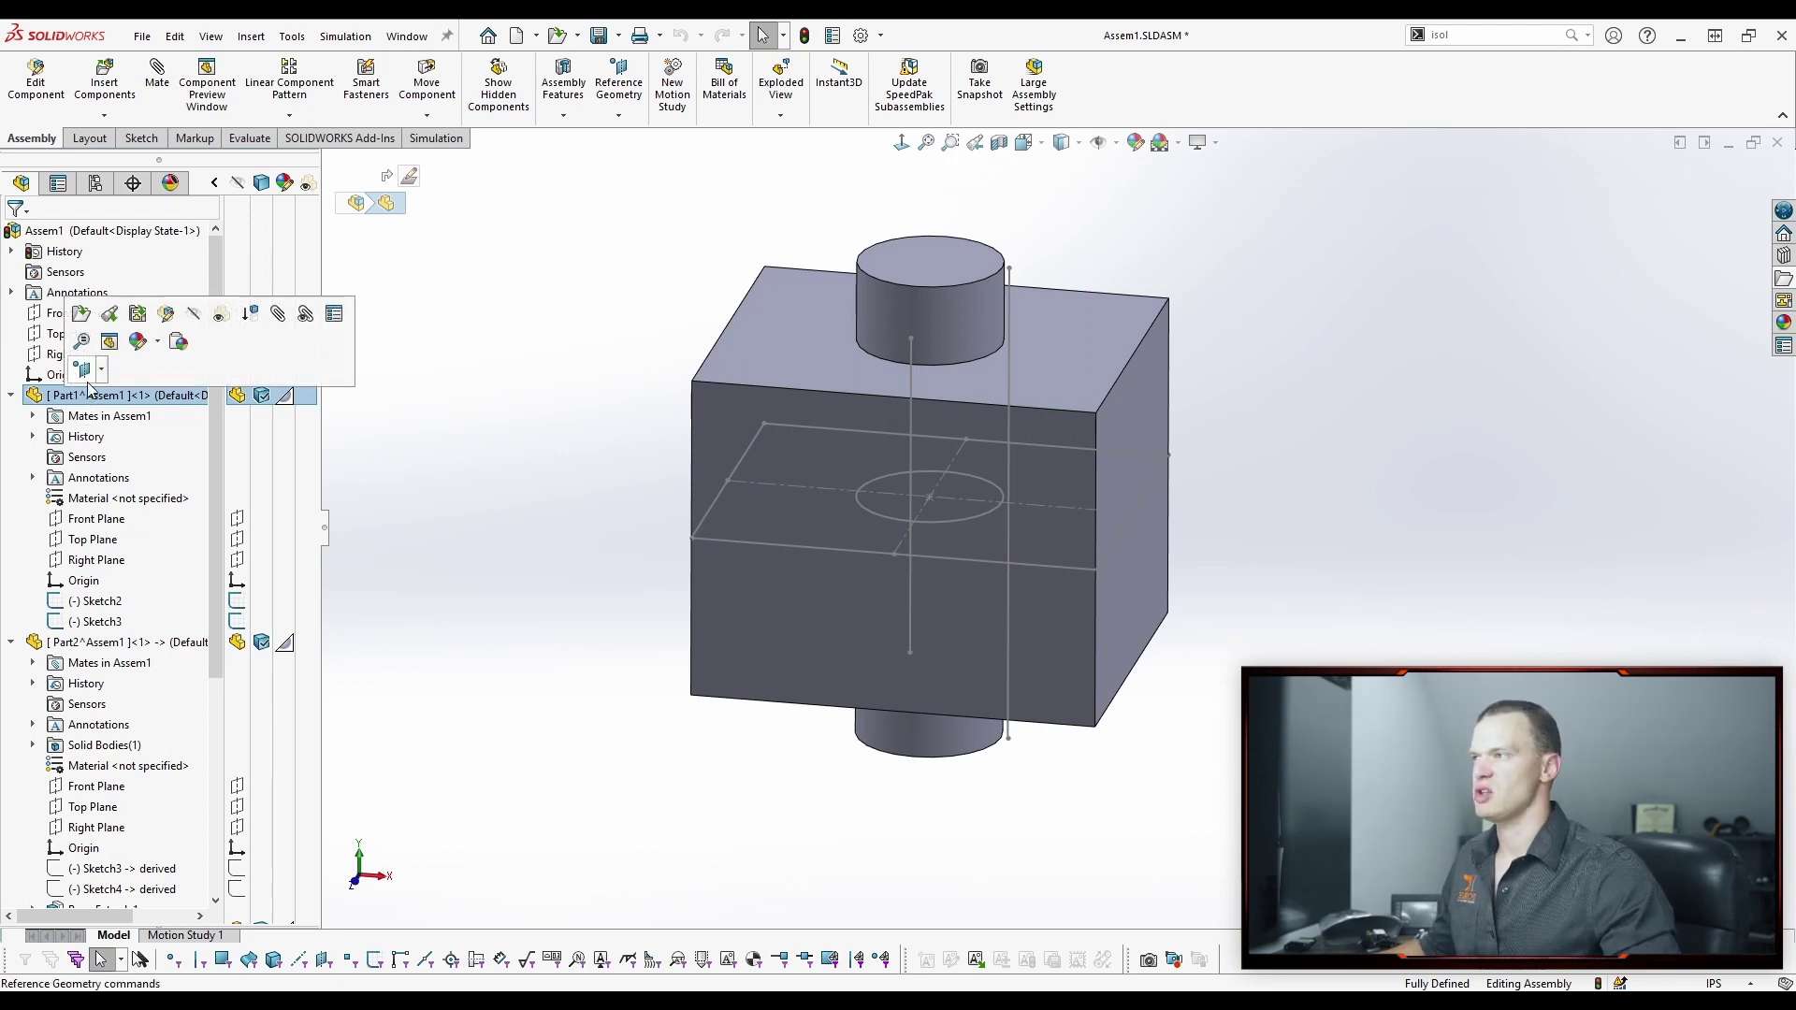
left_click(94, 600)
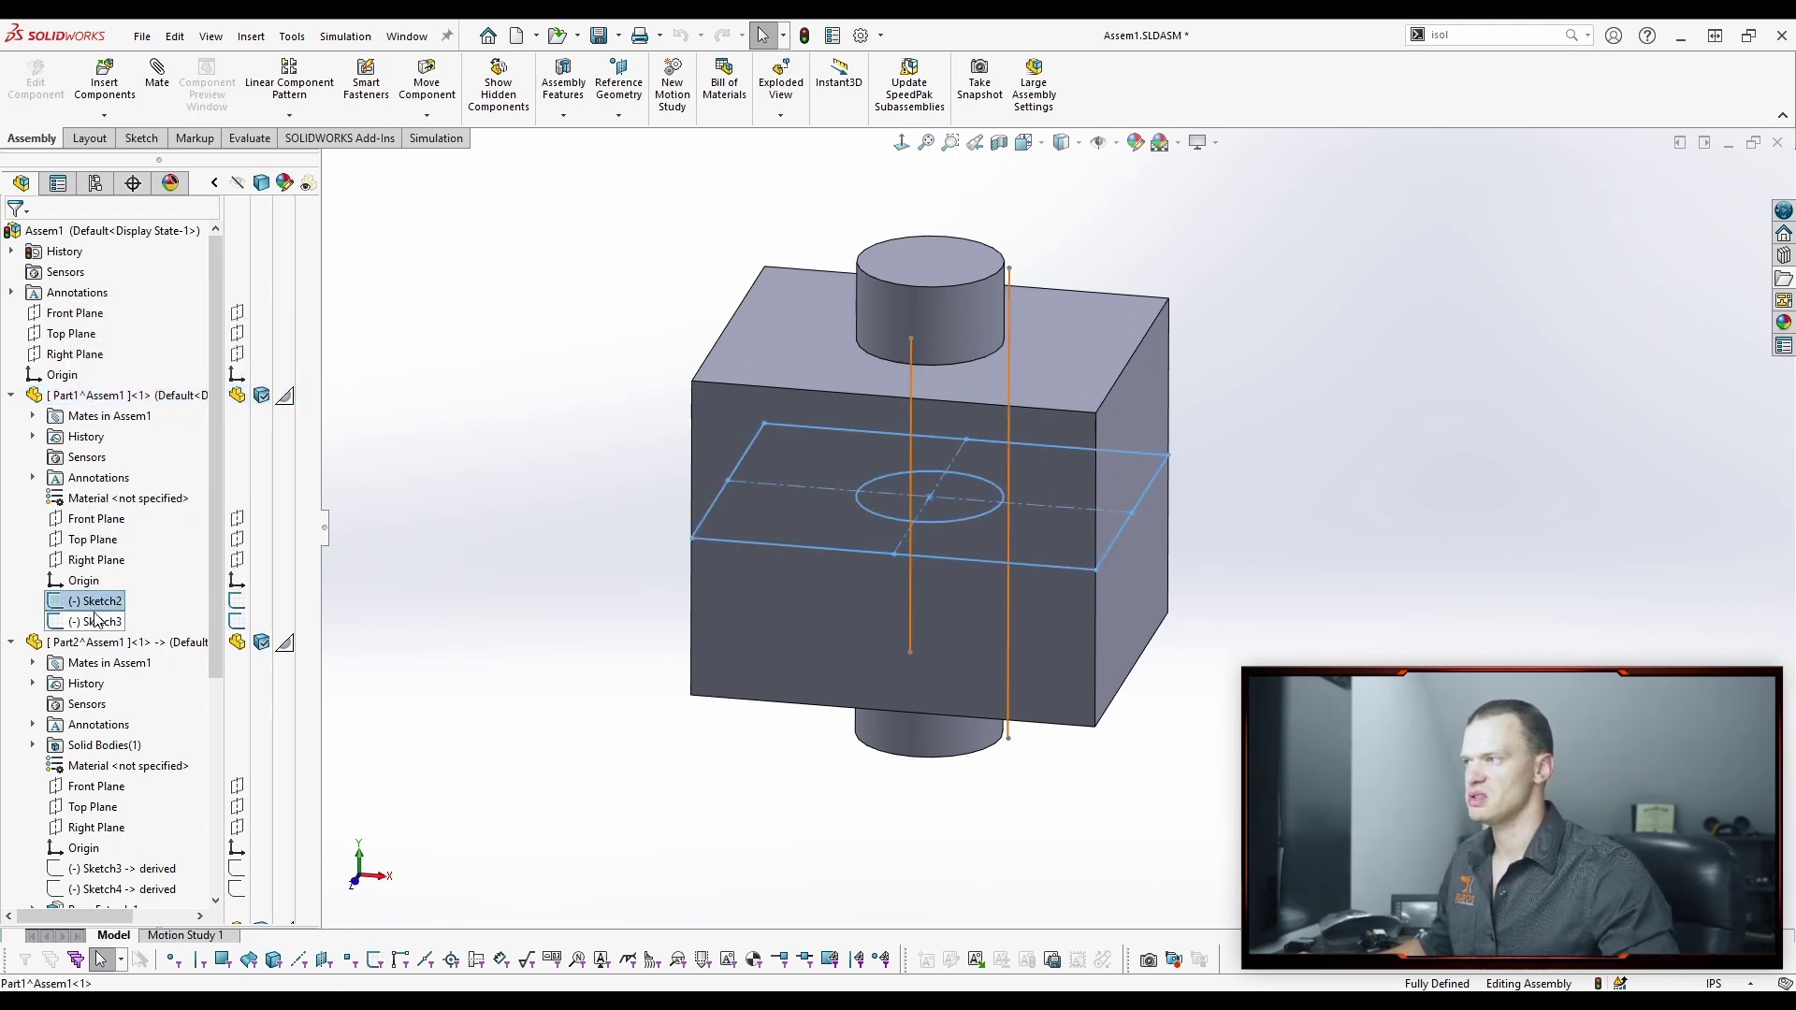
left_click(511, 509)
scroll(117, 615, "down", 2)
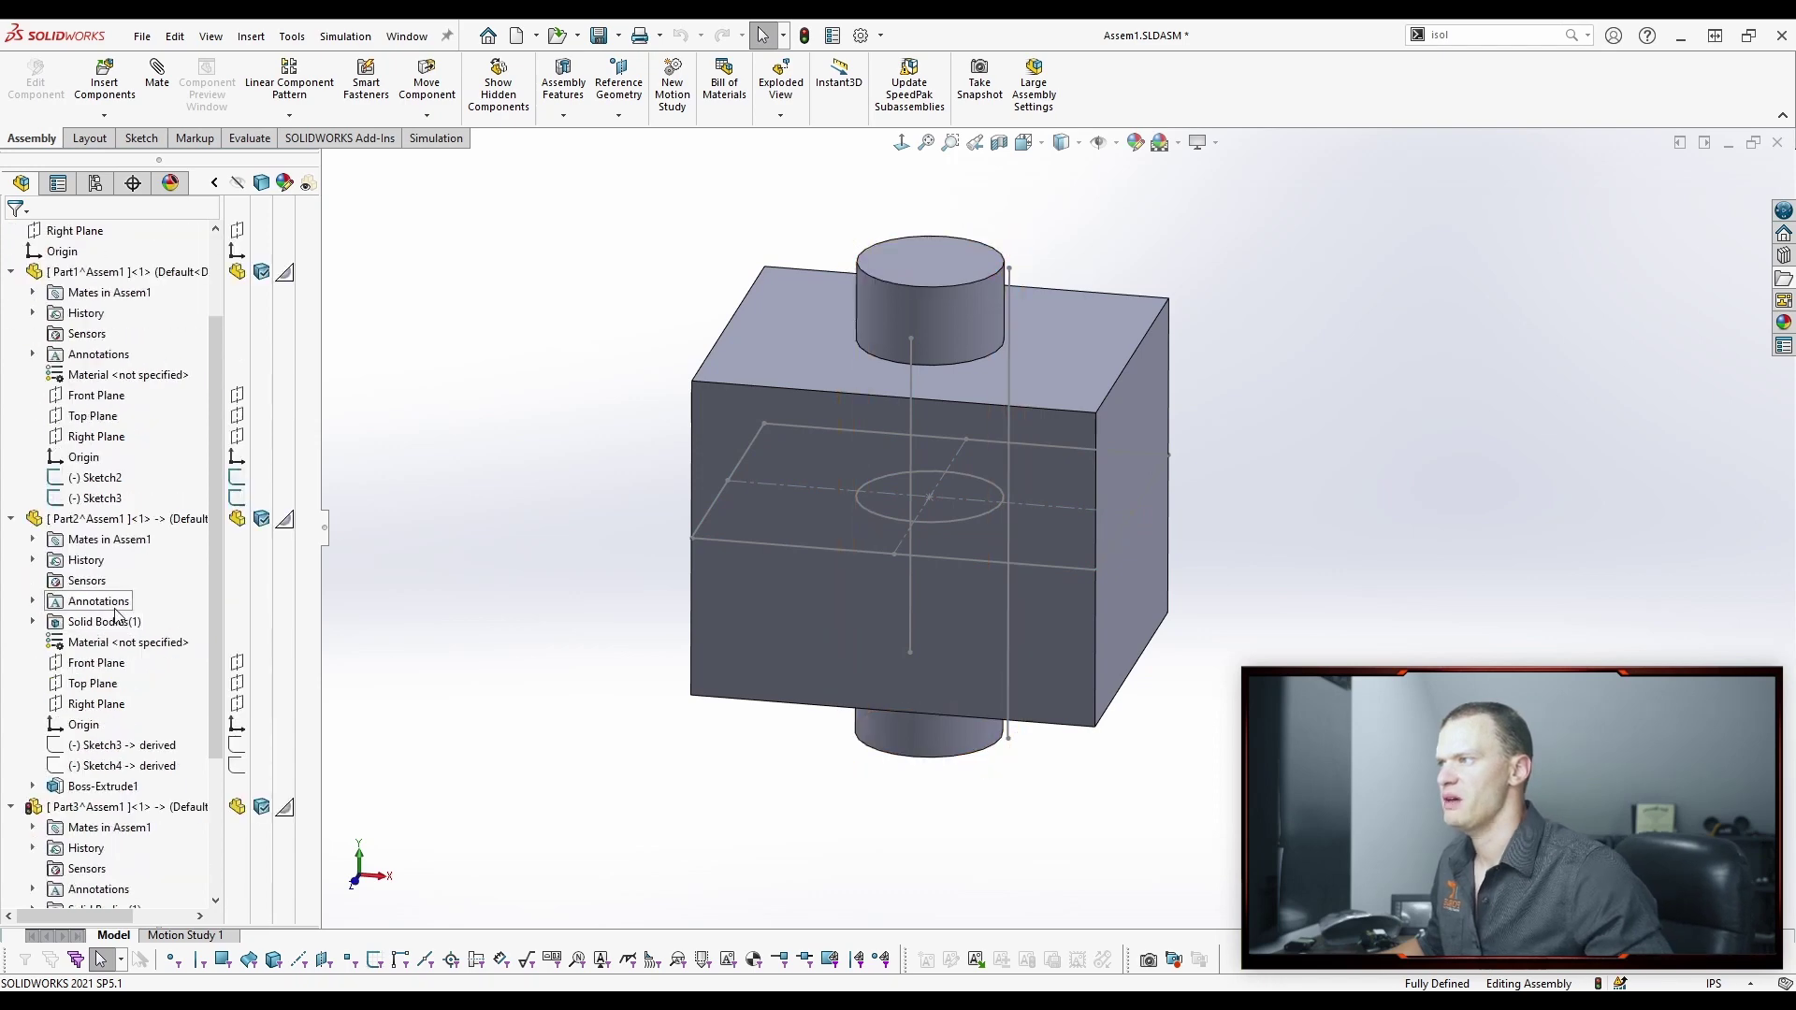
Expand the second and third parts' Boss-Extrude features and examine their profile sketches and the third part's derived sketches.
left_click(75, 519)
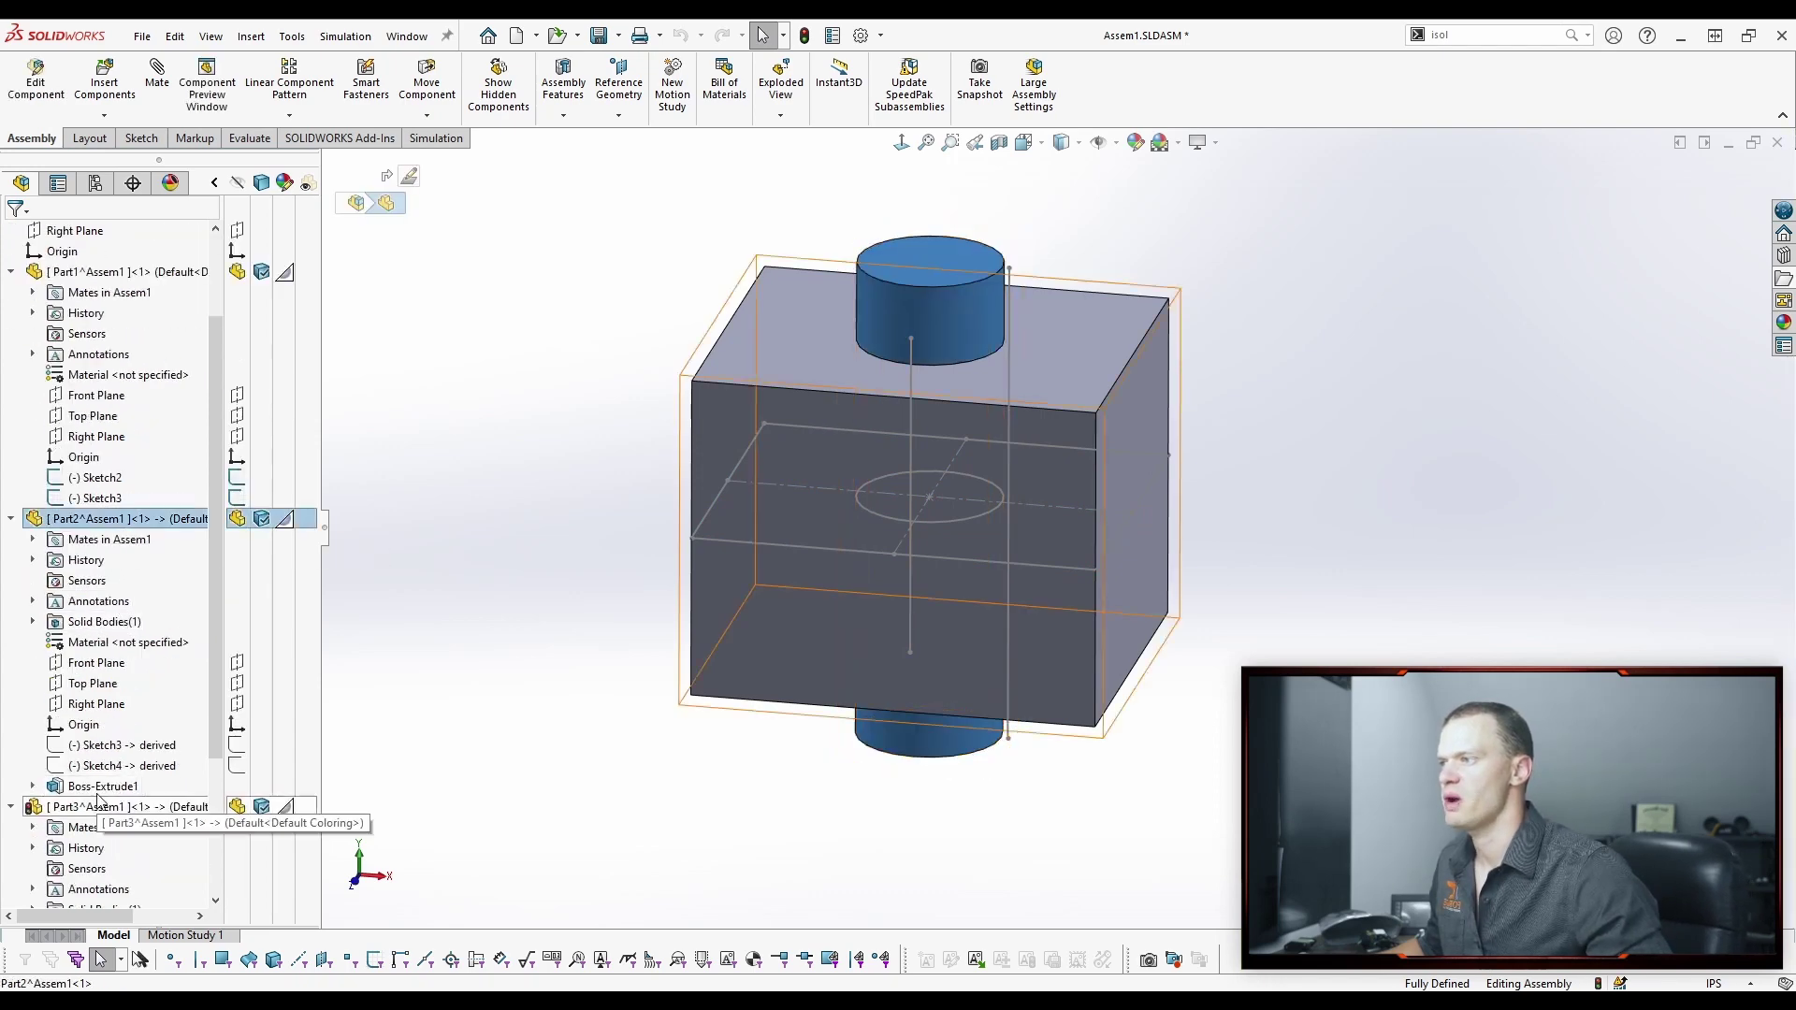
scroll(157, 758, "down", 3)
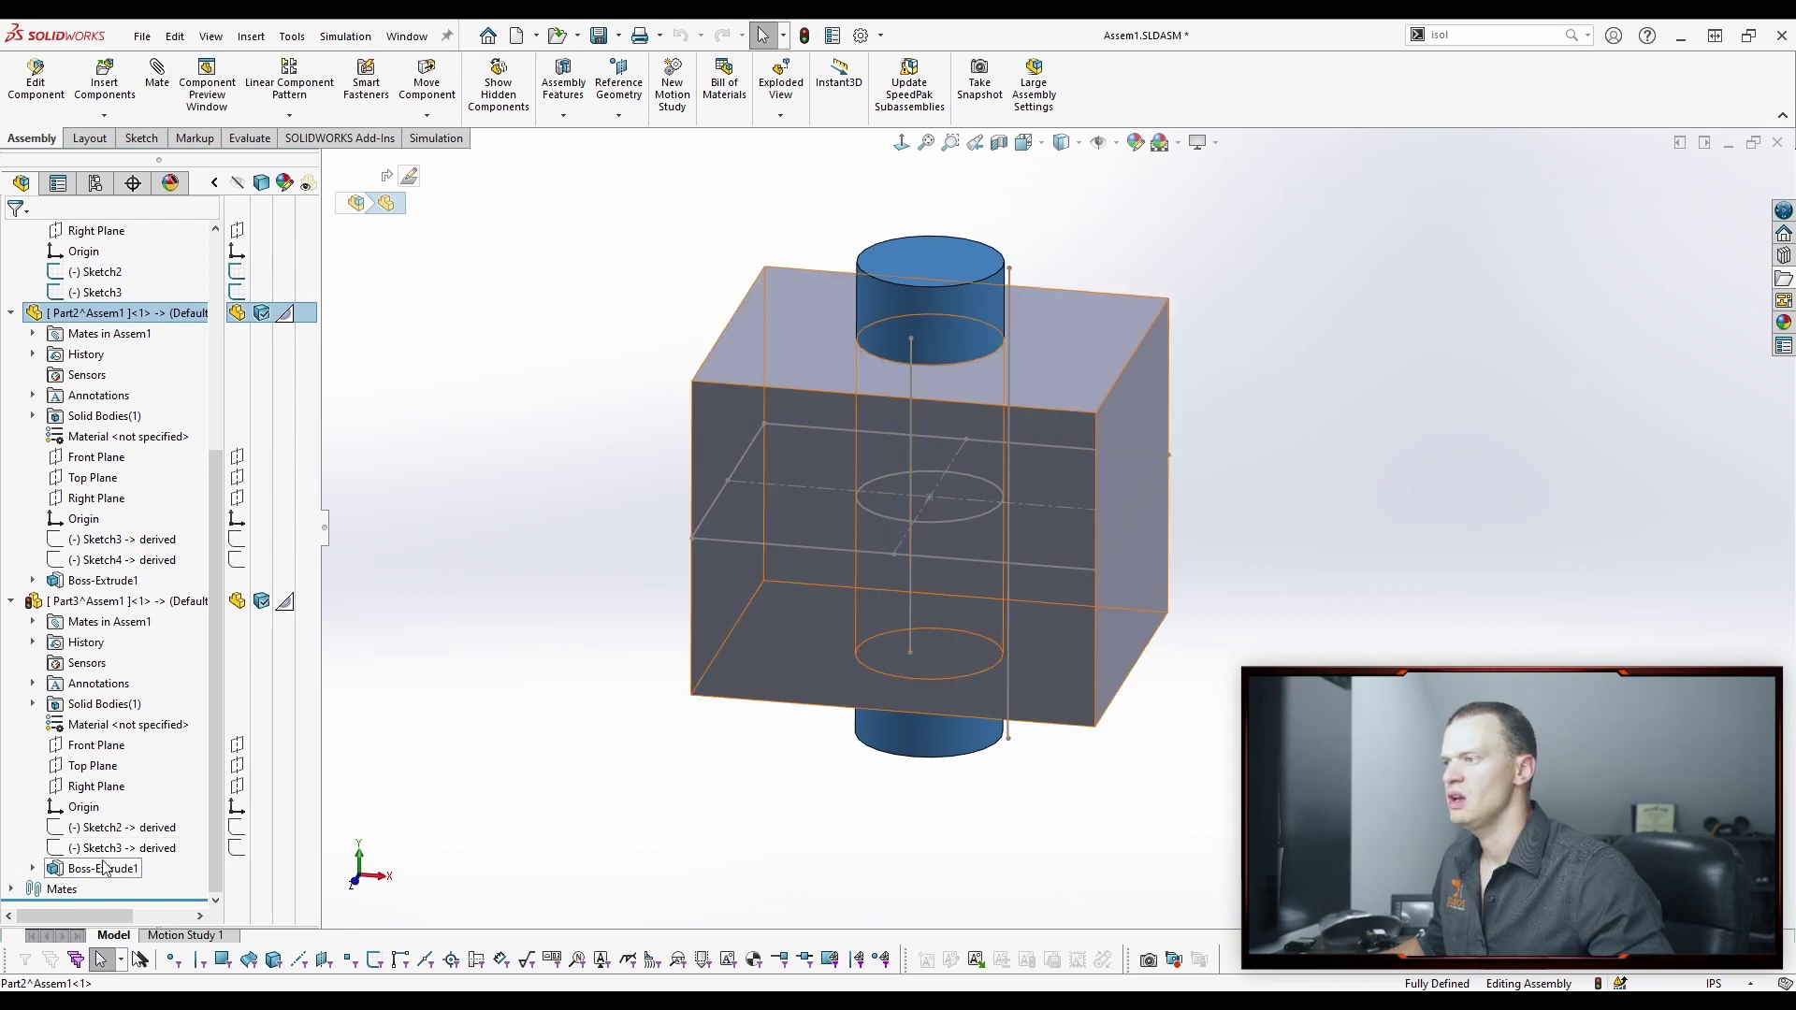
left_click(33, 580)
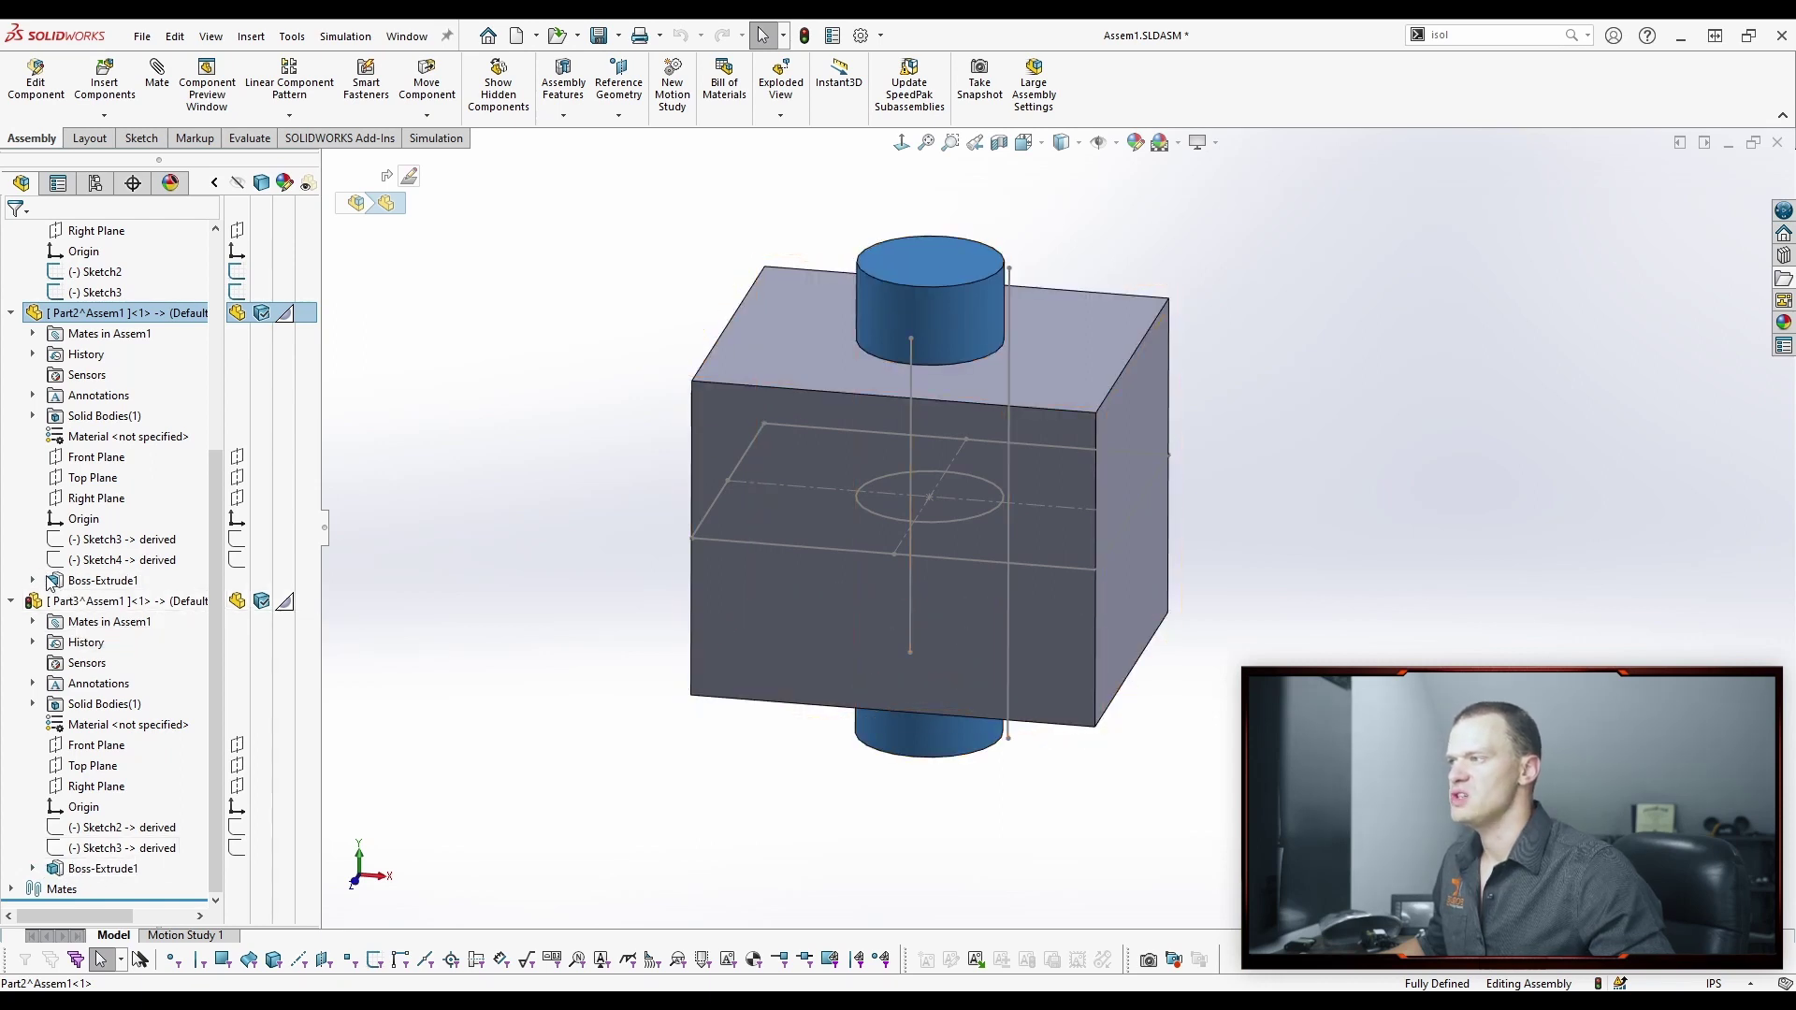
left_click(136, 601)
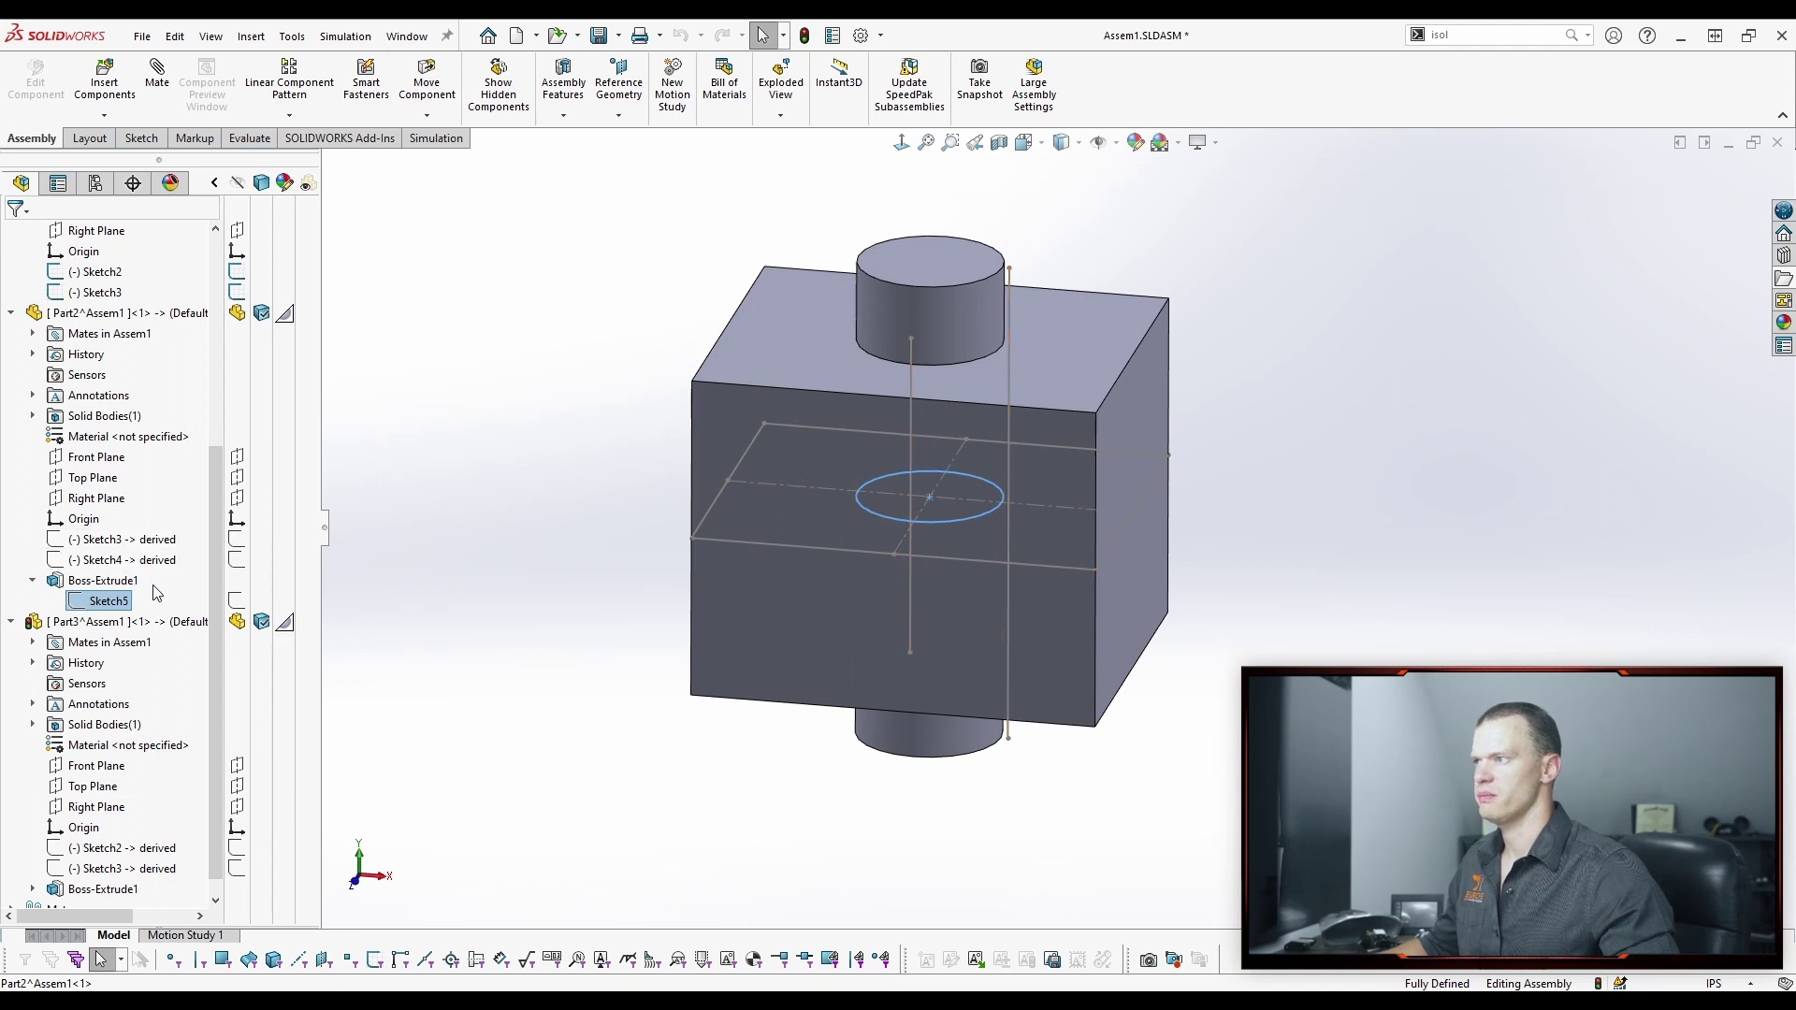
left_click(33, 888)
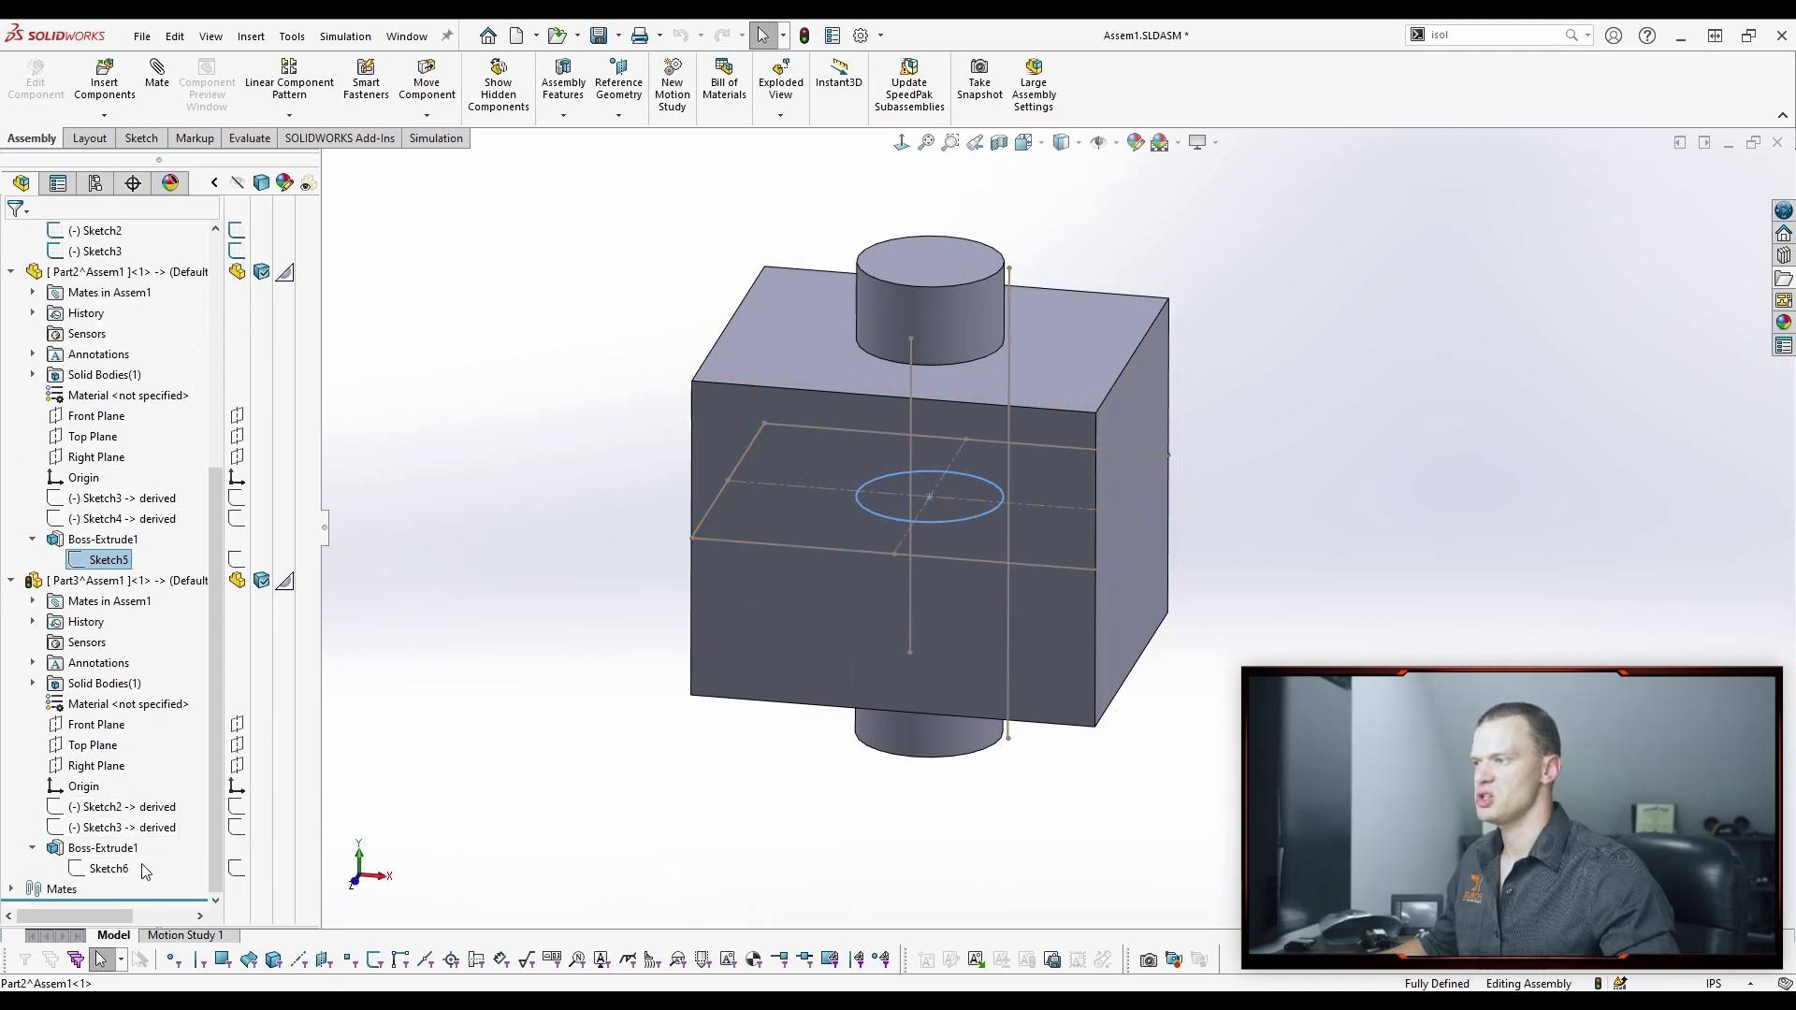
left_click(94, 806, "ctrl")
left_click(94, 827, "ctrl")
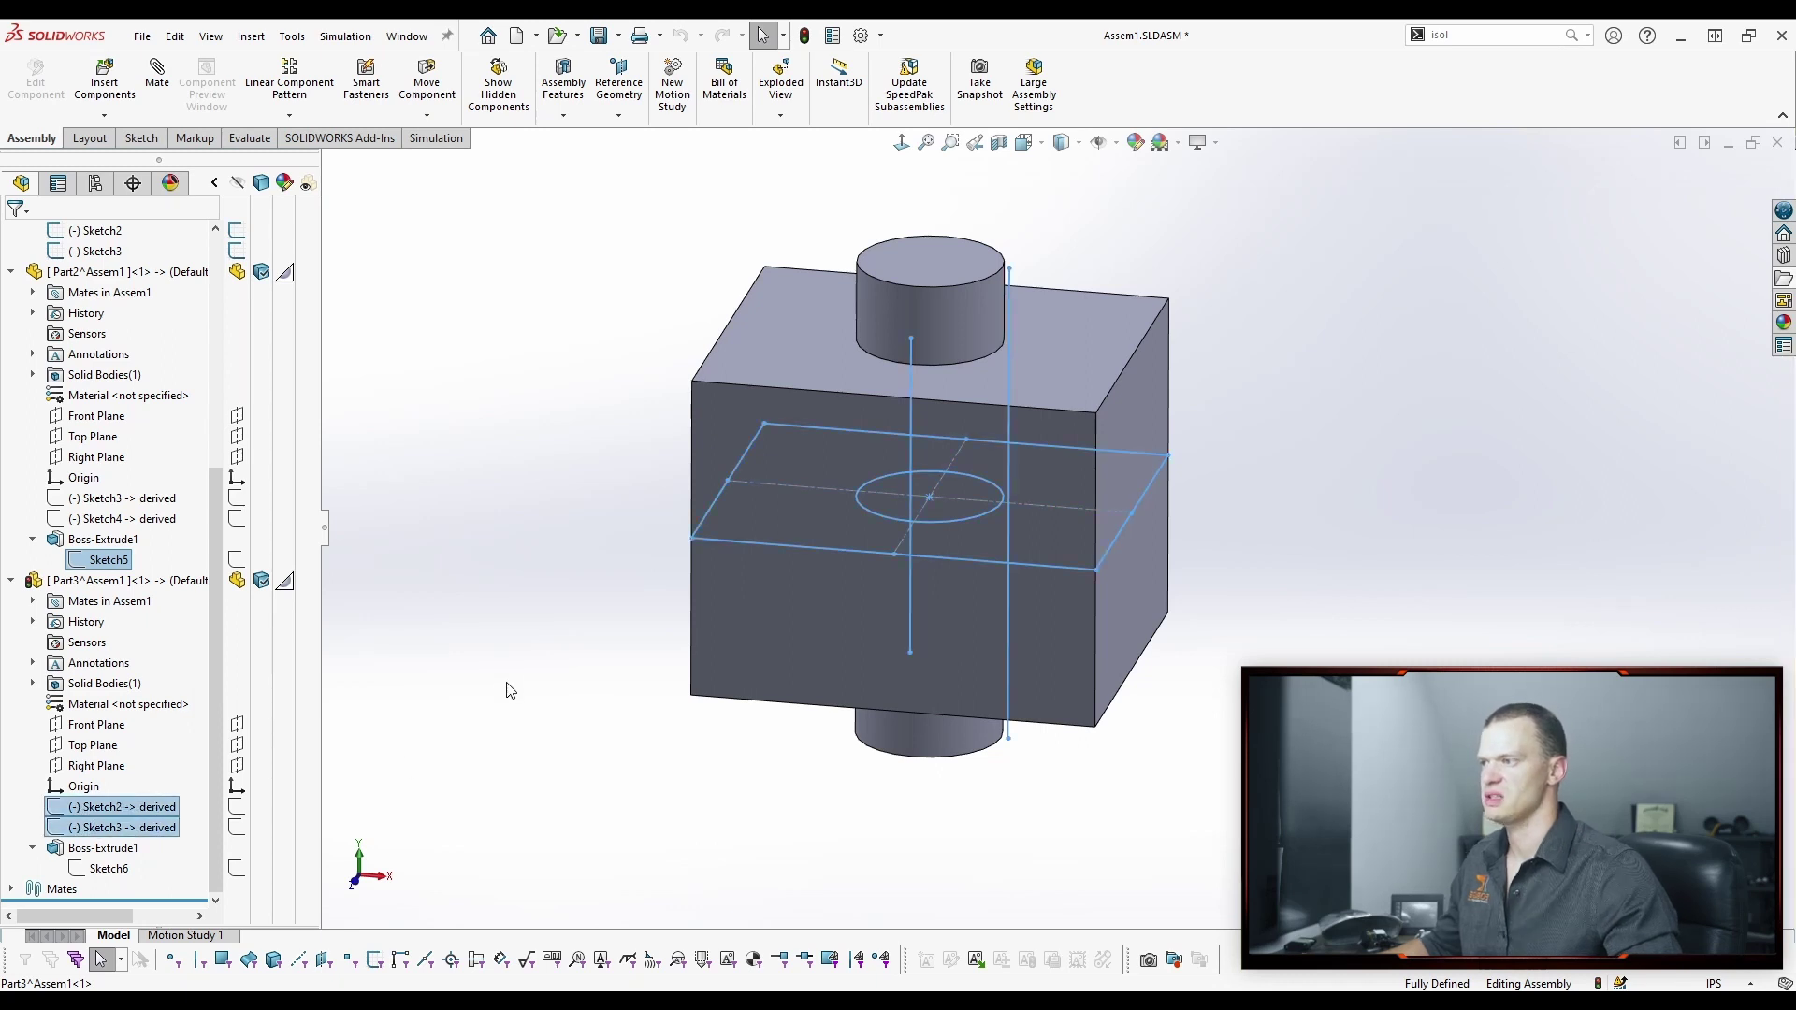
left_click(563, 543)
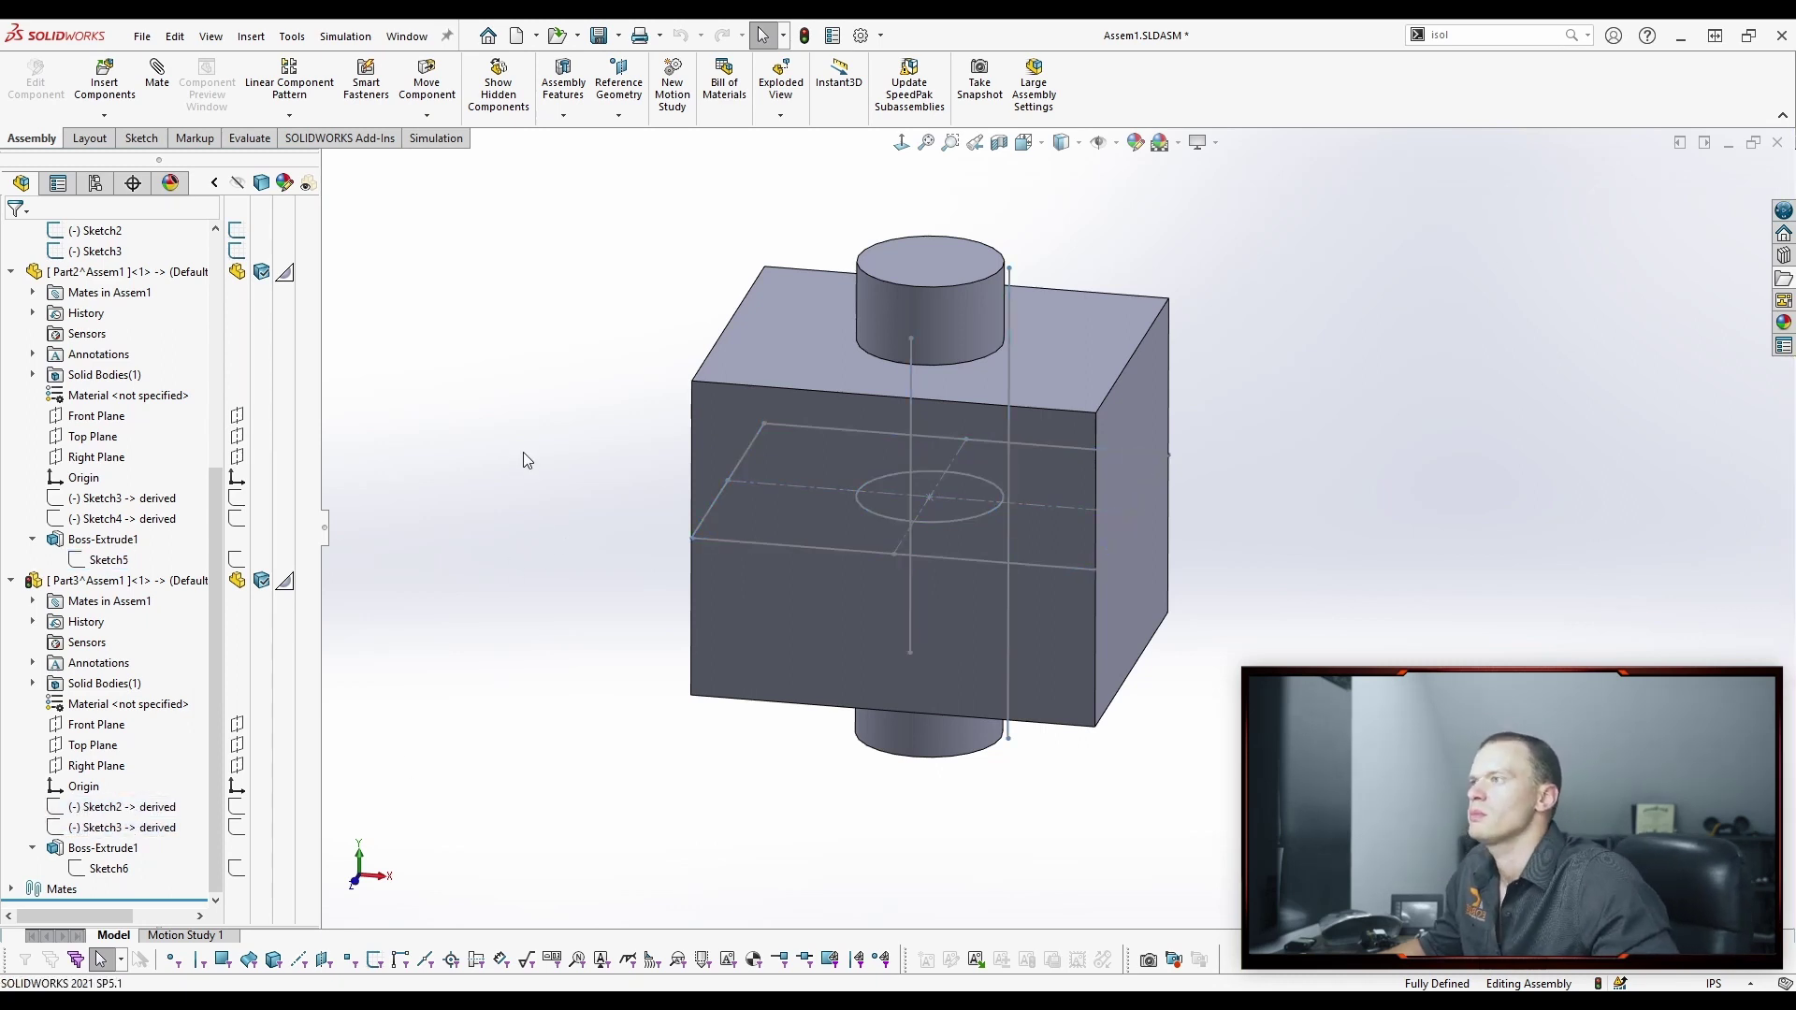
Edit the first part's Sketch2, shrinking the circle to about 0.825 in diameter and enlarging the rectangle freehand, and return to the assembly.
scroll(165, 506, "up", 6)
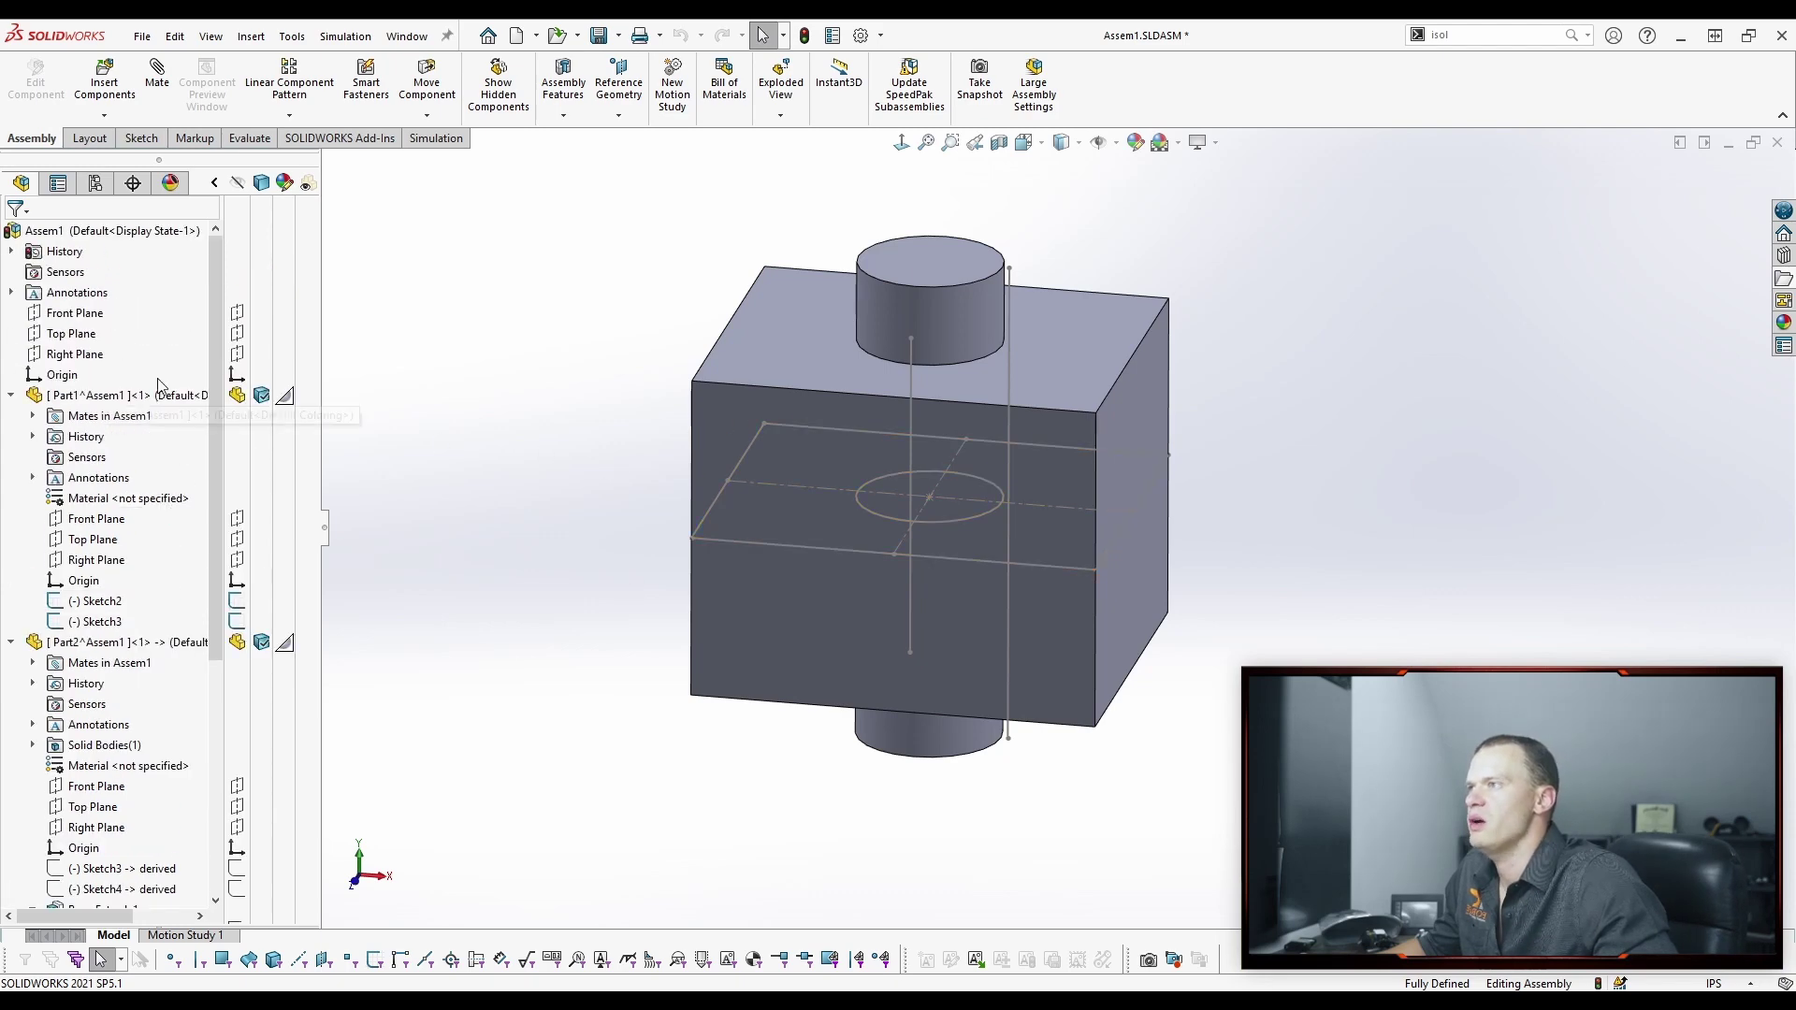
left_click(97, 601)
left_click(119, 523)
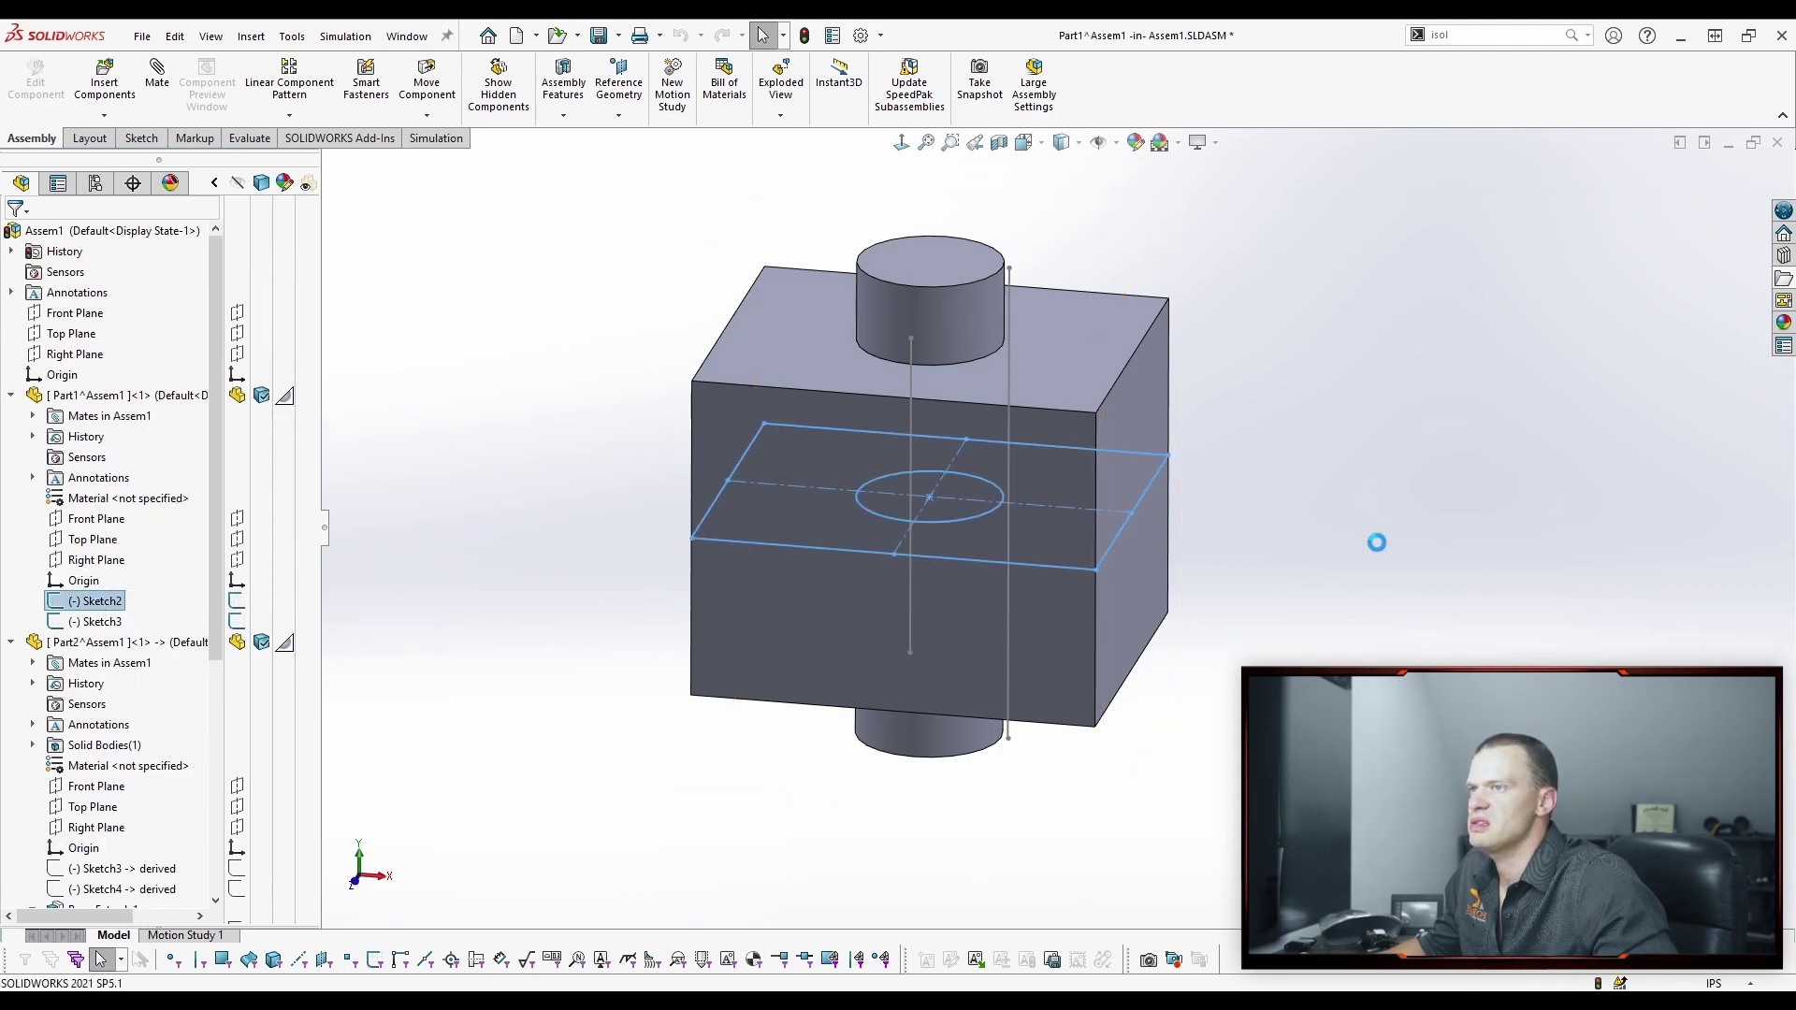
left_click(973, 509)
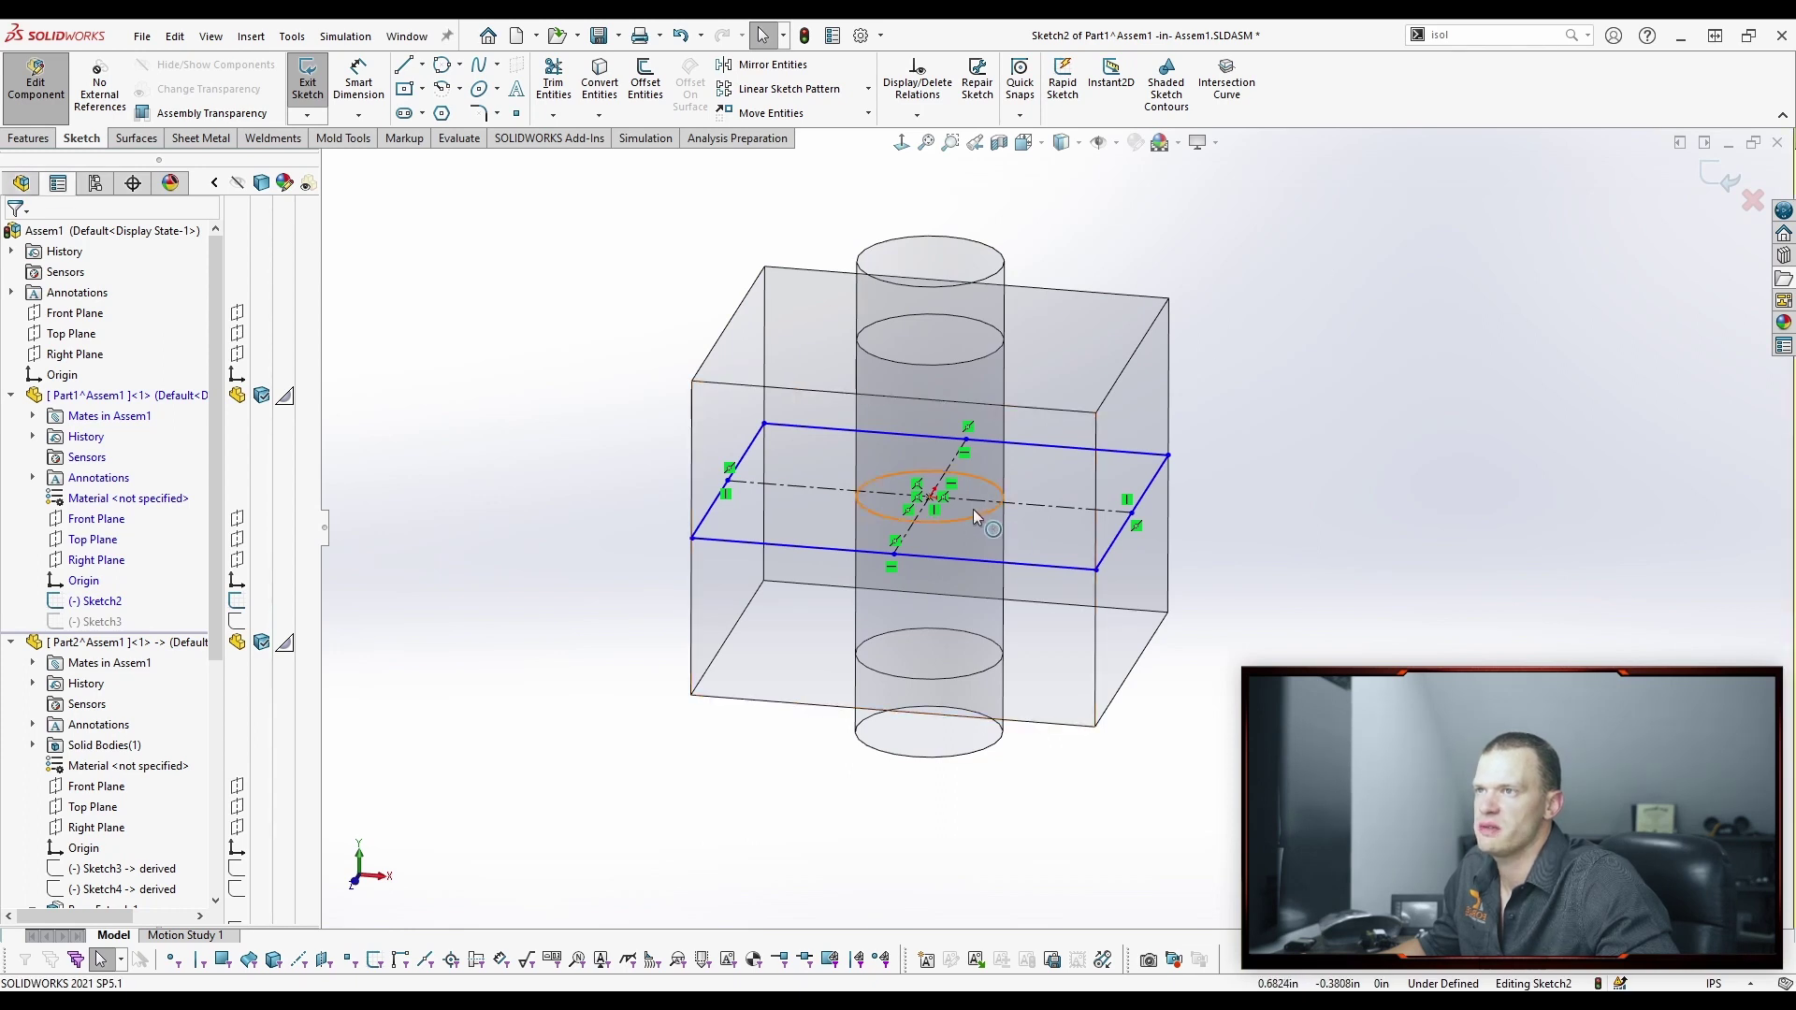
left_click_drag(966, 507, 960, 506)
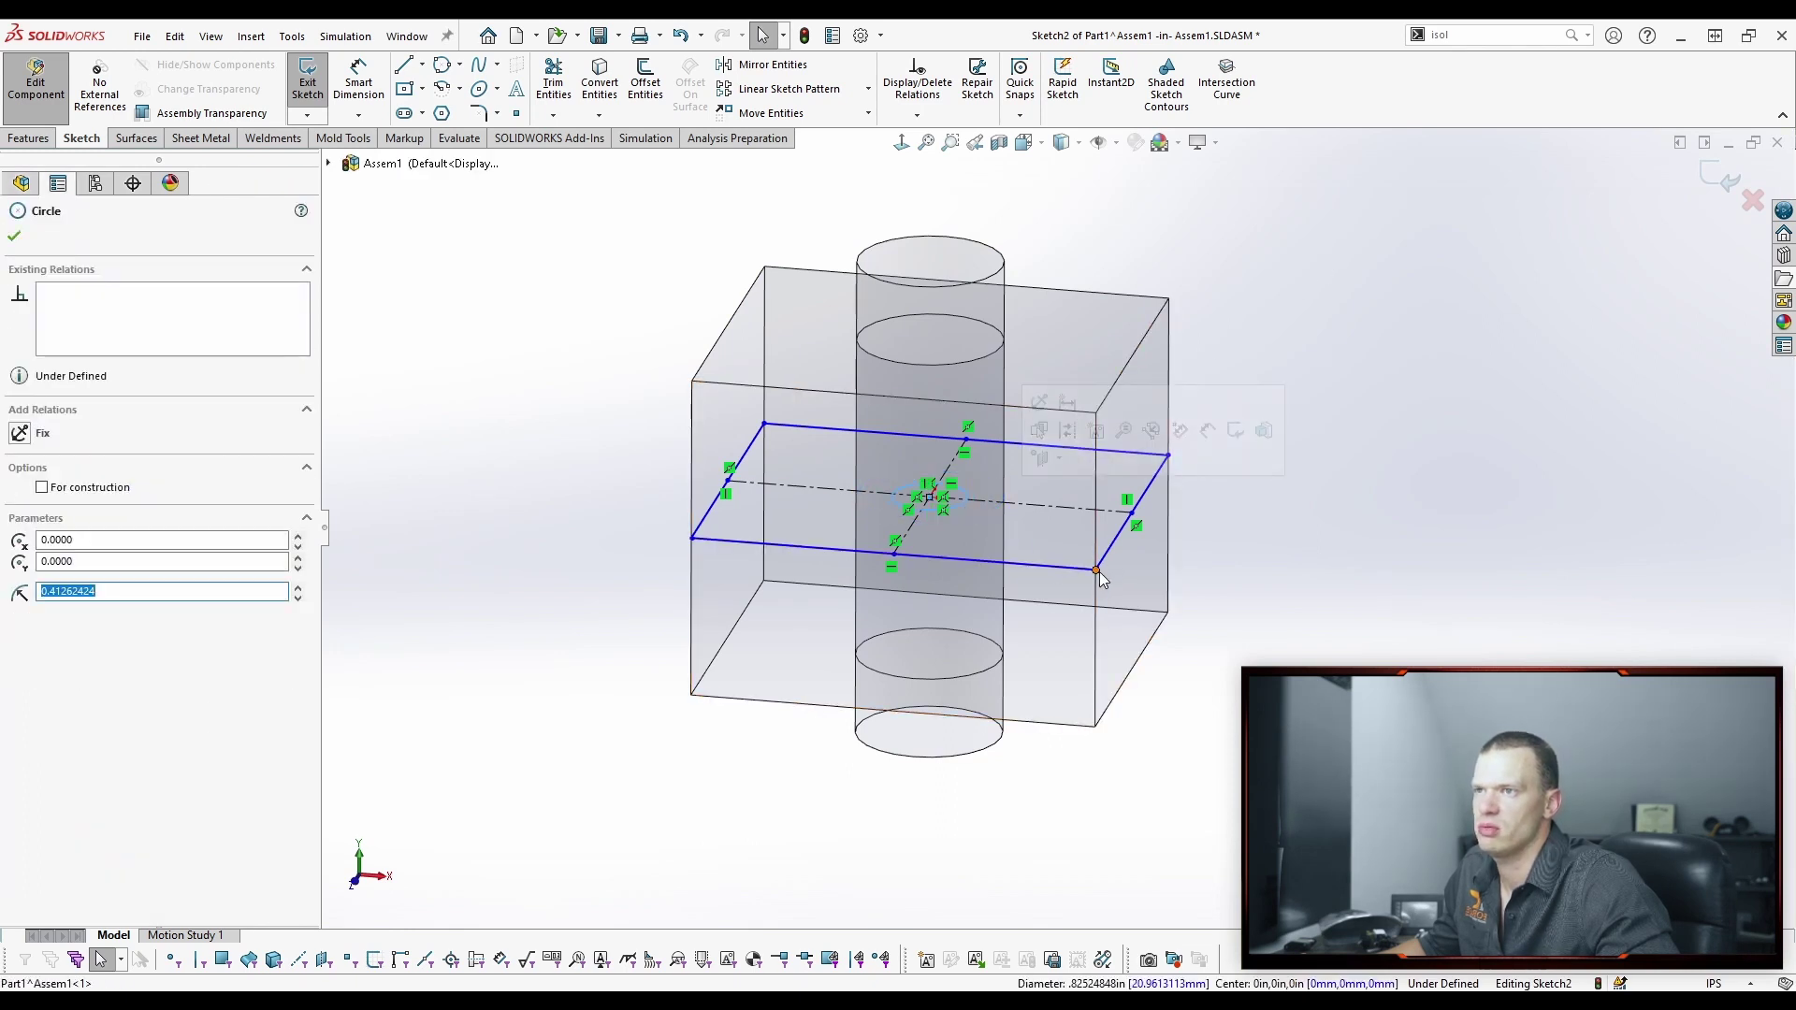
left_click_drag(1096, 569, 1149, 646)
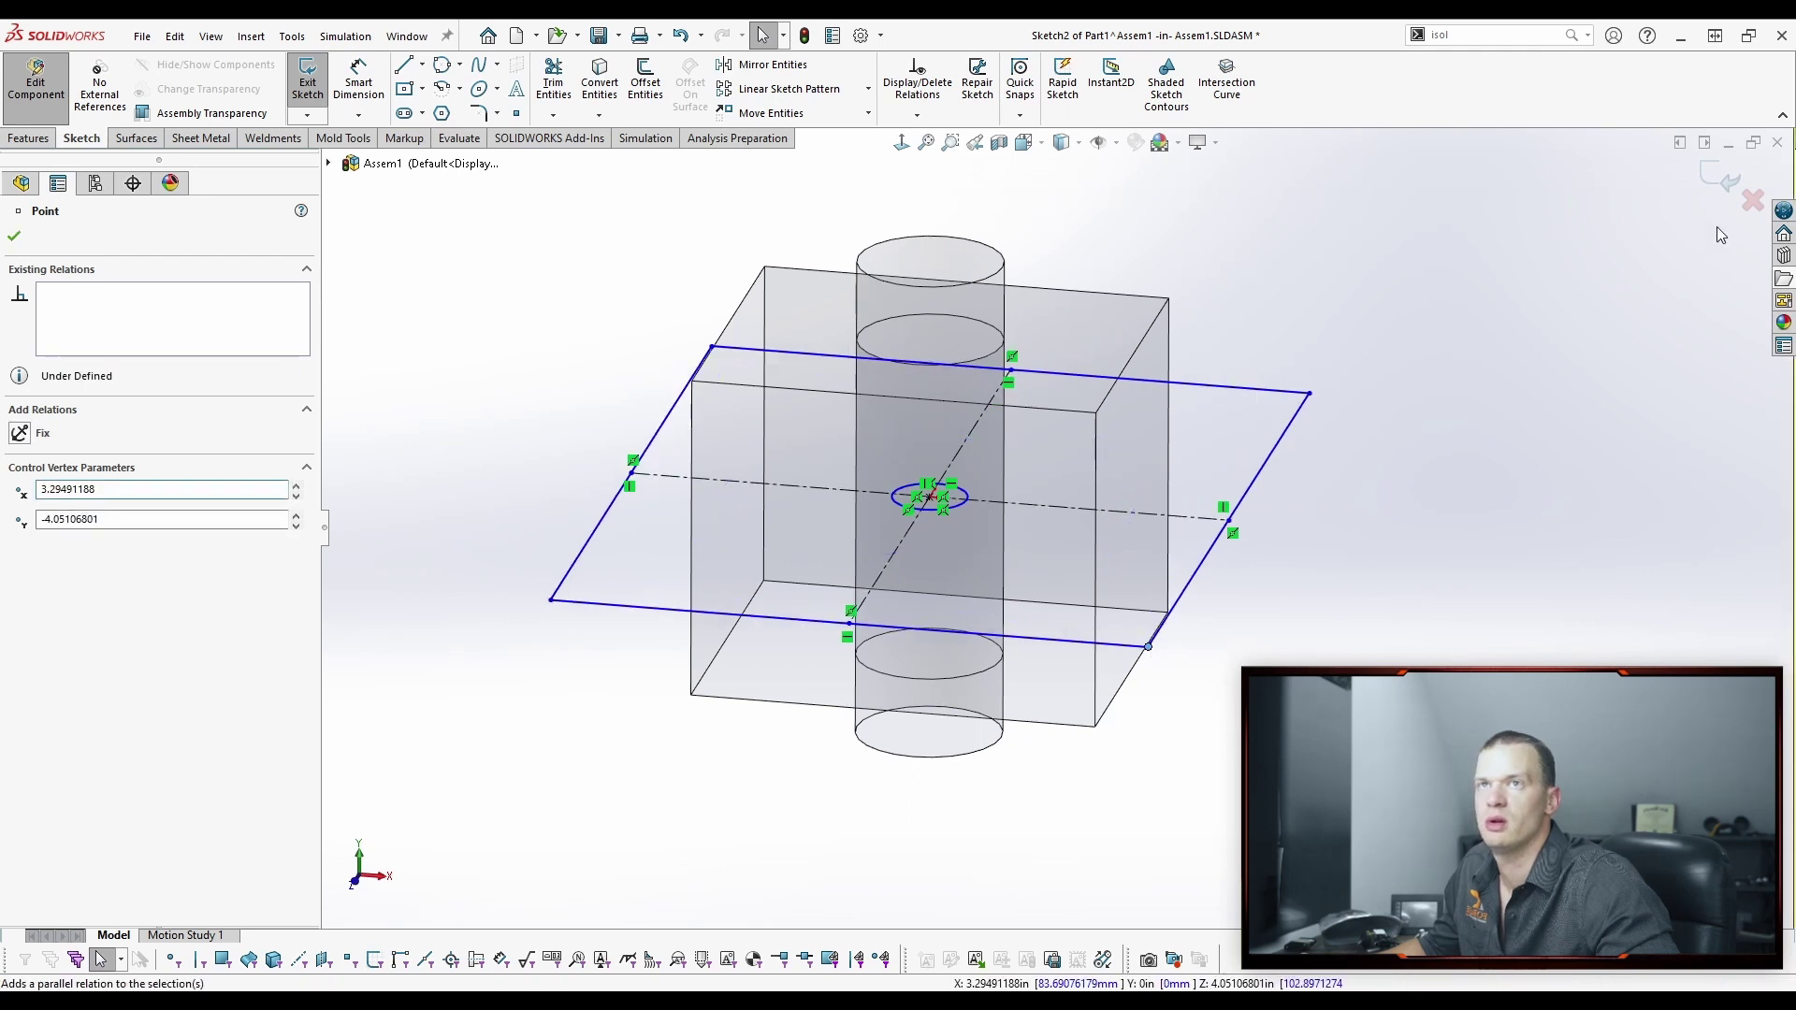
left_click(1712, 177)
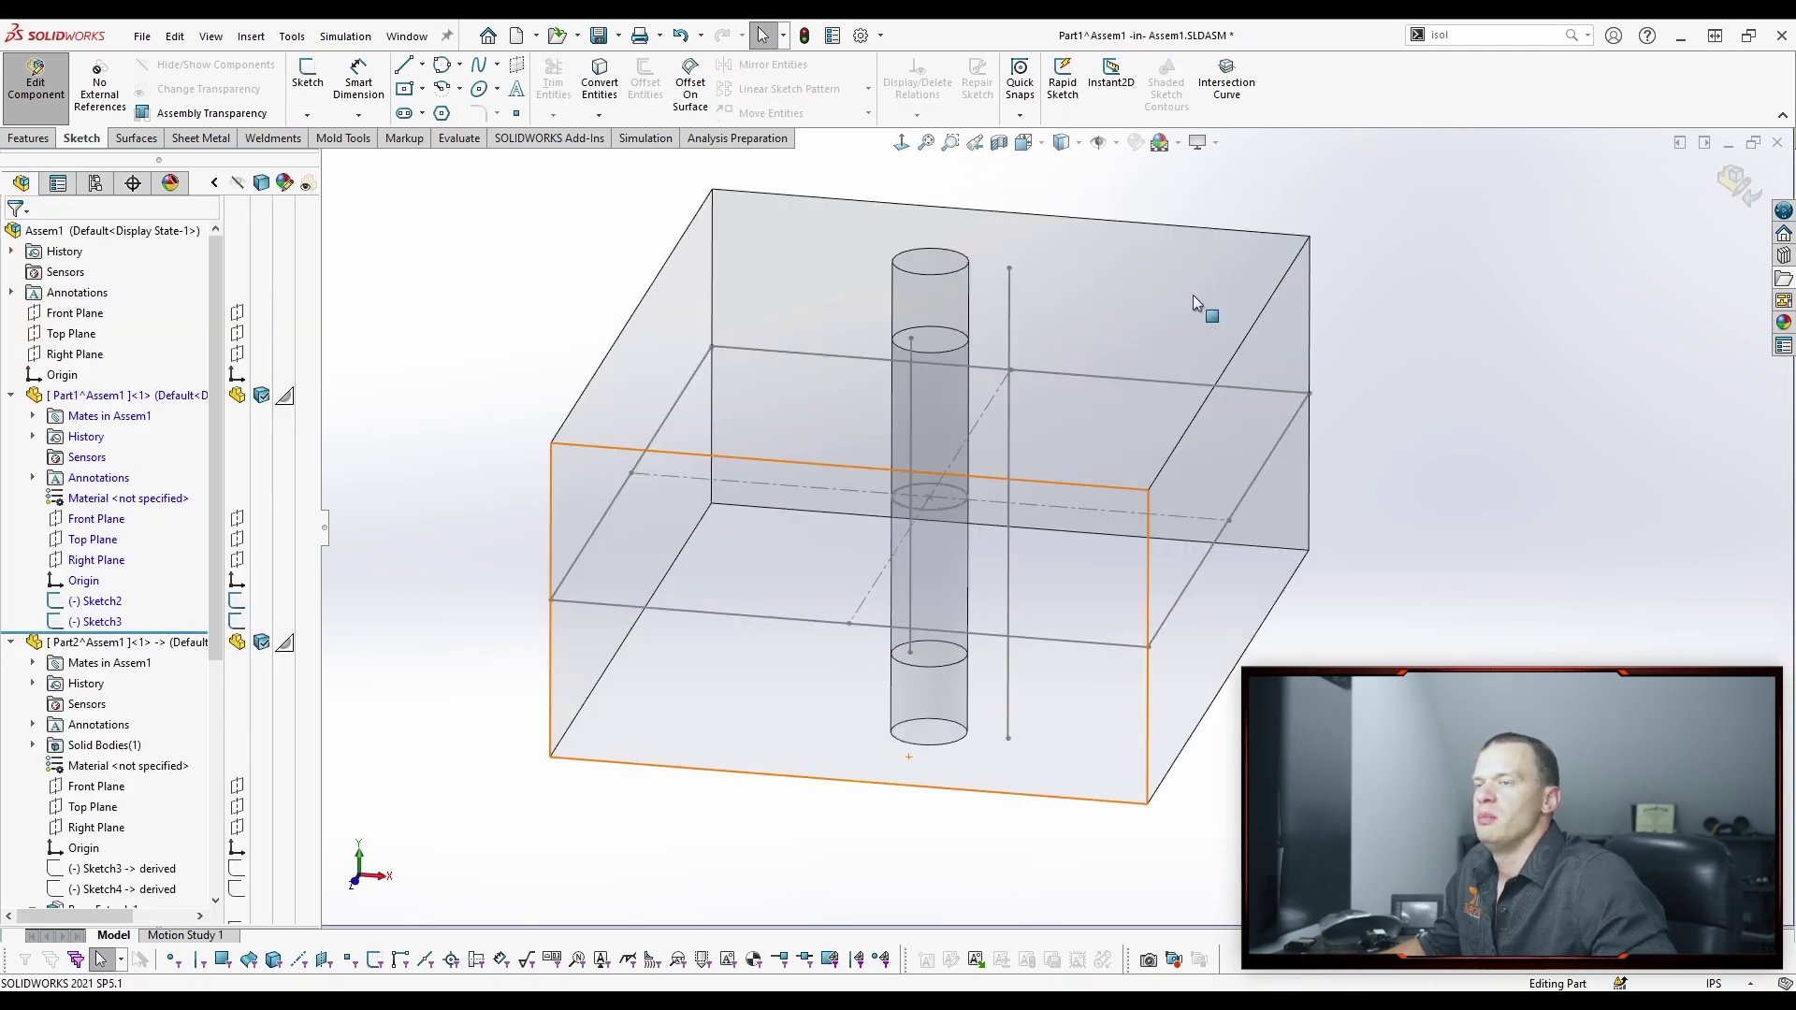
left_click(1737, 182)
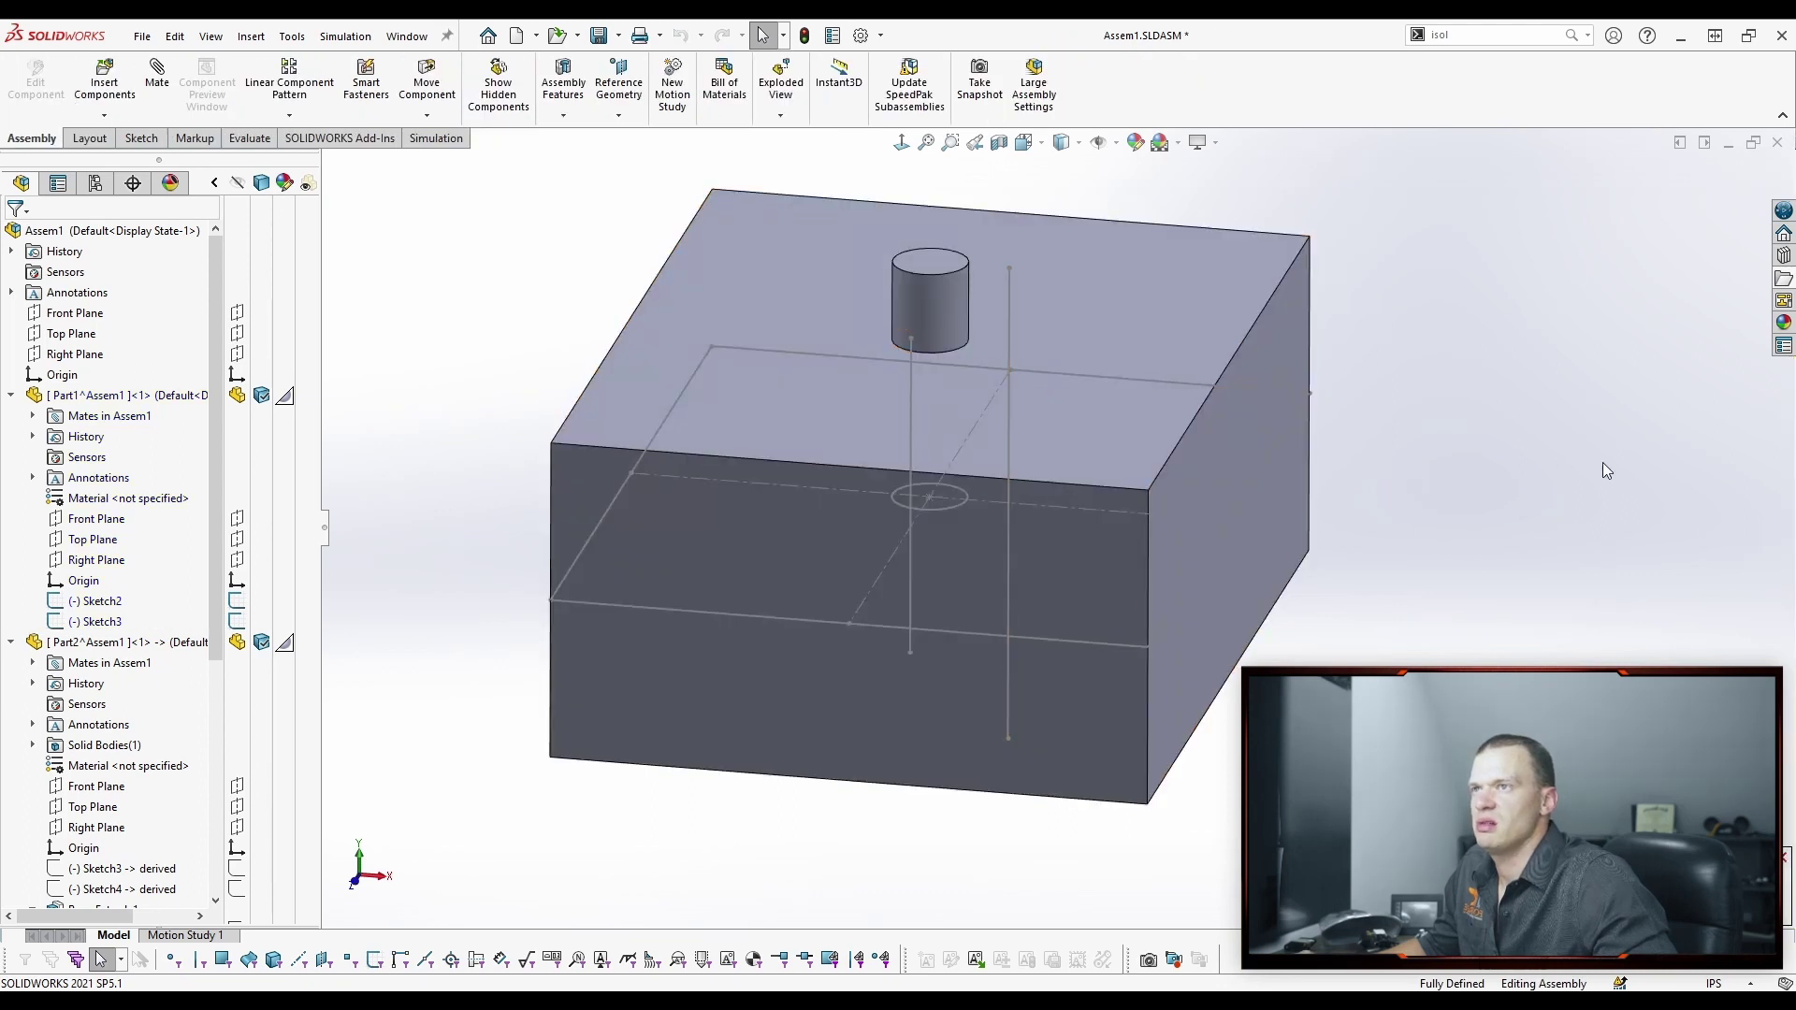
Apply a red colour to the second part's cylinder at component level.
middle_click_drag(1602, 463, 1494, 396)
scroll(1495, 395, "up", 2)
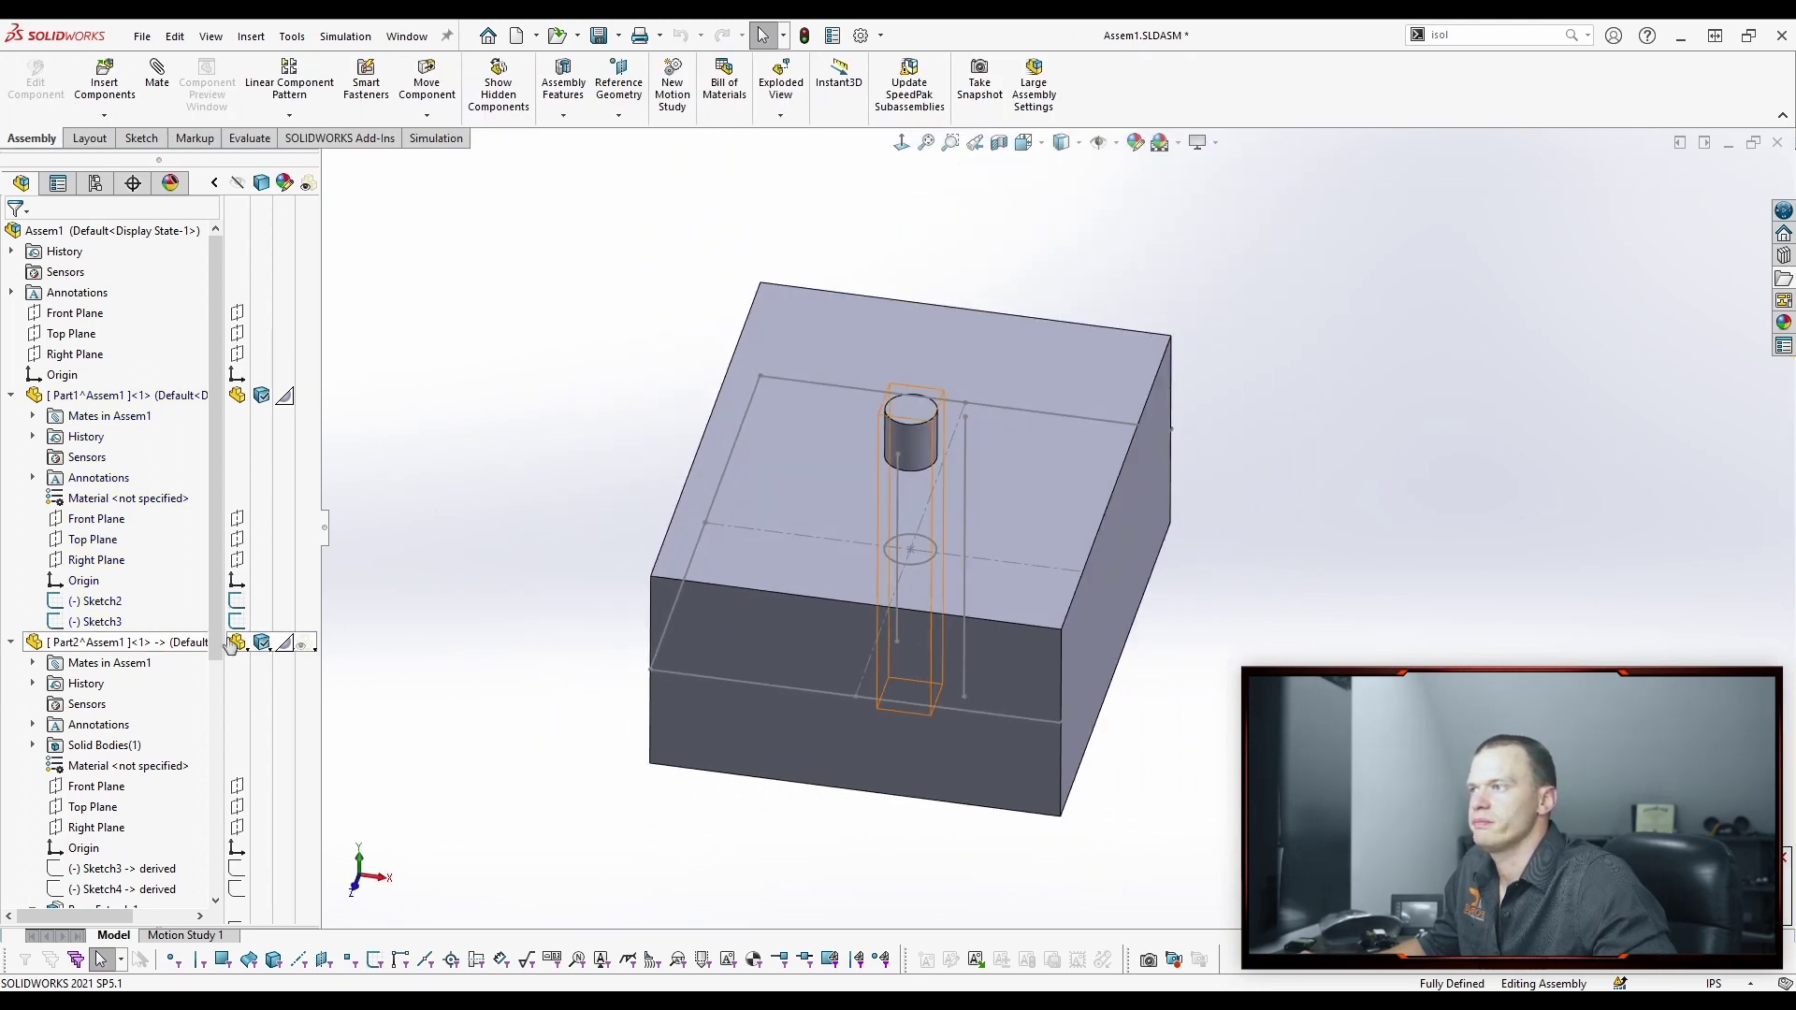
left_click(285, 645)
left_click(346, 655)
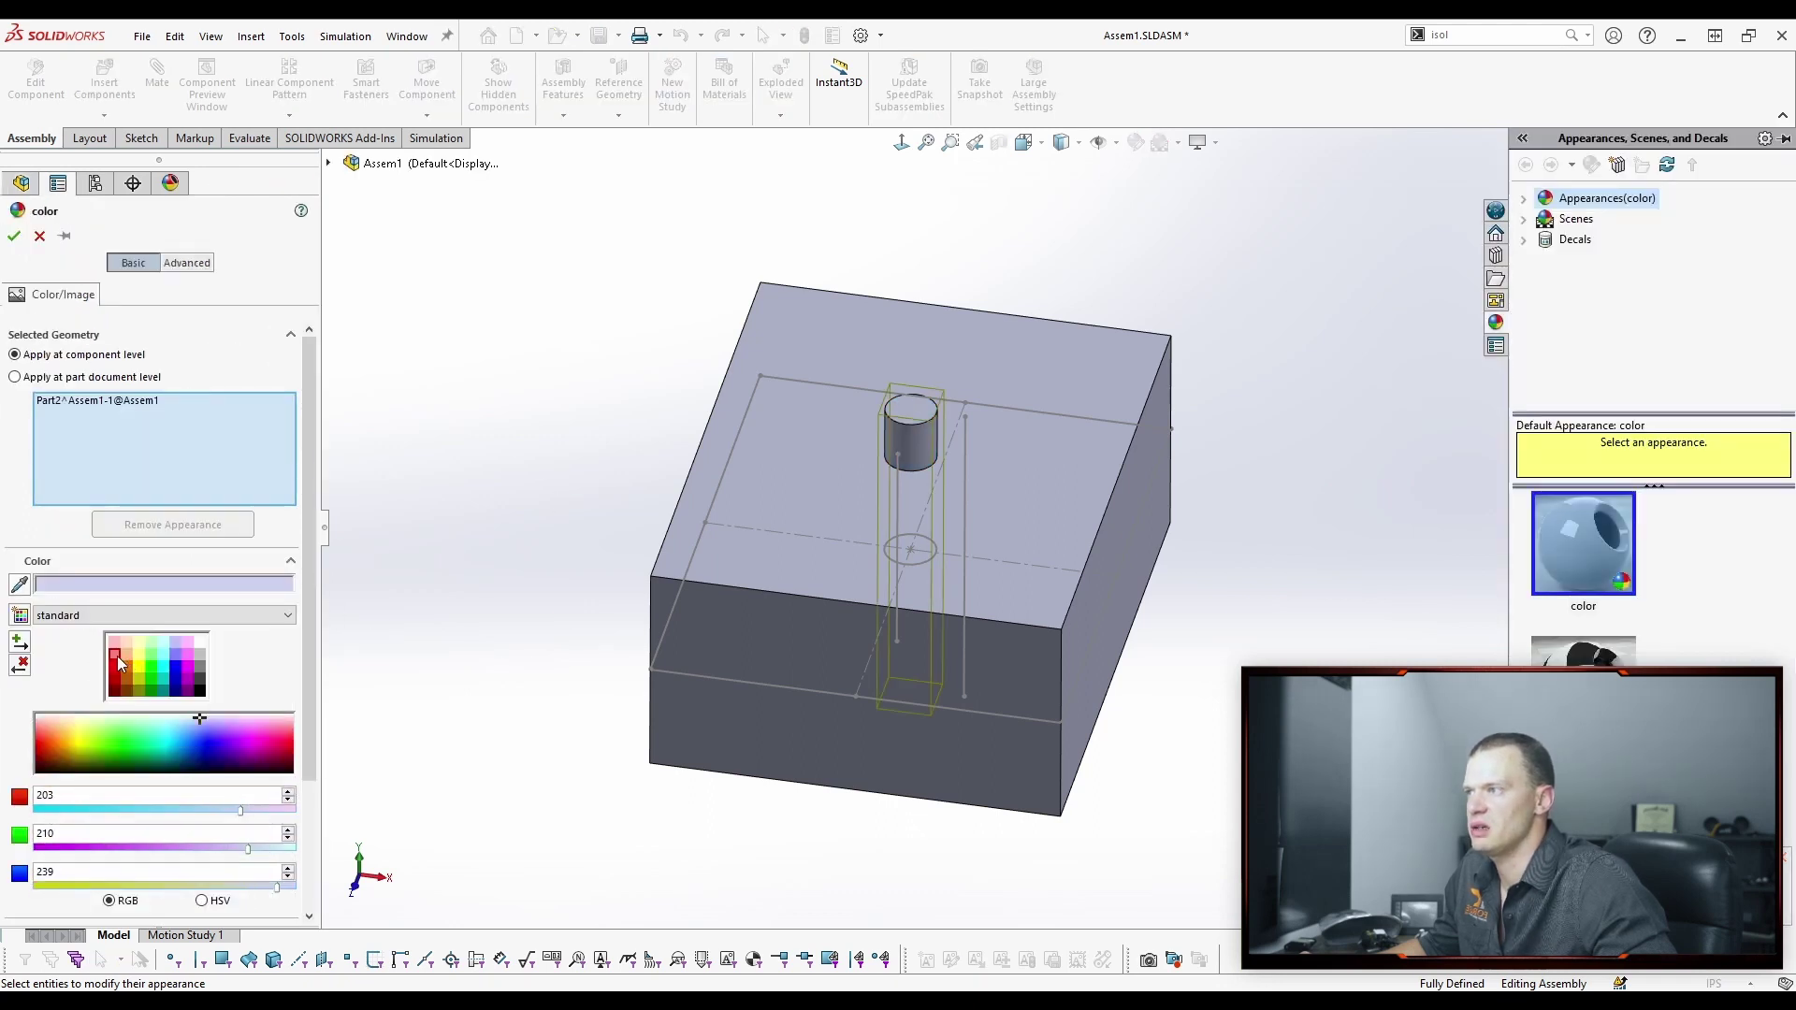
left_click(116, 655)
left_click(14, 236)
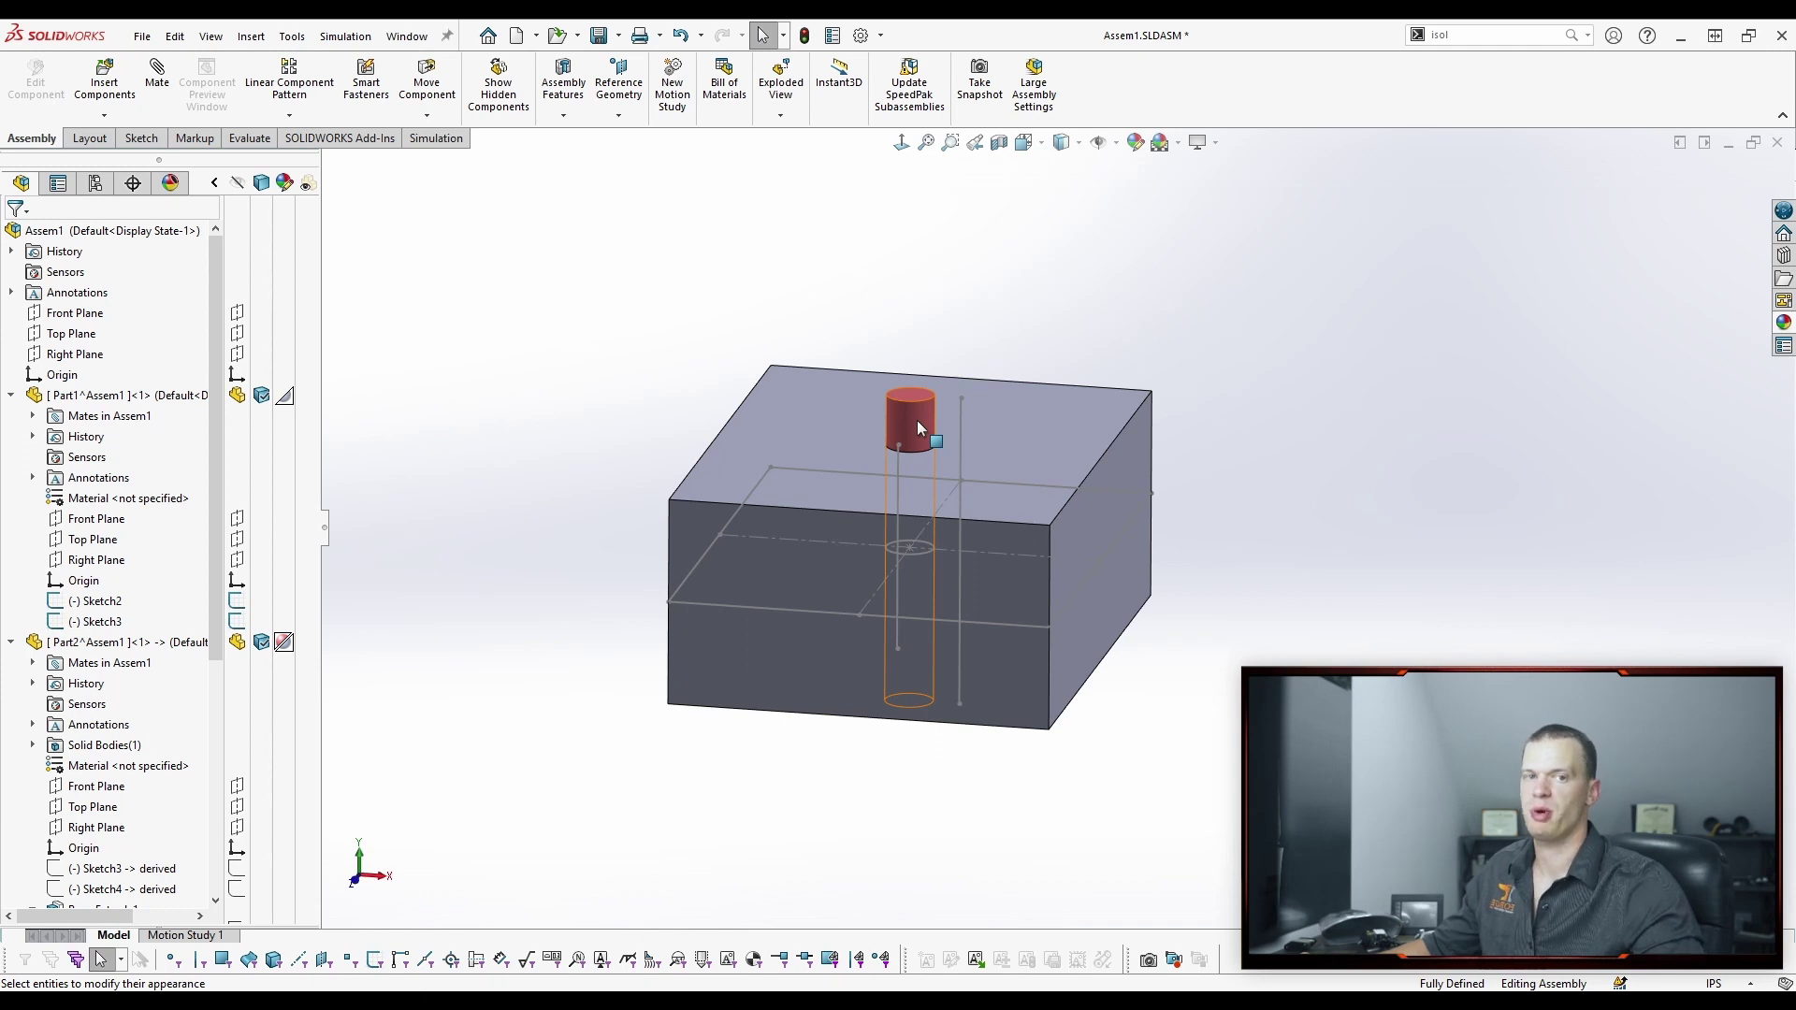
Examine the resized circle and the first part's Sketch2 against the solids, and view the assembly isometrically.
left_click(929, 550)
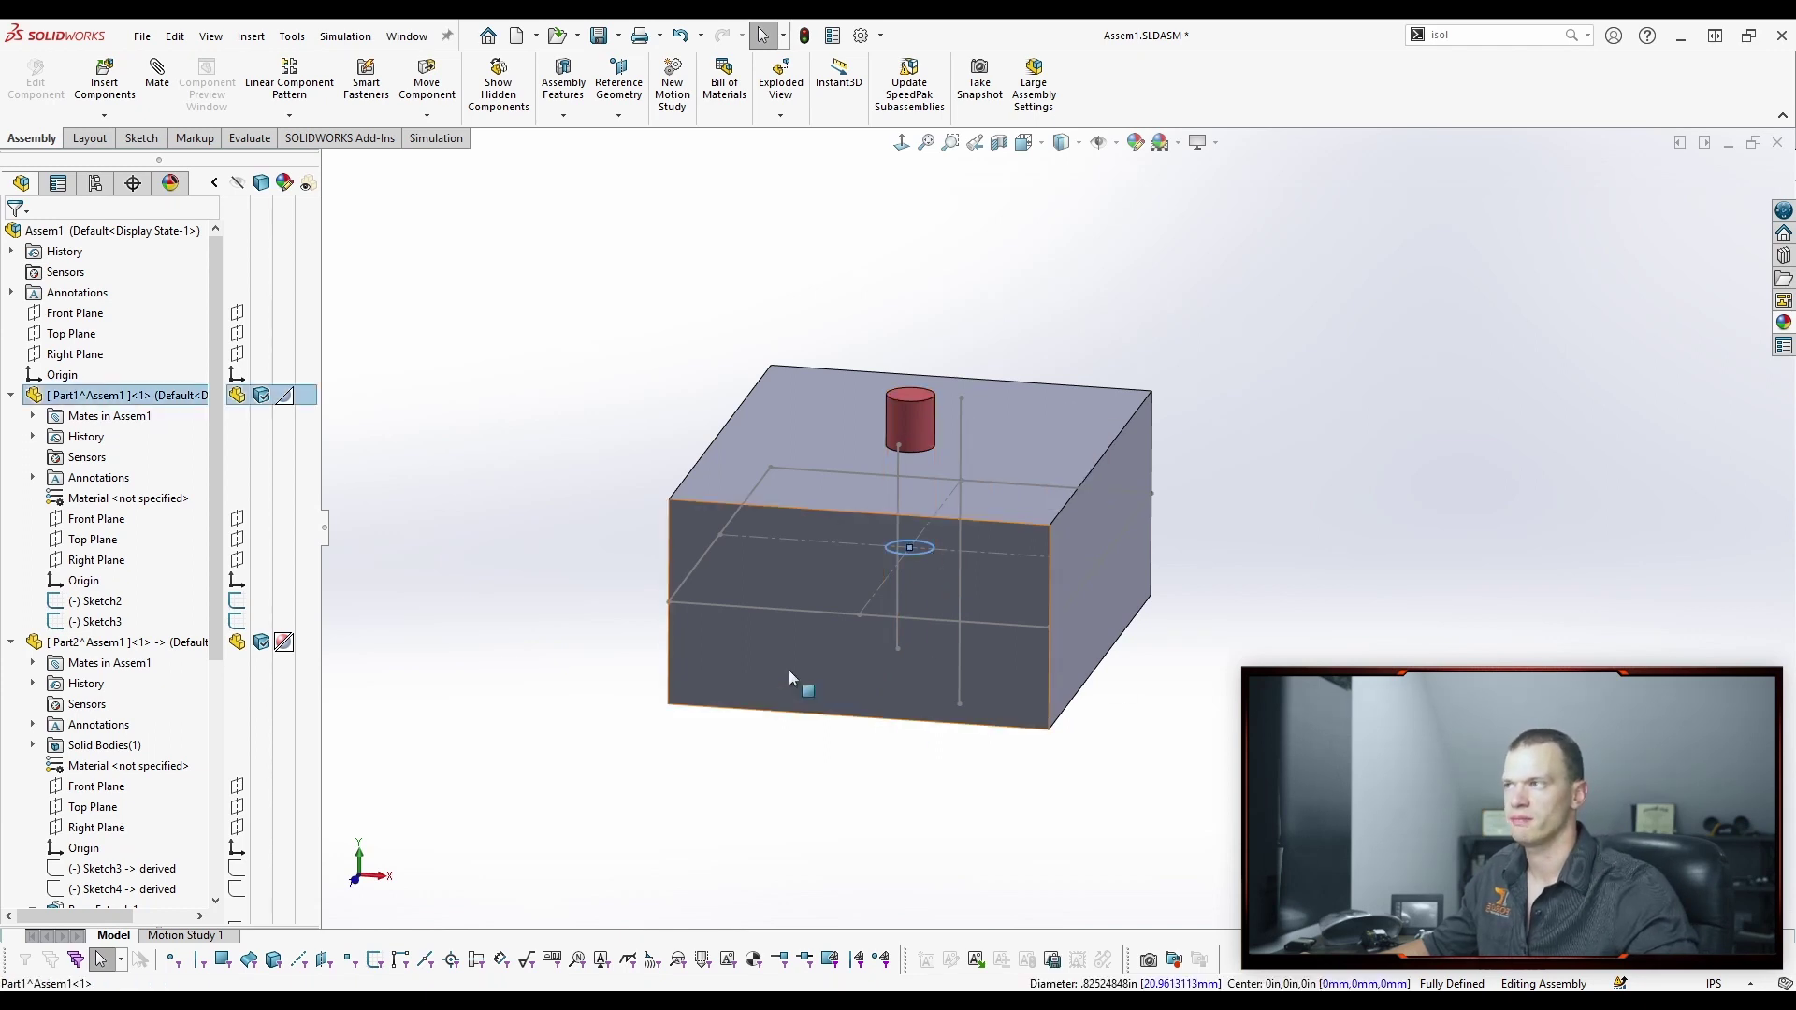
left_click(95, 603)
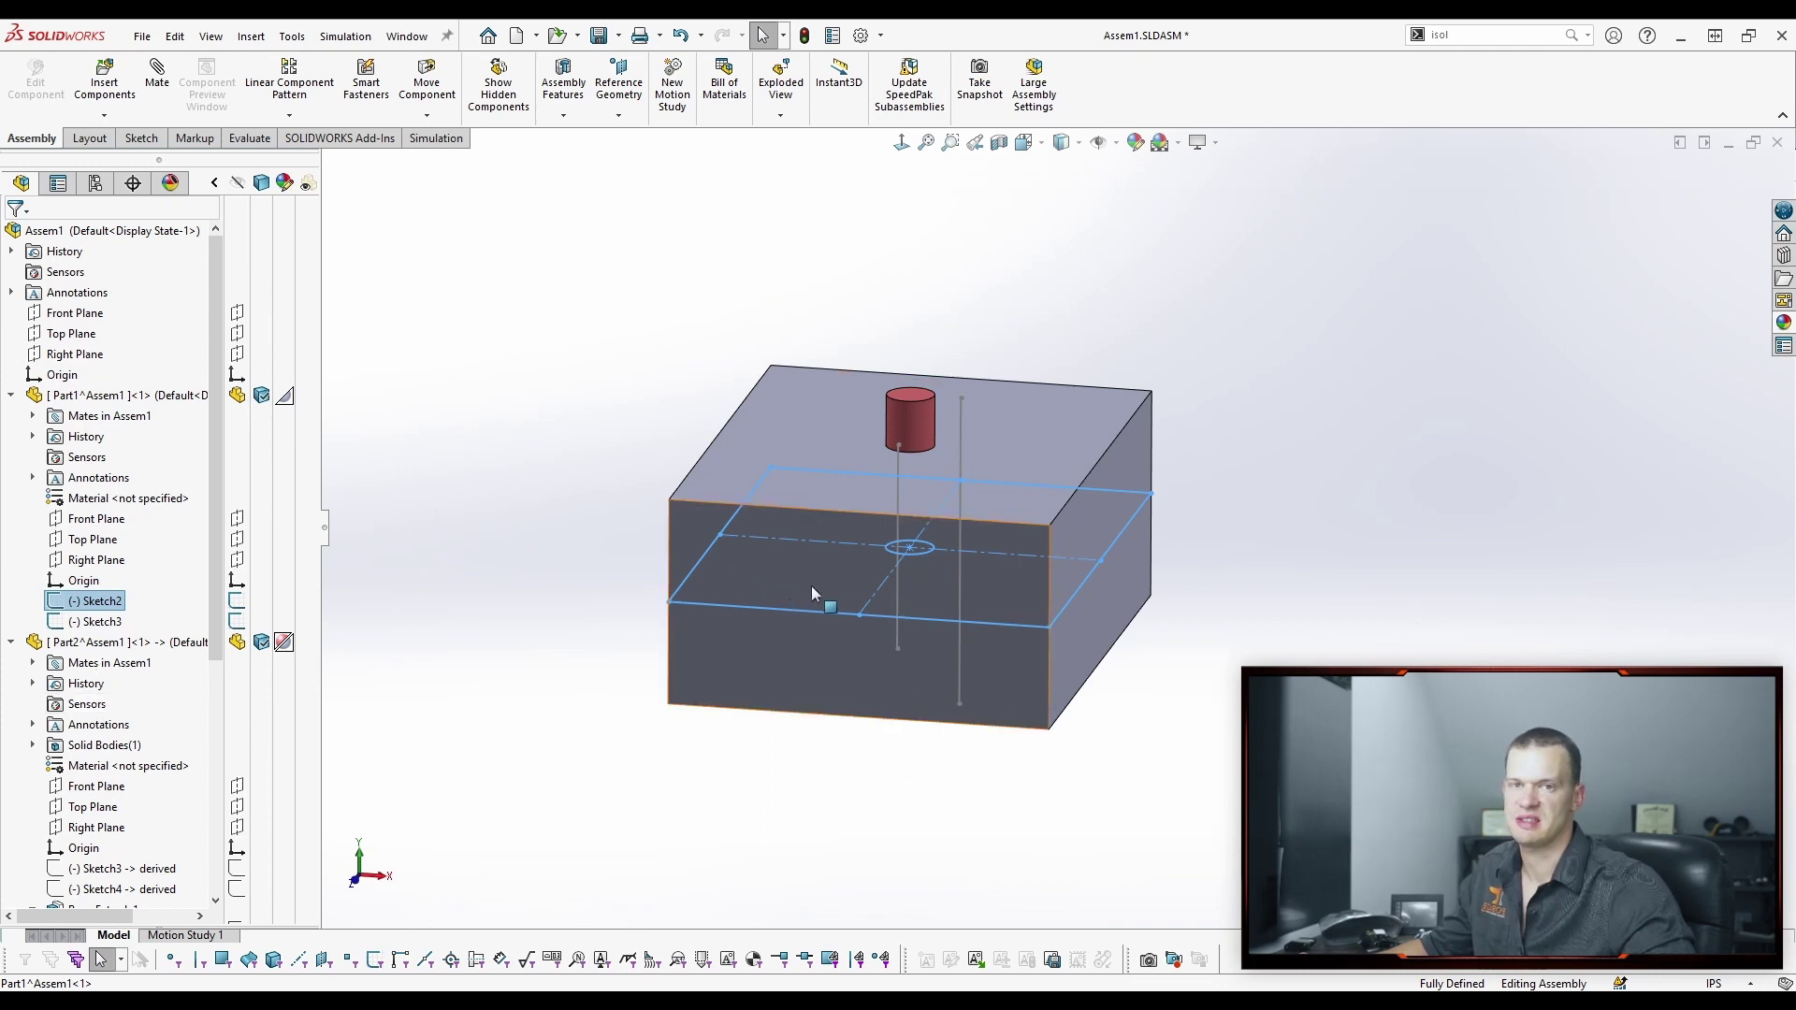
scroll(94, 598, "down", 1)
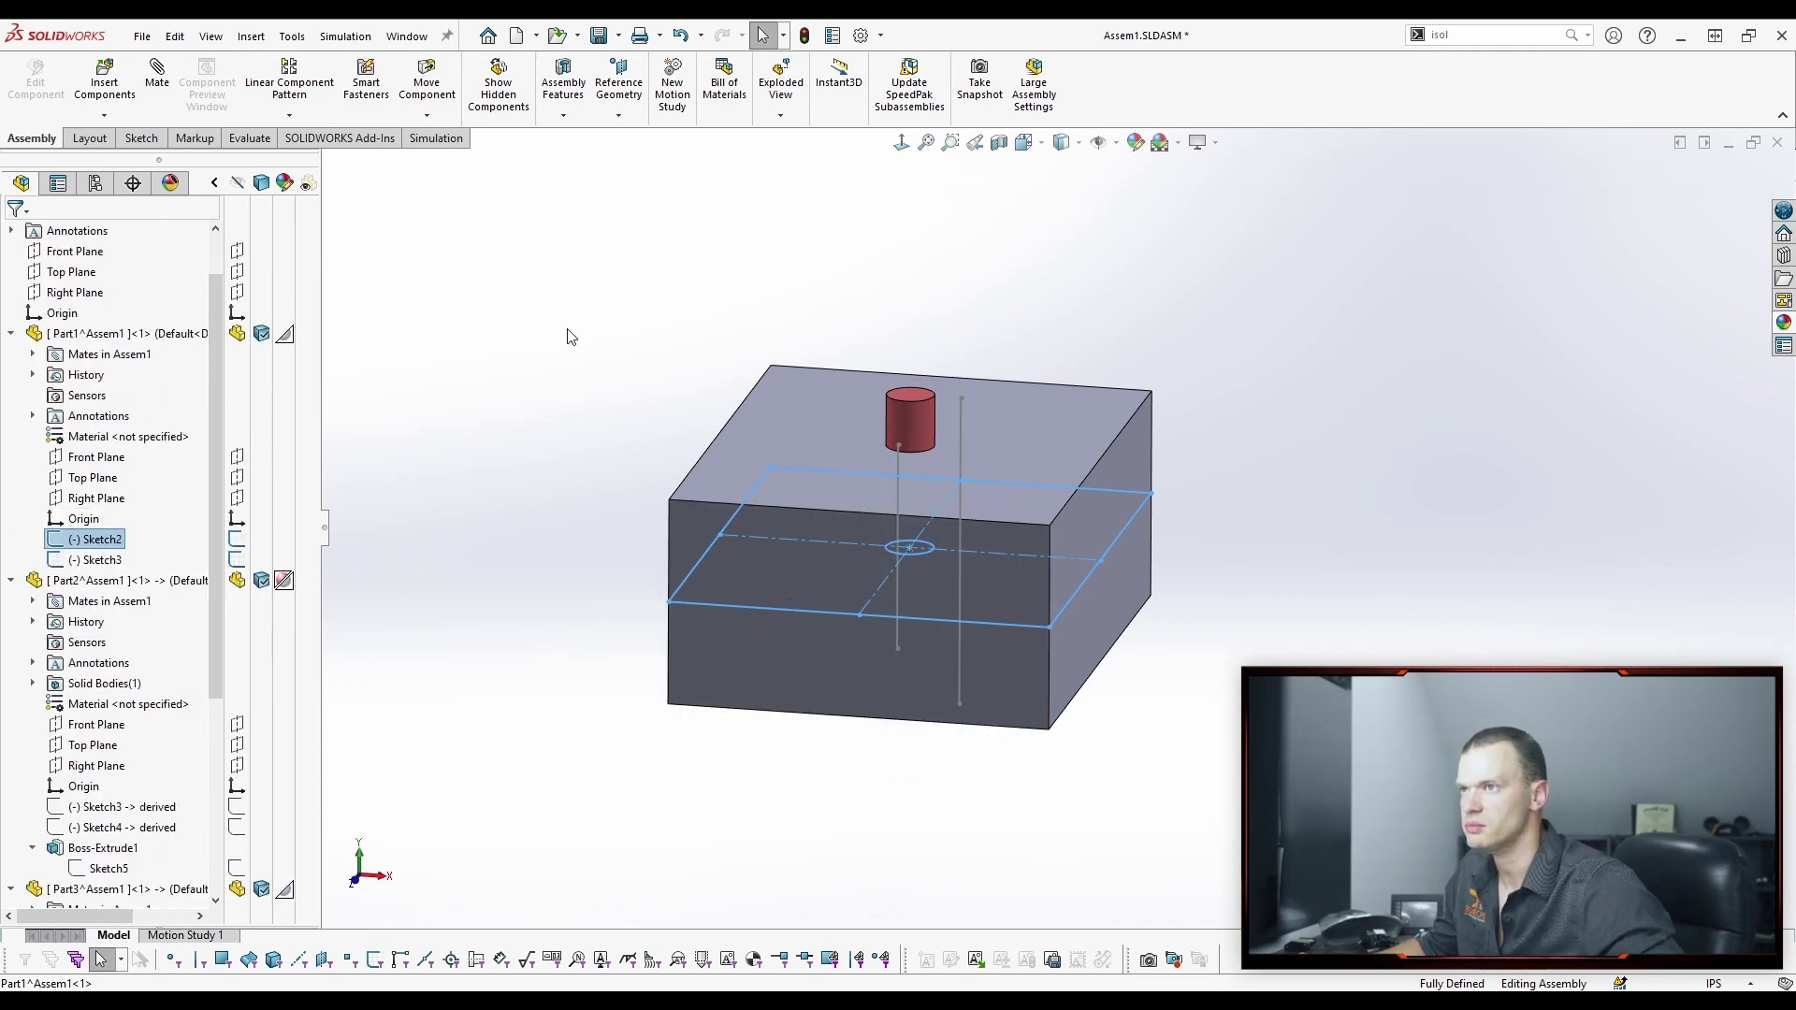
left_click(519, 451)
key("ctrl+7")
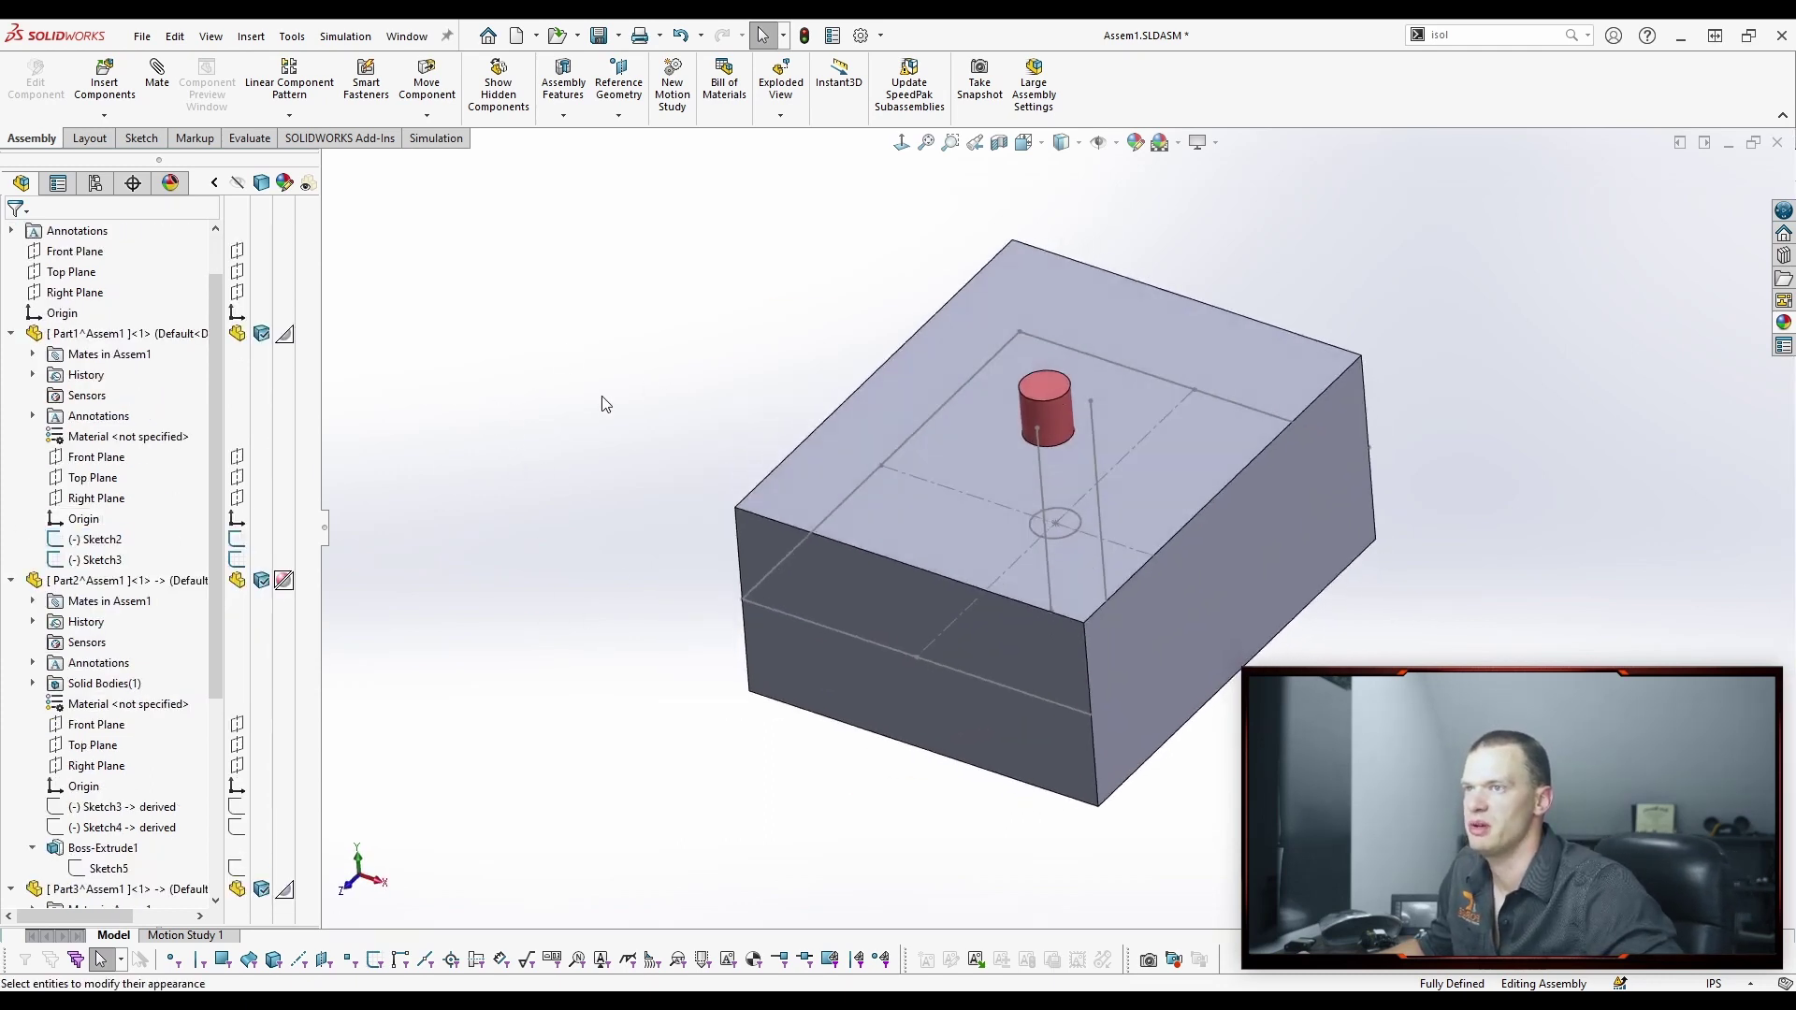